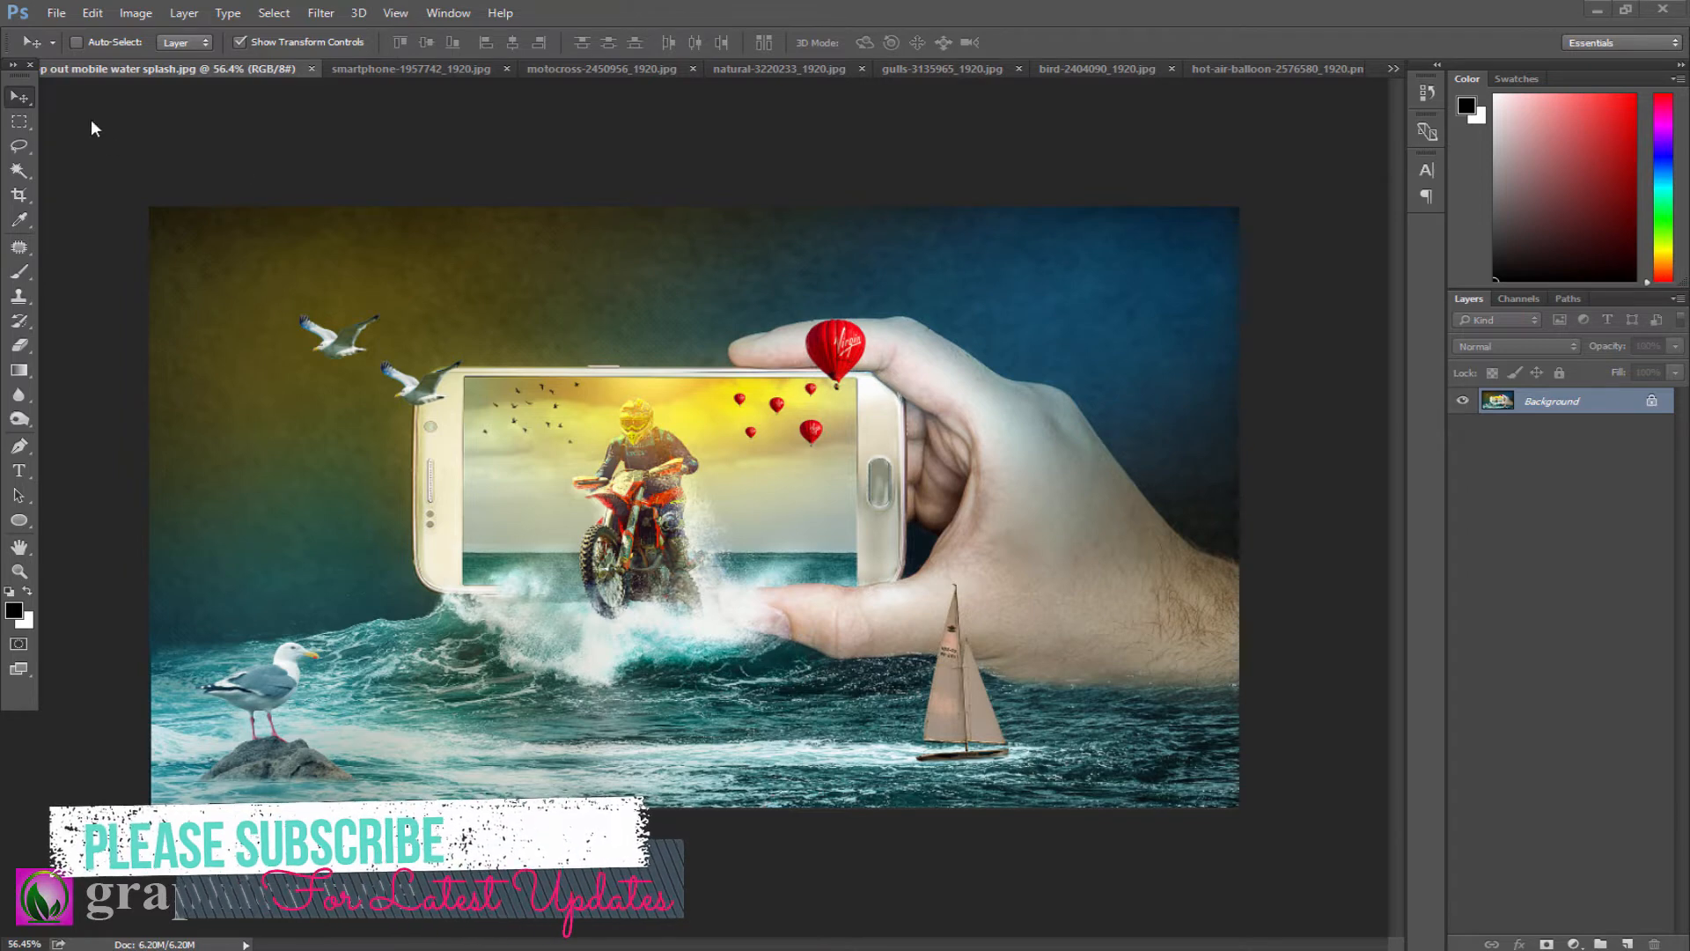
Step: In the smartphone image, unlock the background as a regular layer, duplicate it, and hide the original layer
left_click(414, 69)
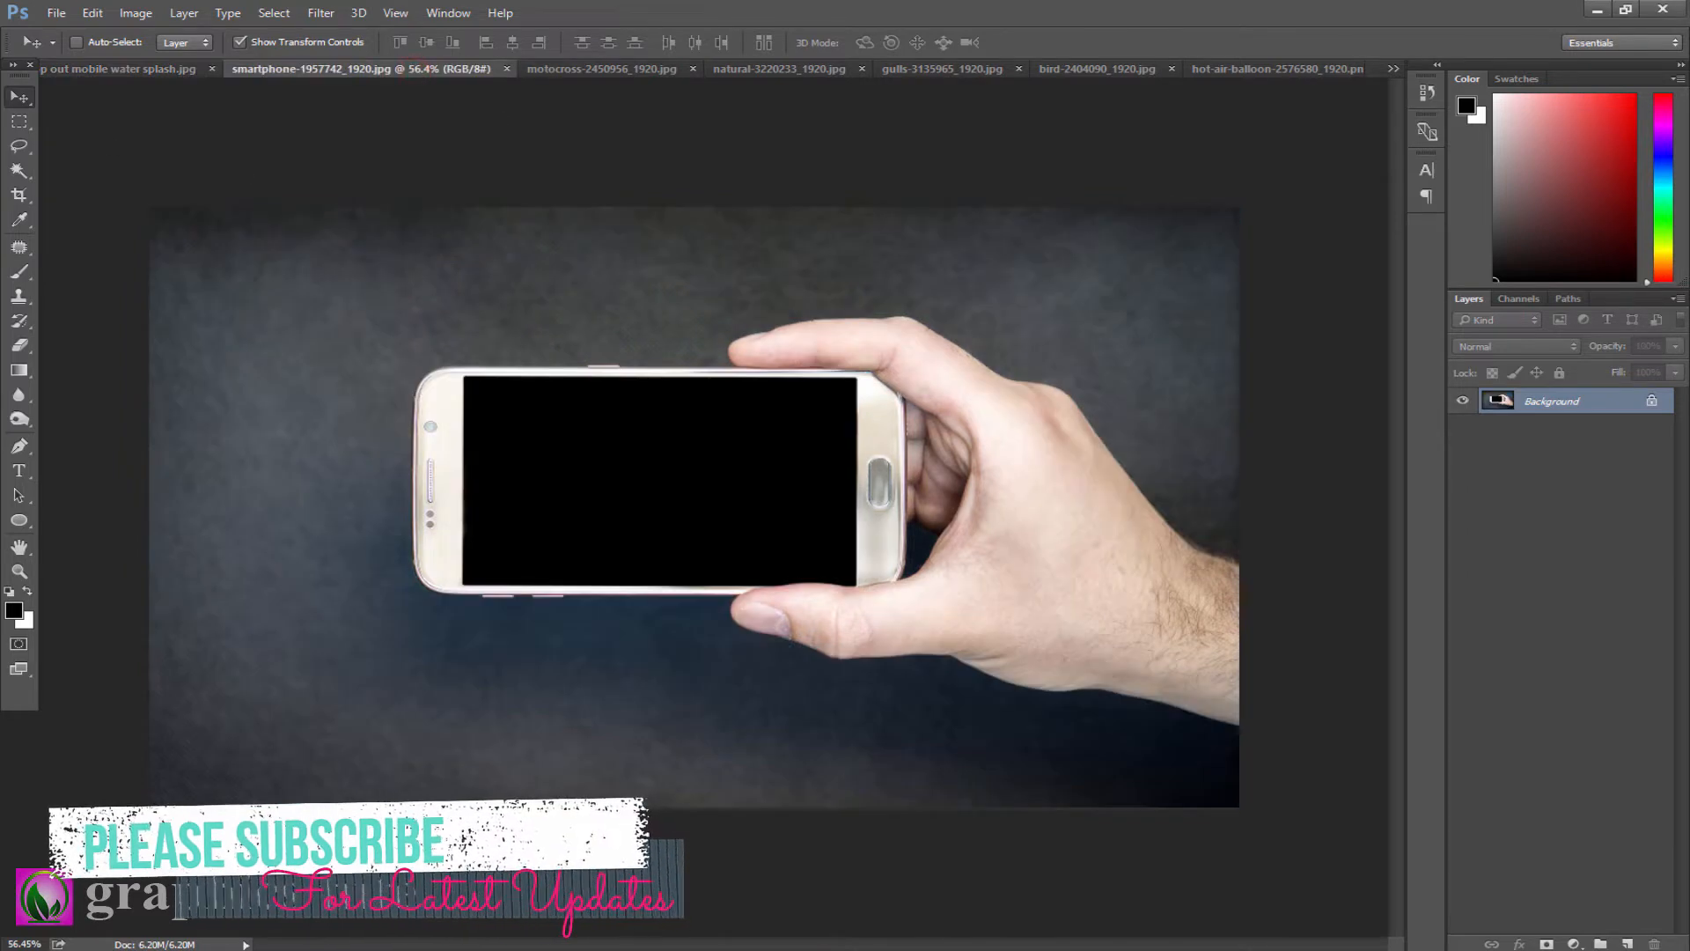
left_click(1649, 400)
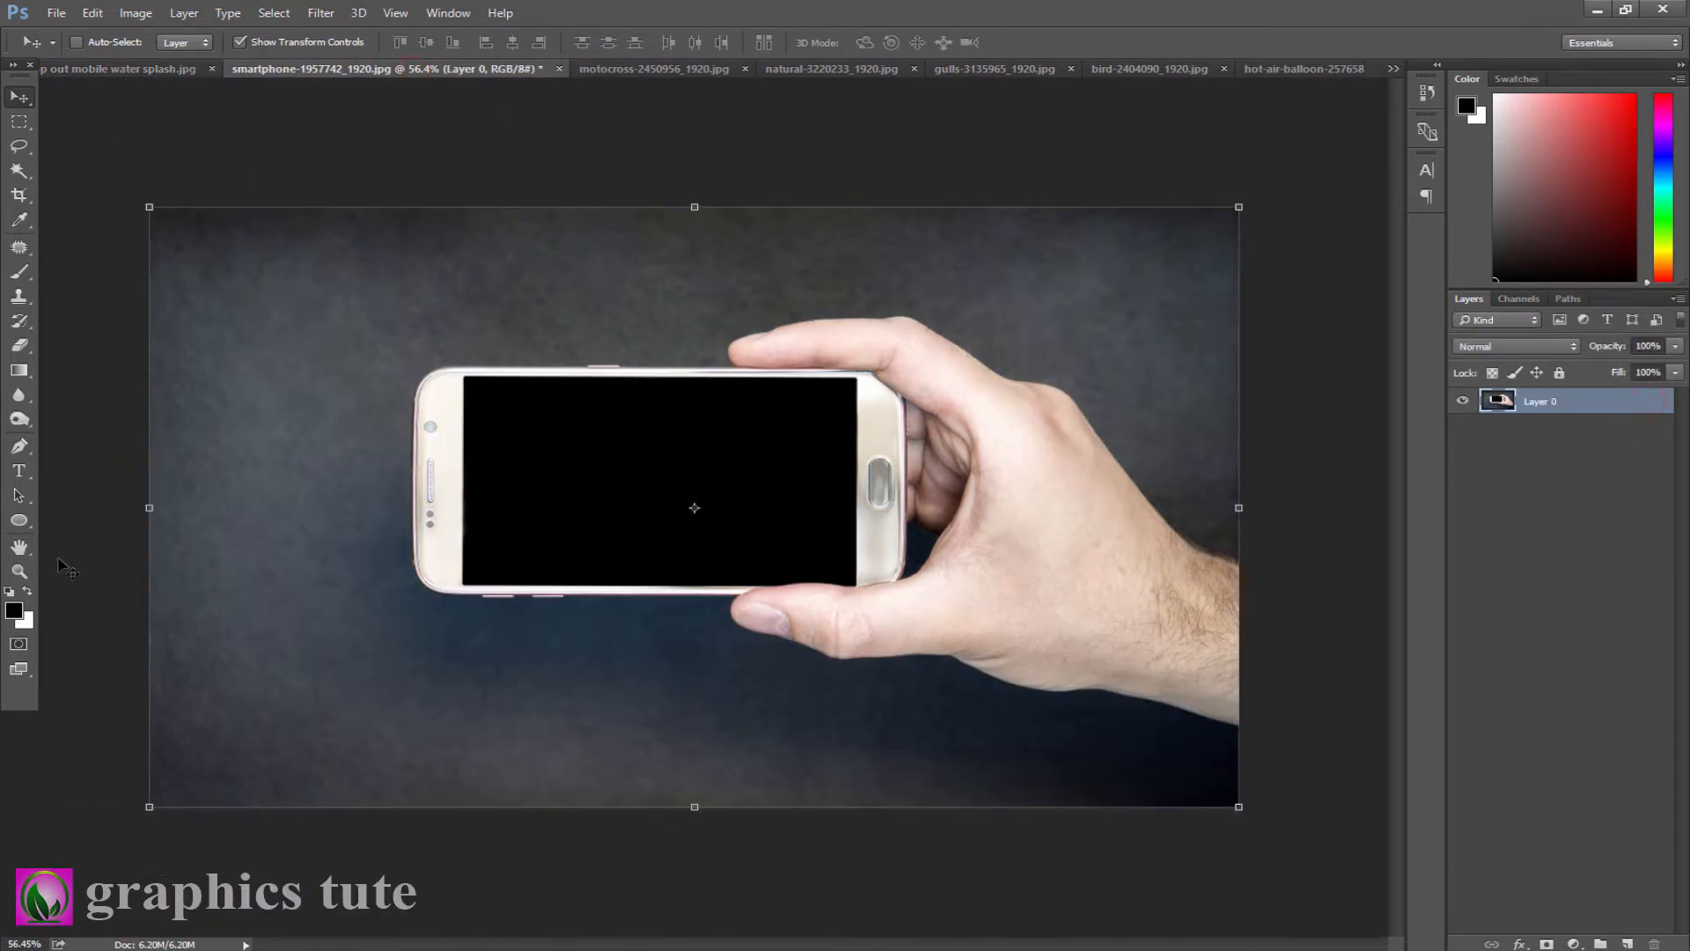
left_click(16, 572)
left_click_drag(635, 511, 683, 573)
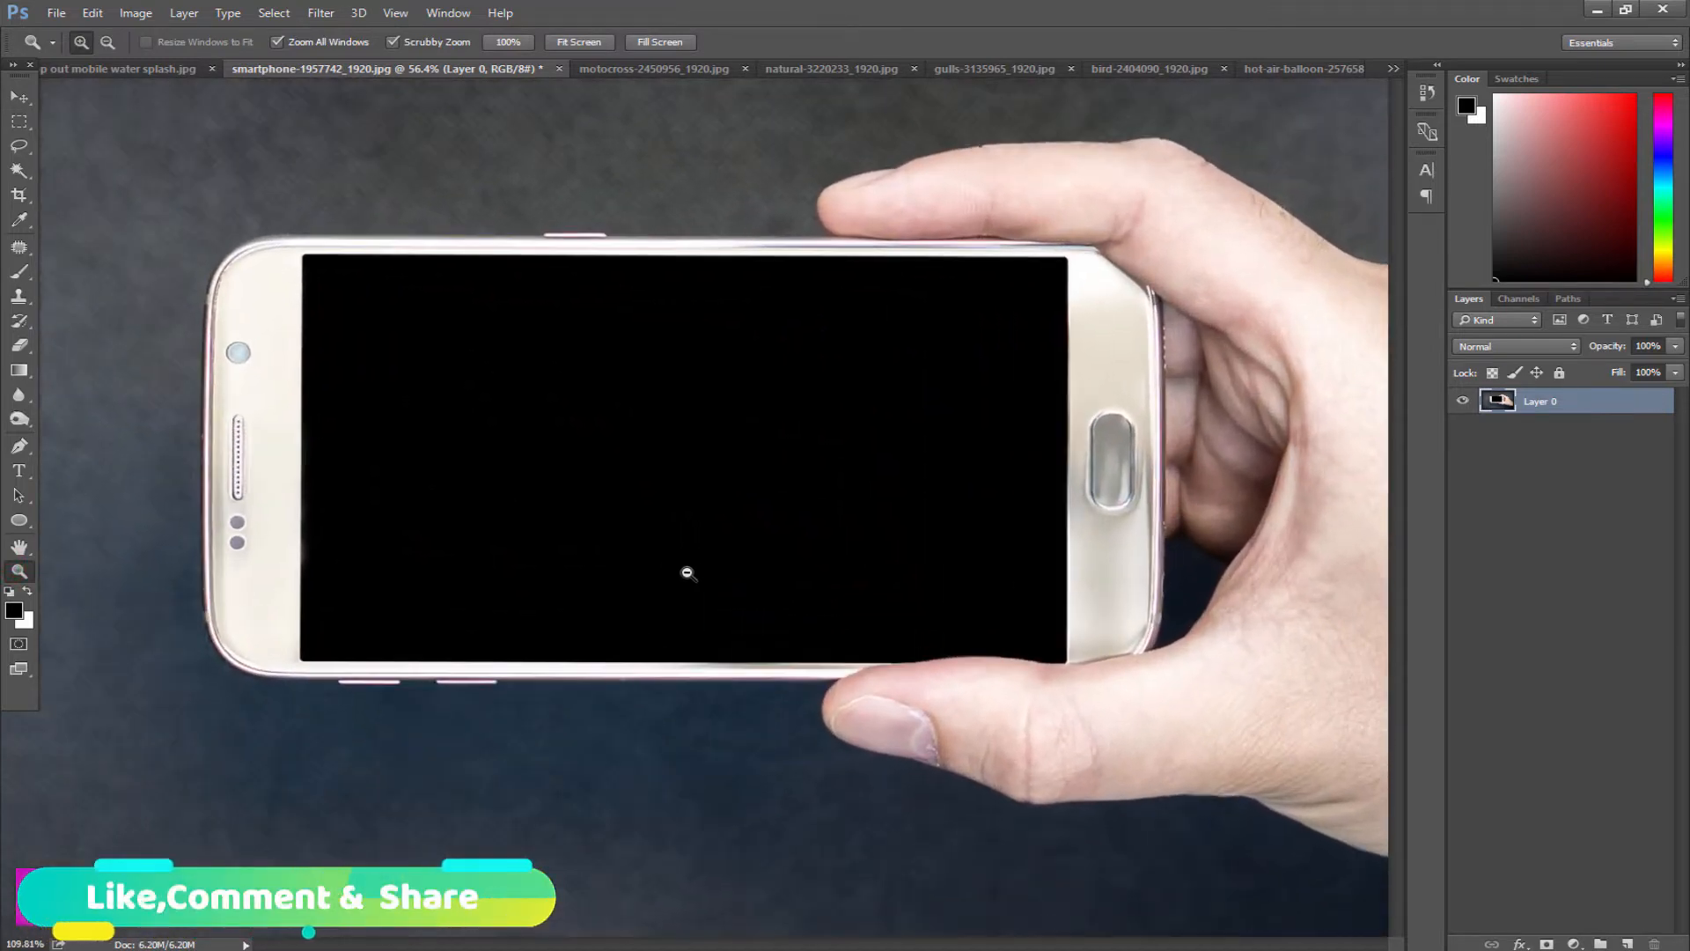
left_click_drag(700, 406, 634, 502)
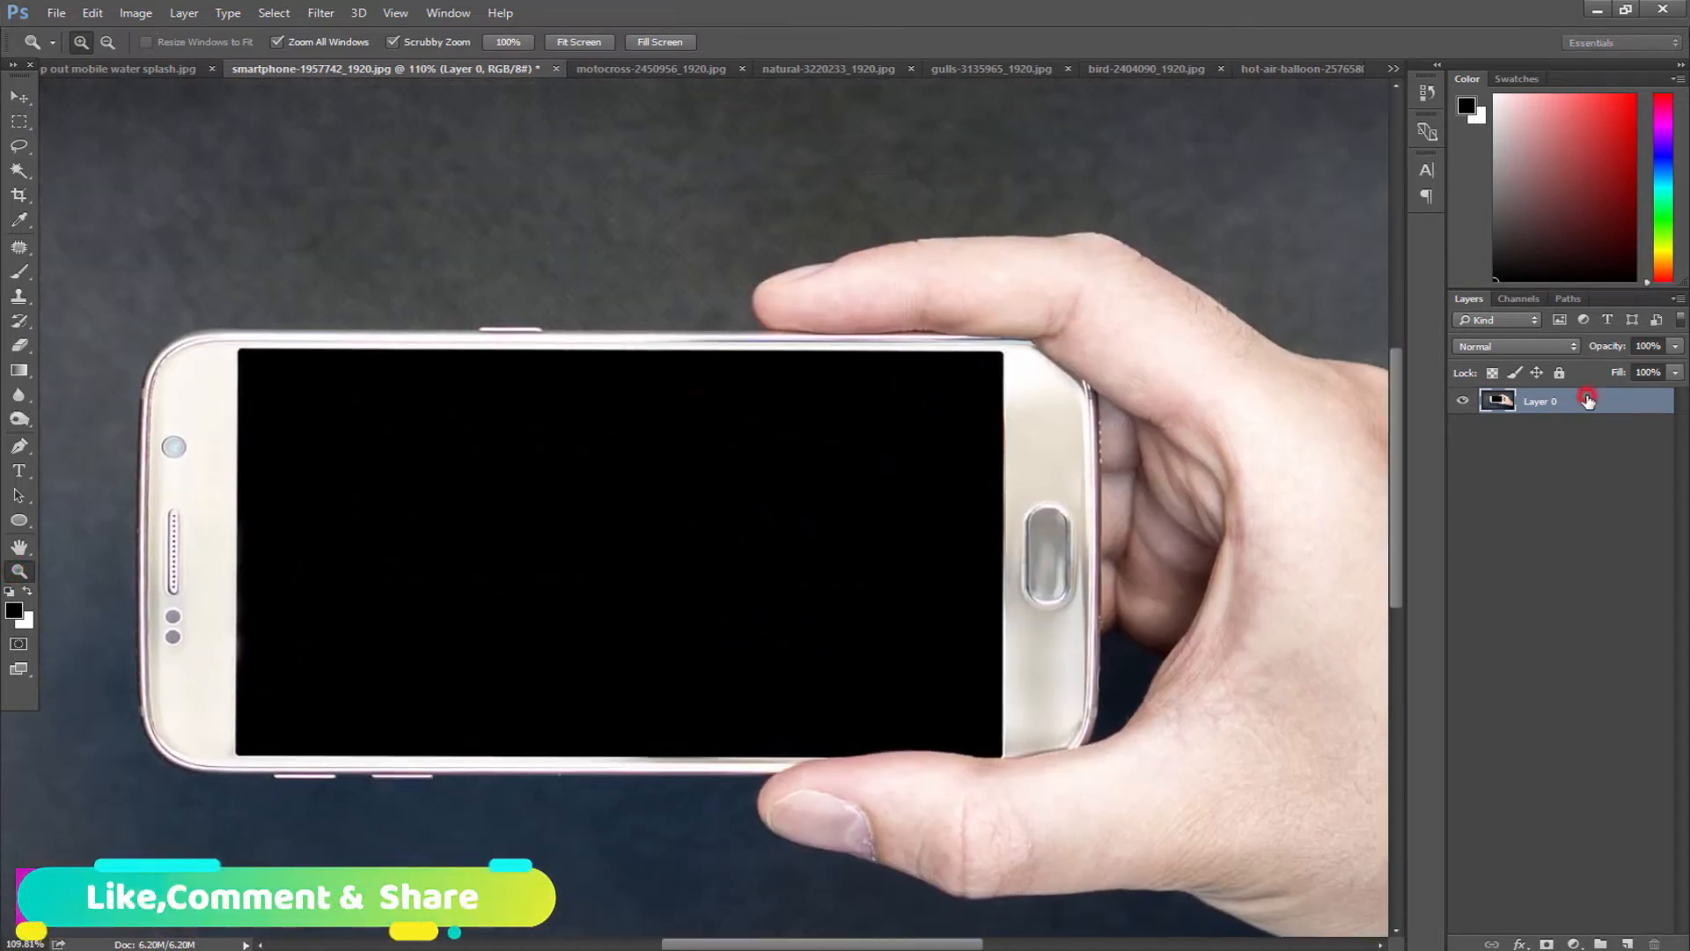
key("ctrl+j")
left_click(1462, 426)
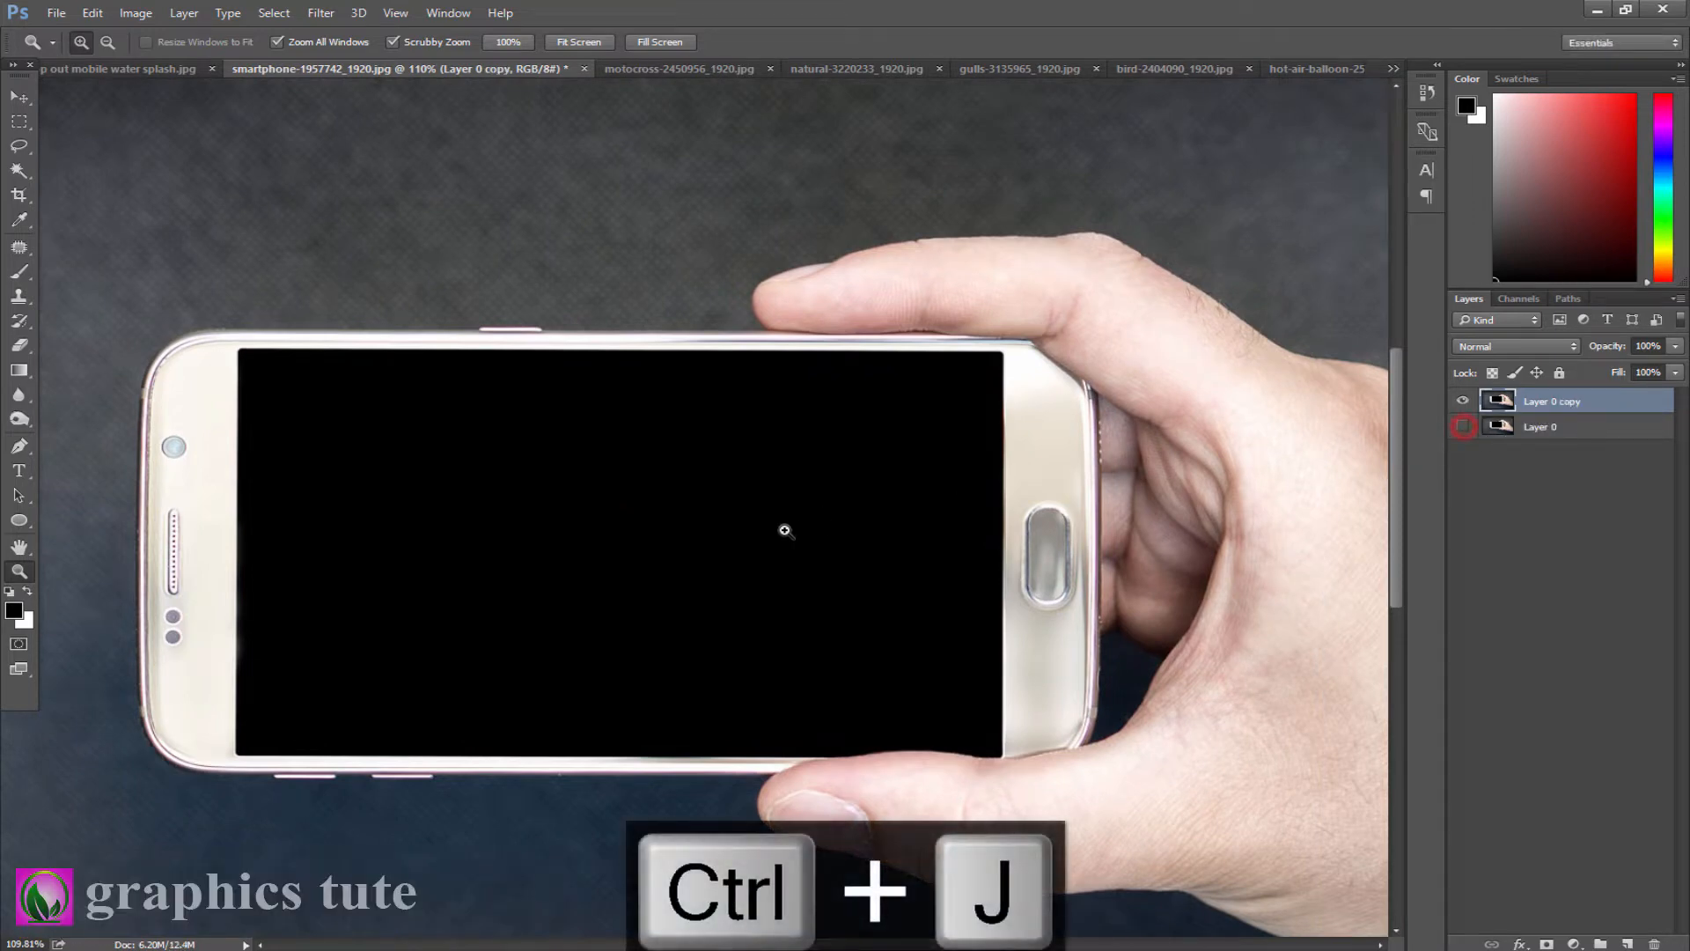
Step: Outline the phone's black screen with the Polygonal Lasso, following the thumb's edge, and cut it to its own layer
left_click_drag(784, 531, 795, 557)
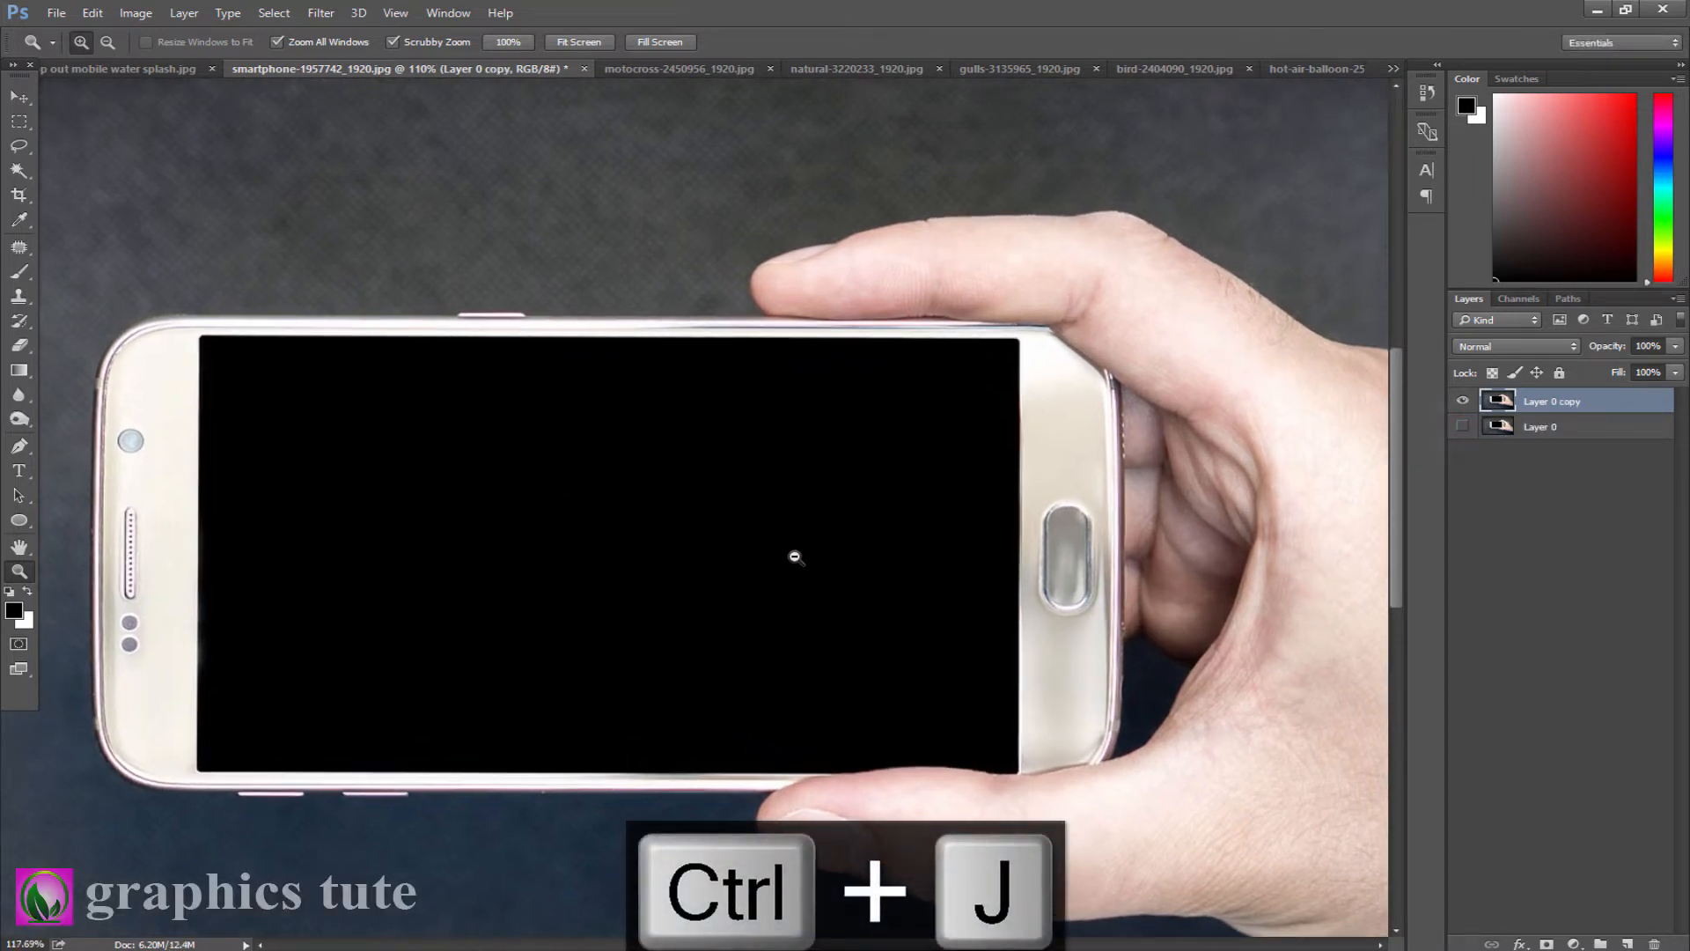
left_click(25, 143)
left_click(93, 155)
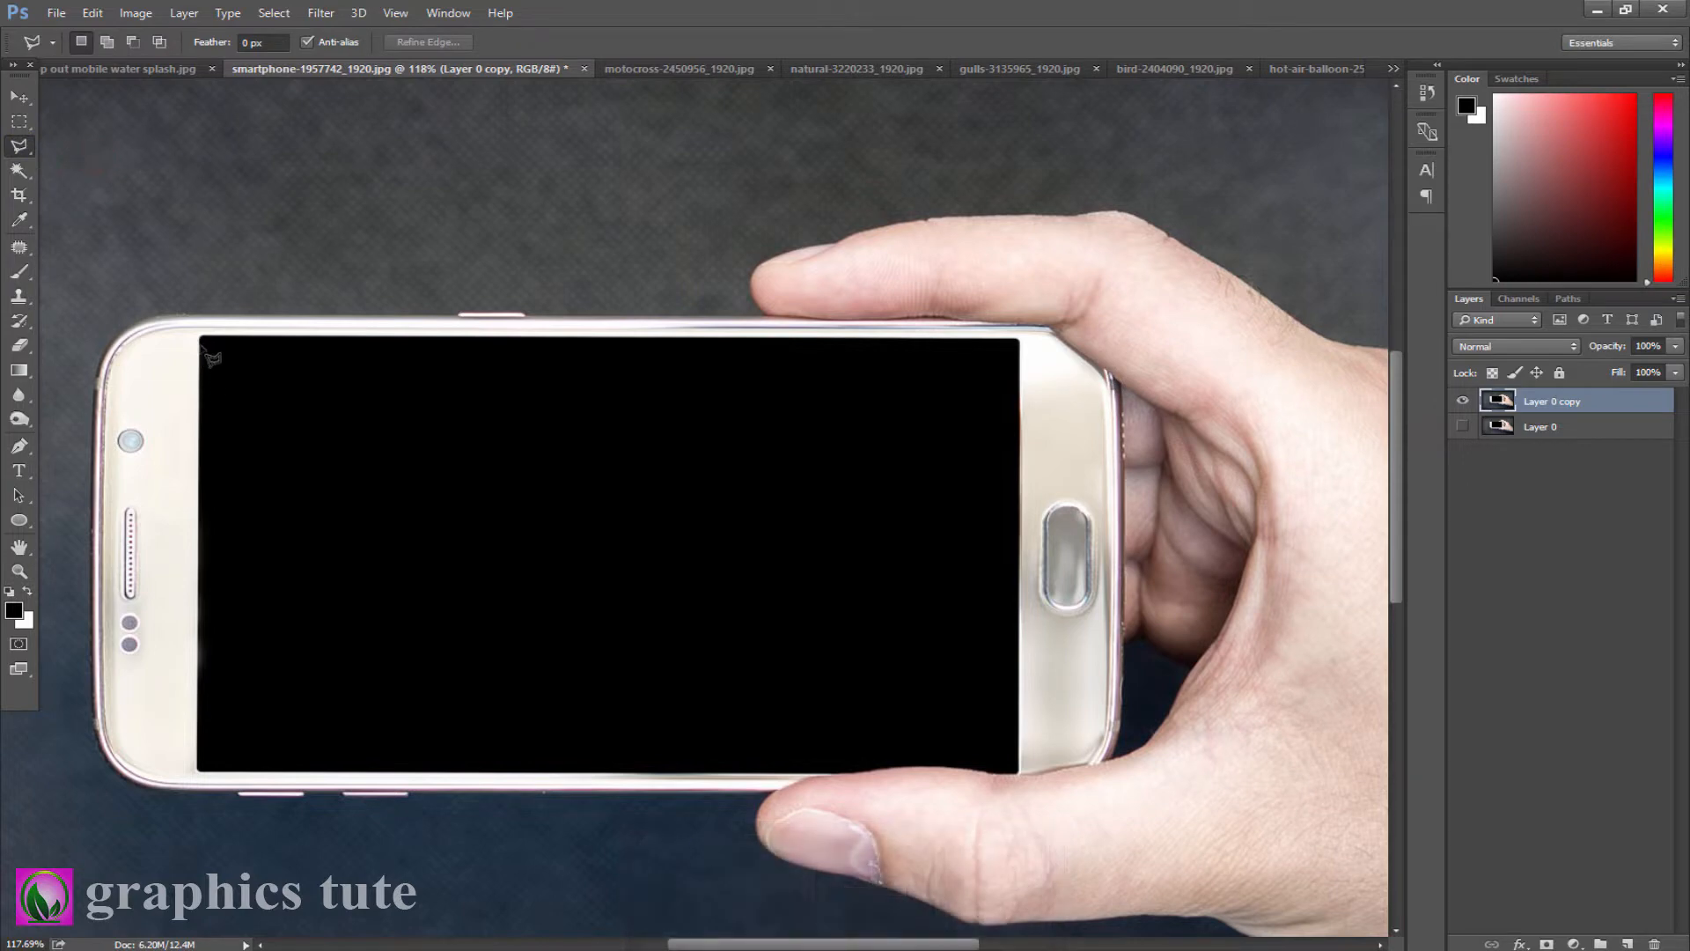
left_click(1019, 340)
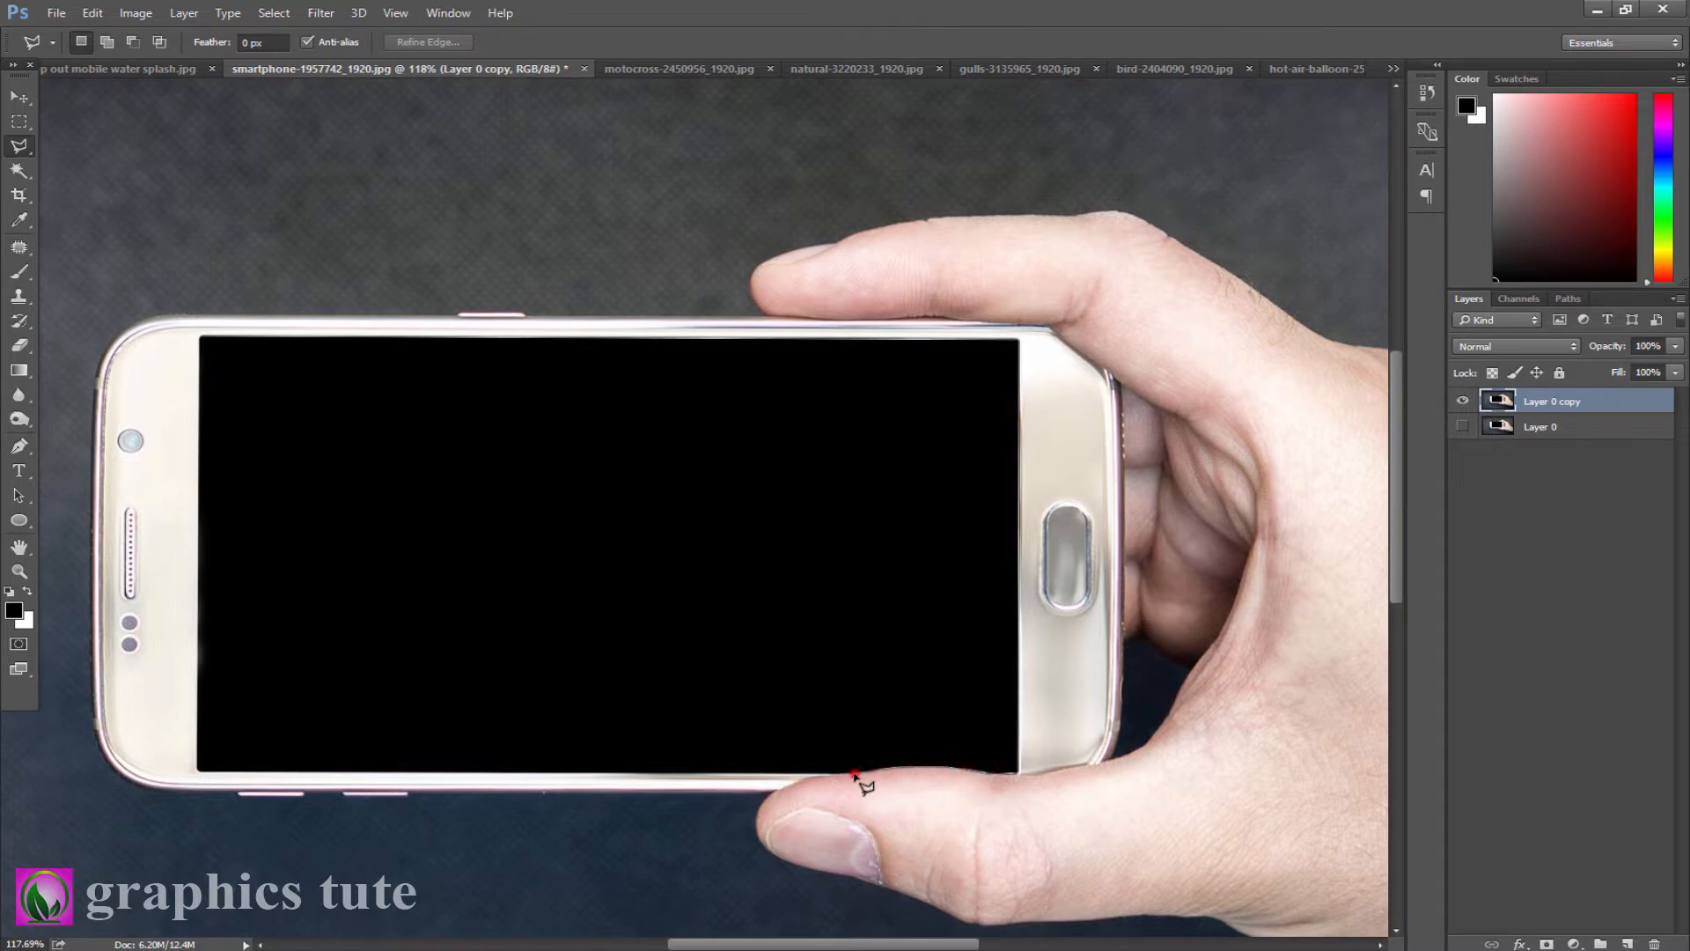
left_click(195, 768)
left_click(198, 335)
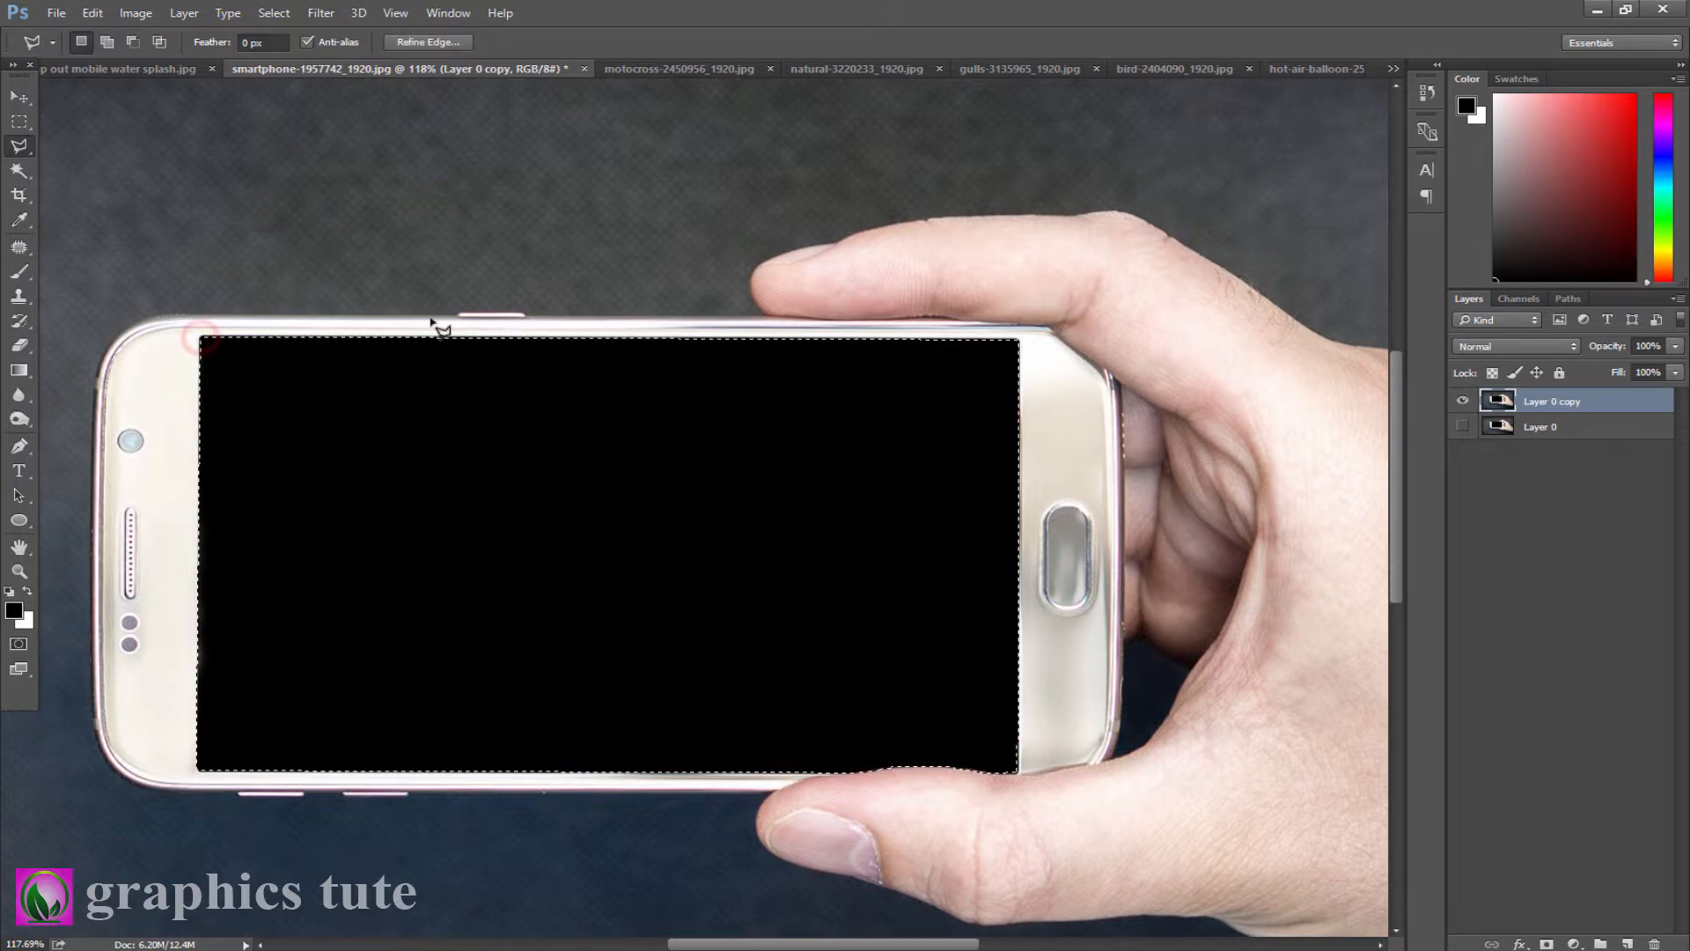
right_click(333, 472)
left_click(411, 636)
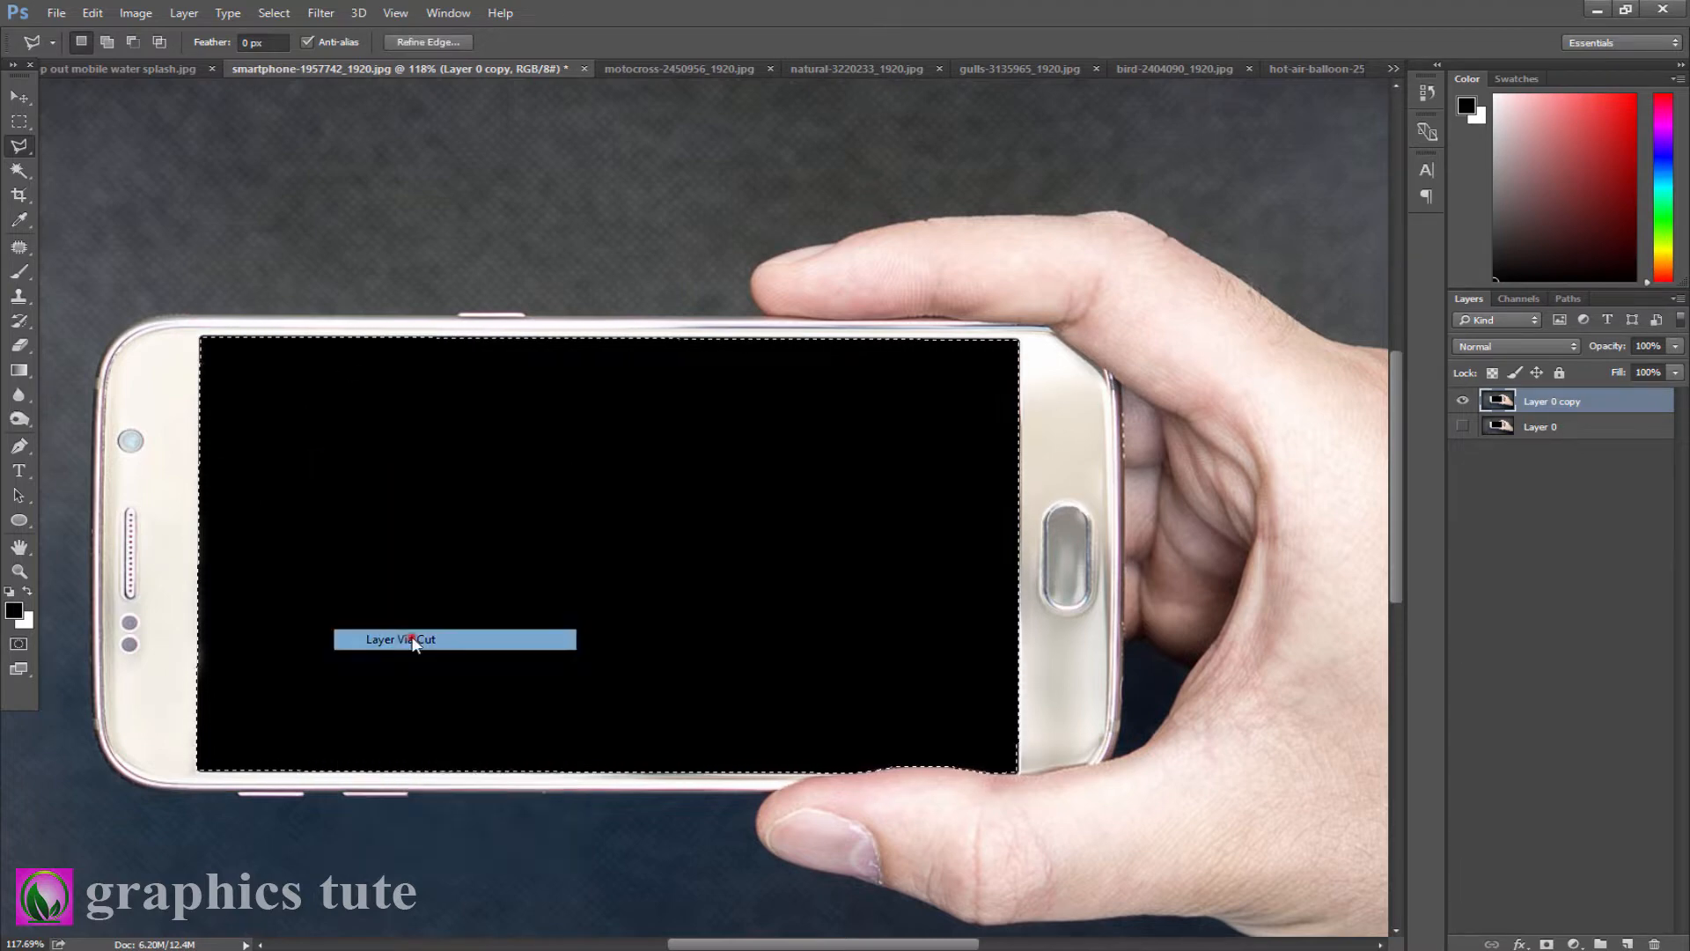
Step: In the motocross image, unlock the background, duplicate the layer, and hide the original
left_click(16, 570)
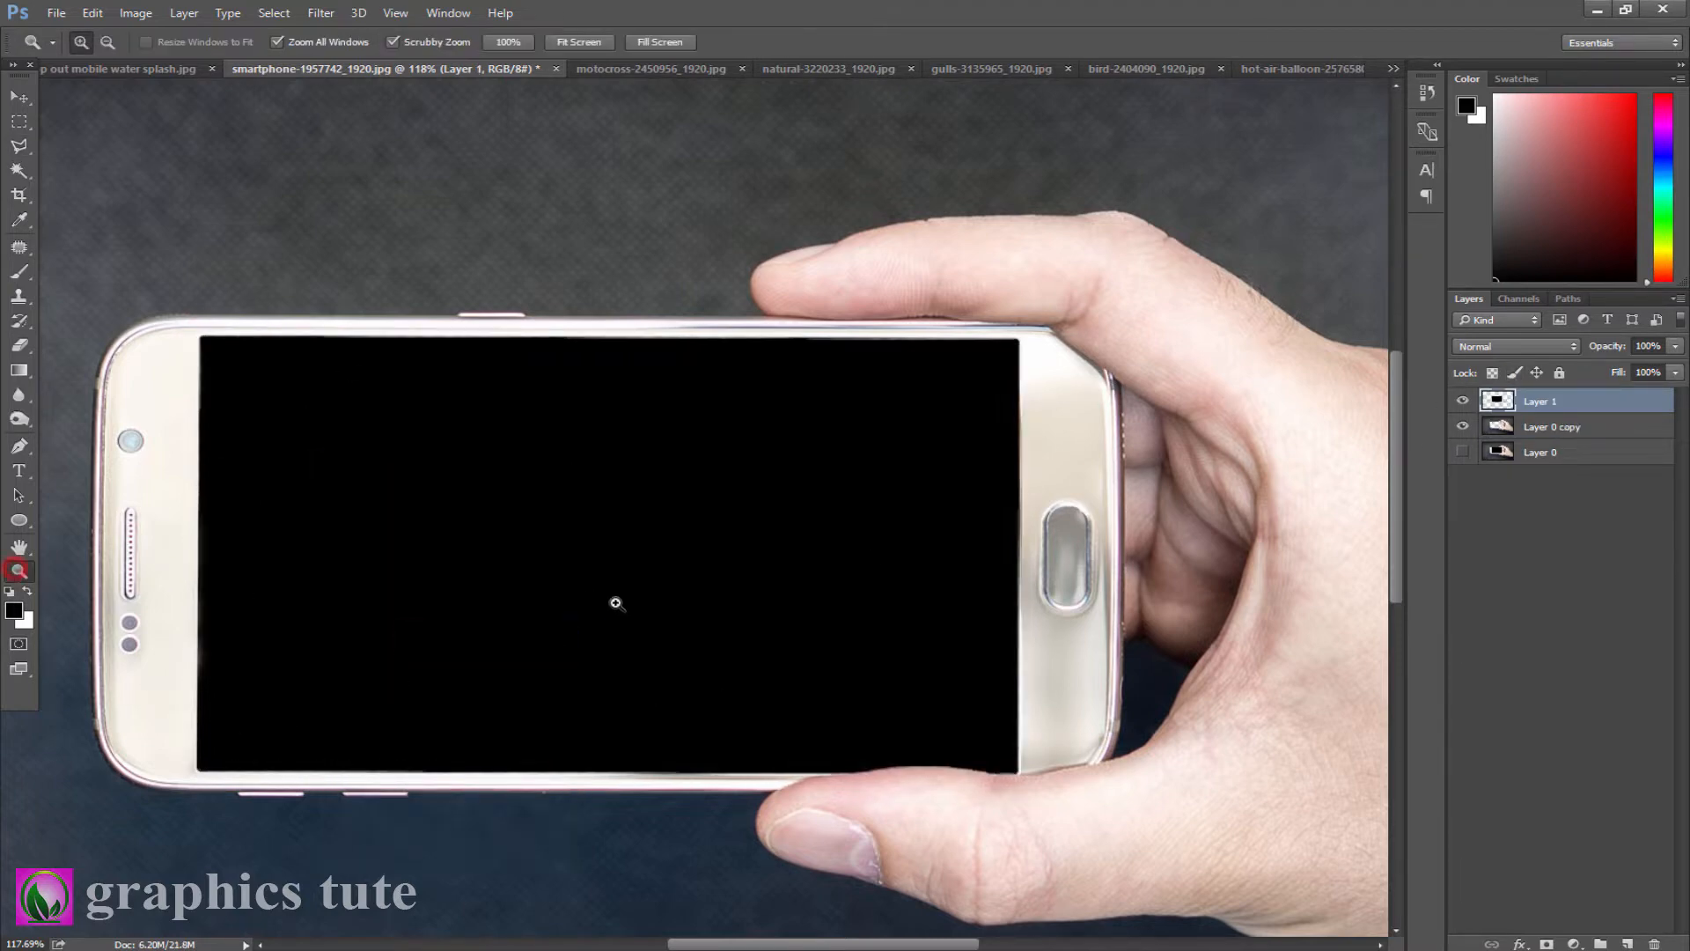
left_click_drag(616, 600, 597, 555)
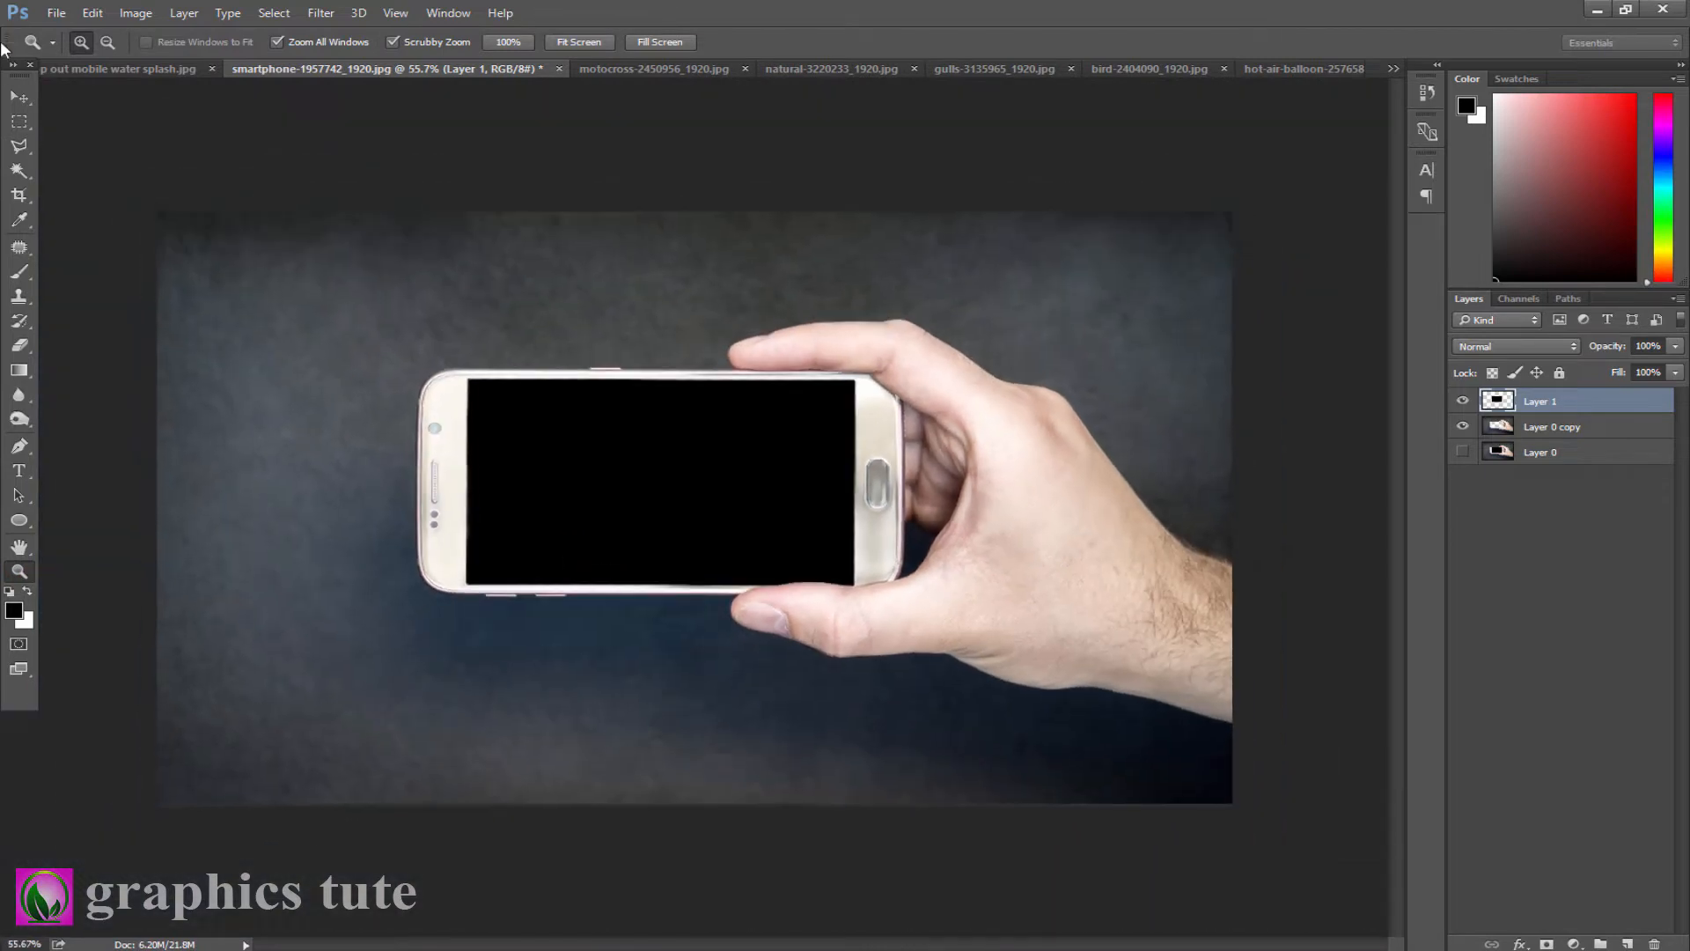
left_click(16, 98)
left_click(639, 70)
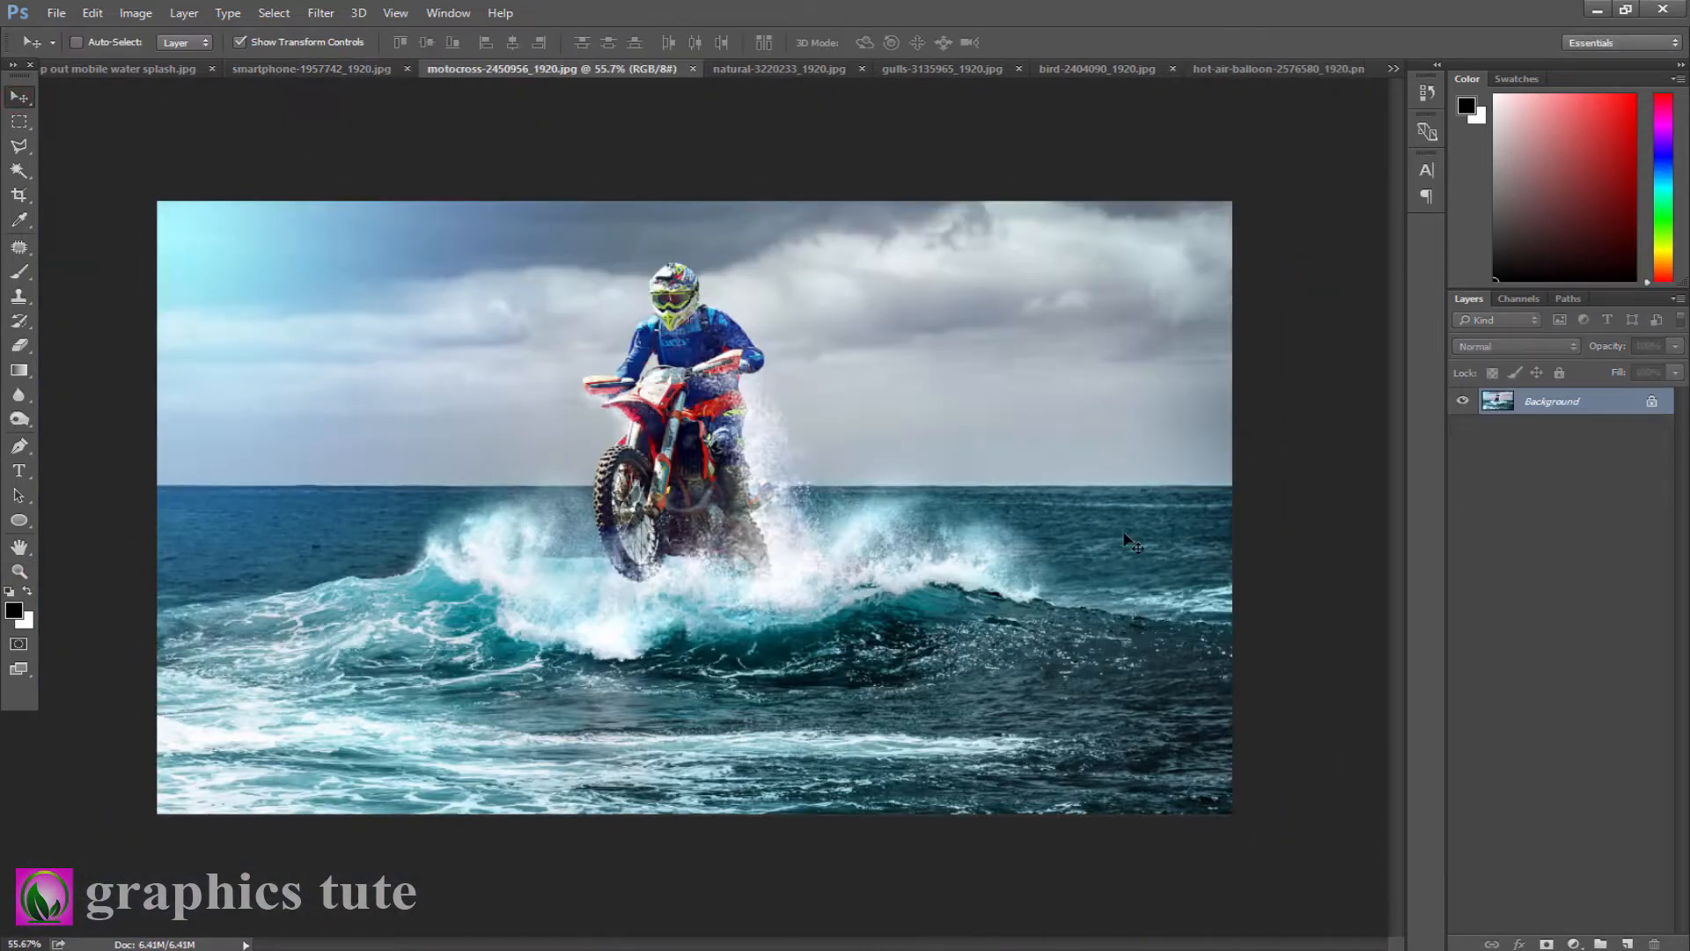
left_click(1652, 403)
key("ctrl+j")
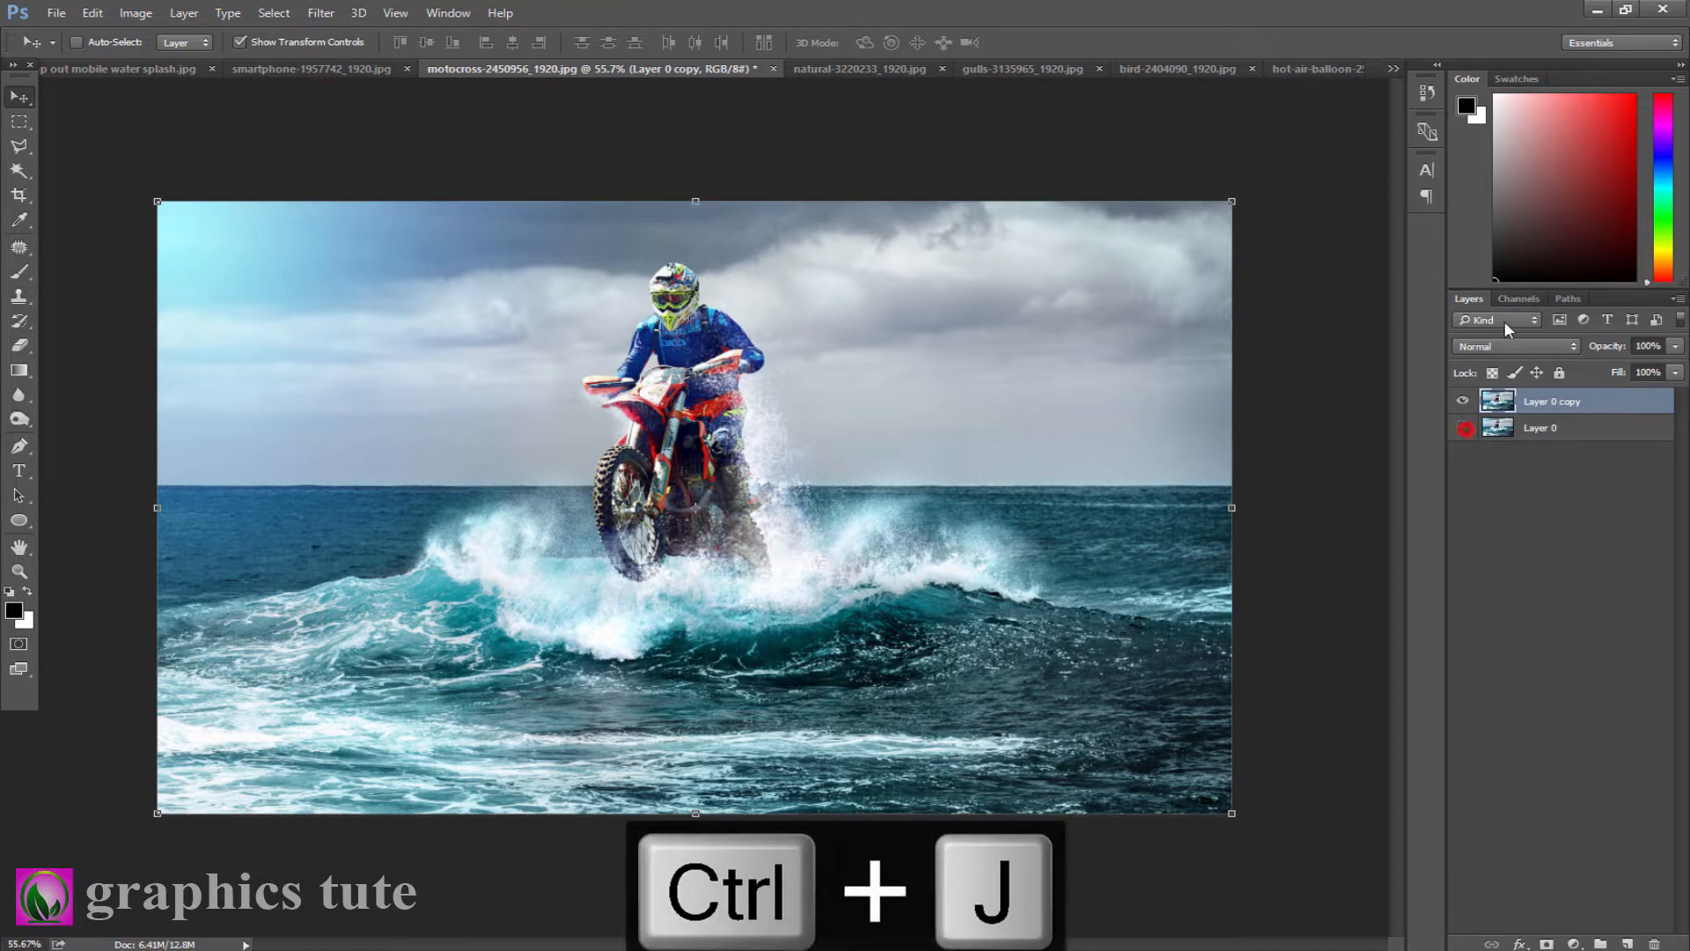
Step: Duplicate the Blue channel and raise the copy's contrast with Levels, setting input levels to 169, 1.00 and 226
left_click(1524, 298)
left_click(1572, 393)
left_click_drag(1572, 408, 1626, 943)
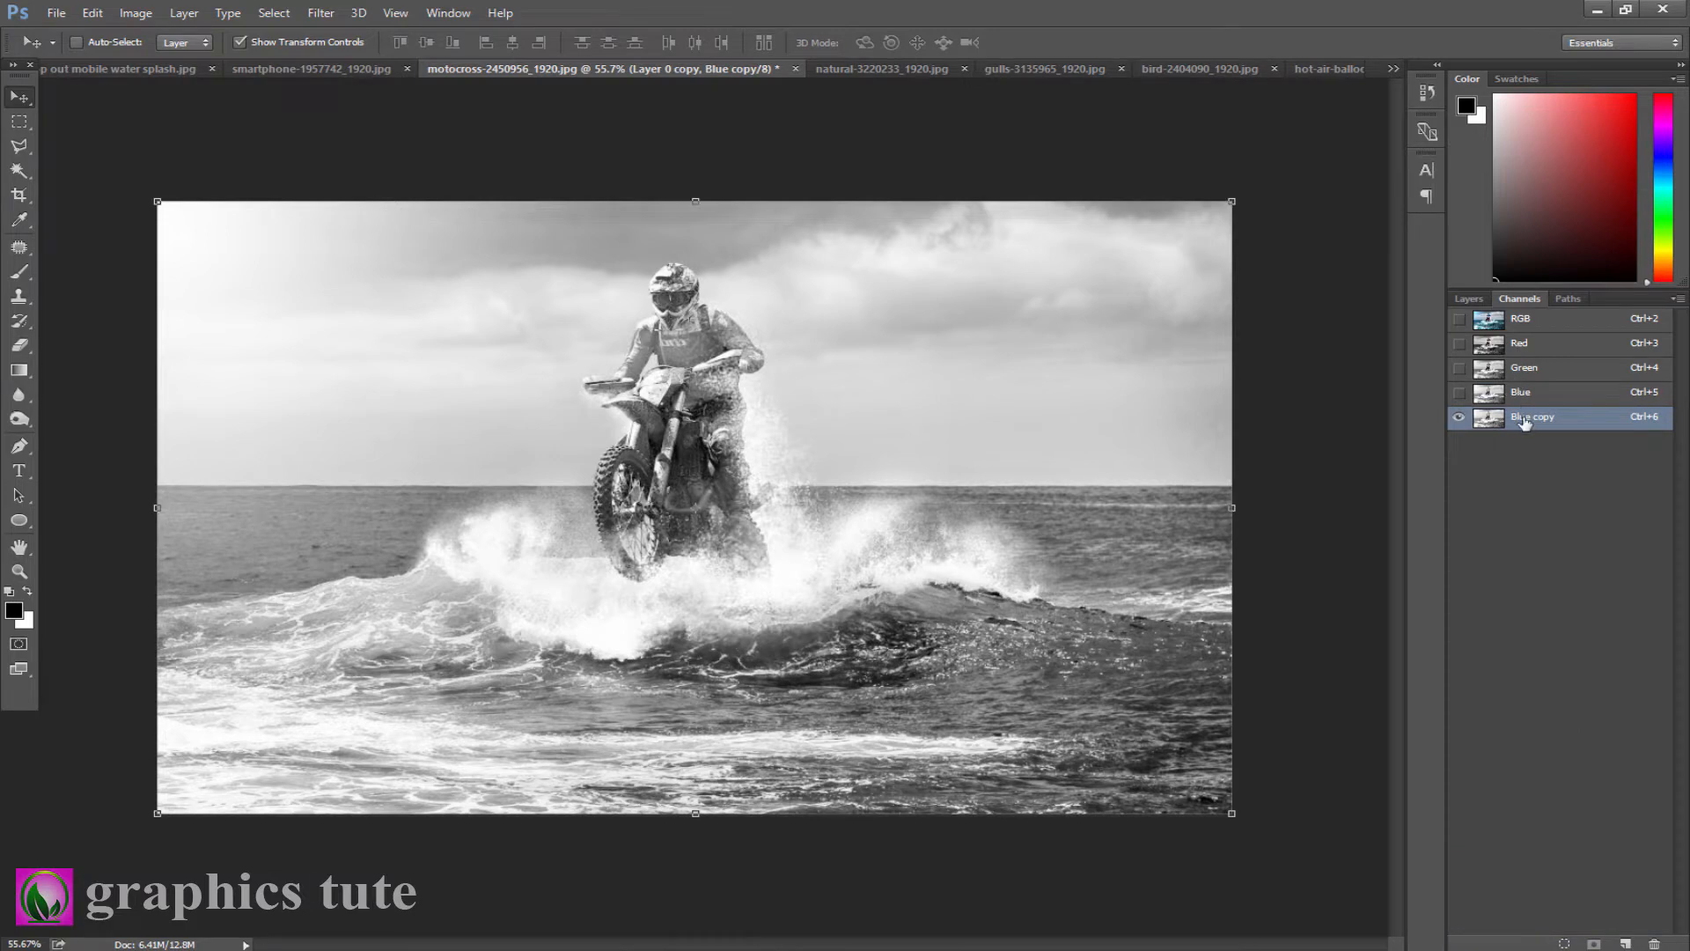
key("ctrl+l")
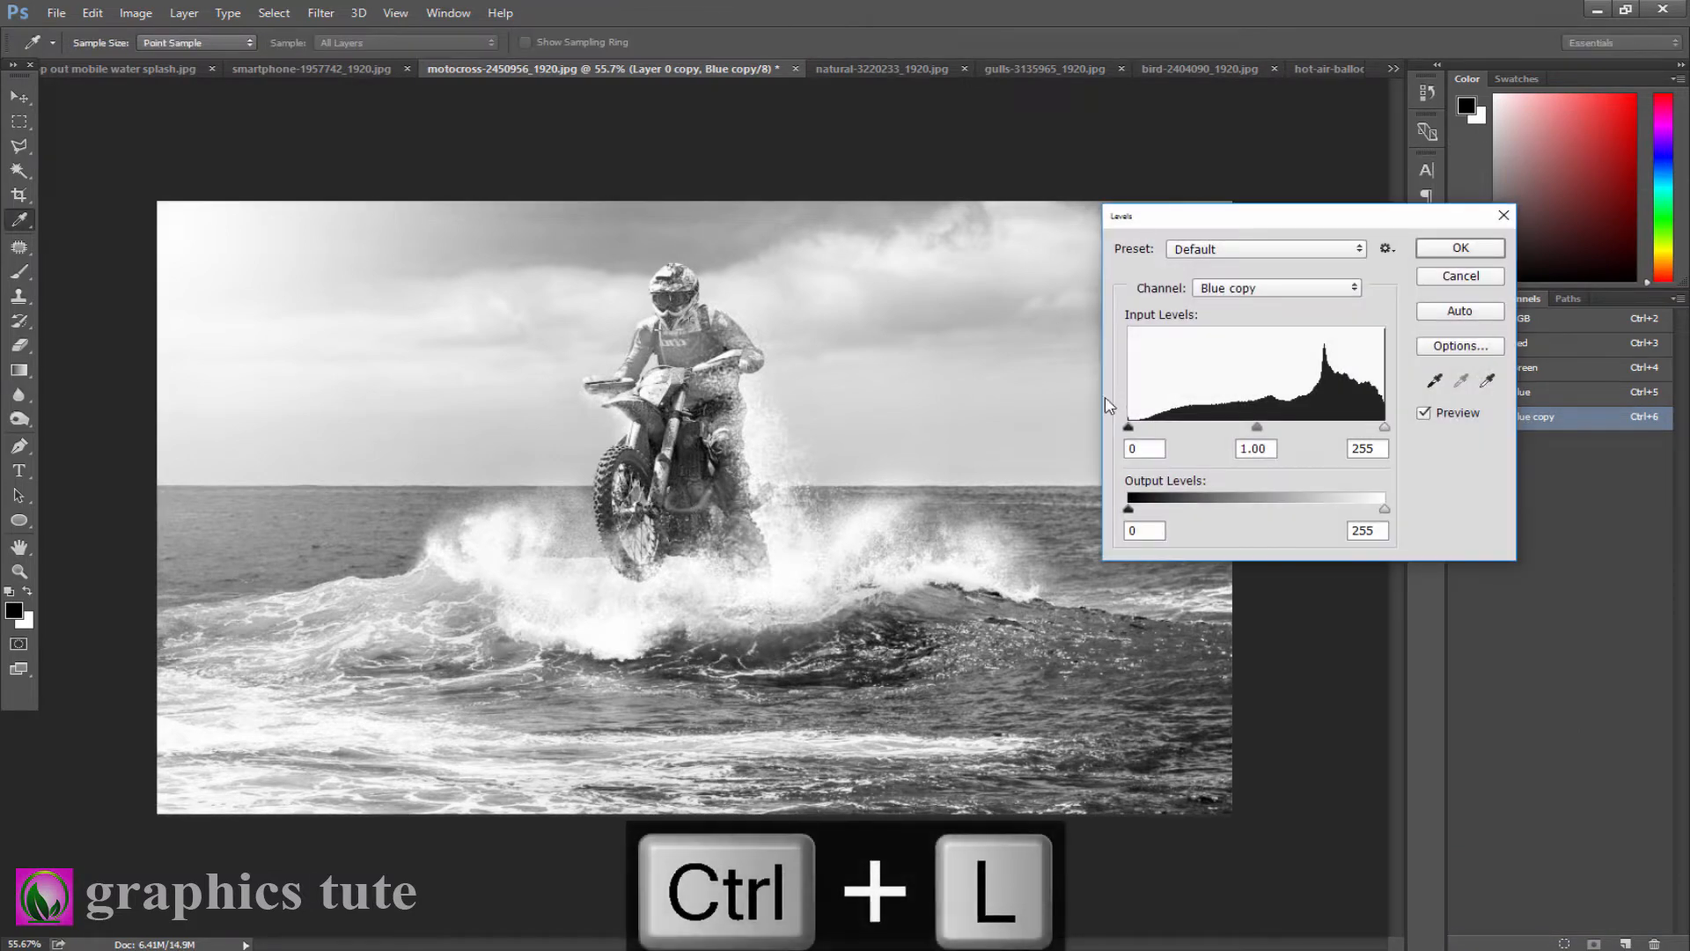
left_click_drag(1136, 428, 1357, 437)
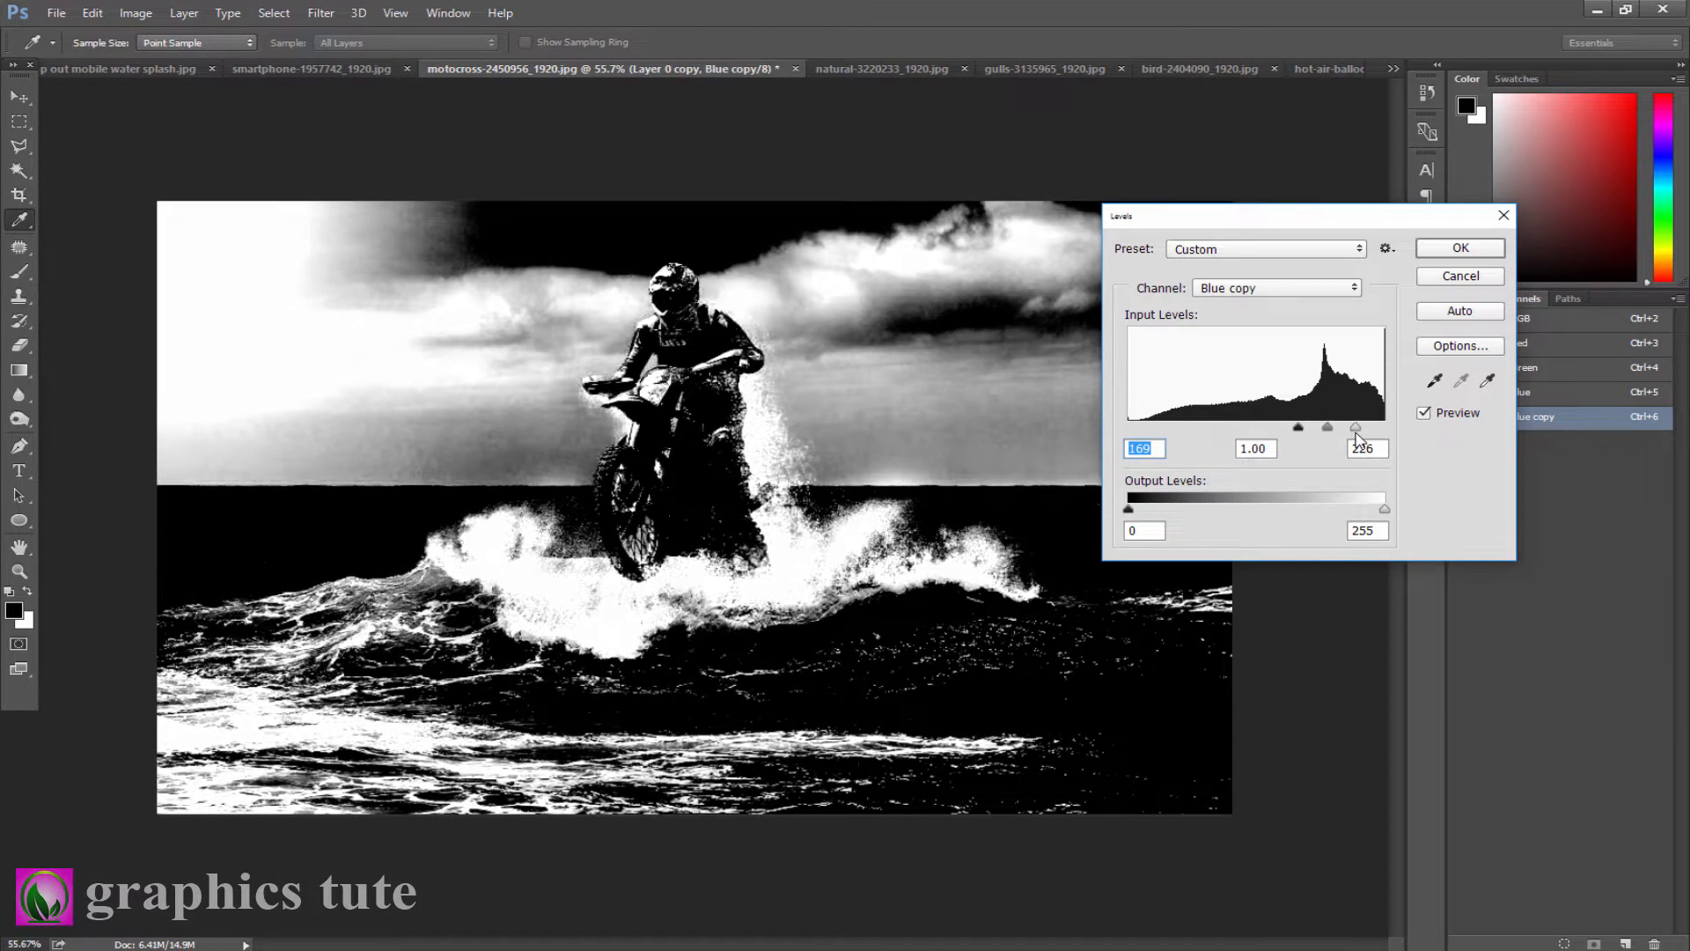
left_click(1459, 249)
key("v")
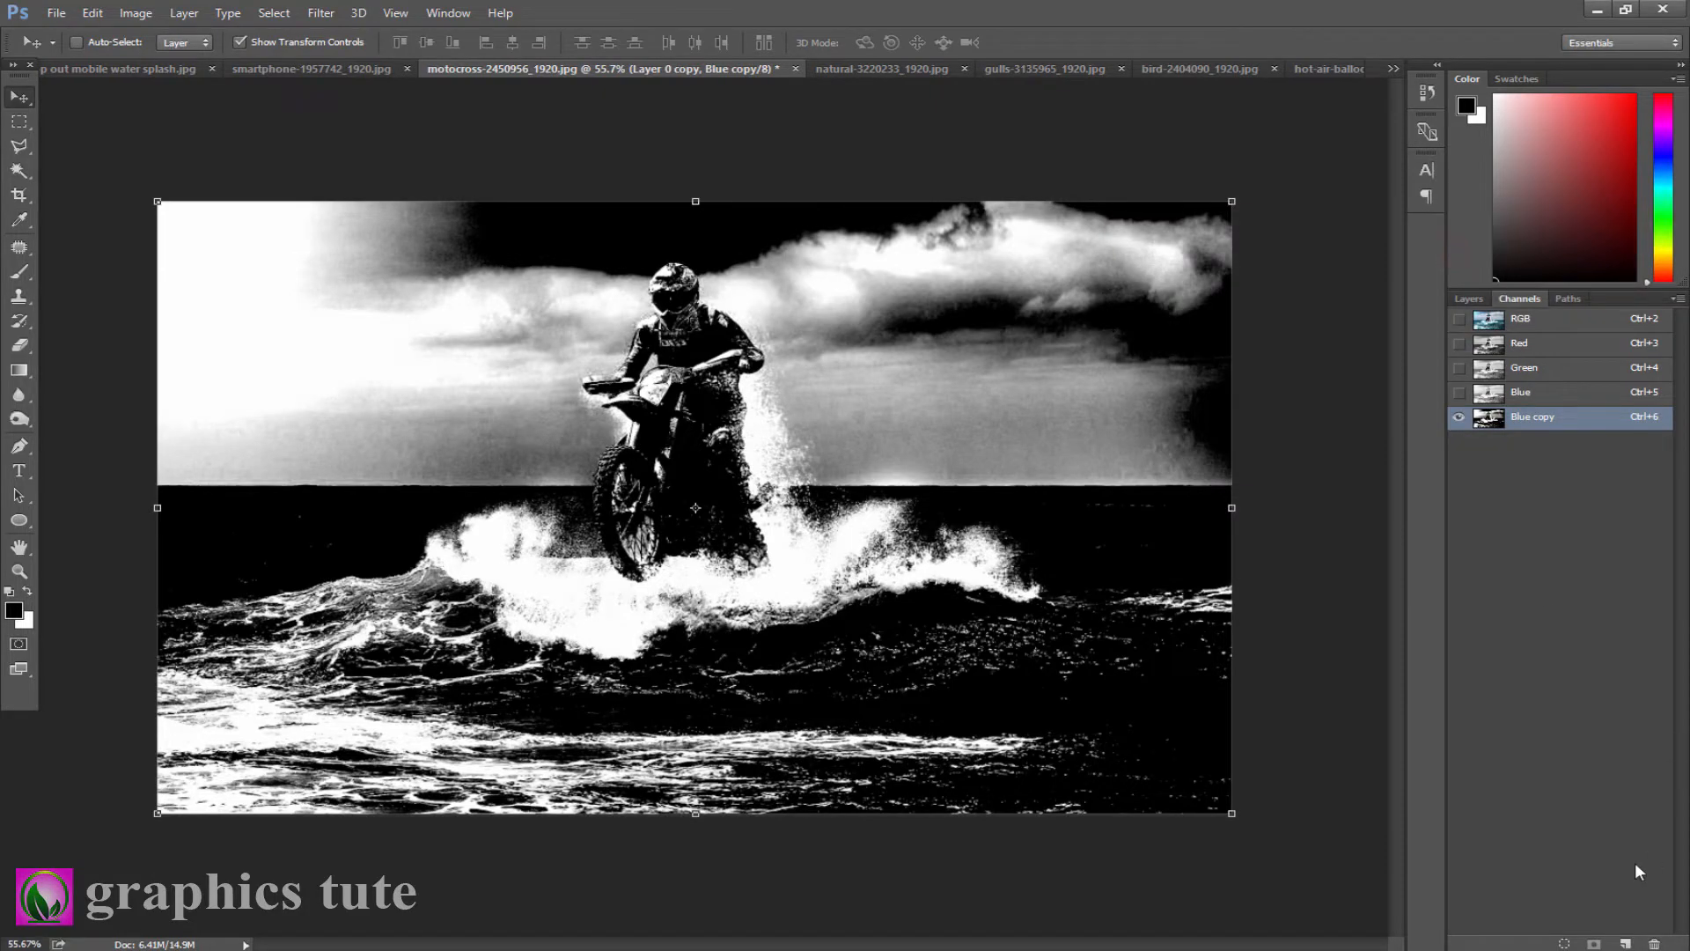
Step: Load the Blue copy channel as a selection and apply it as a layer mask on Layer 0 copy
left_click(1562, 942)
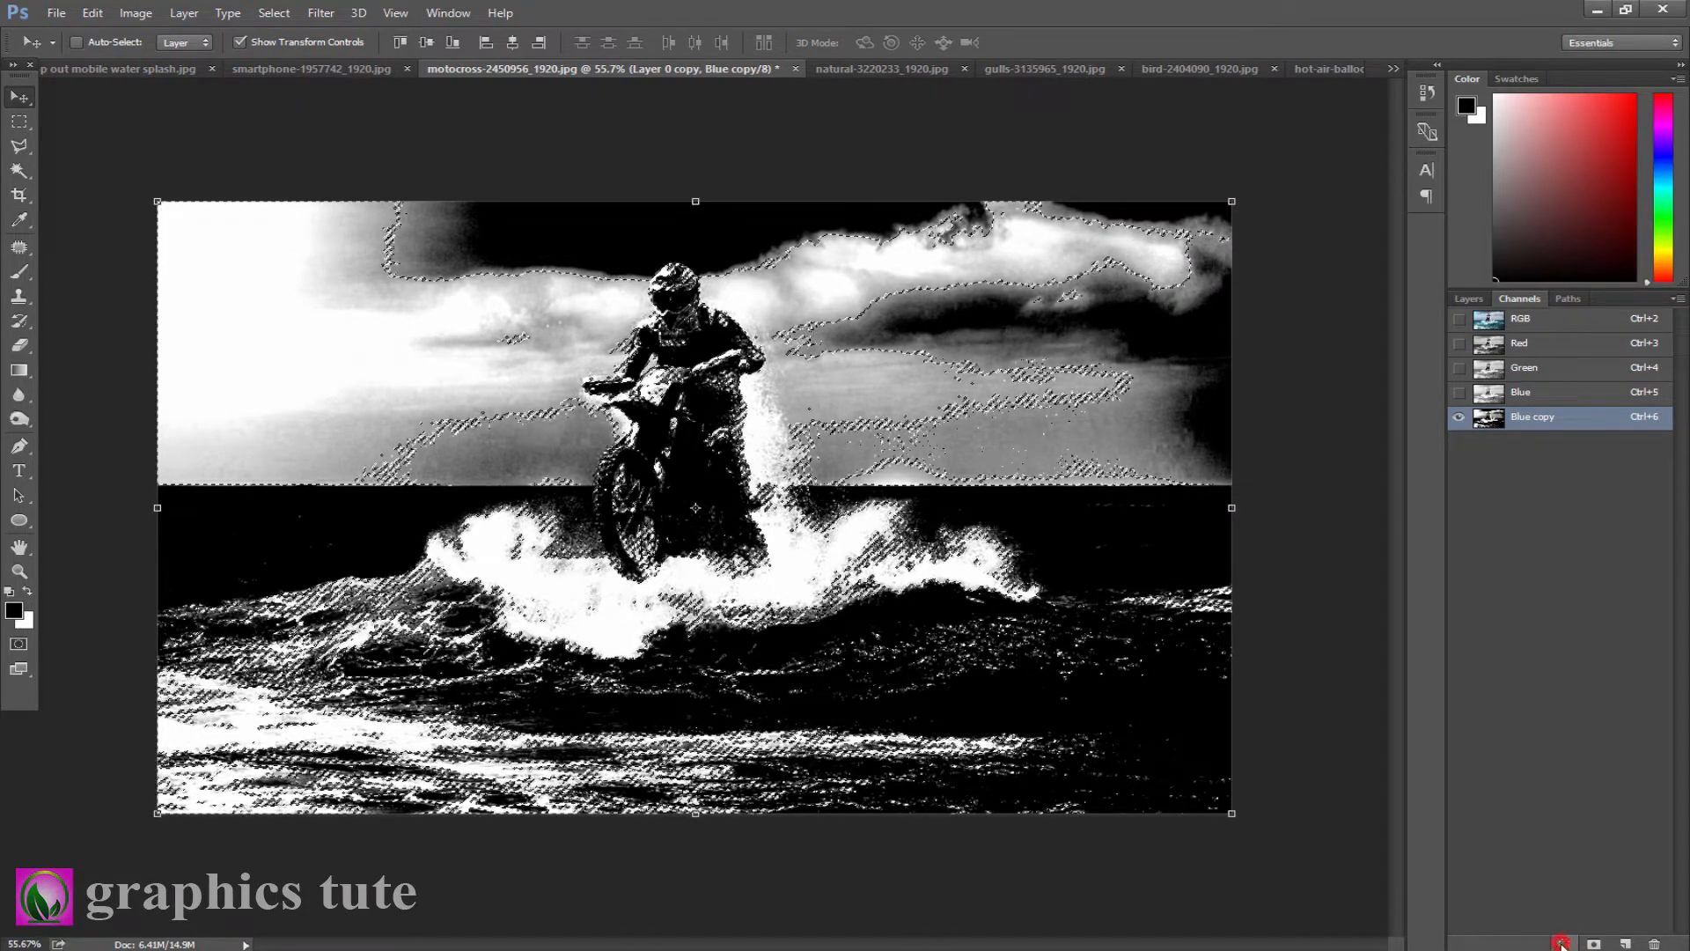
left_click(1521, 319)
left_click(1468, 300)
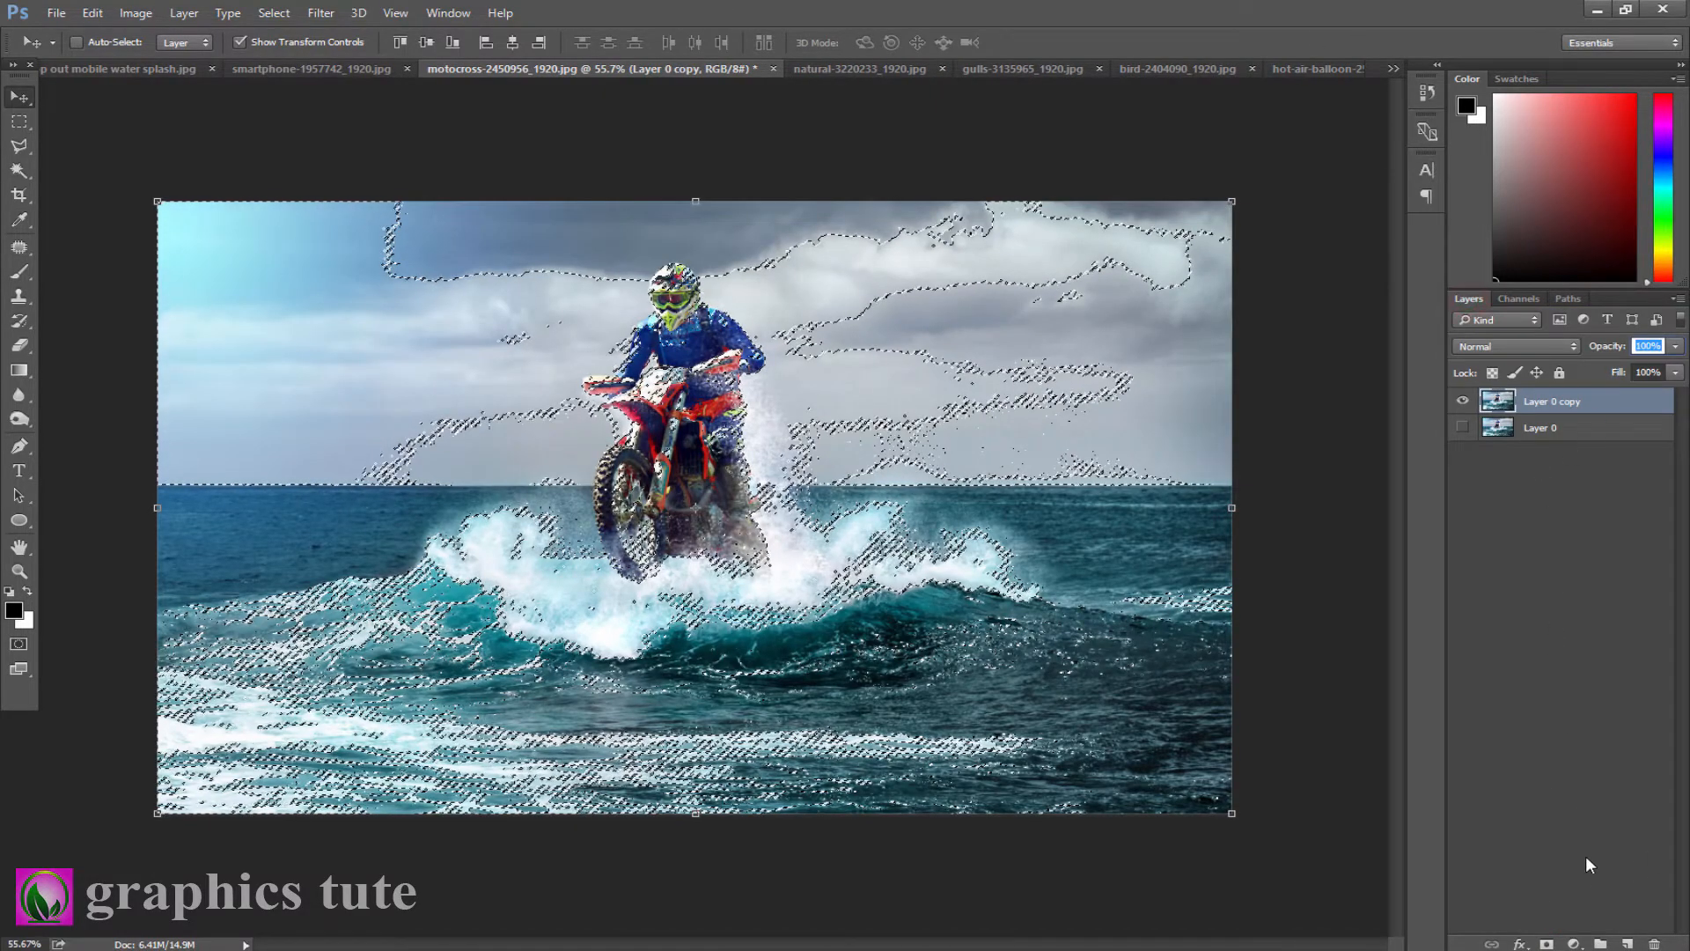
left_click(1547, 943)
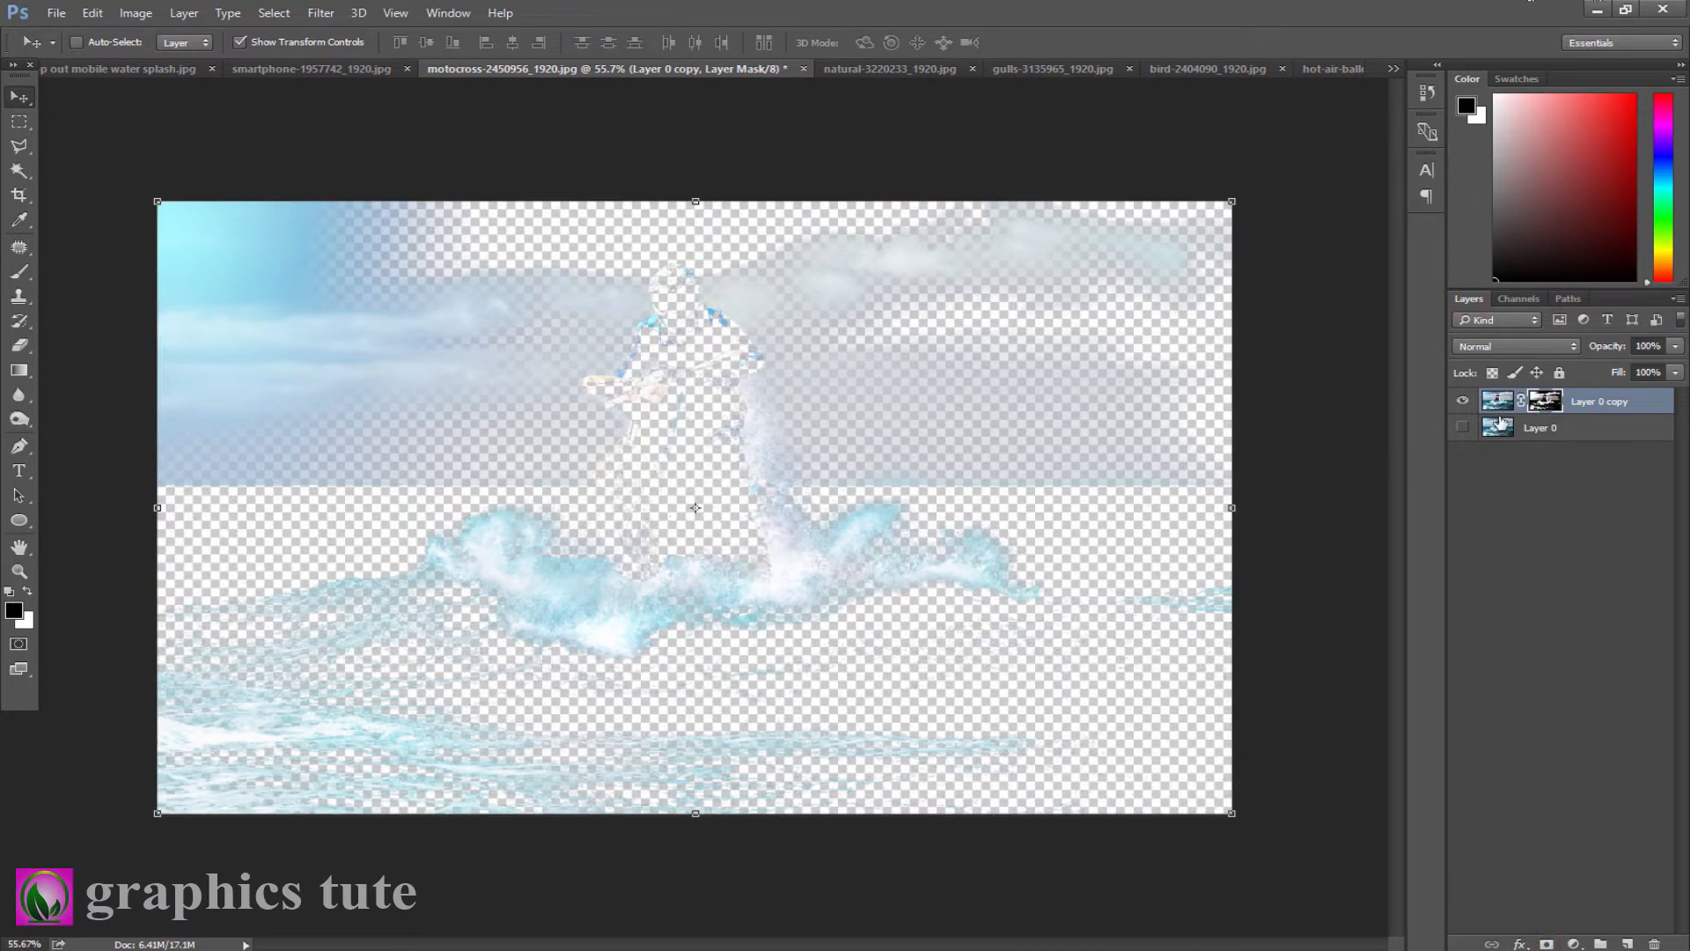
Step: Paint black with the Brush on the mask to remove the sky and horizon around the rider, enlarging the brush to 175
left_click(19, 272)
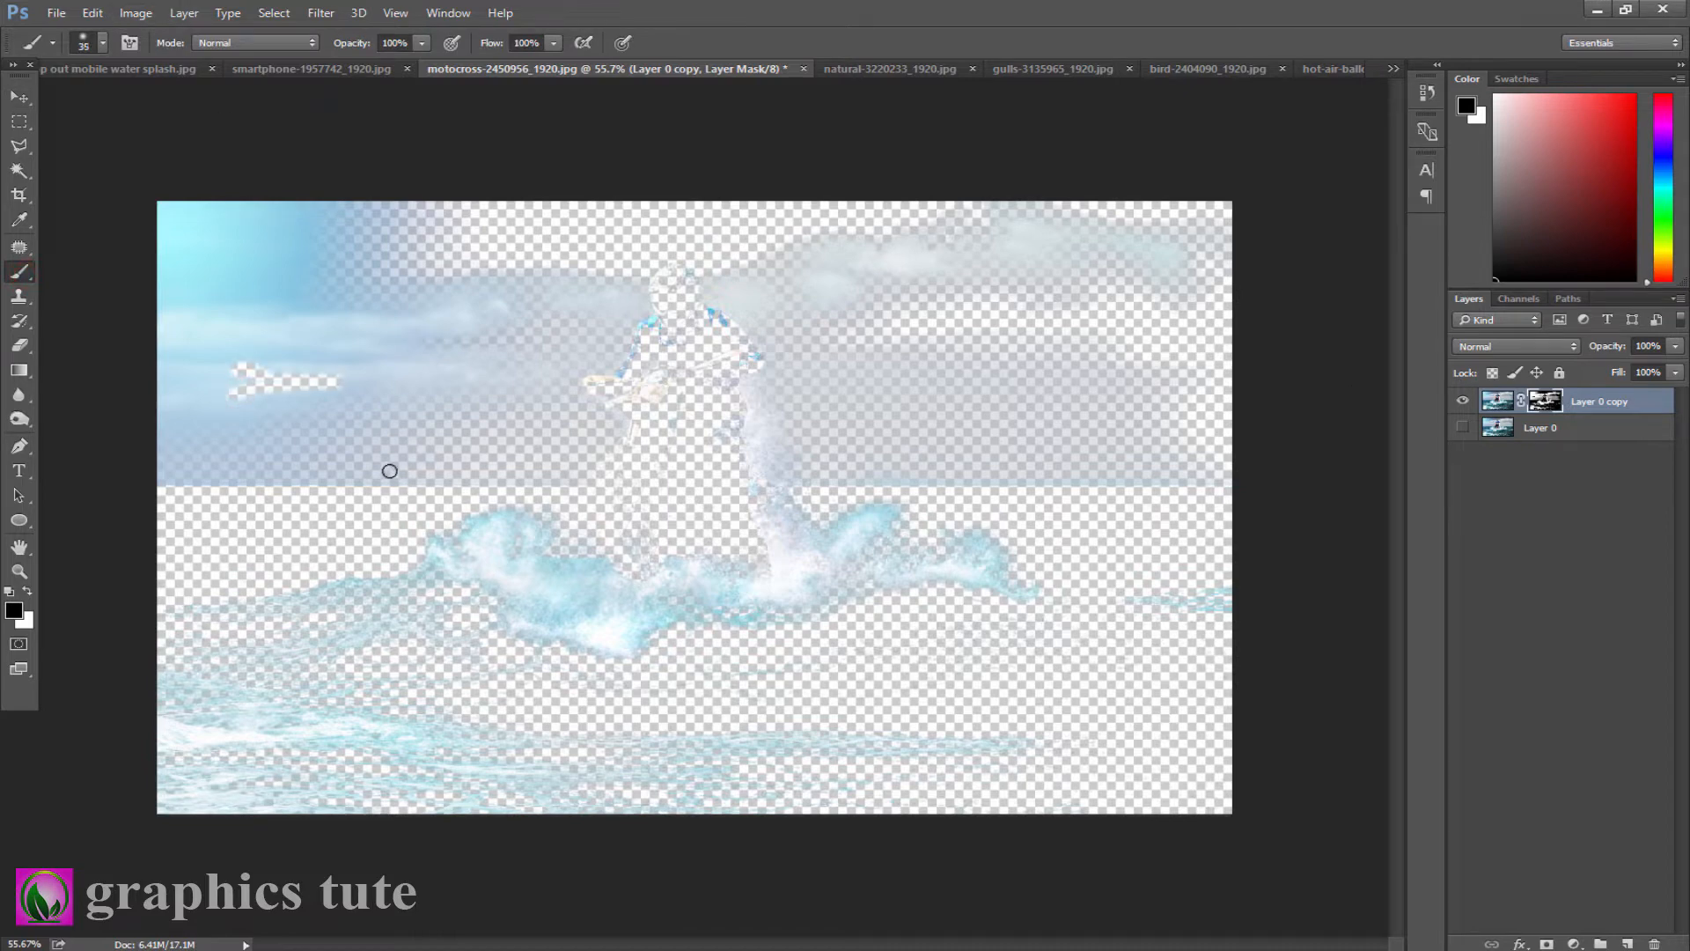
mouse_move(190, 477)
left_mouse_down()
mouse_move(598, 472)
mouse_move(487, 447)
left_mouse_up()
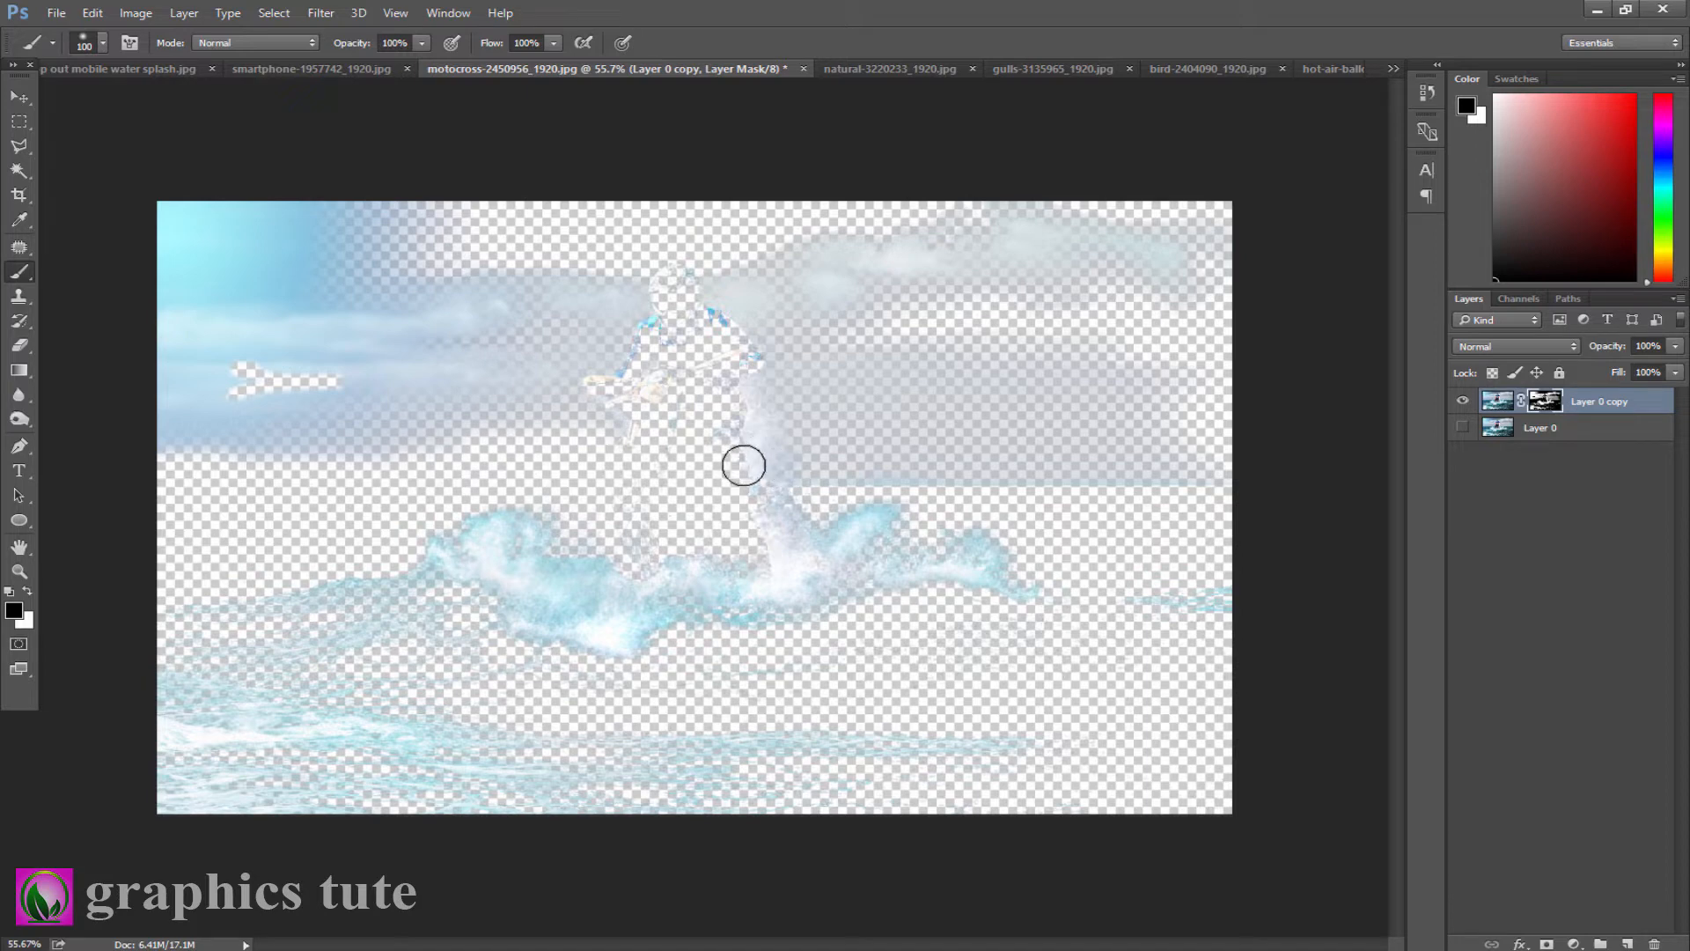
left_click_drag(757, 462, 1223, 465)
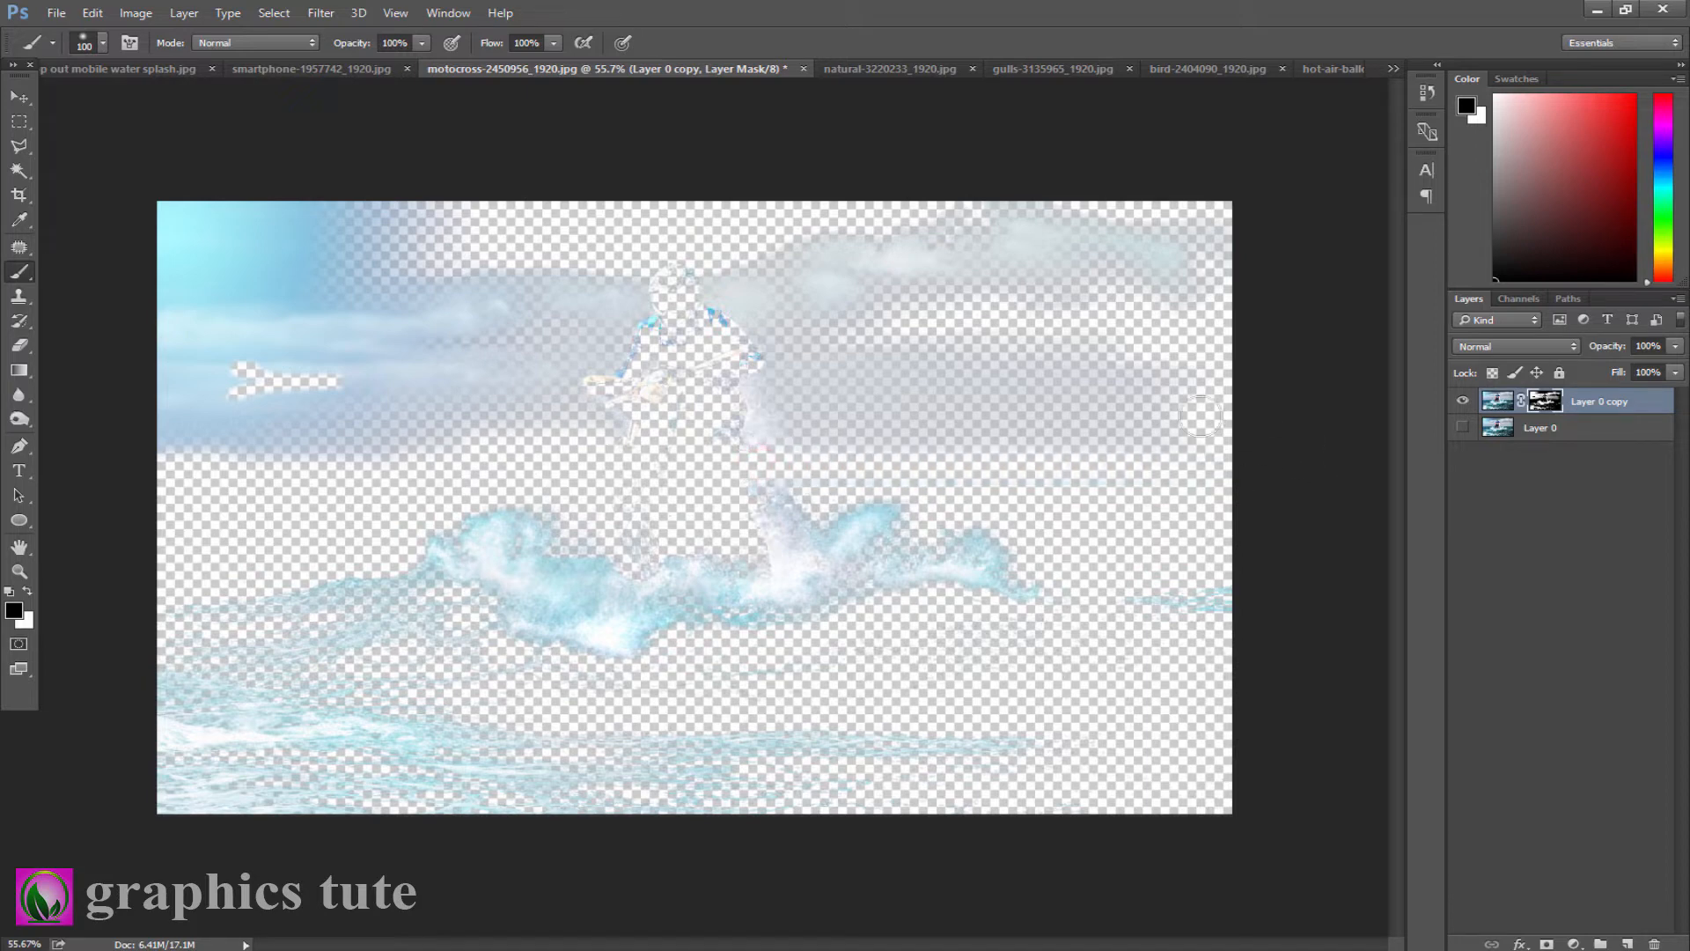
key("bracketright")
mouse_move(1056, 247)
left_mouse_down()
mouse_move(1011, 254)
mouse_move(1002, 215)
mouse_move(1112, 254)
mouse_move(1155, 433)
mouse_move(1126, 382)
mouse_move(962, 341)
mouse_move(904, 245)
mouse_move(800, 254)
mouse_move(789, 283)
mouse_move(825, 406)
mouse_move(1051, 421)
mouse_move(882, 336)
mouse_move(932, 311)
mouse_move(893, 291)
left_mouse_up()
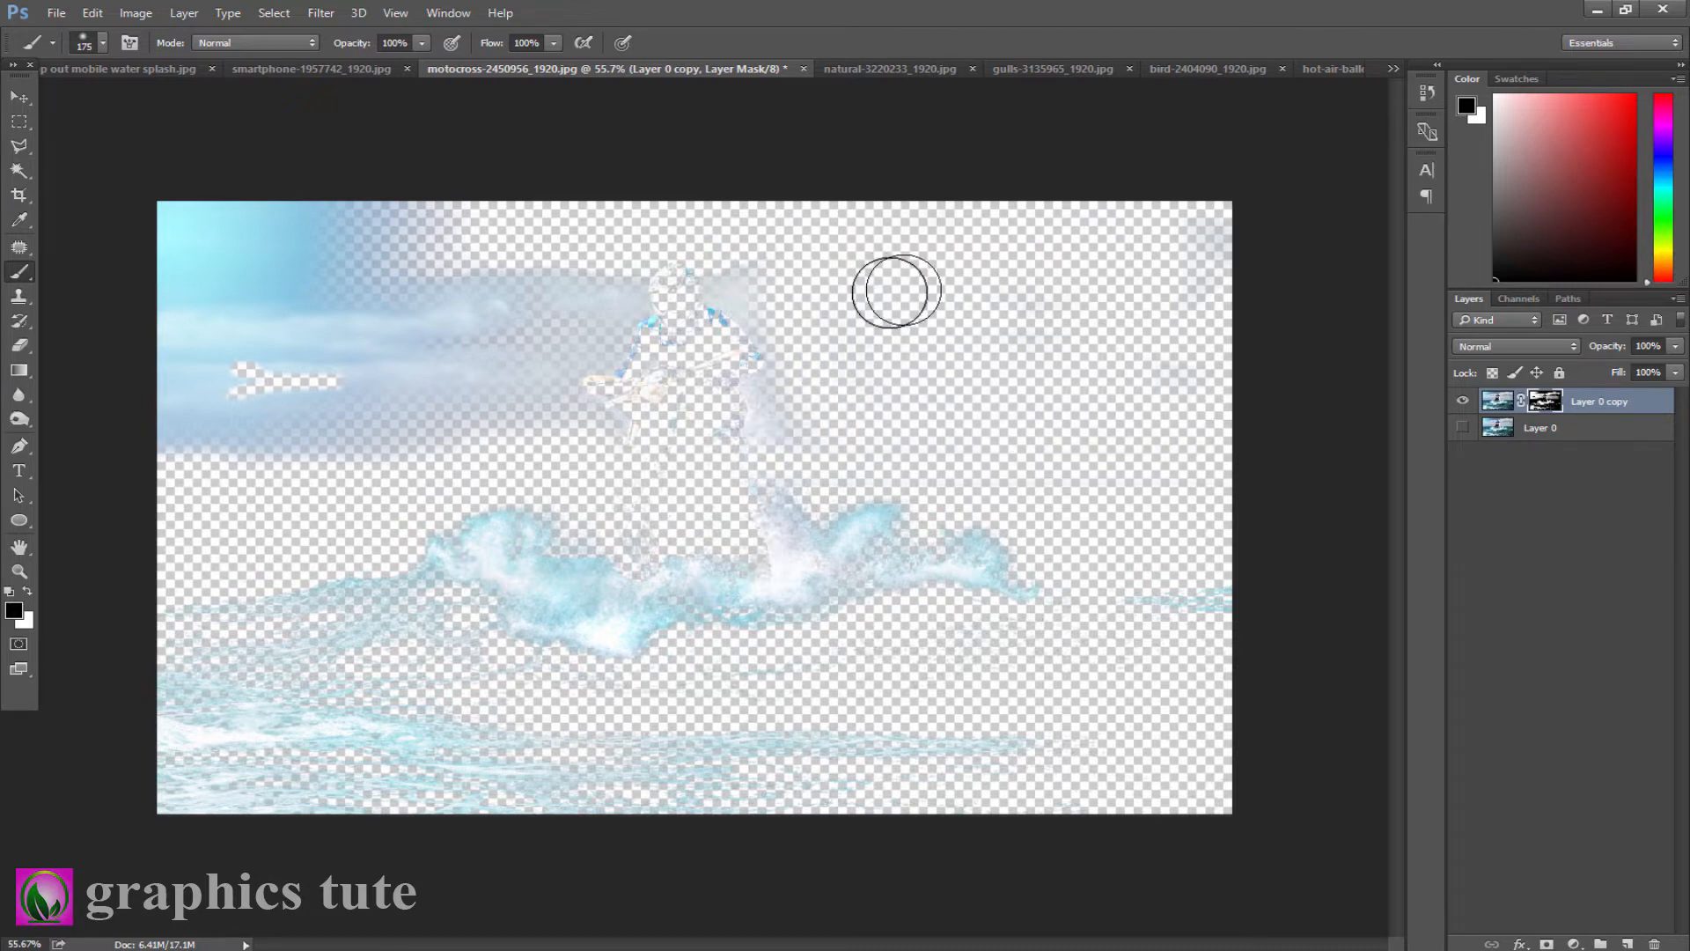
mouse_move(562, 230)
left_mouse_down()
mouse_move(576, 308)
mouse_move(553, 360)
mouse_move(483, 420)
mouse_move(167, 410)
mouse_move(198, 415)
mouse_move(181, 423)
mouse_move(167, 205)
mouse_move(240, 202)
mouse_move(282, 227)
mouse_move(345, 189)
mouse_move(451, 216)
mouse_move(466, 264)
mouse_move(445, 301)
mouse_move(510, 273)
mouse_move(431, 345)
mouse_move(471, 351)
mouse_move(264, 241)
mouse_move(352, 198)
mouse_move(210, 298)
mouse_move(288, 354)
mouse_move(195, 324)
mouse_move(176, 353)
mouse_move(169, 236)
left_mouse_up()
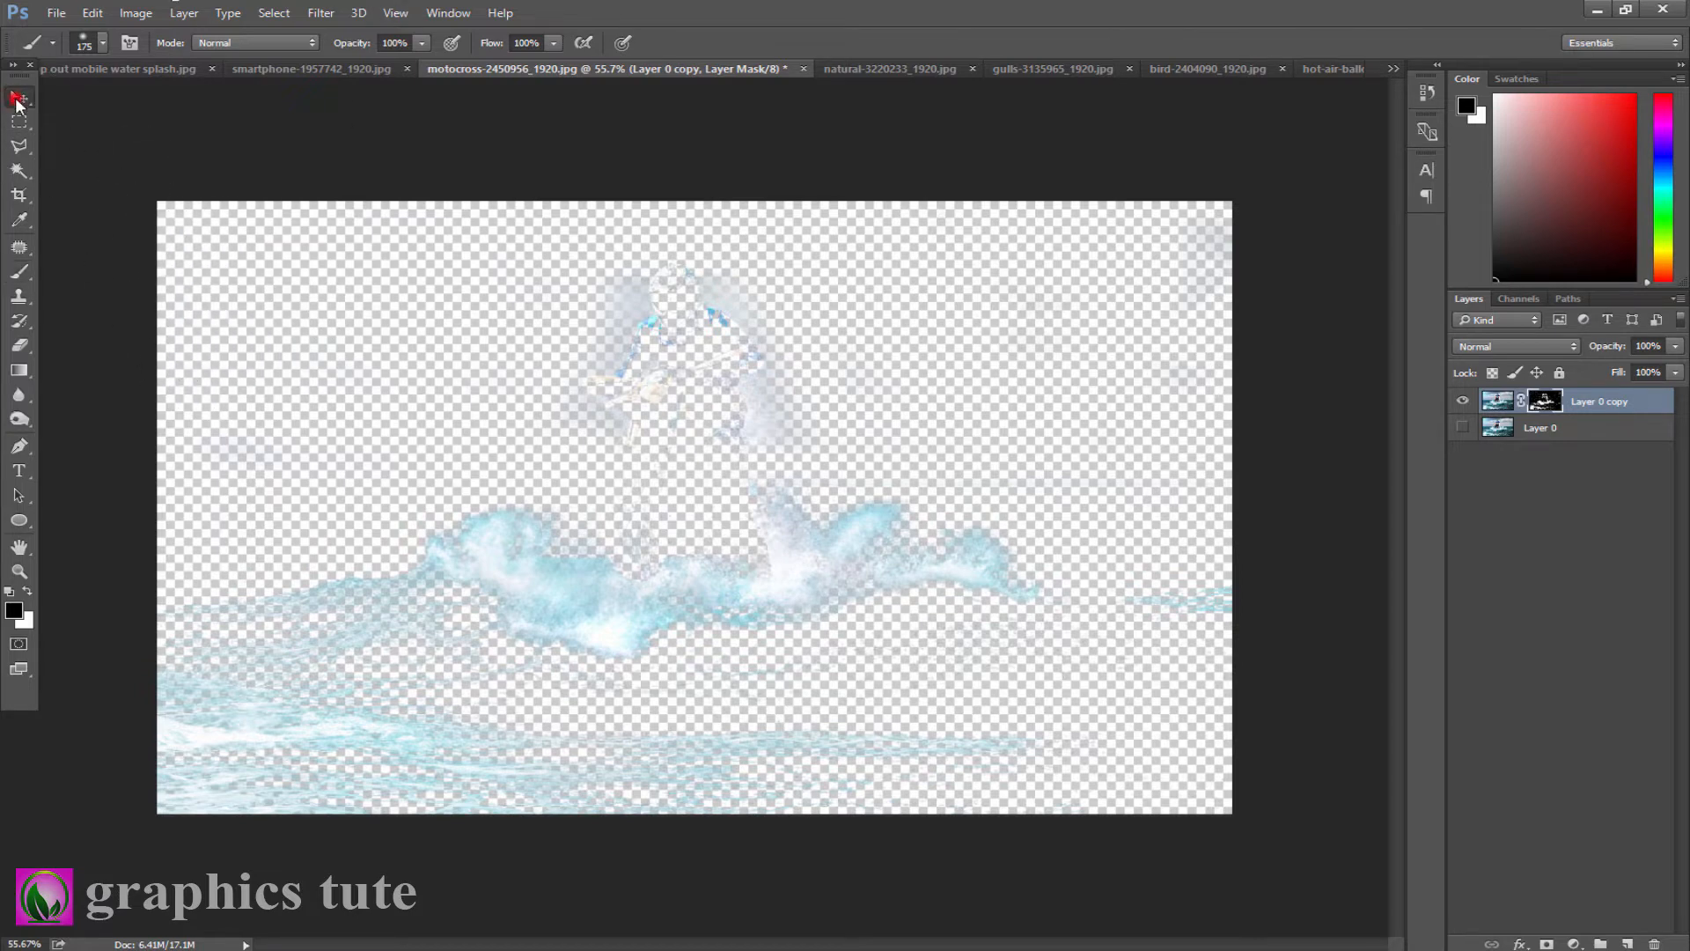
left_click(18, 98)
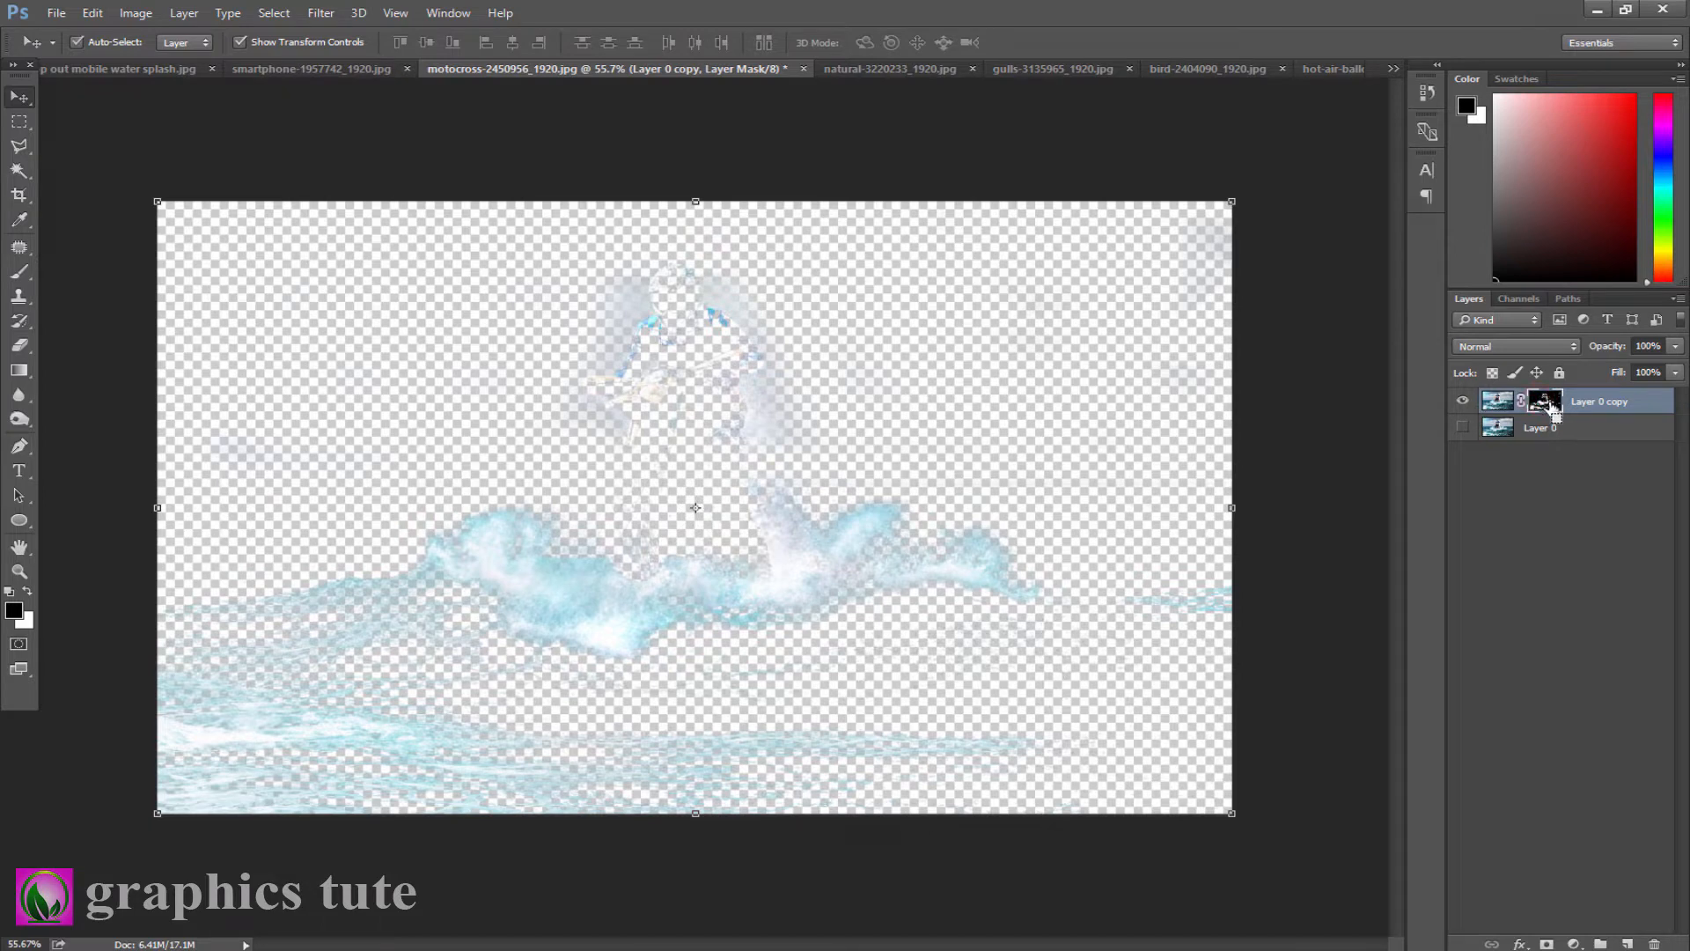
key("ctrl+i")
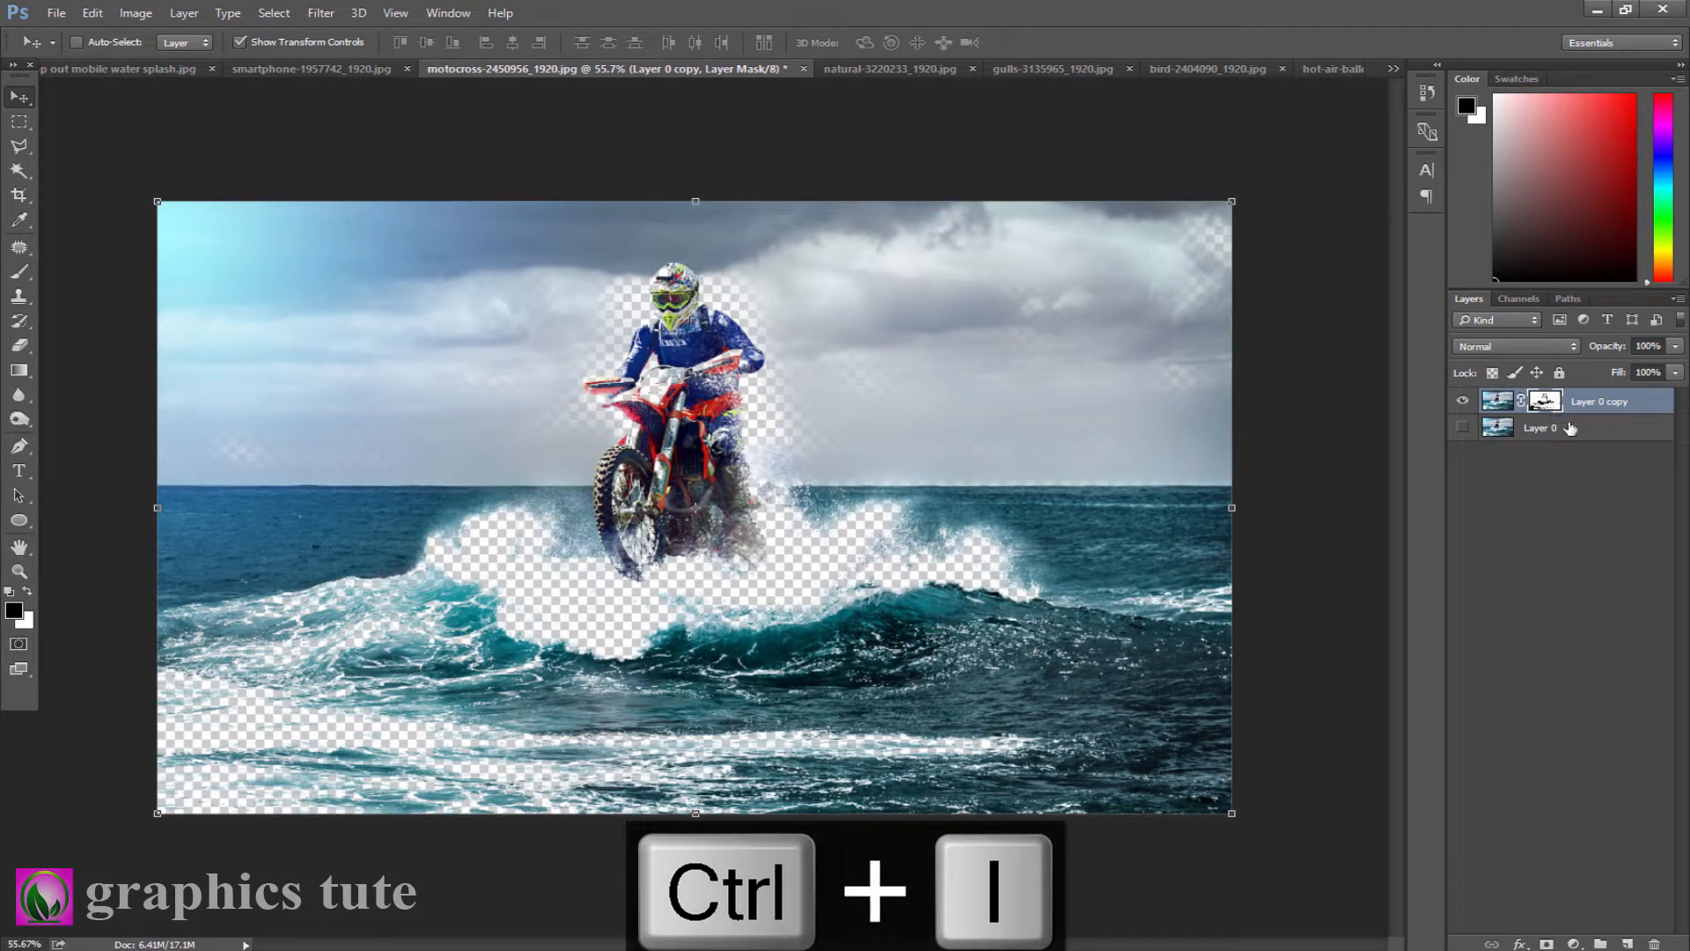
key("ctrl+i")
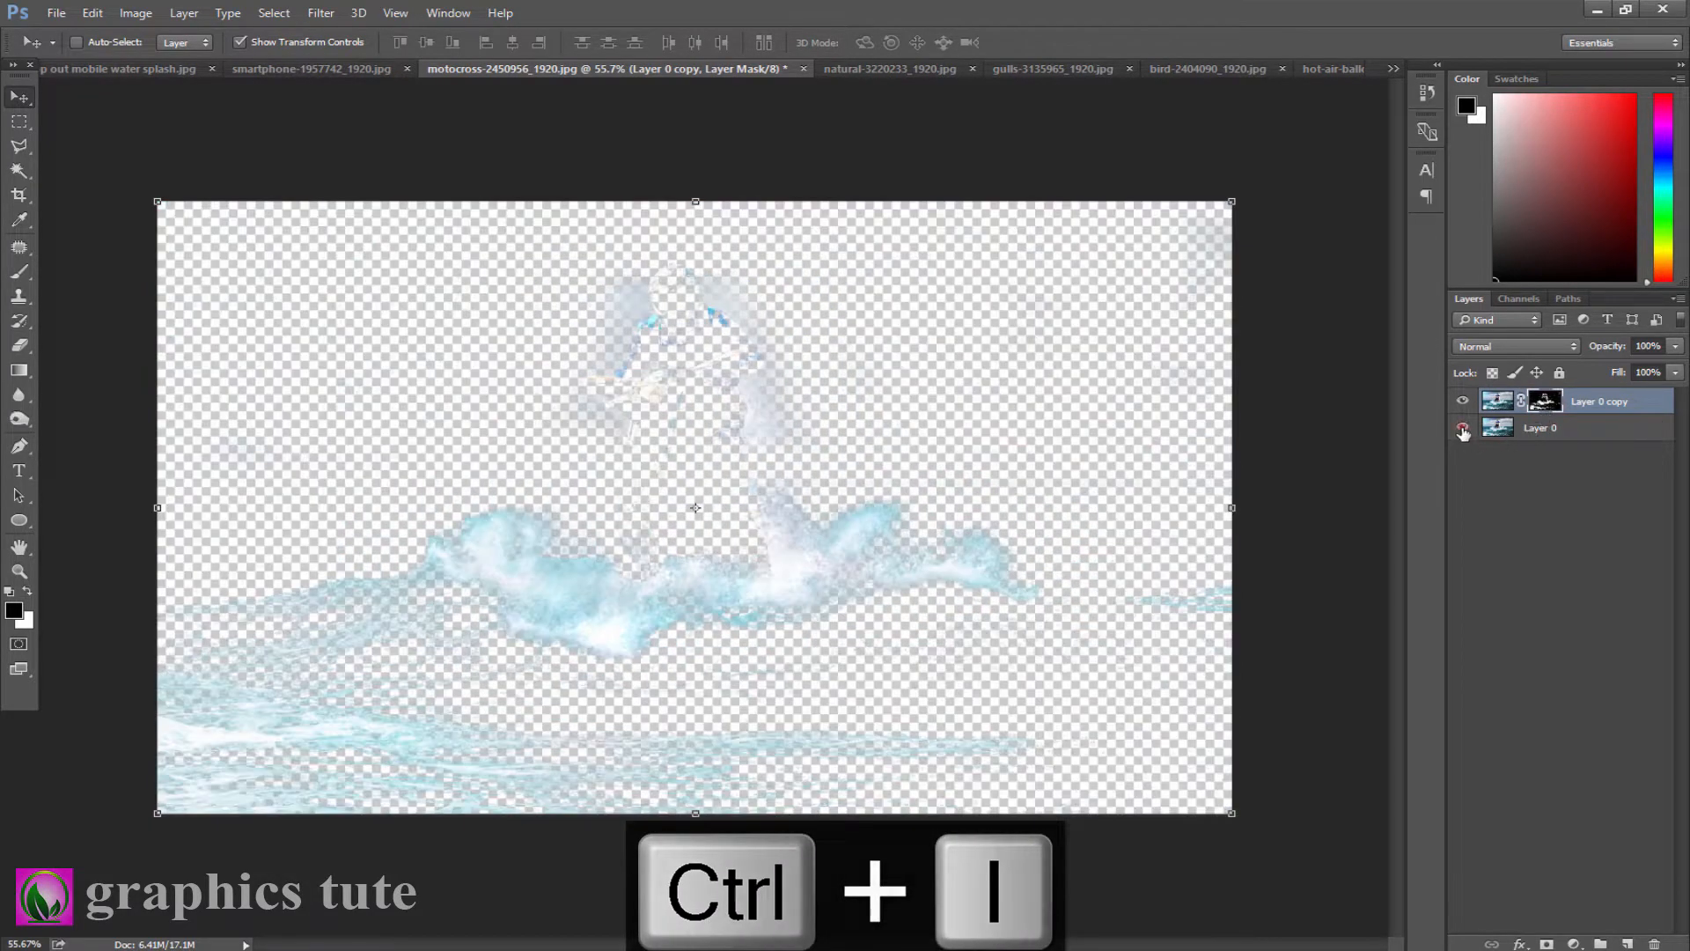
key("ctrl+i")
key("ctrl+i")
key("ctrl+i")
Step: Copy the unmasked motocross layer into the smartphone document and scale it to about 71% over the phone
left_click(1554, 426)
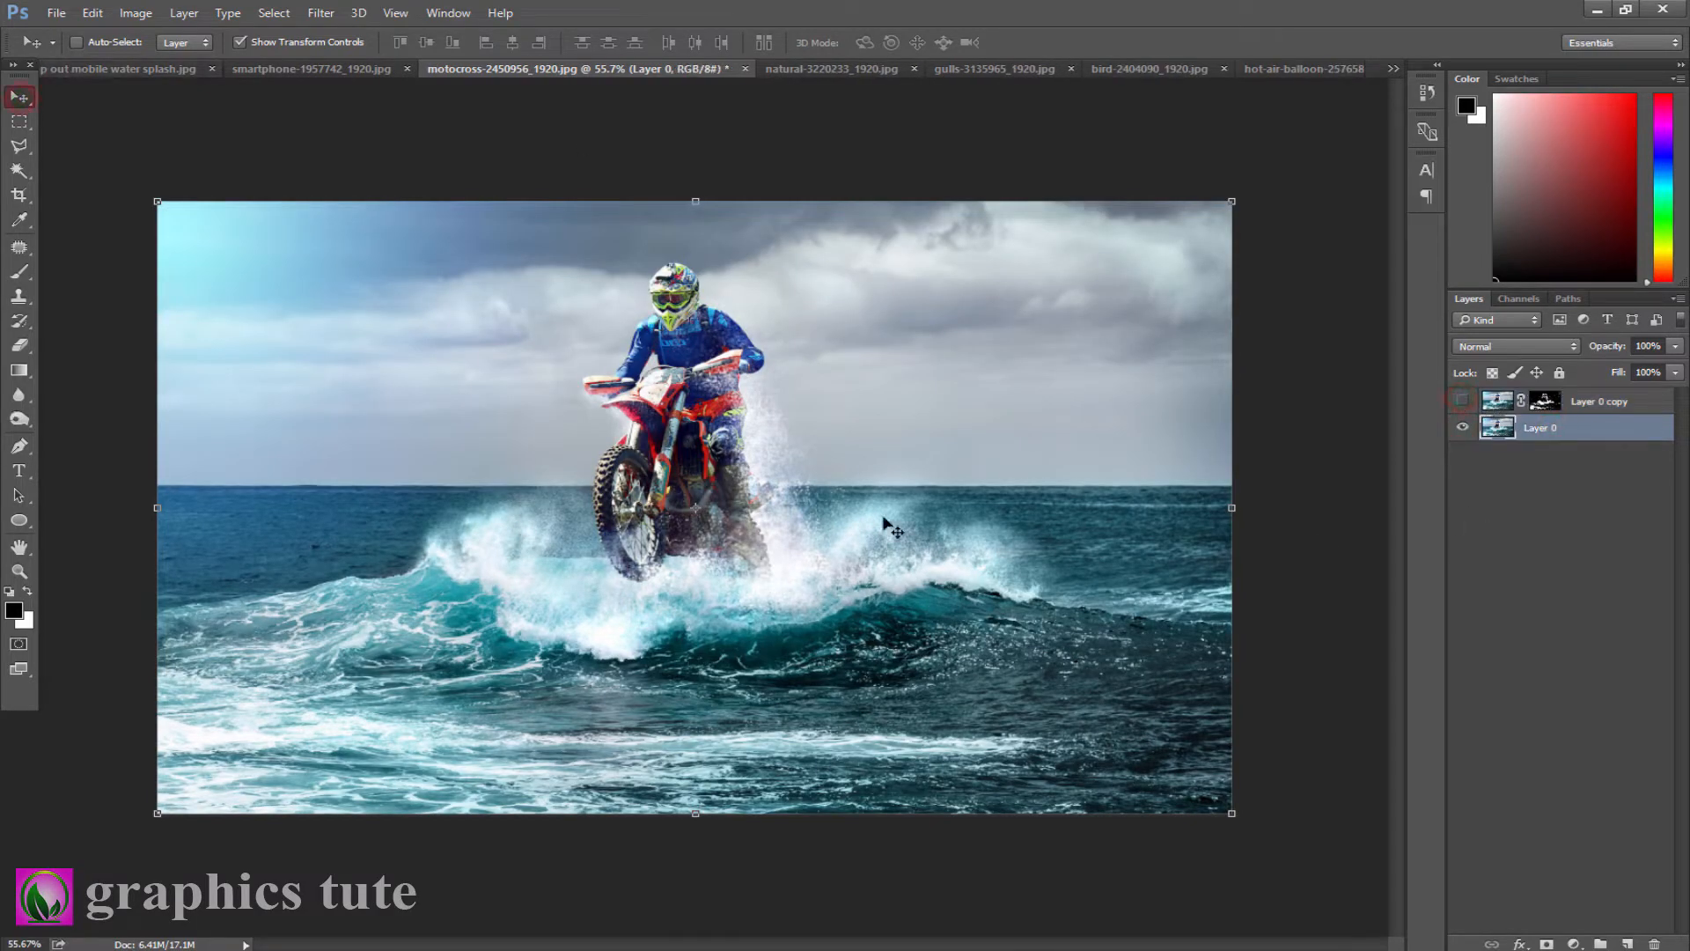
left_click_drag(595, 395, 1105, 586)
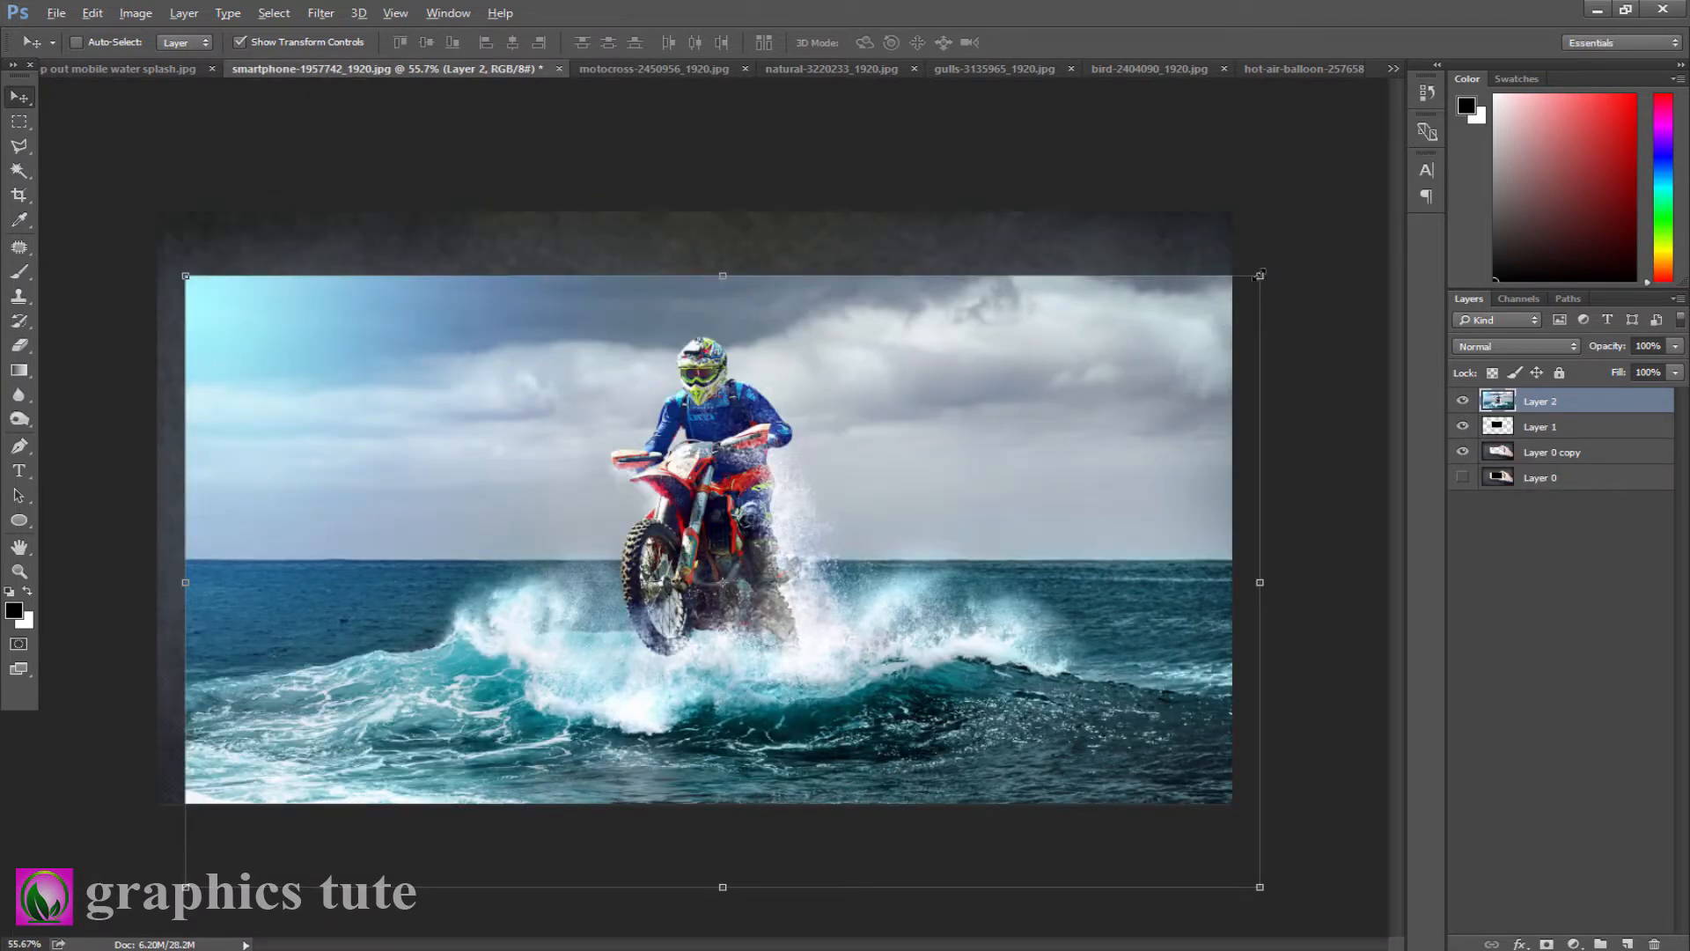
left_click_drag(1260, 276, 1108, 387)
left_click_drag(917, 483, 921, 512)
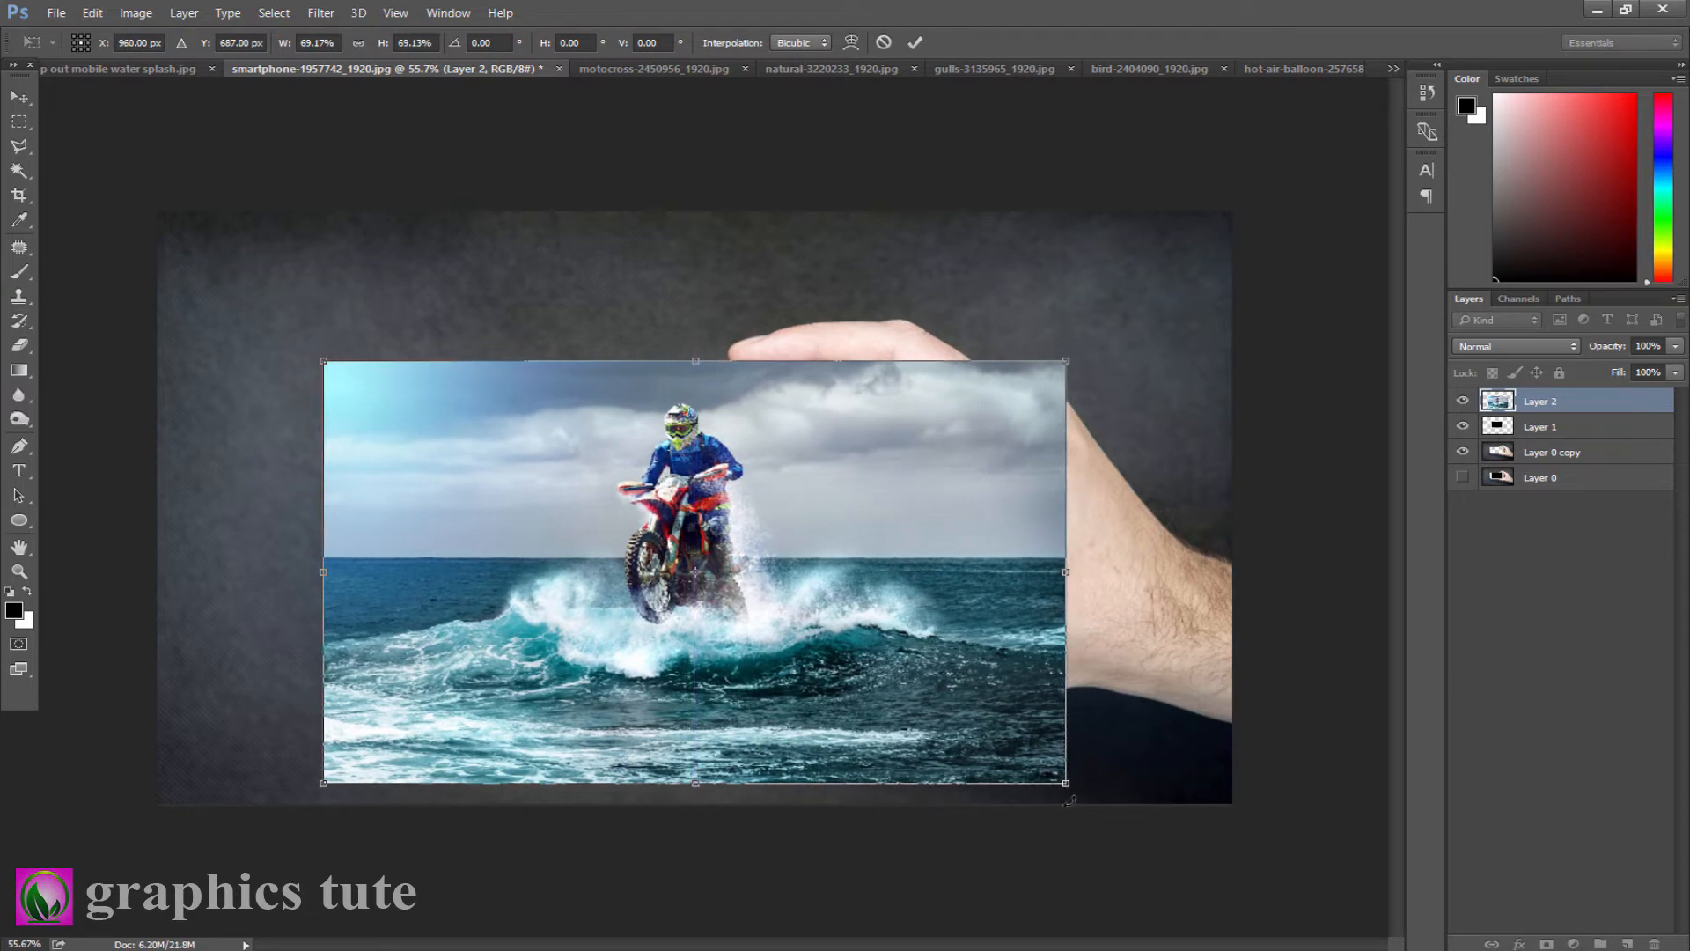
left_click_drag(1069, 783, 1080, 790)
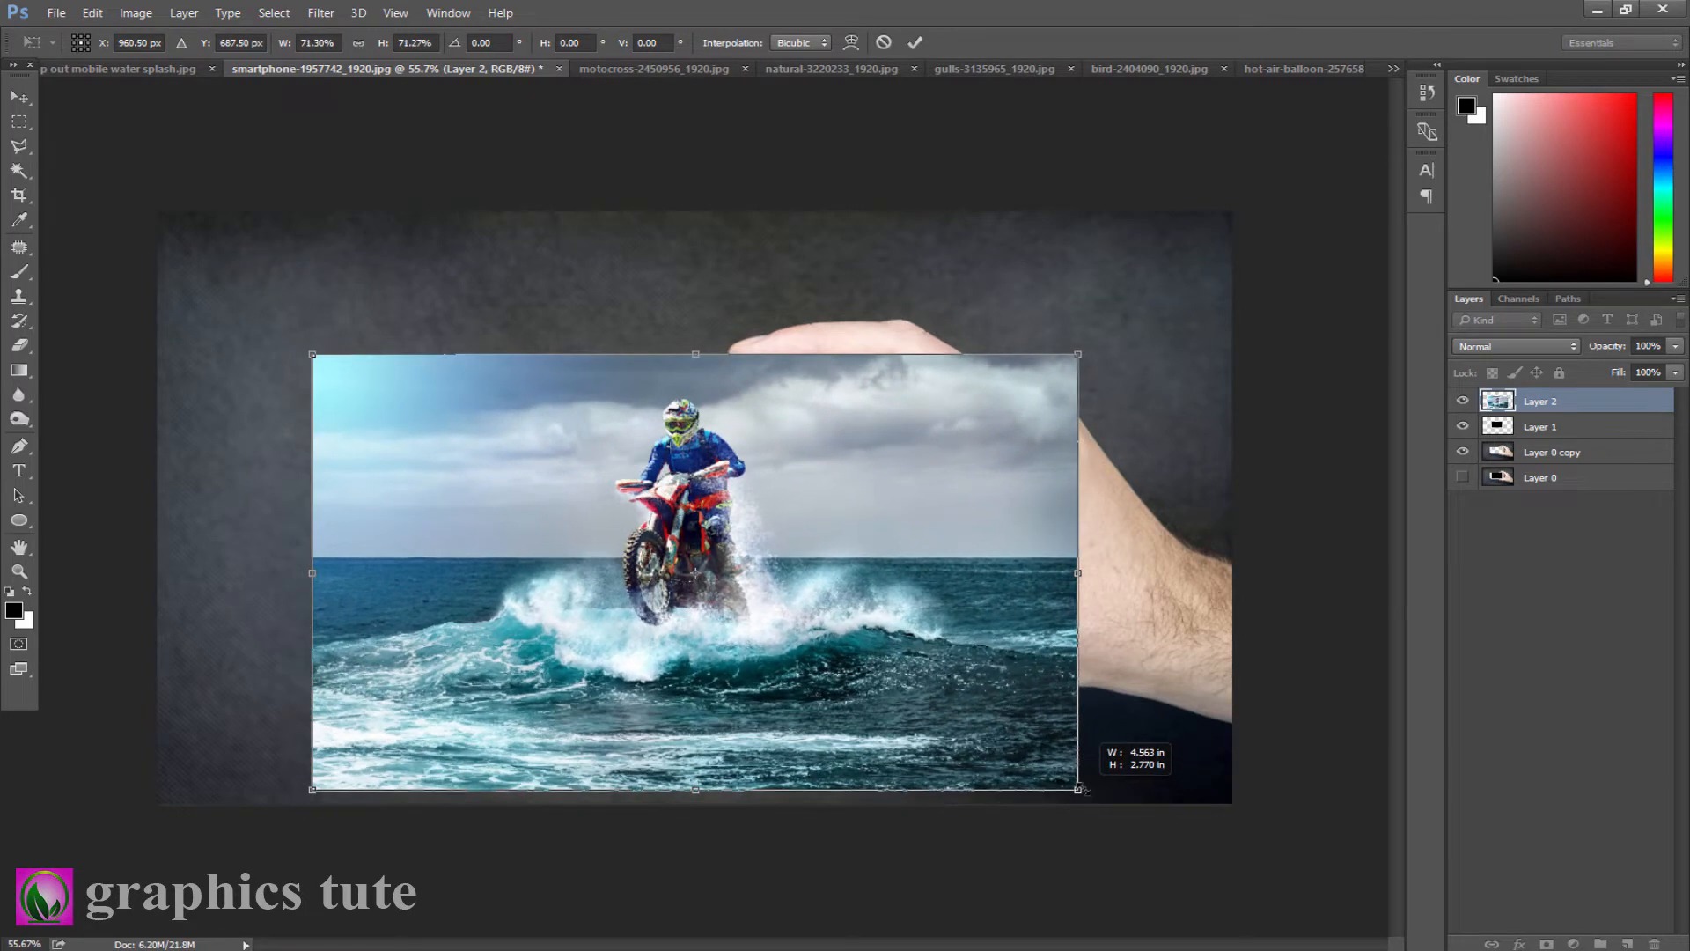
left_click(916, 42)
Step: Clip the motocross layer to the cut-out phone screen layer with a clipping mask
right_click(1584, 403)
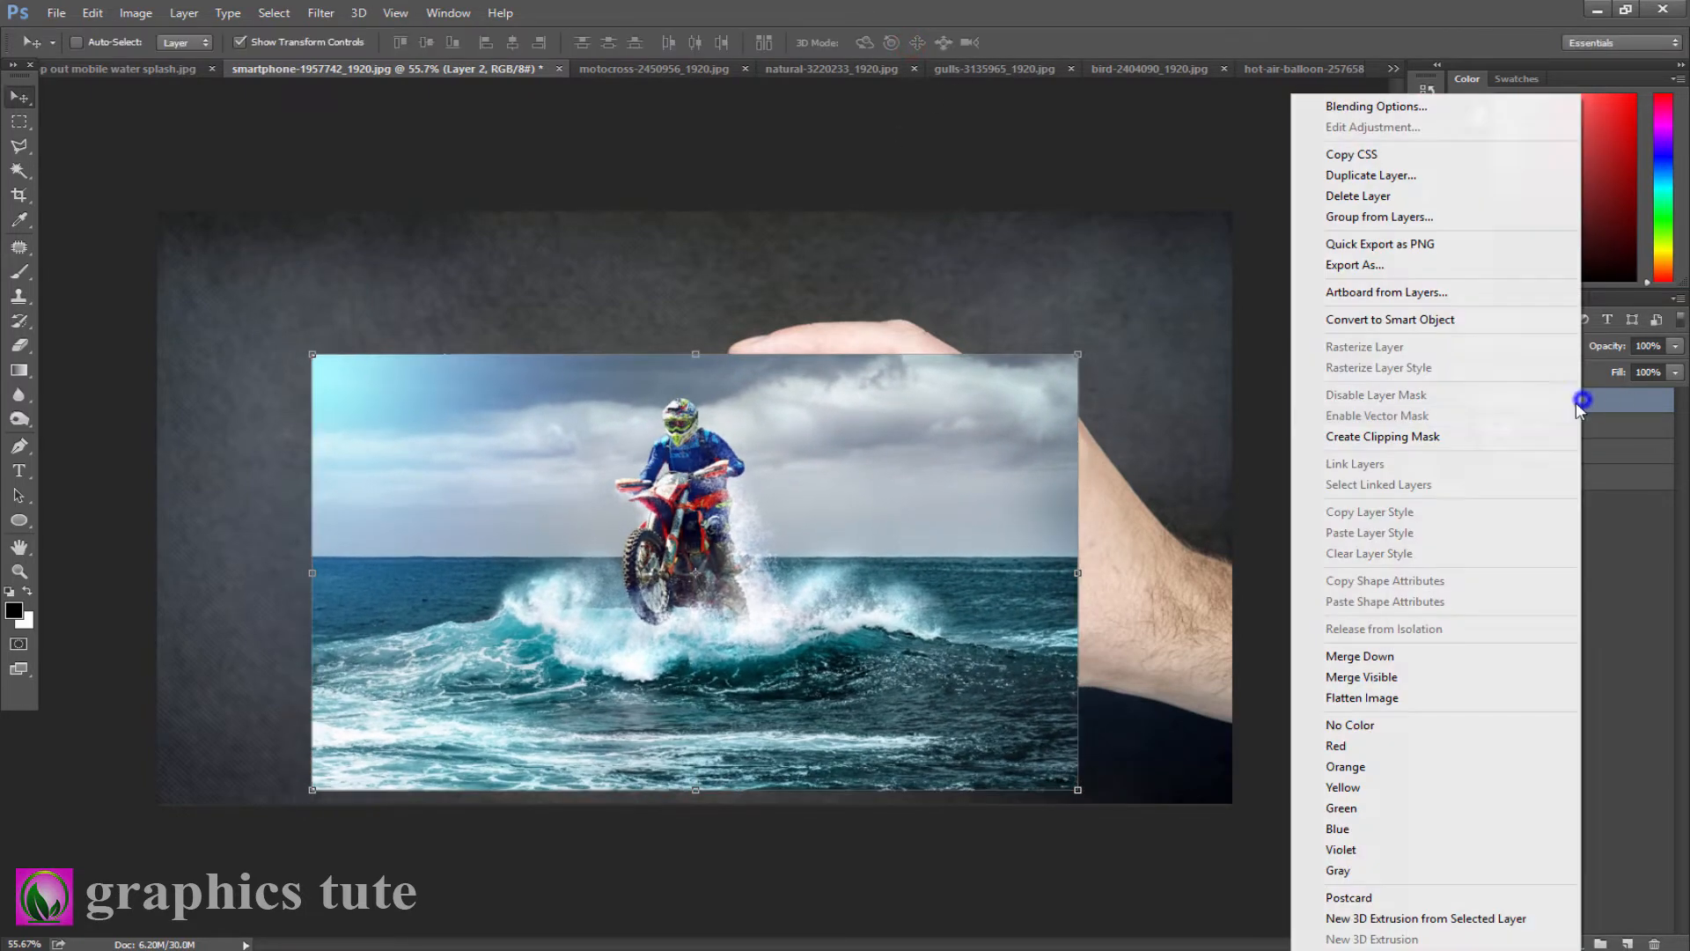
left_click(1391, 436)
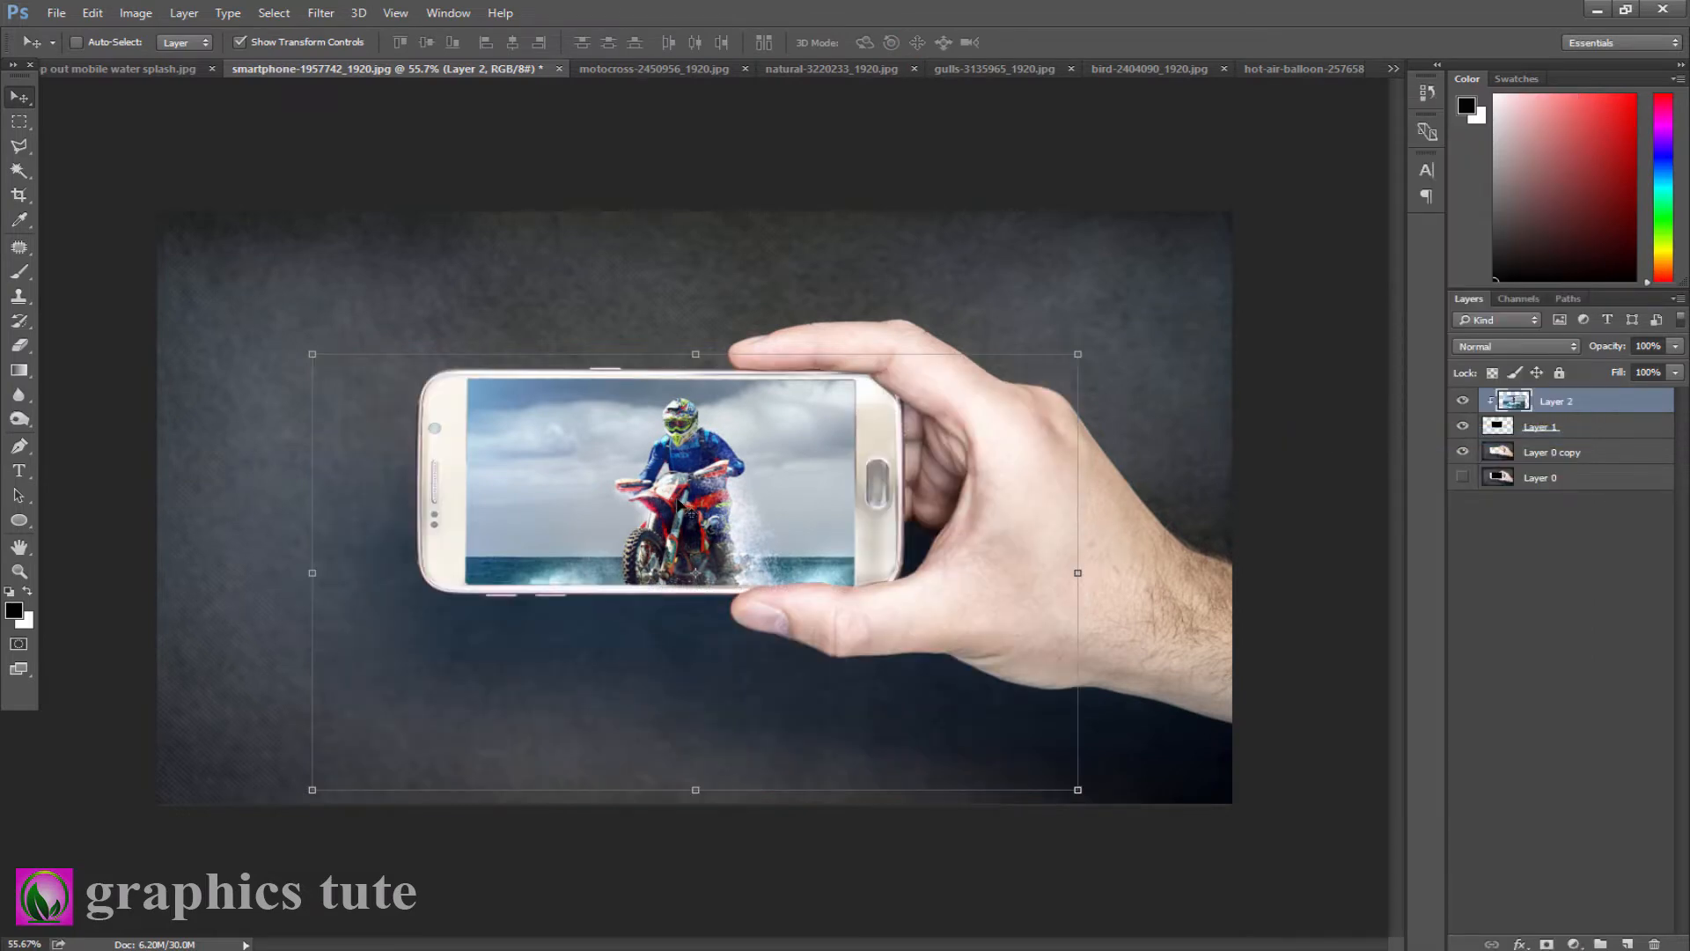
Step: Reposition the motocross layer inside the phone screen, checking the finished composite image as a reference for the rider's placement
left_click_drag(693, 514, 669, 517)
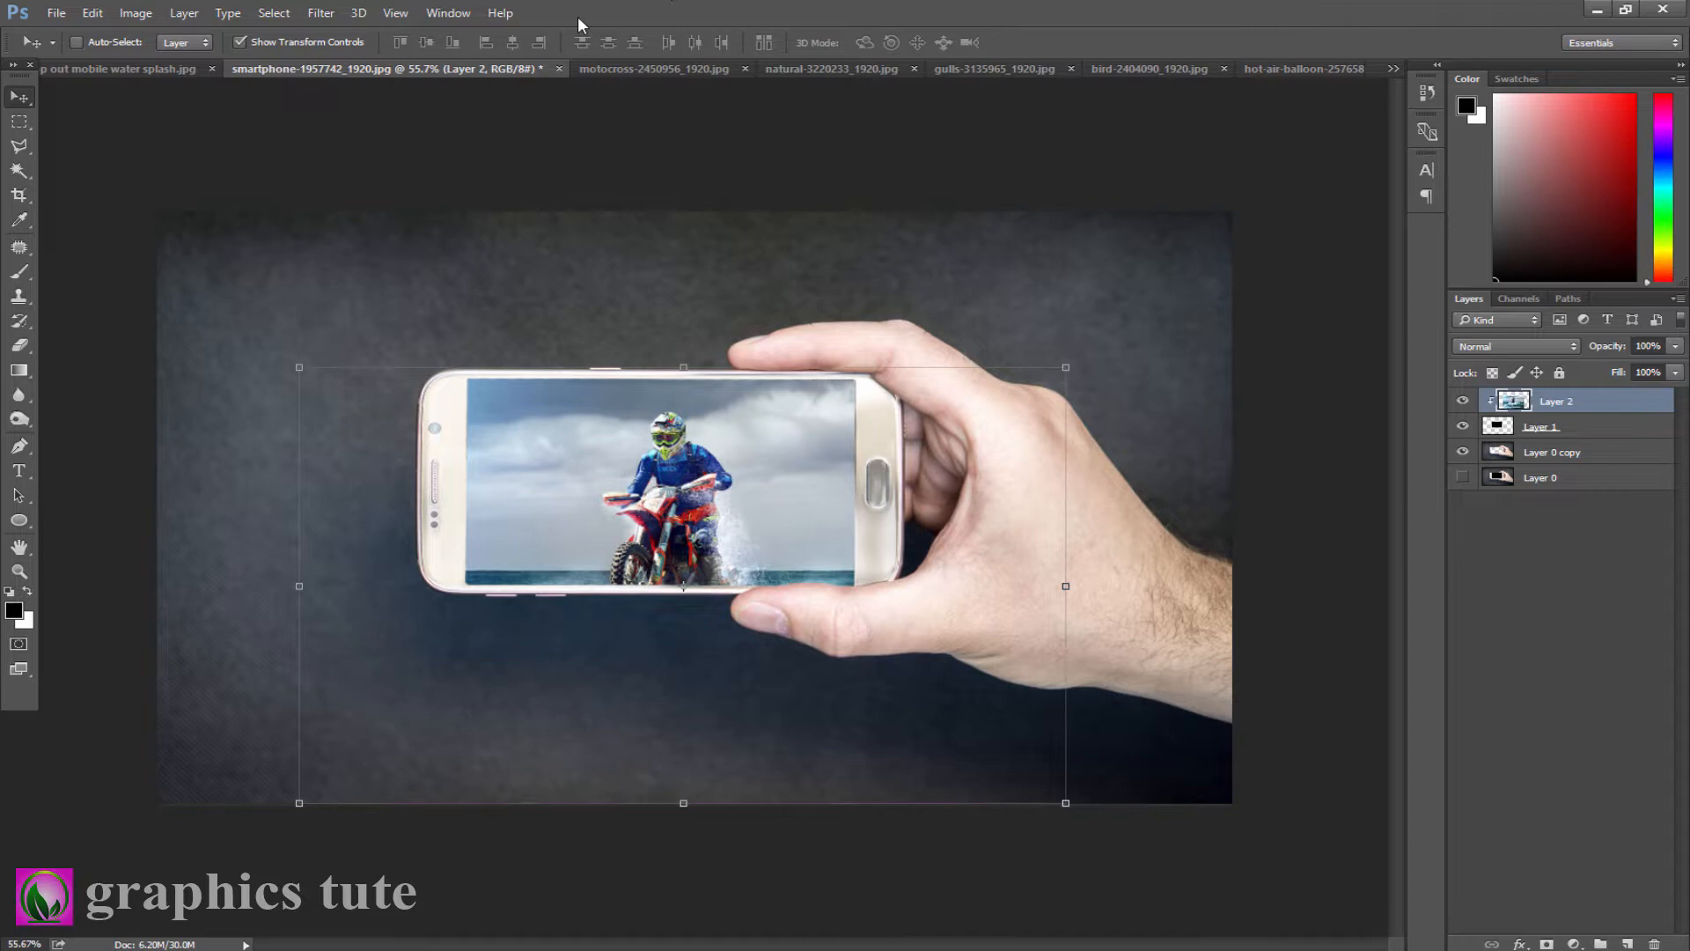
left_click(150, 68)
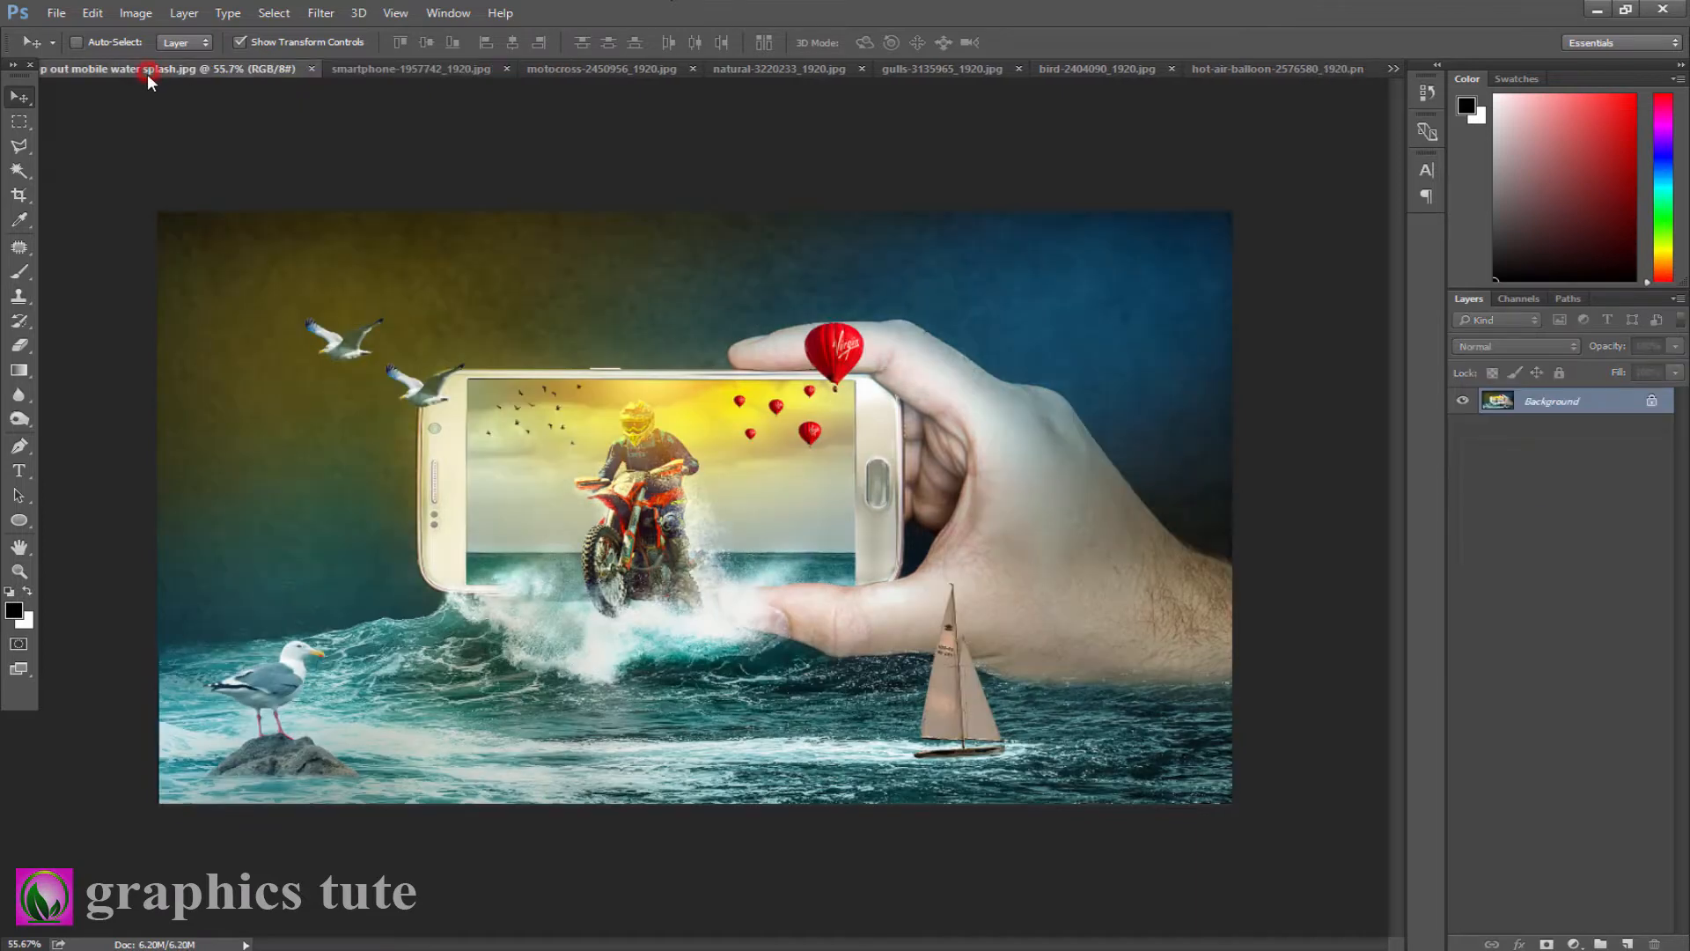
left_click(399, 69)
left_click_drag(701, 536, 694, 508)
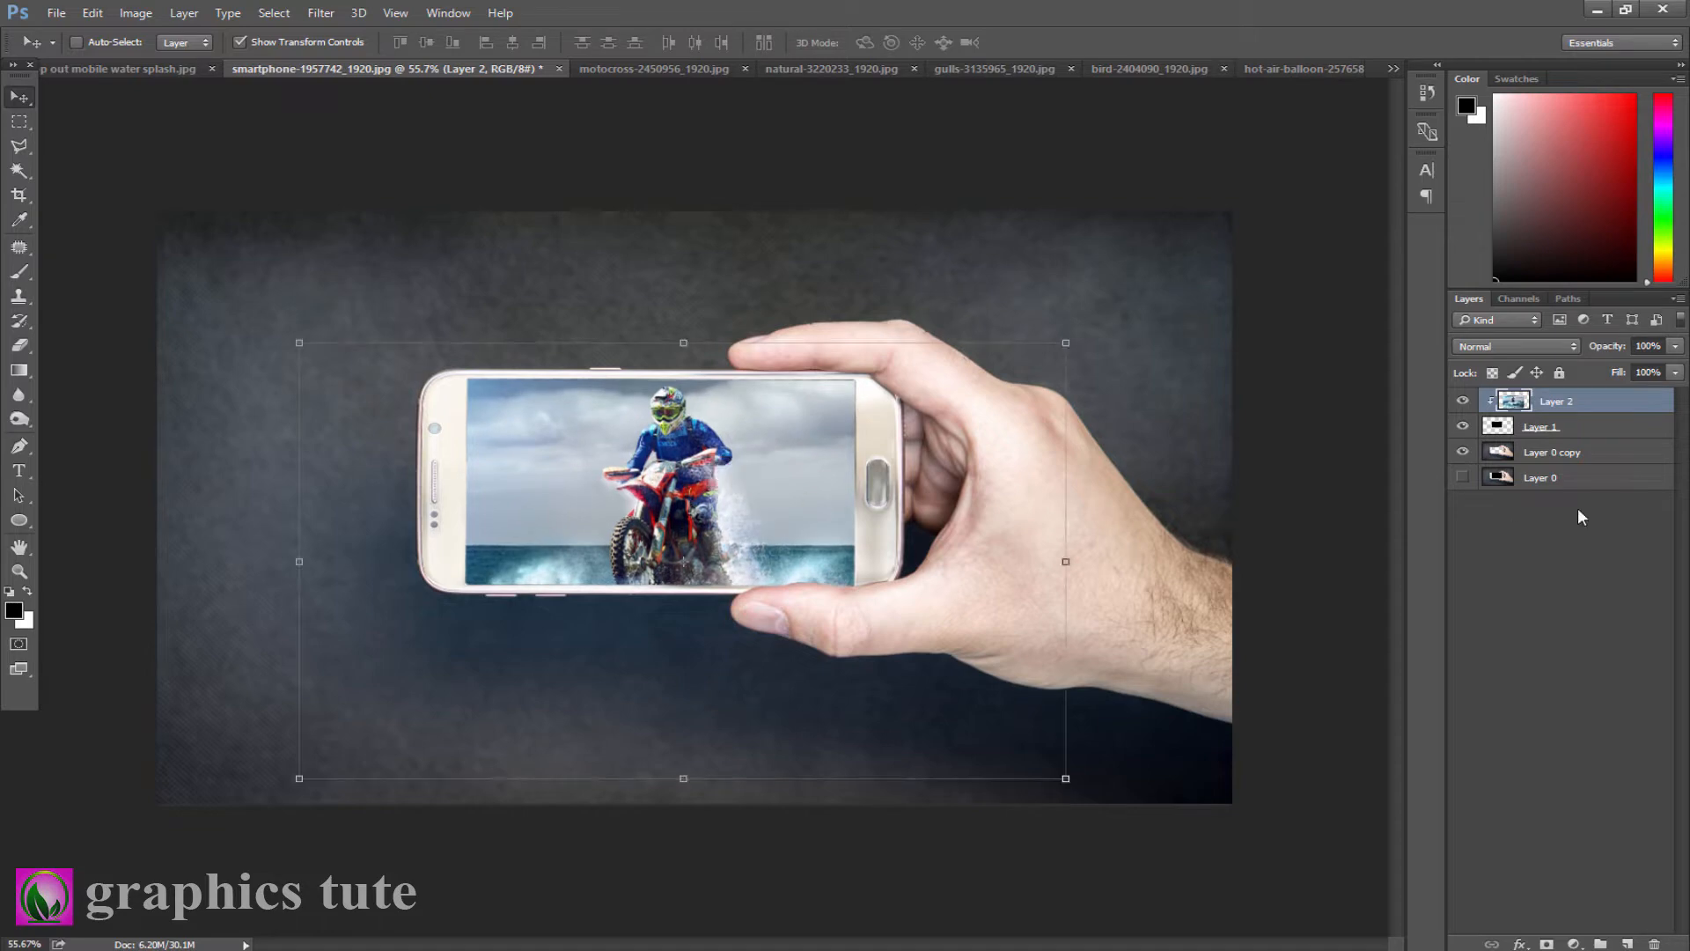
Step: In the motocross document, hide Layer 0 and show the masked Layer 0 copy with the water splash
left_click(19, 571)
scroll(792, 584, "down", 1)
scroll(792, 584, "up", 2)
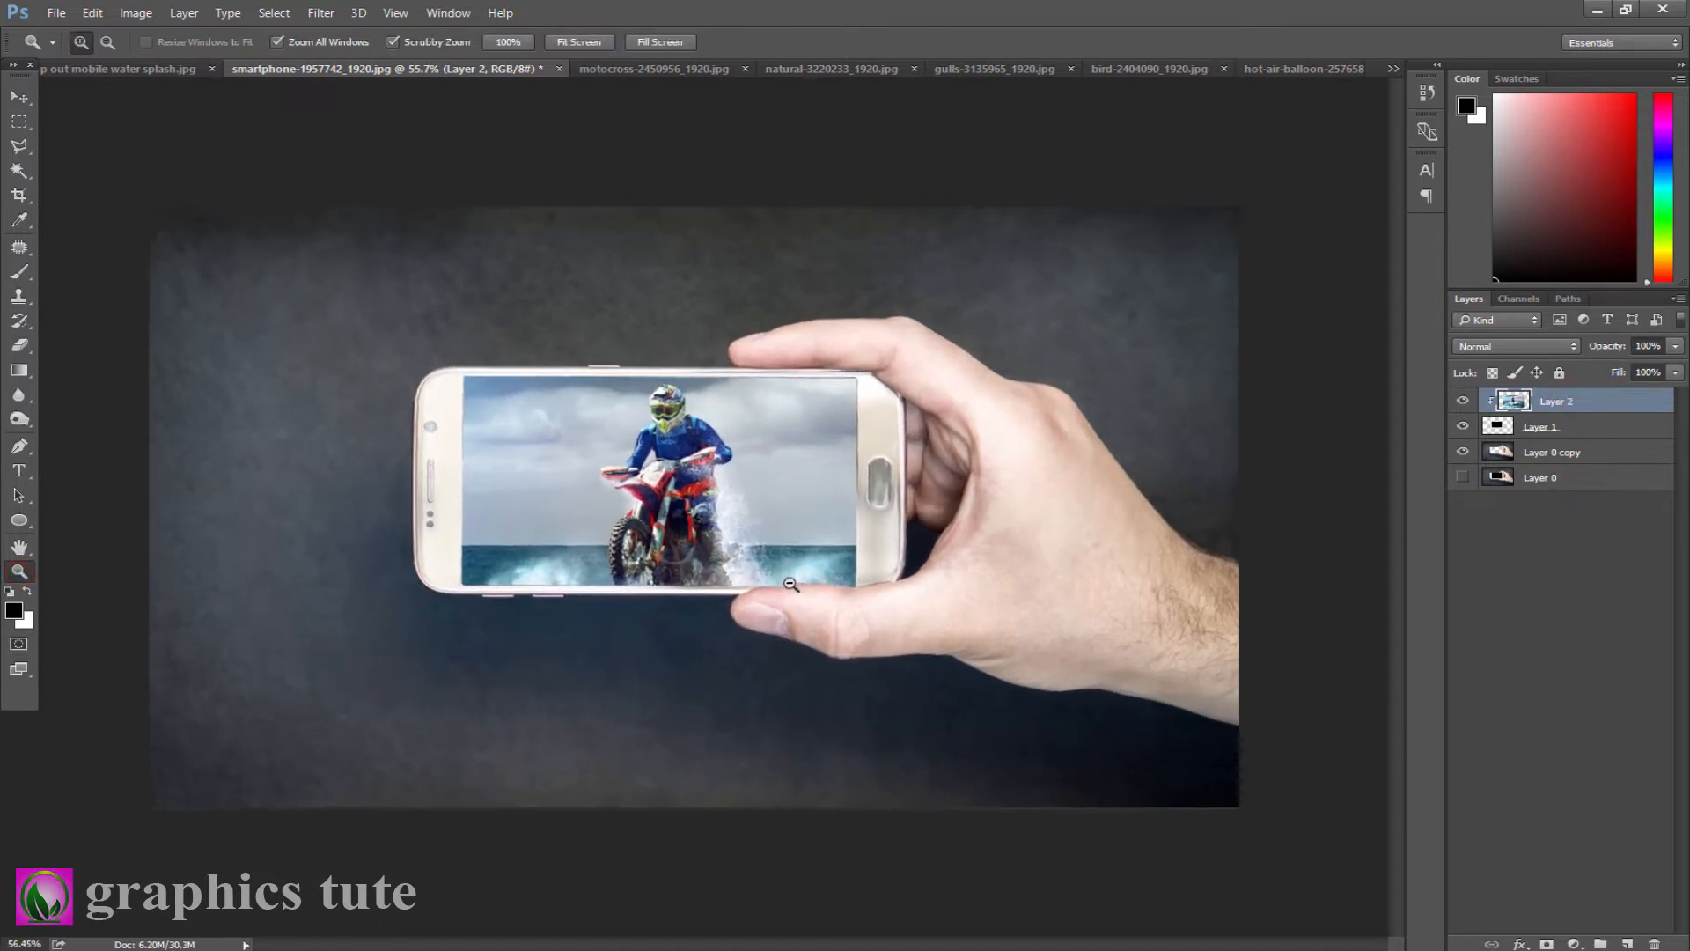
scroll(789, 583, "up", 1)
left_click(21, 100)
left_click(659, 68)
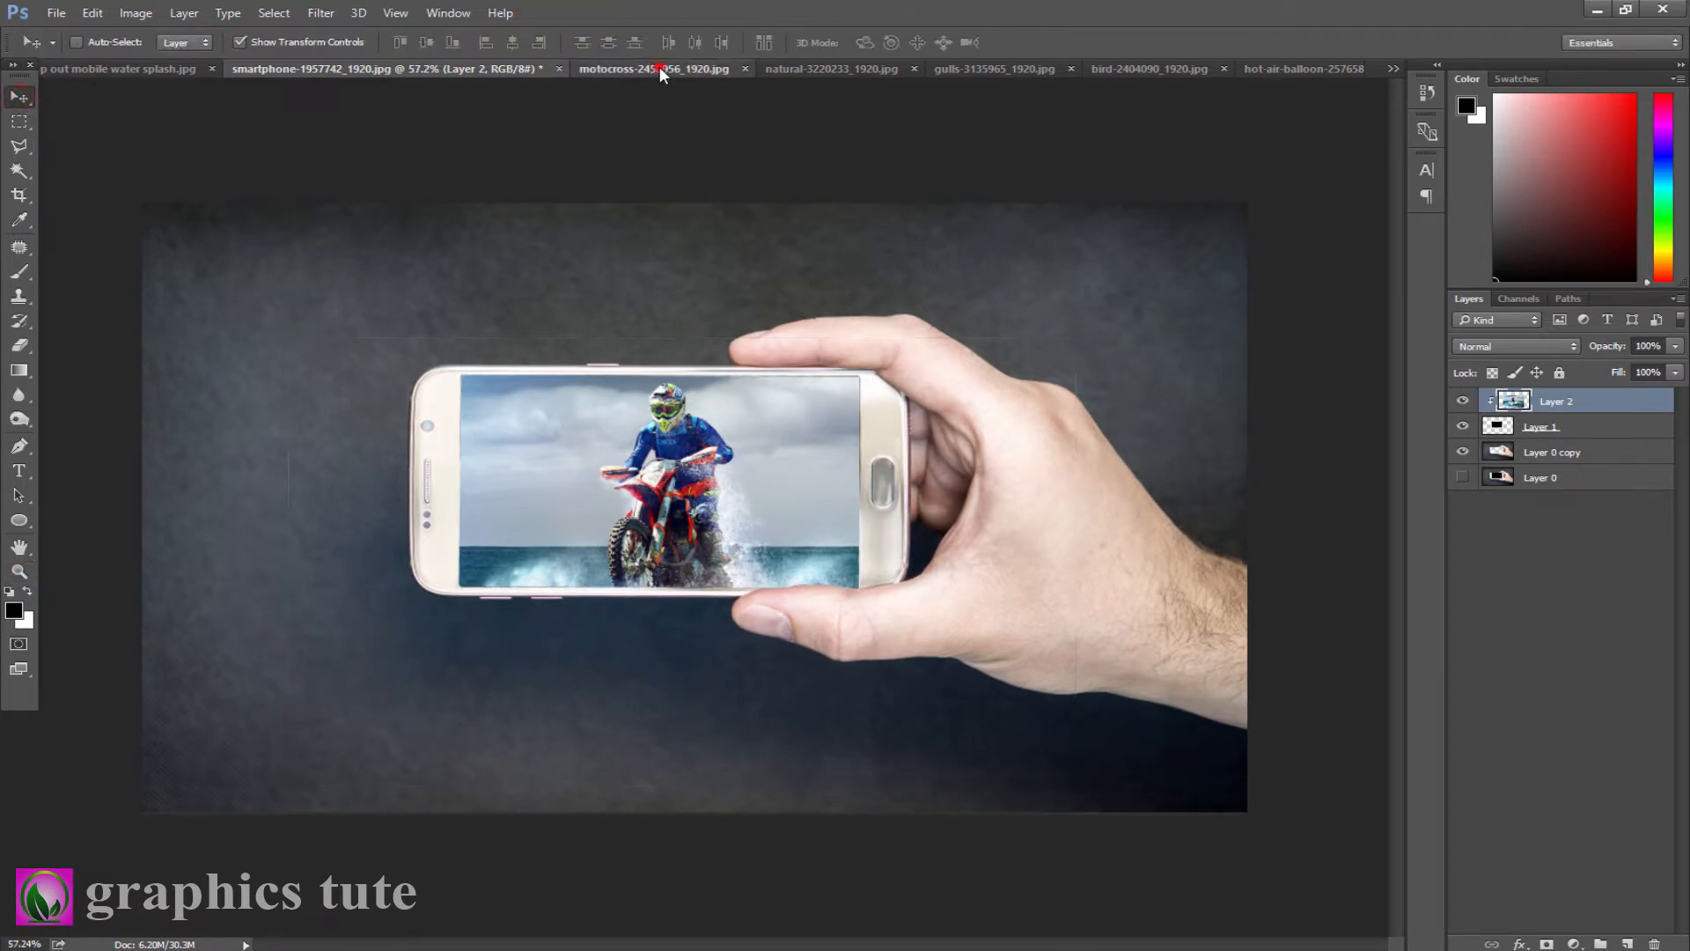
left_click(1464, 429)
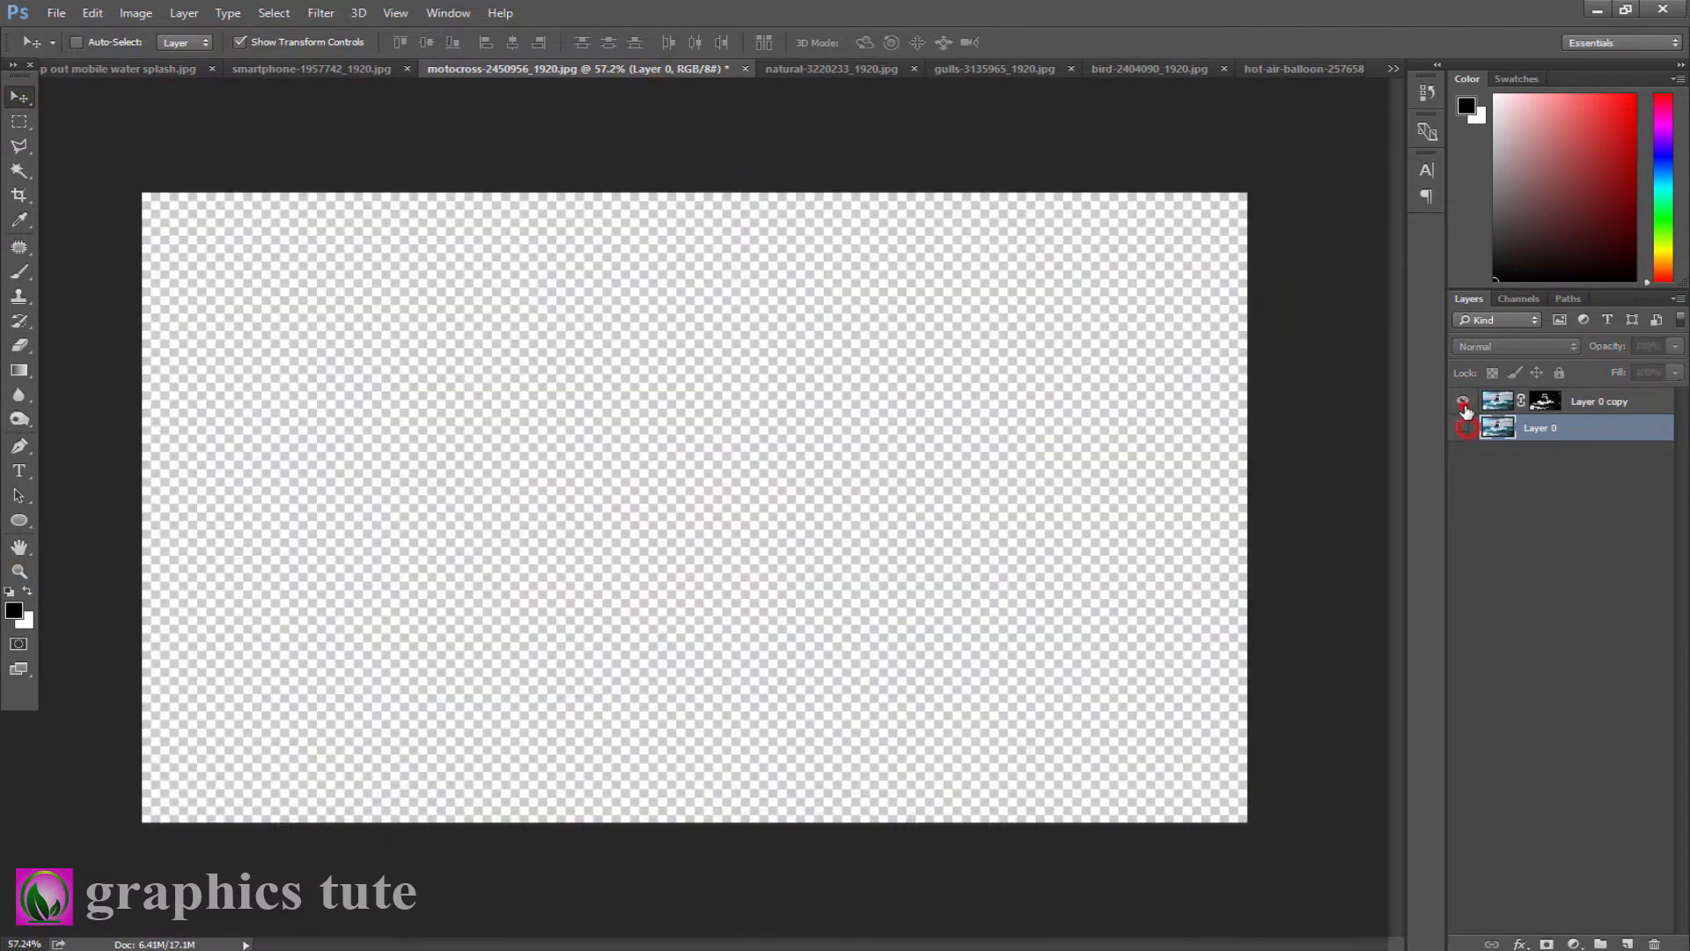
left_click(1463, 401)
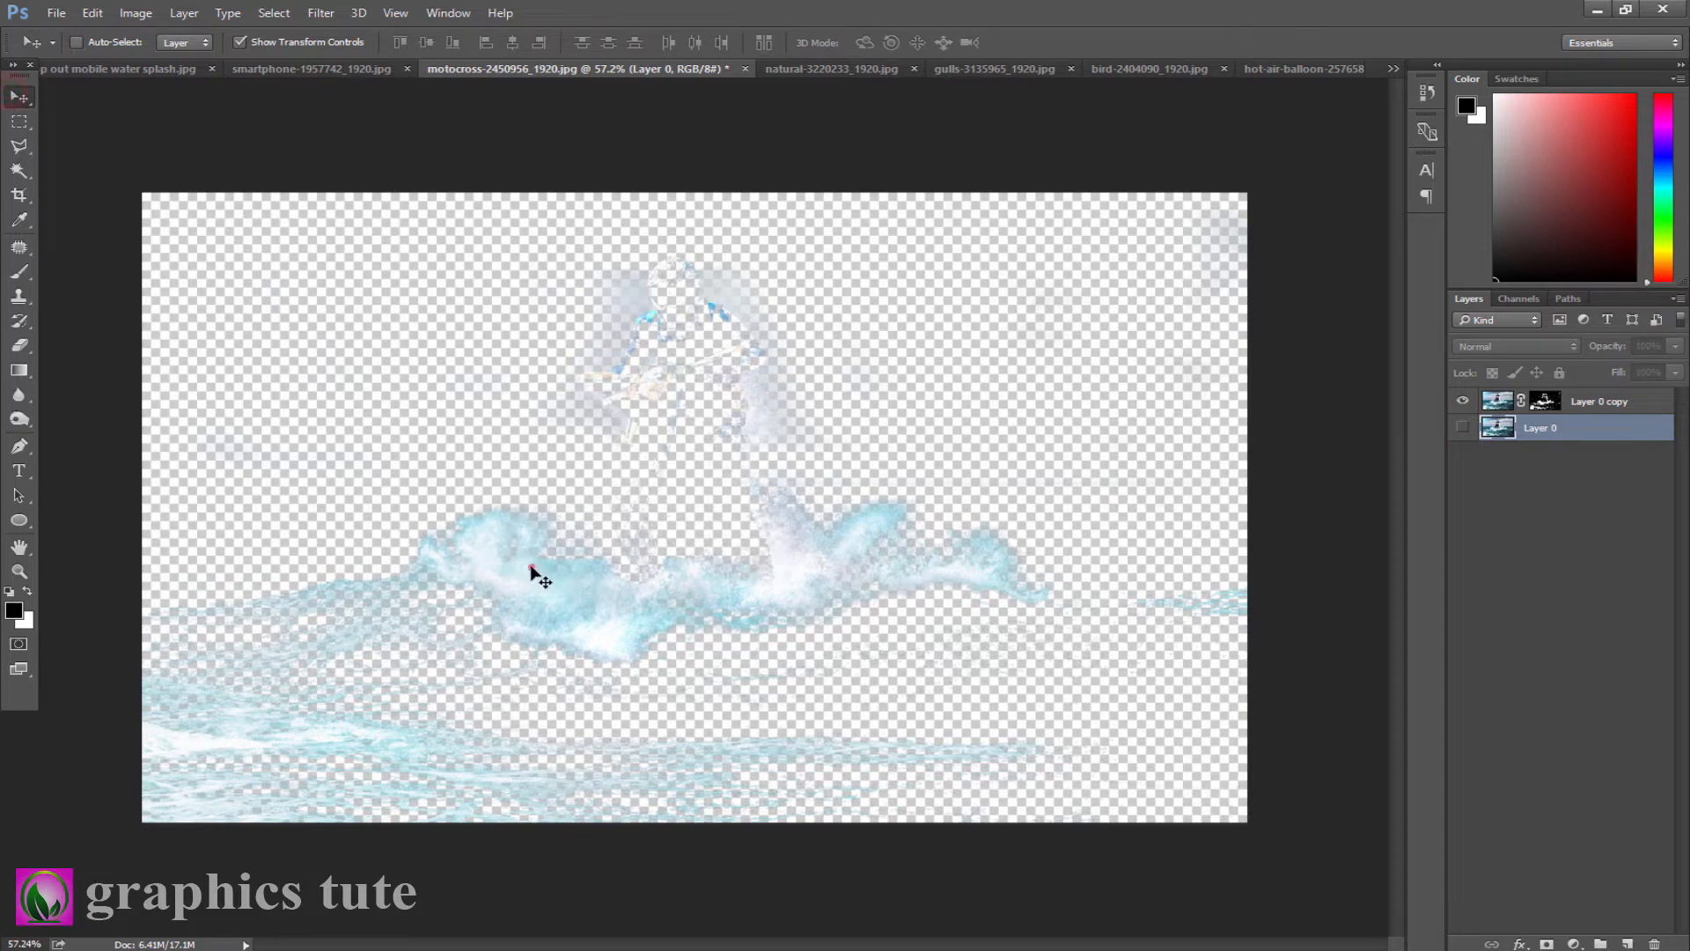
Step: Copy the masked Layer 0 copy splash layer from the motocross document into the smartphone document
left_click_drag(534, 572, 352, 88)
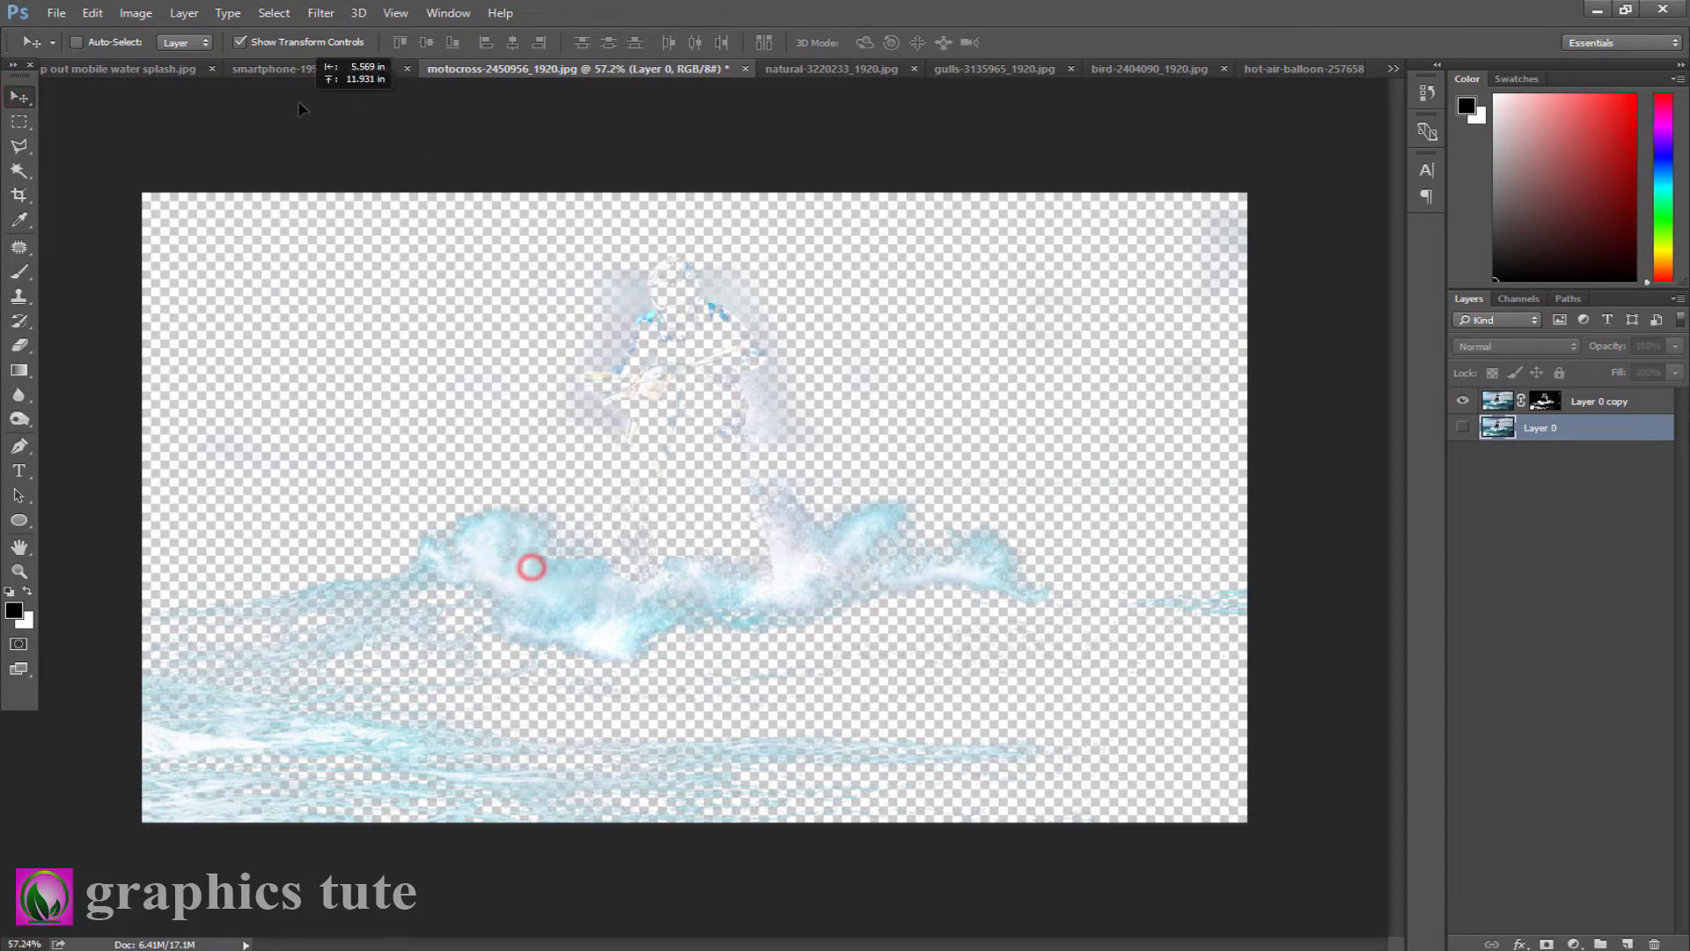
key("ctrl+z")
left_click(1594, 405)
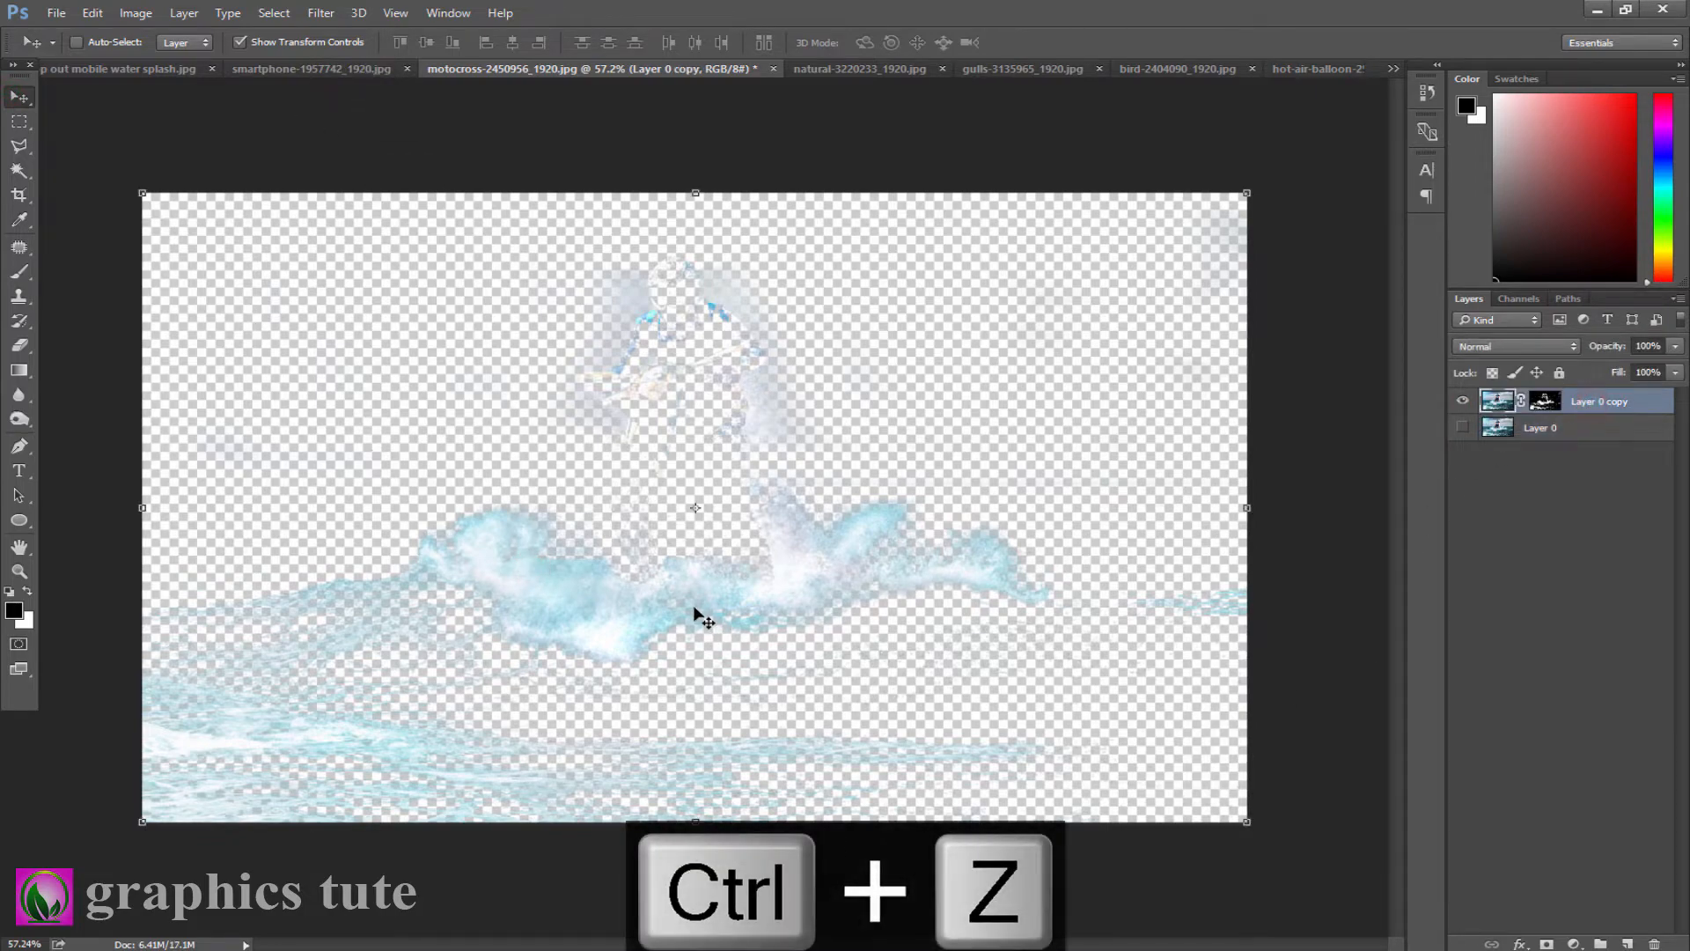
left_click_drag(695, 609, 634, 498)
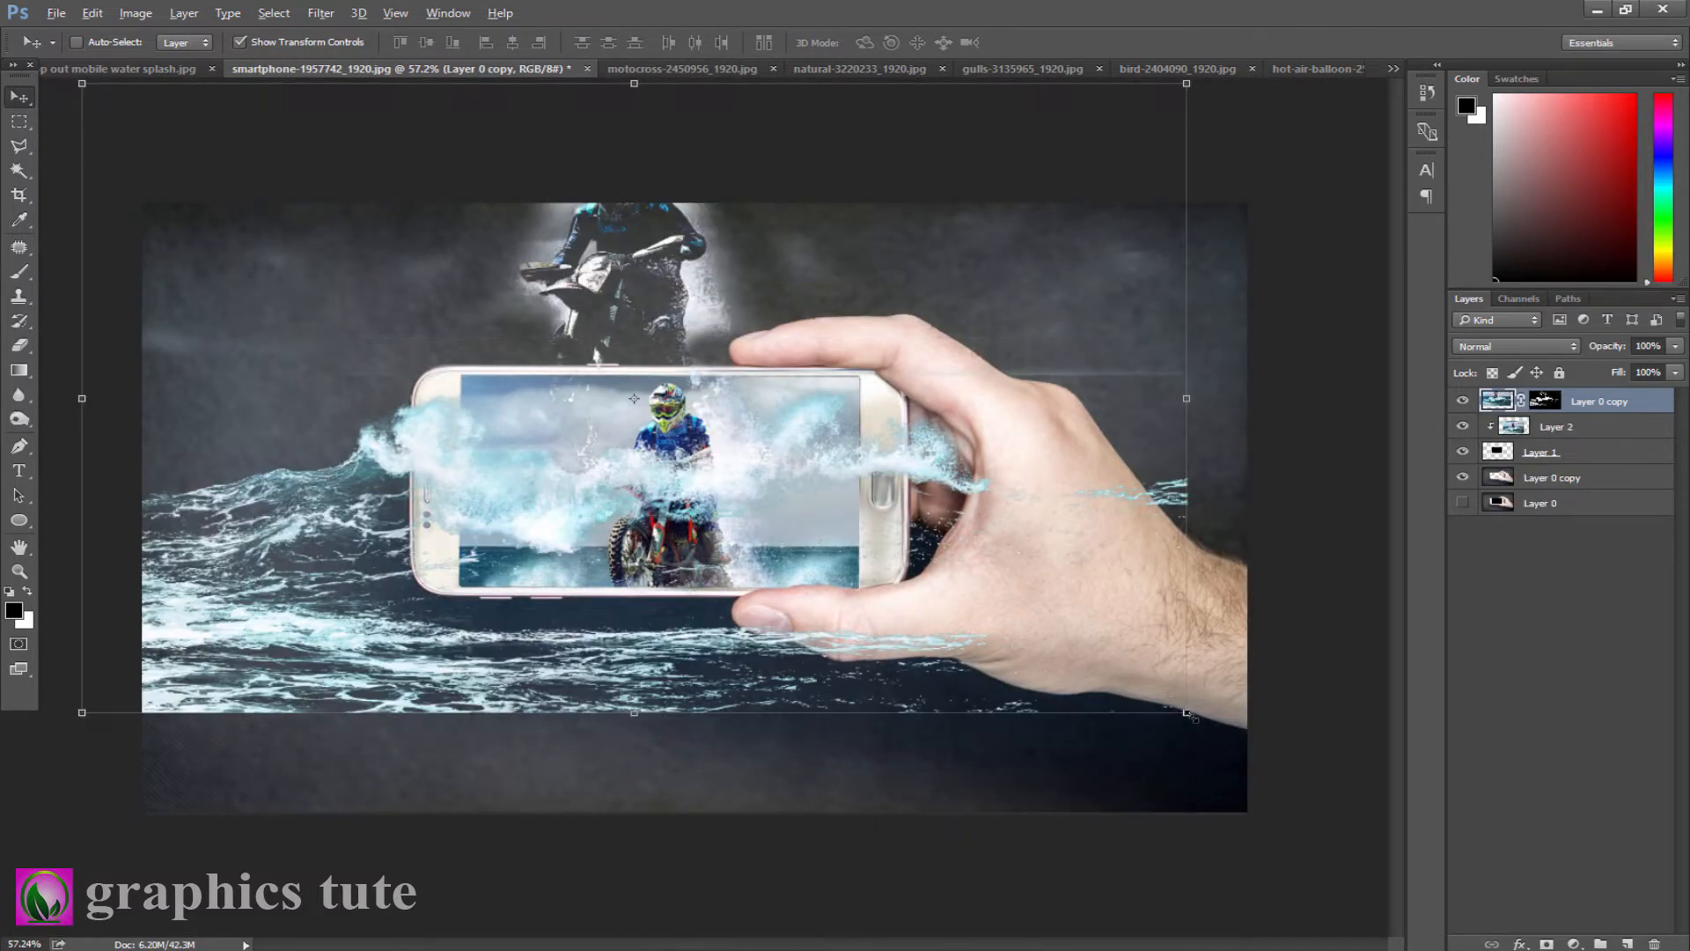
Step: Scale down the pasted splash layer and place it so its rider and waves line up with those in the phone screen
left_click_drag(1187, 711, 946, 577)
left_click_drag(757, 500, 779, 591)
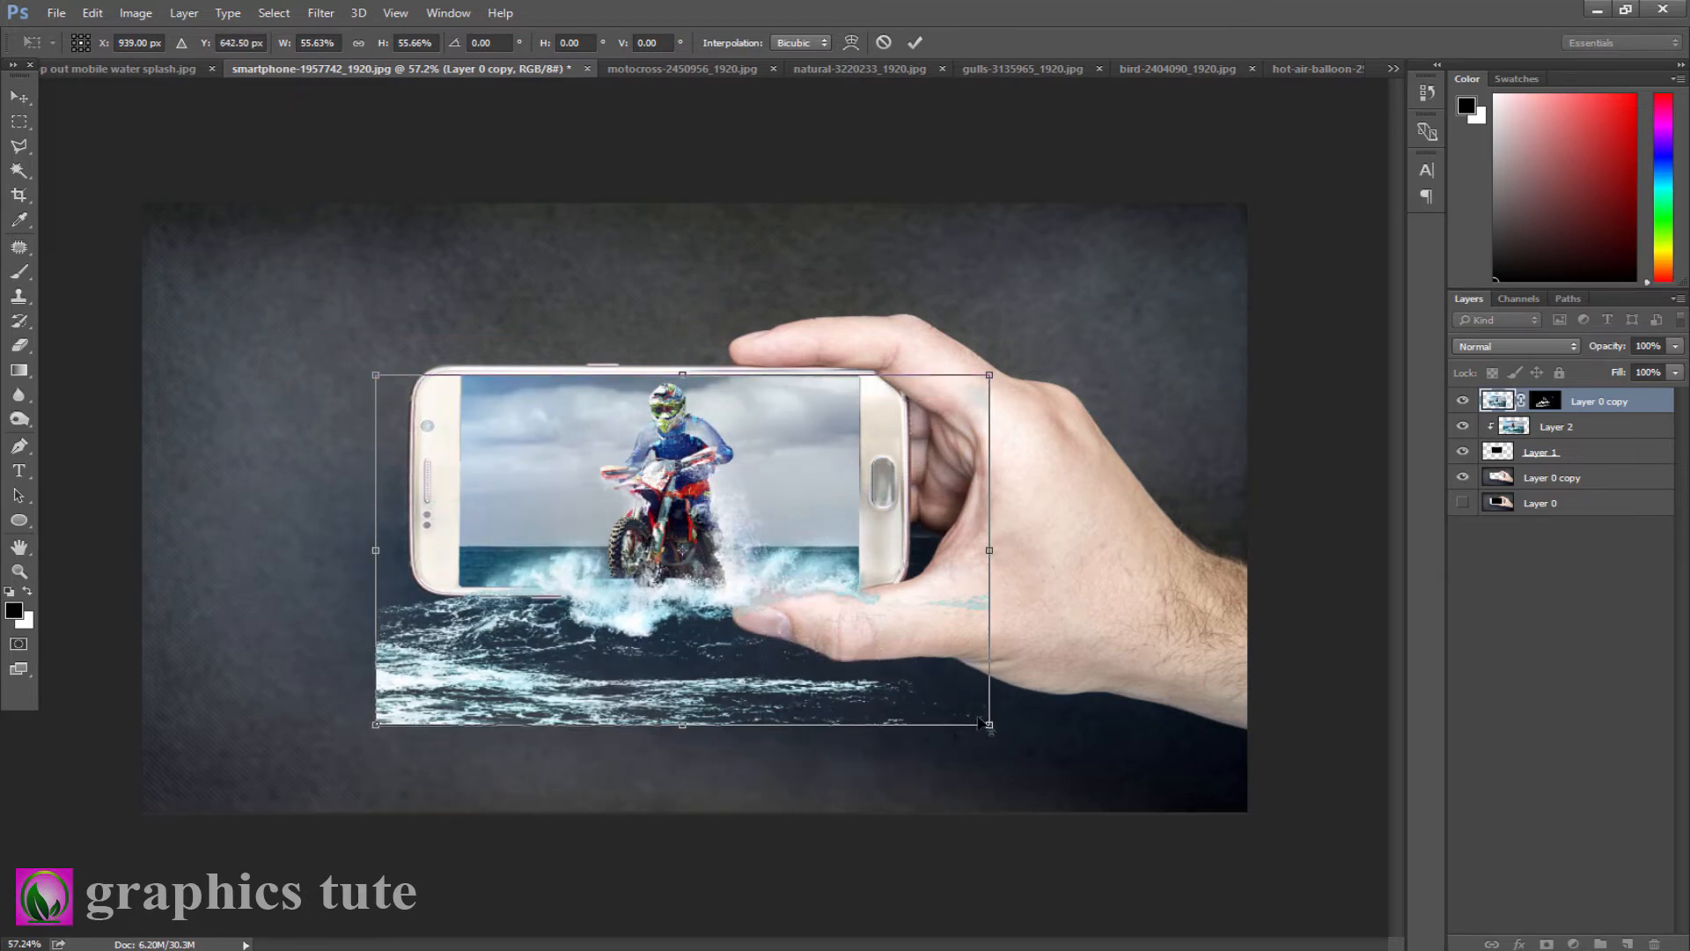
left_click_drag(989, 723, 1030, 746)
mouse_move(823, 679)
left_mouse_down()
mouse_move(832, 695)
mouse_move(810, 669)
mouse_move(825, 678)
left_mouse_up()
left_click(913, 42)
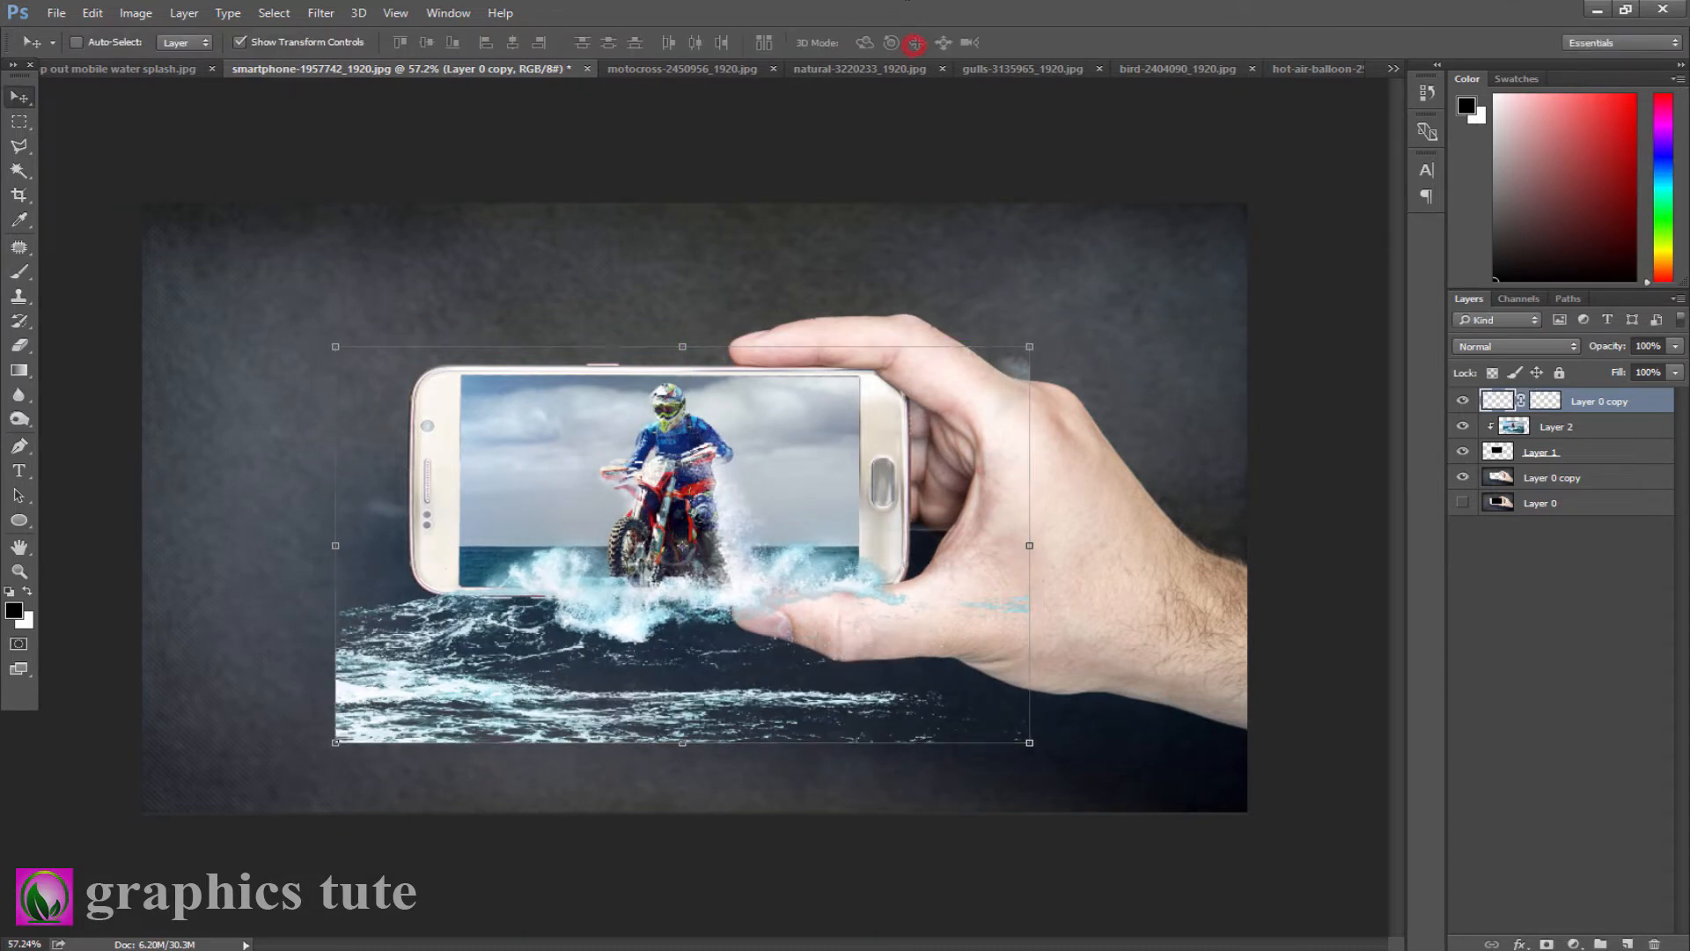
left_click(19, 570)
left_click(742, 640)
left_click_drag(754, 670, 761, 671)
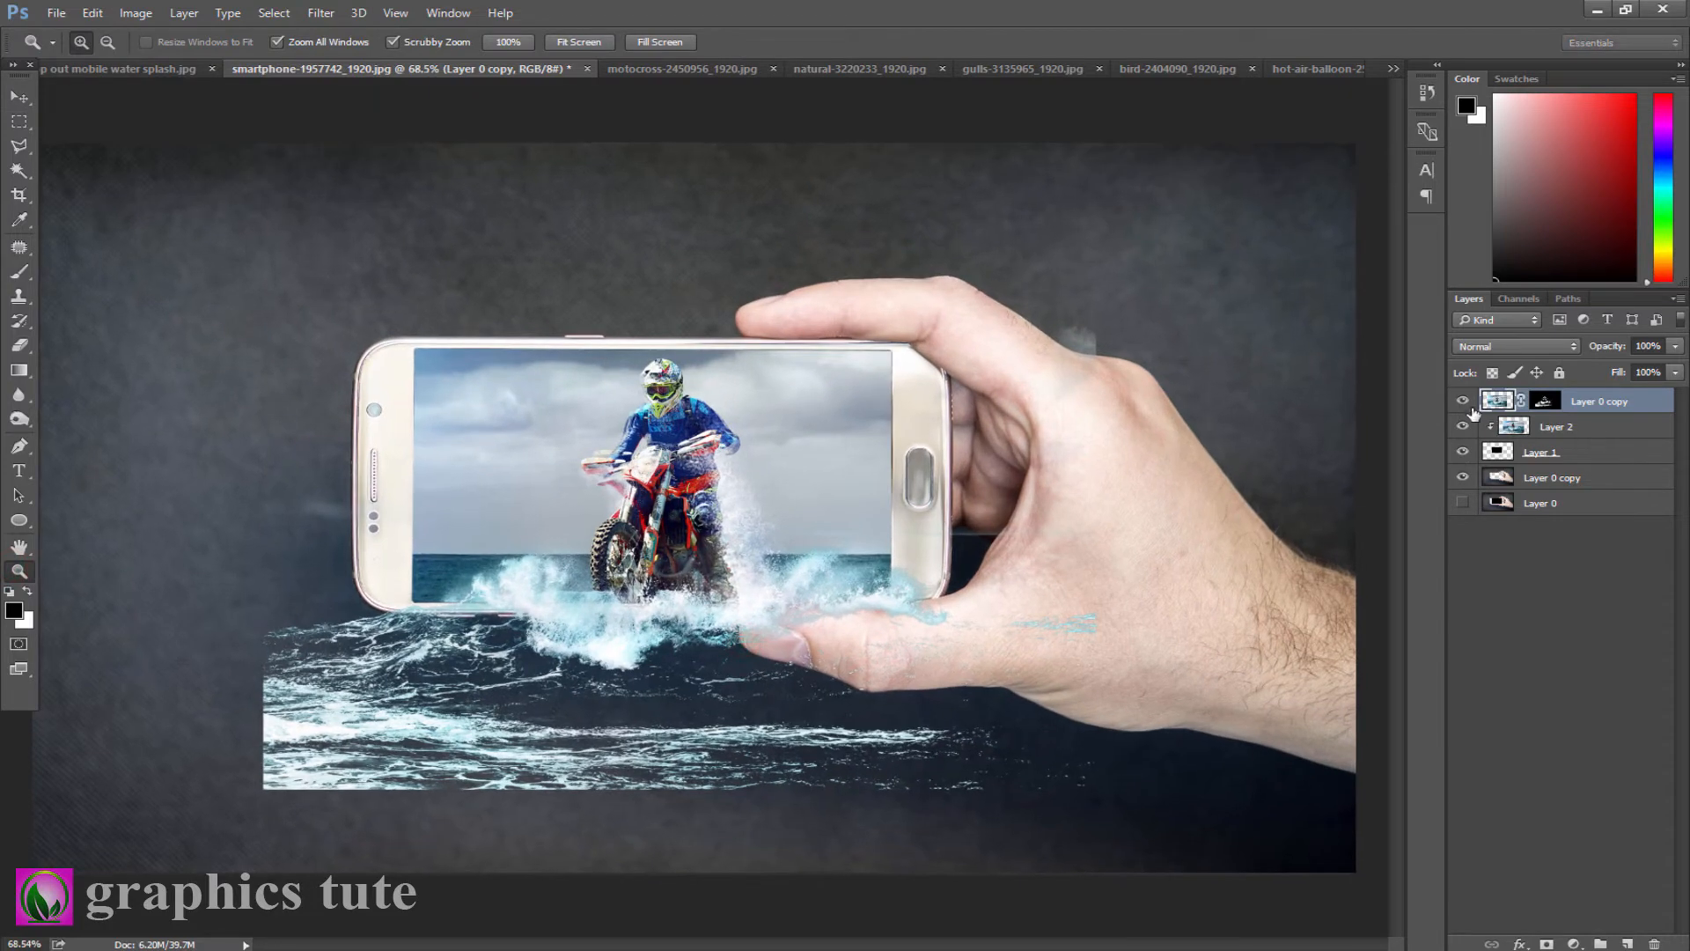
left_click(1551, 429)
key("ctrl+i")
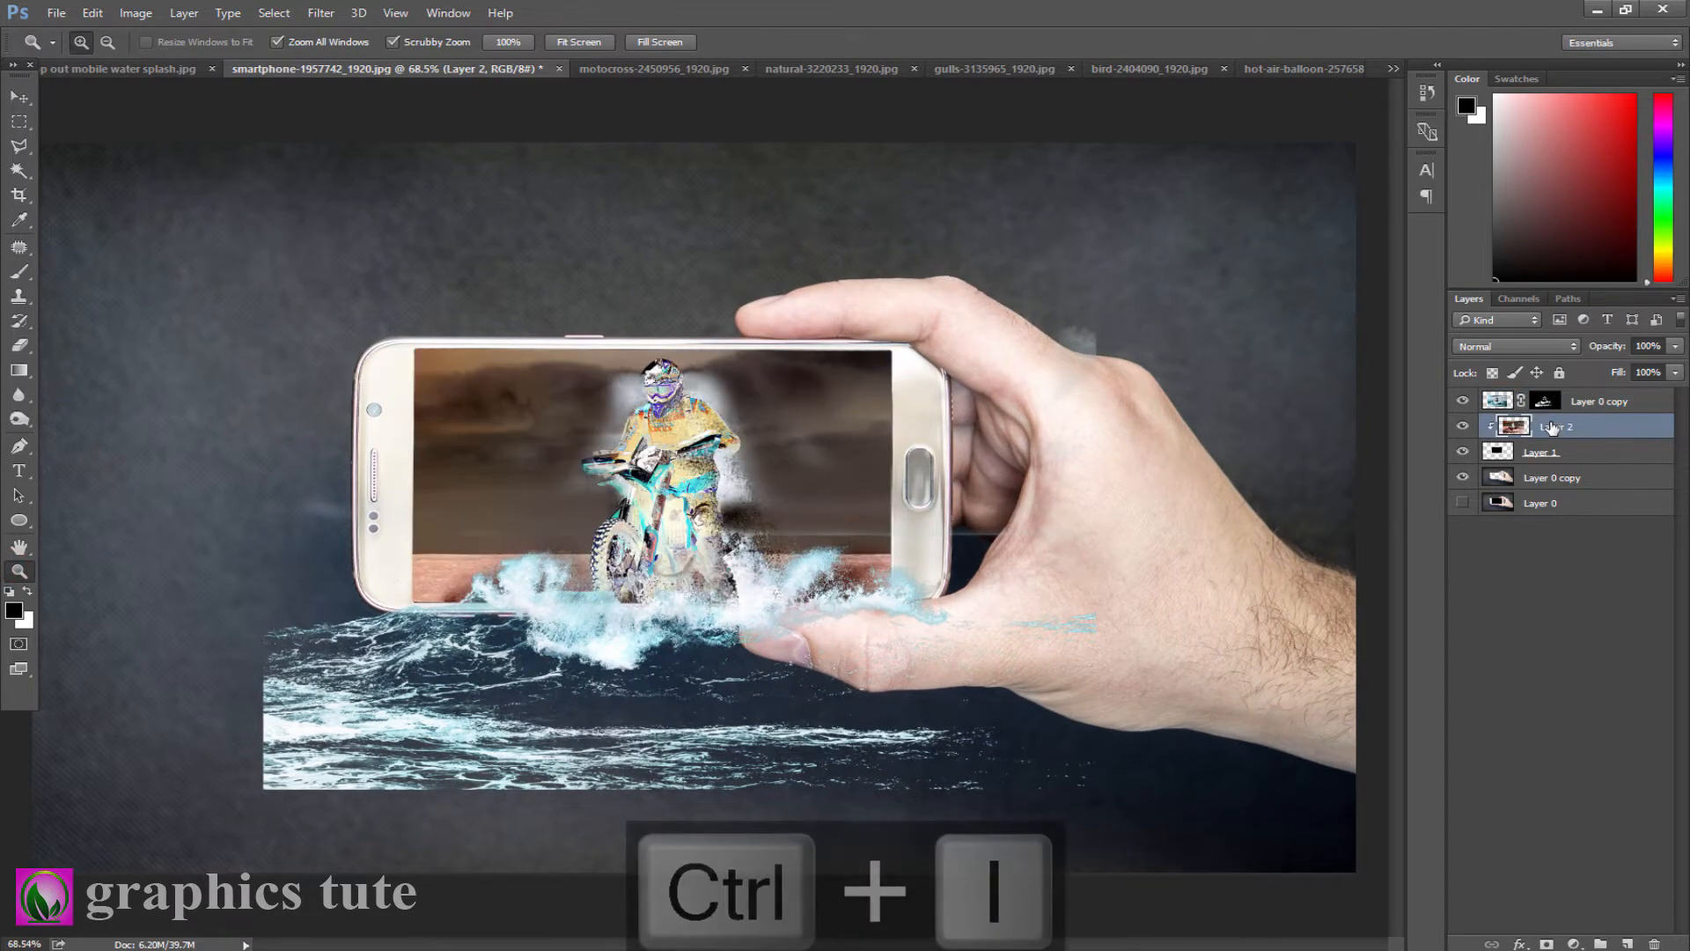
key("ctrl+z")
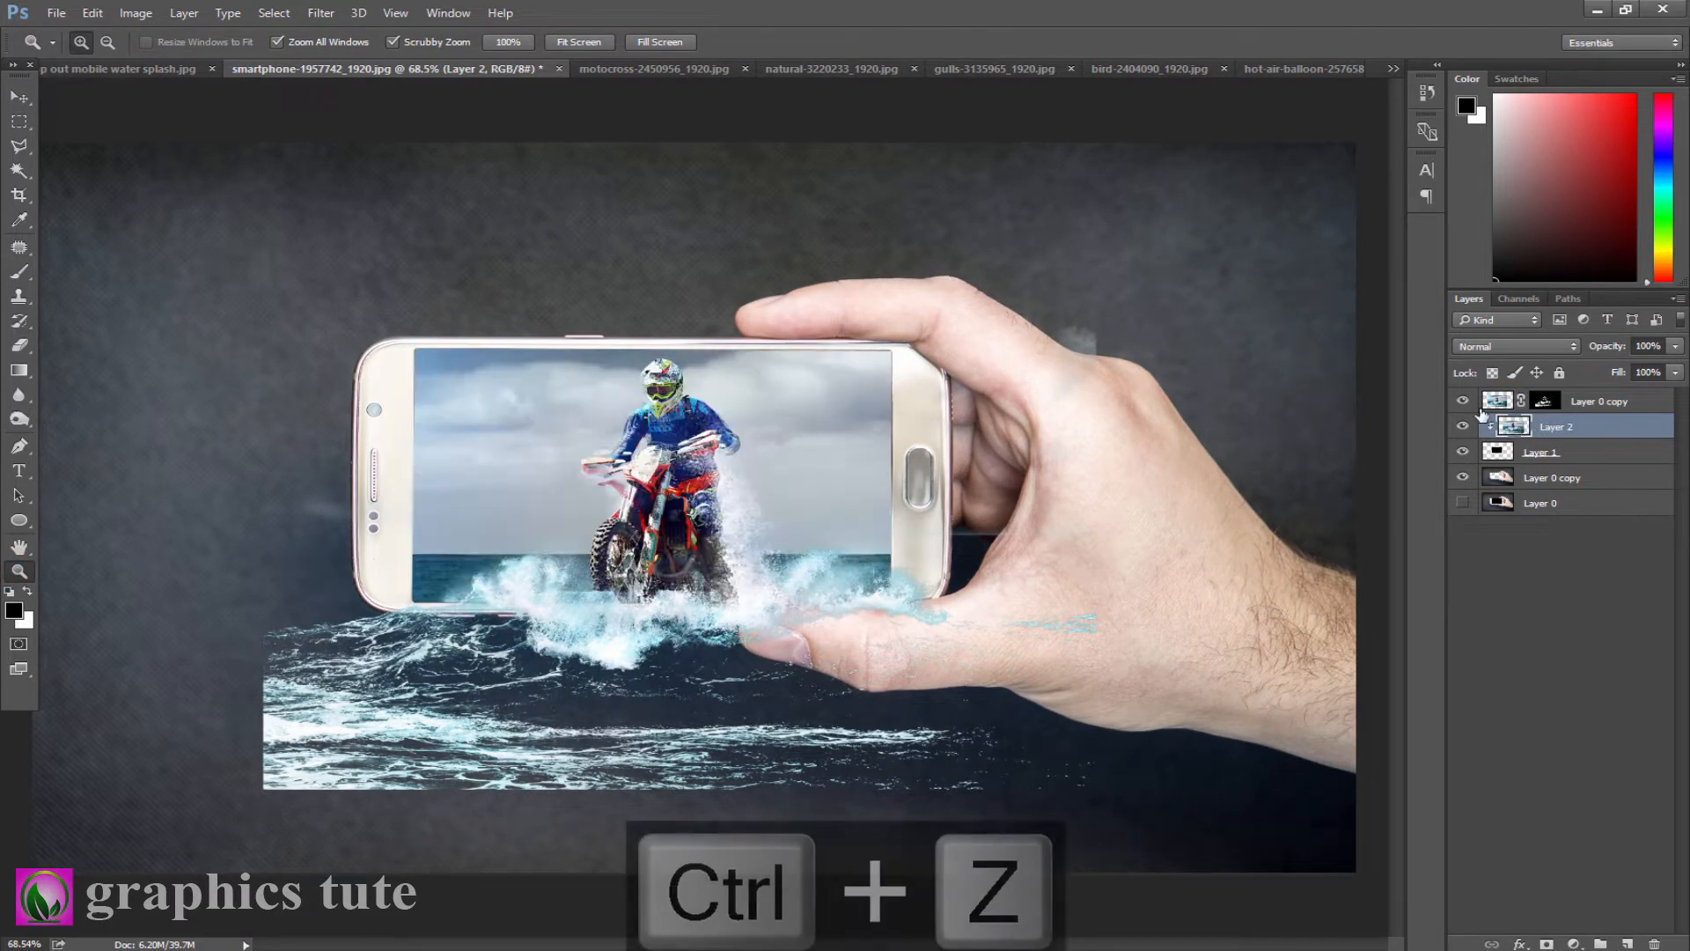
Step: Hide the splash layer, duplicate Layer 2 above the phone, and give the duplicate an inverted, fully black layer mask
left_click(1462, 400)
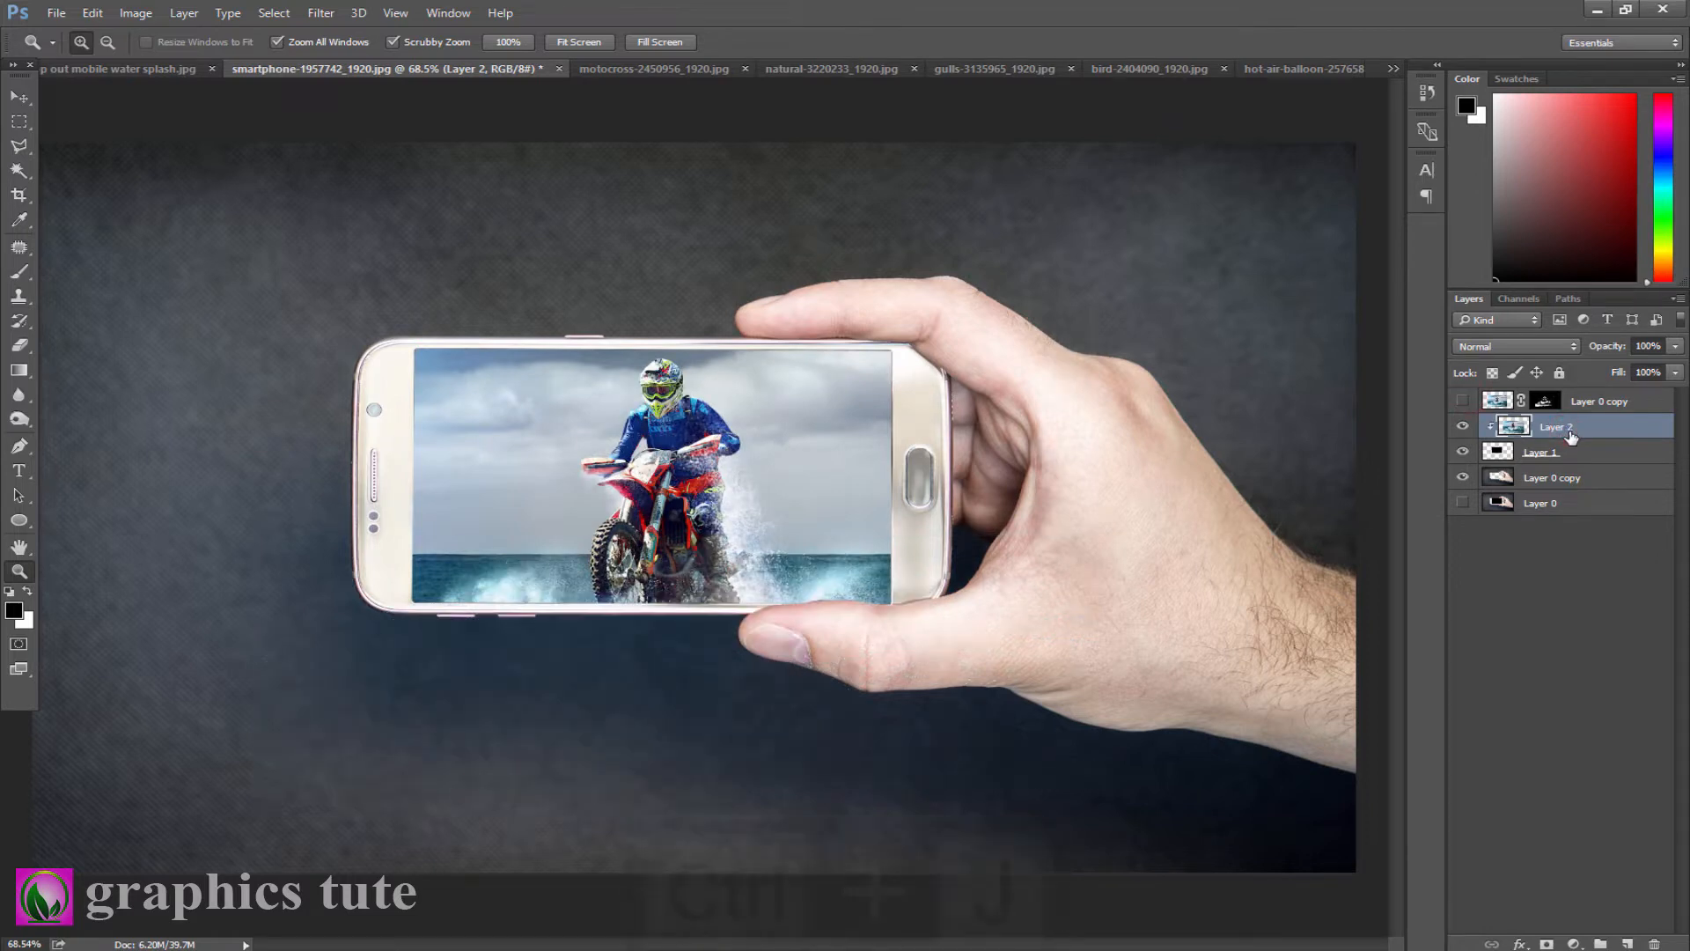
key("ctrl+j")
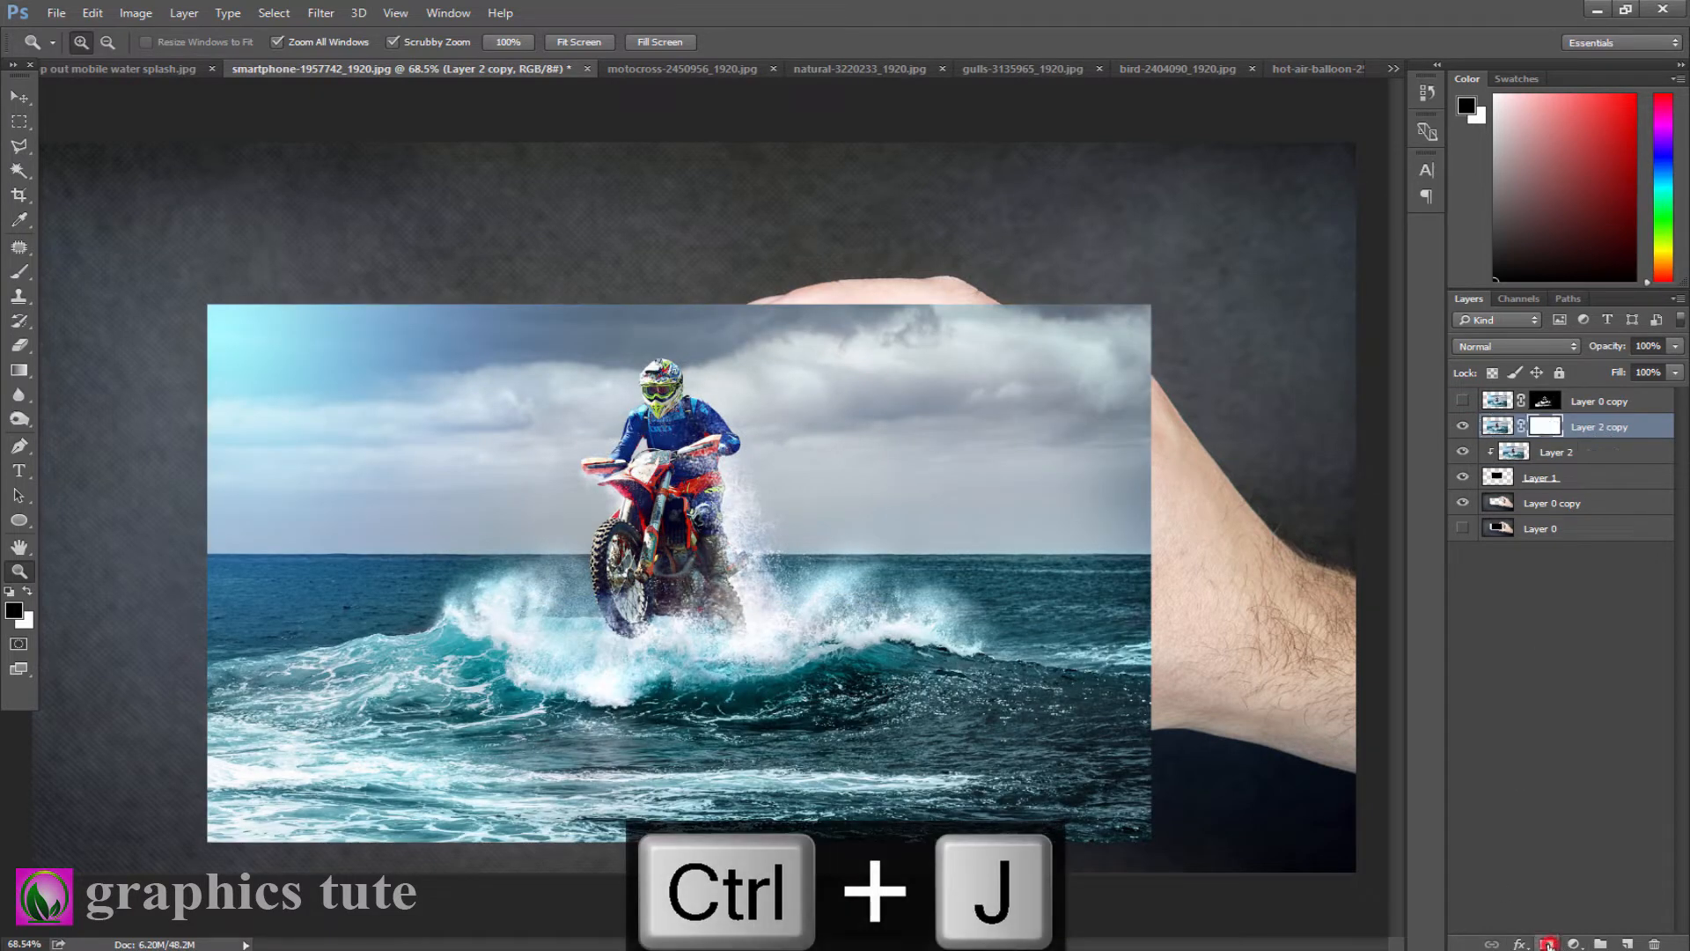
left_click(1547, 426)
key("ctrl+i")
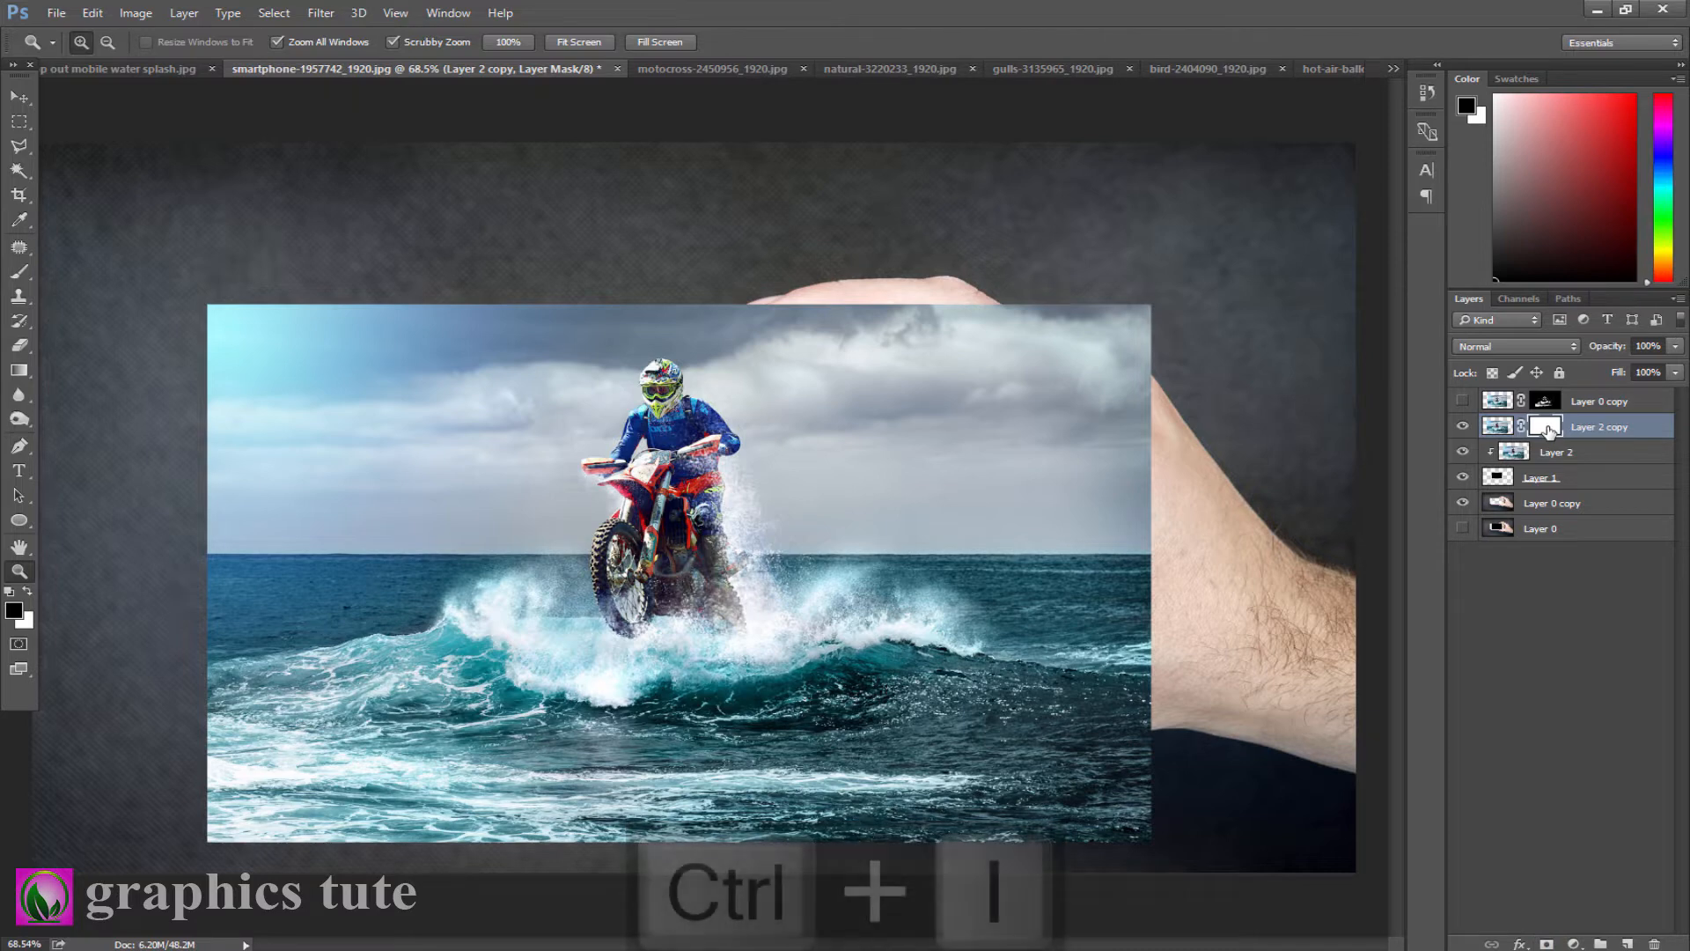
Step: Paint white with the 175 brush on the Layer 2 copy mask to reveal the front wheel, splash and sea below the phone
left_click(19, 275)
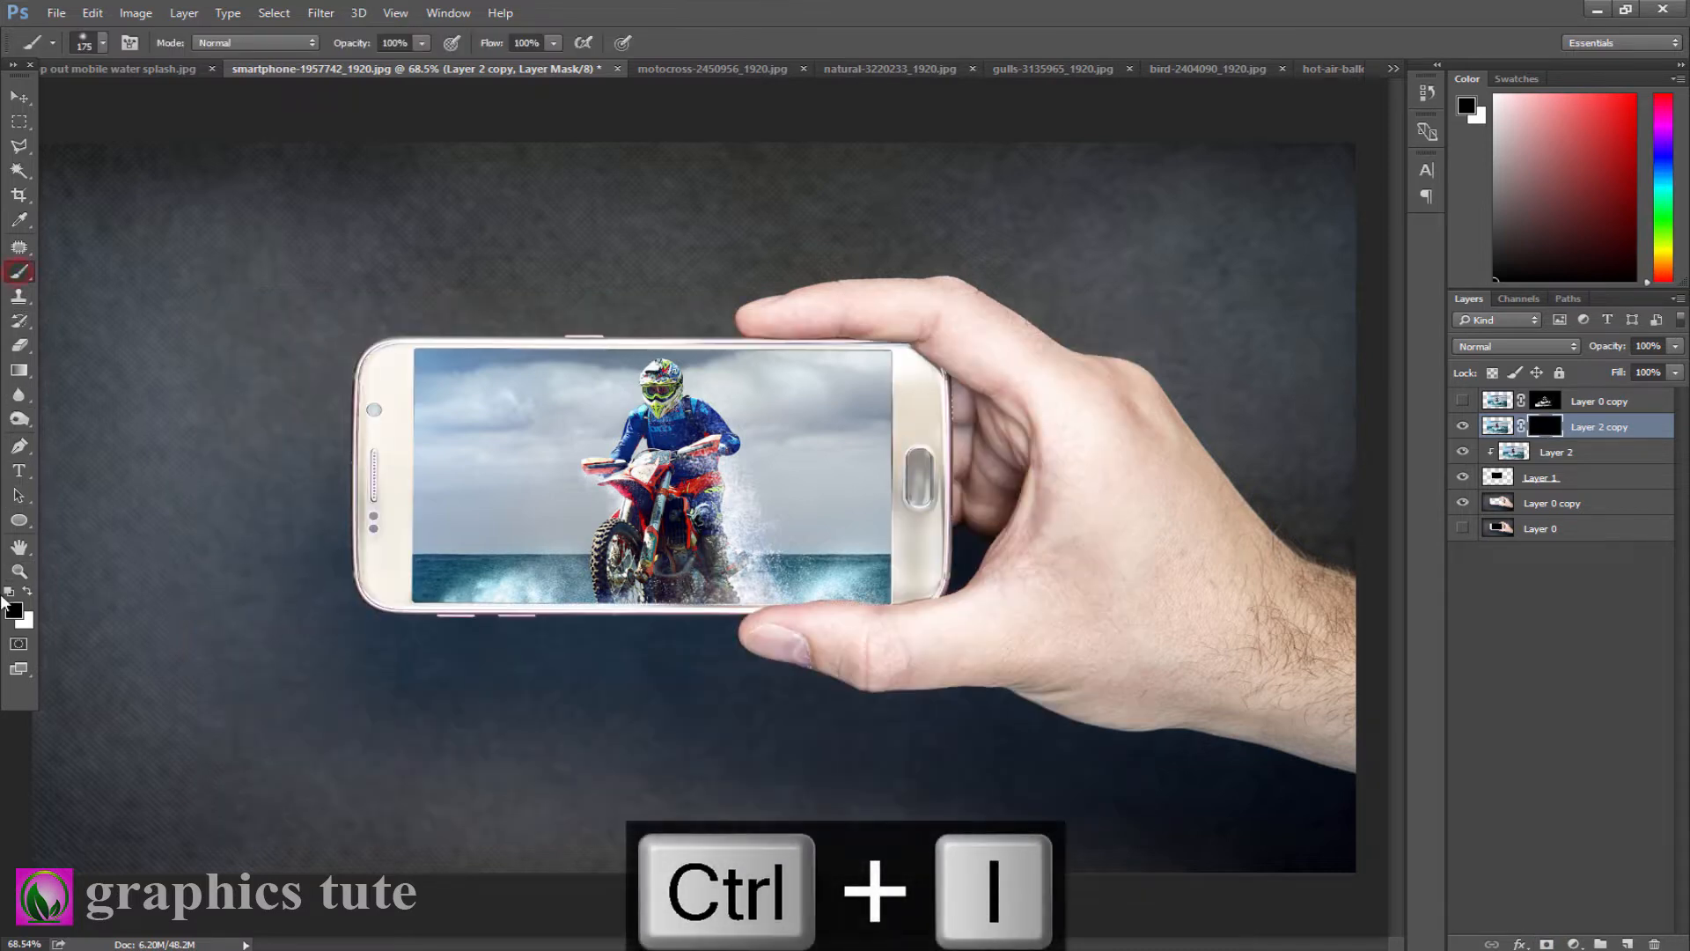
left_click(17, 572)
left_click_drag(581, 635, 600, 671)
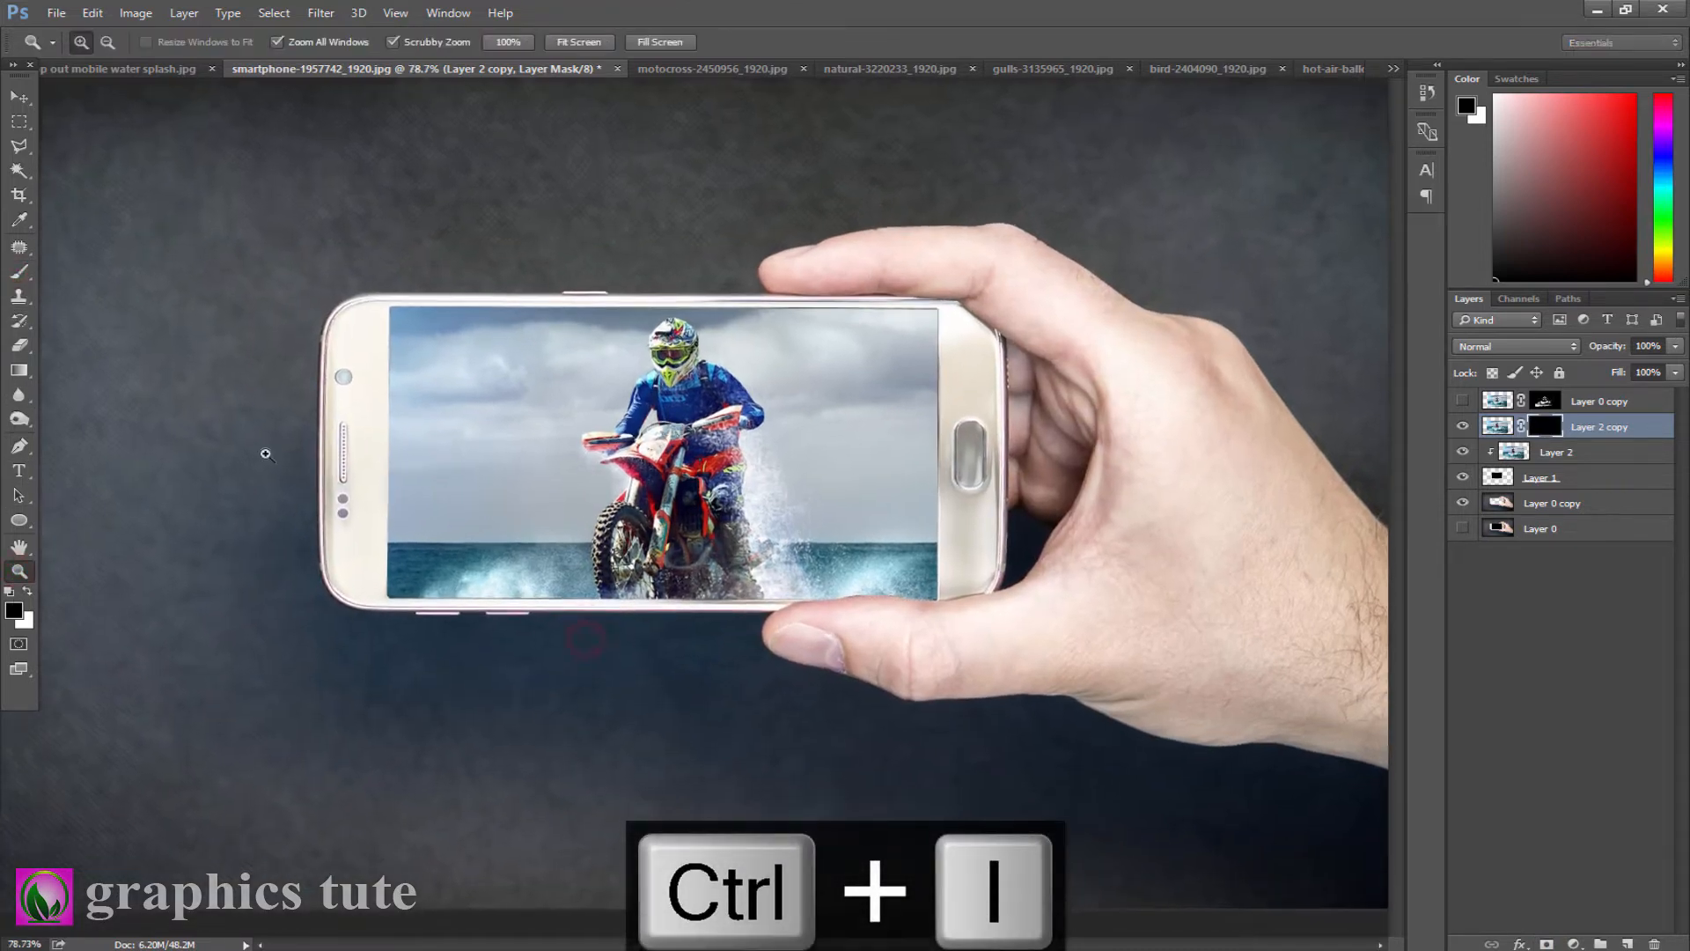
left_click(15, 275)
left_click_drag(648, 617, 621, 616)
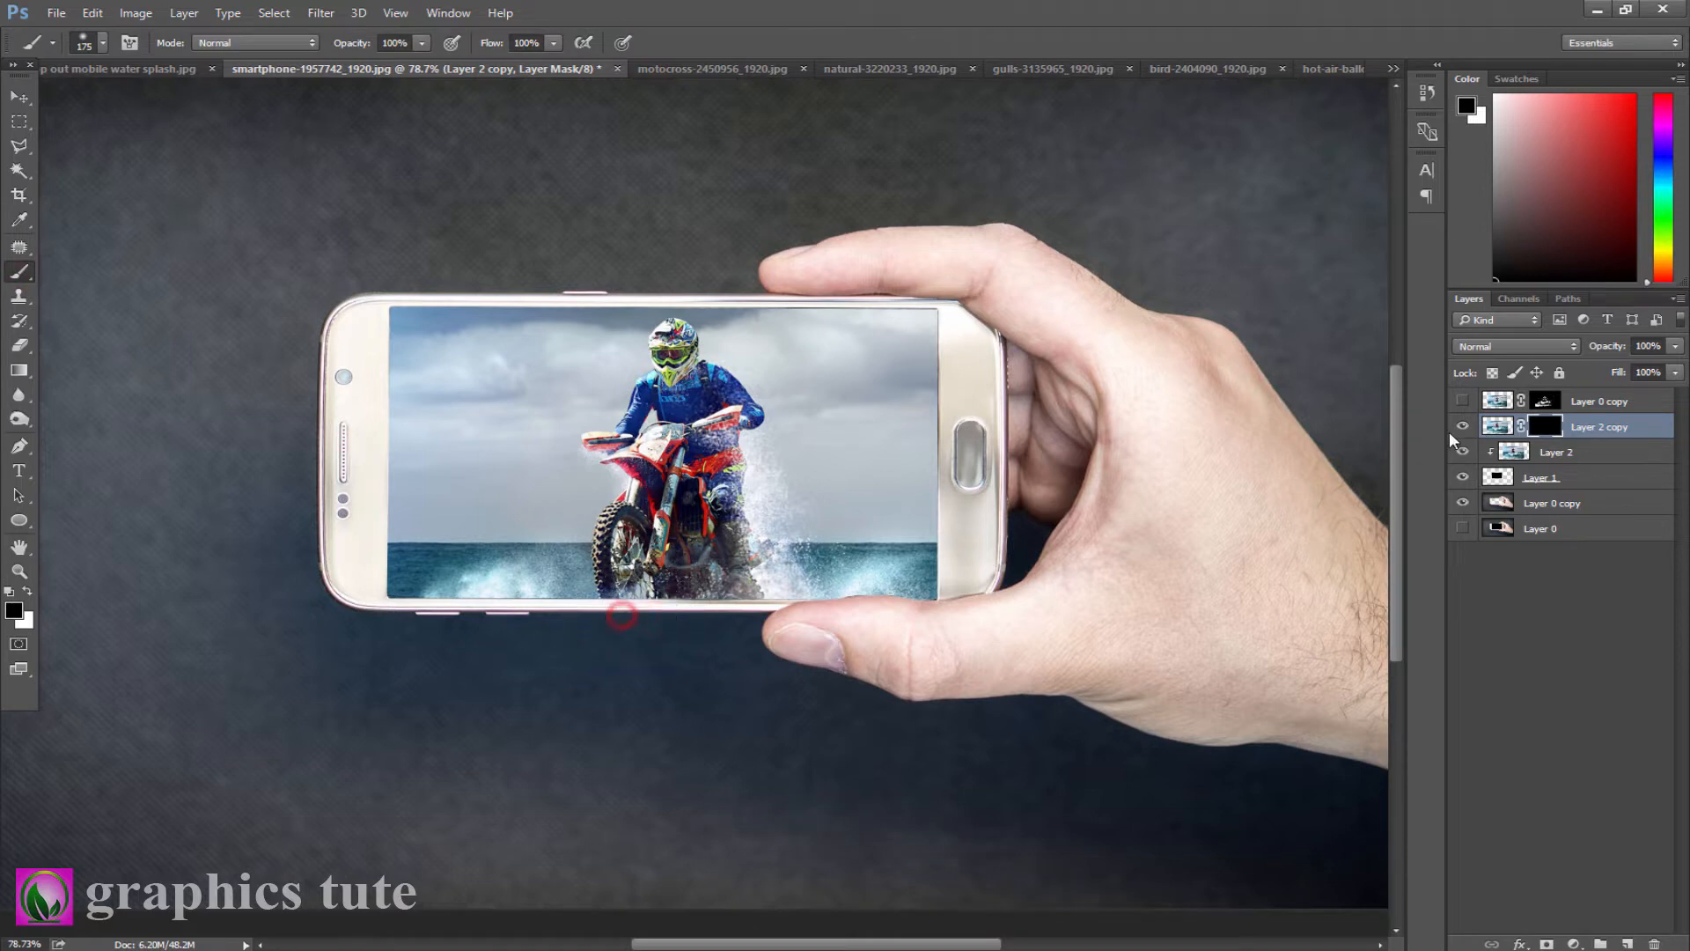
mouse_move(649, 606)
left_mouse_down()
mouse_move(633, 644)
mouse_move(690, 626)
mouse_move(791, 634)
mouse_move(675, 667)
mouse_move(636, 629)
mouse_move(583, 710)
mouse_move(630, 678)
mouse_move(666, 714)
mouse_move(728, 732)
mouse_move(741, 706)
mouse_move(598, 640)
mouse_move(802, 695)
mouse_move(811, 669)
mouse_move(634, 712)
mouse_move(590, 690)
mouse_move(492, 686)
mouse_move(563, 670)
mouse_move(498, 719)
mouse_move(475, 765)
mouse_move(537, 793)
mouse_move(803, 785)
mouse_move(775, 792)
mouse_move(771, 747)
mouse_move(898, 757)
mouse_move(866, 738)
mouse_move(1026, 796)
left_mouse_up()
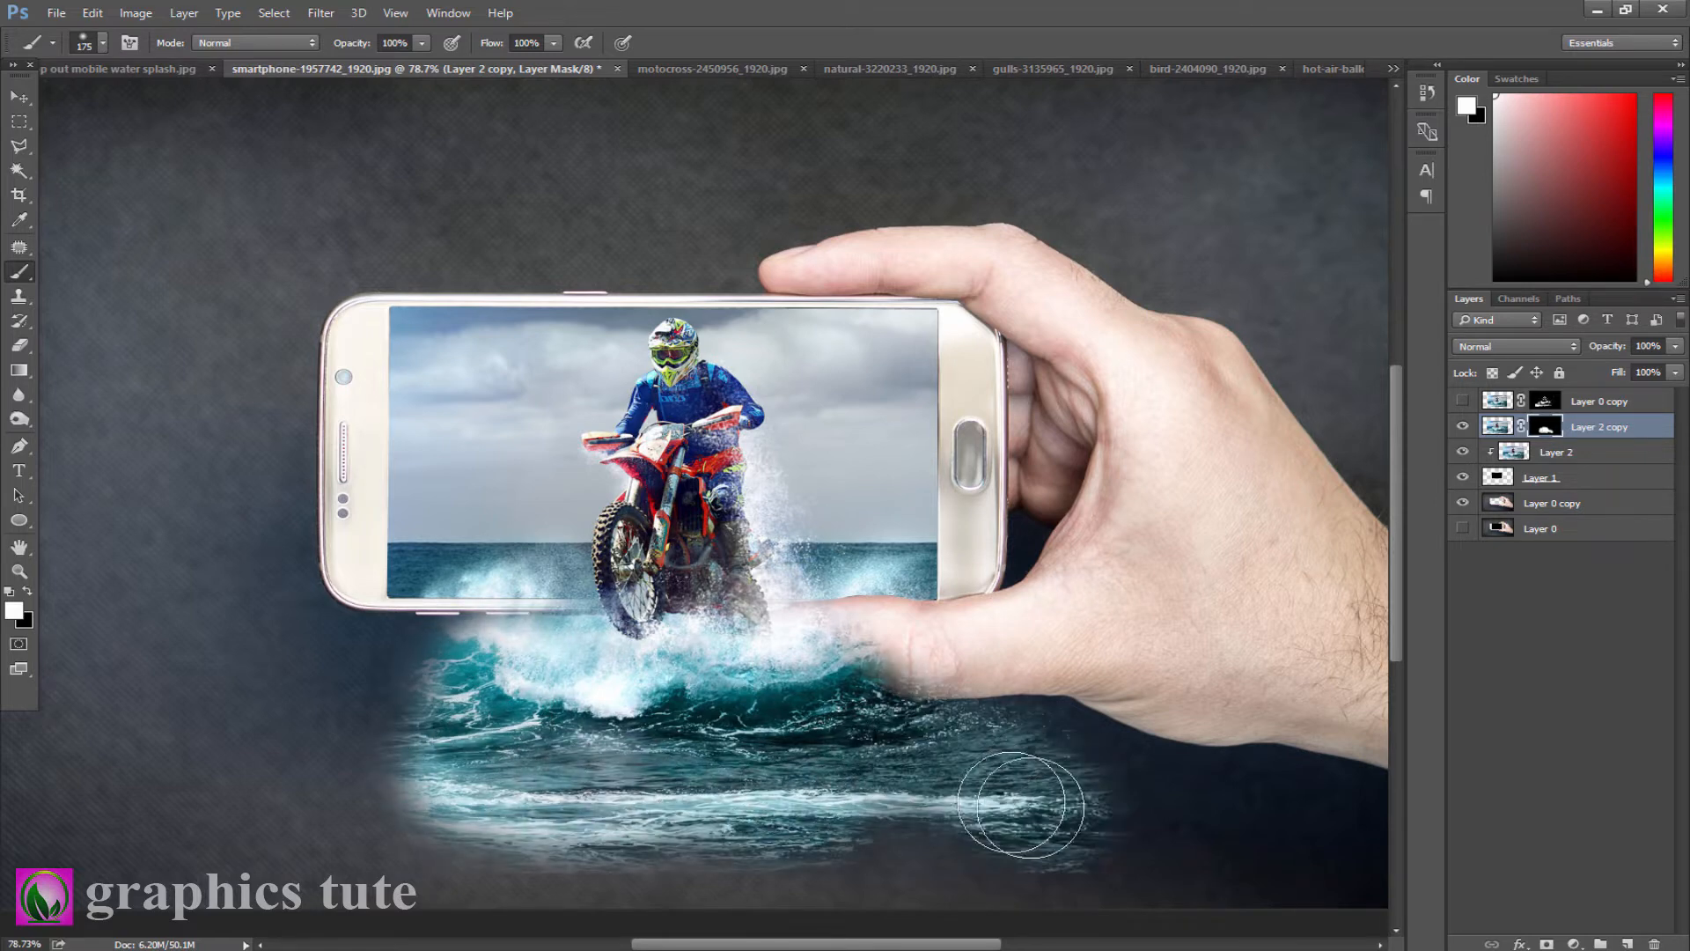
mouse_move(856, 768)
left_mouse_down()
mouse_move(852, 646)
mouse_move(806, 460)
left_mouse_up()
mouse_move(385, 374)
left_mouse_down()
mouse_move(377, 331)
mouse_move(515, 399)
left_mouse_up()
mouse_move(675, 488)
left_mouse_down()
mouse_move(954, 543)
mouse_move(458, 521)
mouse_move(262, 536)
mouse_move(382, 532)
mouse_move(295, 388)
left_mouse_up()
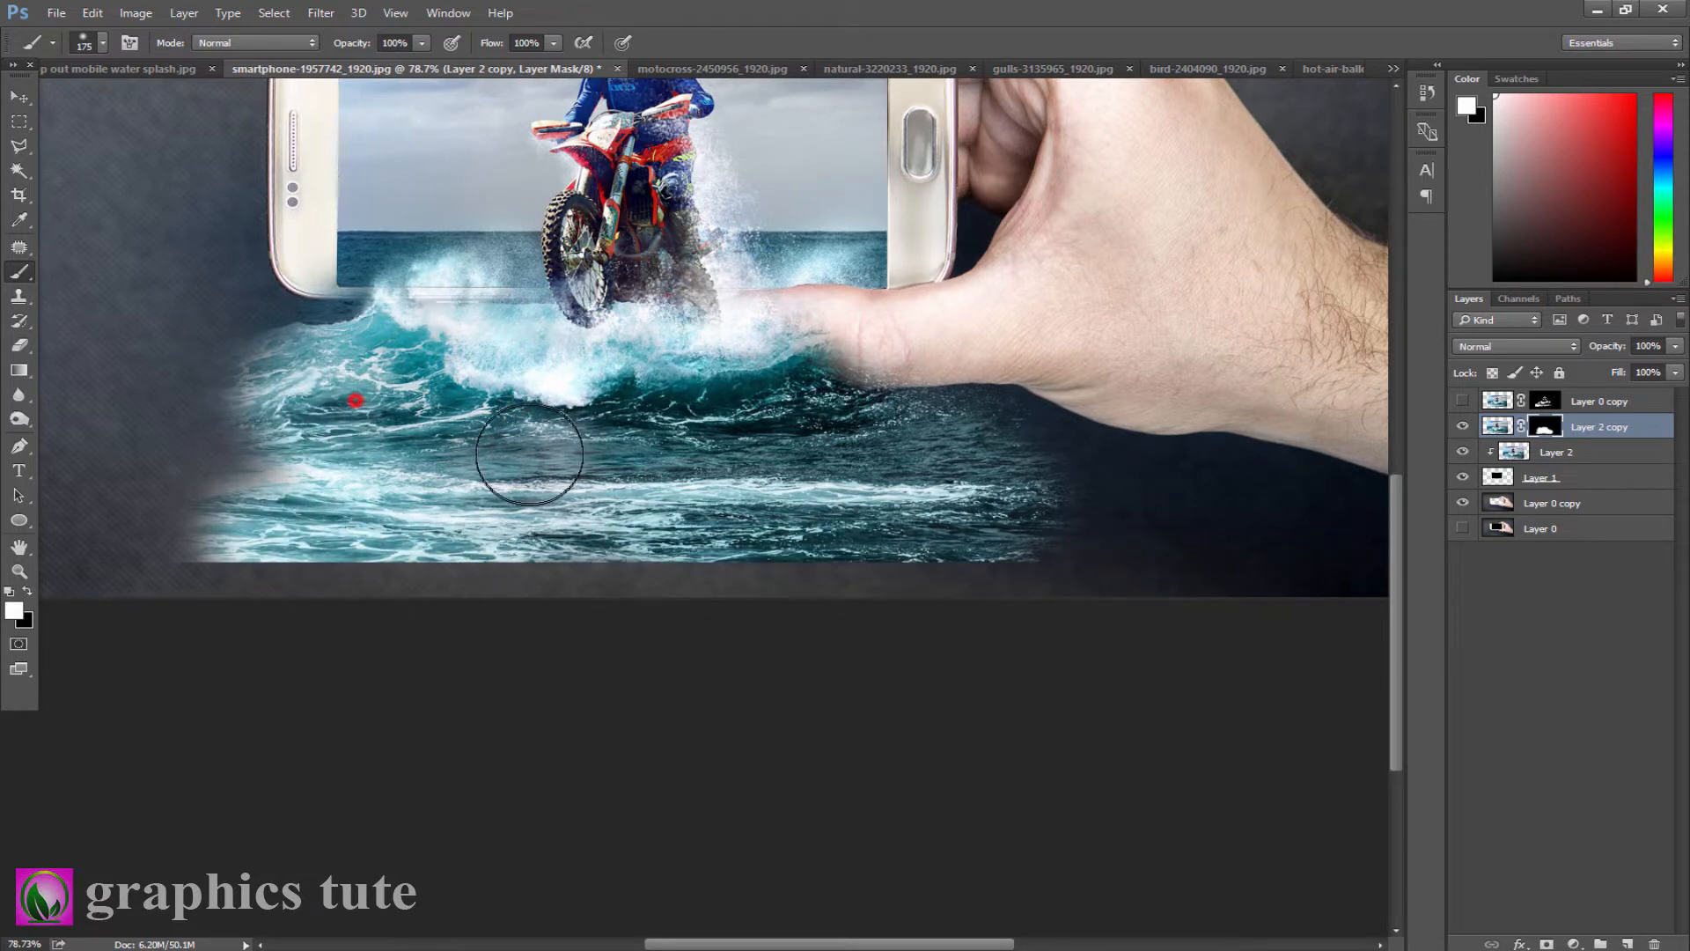
mouse_move(528, 452)
left_mouse_down()
mouse_move(1069, 479)
mouse_move(1108, 510)
mouse_move(1023, 430)
mouse_move(1099, 426)
mouse_move(799, 586)
left_mouse_up()
Step: Show the masked splash layer again and move it so its foam lines up with the wave in Layer 2 copy
left_click(1462, 401)
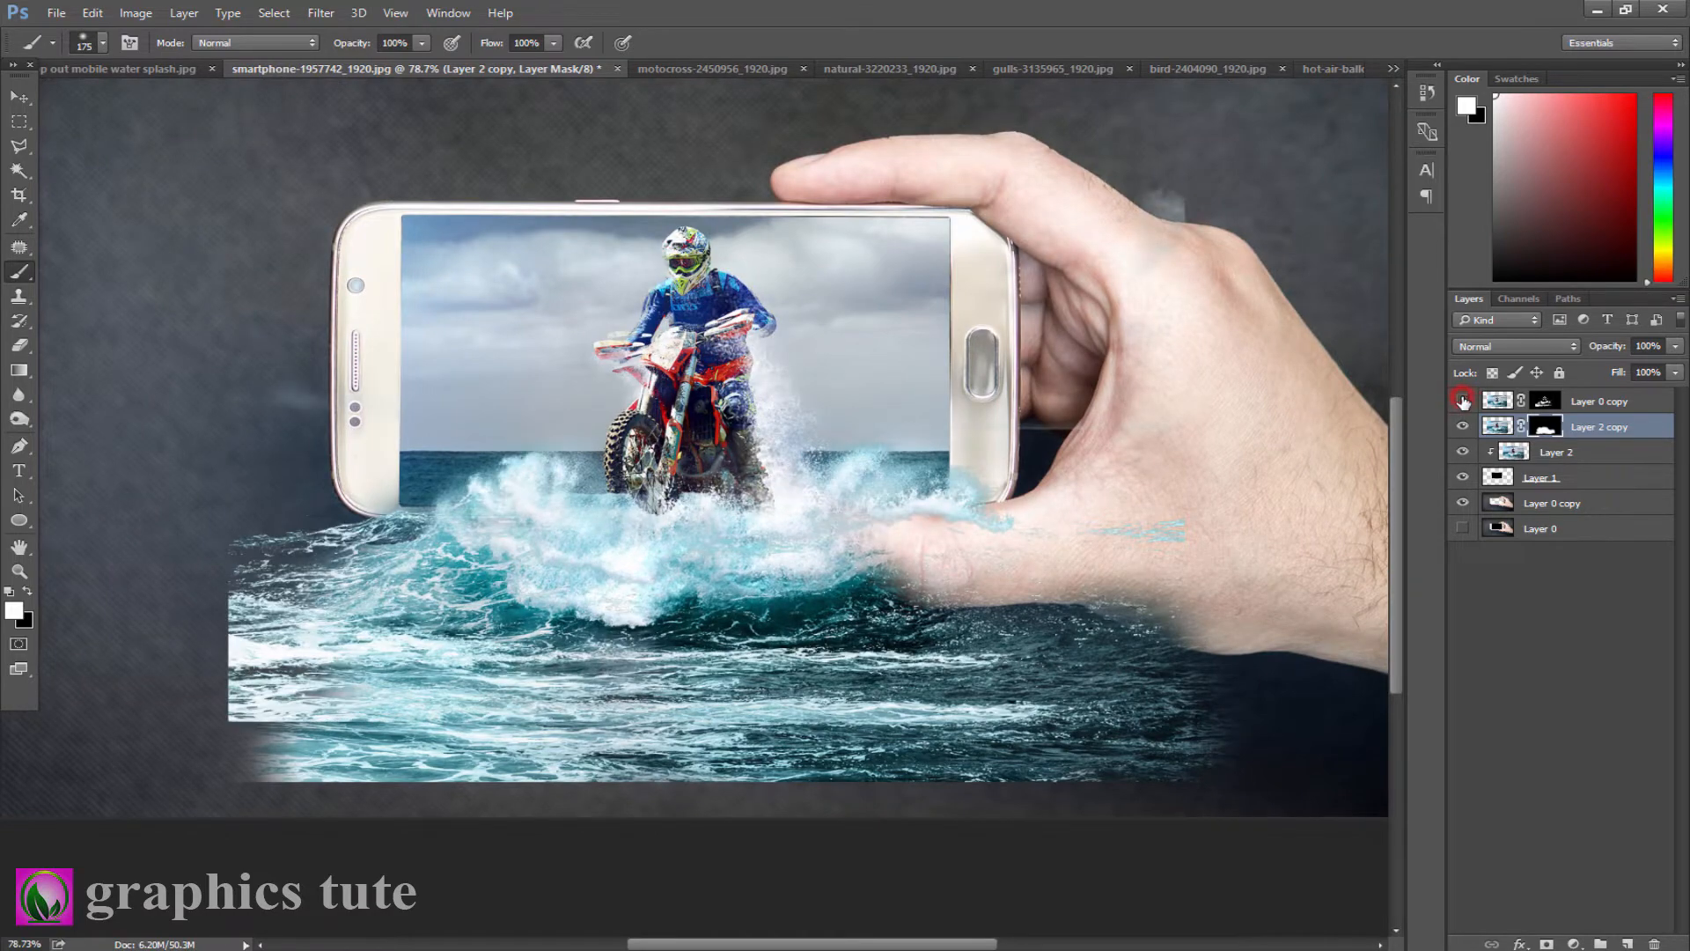
left_click(20, 97)
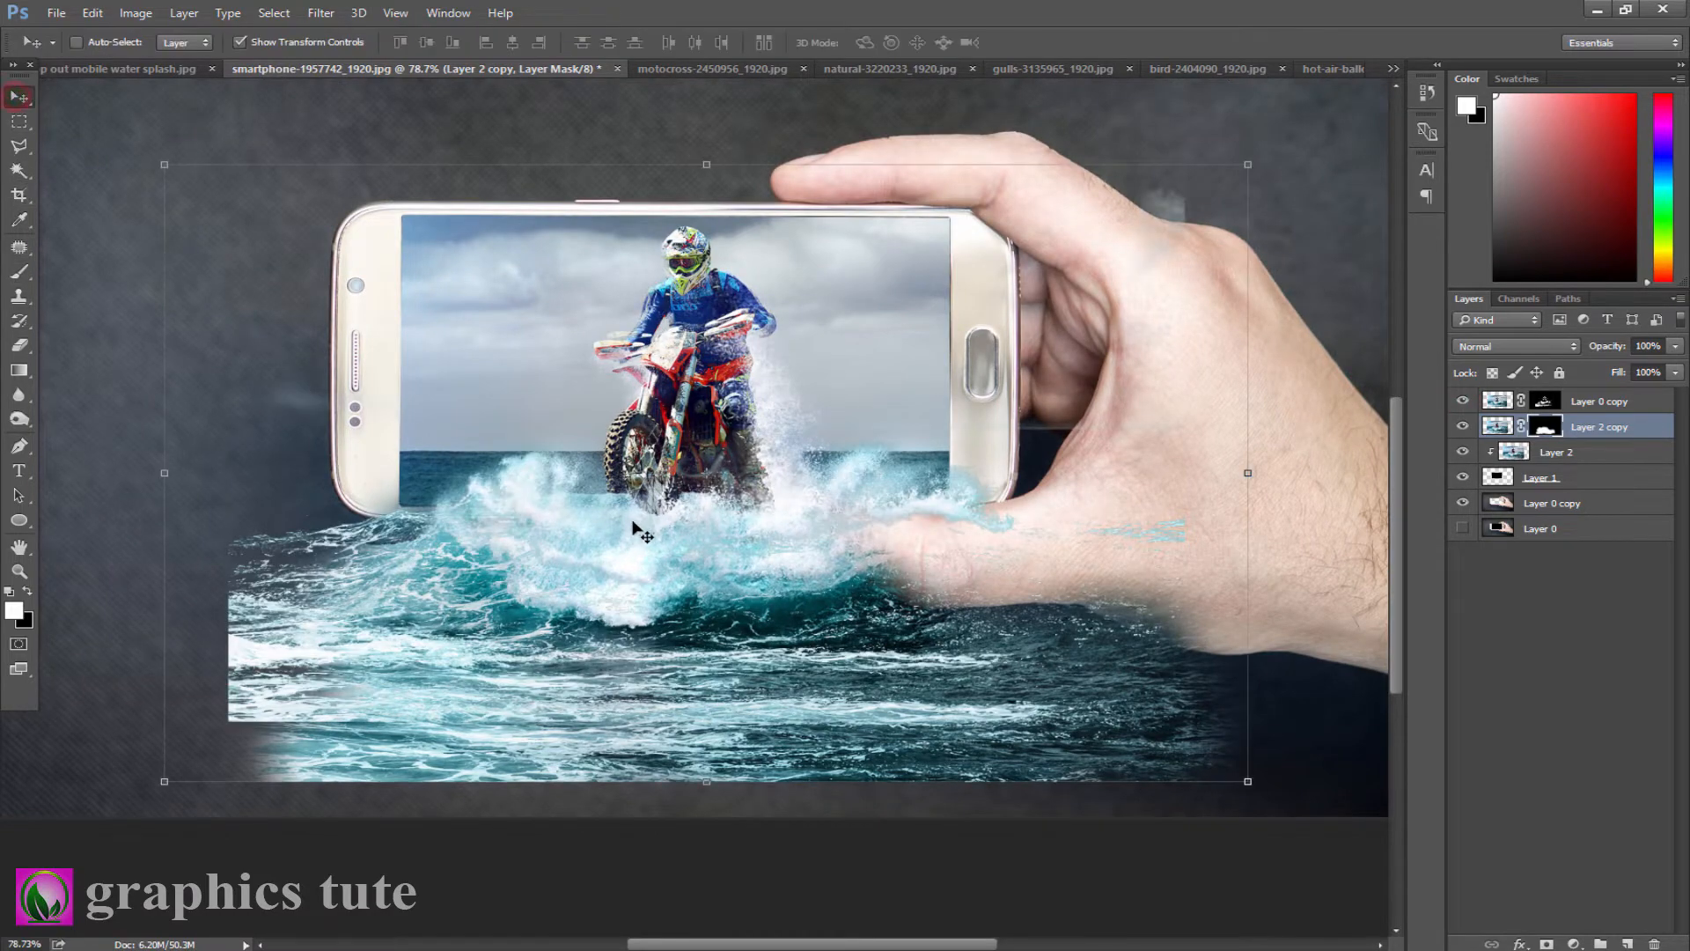
left_click_drag(640, 528, 635, 564)
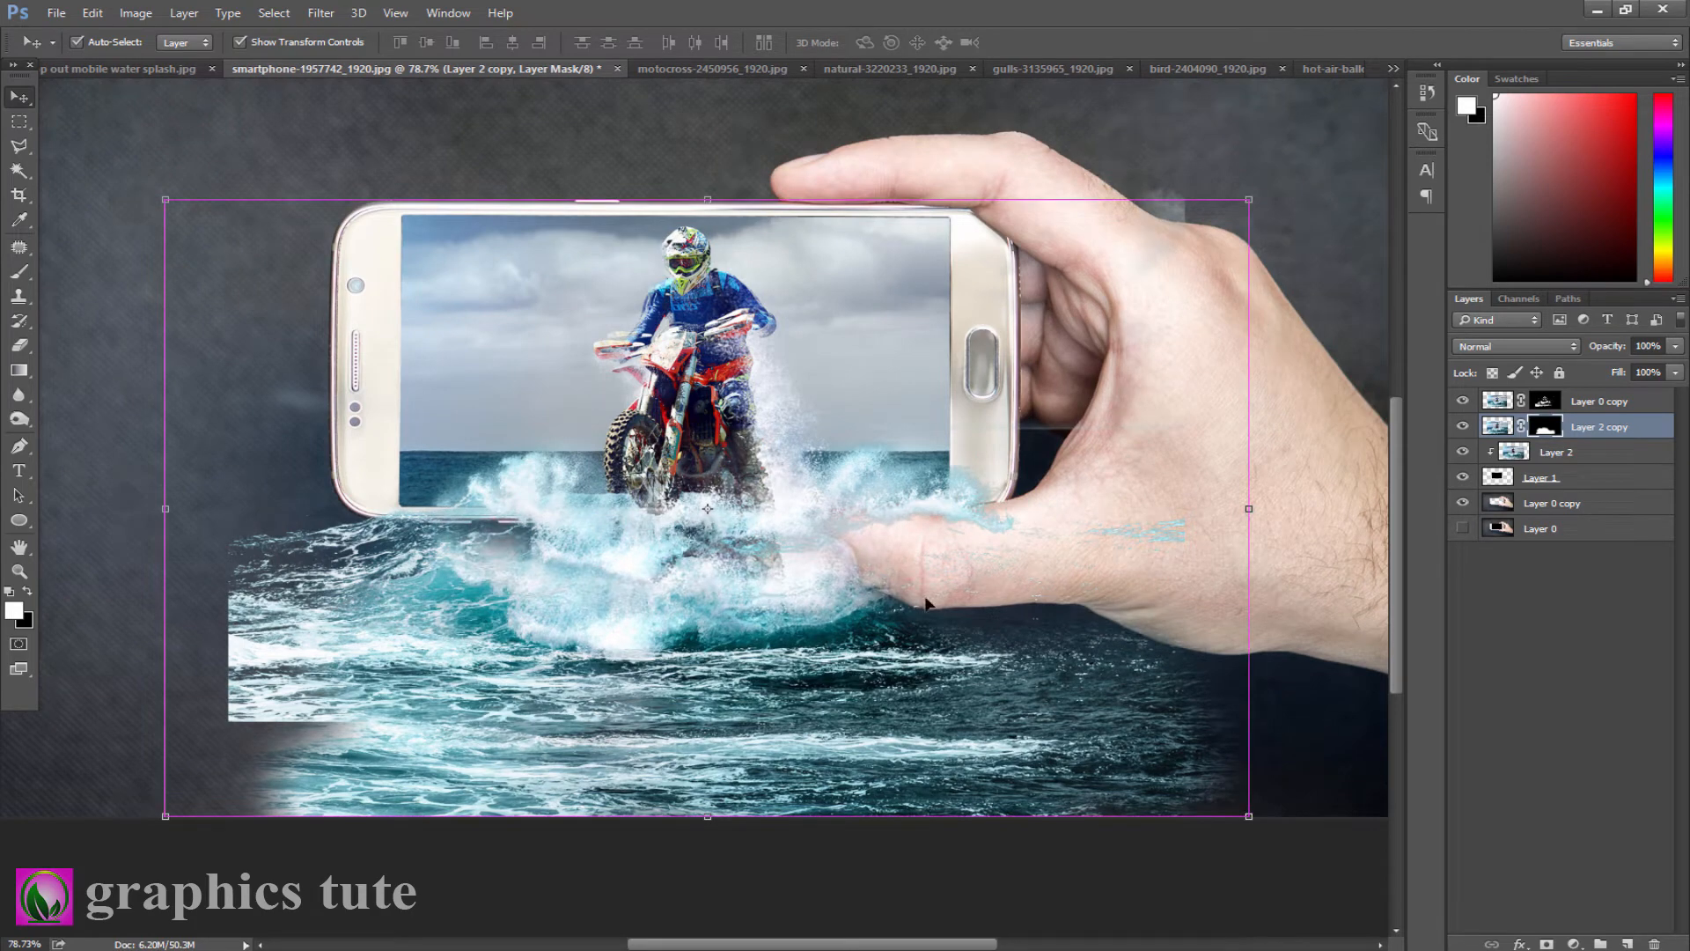
key("ctrl+z")
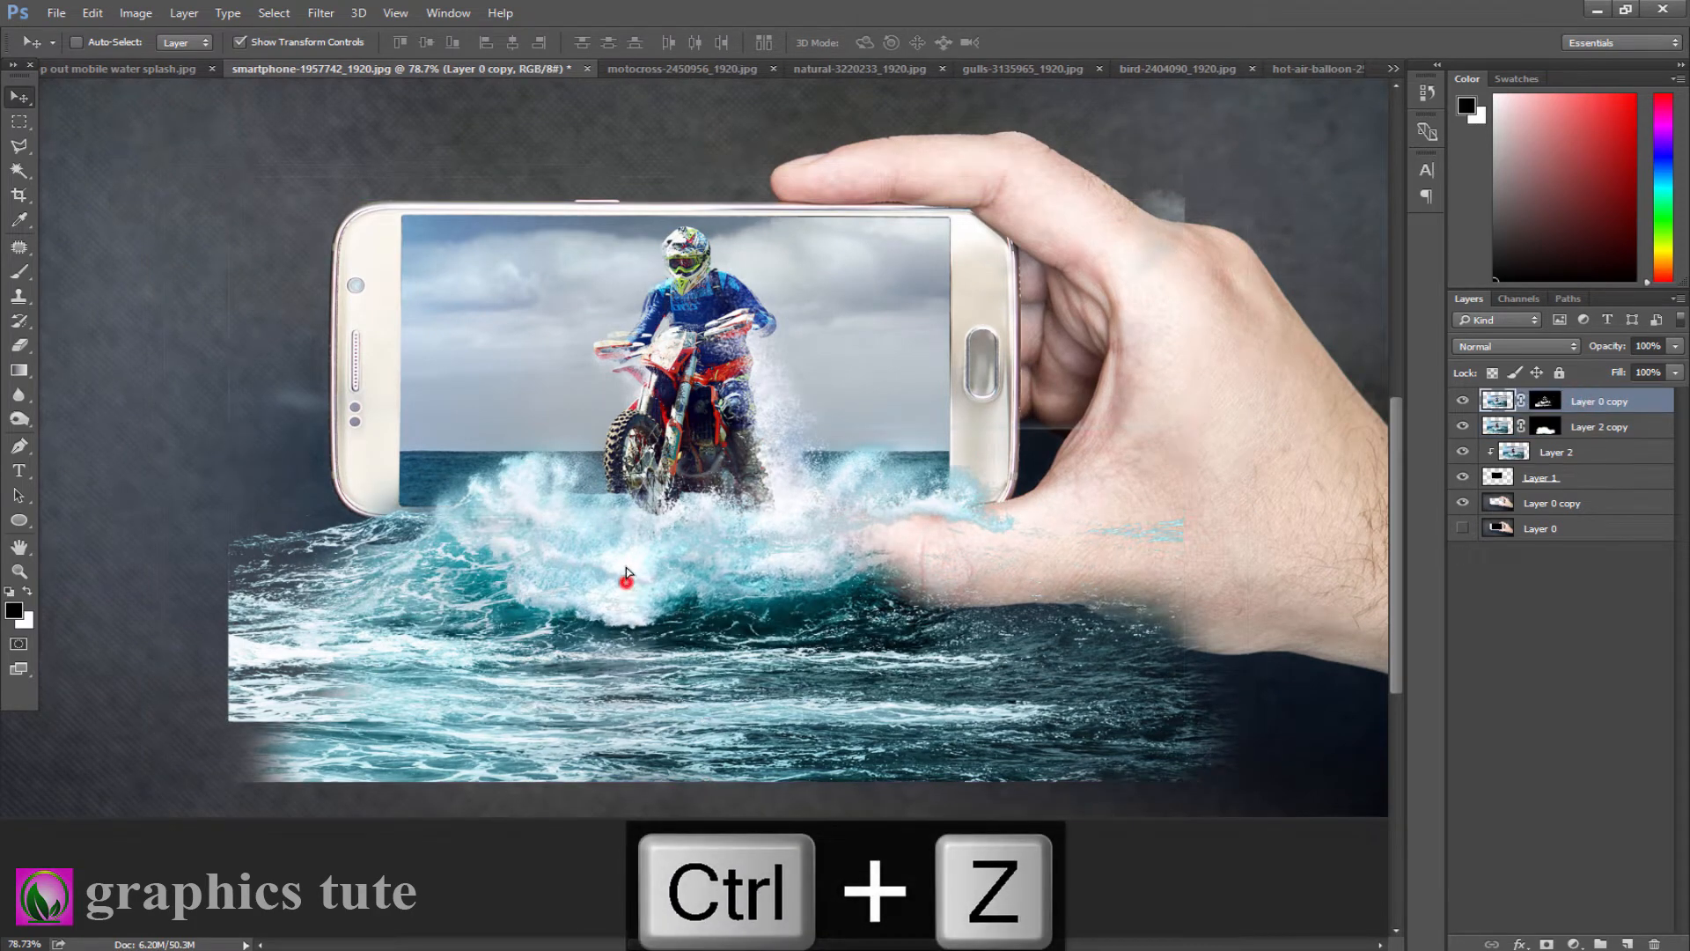
left_click_drag(626, 567, 586, 621)
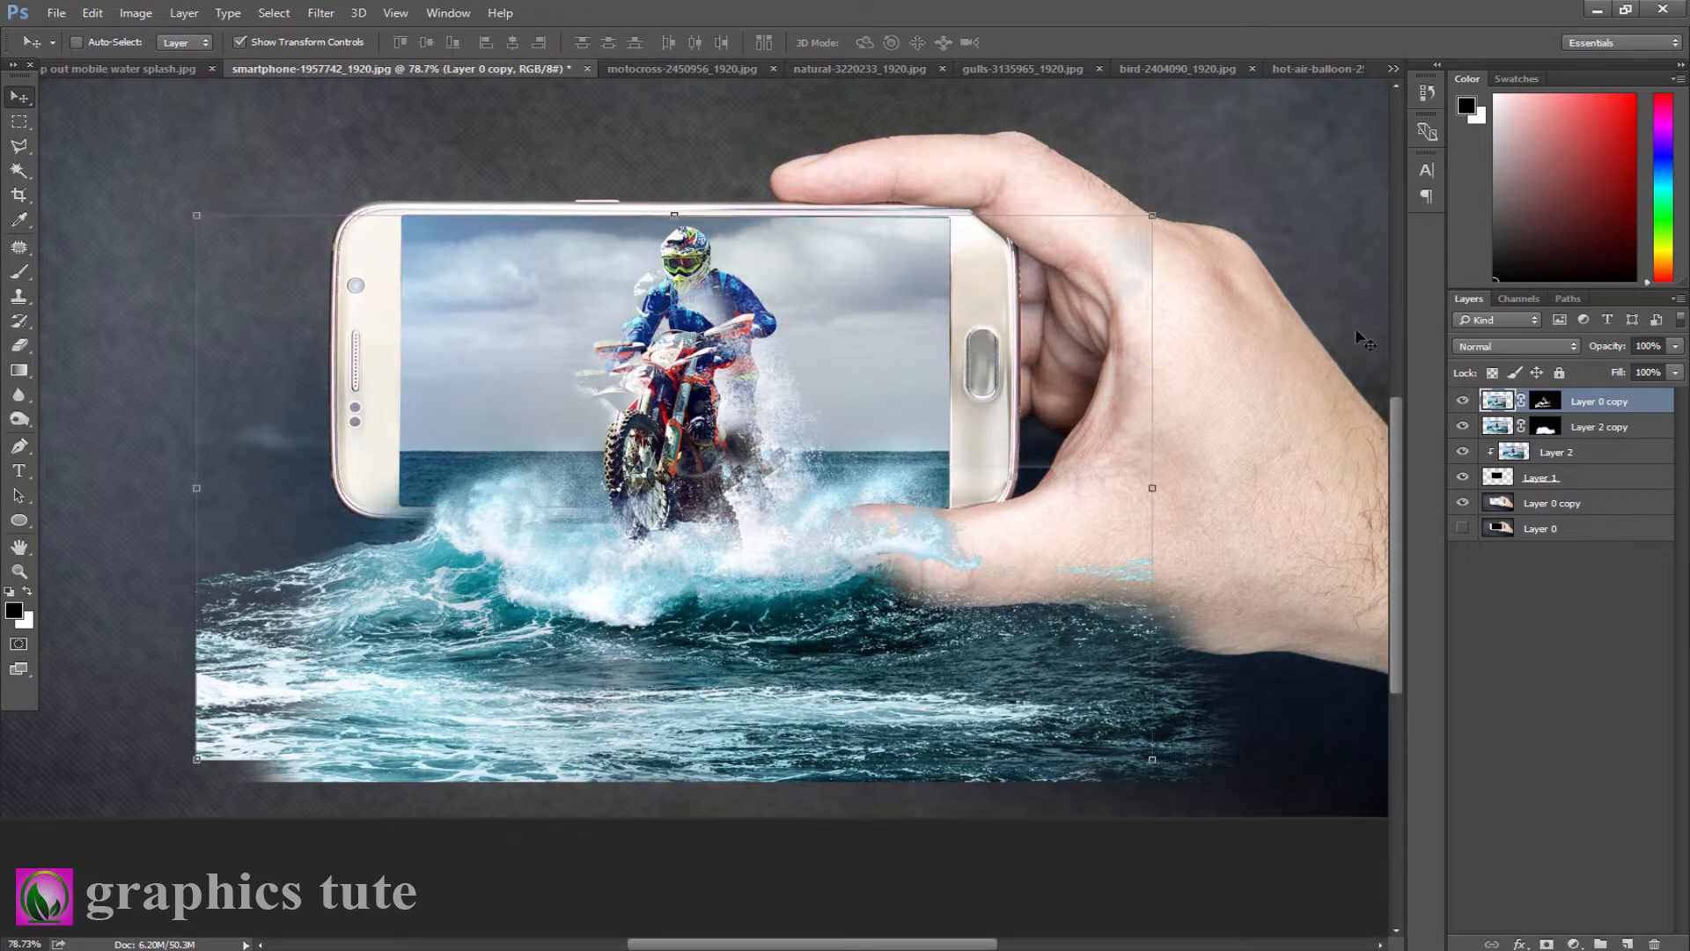
Step: Paint black on the splash layer's mask to remove the doubled rider and the stray foam over the thumb and hand
left_click(1542, 402)
key("b")
key("x")
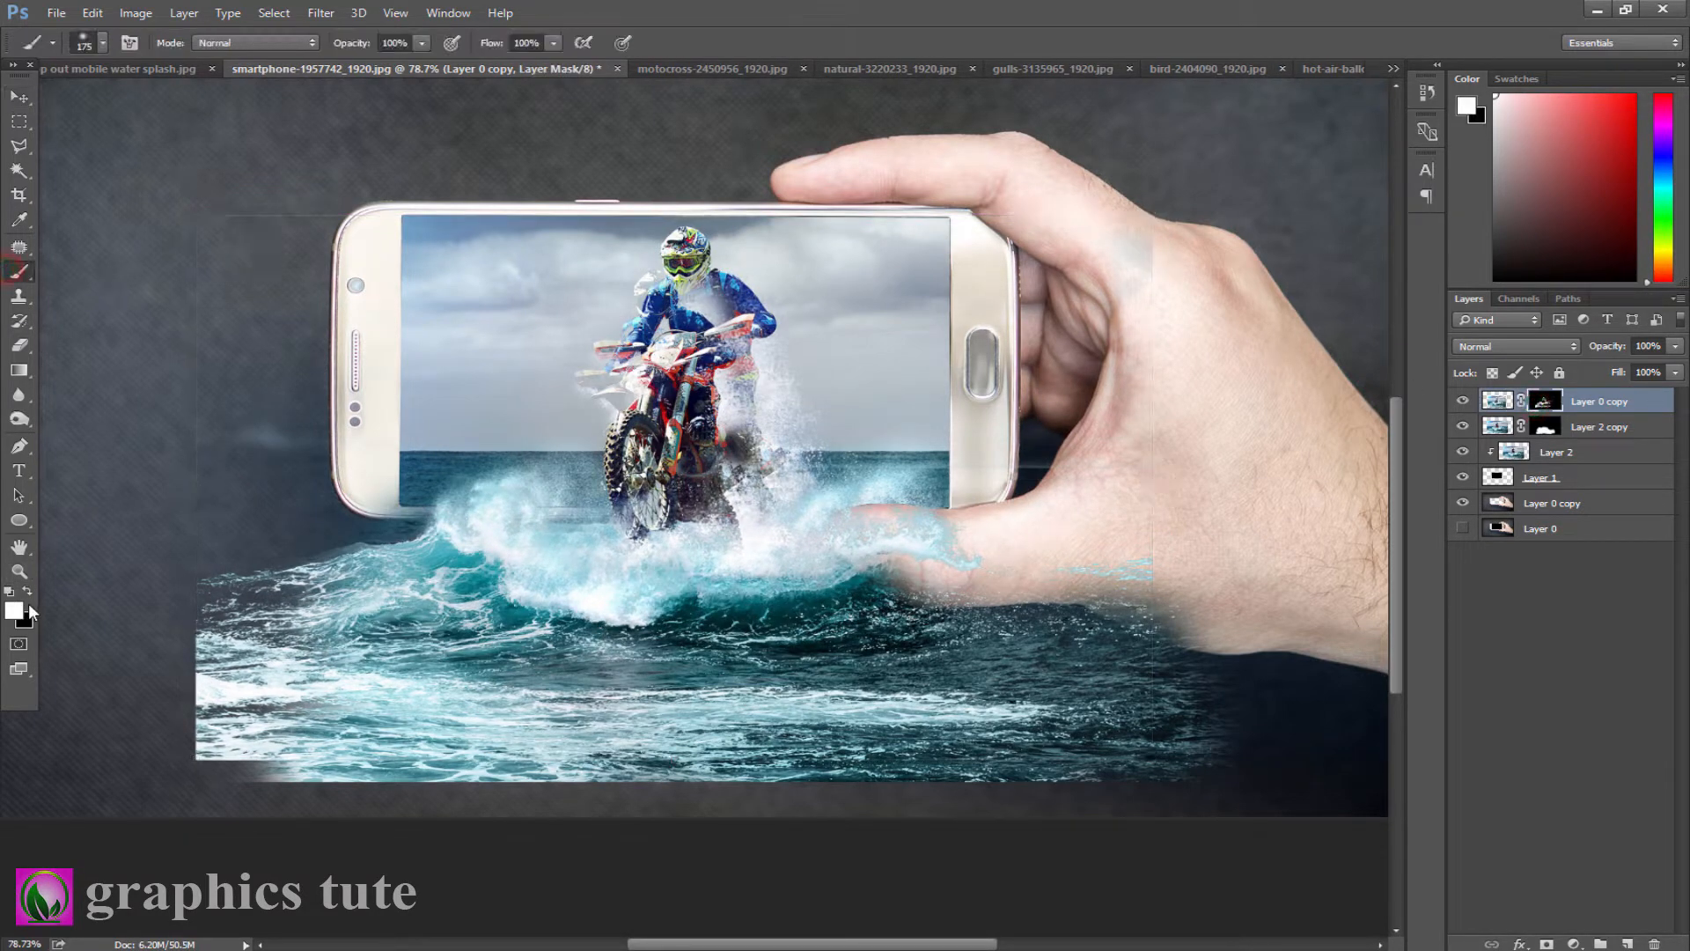
mouse_move(513, 393)
left_mouse_down()
mouse_move(666, 344)
mouse_move(610, 272)
mouse_move(670, 232)
mouse_move(777, 347)
mouse_move(647, 366)
mouse_move(707, 411)
mouse_move(711, 441)
mouse_move(636, 443)
mouse_move(687, 461)
mouse_move(783, 399)
left_mouse_up()
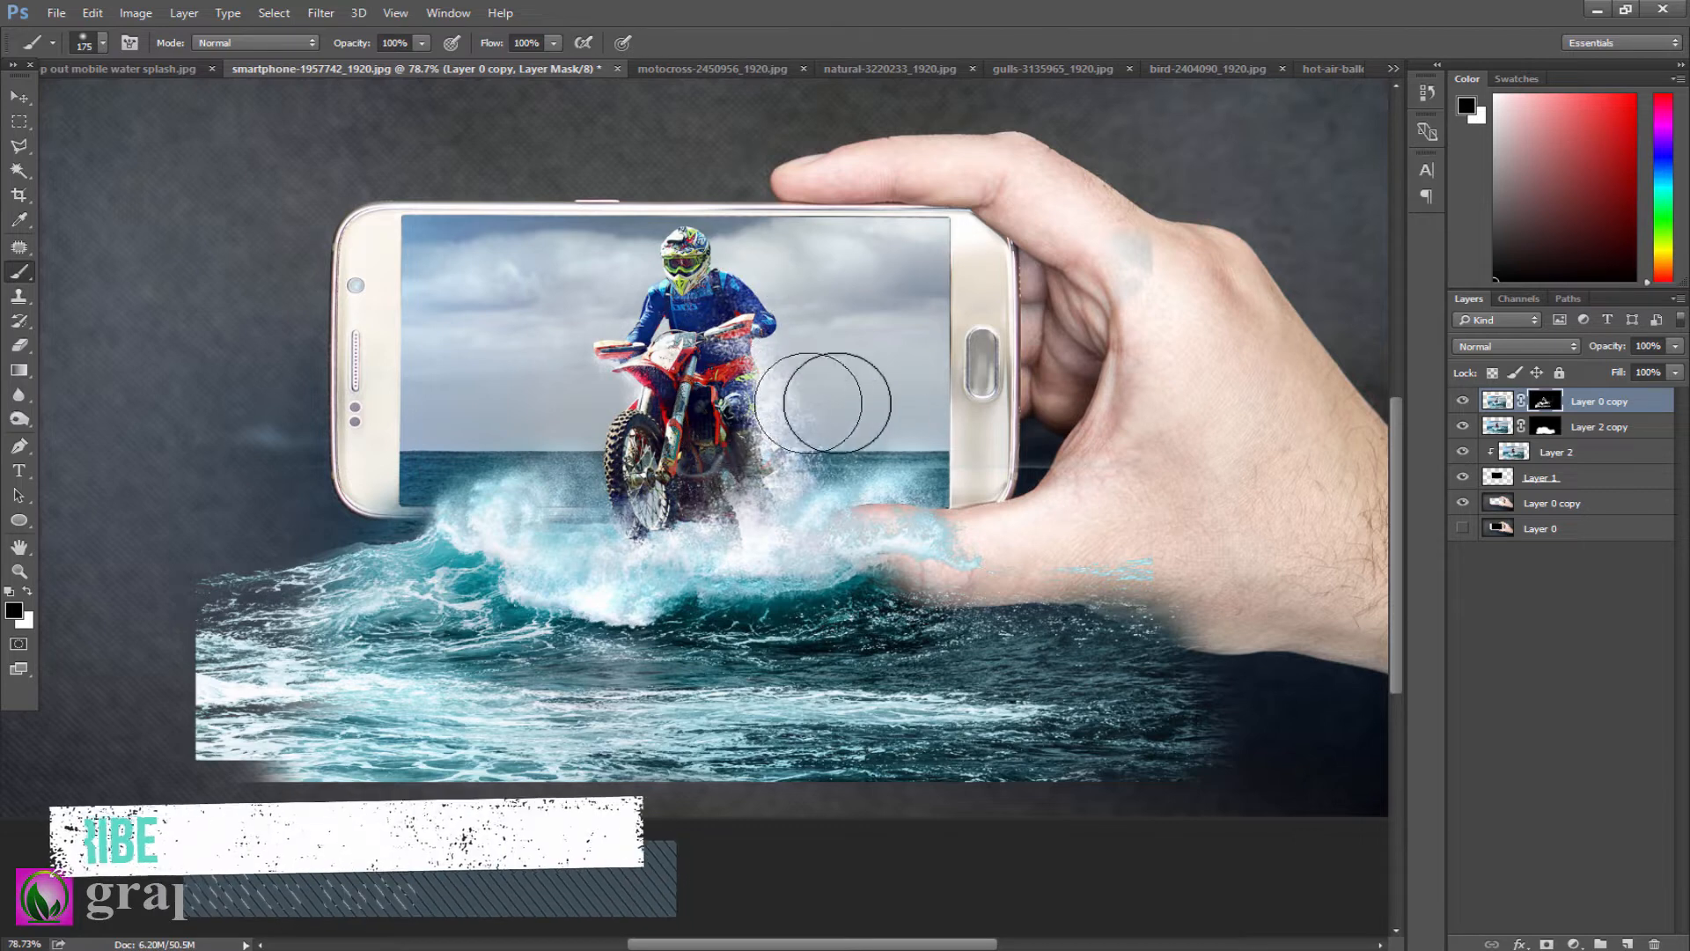
mouse_move(921, 547)
left_mouse_down()
mouse_move(980, 539)
mouse_move(1177, 573)
mouse_move(1383, 540)
left_mouse_up()
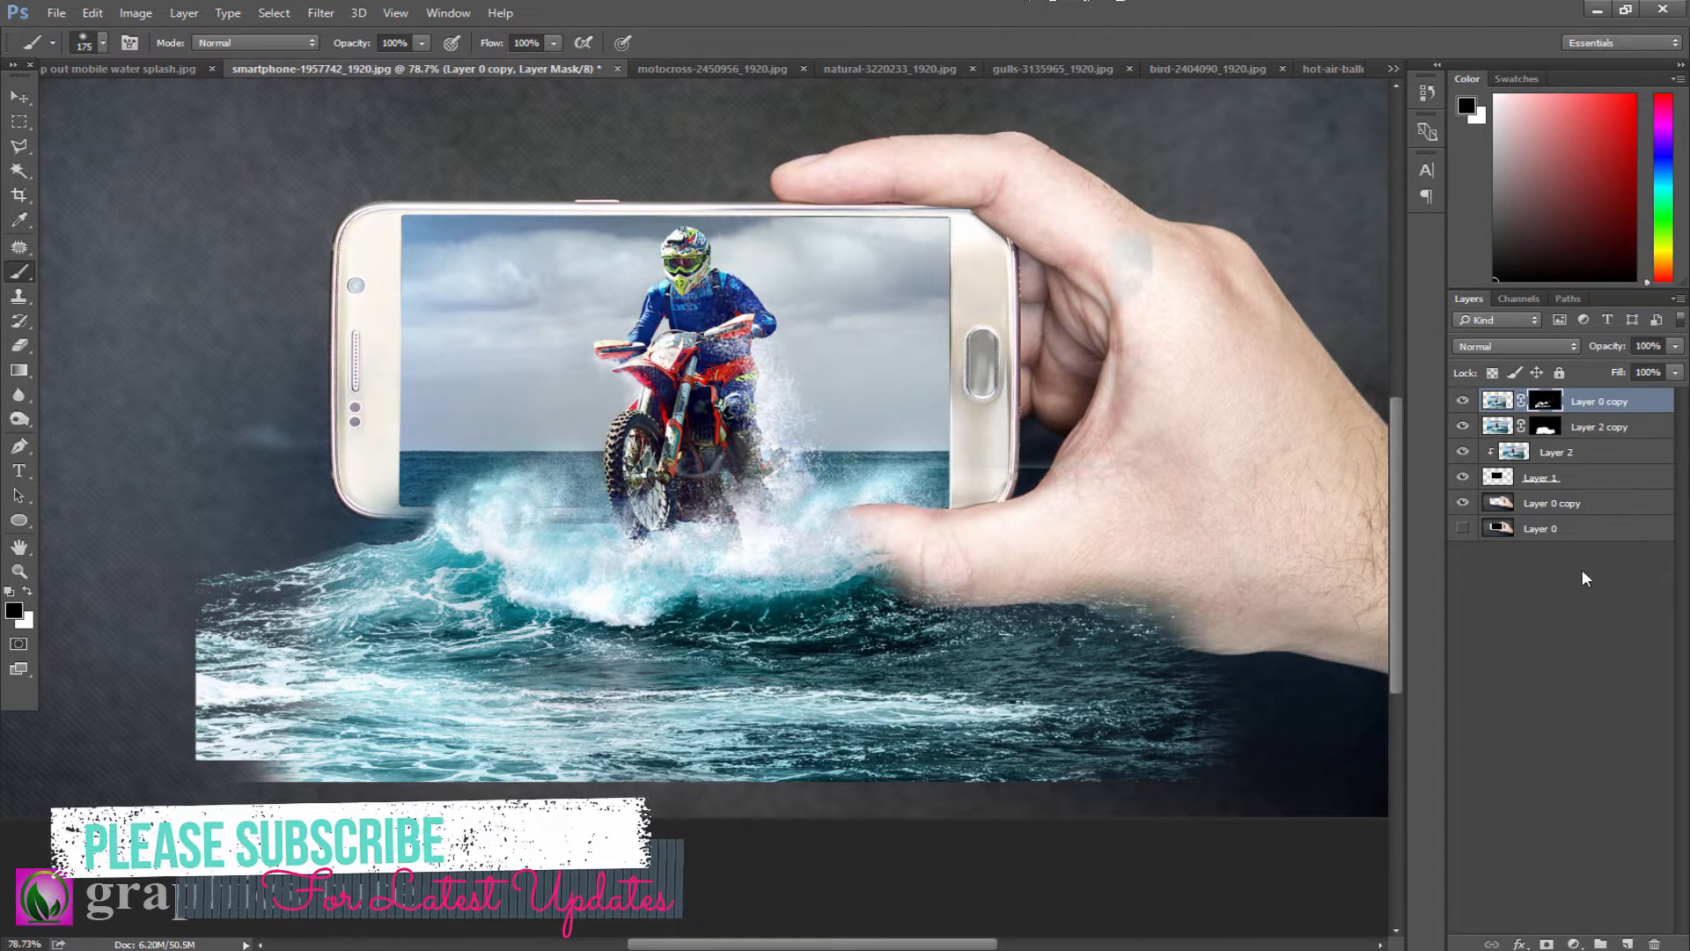
Step: Compare the image with the splash layer hidden and shown, and mask out that layer's hard left edge in black
left_click(1459, 404)
left_click(1457, 405)
left_click(1458, 405)
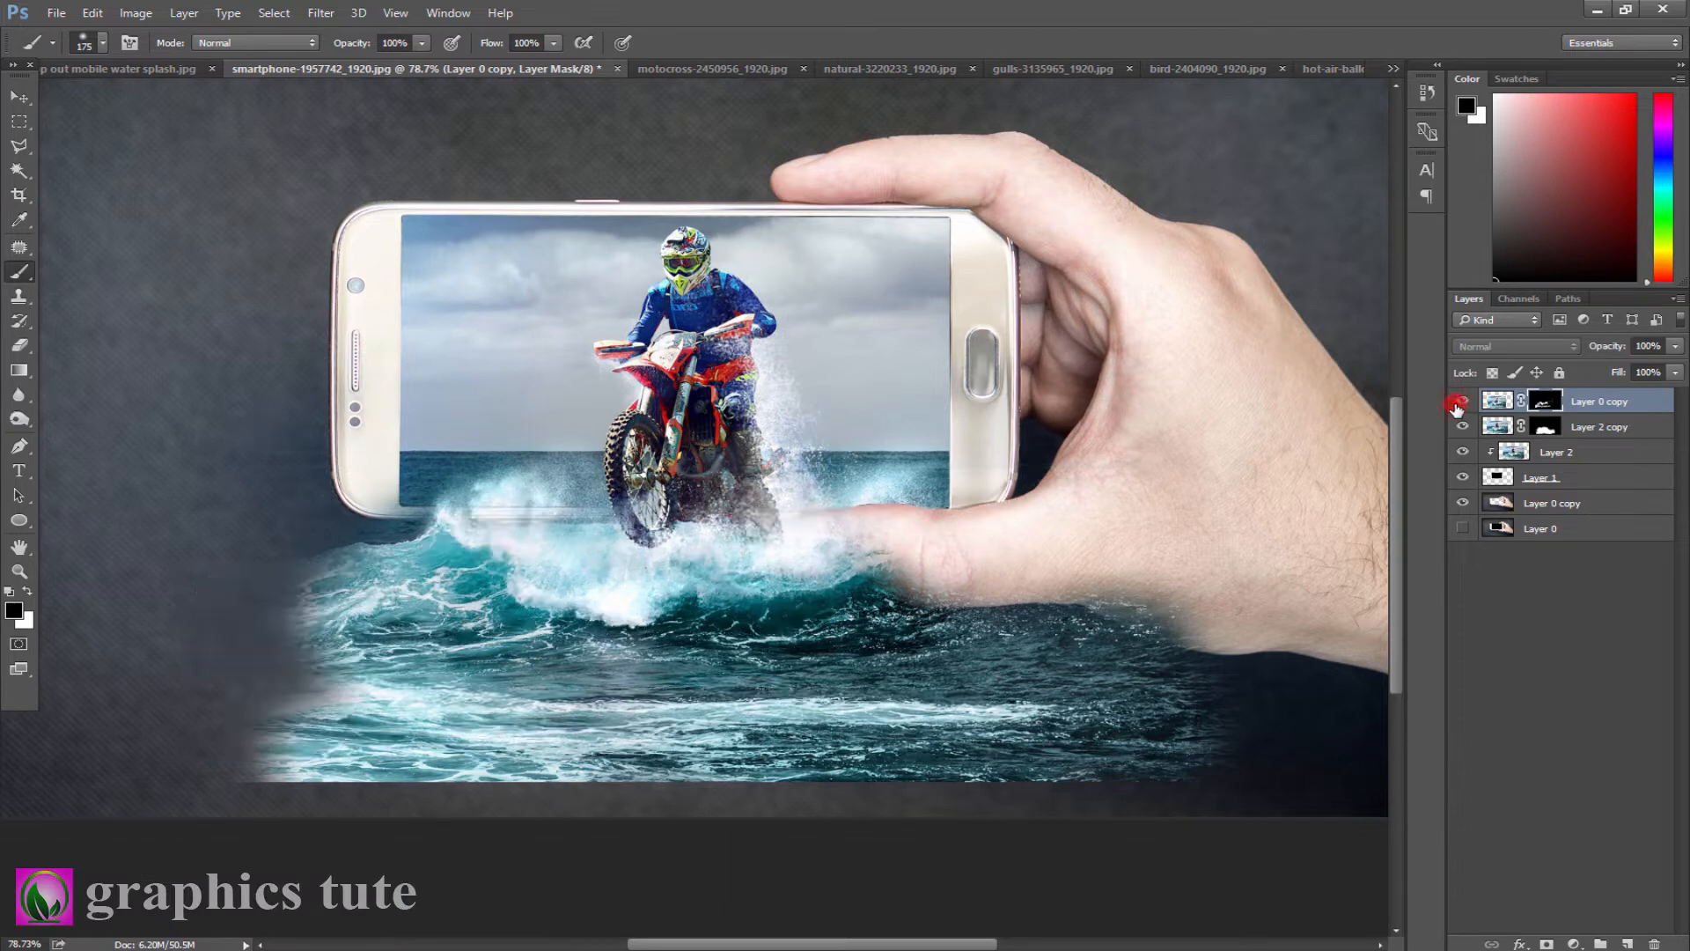
left_click(1457, 405)
mouse_move(186, 650)
left_mouse_down()
mouse_move(264, 634)
mouse_move(208, 710)
mouse_move(264, 775)
mouse_move(282, 722)
left_mouse_up()
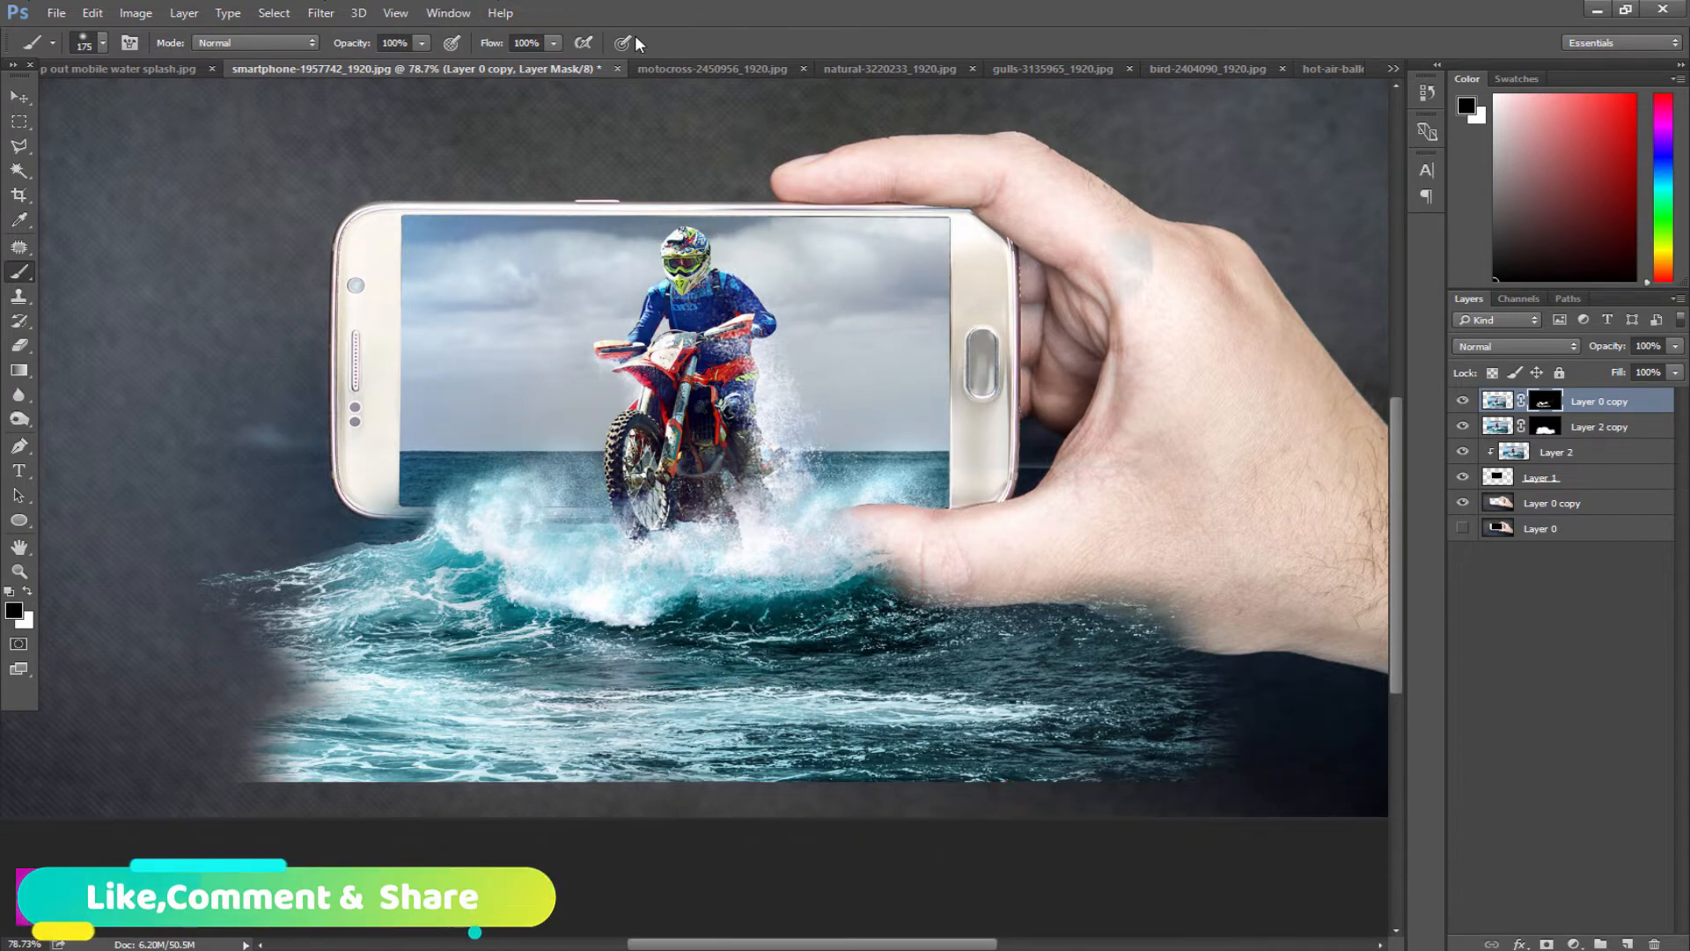
Step: In the motocross document, hide the masked Layer 0 copy and show the full Layer 0 image
left_click(669, 69)
left_click(1463, 401)
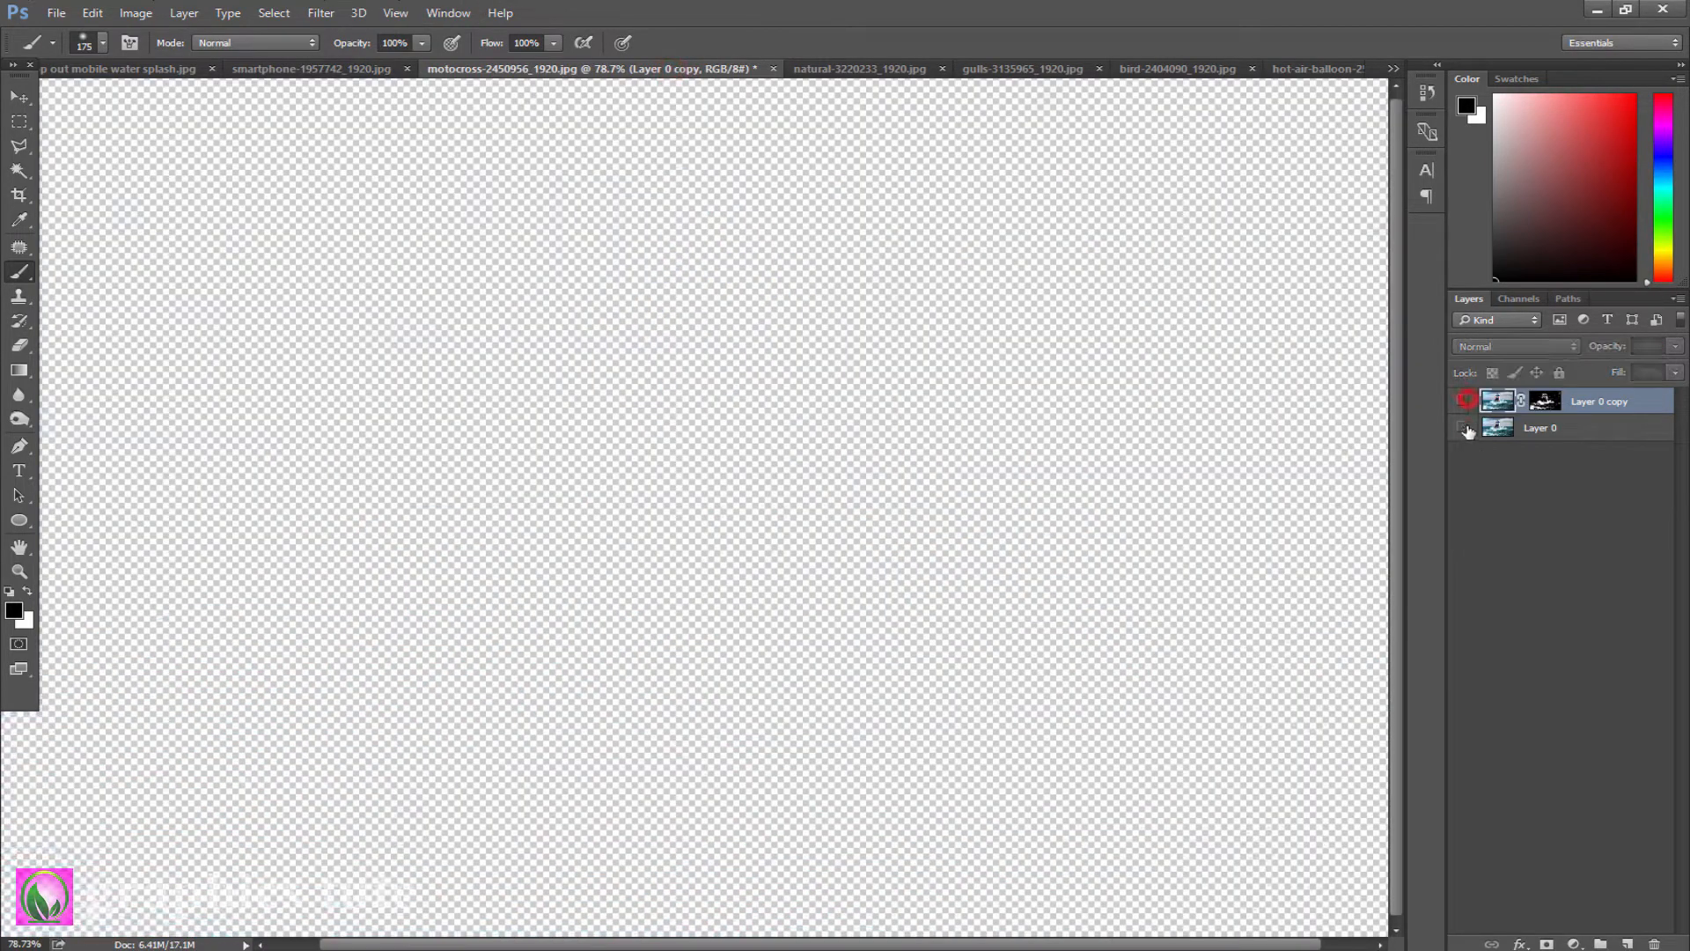
left_click(1463, 427)
left_click(741, 748)
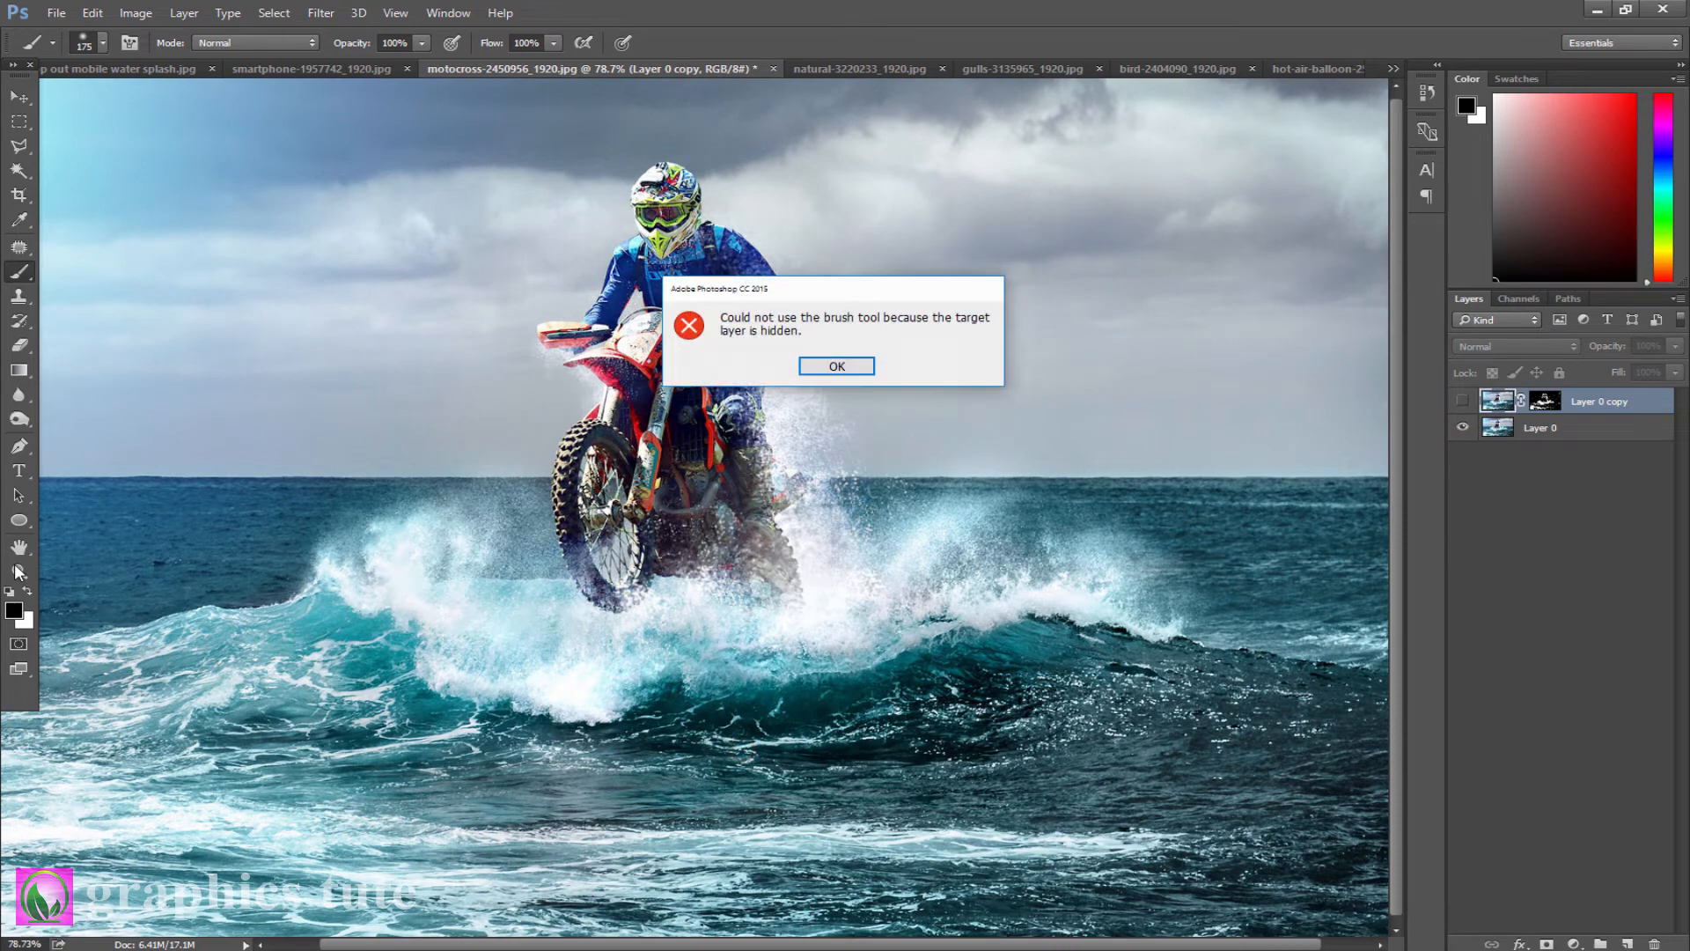
Step: Select a full-width strip of sea along the lower edge of the motocross image, ending just below the rider's wave
left_click(829, 368)
key("z")
left_click_drag(783, 555, 745, 480)
left_click(20, 121)
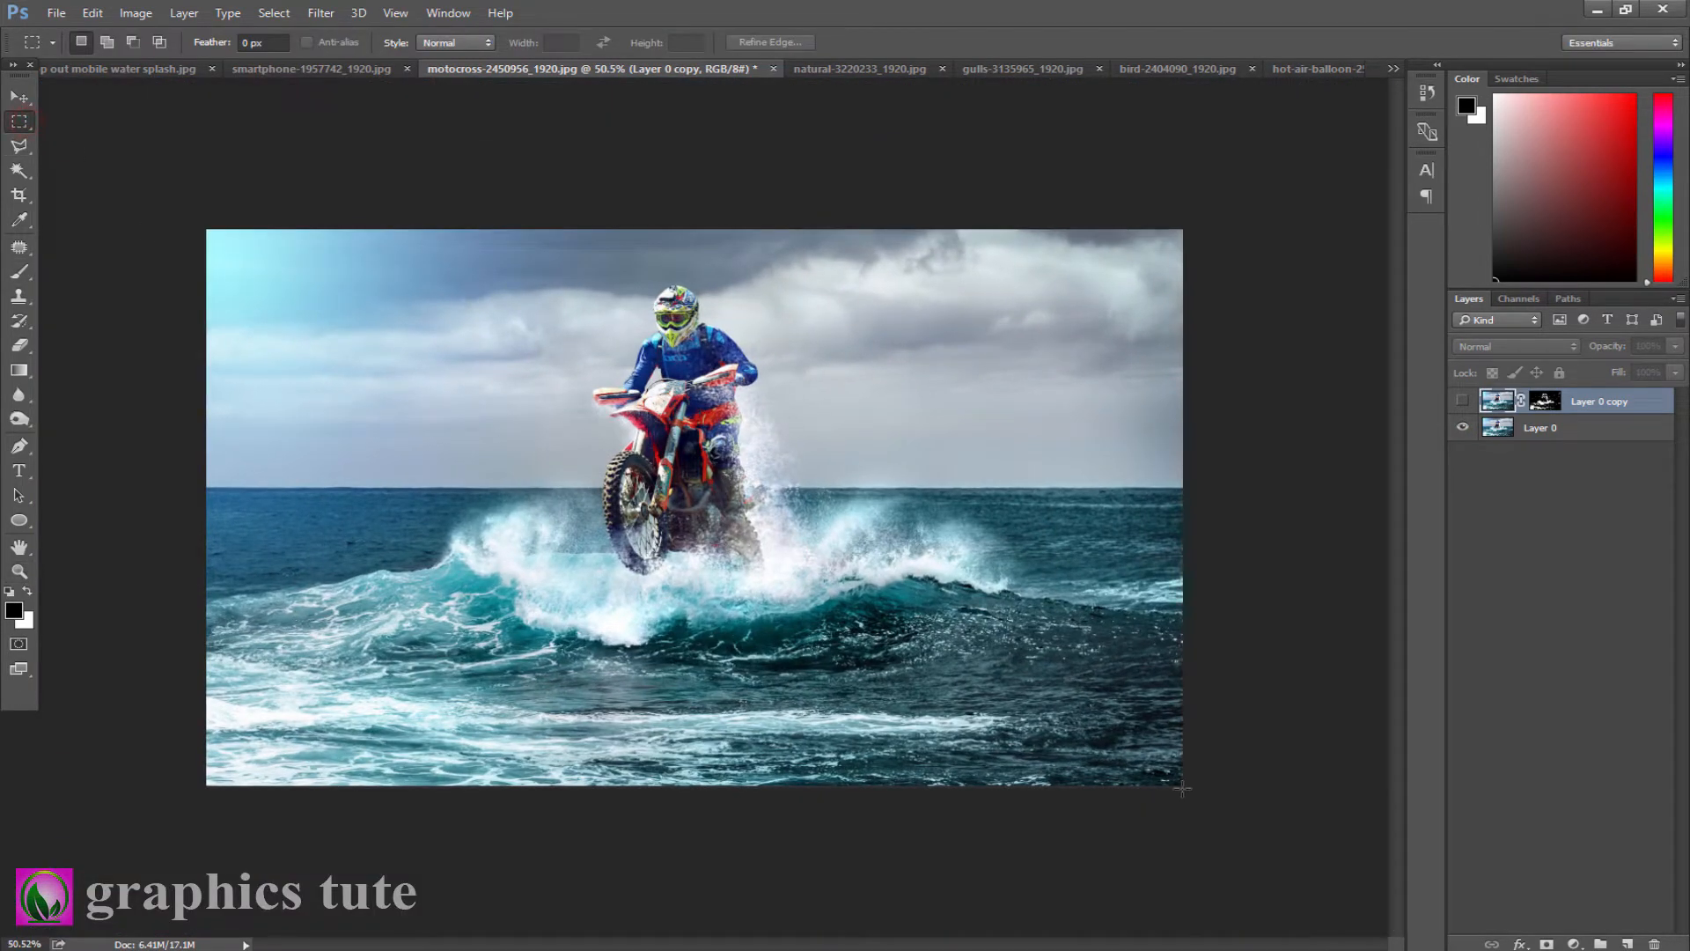
left_click_drag(1182, 788, 199, 625)
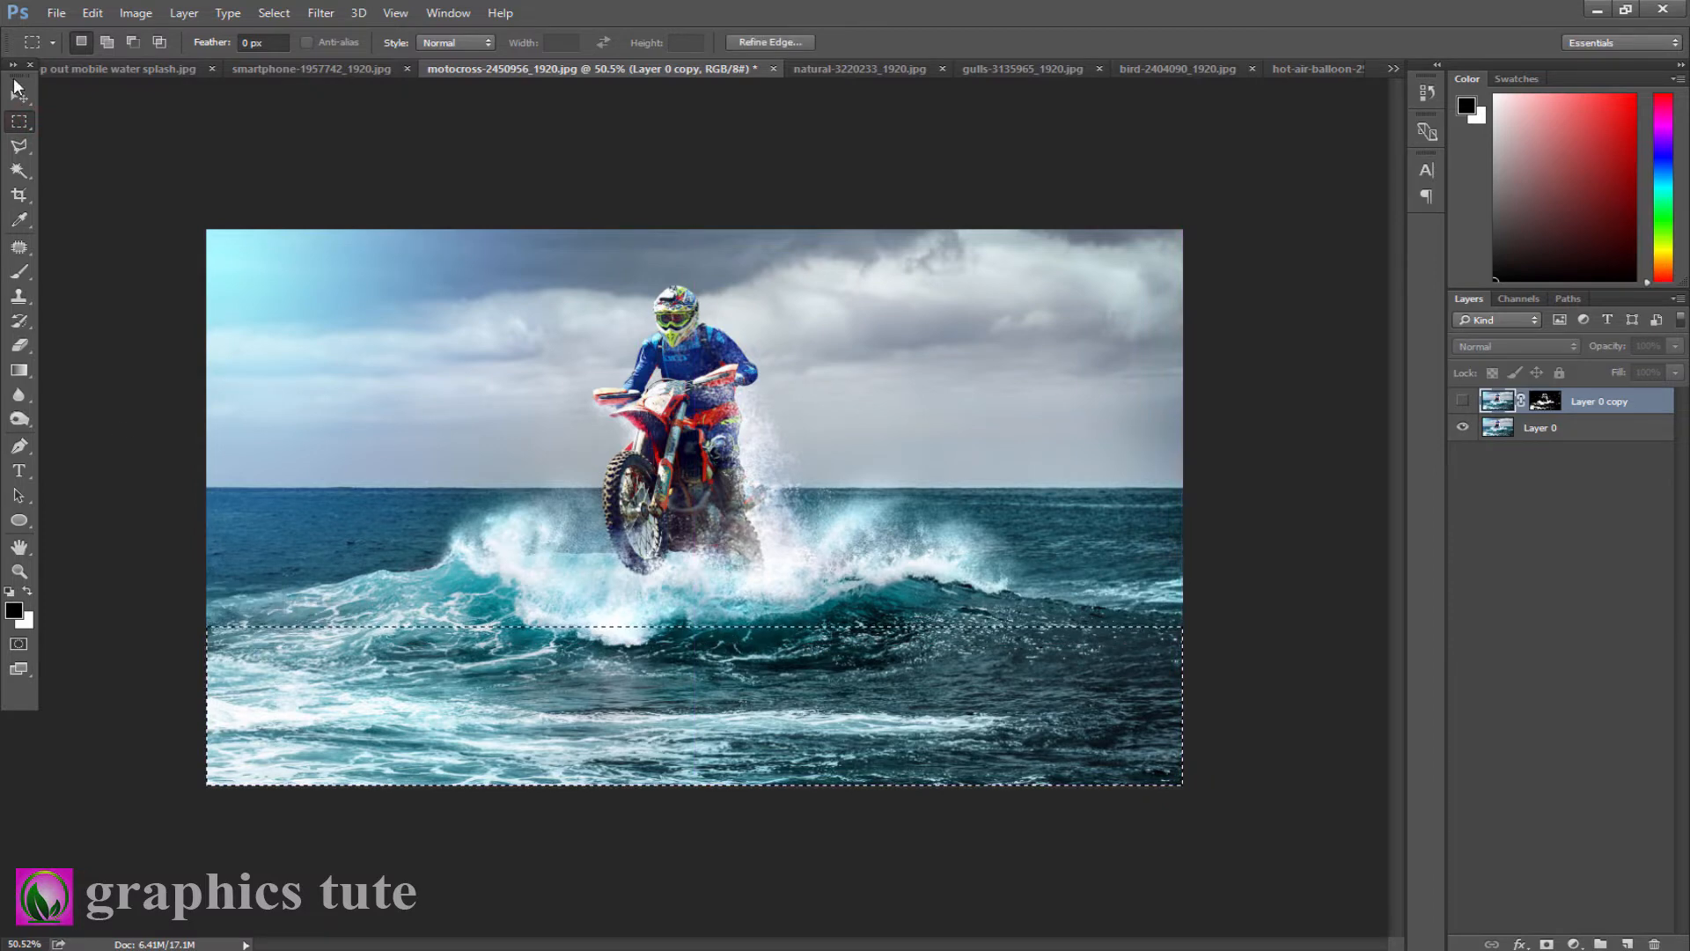
Step: Copy the selected sea strip from Layer 0 into the smartphone document and place it across the full width of the lower edge
left_click(18, 89)
left_click(480, 641)
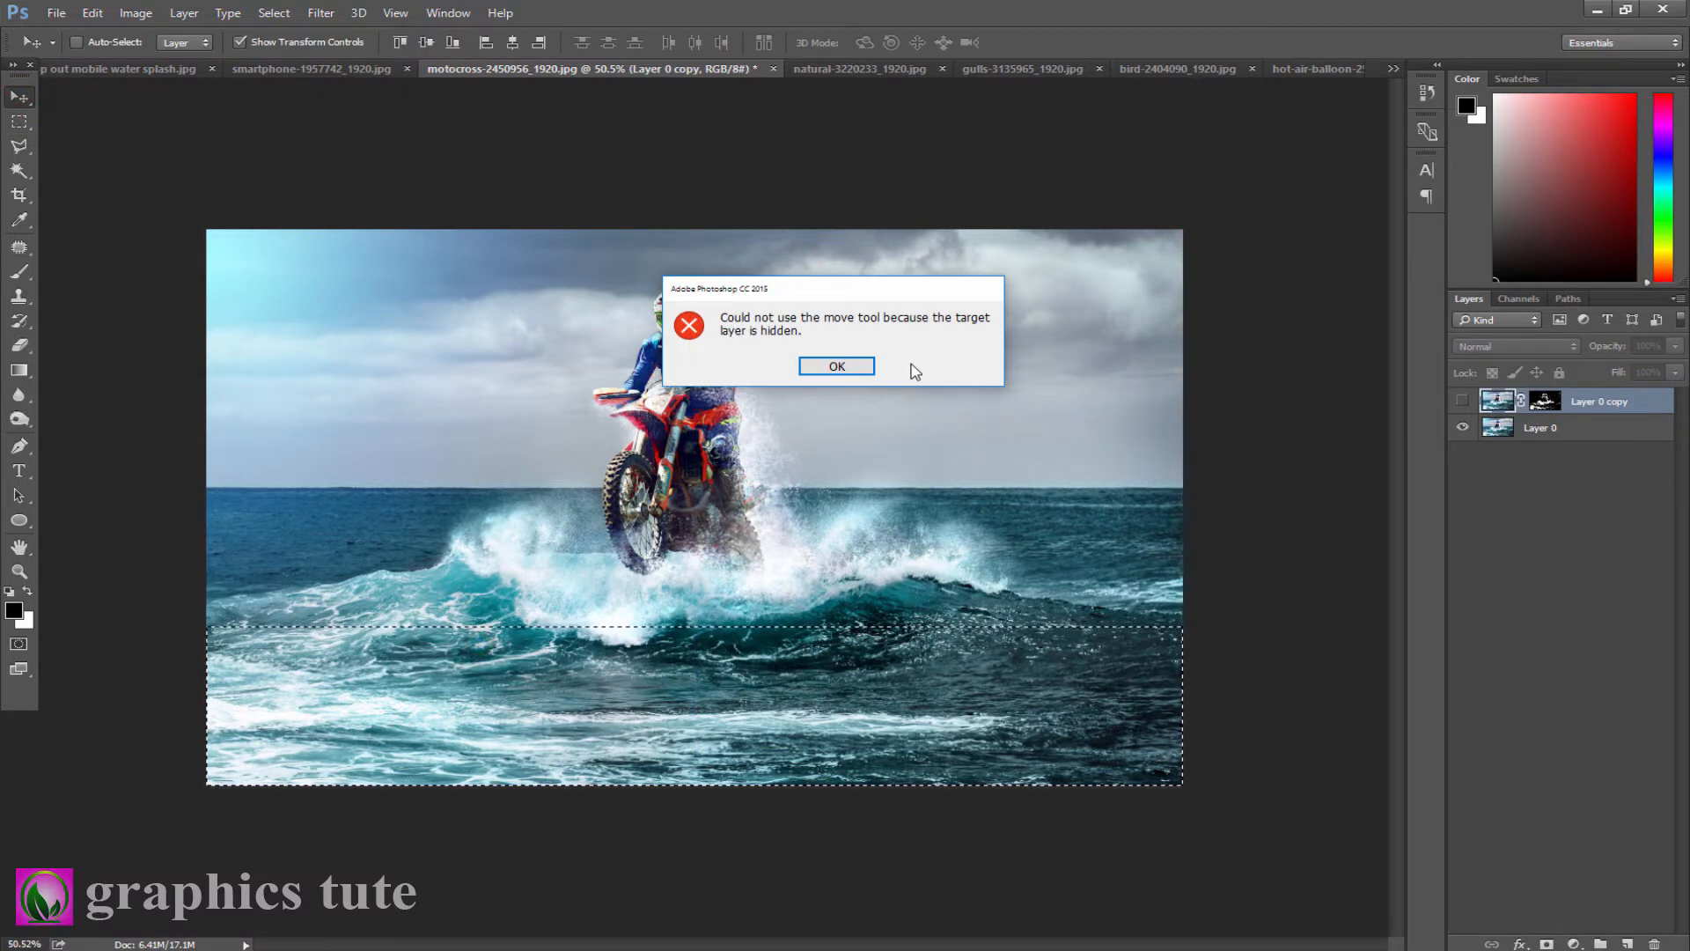
left_click(843, 367)
left_click(1580, 426)
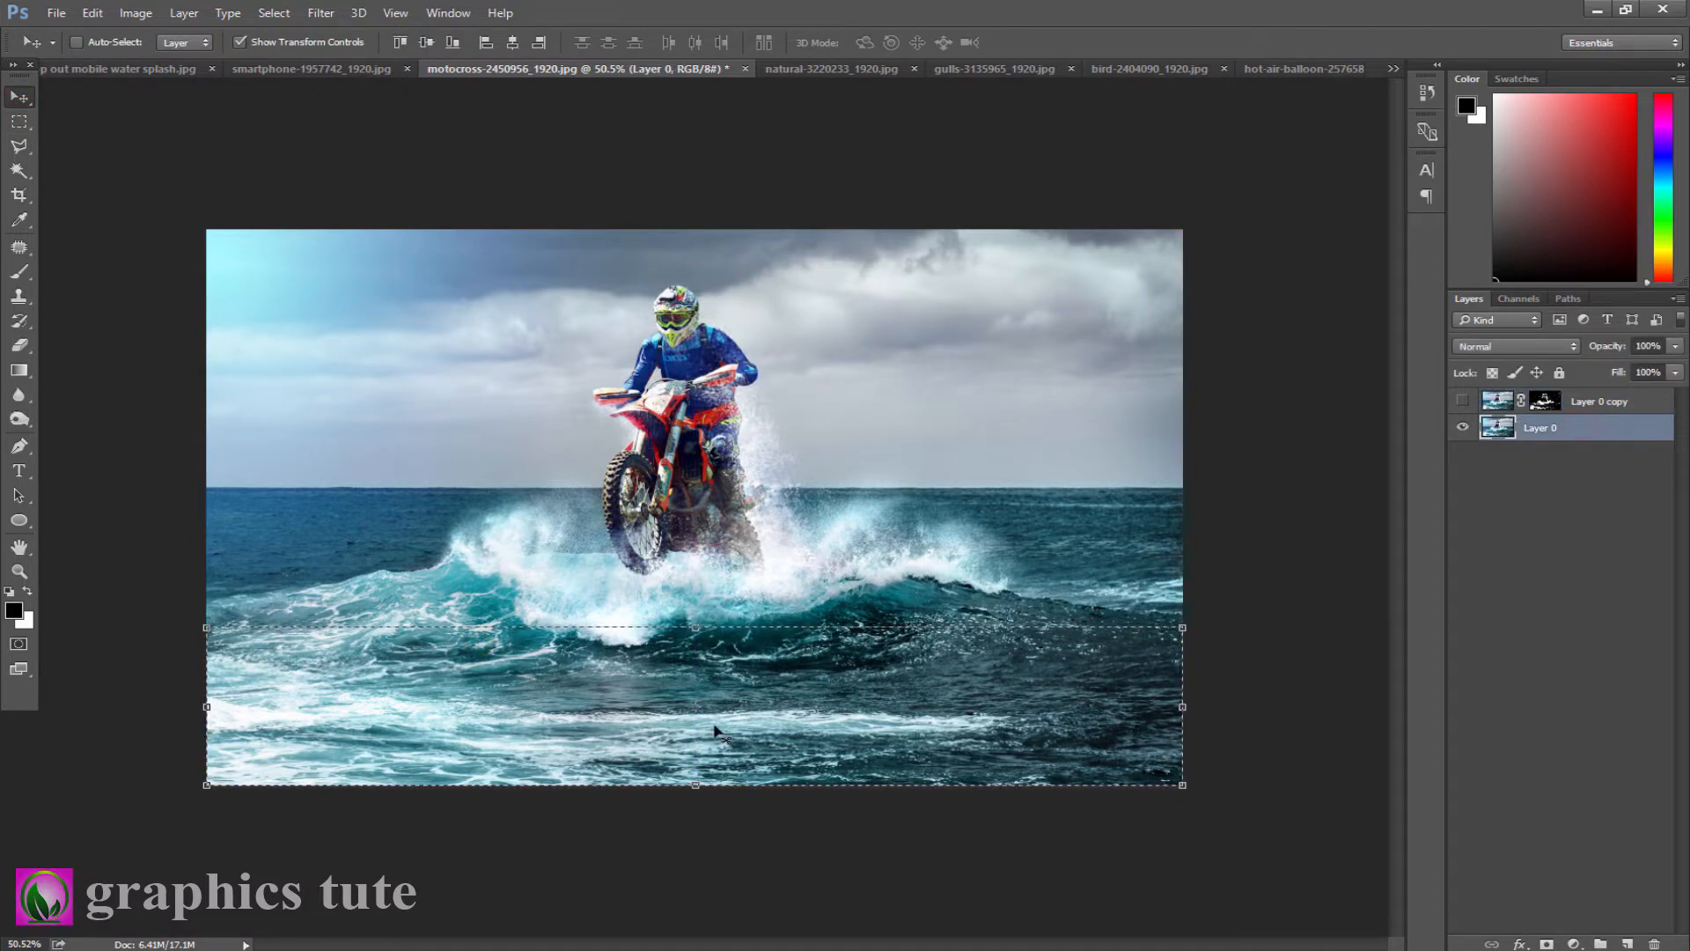
left_click_drag(718, 733, 796, 747)
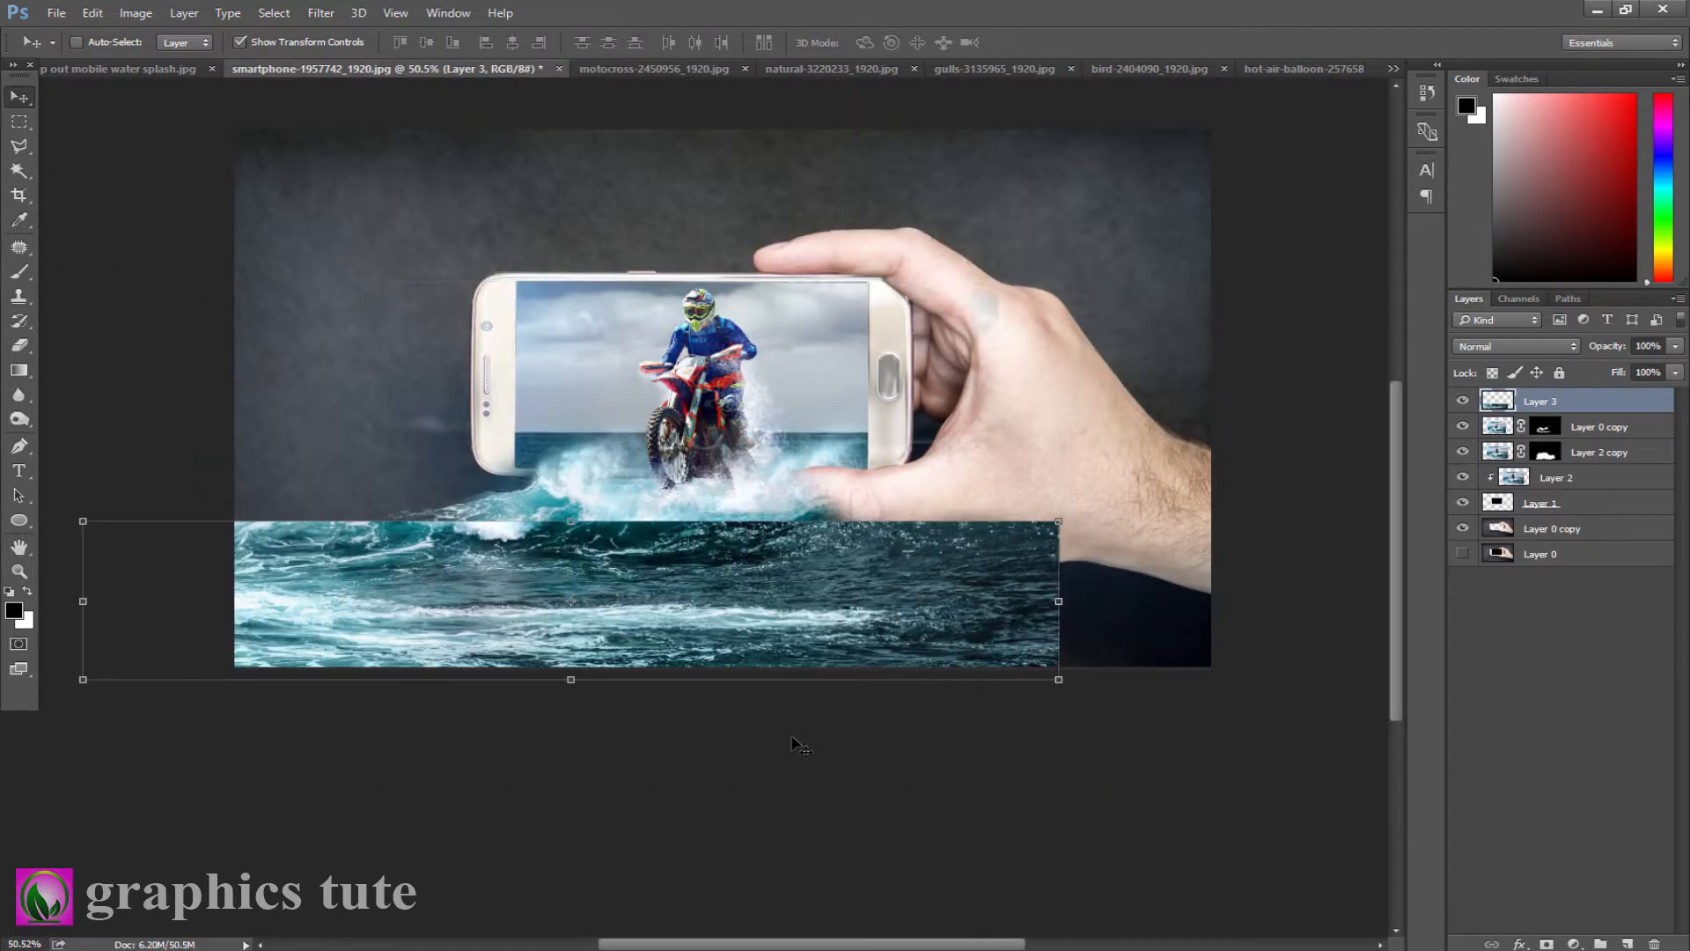
left_click_drag(817, 619, 968, 641)
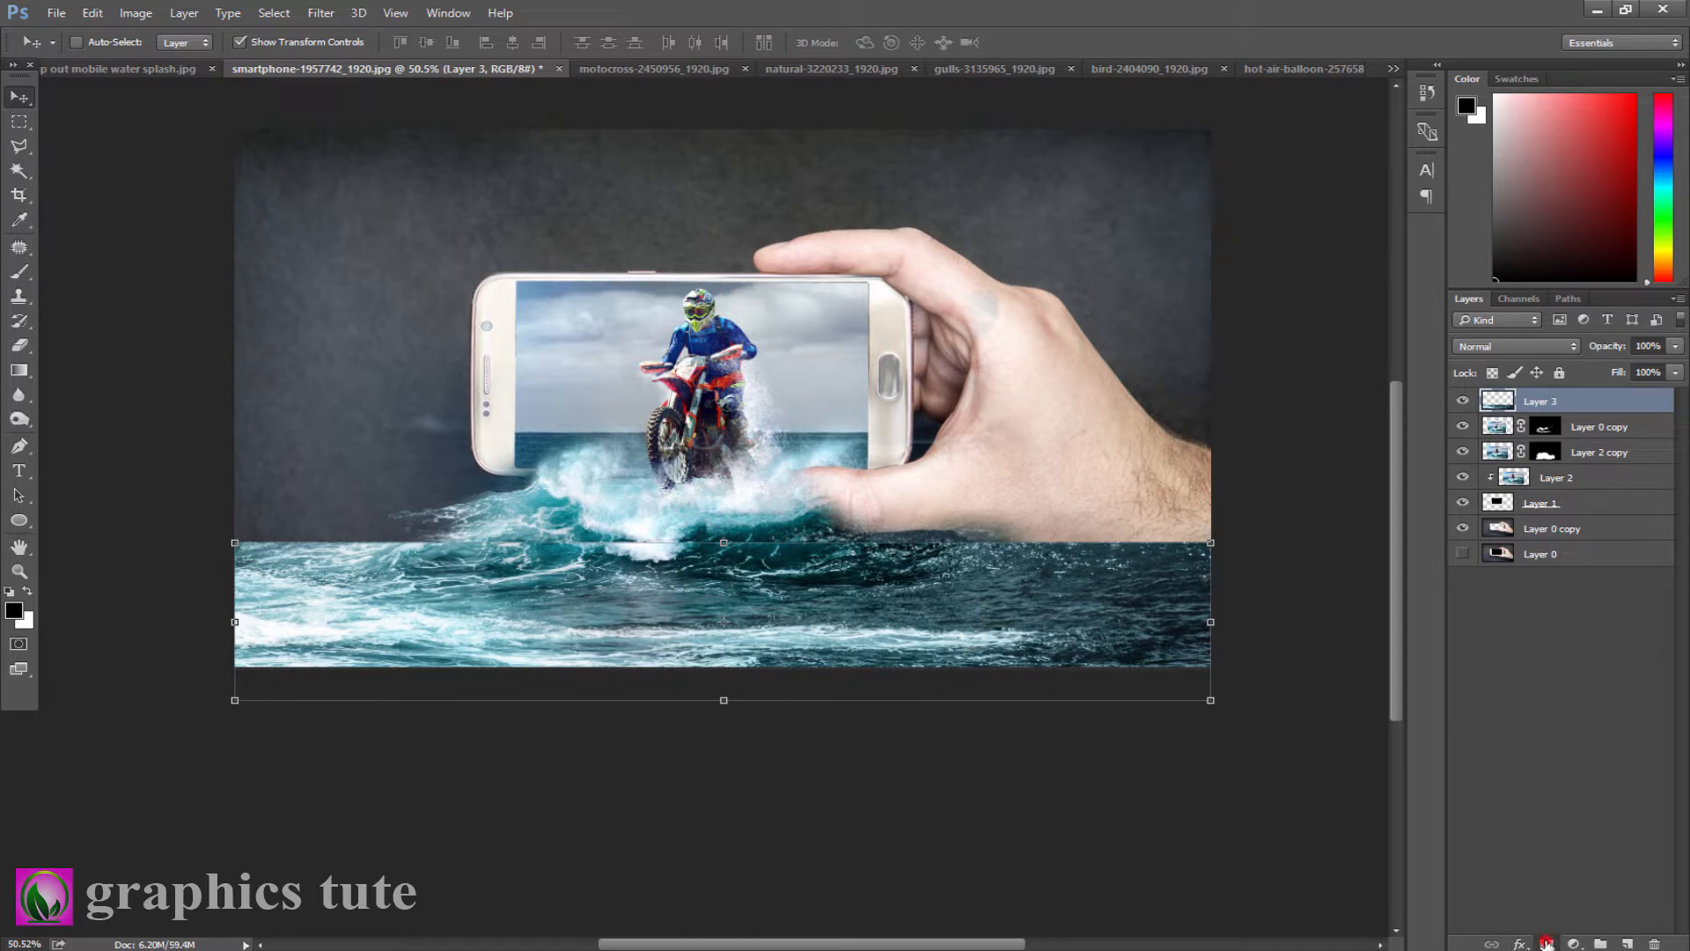
Step: Add a mask to Layer 3 and fade the sea strip's upper edge with a short vertical black-to-transparent gradient
left_click(1546, 944)
left_click(19, 369)
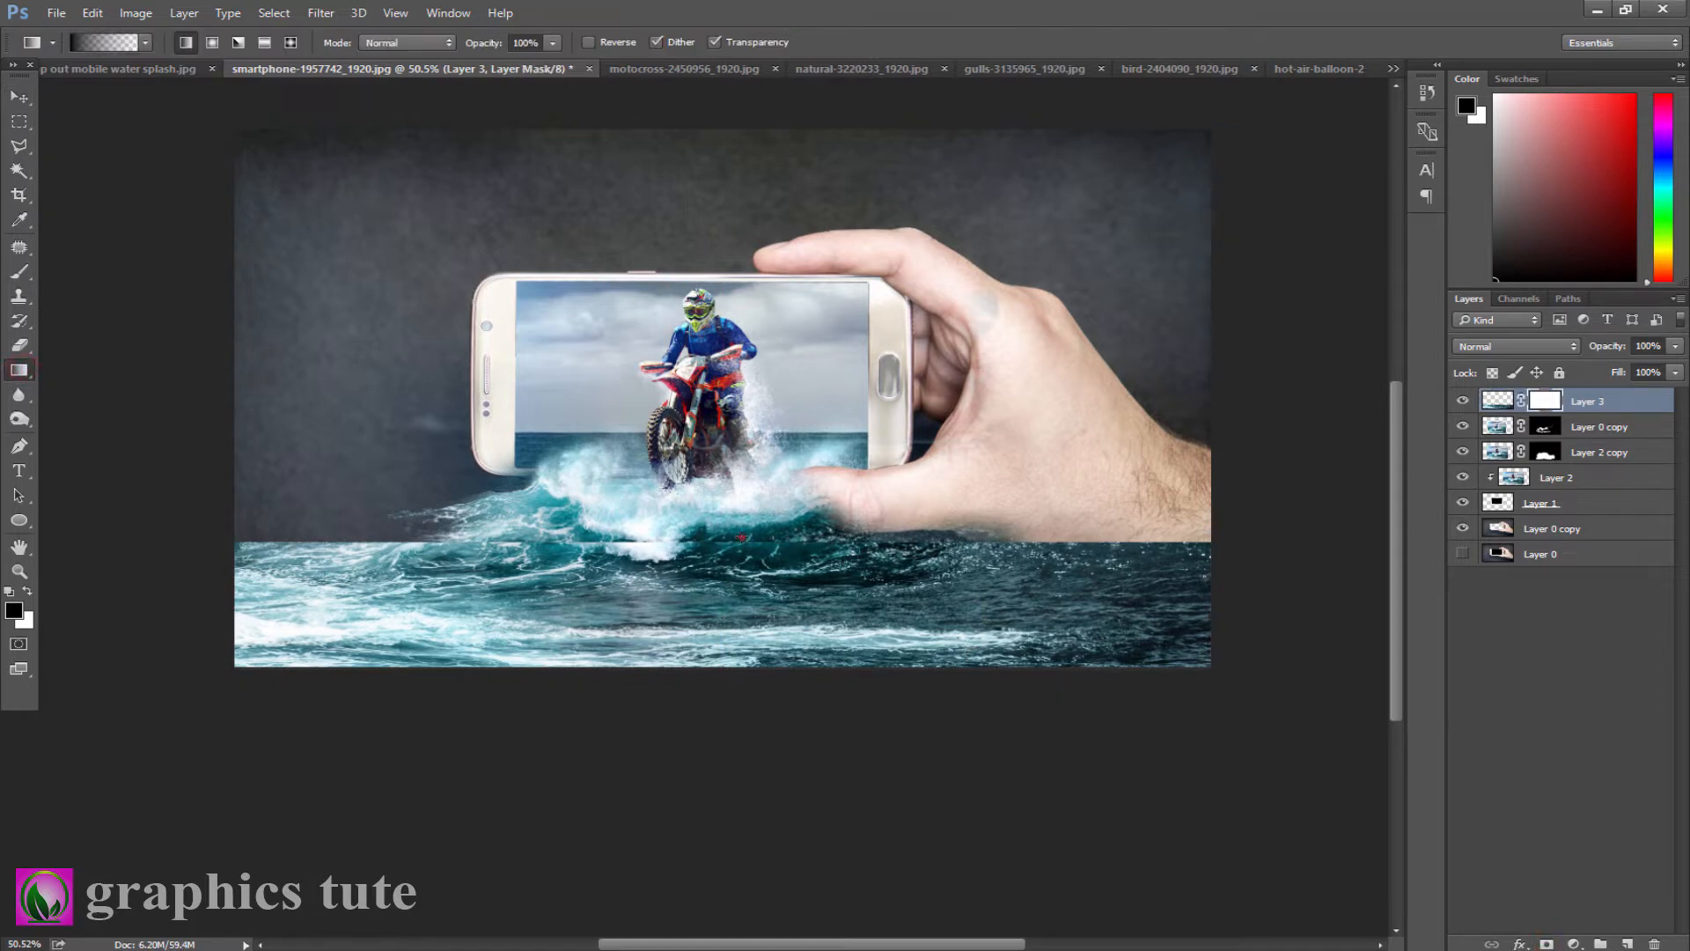
left_click_drag(741, 537, 743, 556)
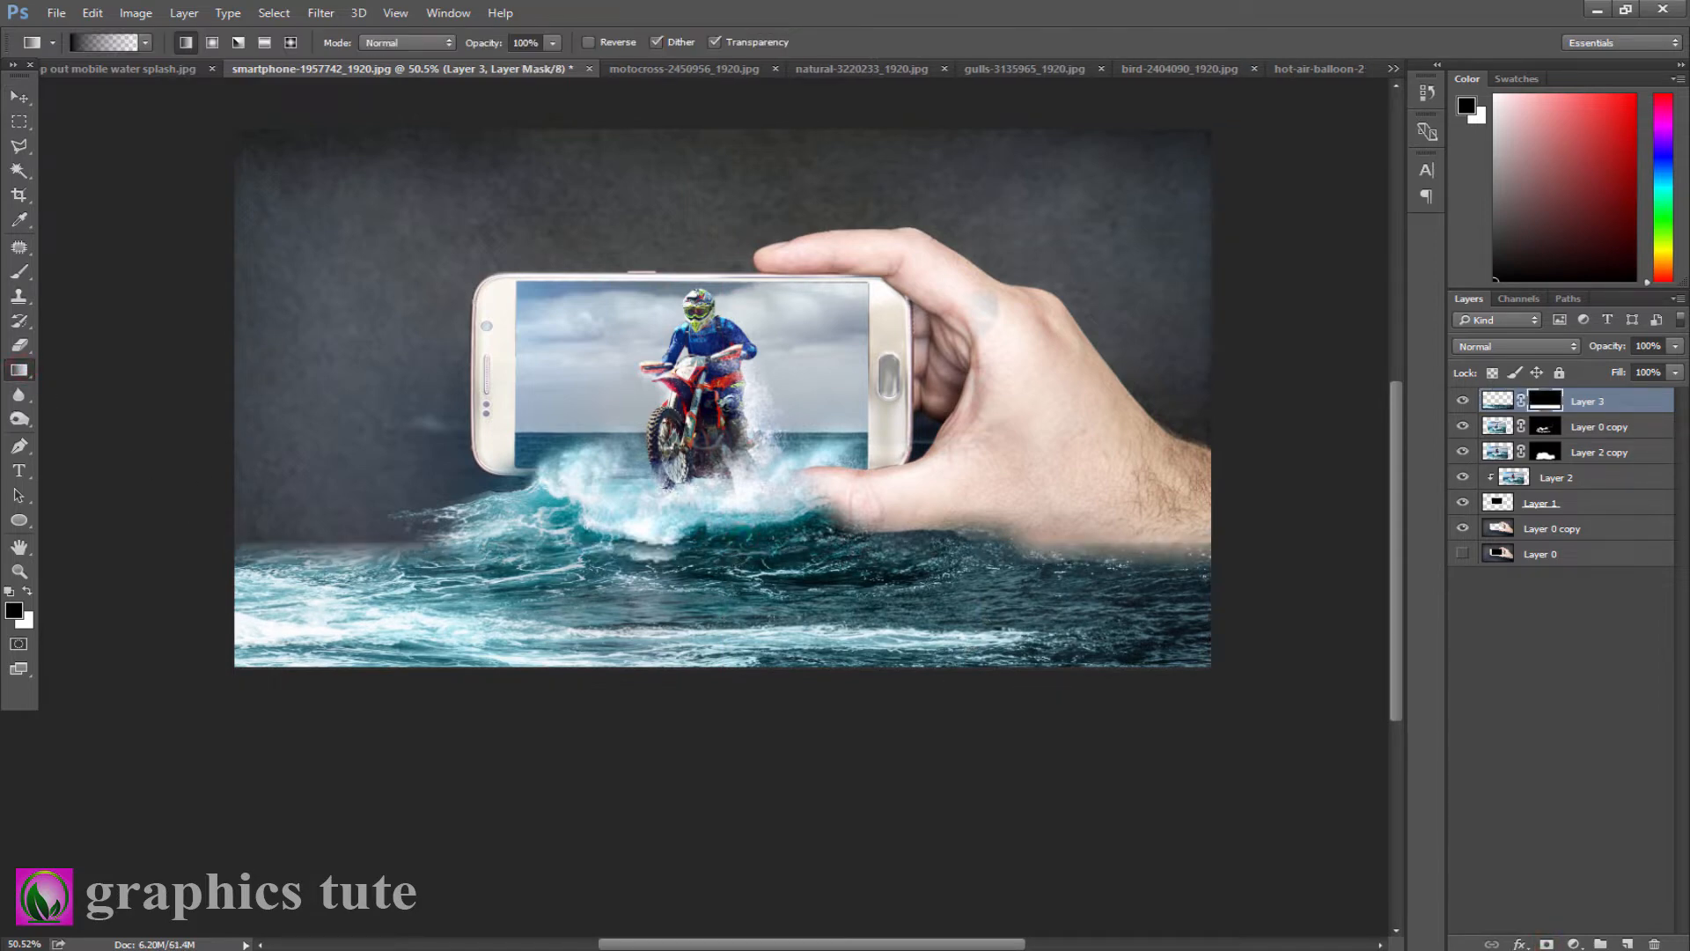
left_click_drag(1083, 537, 1084, 567)
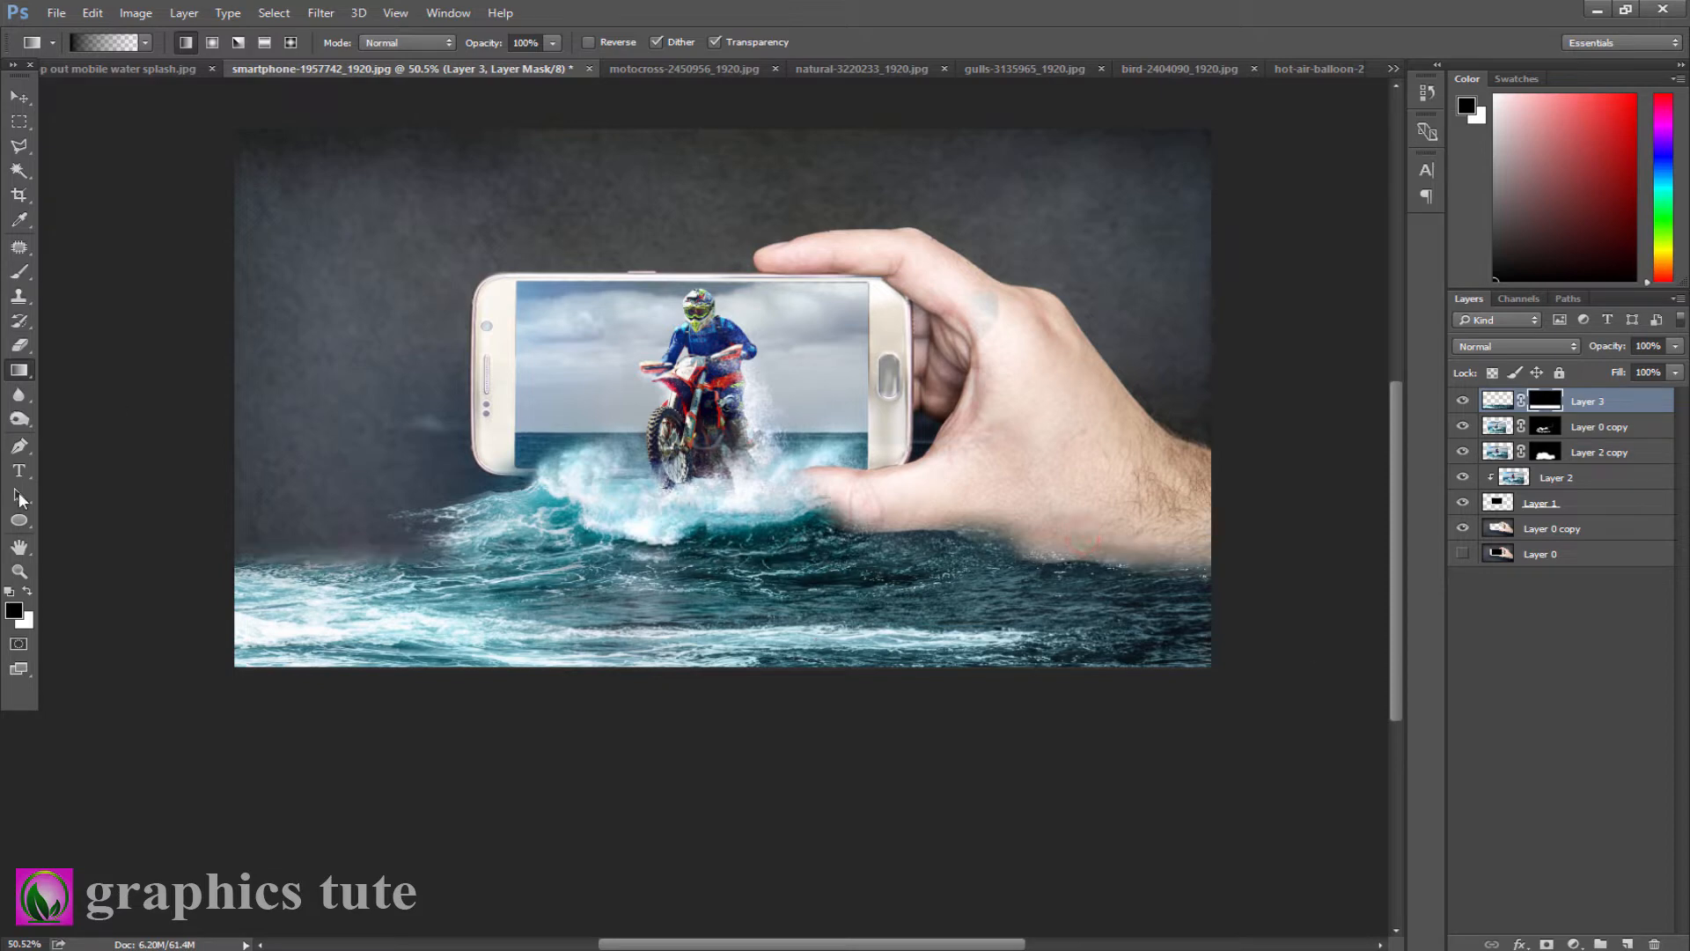
Step: Compare the image with Layer 0 copy hidden and shown to check what it adds to the splash
left_click(19, 572)
left_click_drag(645, 615, 668, 616)
left_click(1542, 431)
left_click(1462, 428)
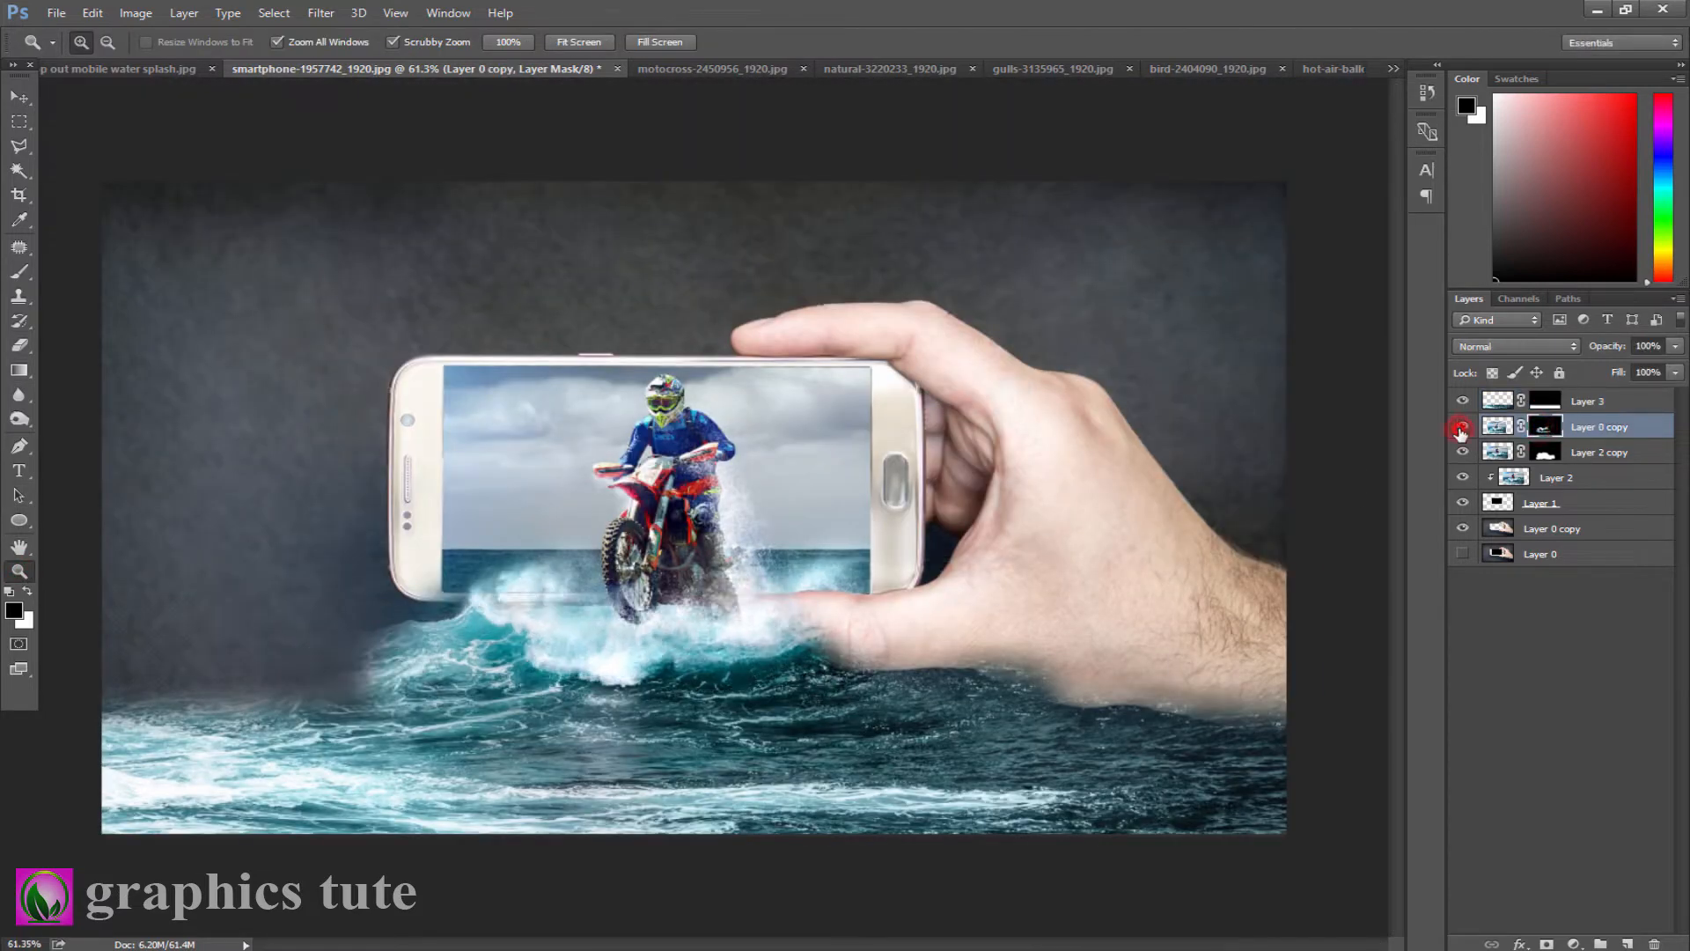
left_click(1462, 428)
left_click(1462, 428)
left_click(1463, 430)
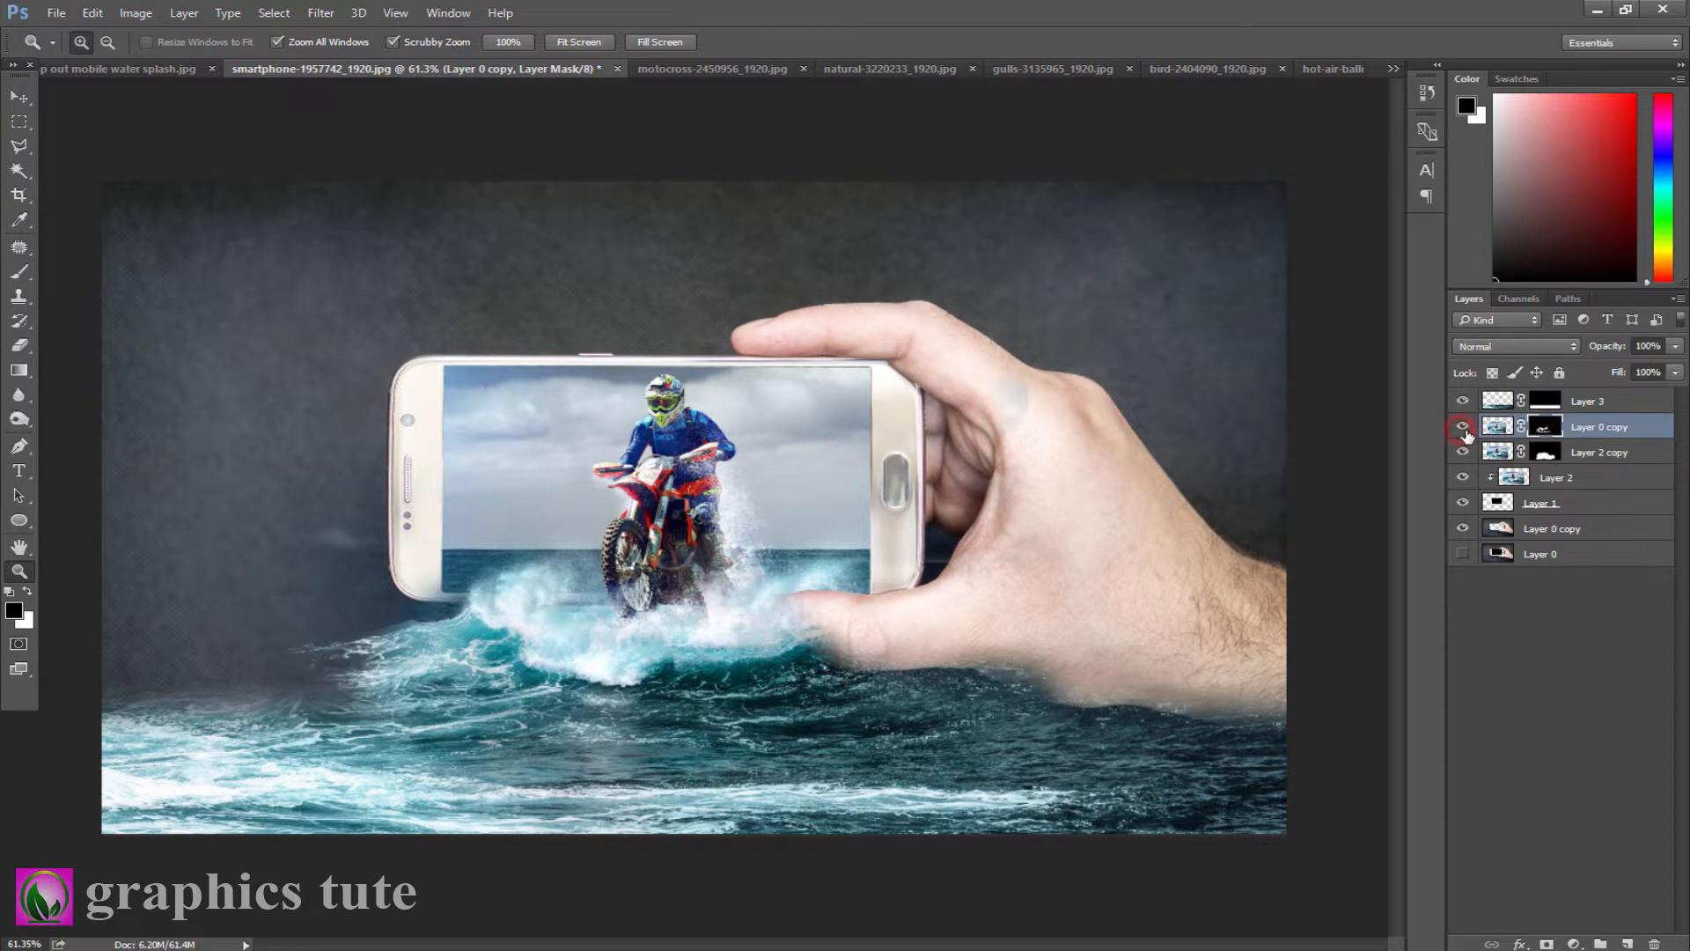
Step: Paint on Layer 2 copy's mask to adjust how the wave's left end blends into the sea and dark background
left_click(1543, 455)
left_click(19, 273)
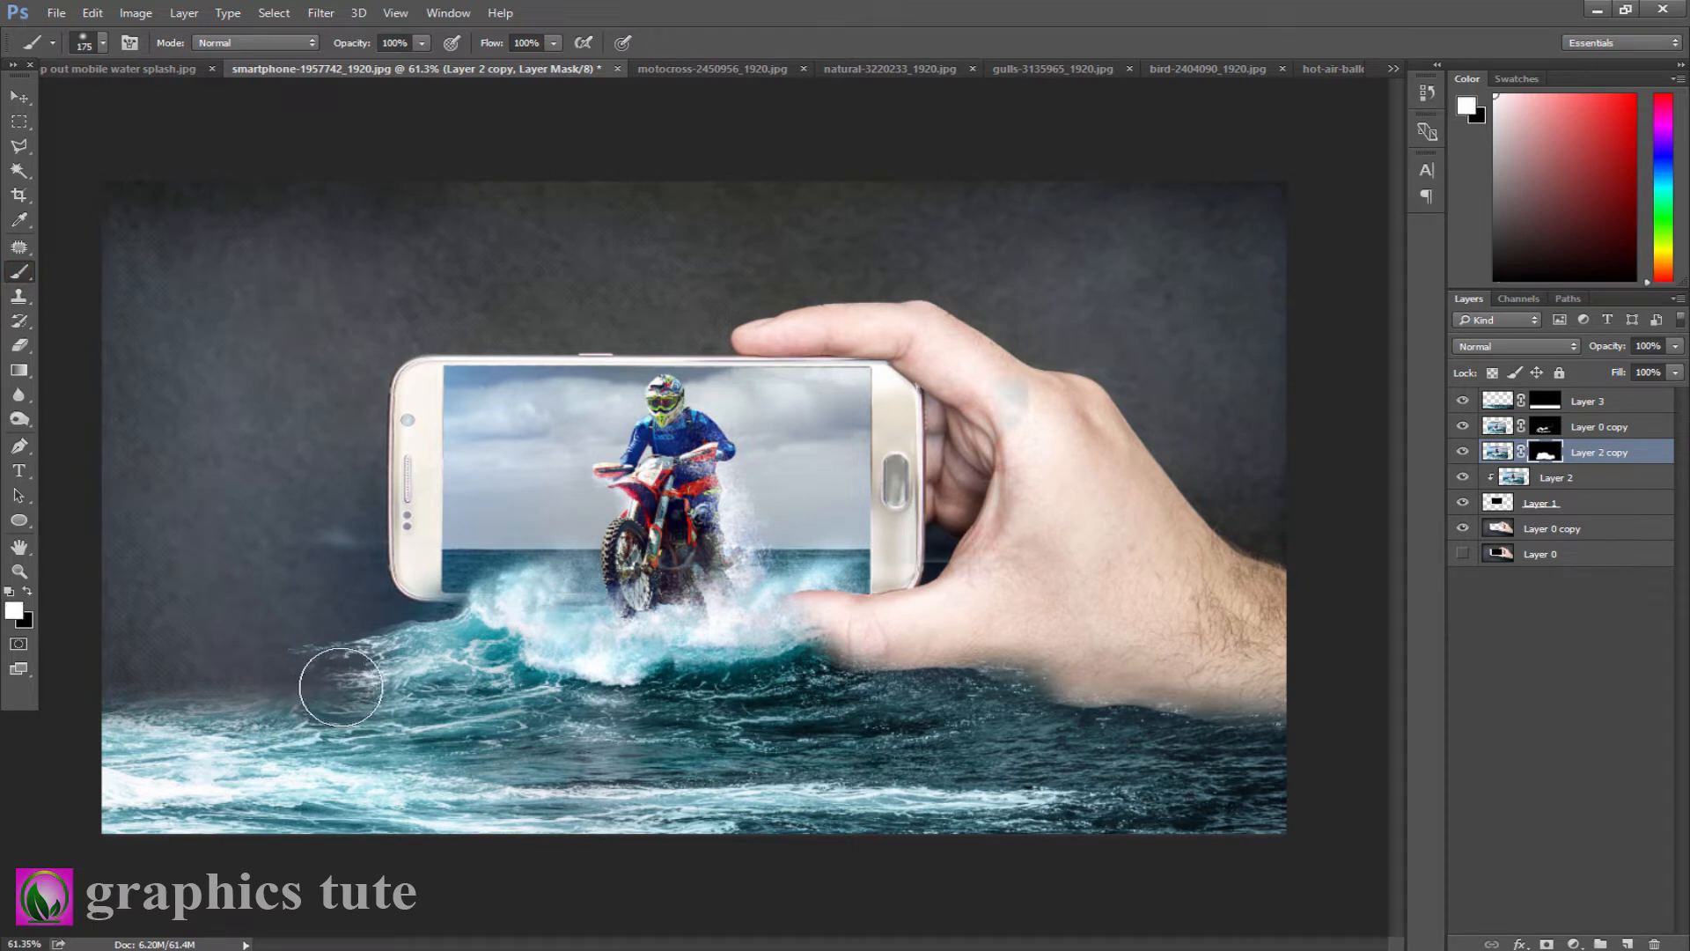
mouse_move(340, 687)
left_mouse_down()
mouse_move(250, 696)
mouse_move(369, 674)
left_mouse_up()
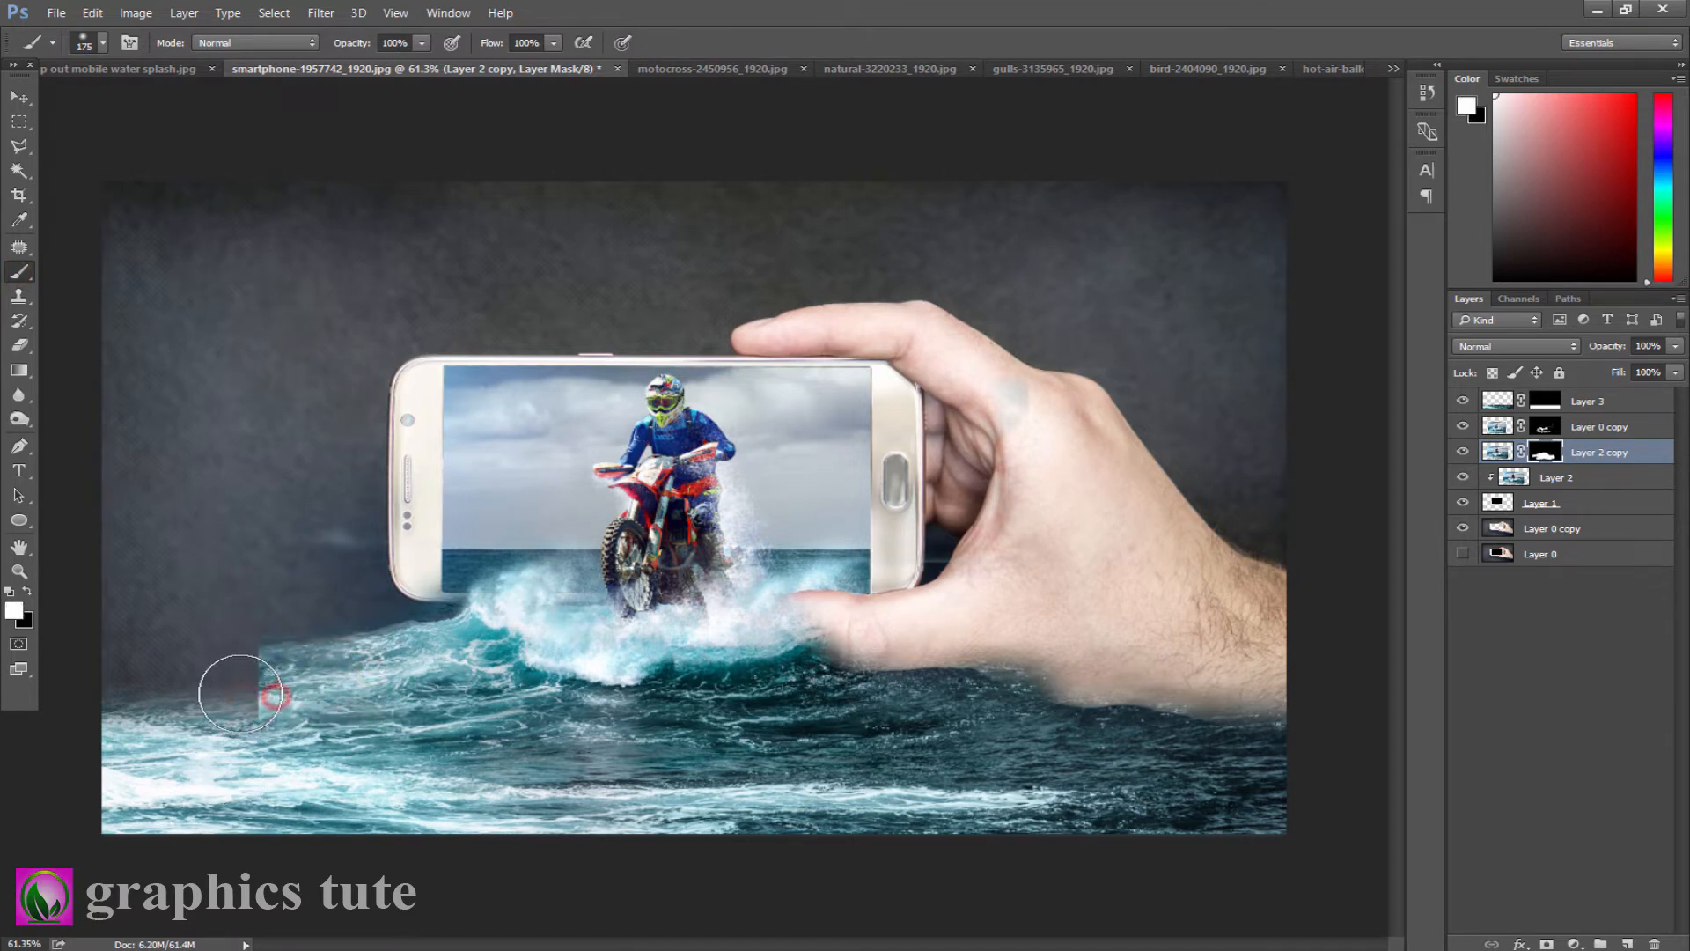
mouse_move(261, 701)
left_mouse_down()
mouse_move(238, 690)
mouse_move(328, 615)
mouse_move(169, 684)
left_mouse_up()
Step: Stretch Layer 3's sea strip upward to 107.21% of its height and apply the transformation
left_click(1584, 402)
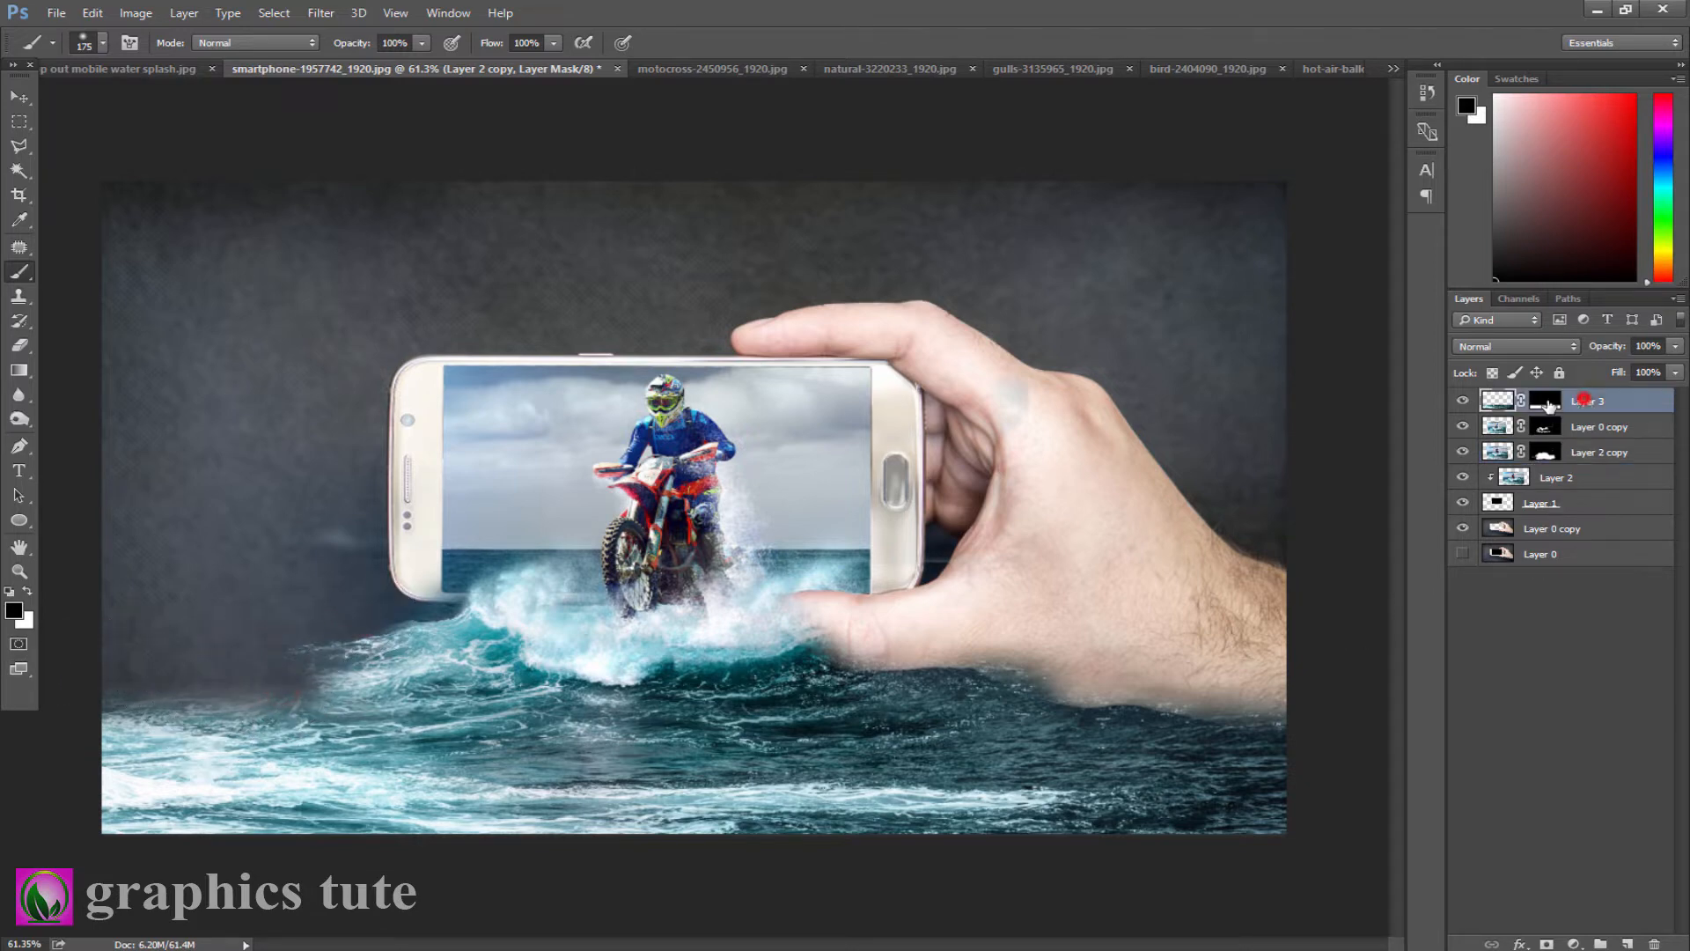
left_click(14, 89)
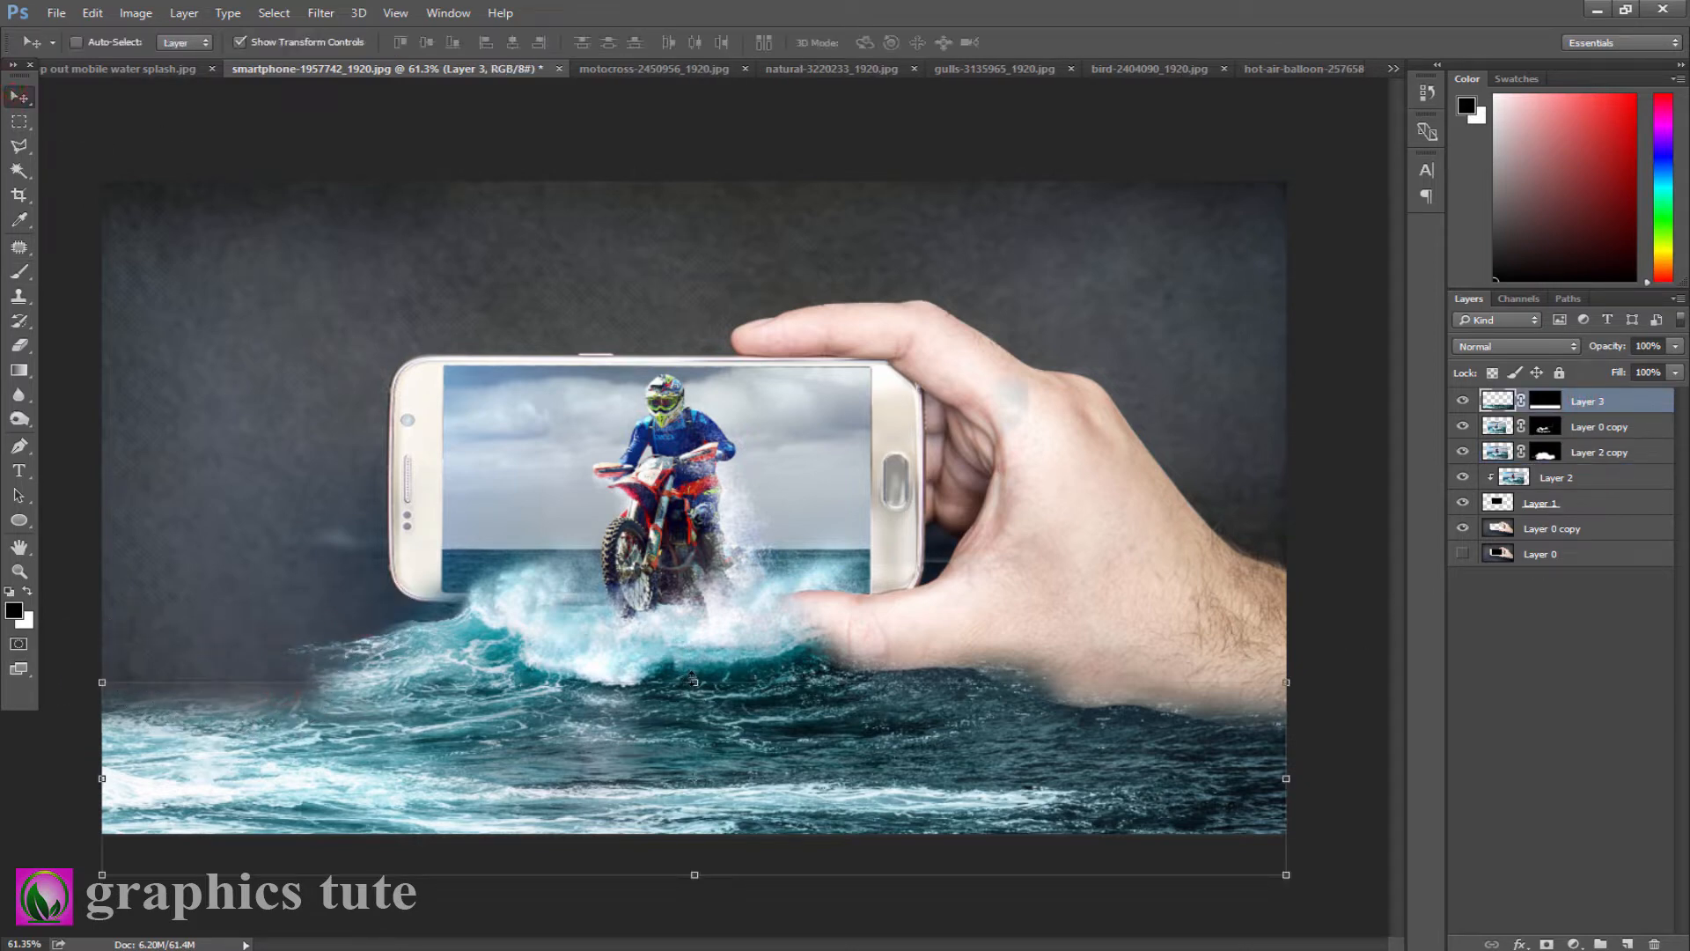
left_click_drag(693, 679, 702, 667)
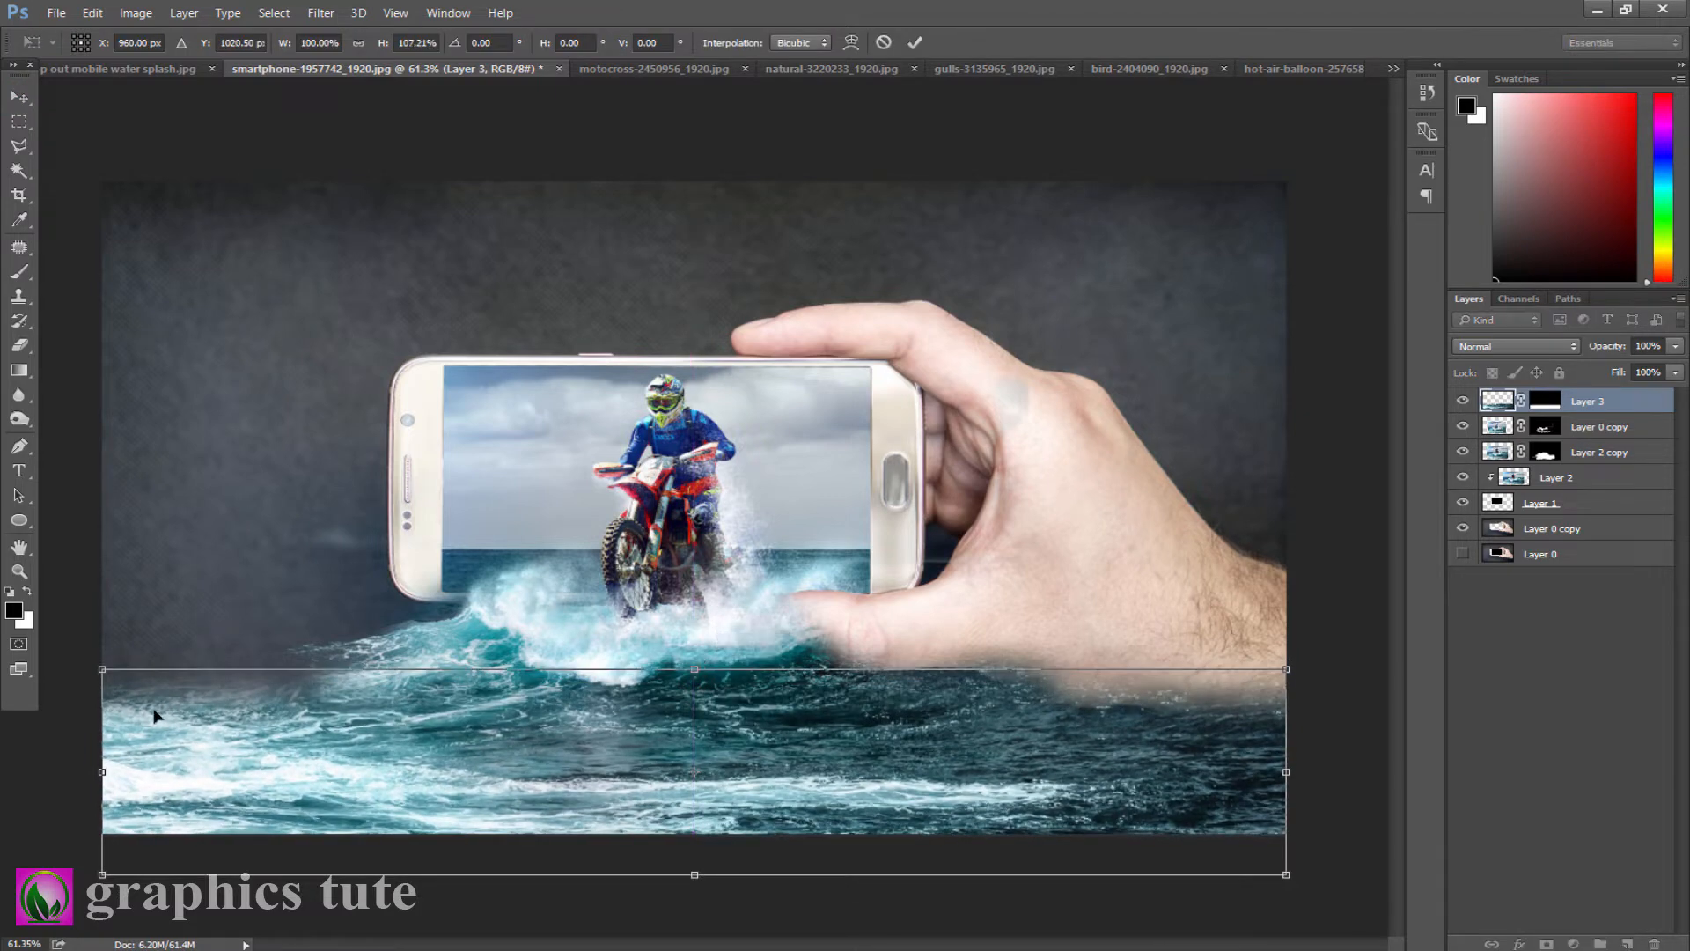
left_click(915, 44)
Step: Compare Layer 2 copy hidden and shown, and paint black on its mask along the hand's lower edge and the phone's lower left corner
left_click(1547, 452)
left_click(1464, 452)
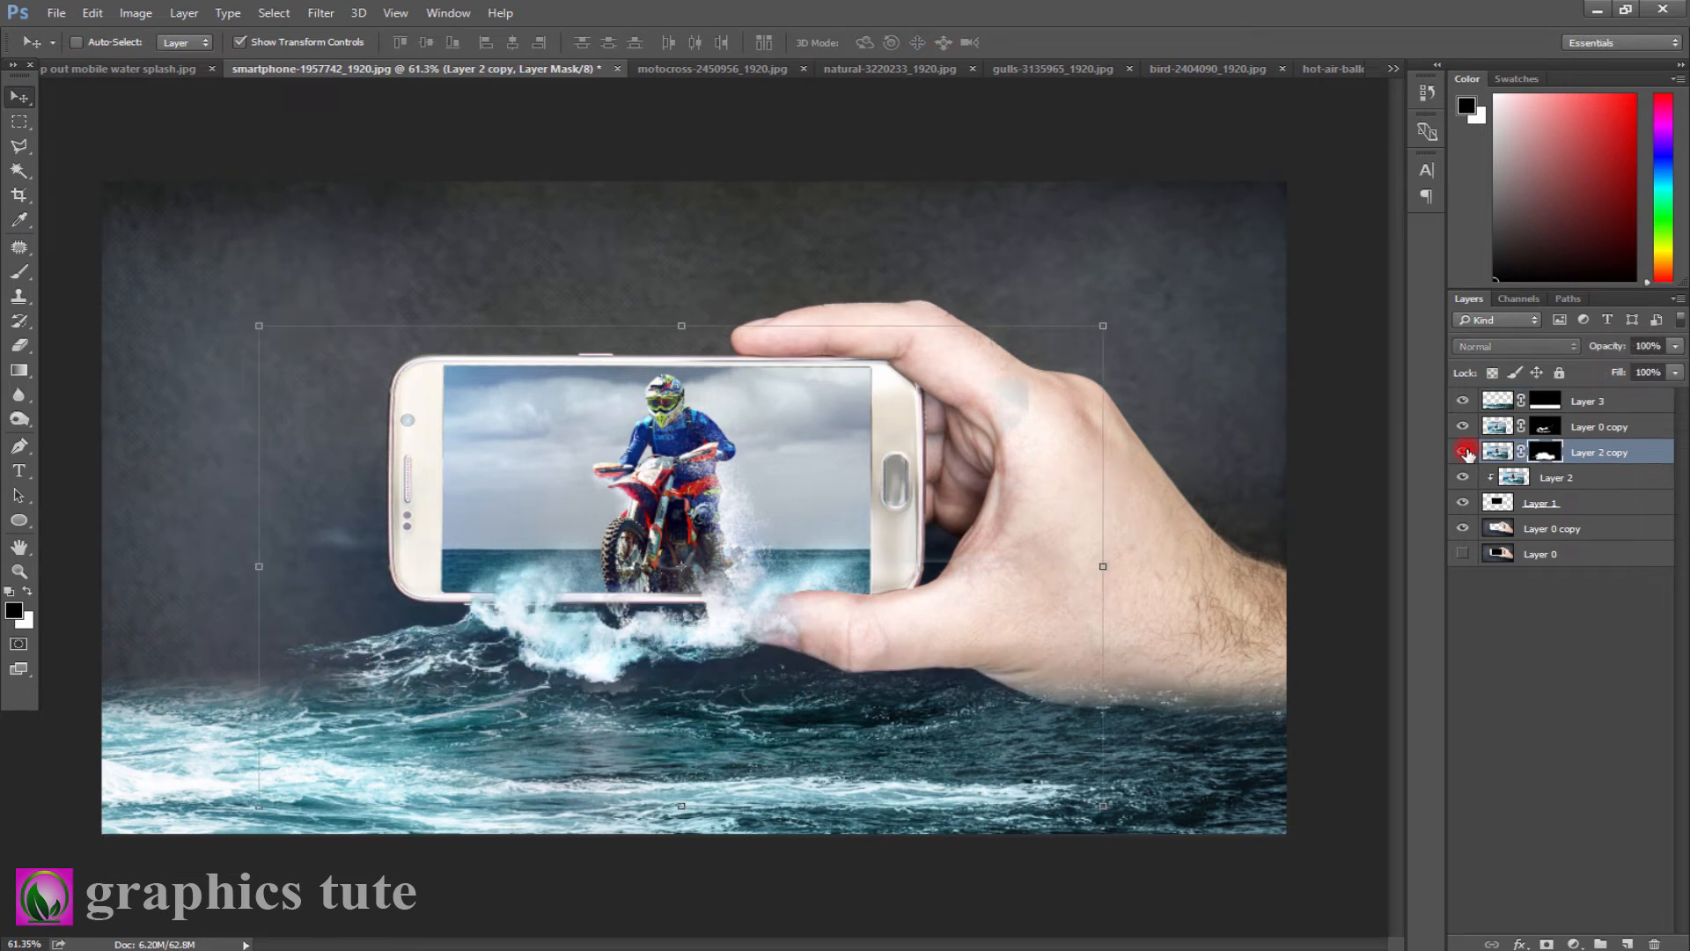
left_click(1465, 453)
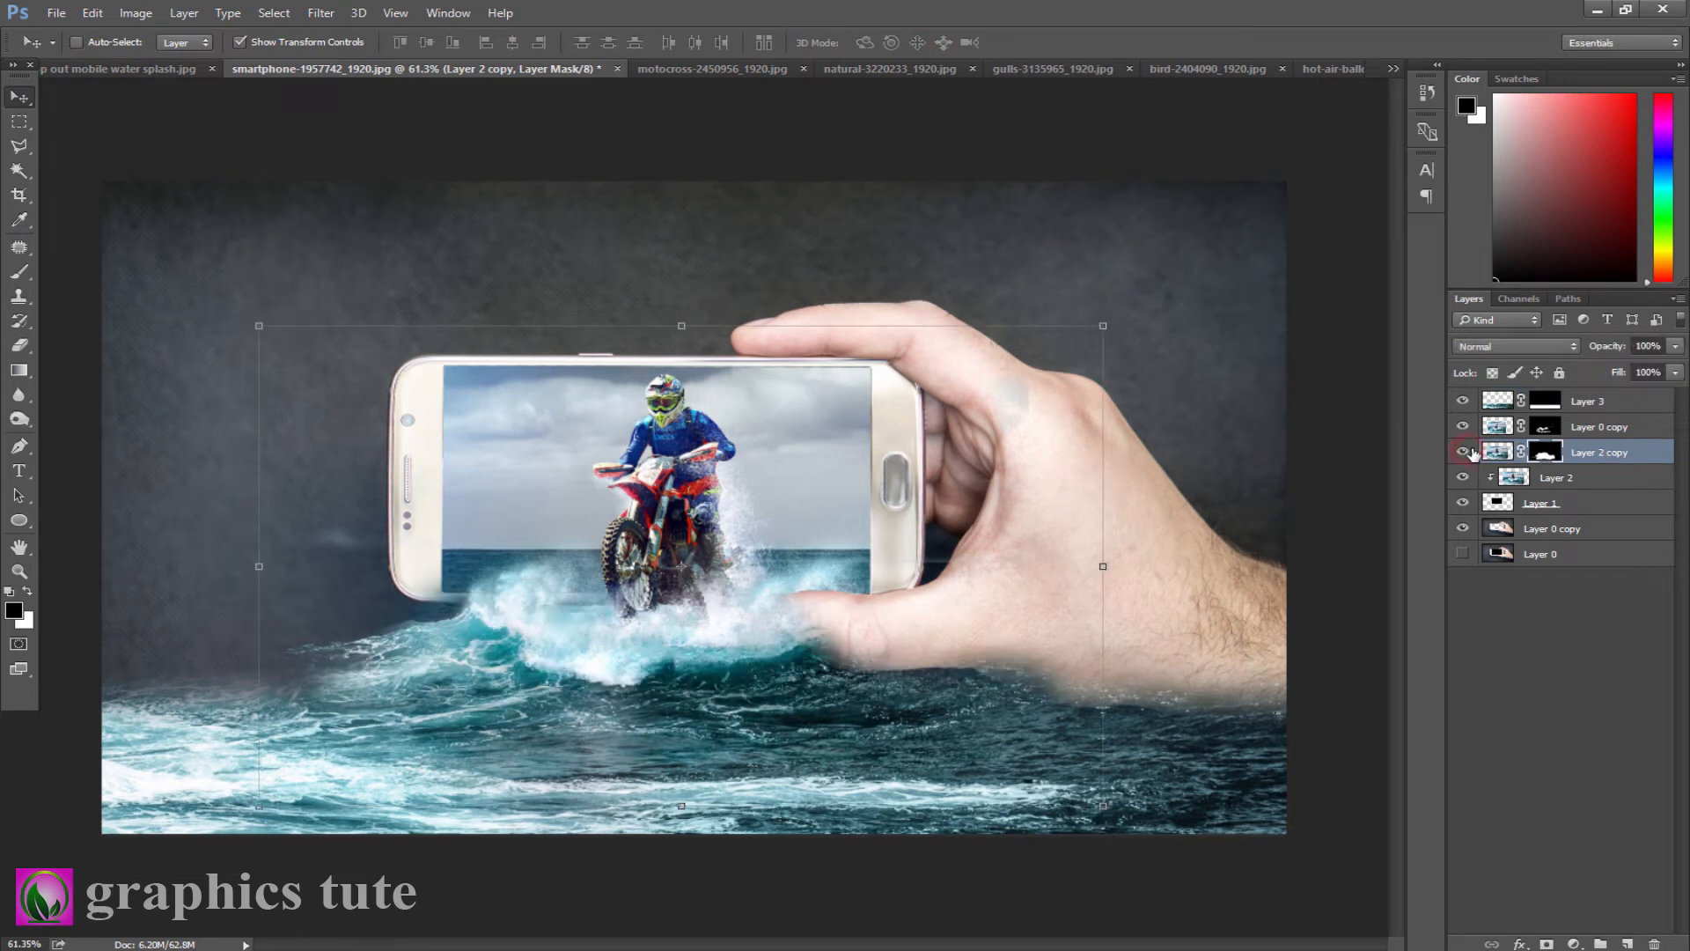
left_click(21, 273)
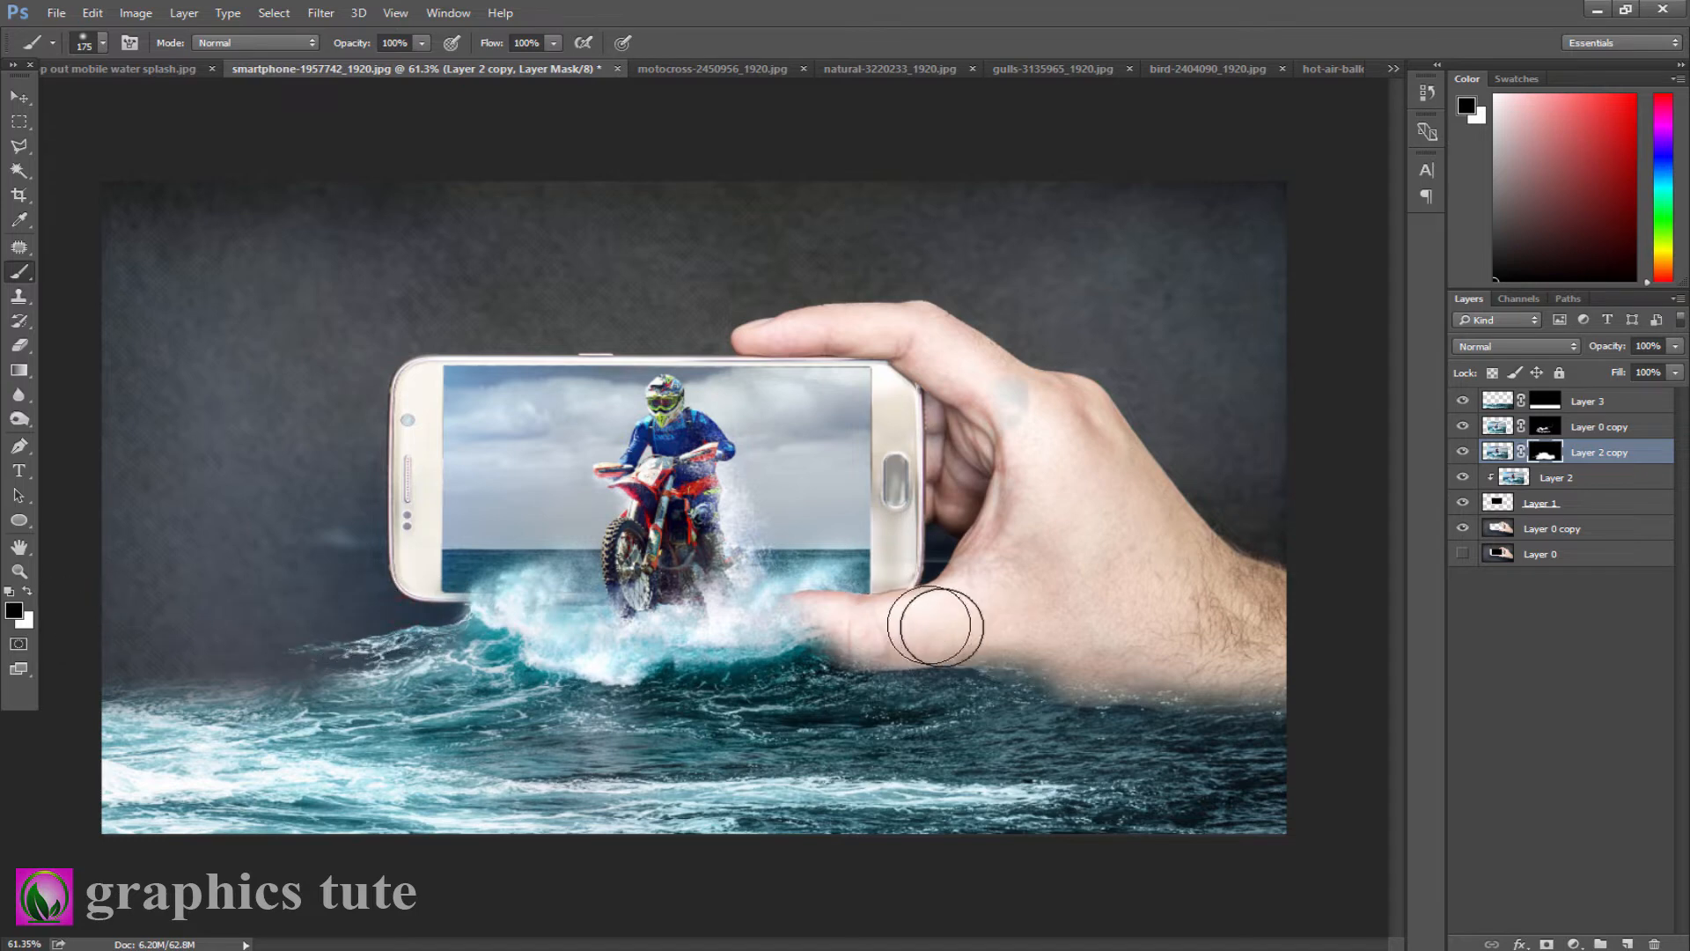
left_click_drag(955, 631, 1034, 656)
left_click(403, 614)
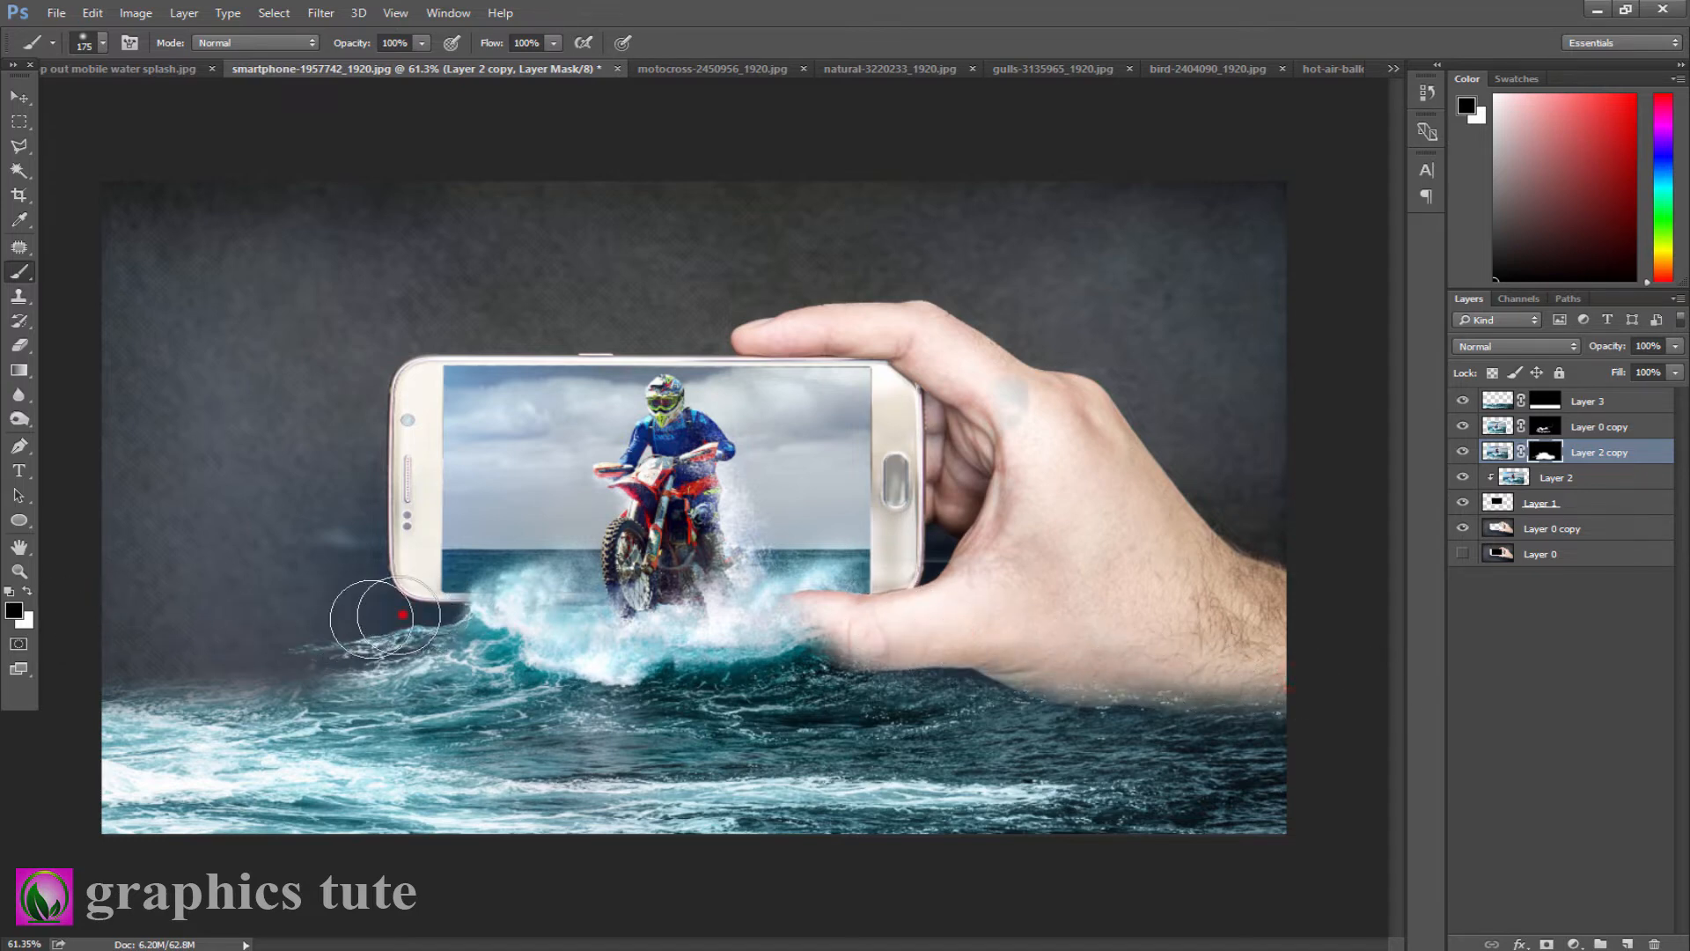
Step: Refine Layer 0 copy's mask in black and white so the wave's left end slopes smoothly into the sea below the phone
left_click(1462, 428)
left_click(1464, 428)
left_click(1536, 427)
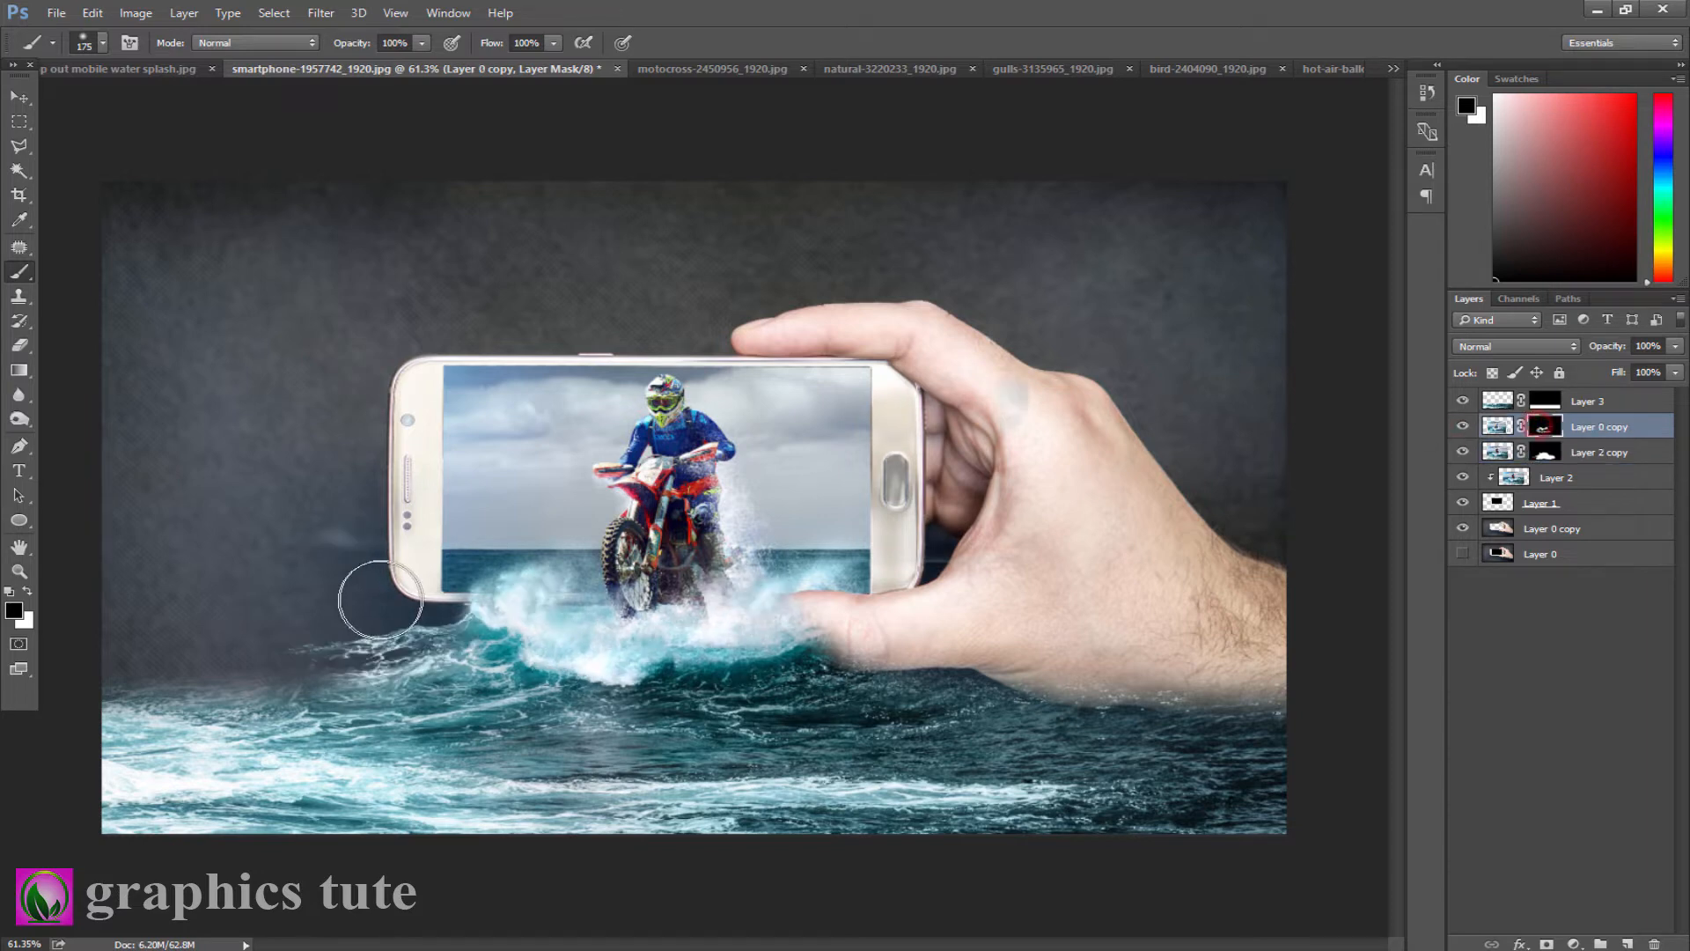
mouse_move(373, 608)
left_mouse_down()
mouse_move(294, 610)
mouse_move(408, 647)
mouse_move(375, 611)
mouse_move(429, 646)
mouse_move(486, 620)
mouse_move(394, 620)
mouse_move(558, 646)
mouse_move(192, 734)
left_mouse_up()
key("x")
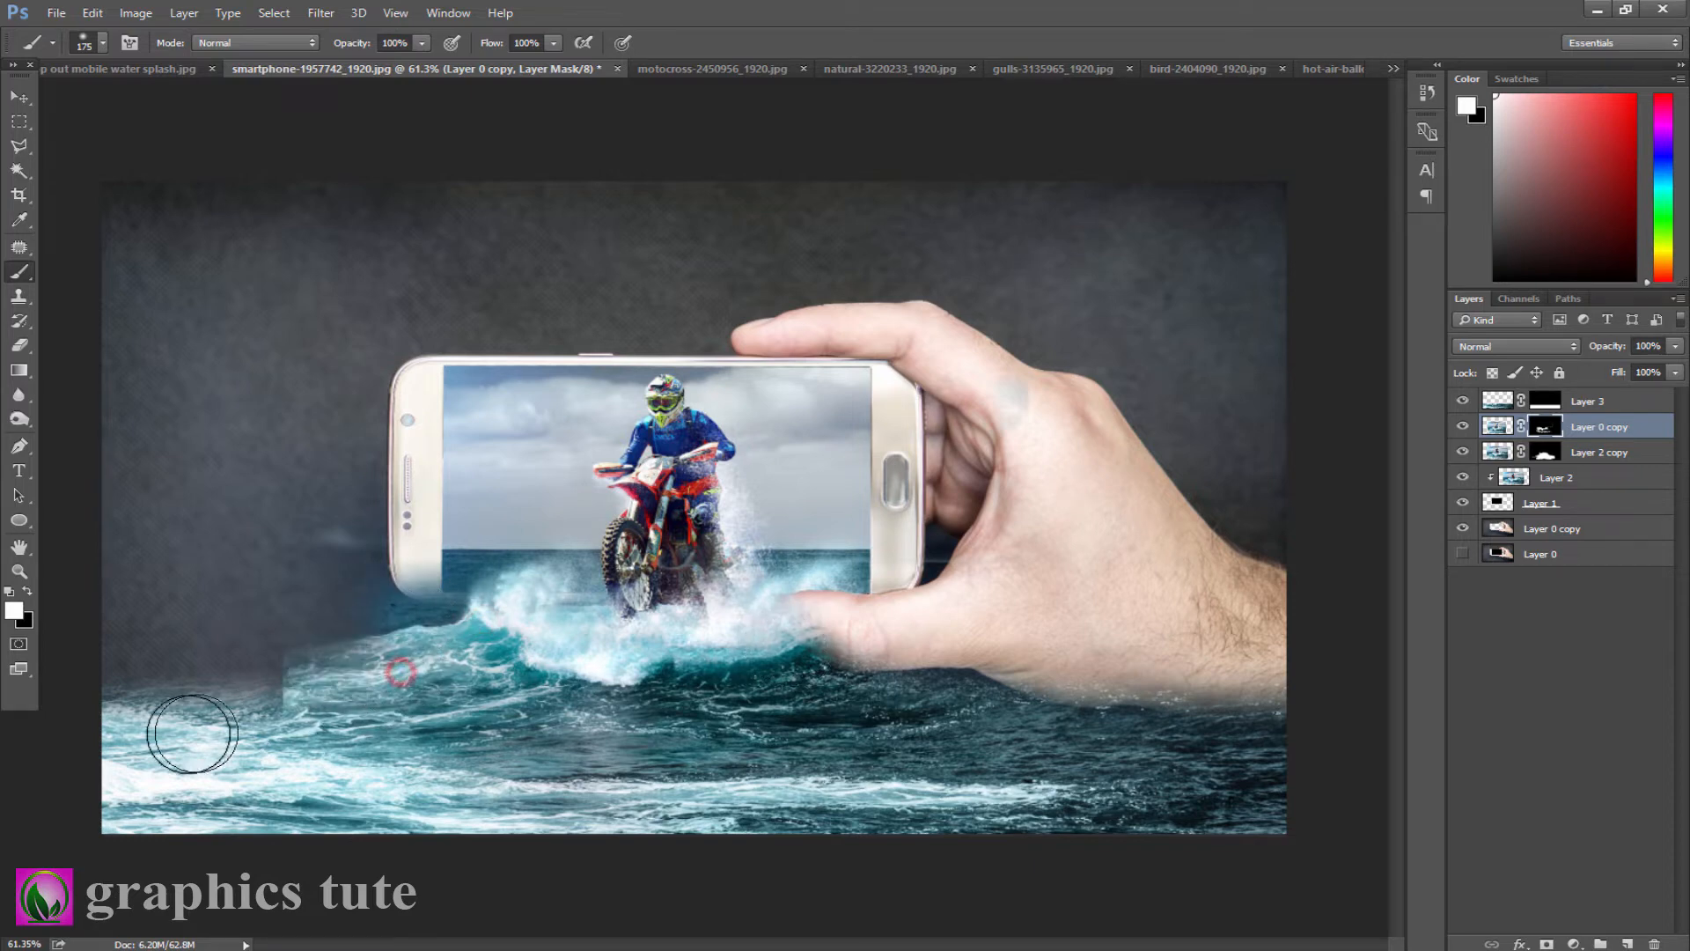
left_click_drag(414, 704, 490, 673)
mouse_move(468, 676)
left_mouse_down()
mouse_move(394, 695)
mouse_move(245, 679)
mouse_move(317, 683)
left_mouse_up()
key("x")
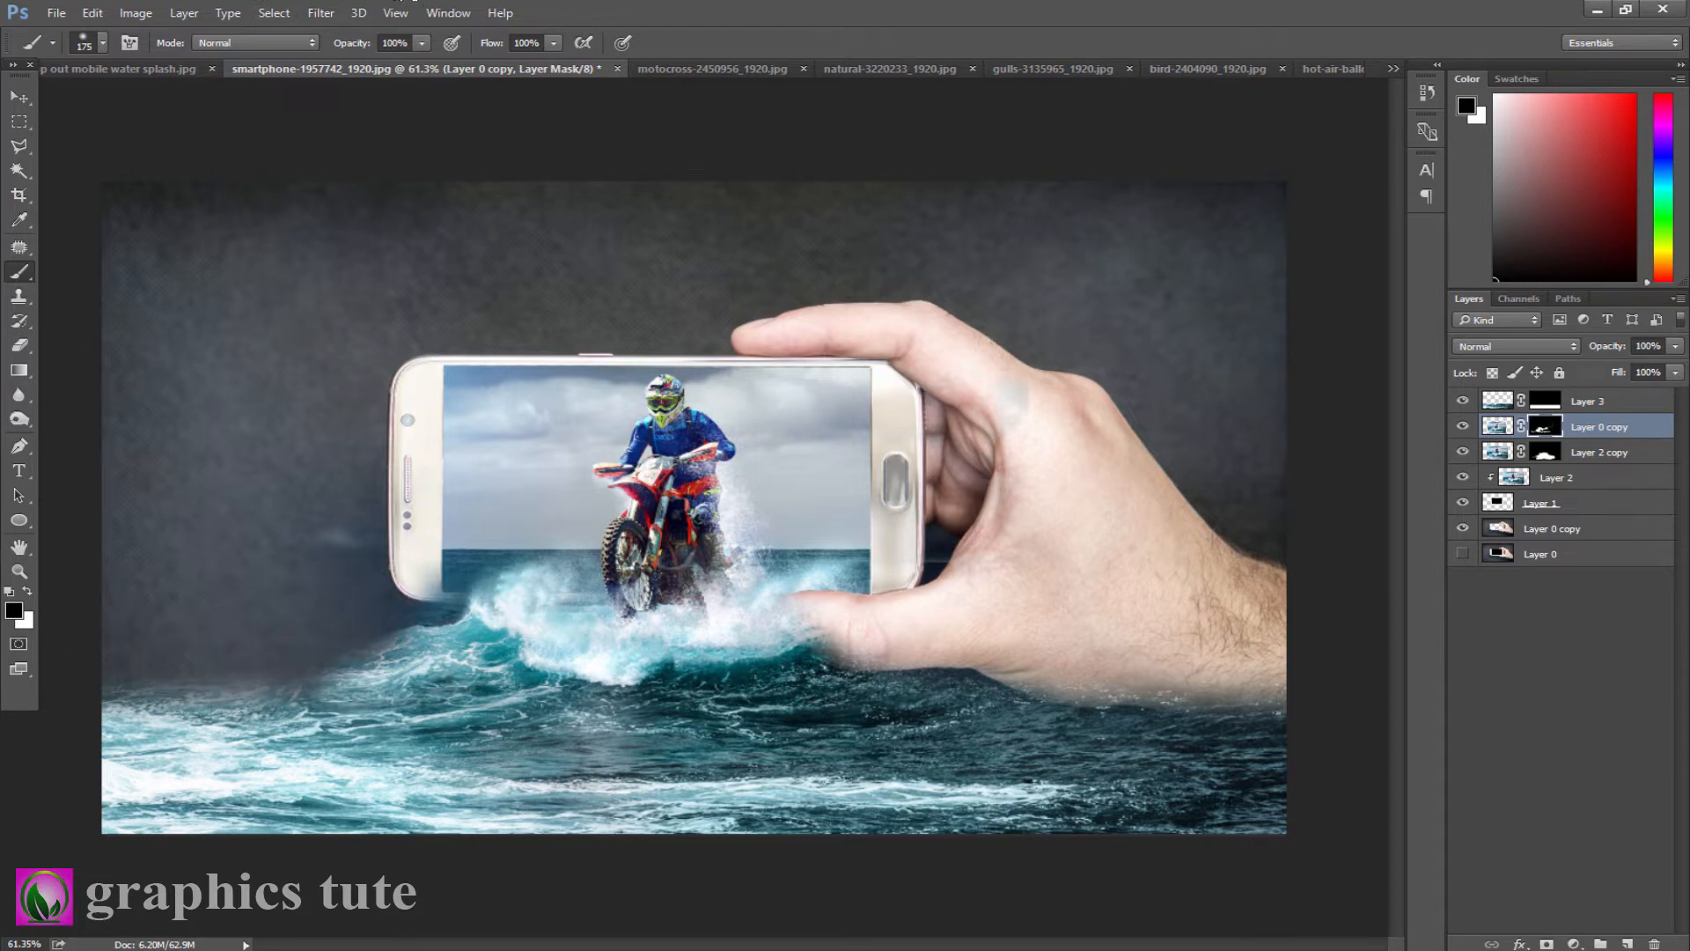
Step: Examine what Layer 3, Layer 0 copy and Layer 2 copy each contribute by hiding and showing them one after another
left_click(19, 571)
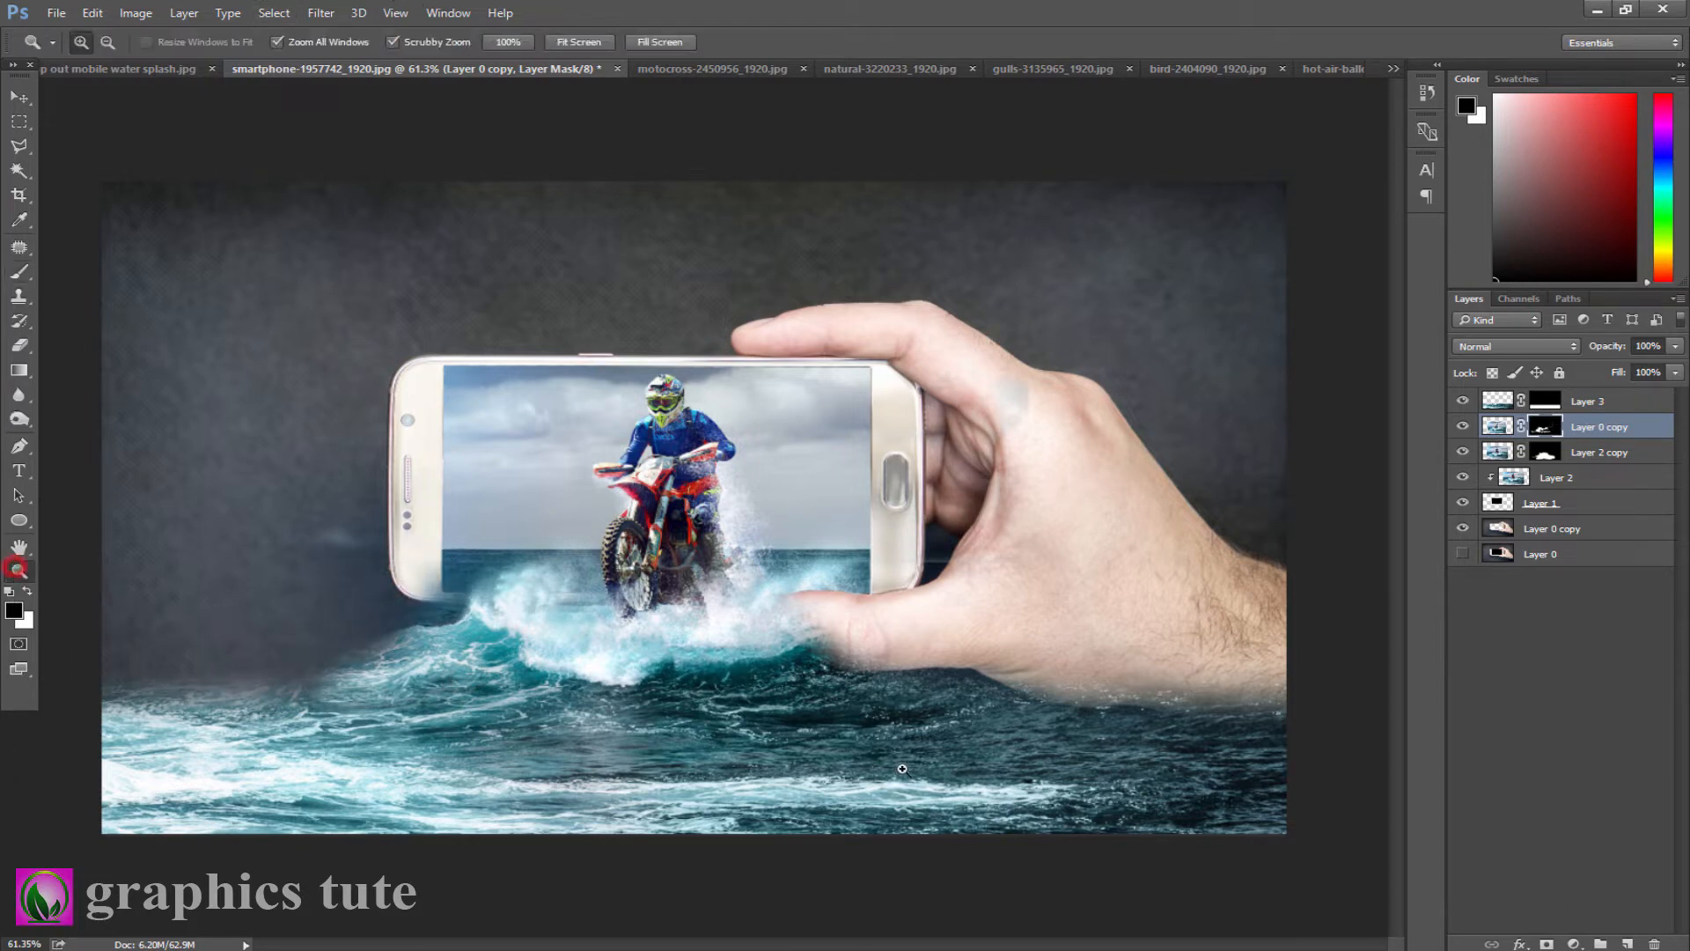
mouse_move(801, 719)
left_mouse_down()
mouse_move(768, 715)
mouse_move(783, 709)
left_mouse_up()
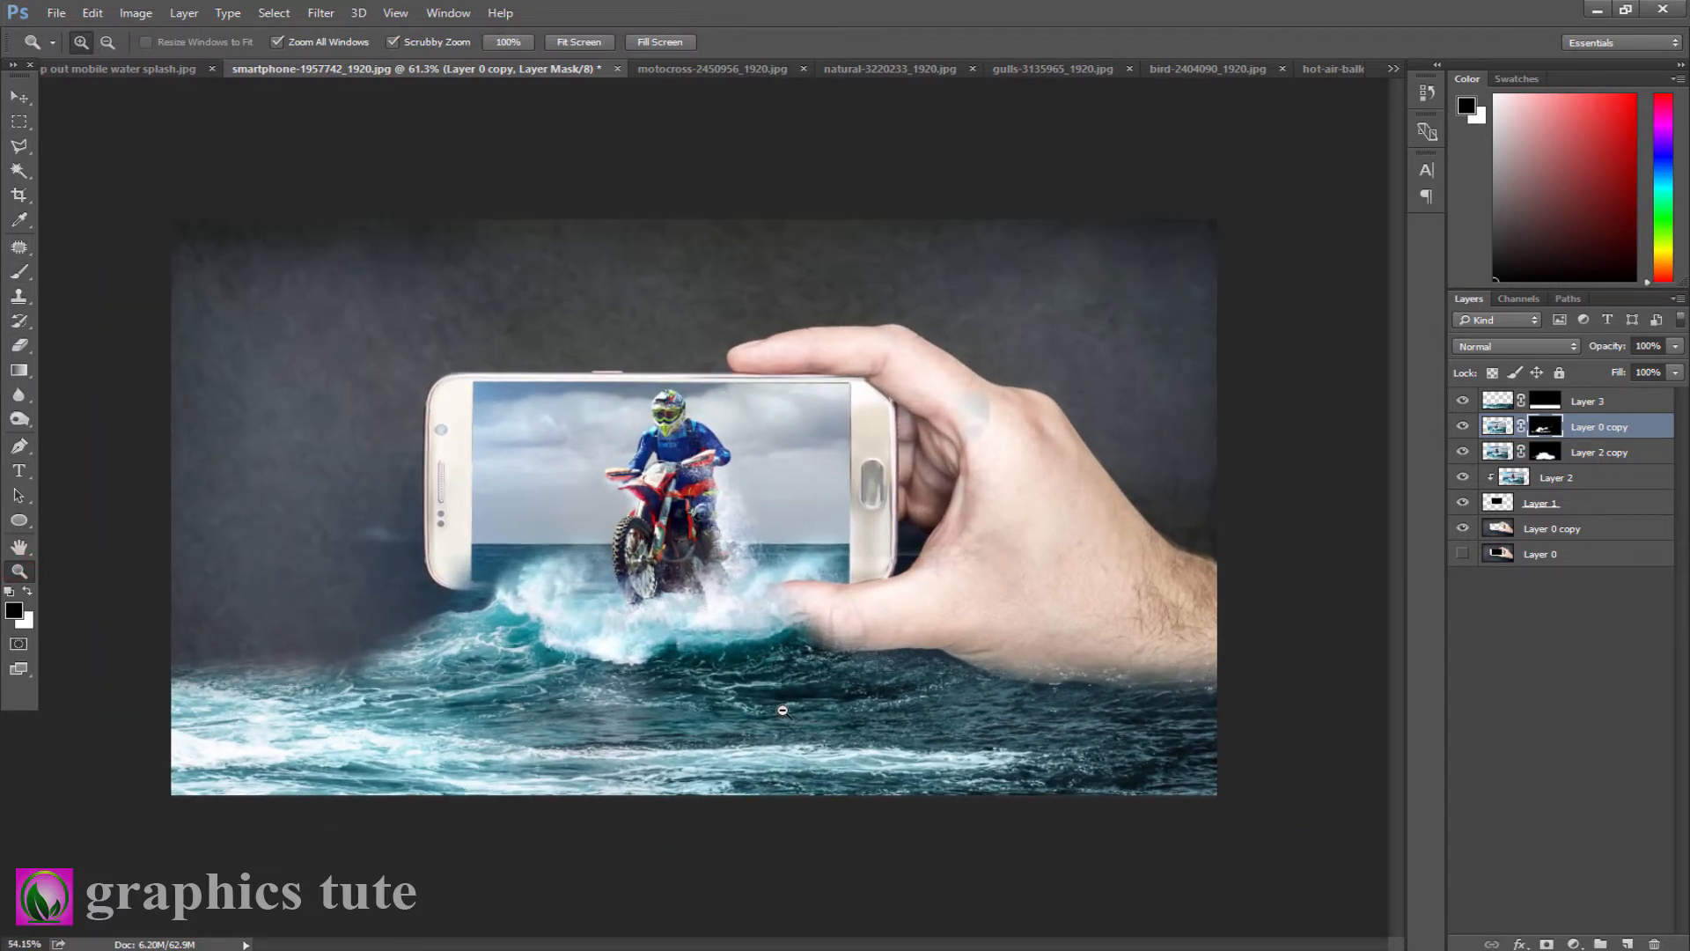
left_click(1462, 401)
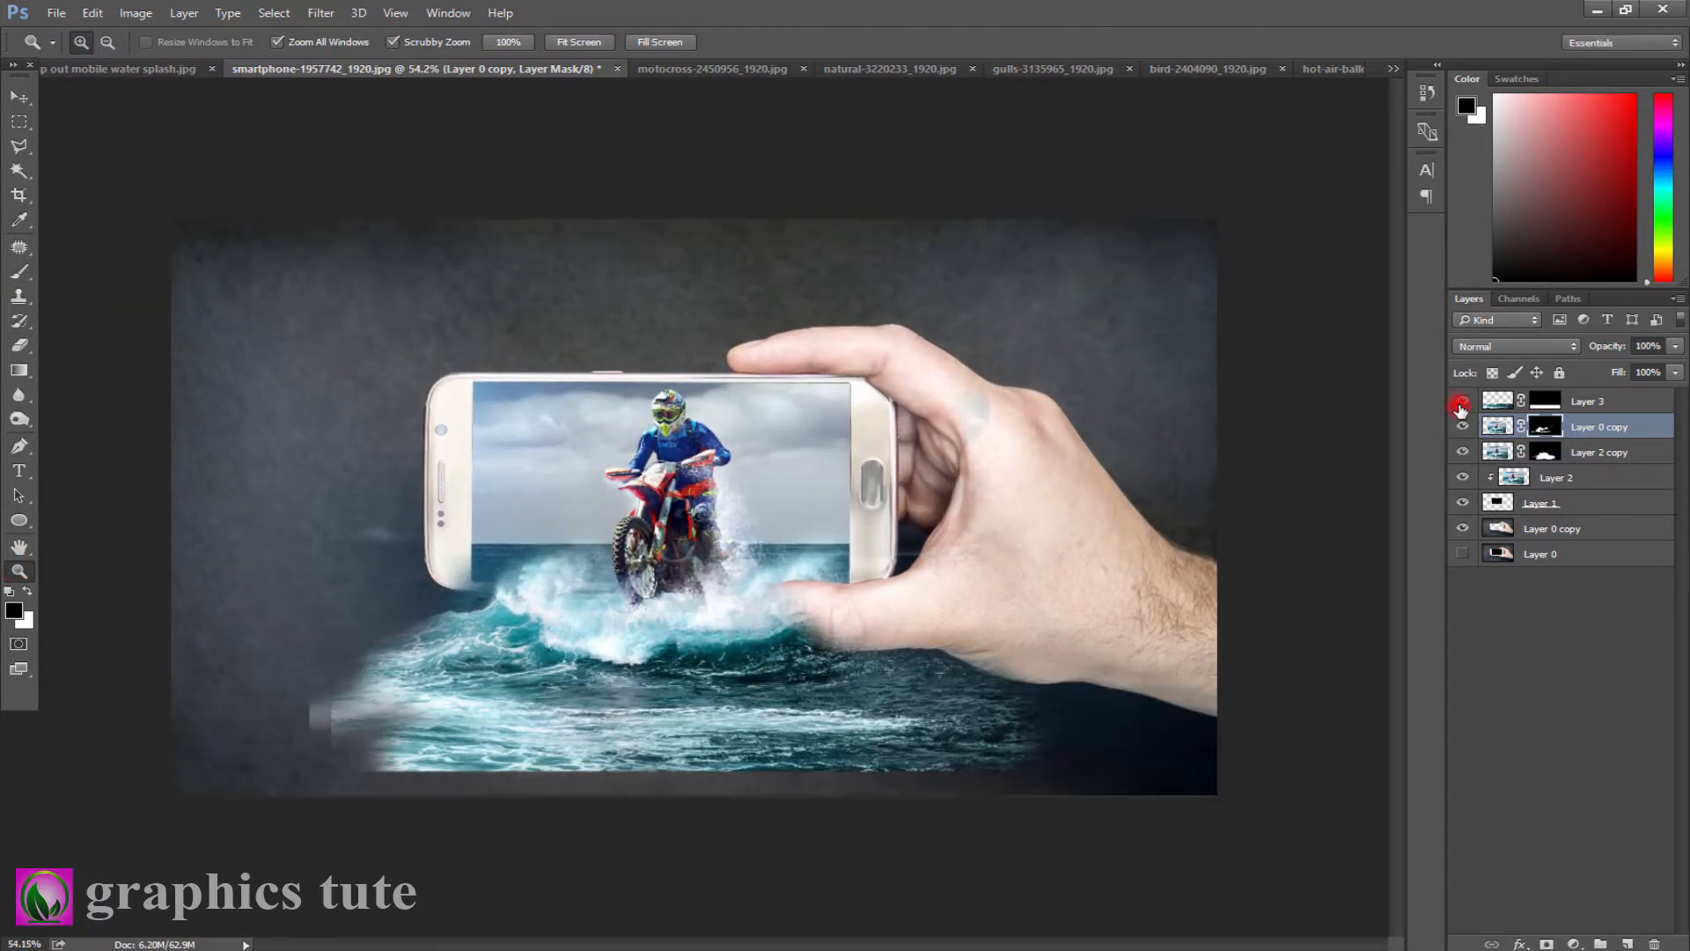
left_click(1462, 401)
left_click(1462, 430)
left_click(1462, 430)
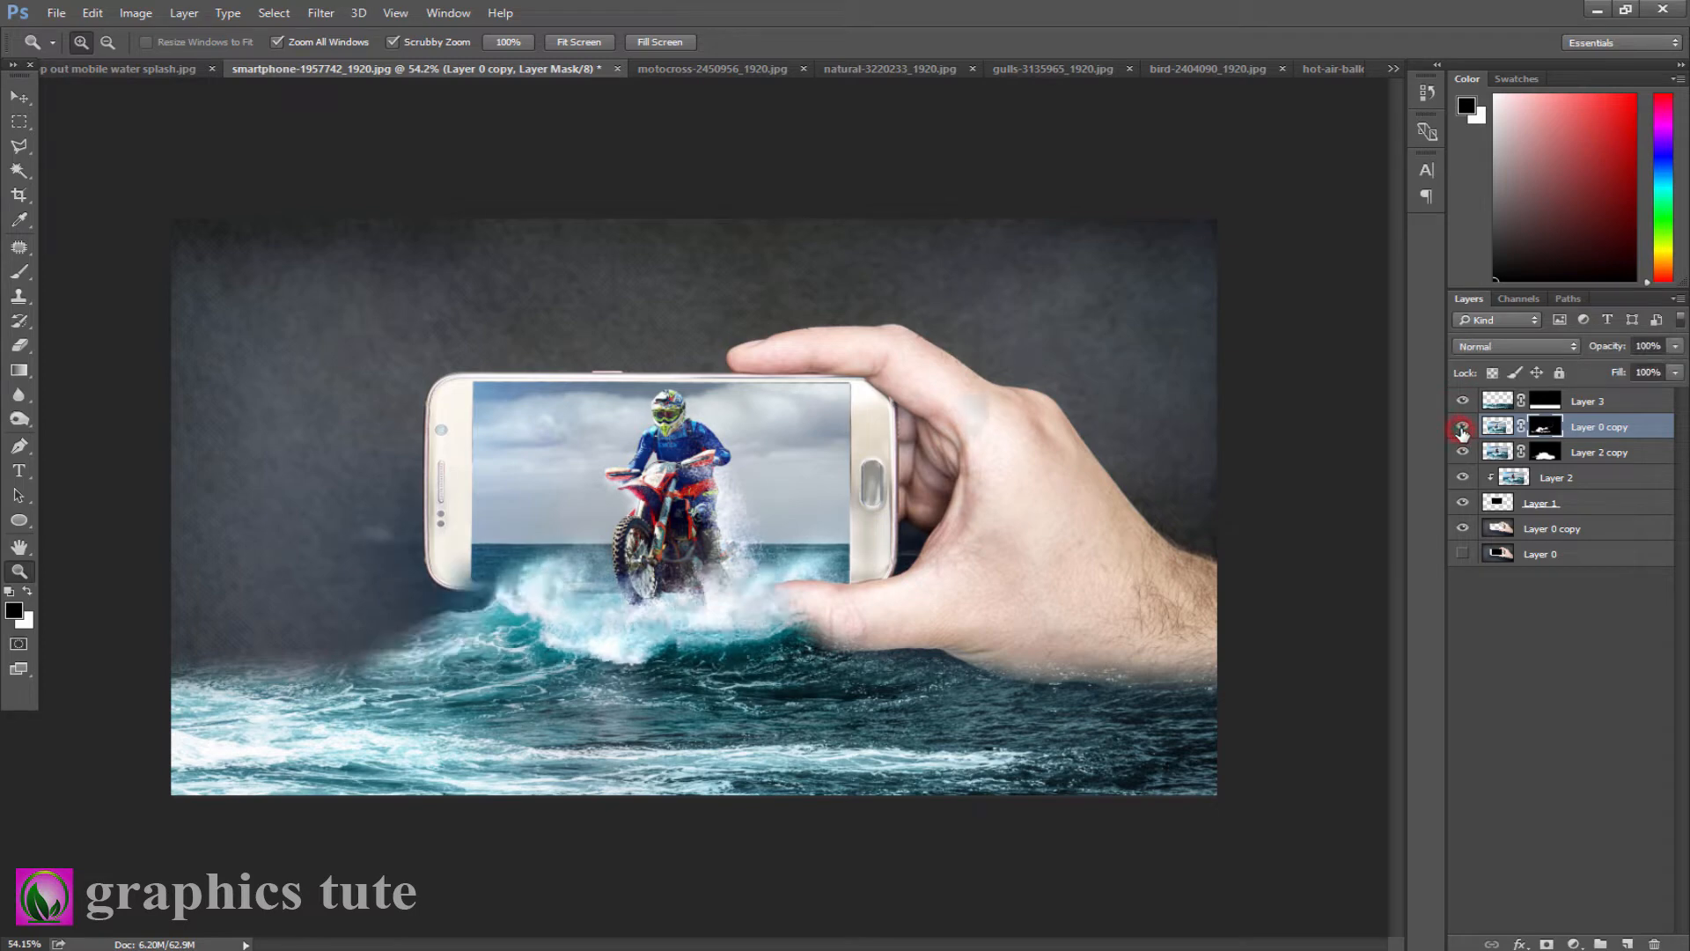
left_click(1462, 430)
left_click(1462, 429)
left_click(1462, 429)
left_click(1462, 430)
left_click(1462, 452)
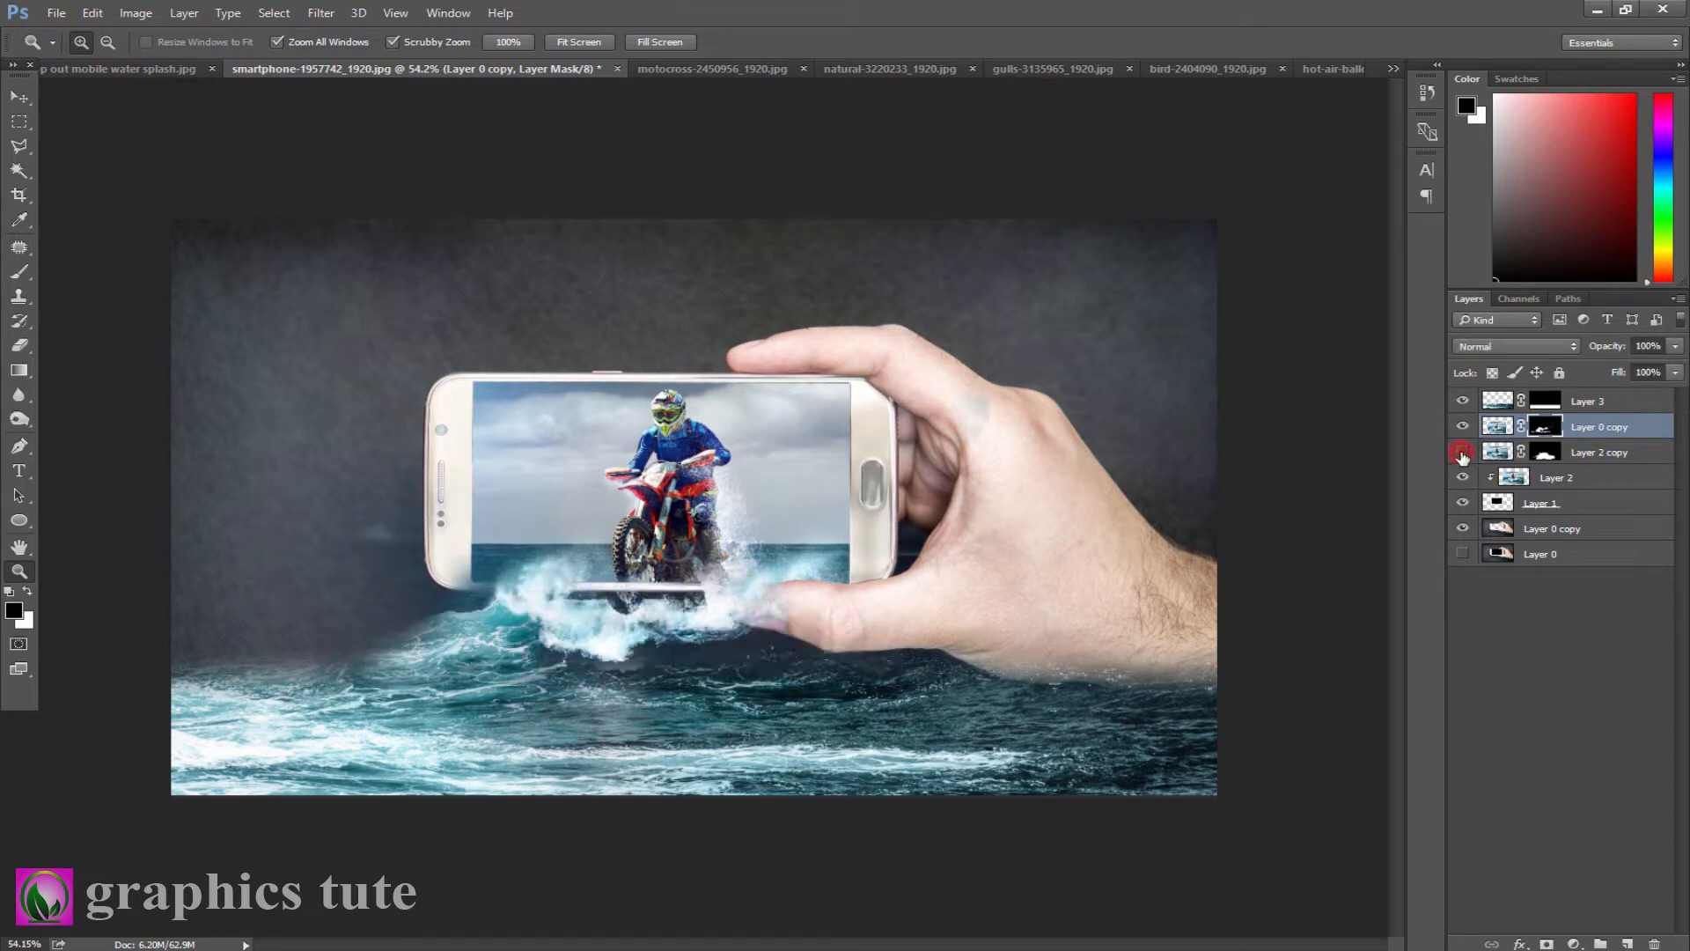
left_click(1462, 452)
left_click(1462, 452)
left_click(1462, 453)
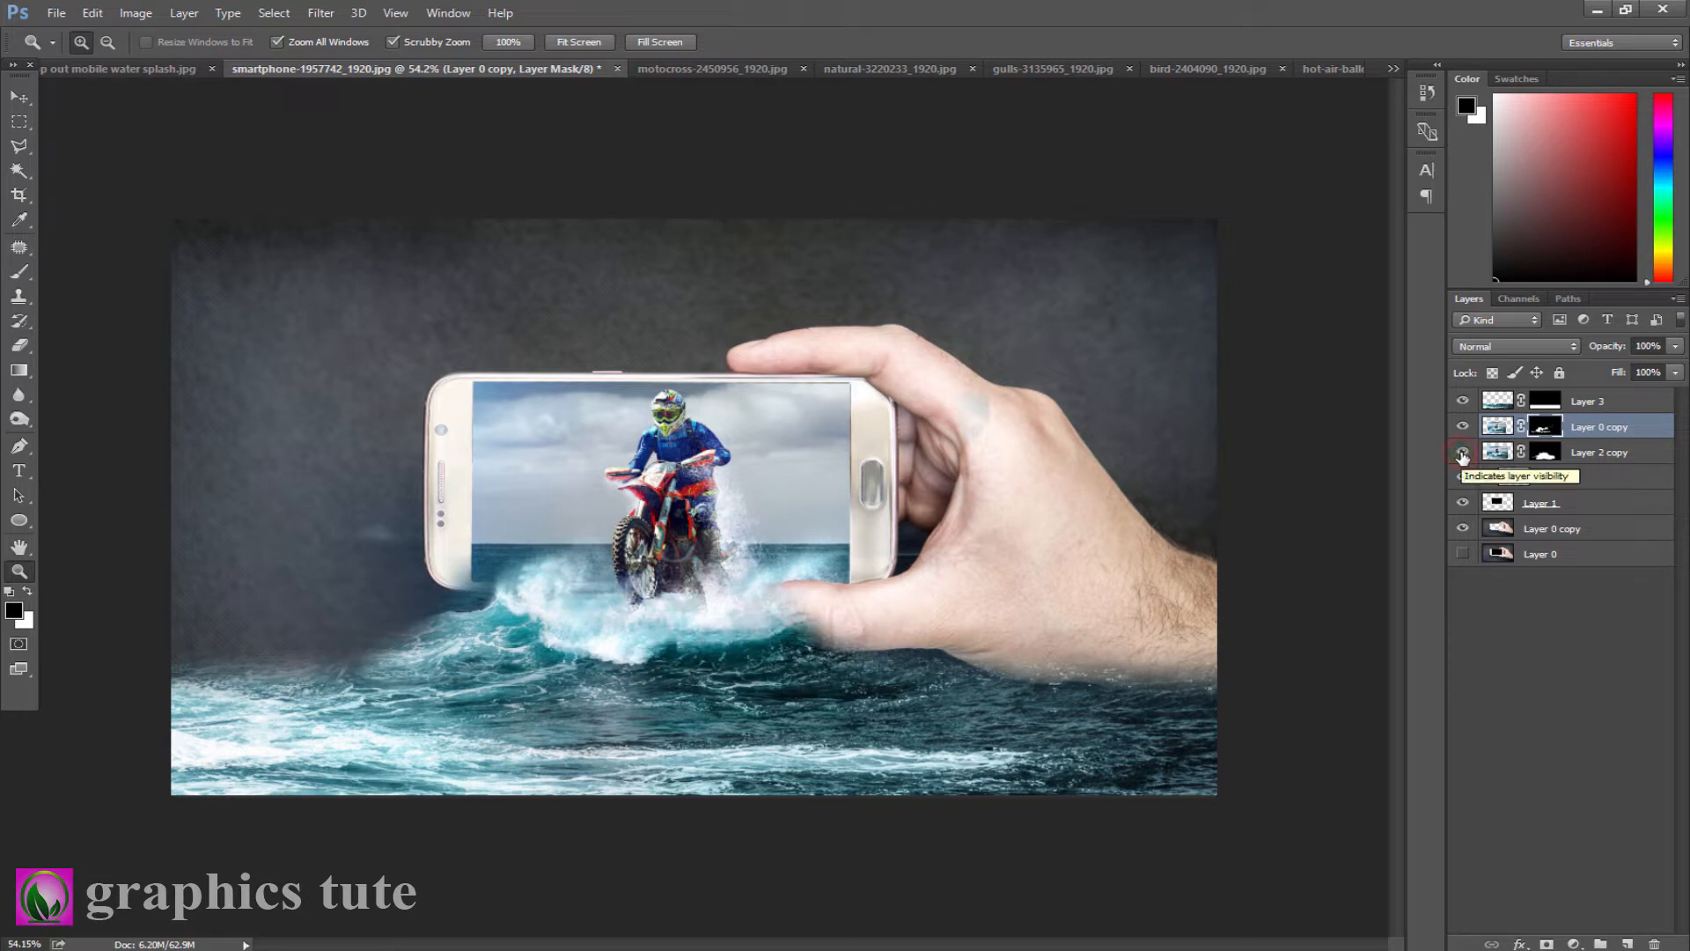
left_click_drag(784, 633, 797, 650)
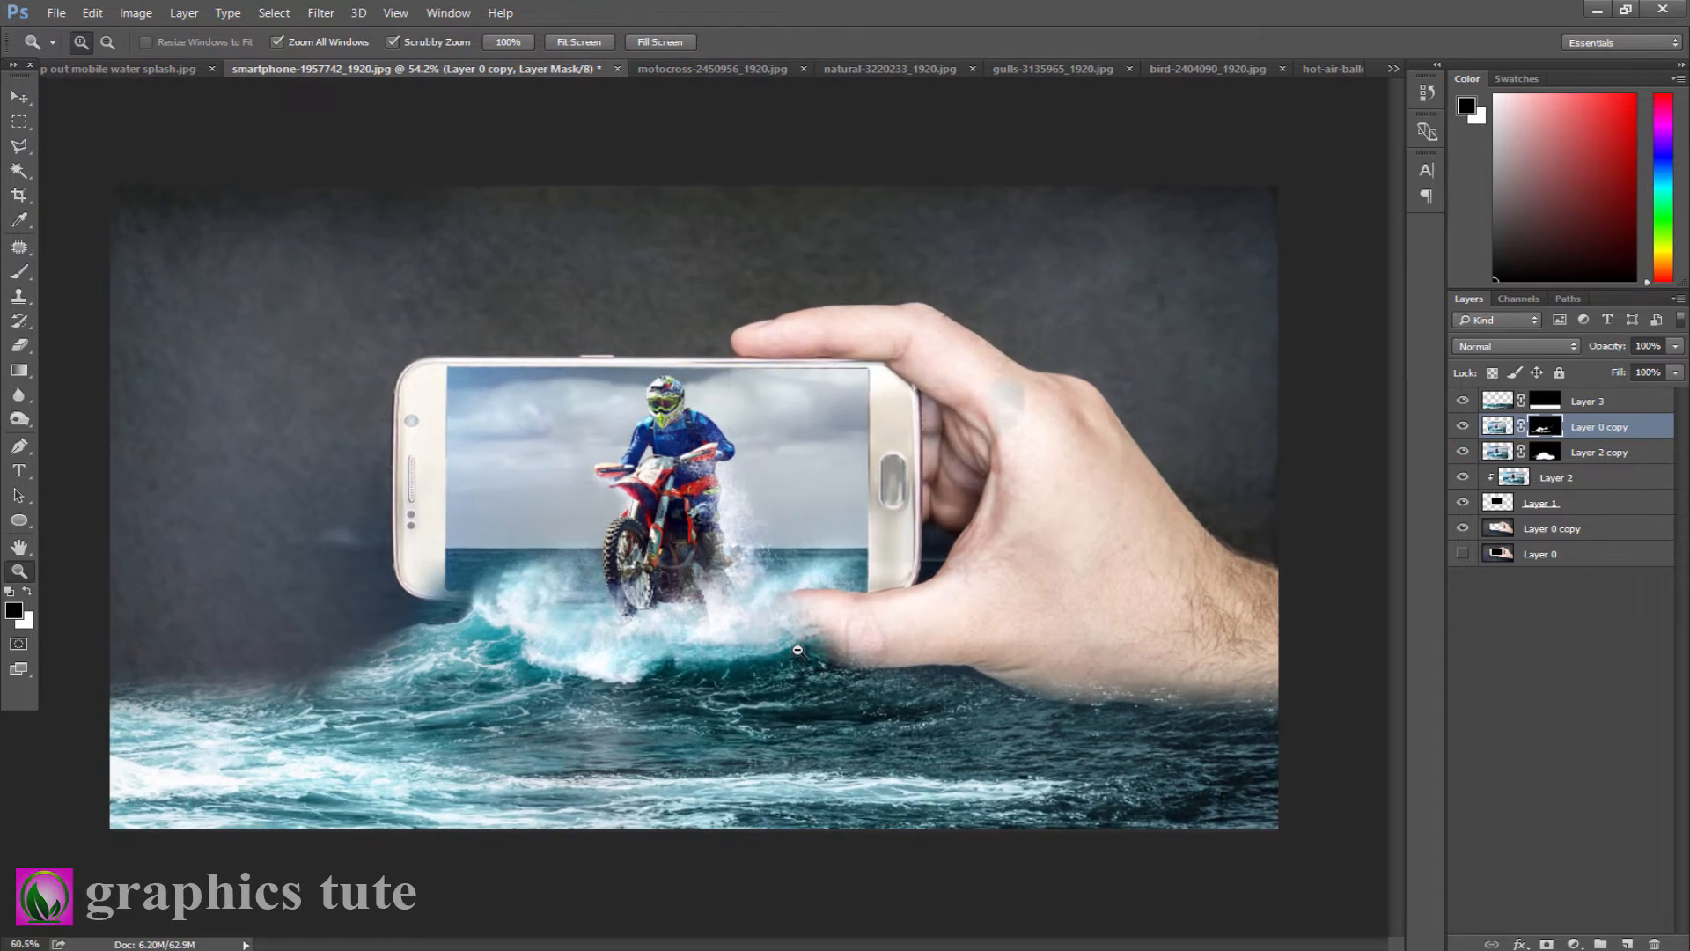
Step: Add a new layer above Layer 3 and dab a soft glow in light yellow fff47f over the rider's helmet
left_click(1610, 402)
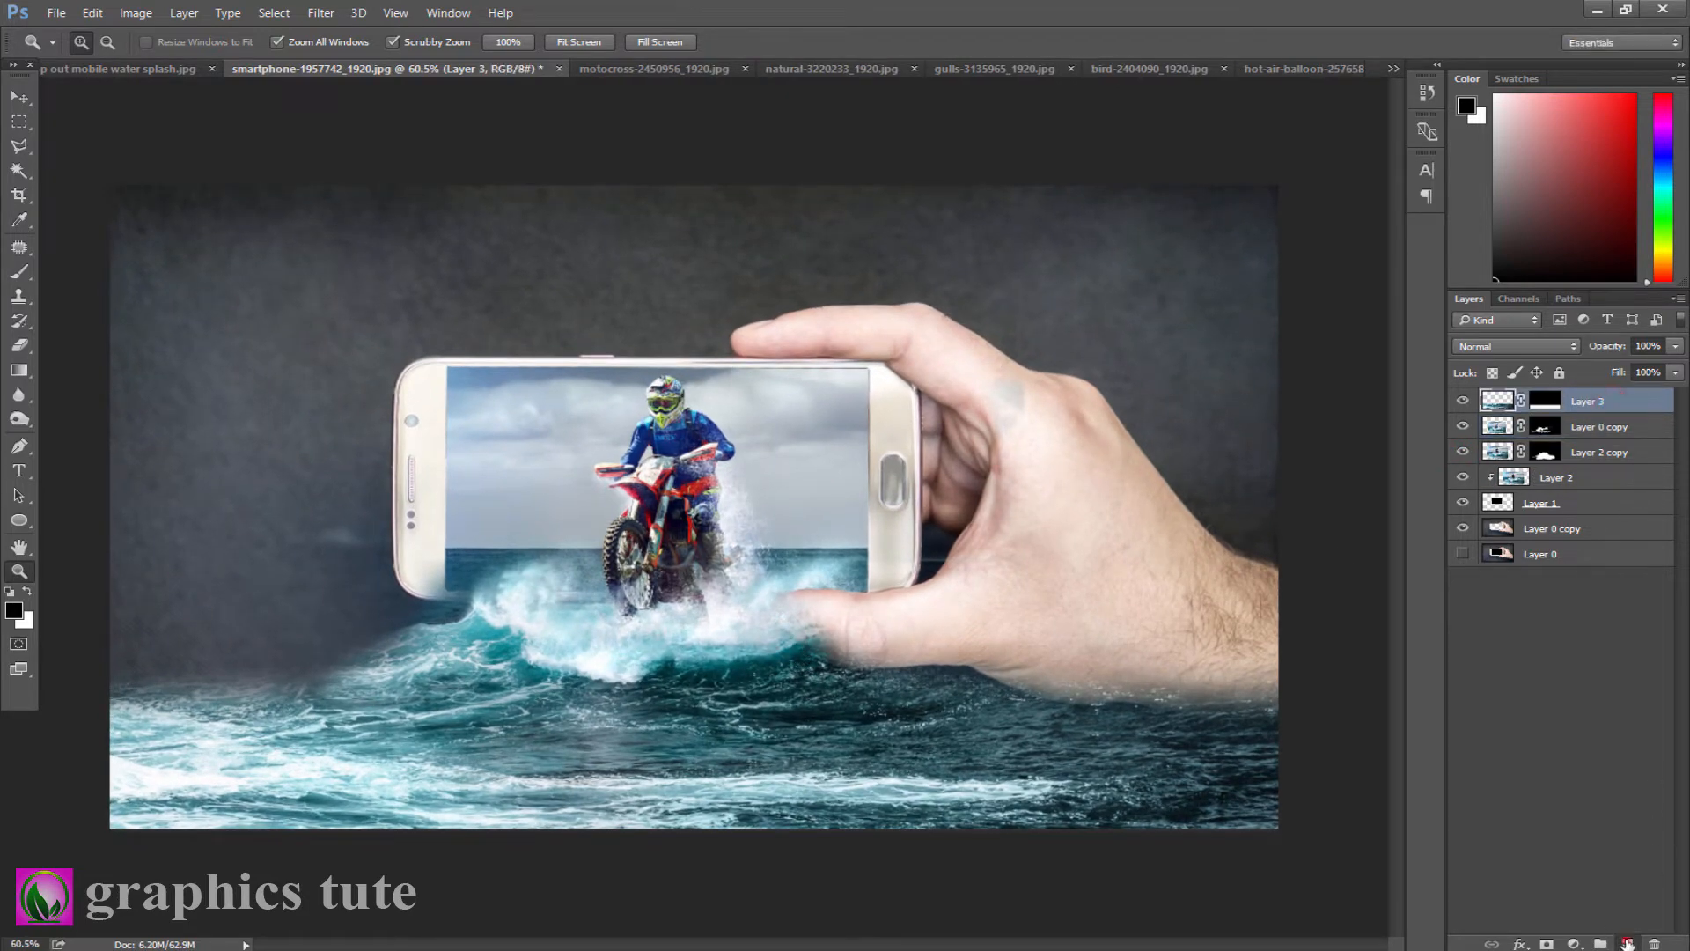
left_click(1627, 944)
left_click(22, 277)
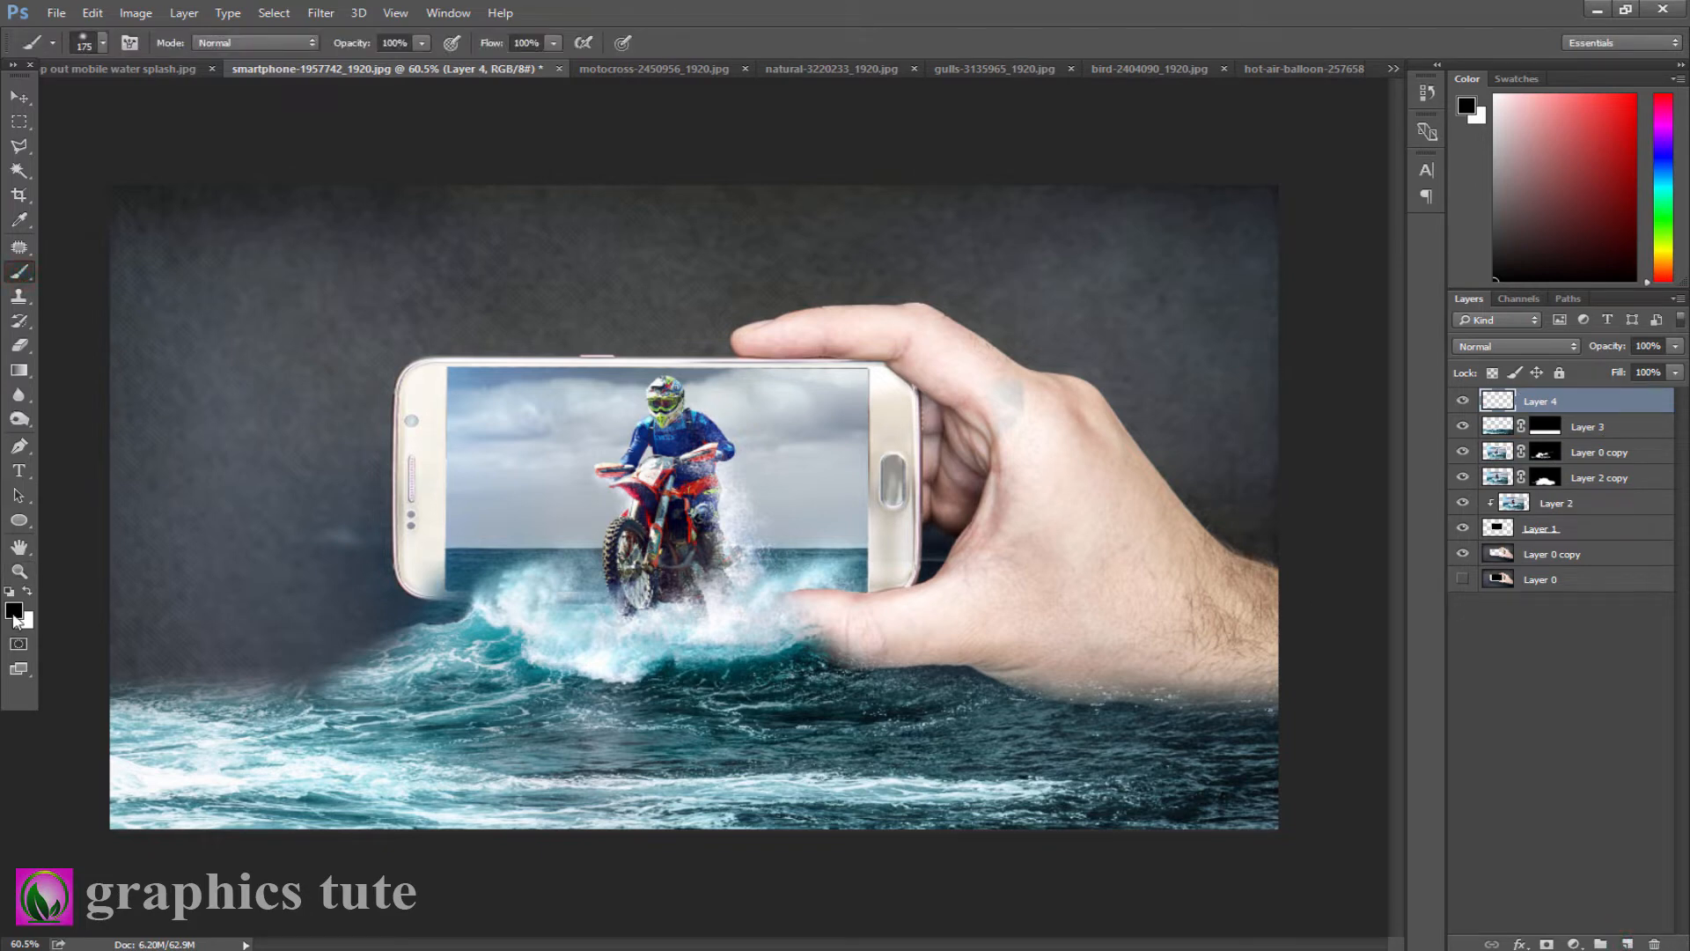
left_click(15, 613)
left_click_drag(1379, 530, 1382, 521)
left_click_drag(1267, 335, 1224, 317)
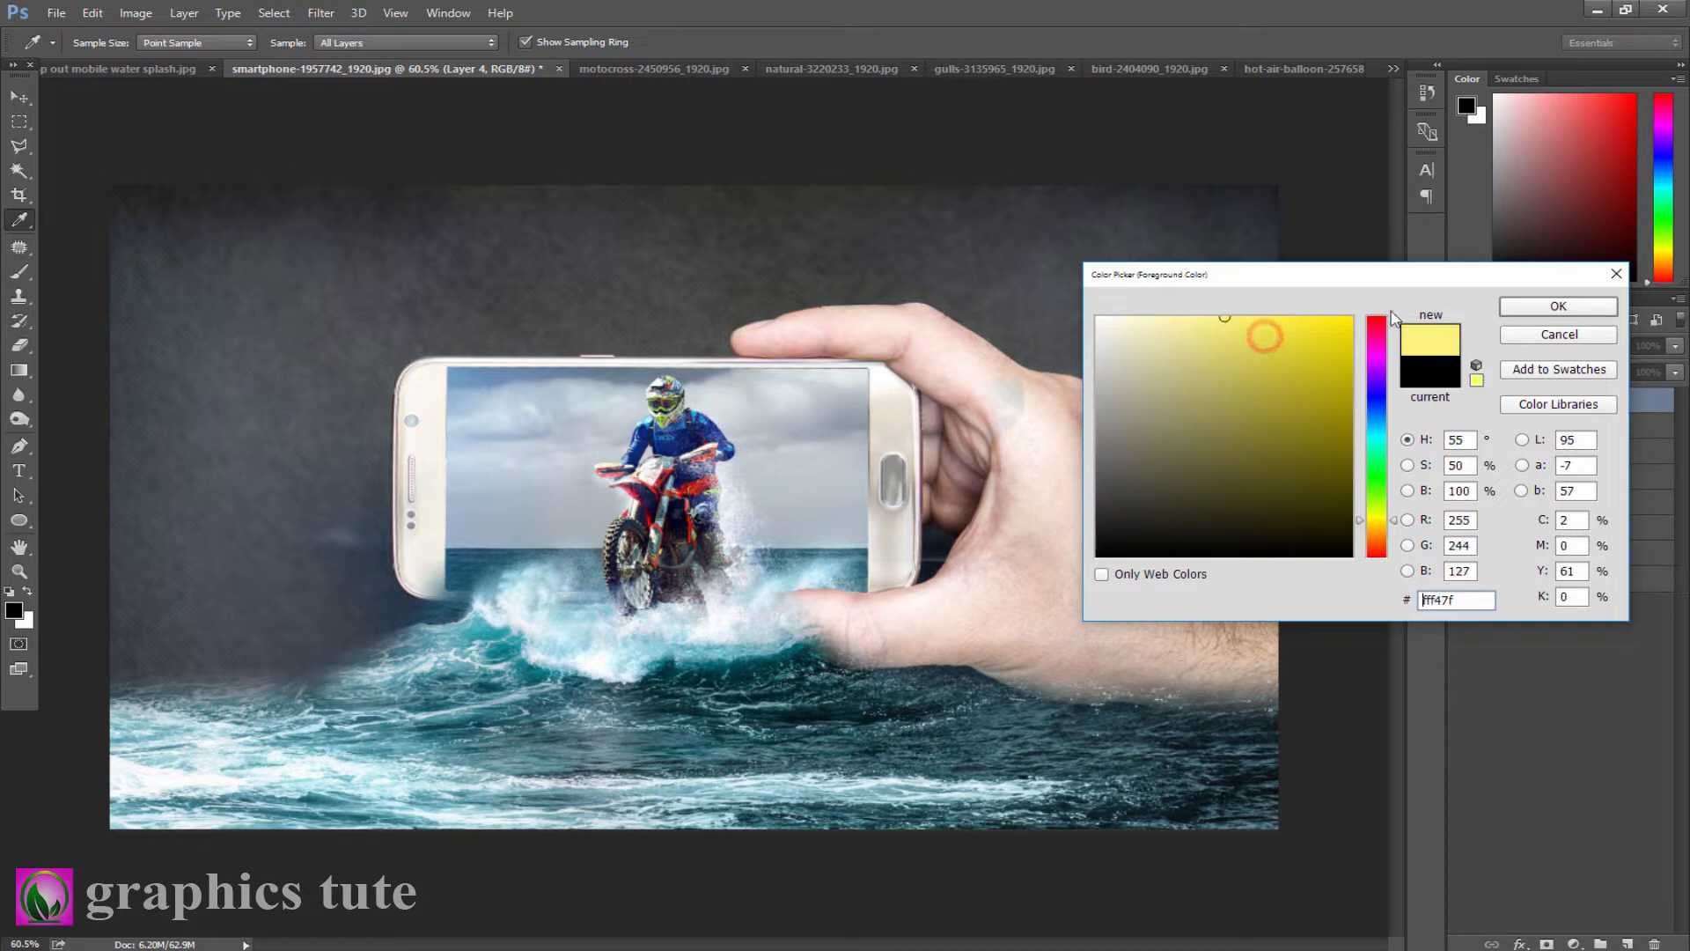
left_click(1523, 306)
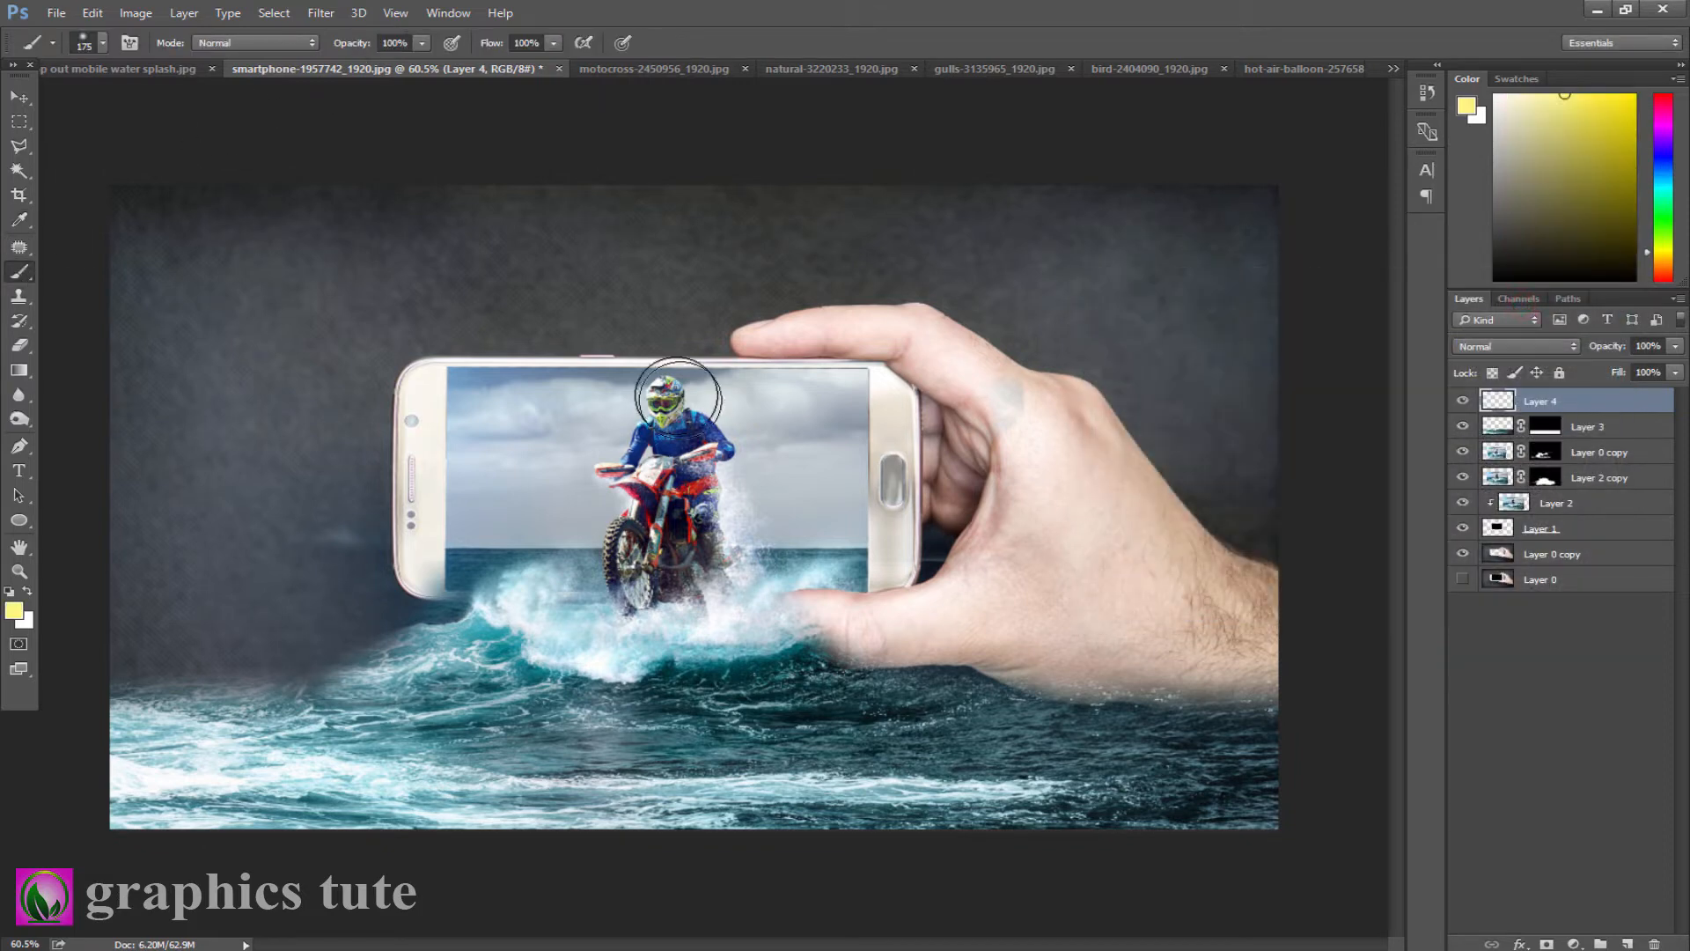
left_click(663, 384)
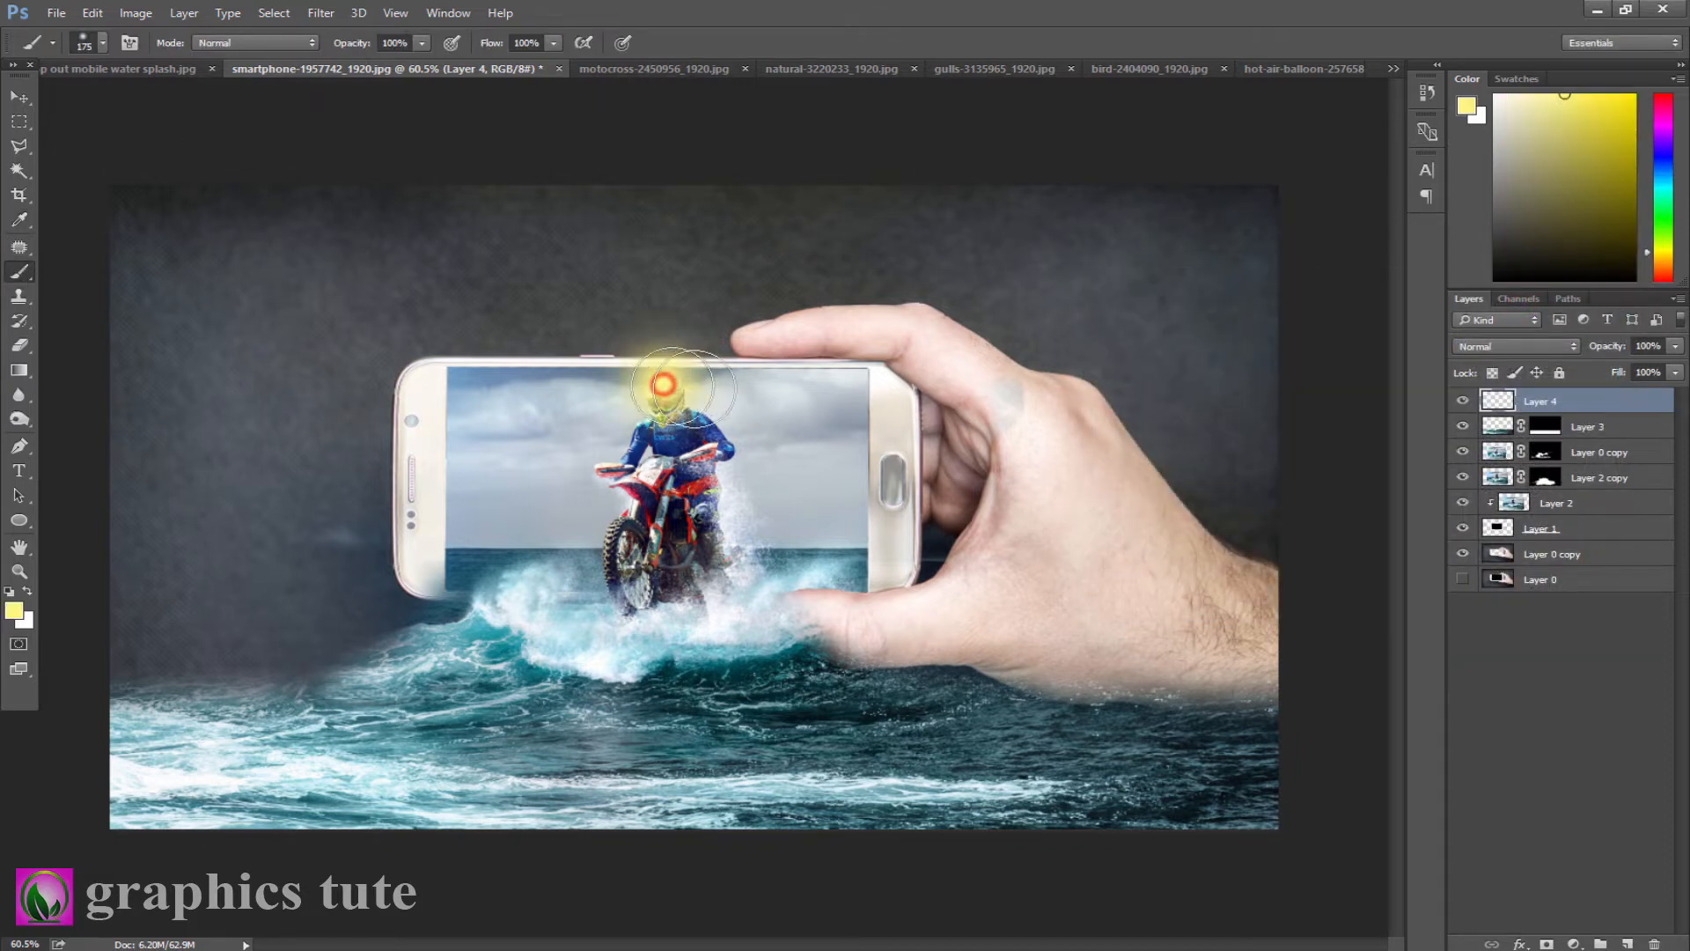
Step: Stretch the yellow glow on Layer 4 to about 208% width and 109% height around the rider's helmet
left_click(19, 98)
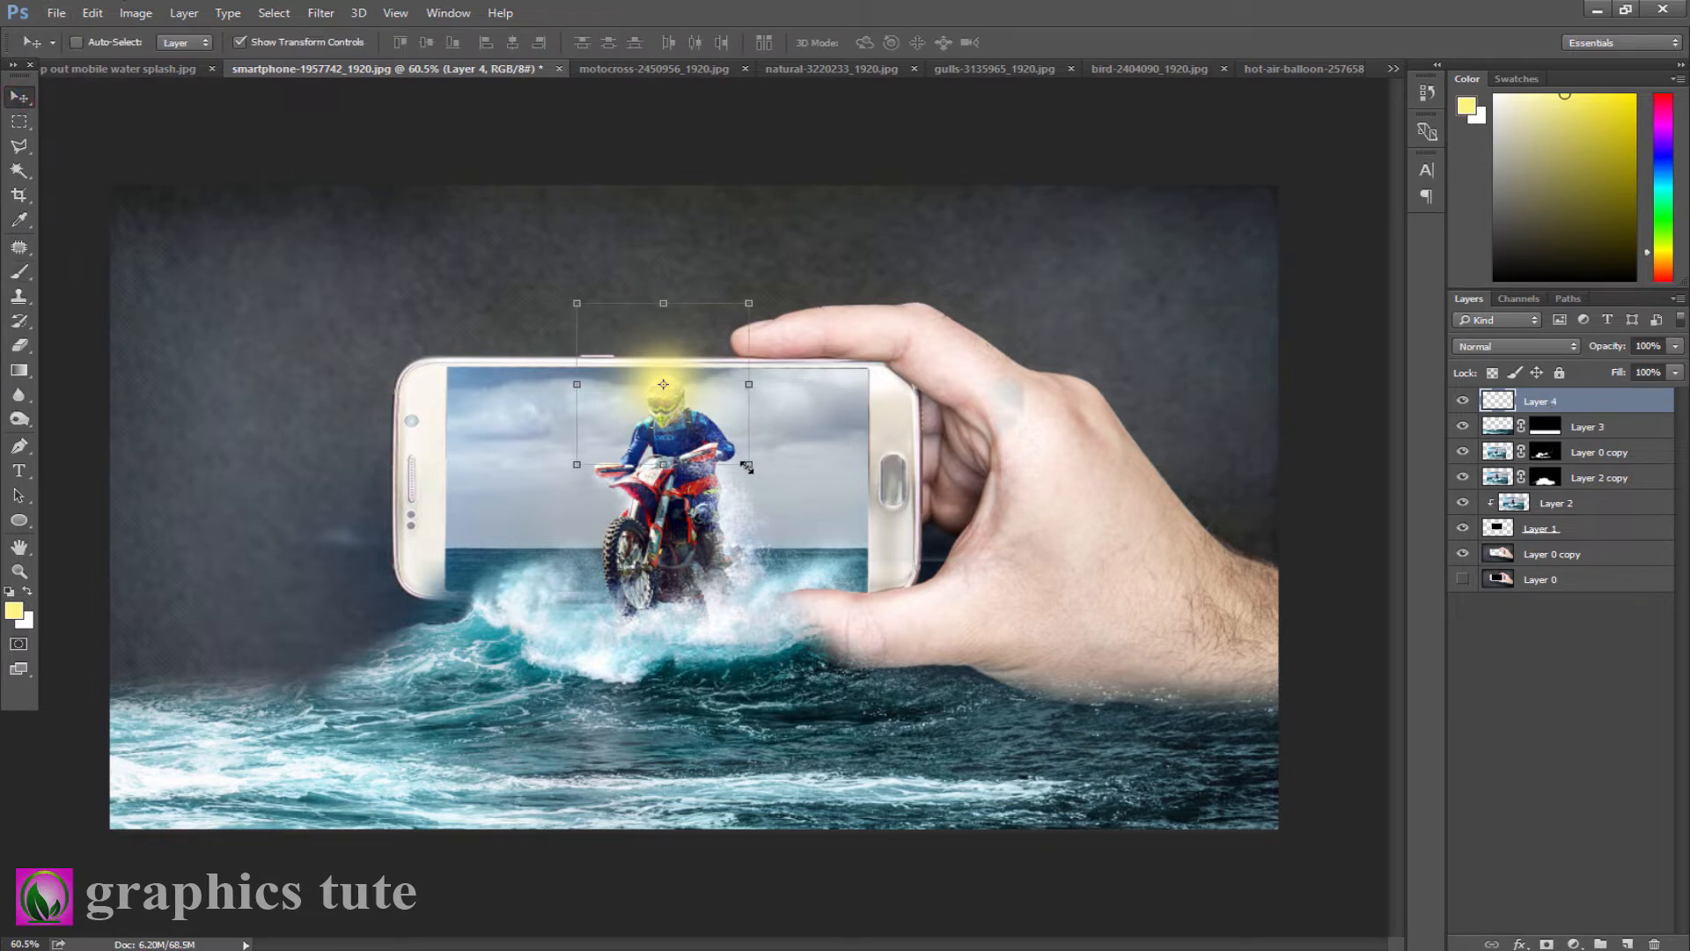
left_click_drag(746, 466, 842, 464)
left_click_drag(667, 463, 666, 481)
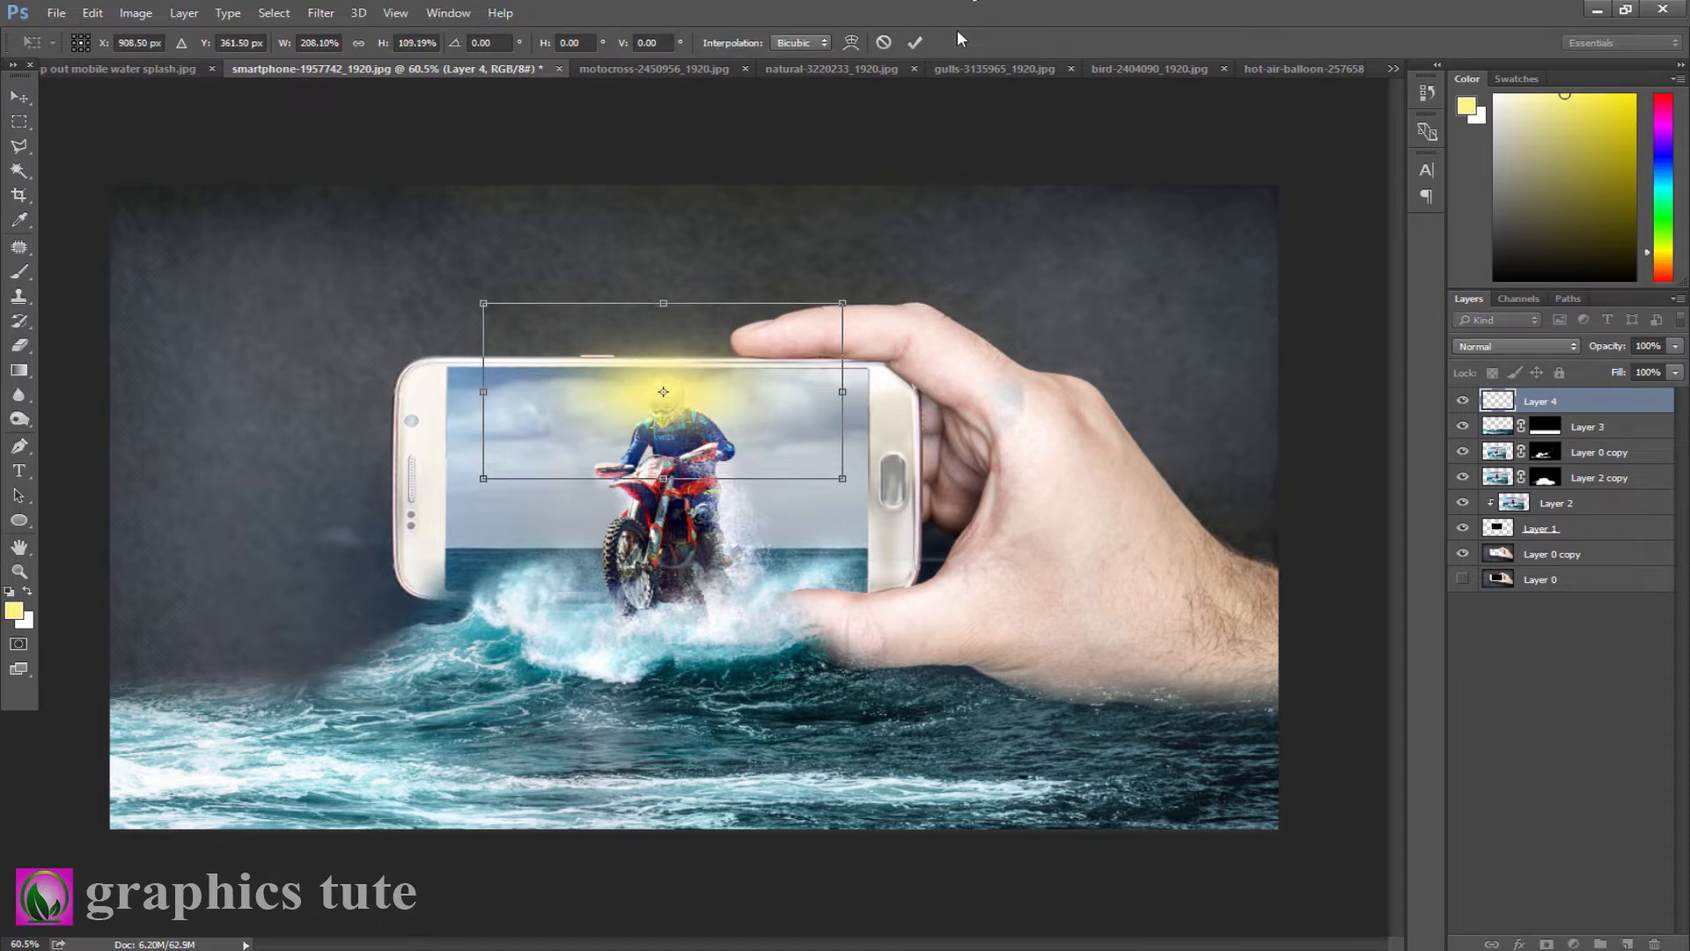
left_click(918, 43)
Step: Try Screen on Layer 4, settle on the Soft Light blend mode, and shift the glow slightly left
left_click(1514, 346)
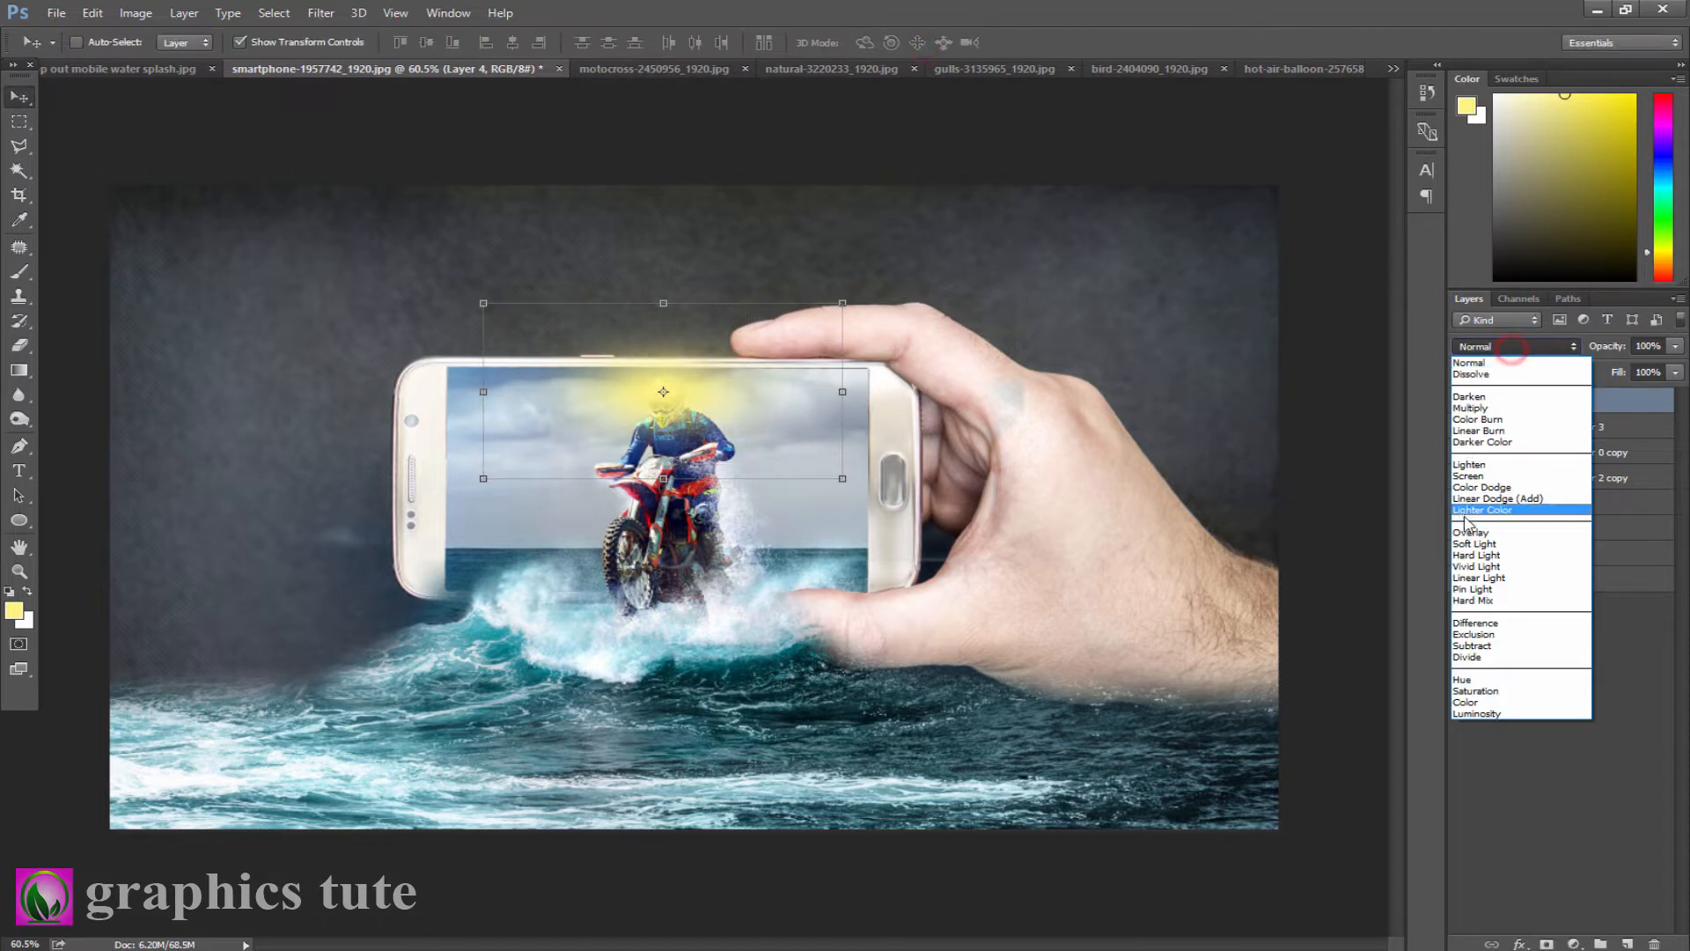
left_click(1479, 479)
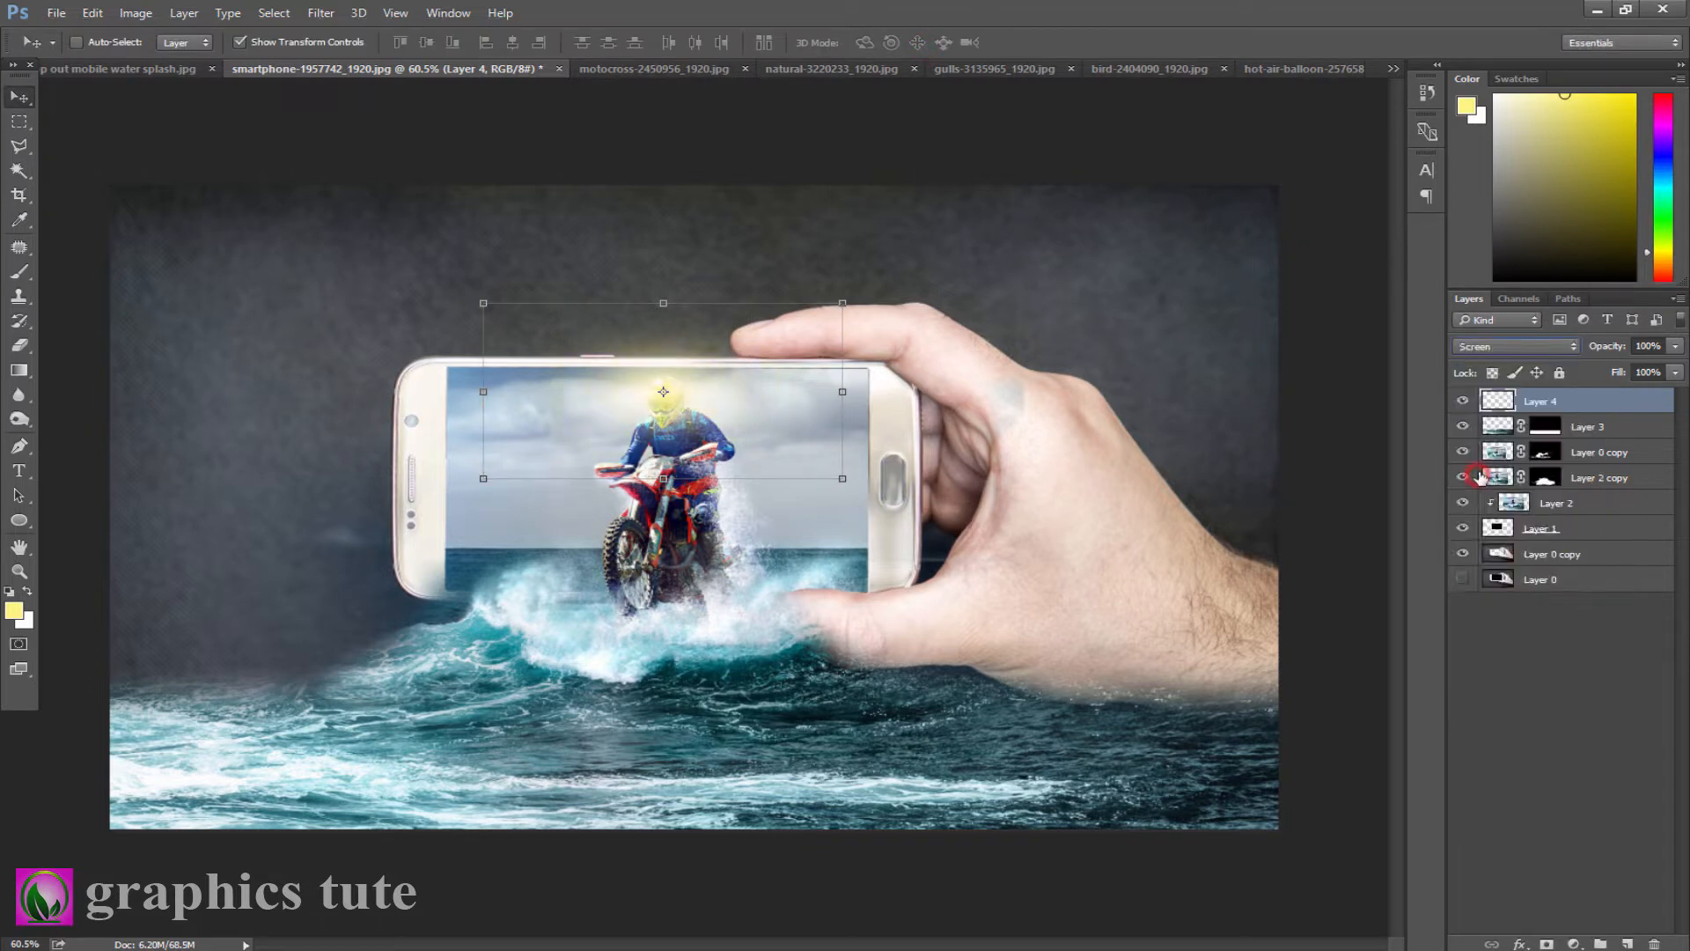
left_click(1499, 350)
left_click(1473, 541)
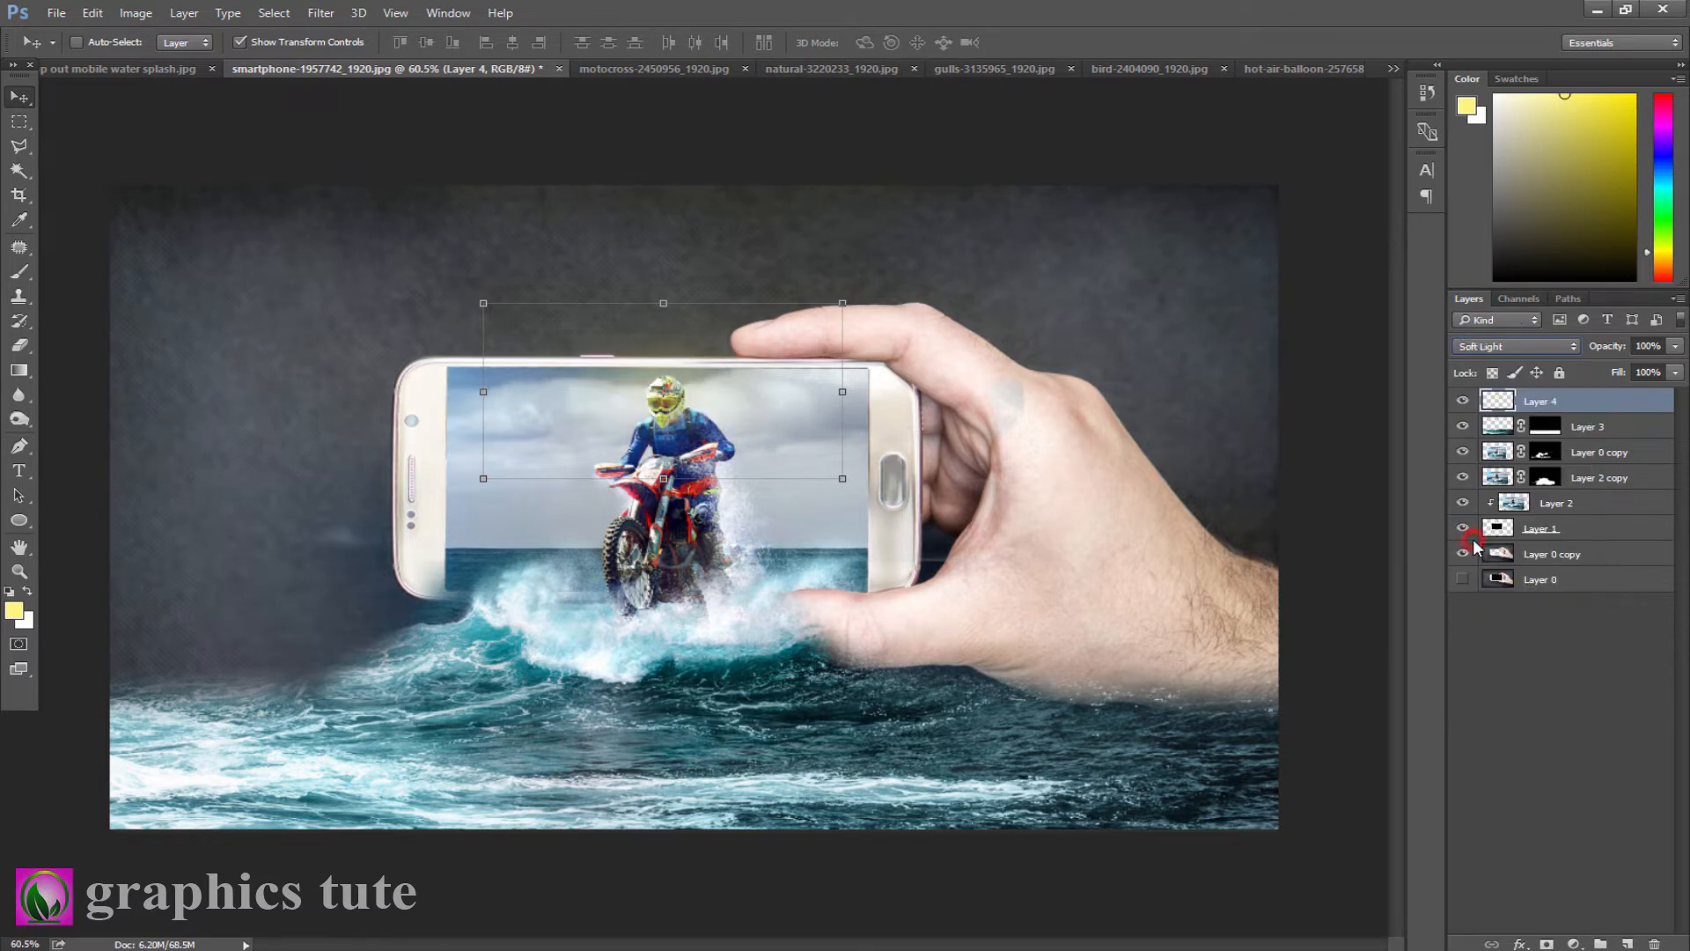
mouse_move(707, 448)
left_mouse_down()
mouse_move(717, 430)
mouse_move(704, 449)
left_mouse_up()
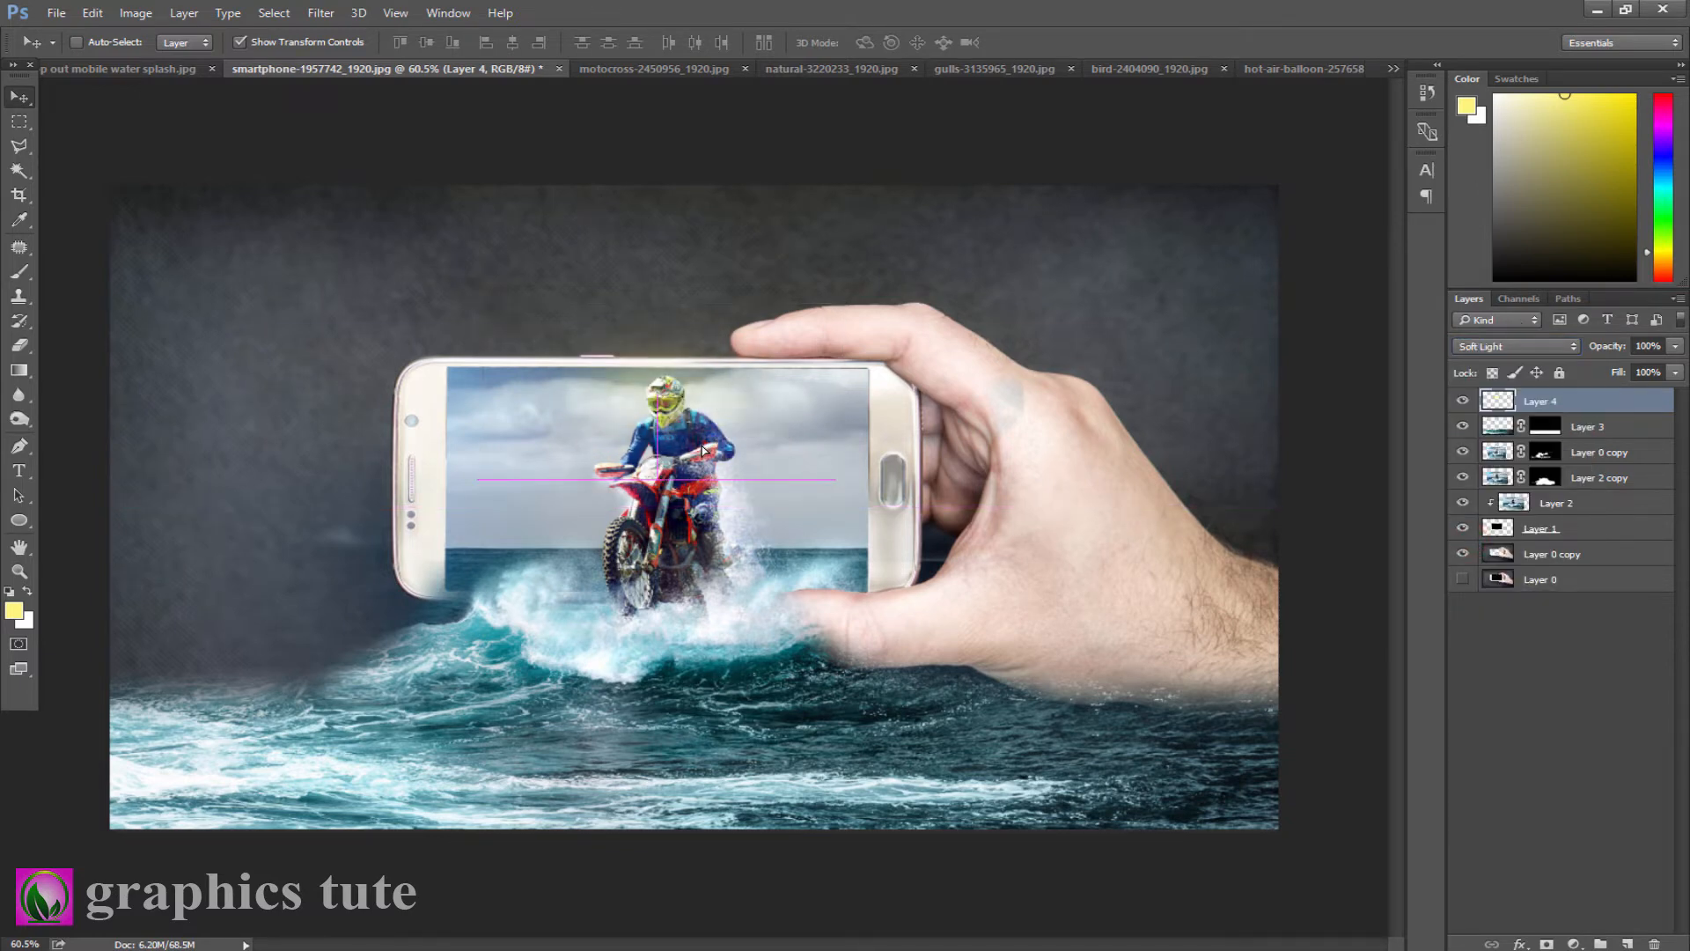
Step: Add a new layer above Layer 4 and dab a soft glow in yellow ffde00 over the rider's helmet
left_click(1629, 942)
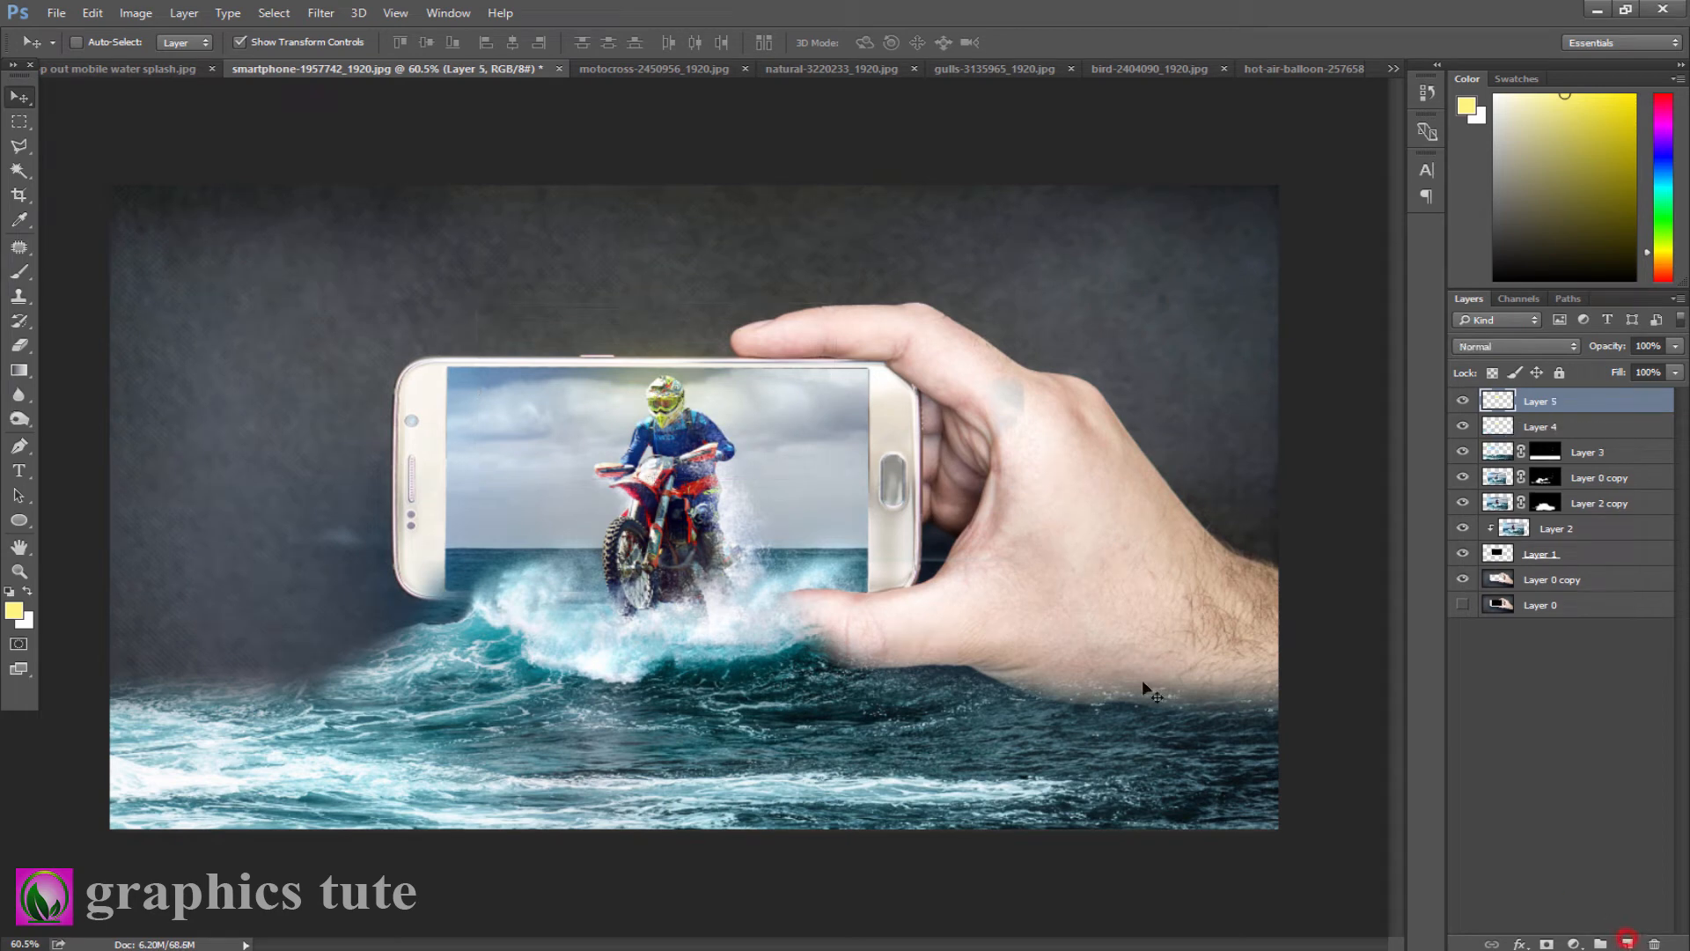
left_click(20, 613)
type("ffea00")
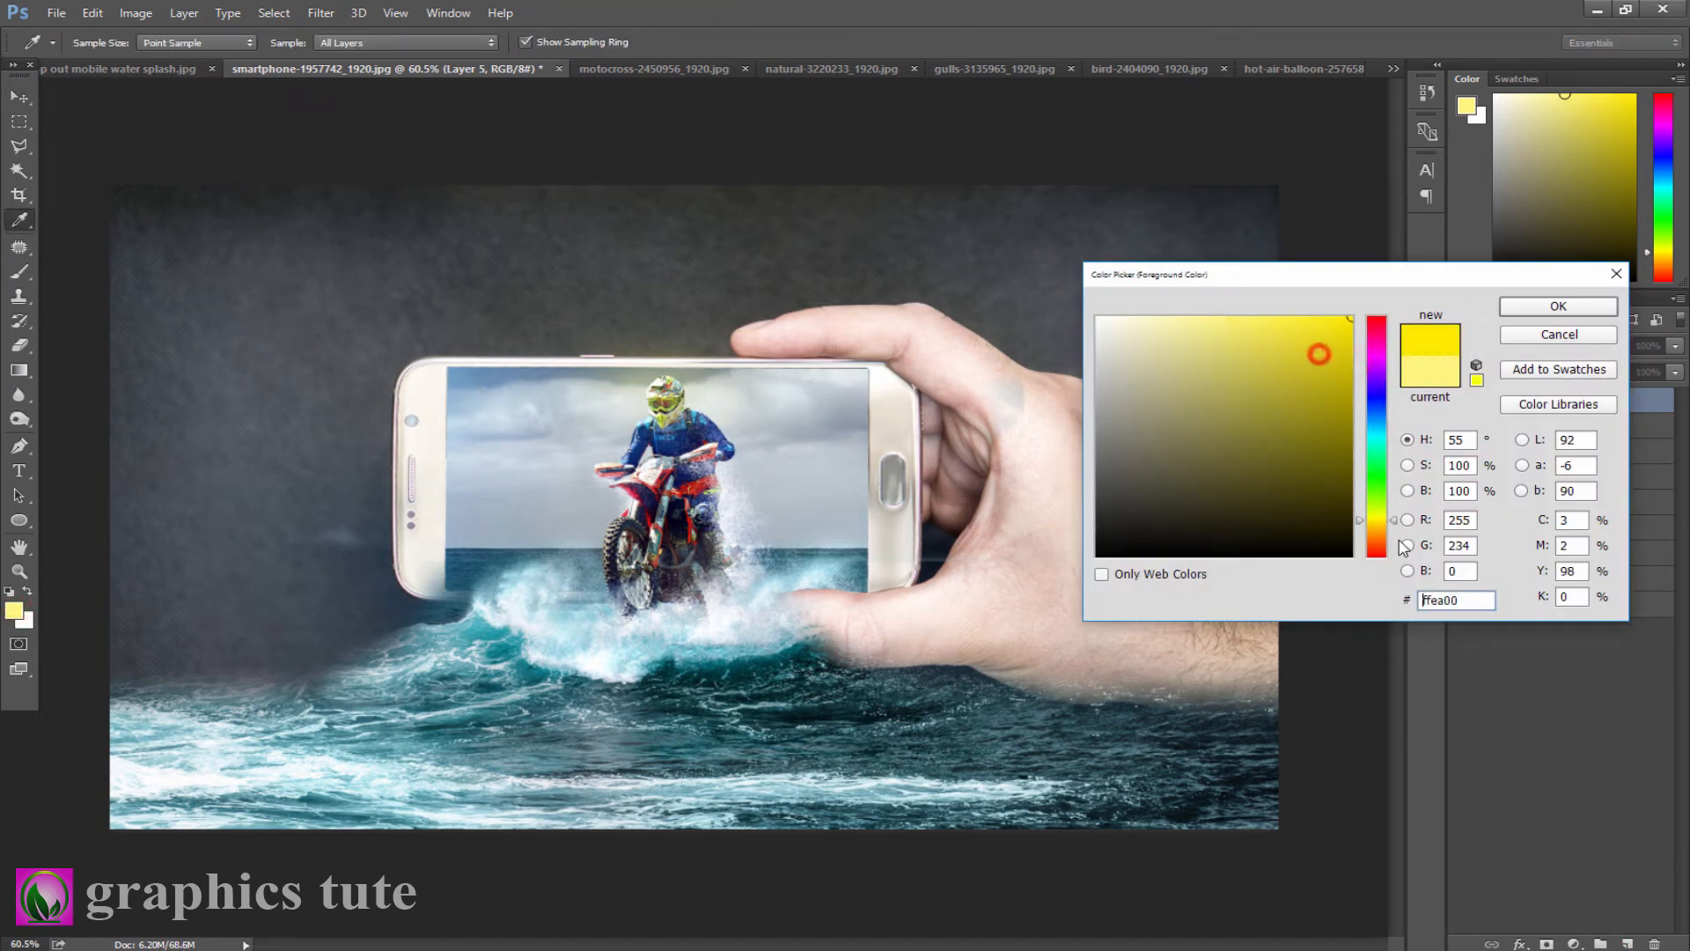
left_click(1558, 306)
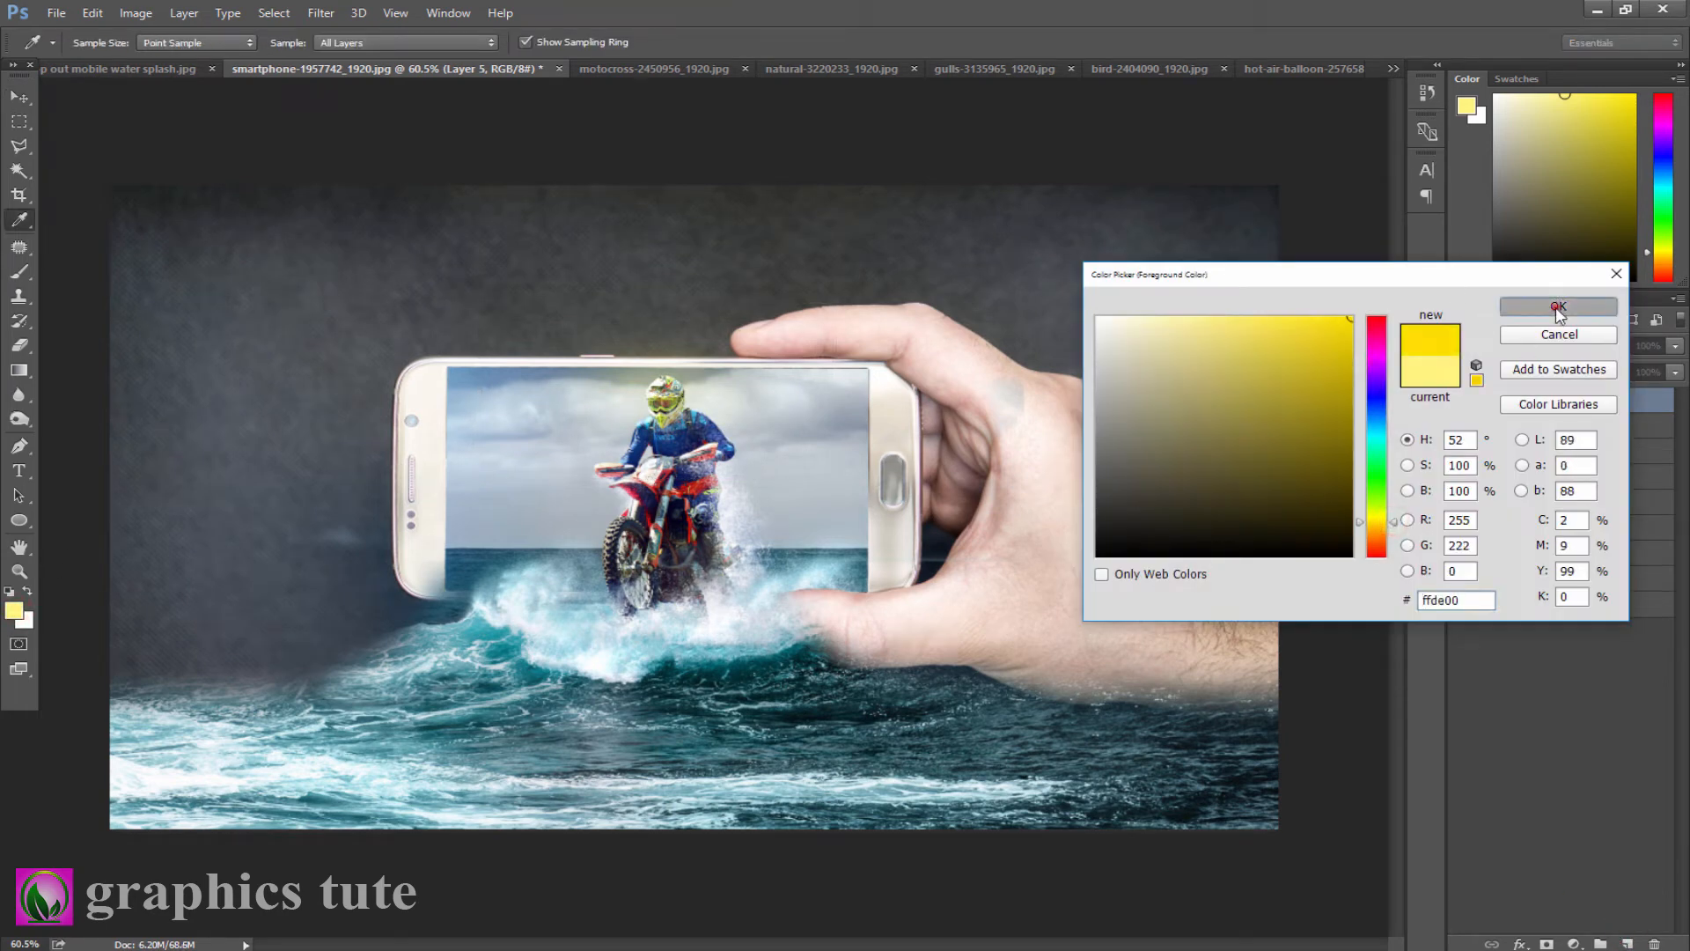
key("v")
left_click(20, 272)
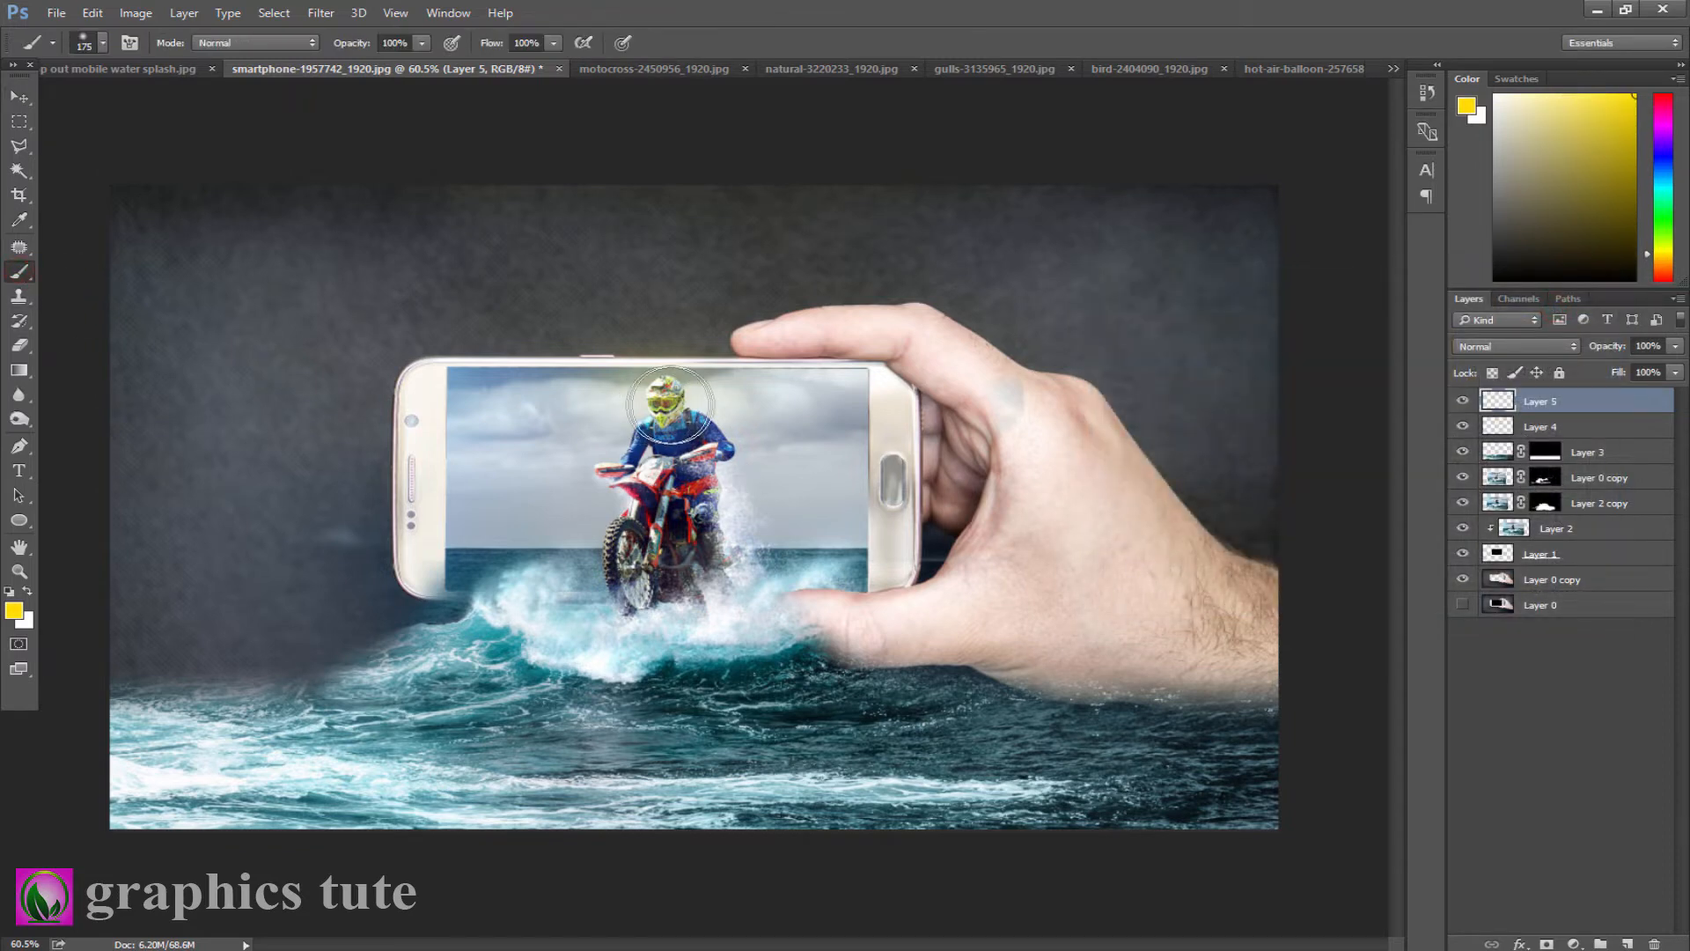
left_click(662, 398)
Step: Set Layer 5's blend mode to Soft Light
left_click(1531, 346)
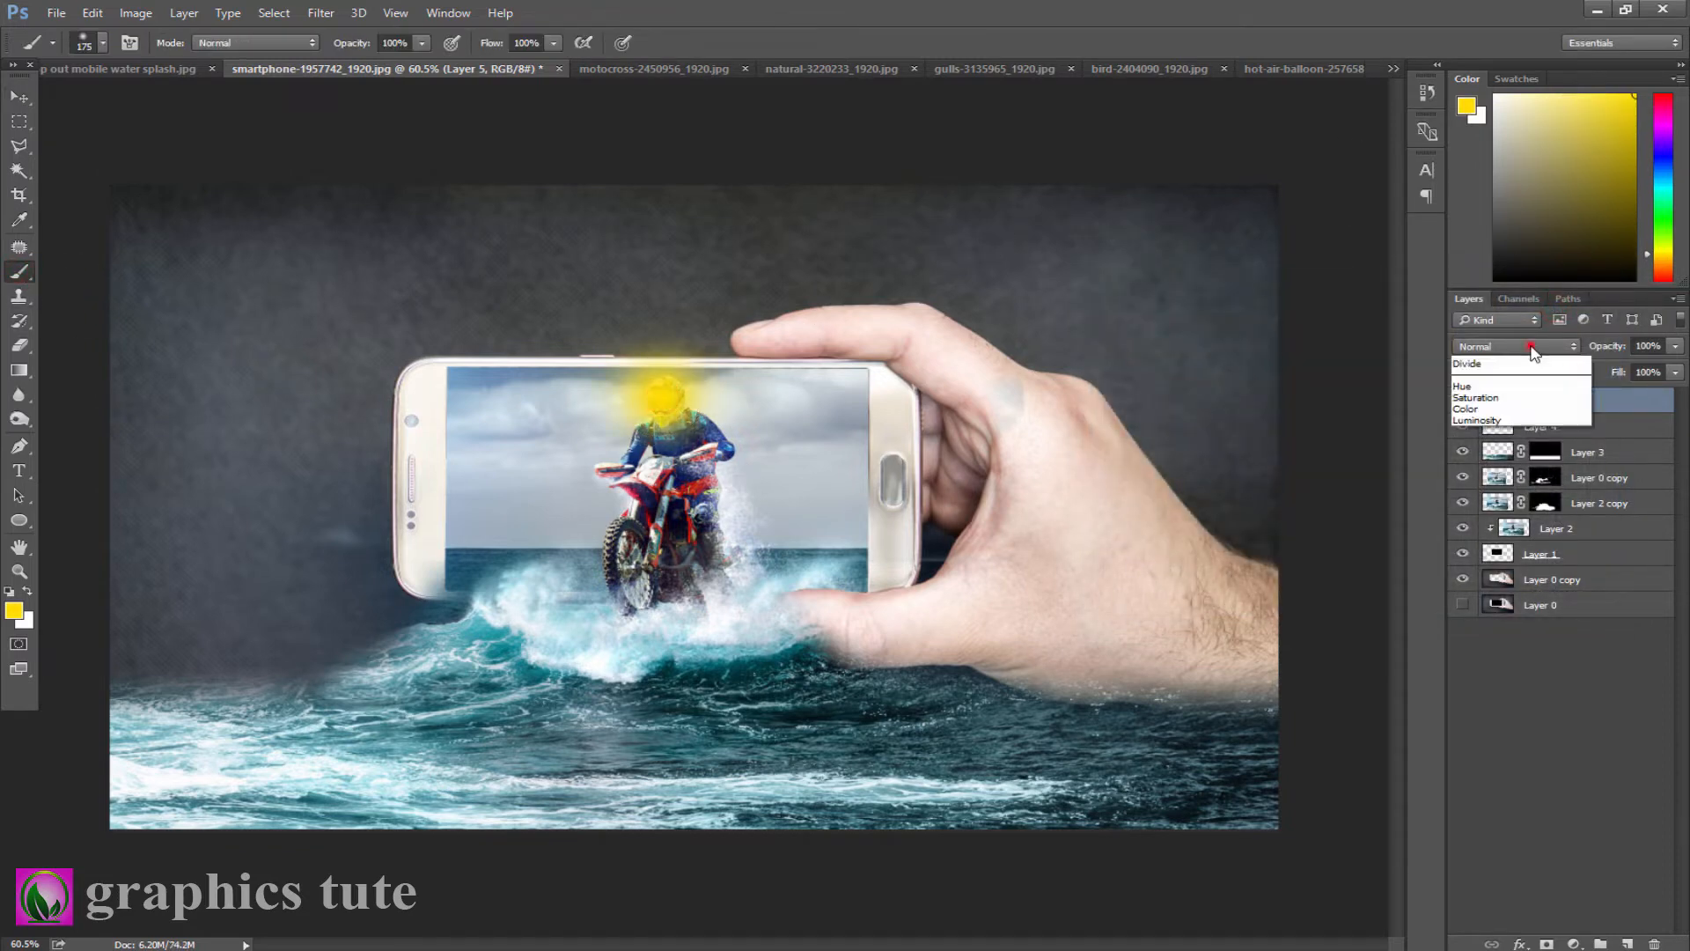
left_click(1480, 475)
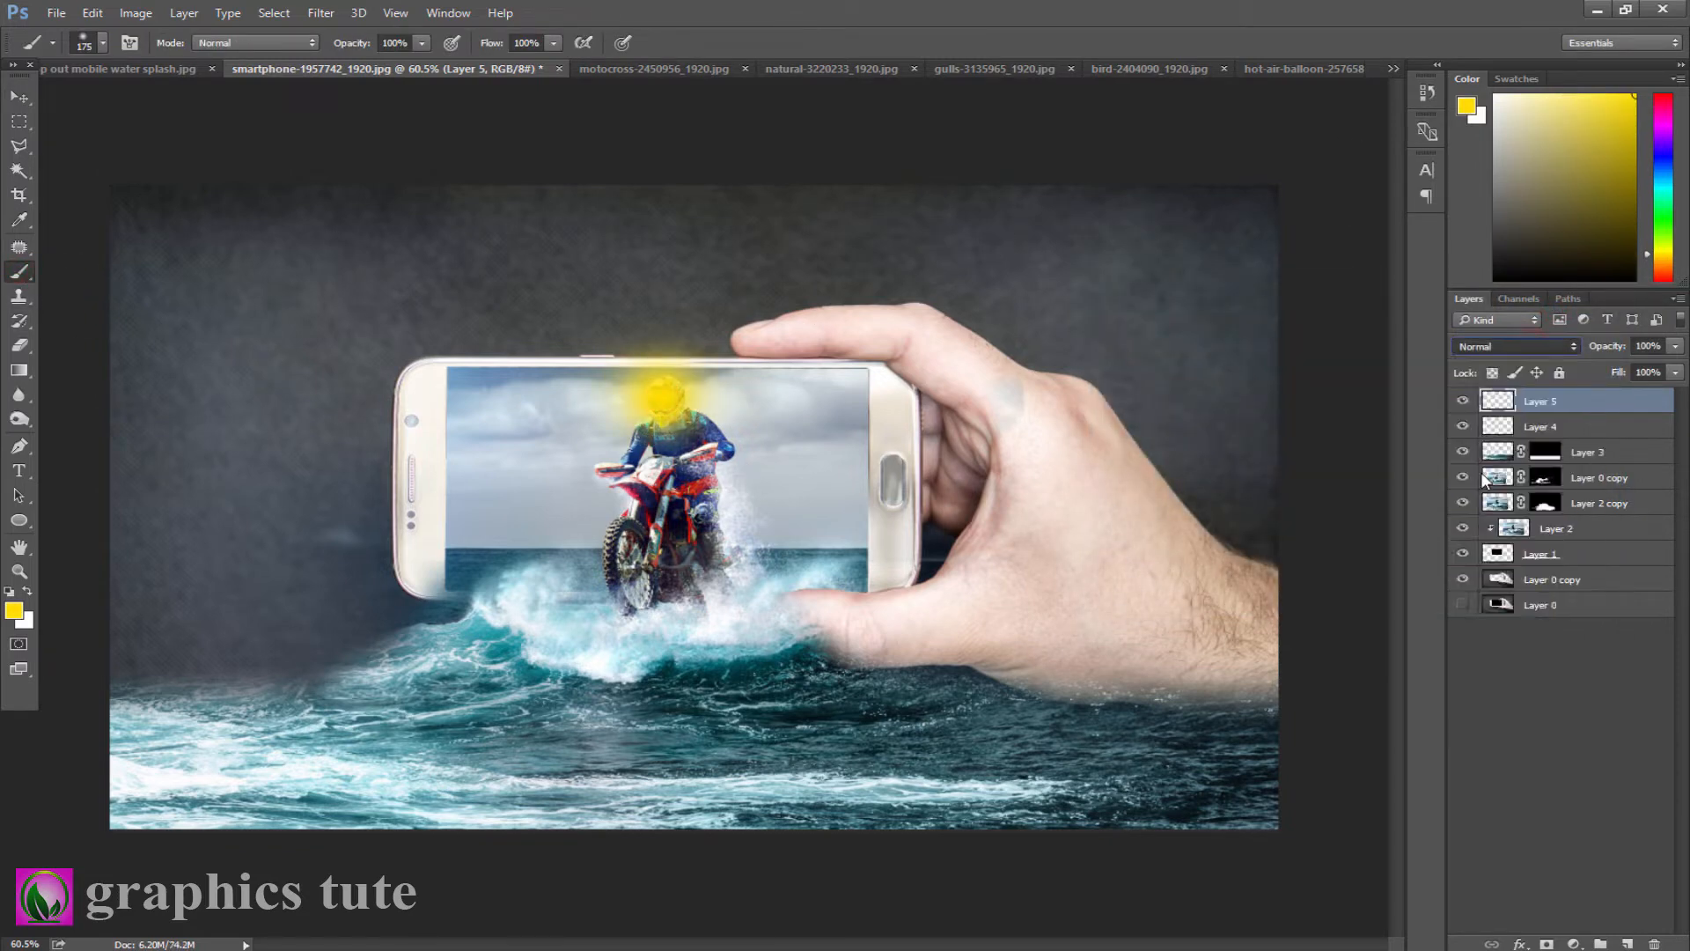
left_click(1520, 347)
left_click(1481, 544)
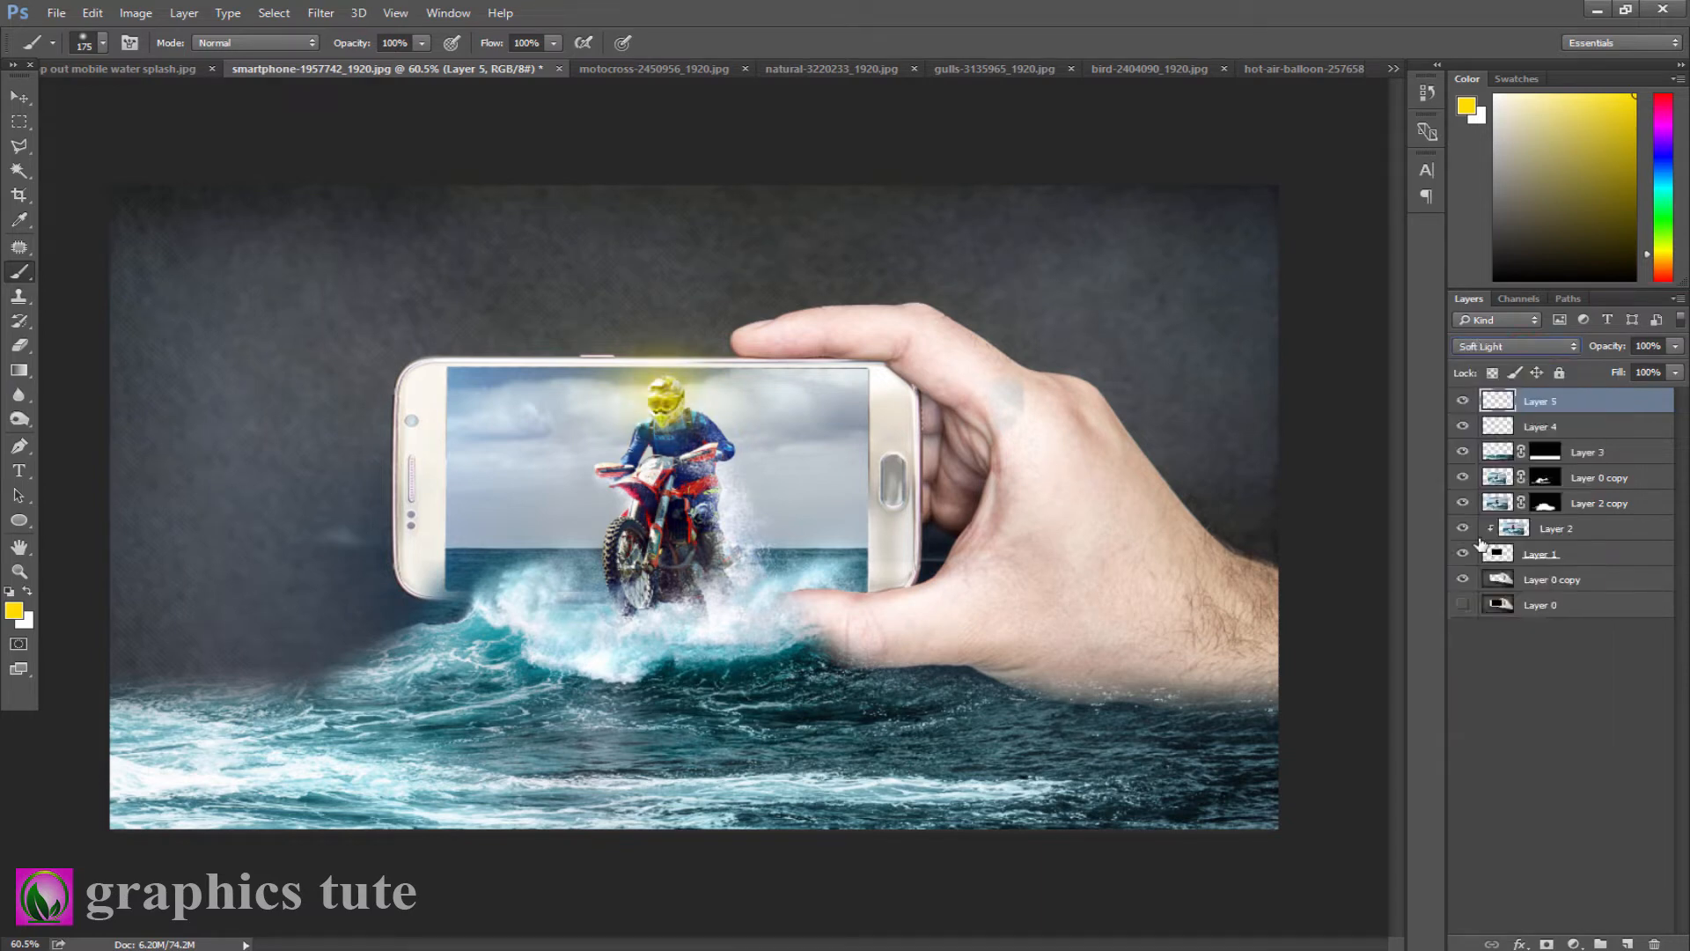
Step: Stretch Layer 5's glow to about 296% width and 139% height so it spans the phone's full width around the rider
left_click(29, 98)
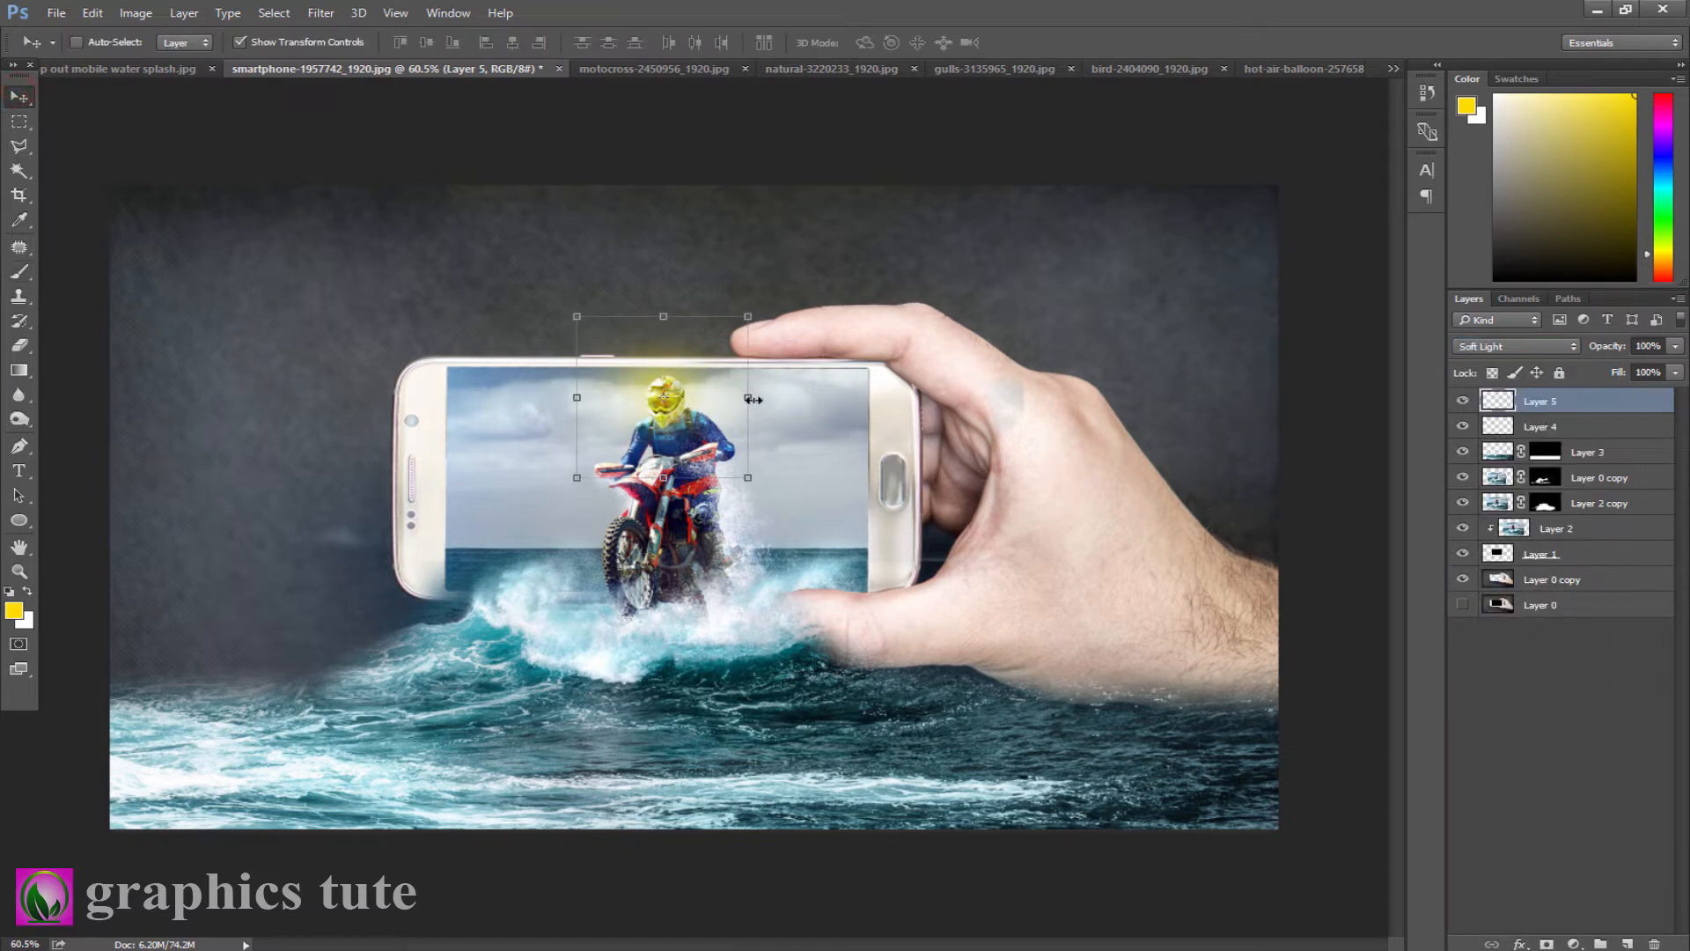
left_click_drag(753, 399, 869, 398)
mouse_move(665, 480)
left_mouse_down()
mouse_move(667, 523)
mouse_move(667, 507)
left_mouse_up()
mouse_move(696, 416)
left_mouse_down()
mouse_move(699, 455)
mouse_move(684, 434)
left_mouse_up()
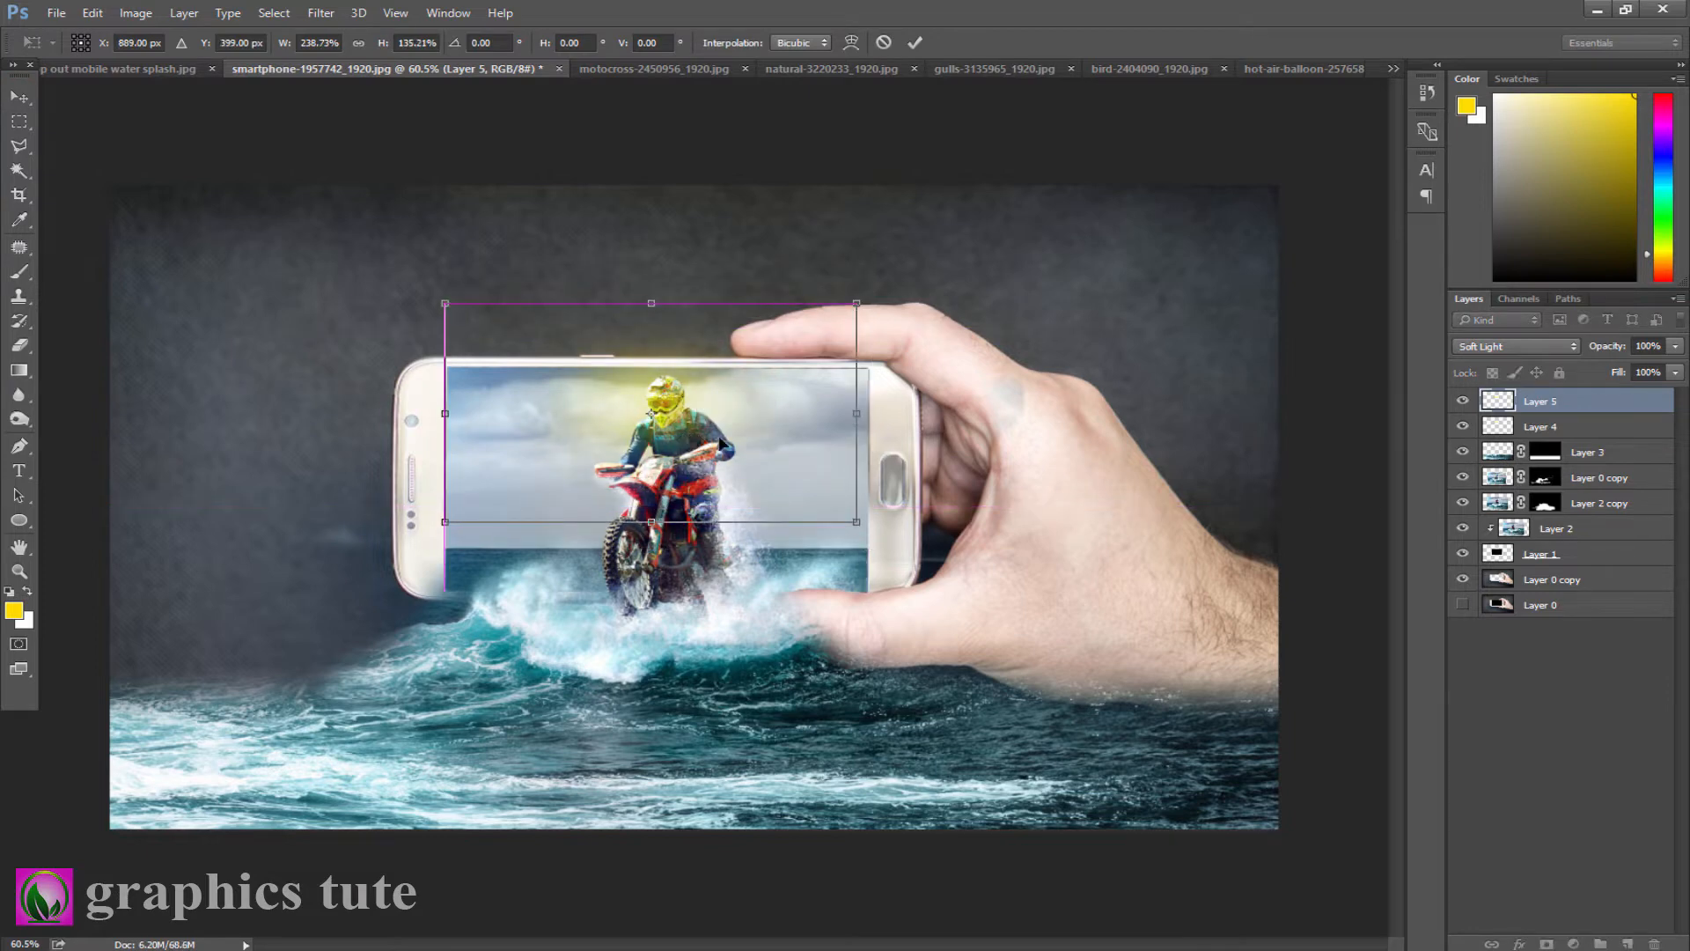
left_click_drag(857, 413, 913, 413)
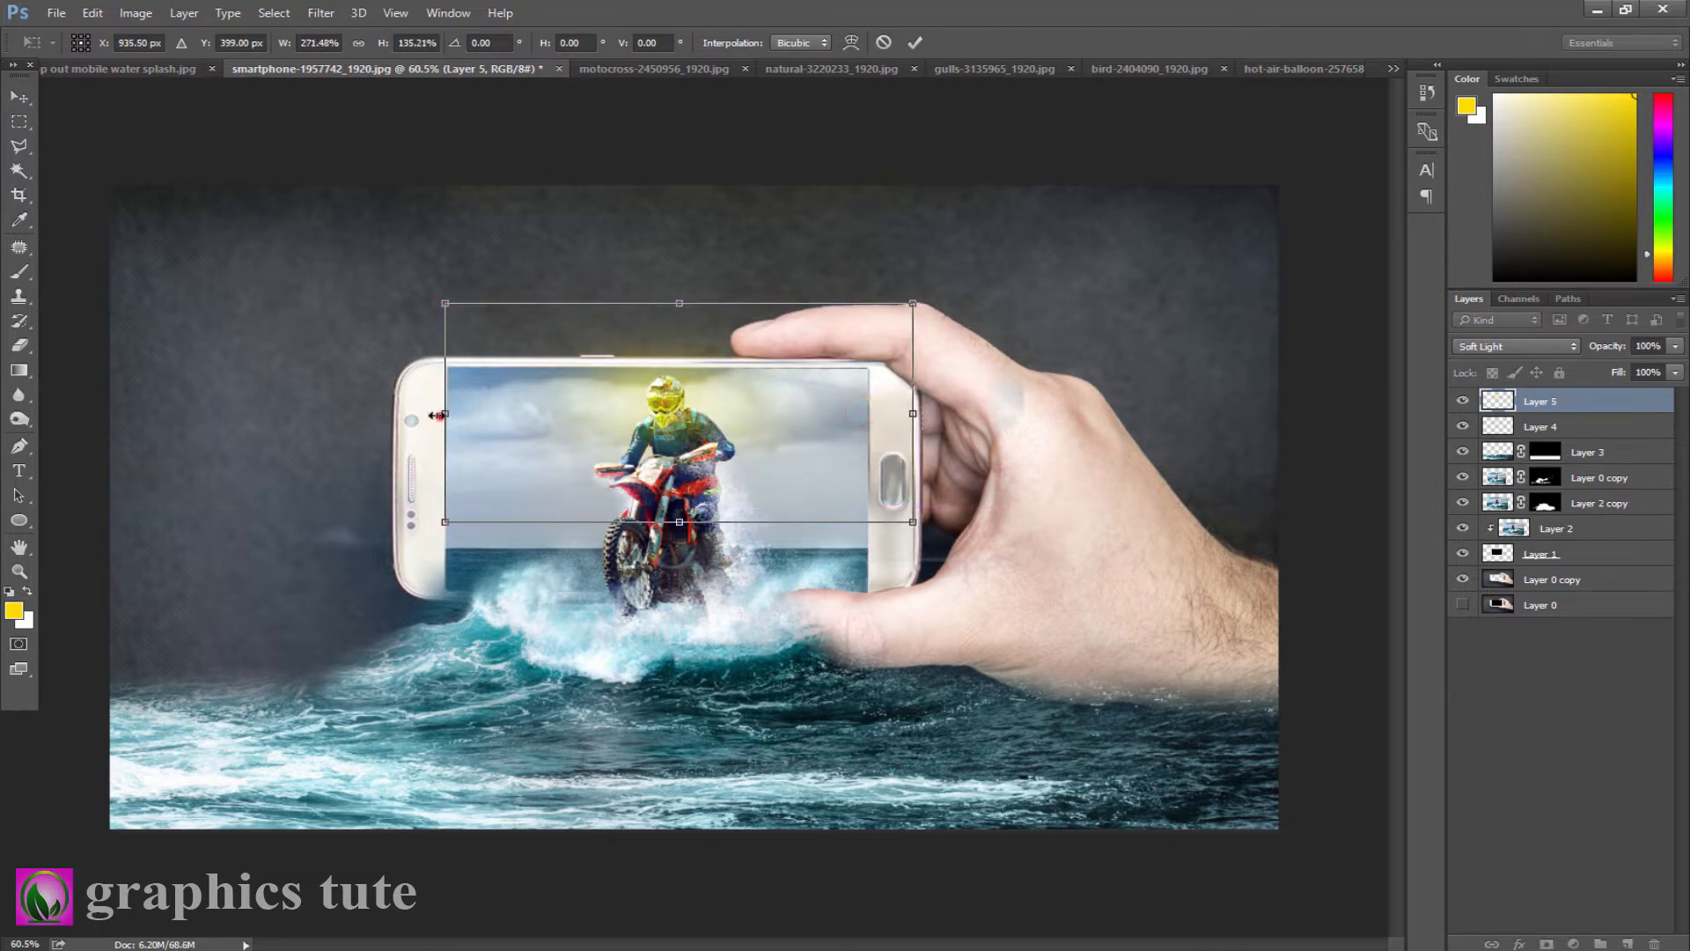
left_click_drag(439, 415, 402, 412)
left_click_drag(660, 523, 669, 529)
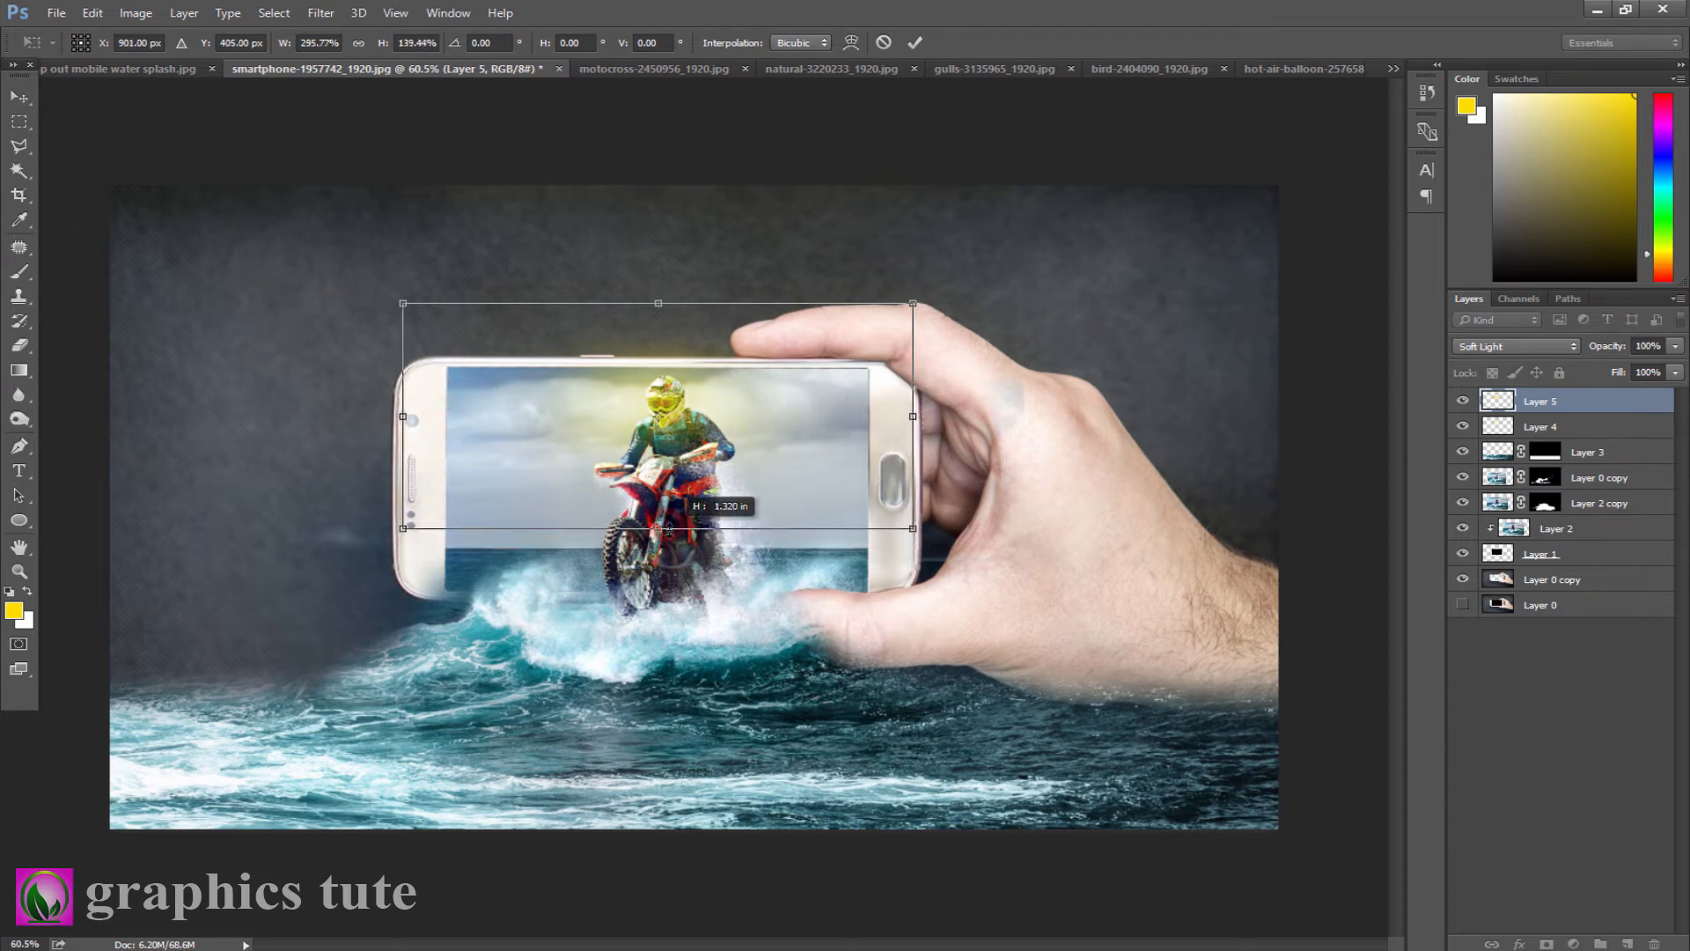
left_click(913, 41)
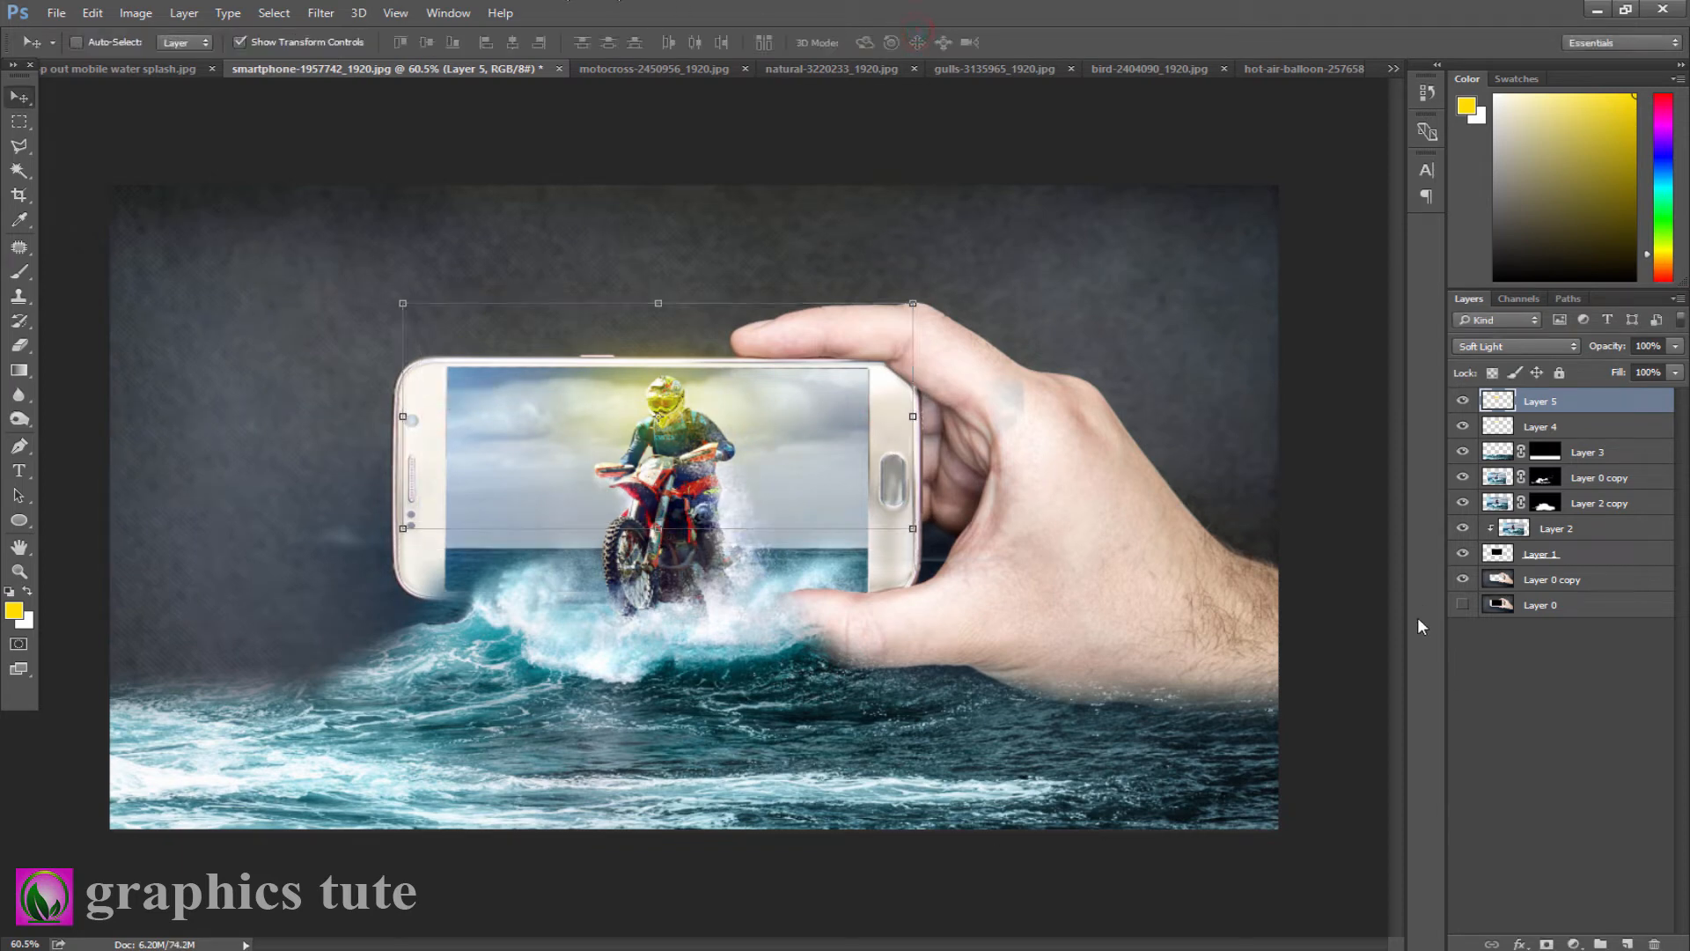
Step: Add a Brightness/Contrast adjustment layer above Layer 5 with brightness -38
mouse_move(886, 601)
left_mouse_down()
mouse_move(841, 574)
mouse_move(858, 610)
left_mouse_up()
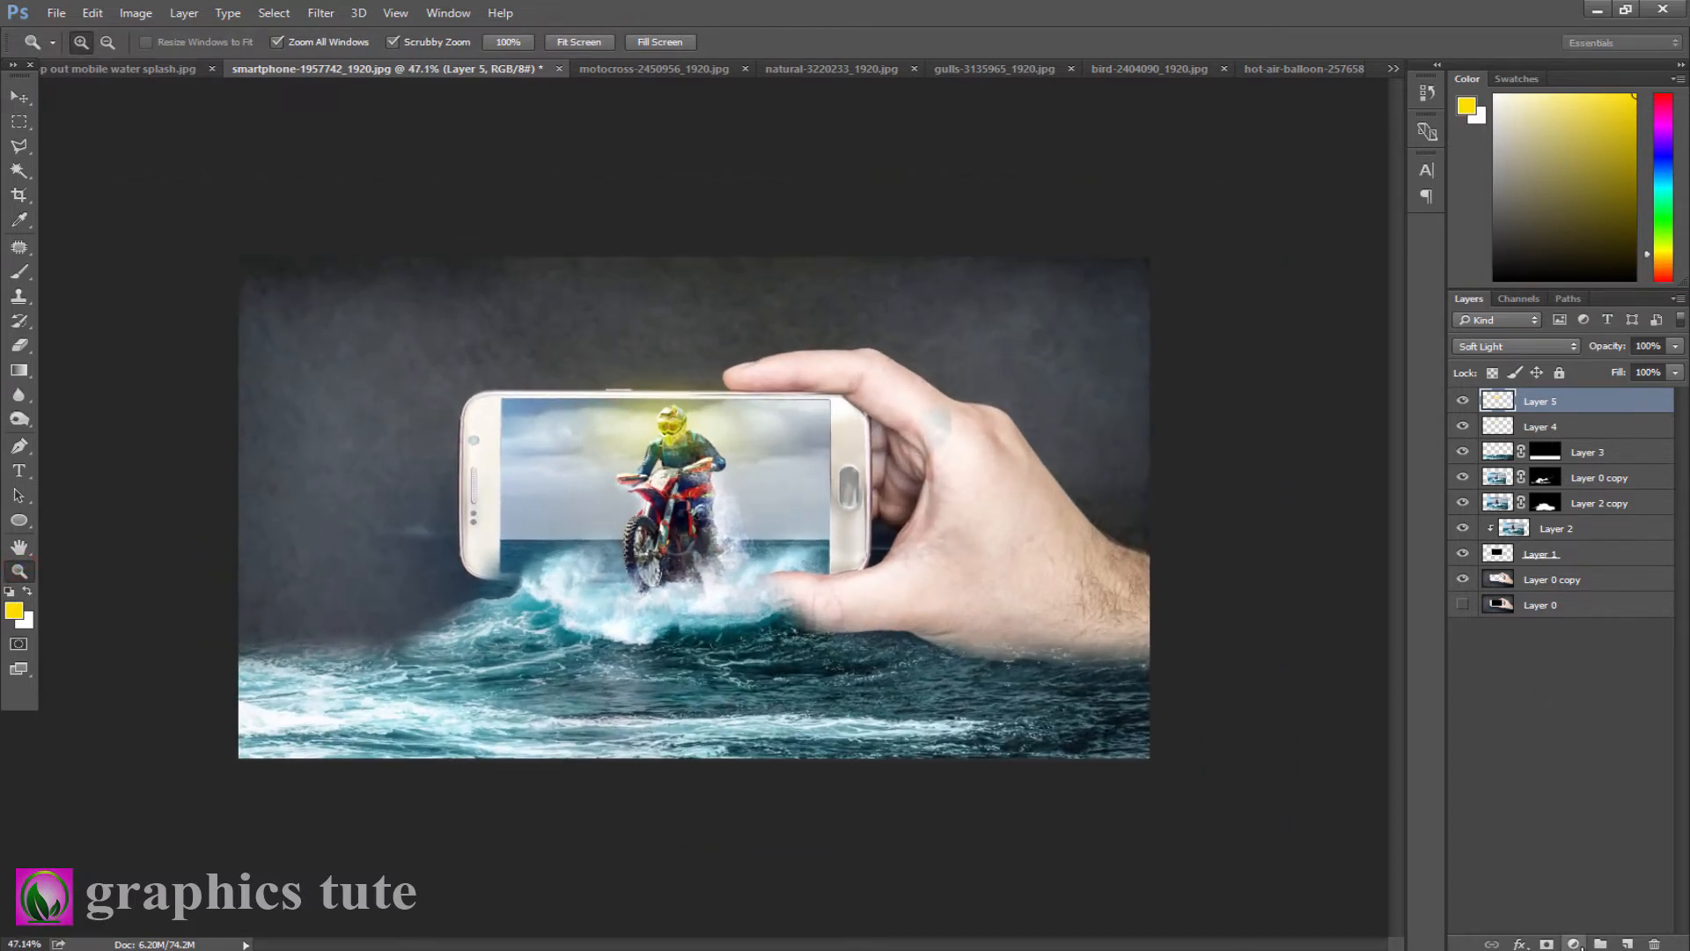
left_click(1573, 944)
left_click(1519, 605)
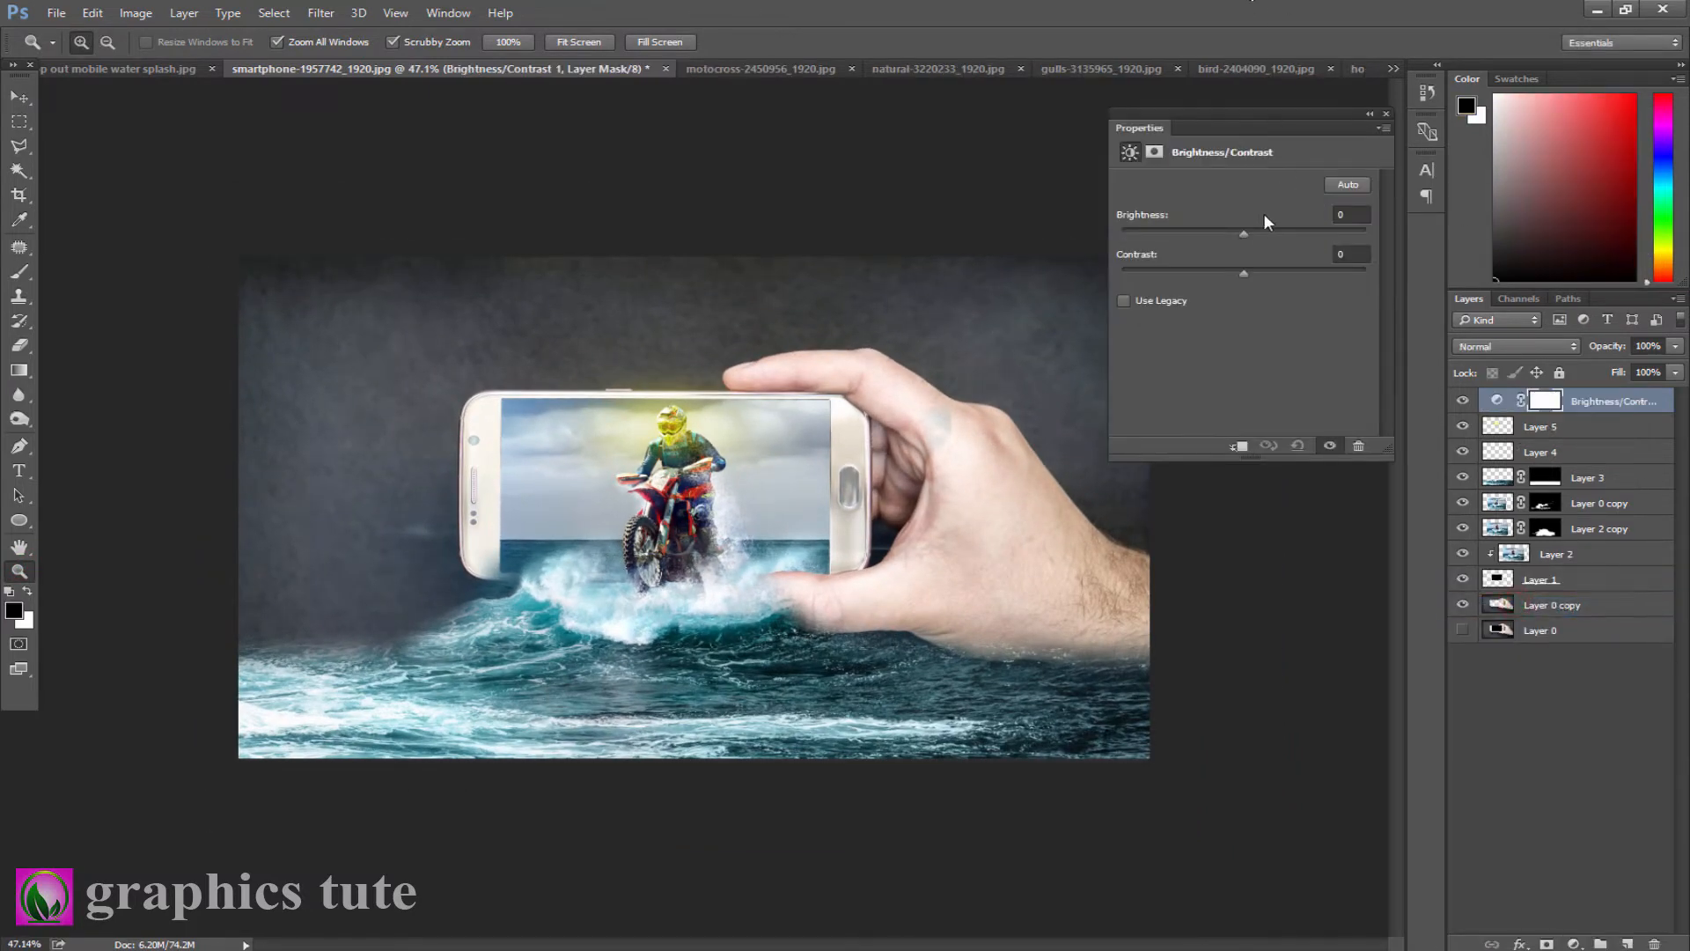
left_click_drag(1240, 233, 1212, 232)
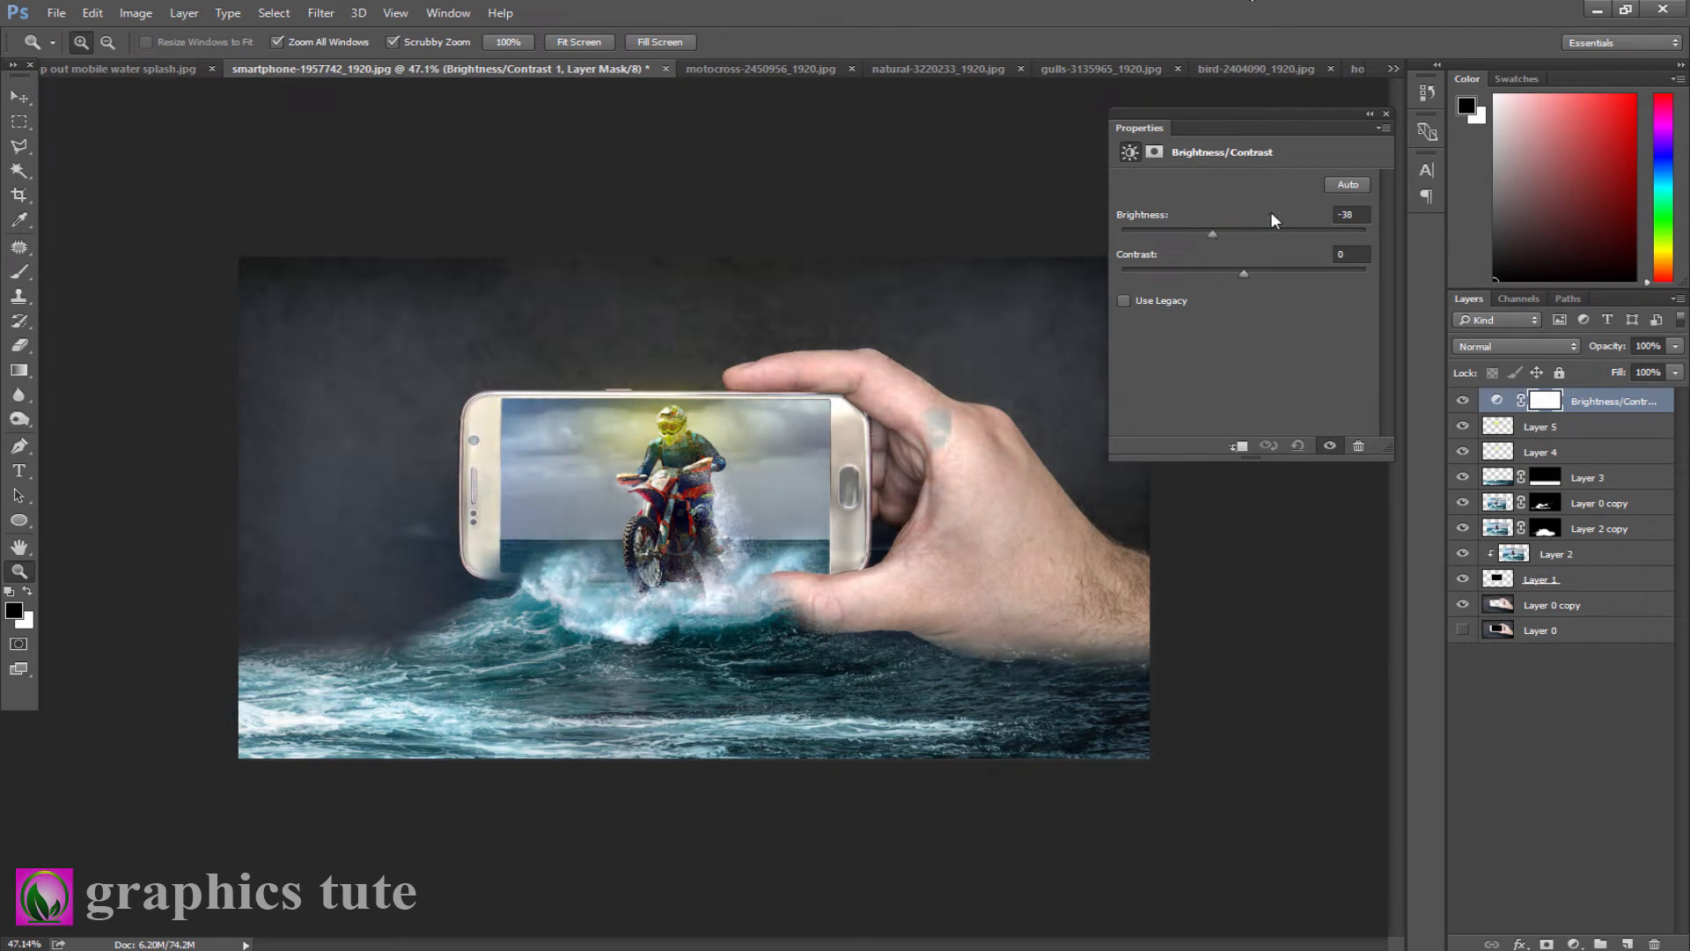
left_click(1385, 115)
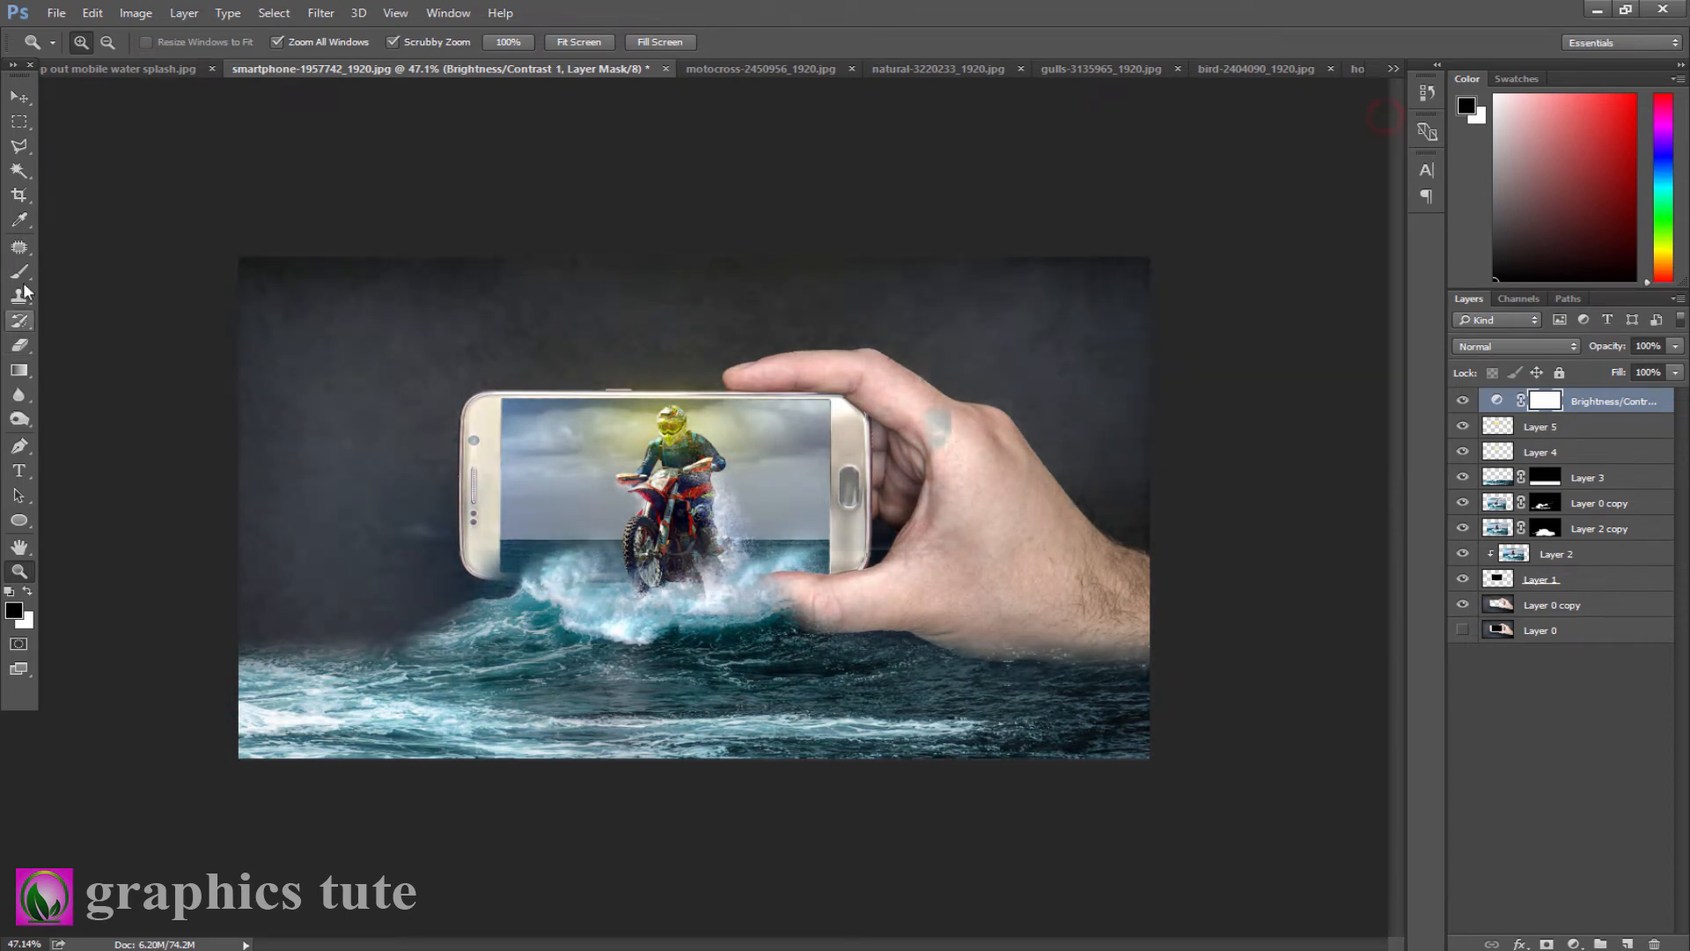
Step: Paint black with an 800 px soft brush on the Brightness/Contrast mask over the phone, the fingers and the background above them
left_click(22, 270)
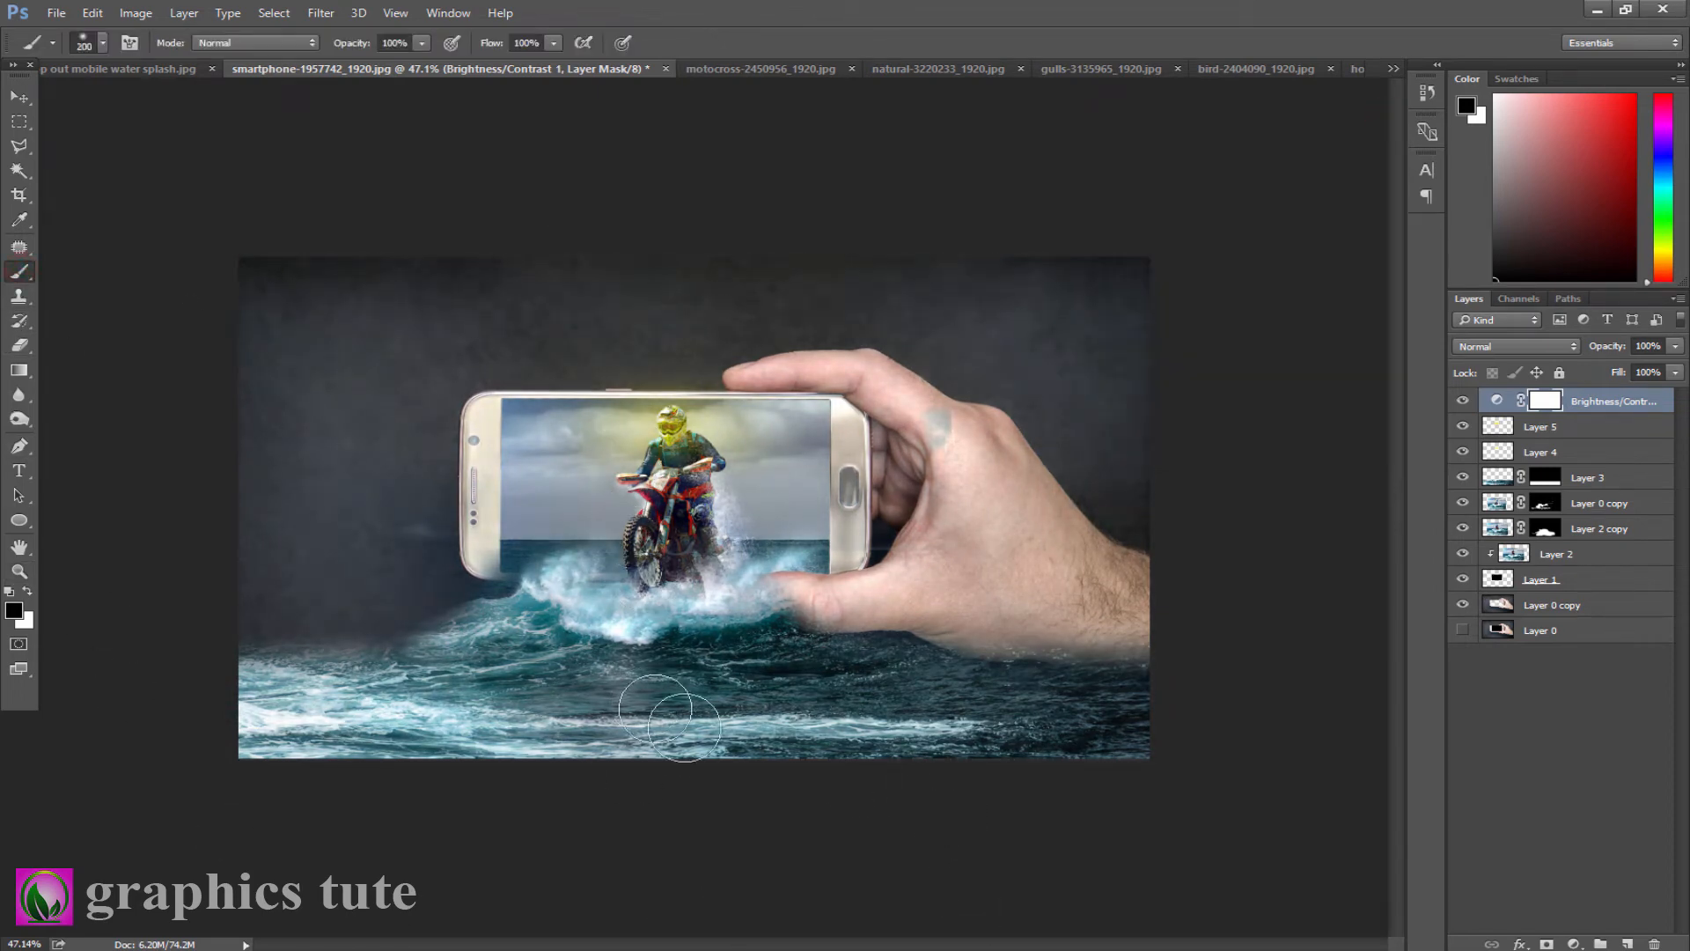
key("bracketright")
key("bracketright")
key("bracketright")
key("bracketright")
key("bracketright")
key("bracketright")
key("bracketright")
key("bracketright")
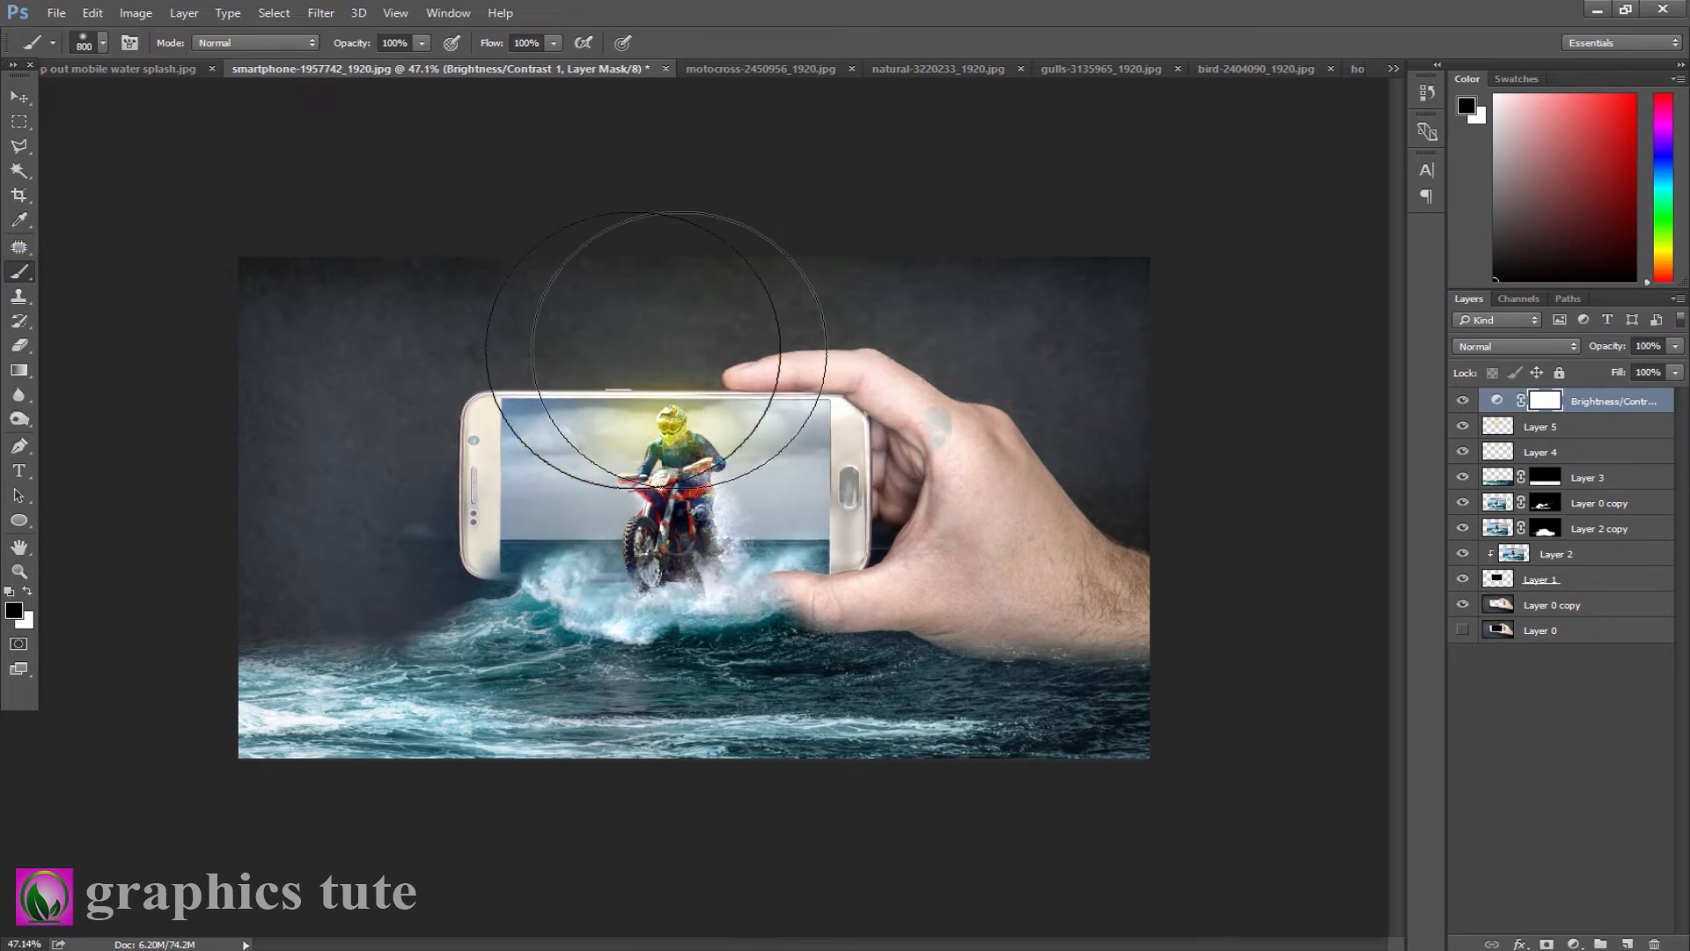
mouse_move(865, 459)
left_mouse_down()
mouse_move(849, 449)
mouse_move(872, 444)
left_mouse_up()
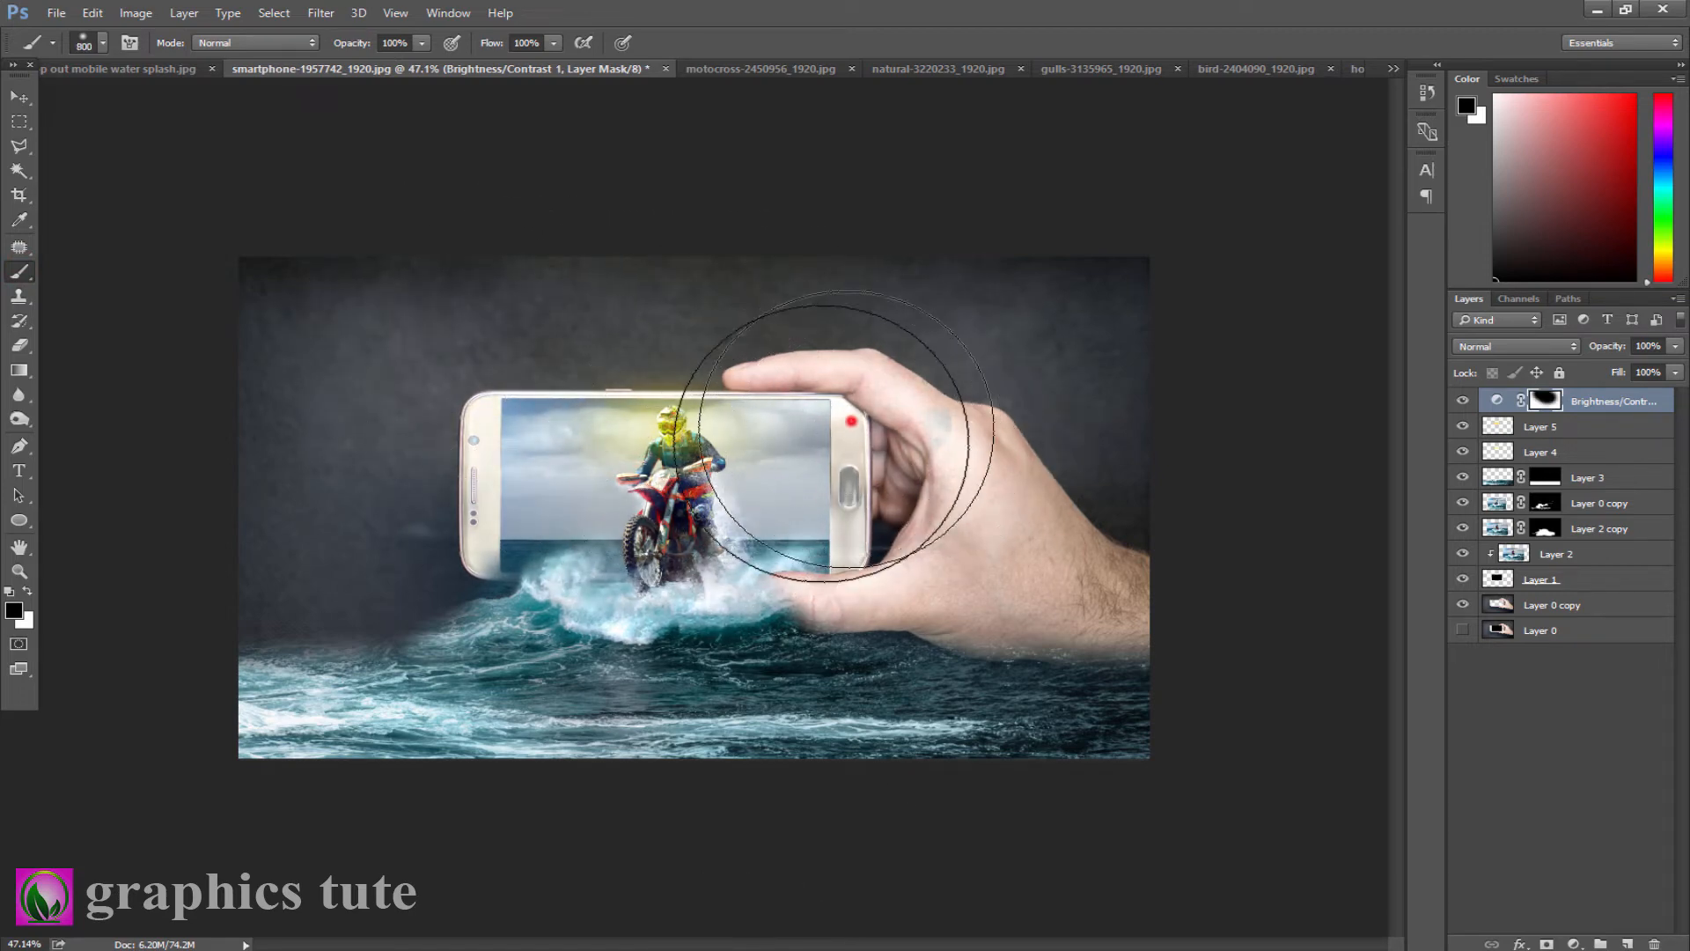
Step: Paint black with a 500 px brush on the masked Layer 0 copy to remove the bluish patch near the hand's knuckle
left_click(1536, 504)
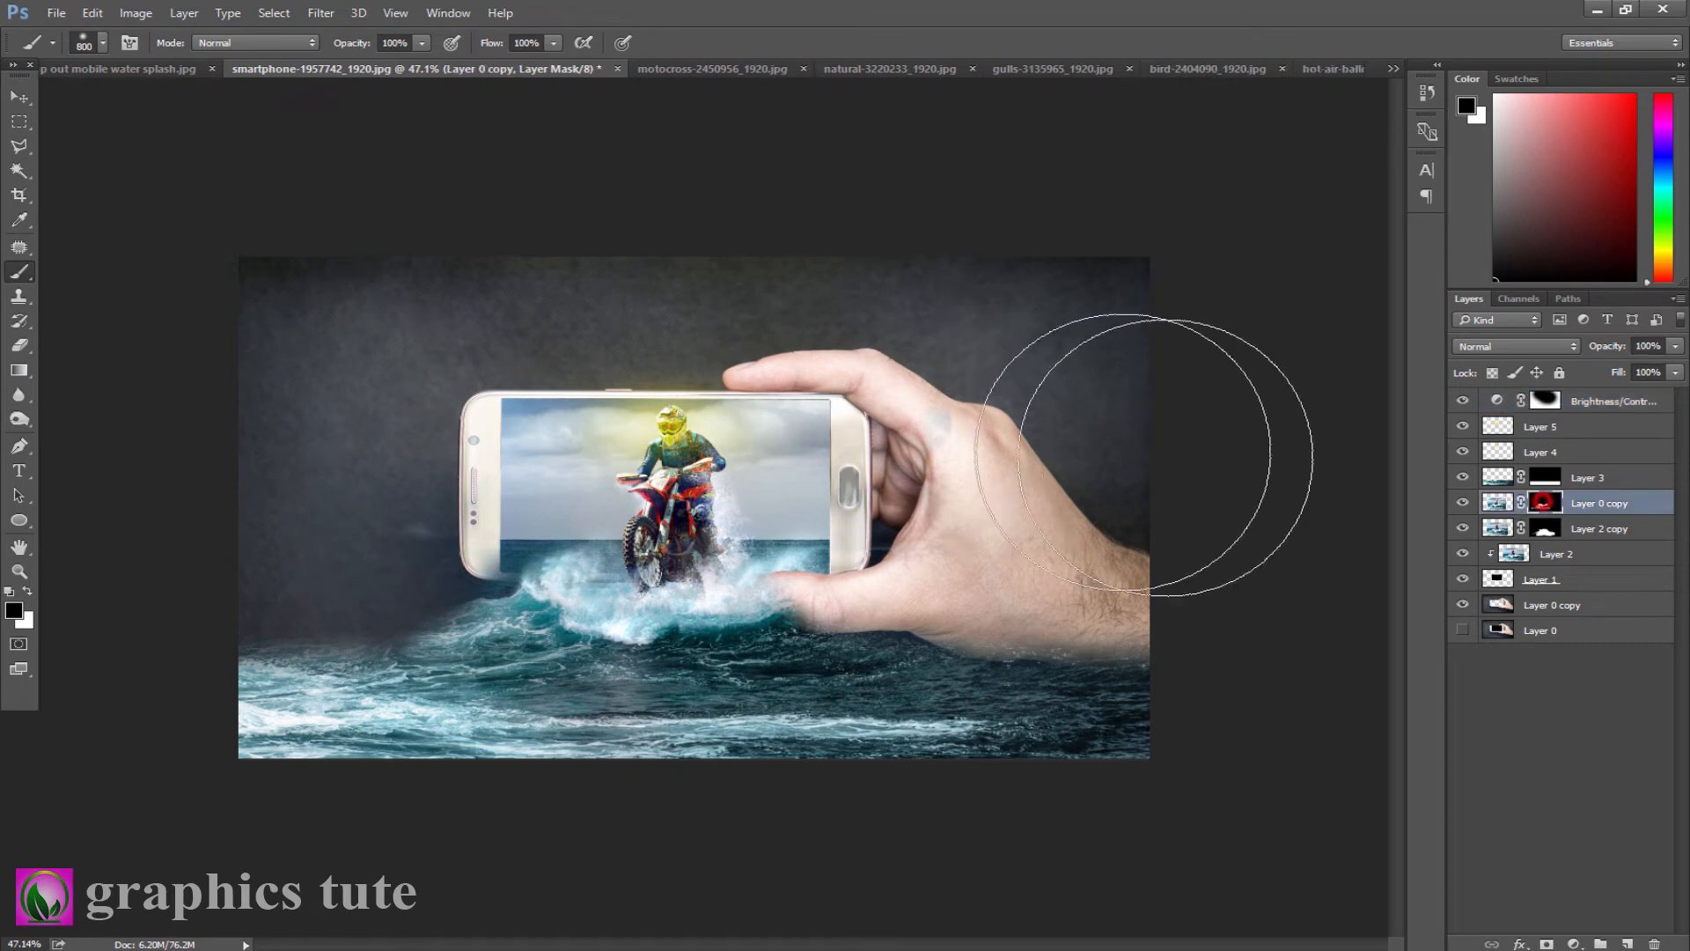
key("bracketleft")
key("bracketleft")
left_click(980, 415)
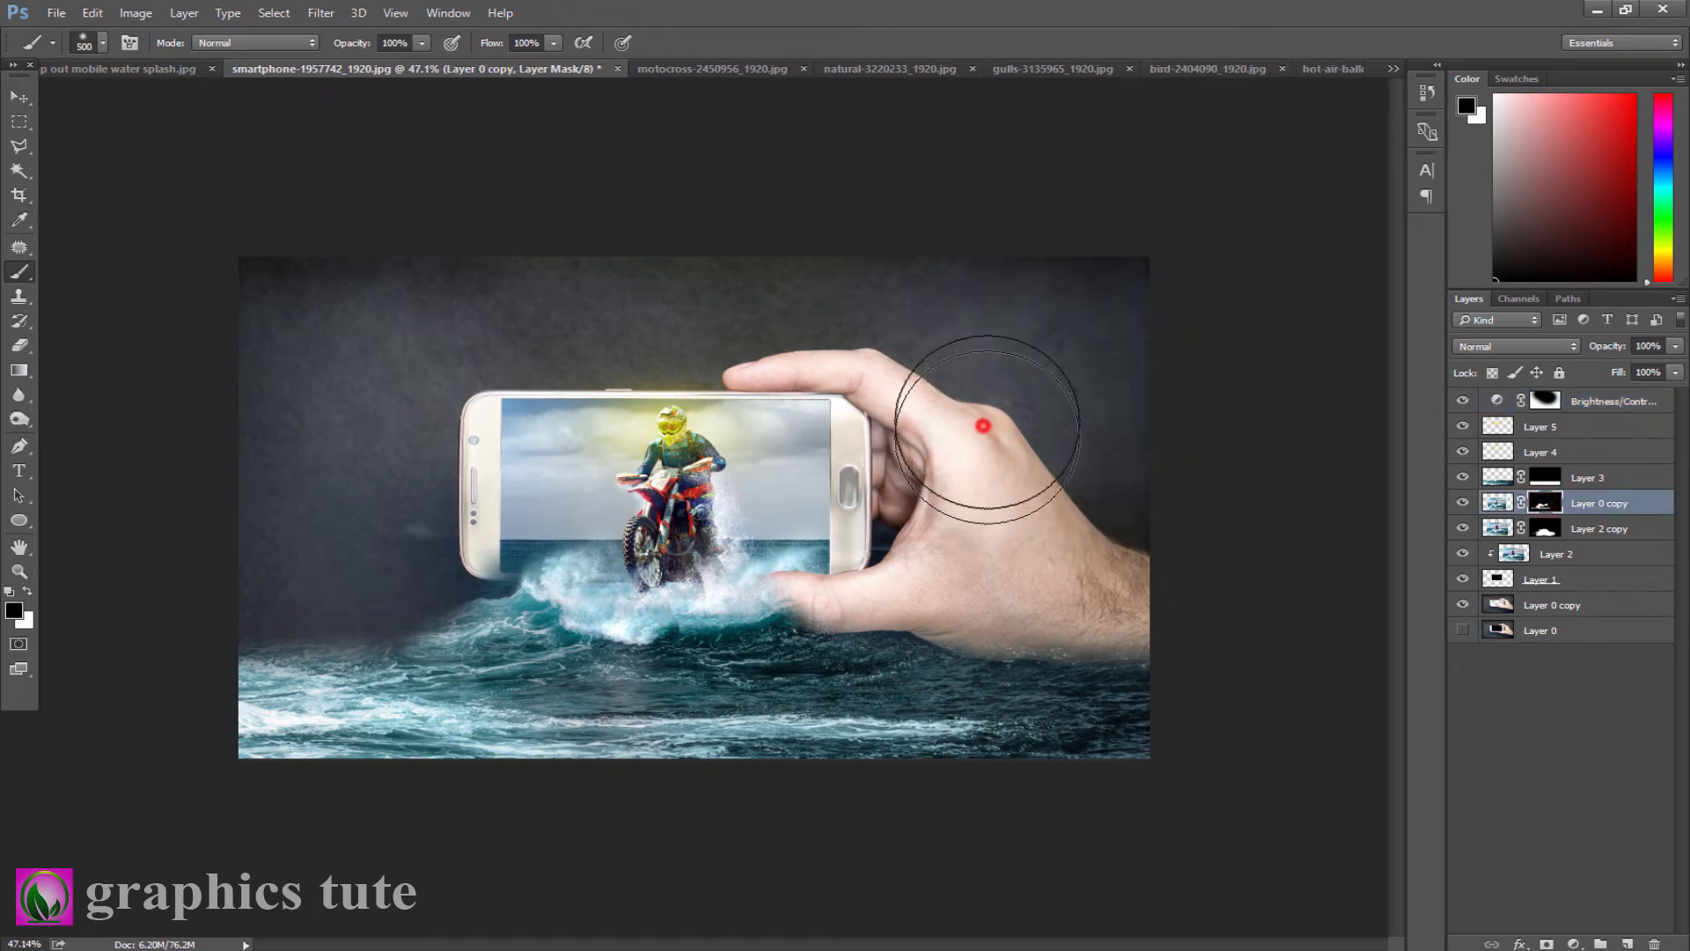
key("bracketleft")
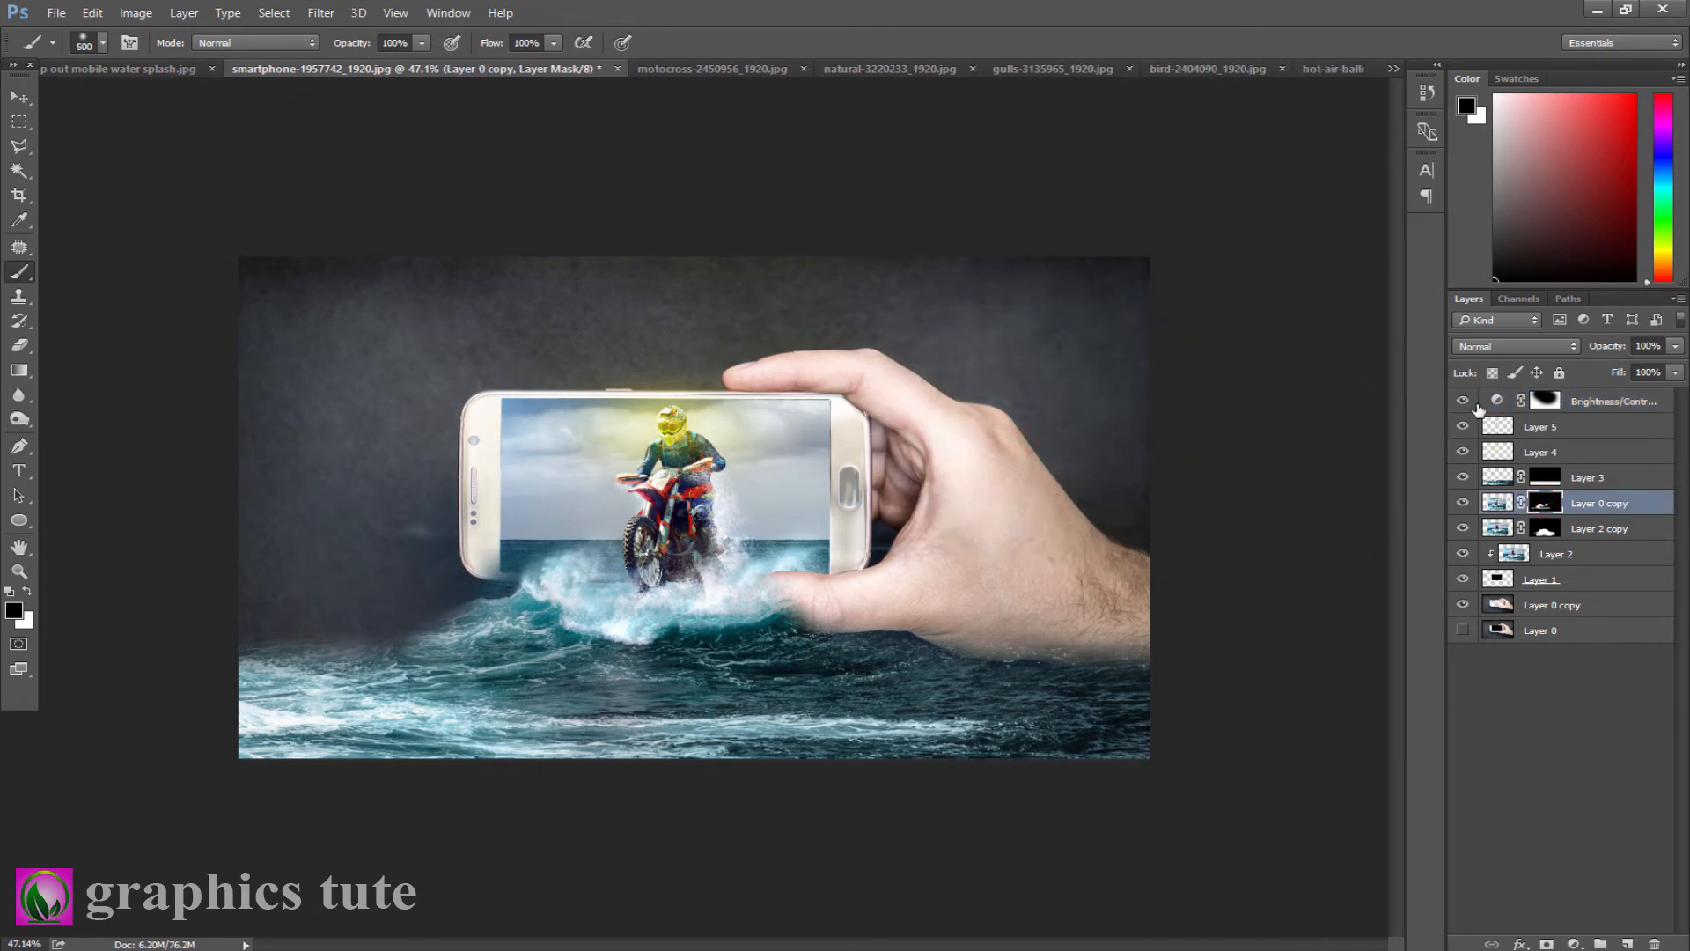
Step: Add a new layer above the Brightness/Contrast adjustment and dab a large soft glow in darker yellow eccd00 over the rider's helmet
left_click(1463, 402)
left_click(1582, 403)
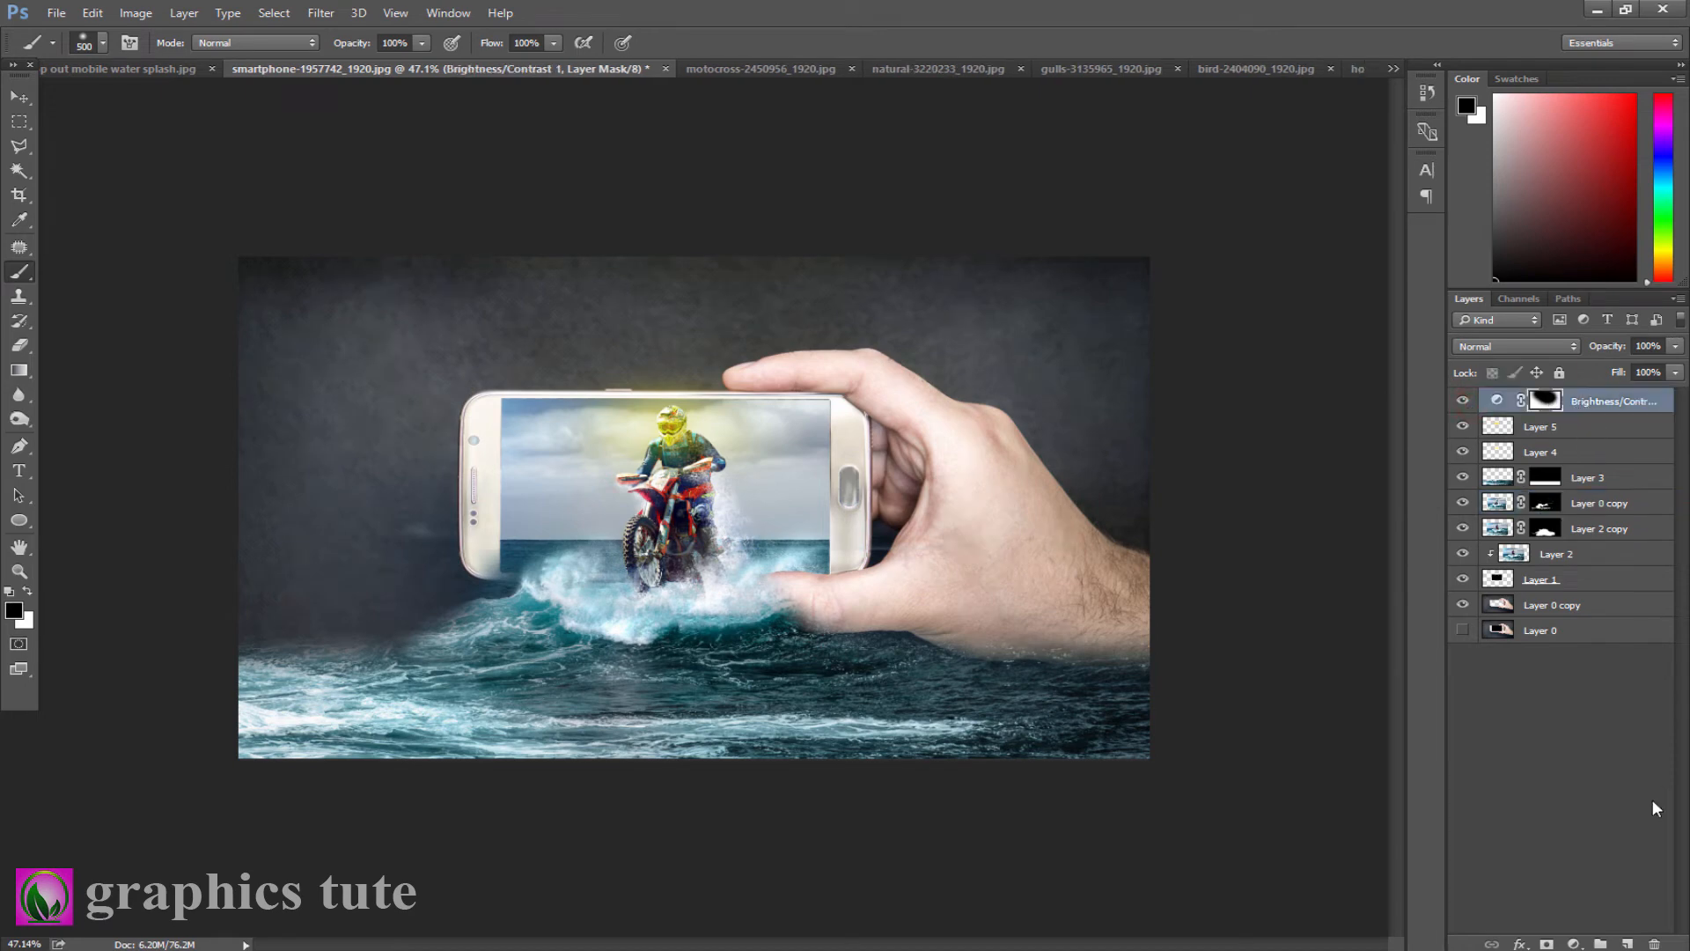
left_click(1626, 943)
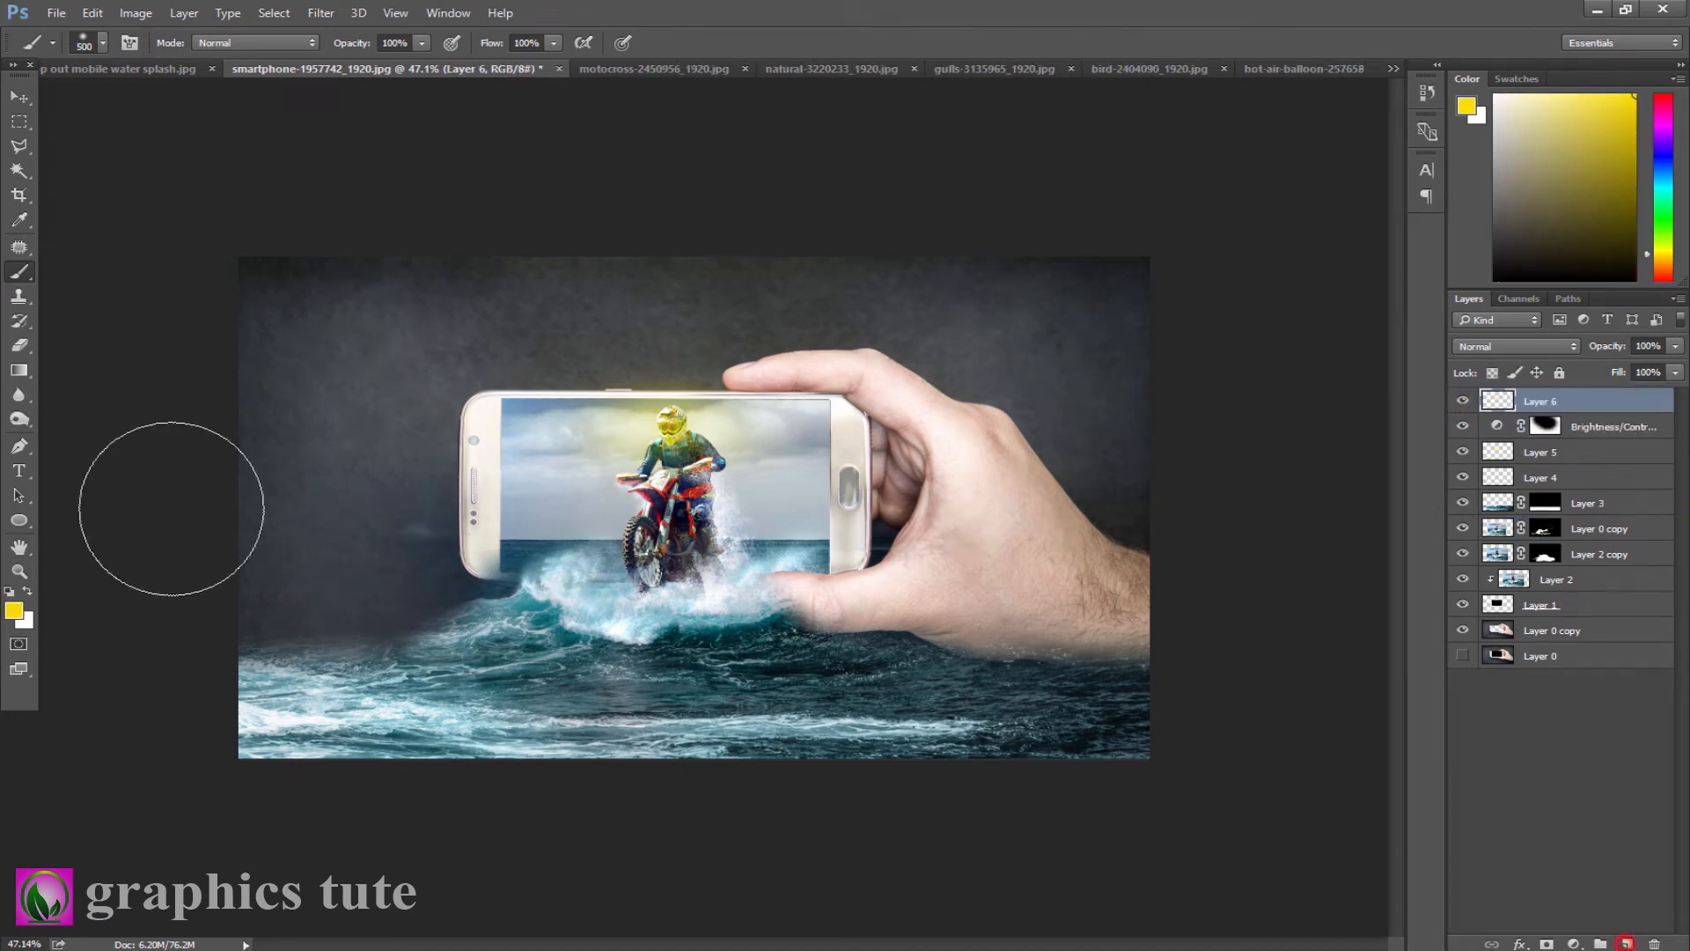
left_click(14, 611)
left_click_drag(1327, 369, 1352, 334)
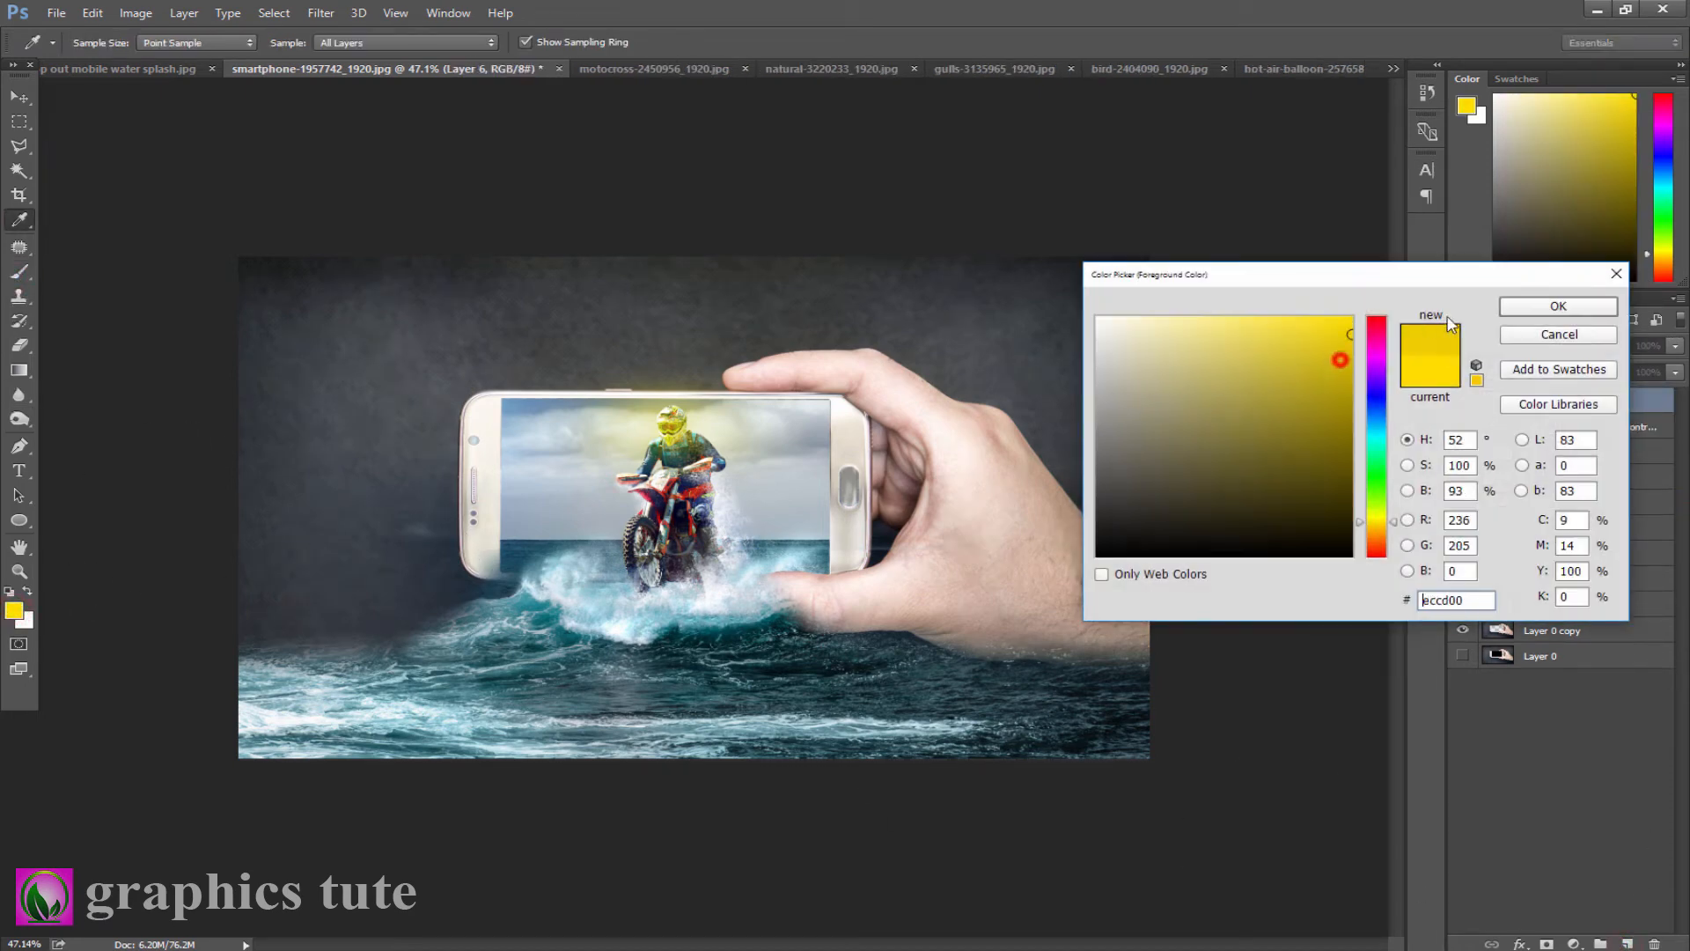
left_click(1556, 308)
key("b")
key("bracketleft")
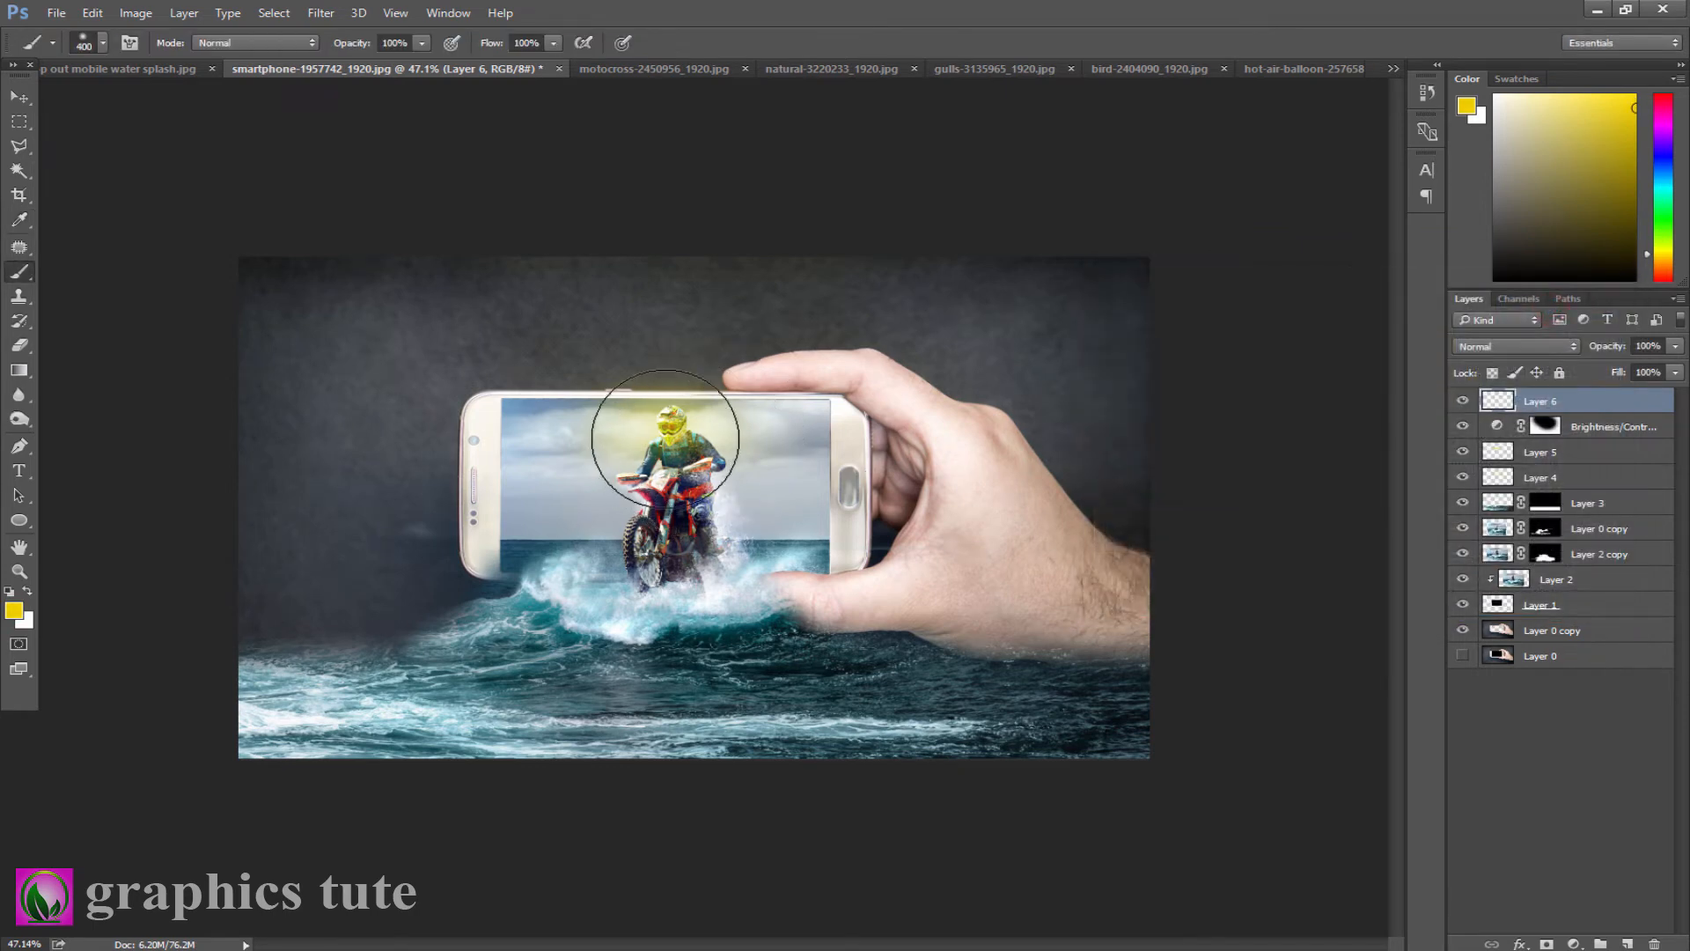
left_click(669, 418)
Step: Try Screen on Layer 6, and settle on the Overlay blend mode
left_click(1493, 348)
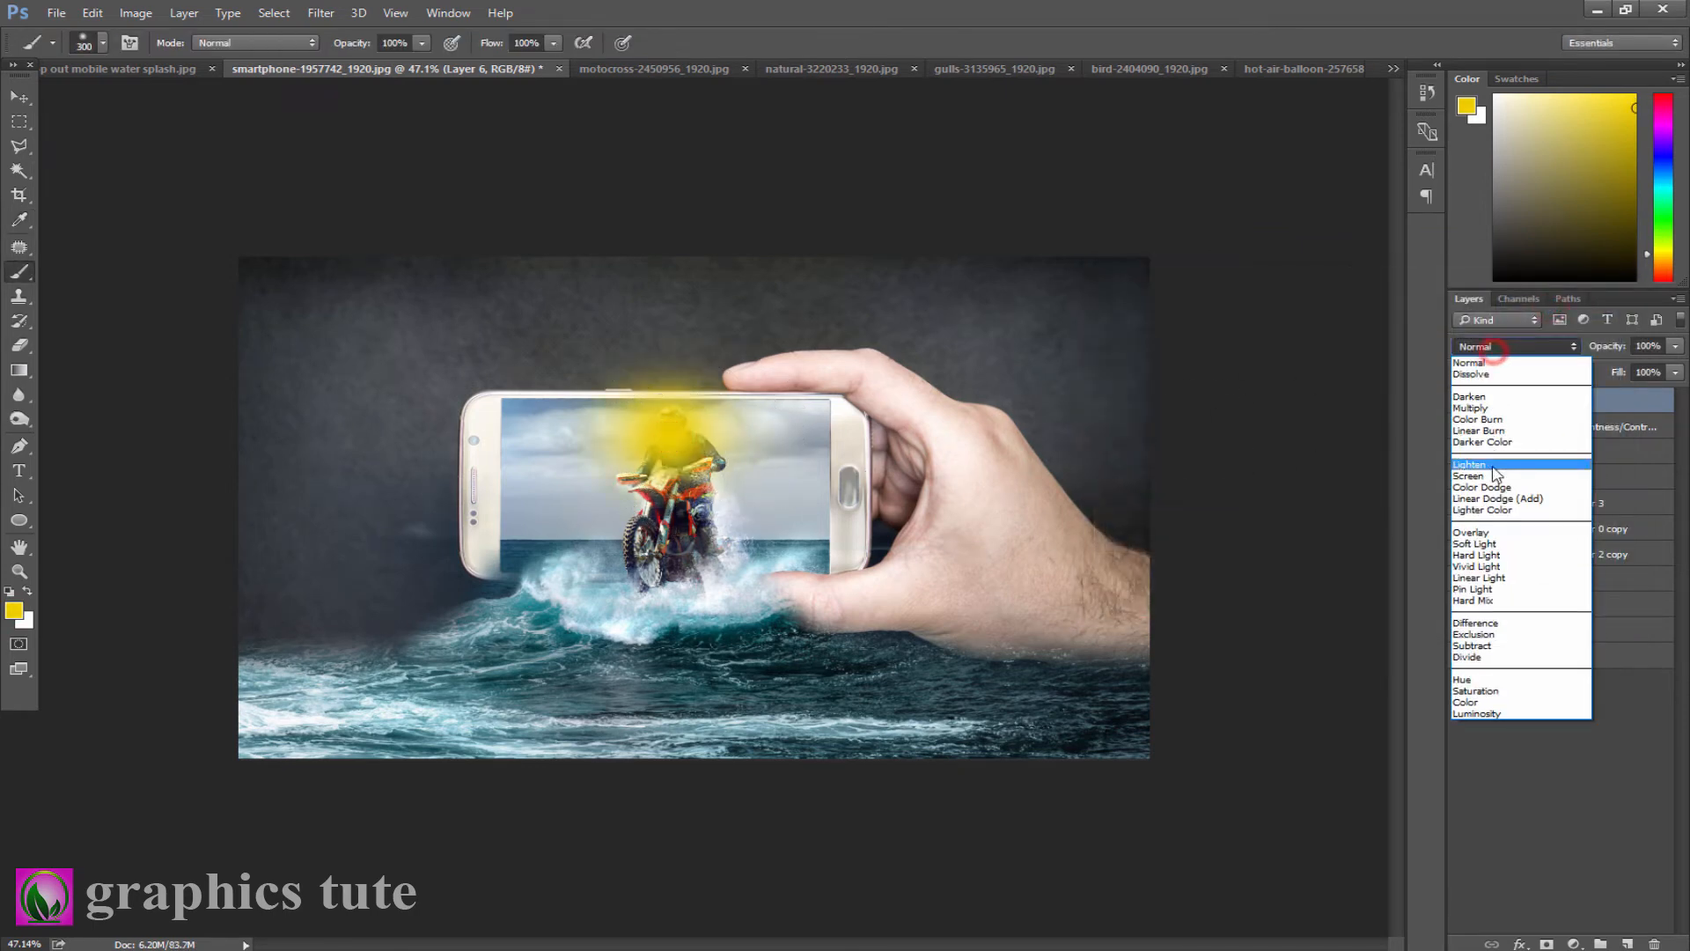
left_click(1497, 476)
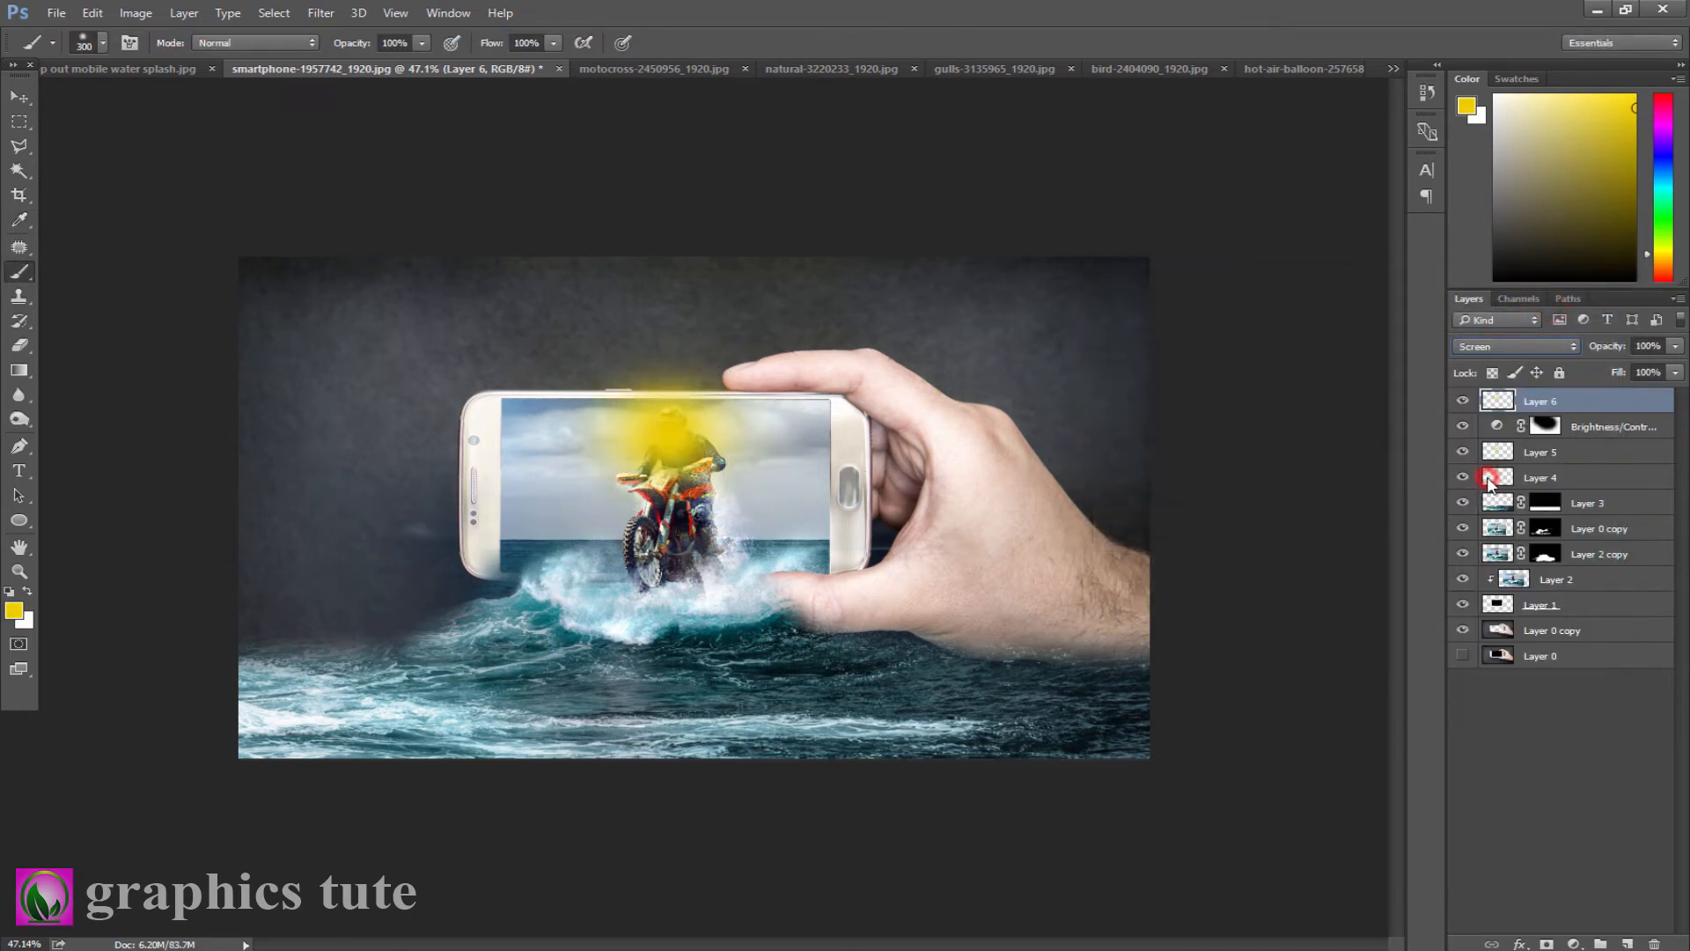
left_click(1517, 347)
left_click(1497, 538)
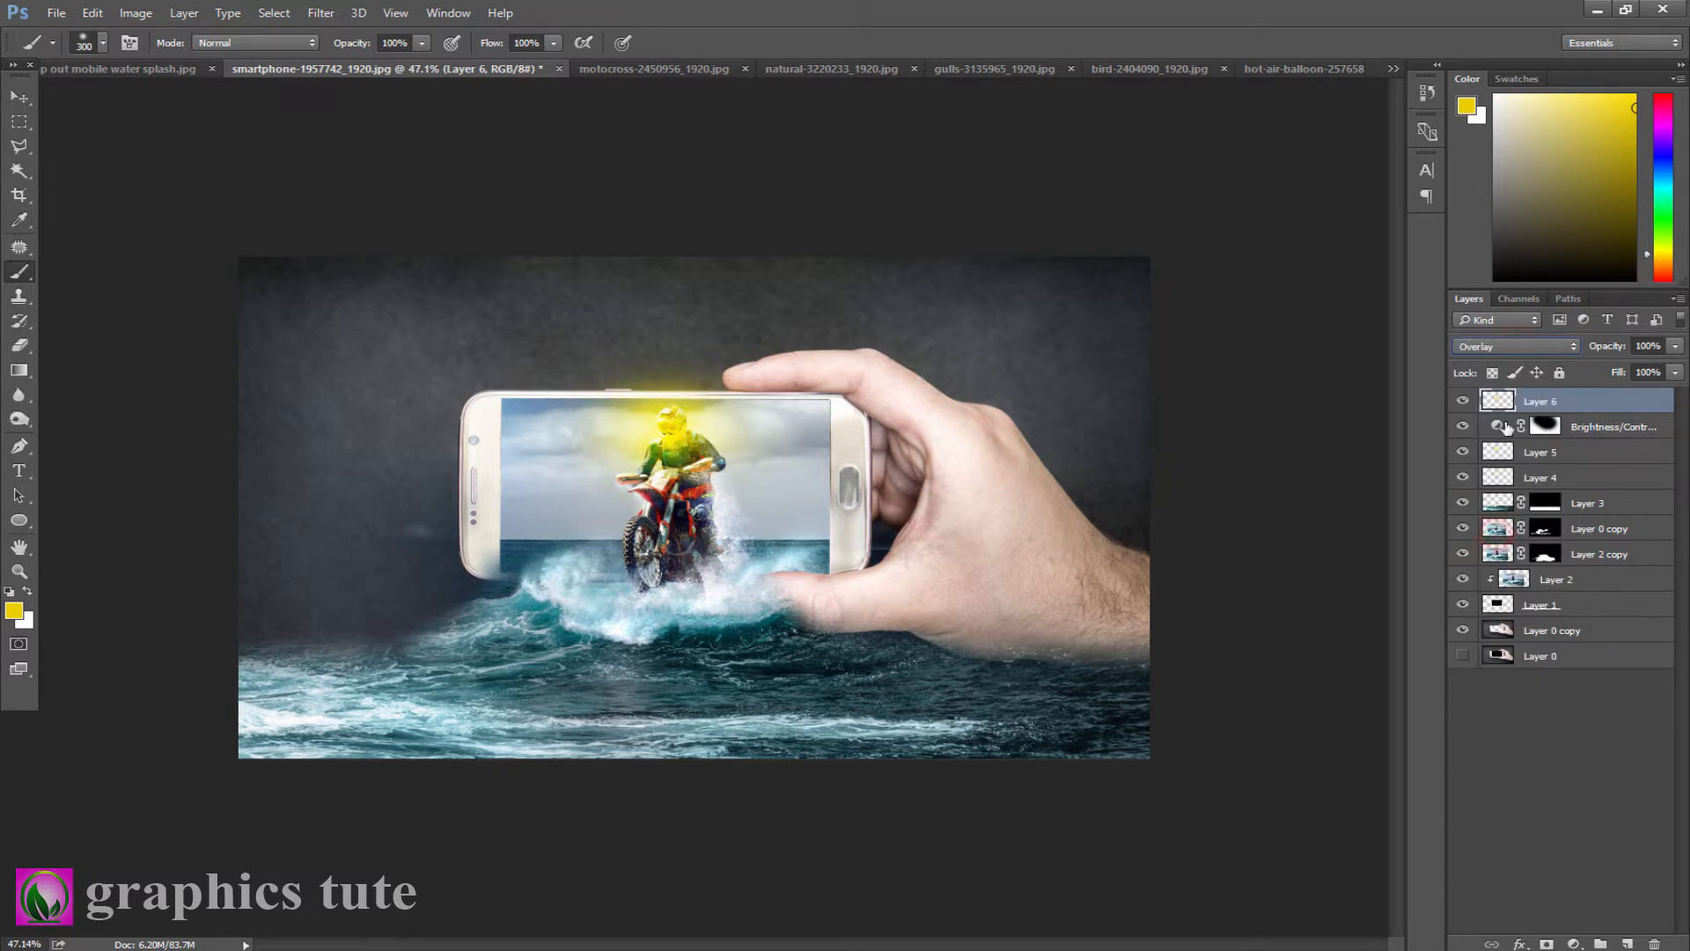
Step: Stretch the Layer 6 glow around the rider to 250% width and about 114% height, extending it past both ends of the phone
left_click(19, 96)
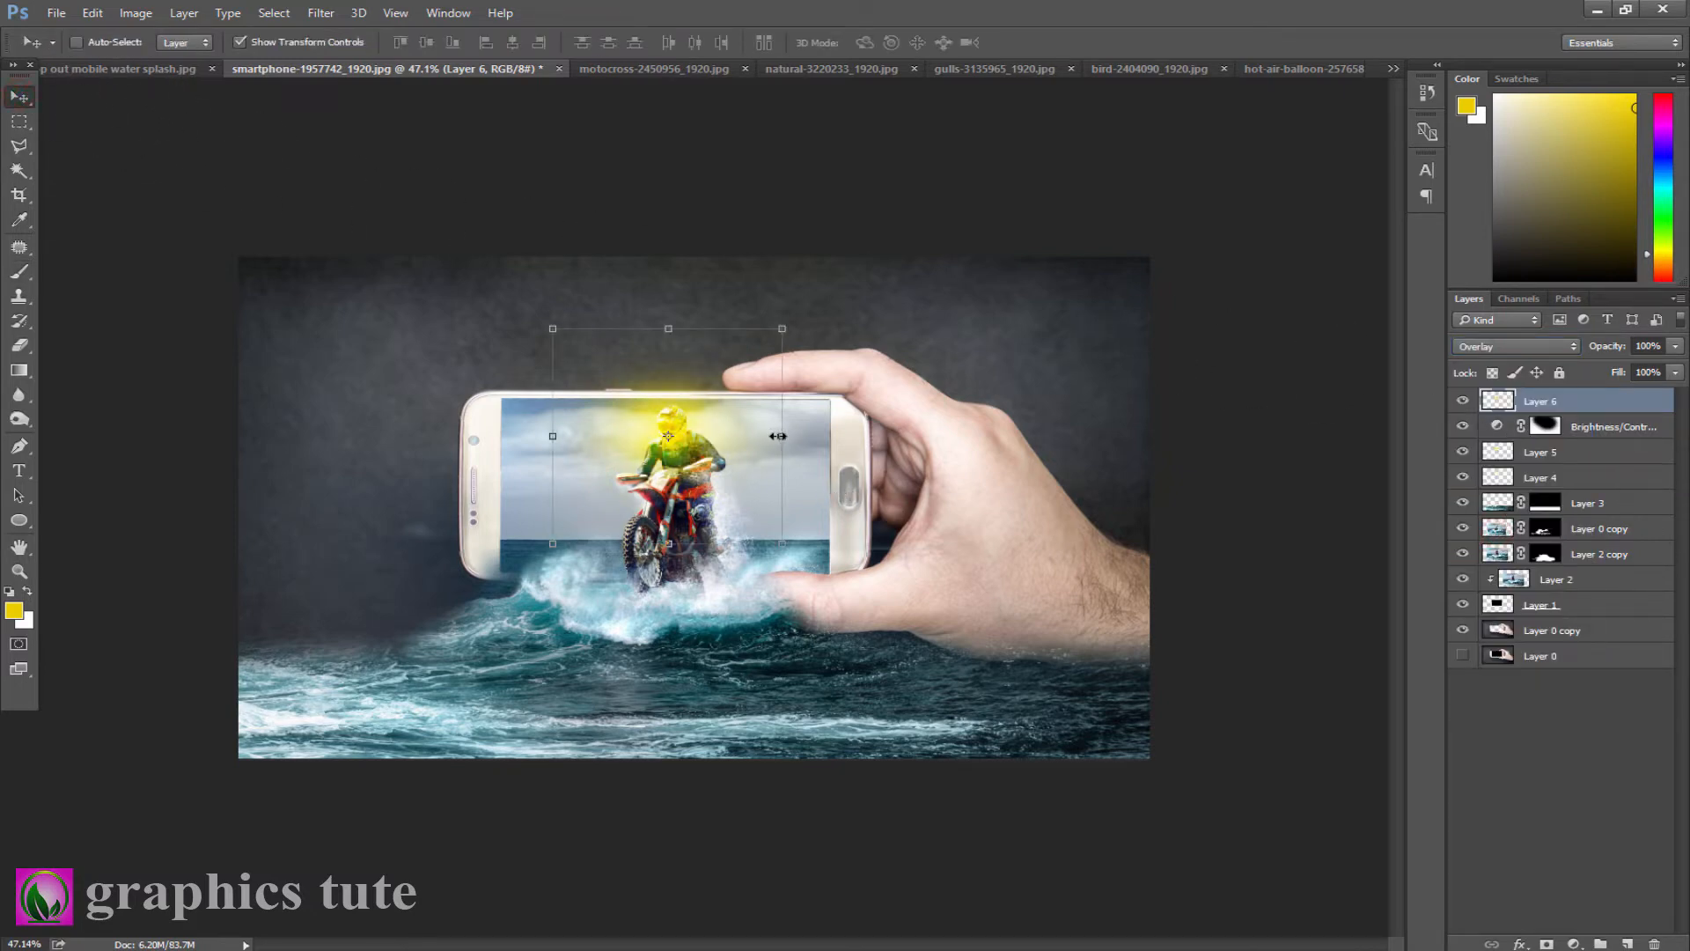
left_click_drag(778, 435, 894, 436)
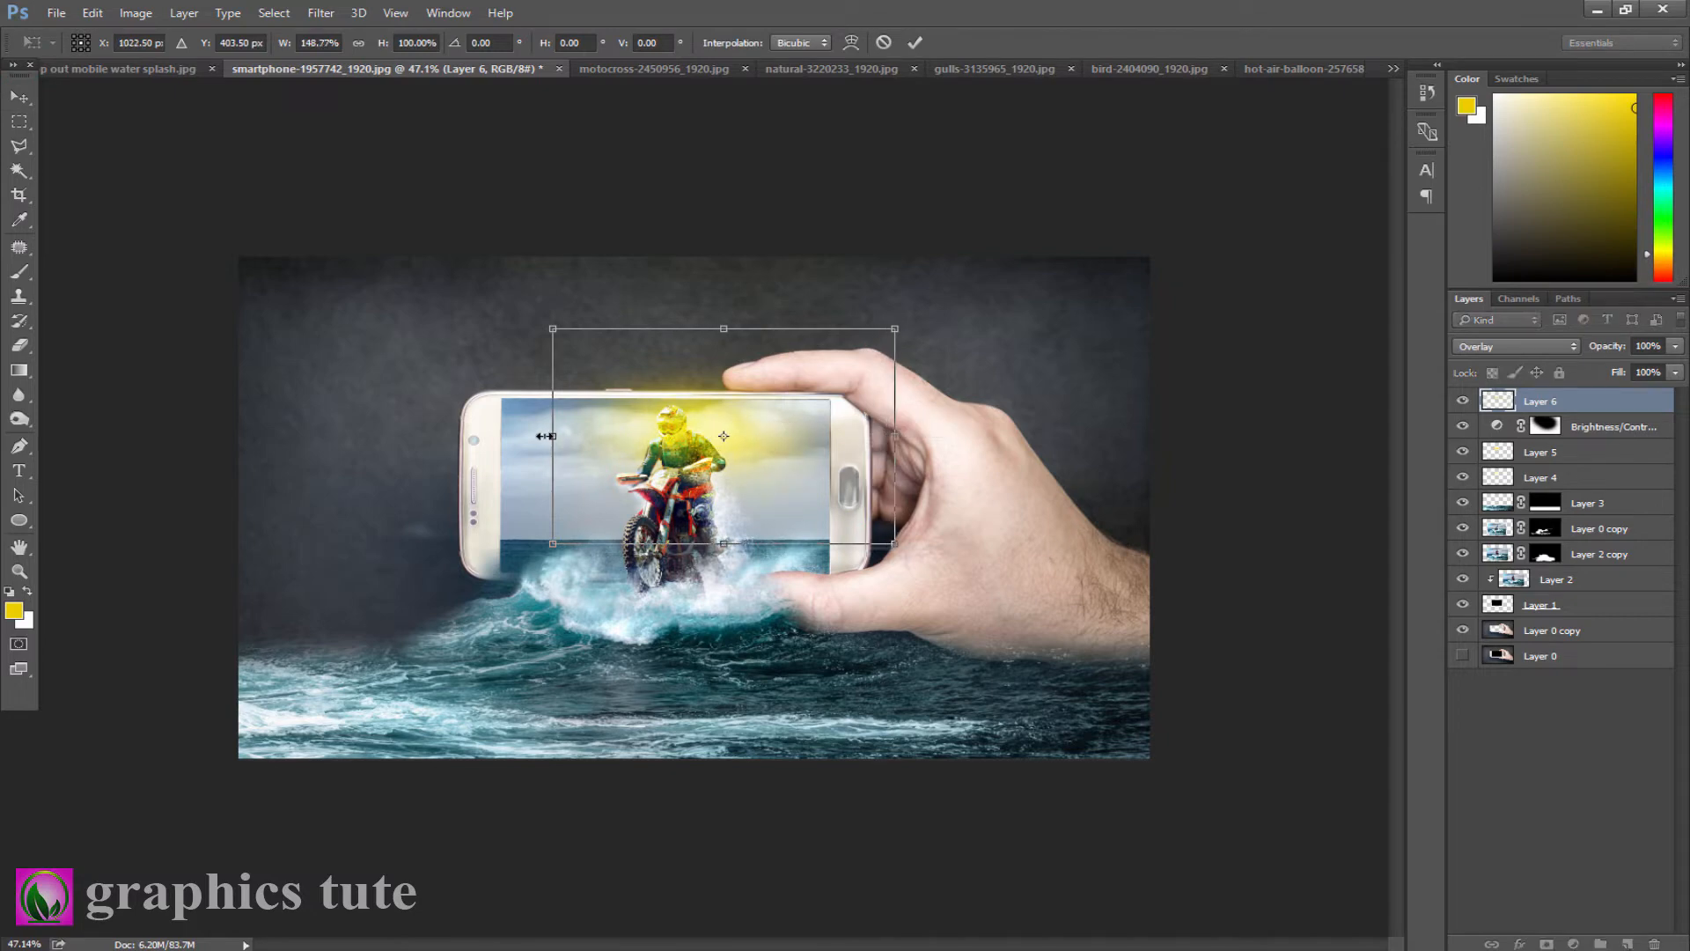
left_click_drag(546, 436, 428, 437)
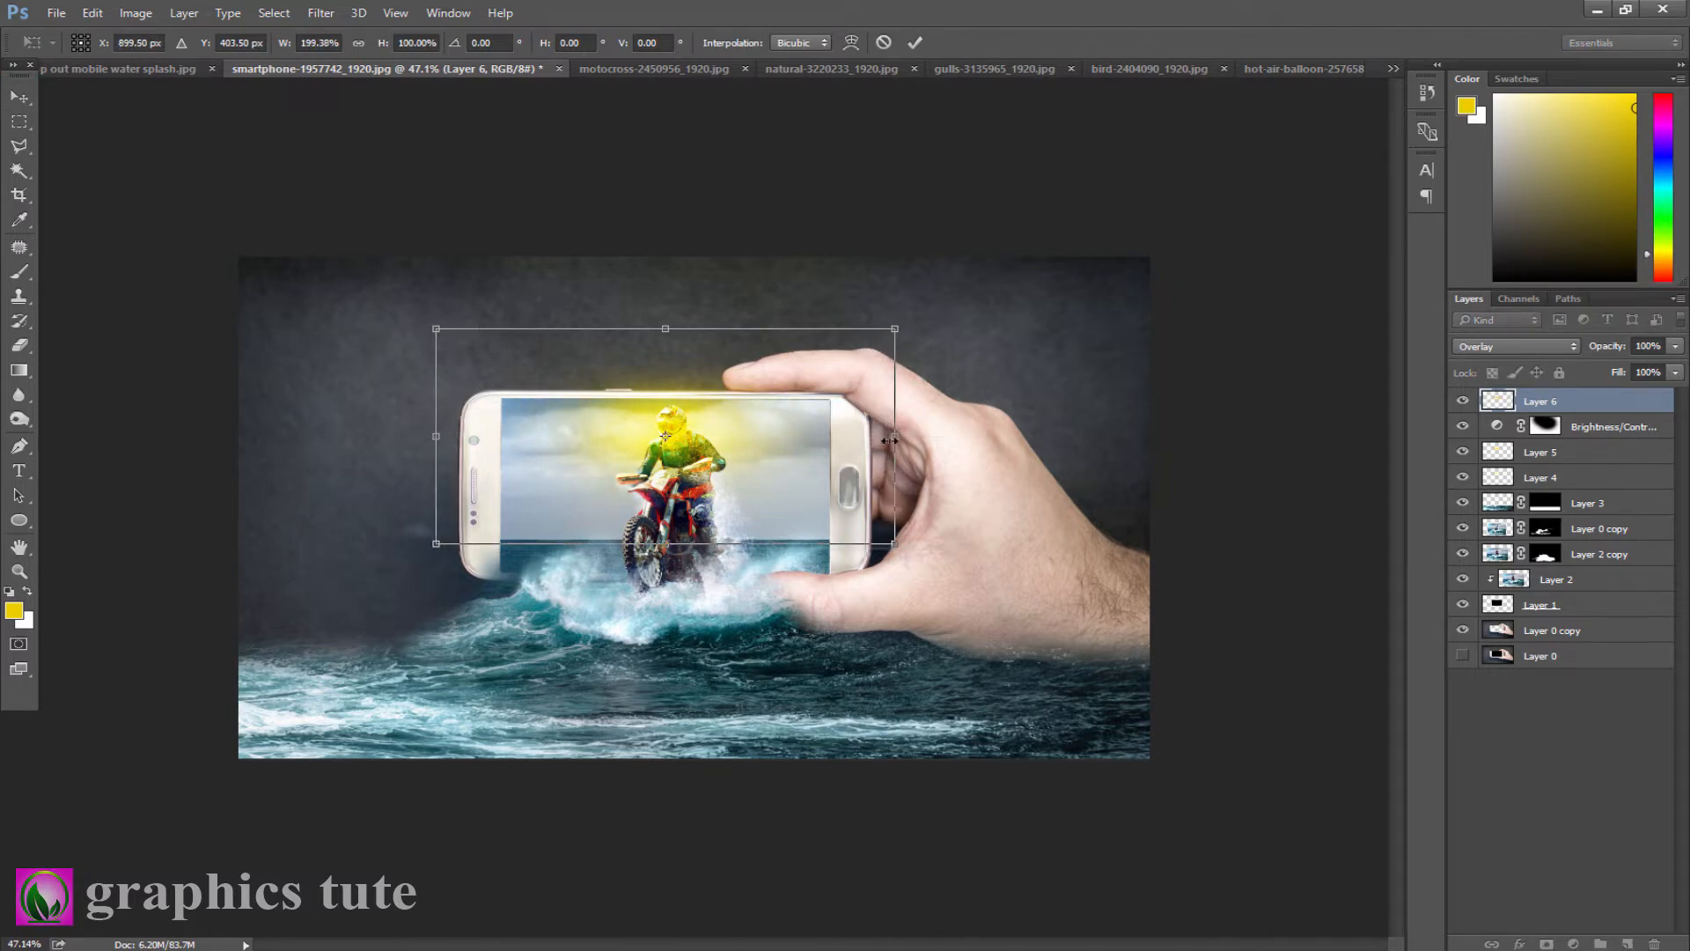
left_click_drag(890, 440, 975, 436)
left_click_drag(436, 436, 401, 435)
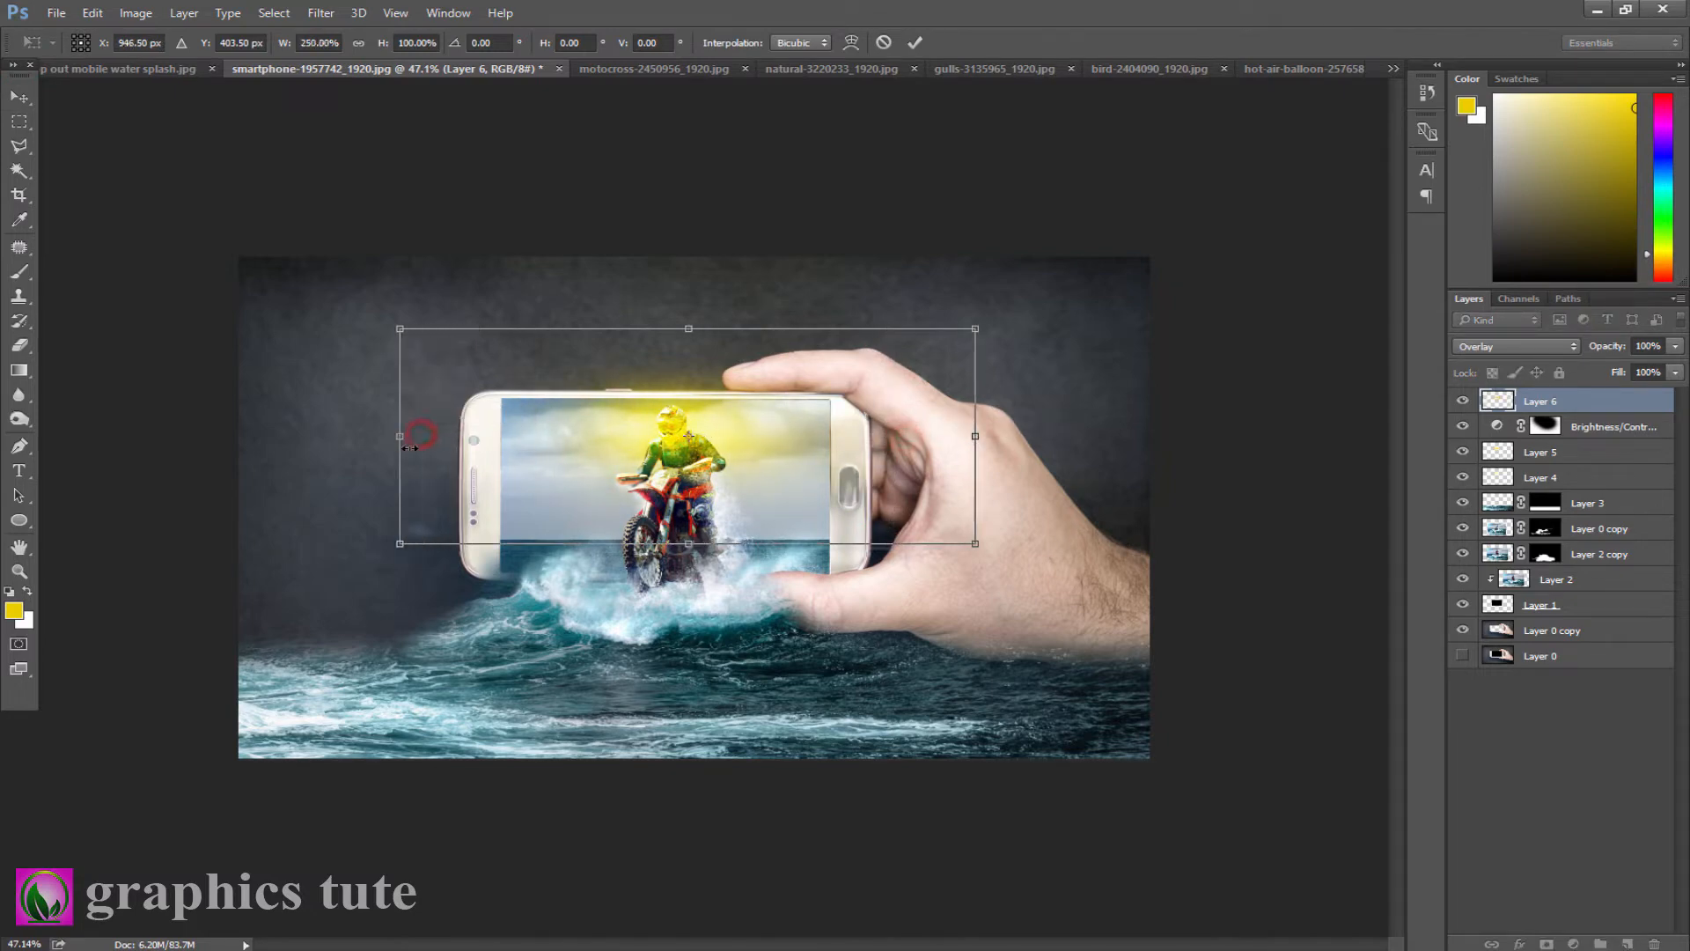
left_click_drag(695, 547, 694, 574)
mouse_move(713, 474)
left_mouse_down()
mouse_move(716, 494)
mouse_move(713, 466)
left_mouse_up()
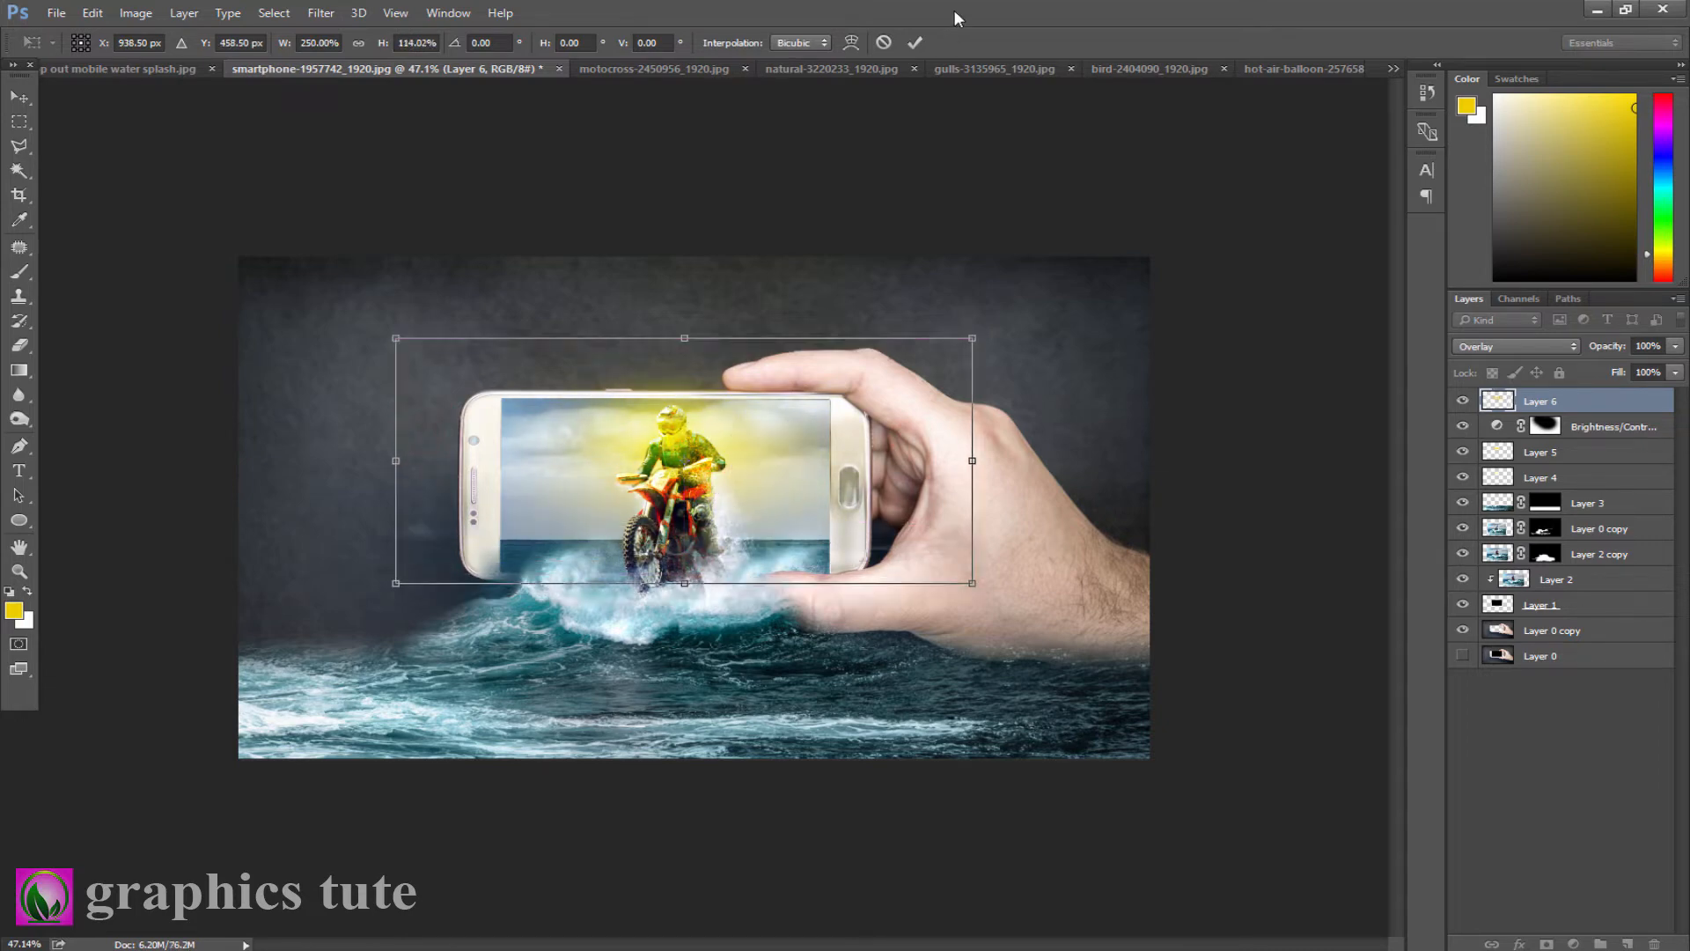
left_click(915, 44)
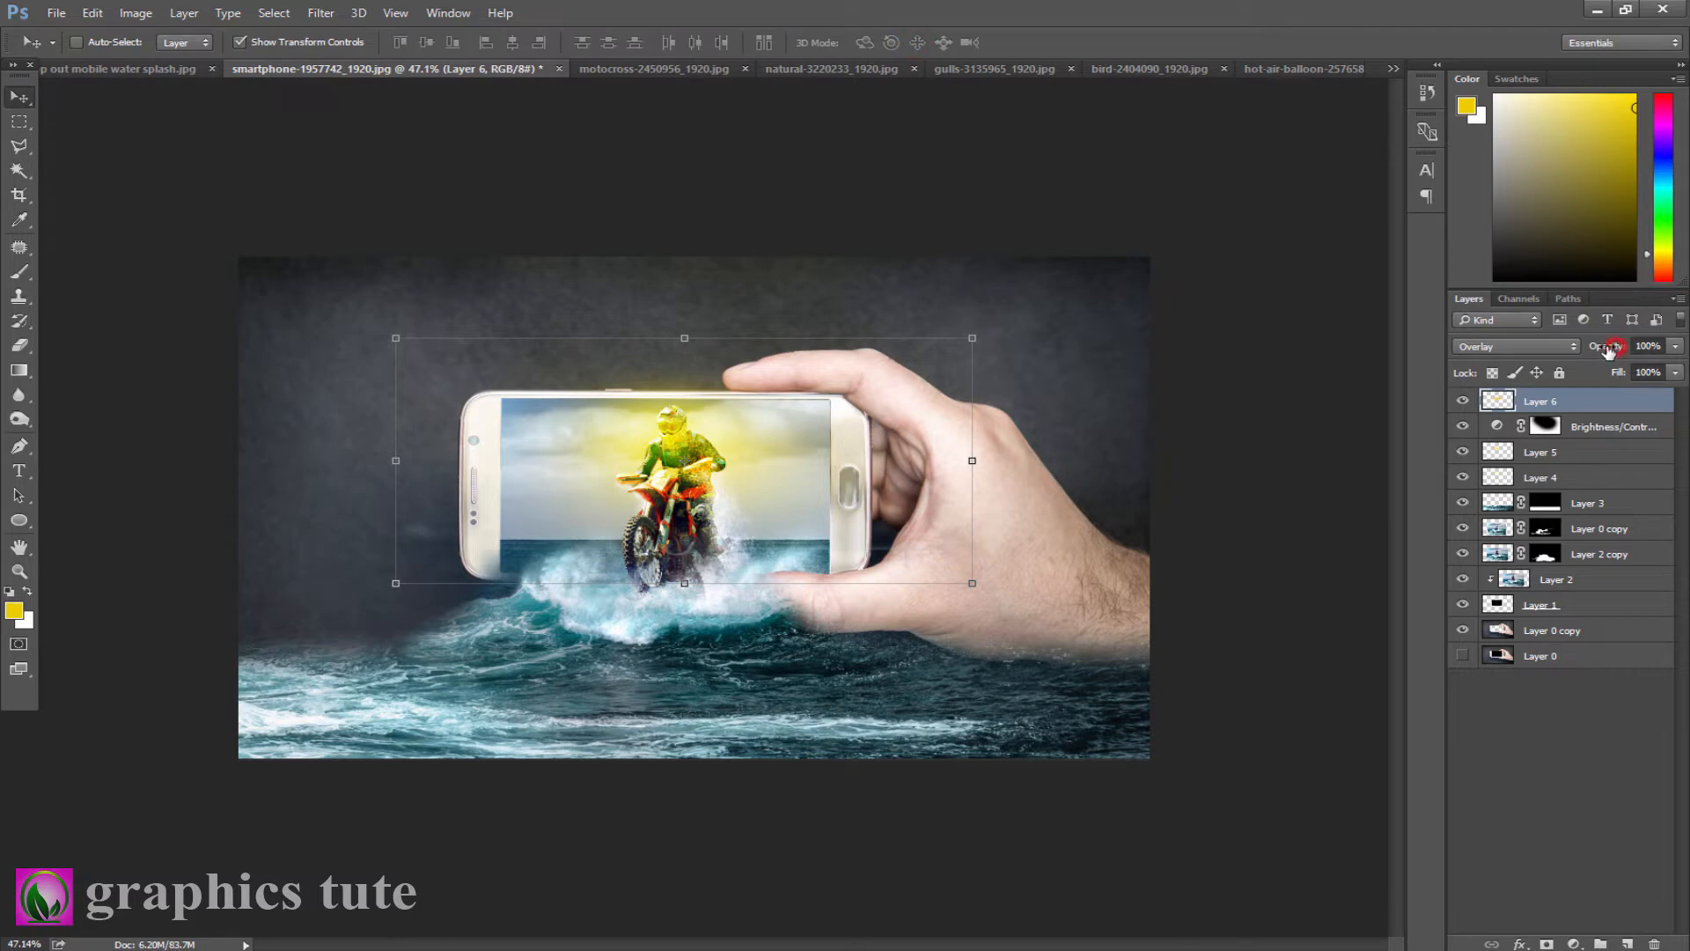
Step: Lower Layer 6's opacity to 64% and compare the composite with the finished pop out mobile water splash image
left_click_drag(1607, 350, 1560, 352)
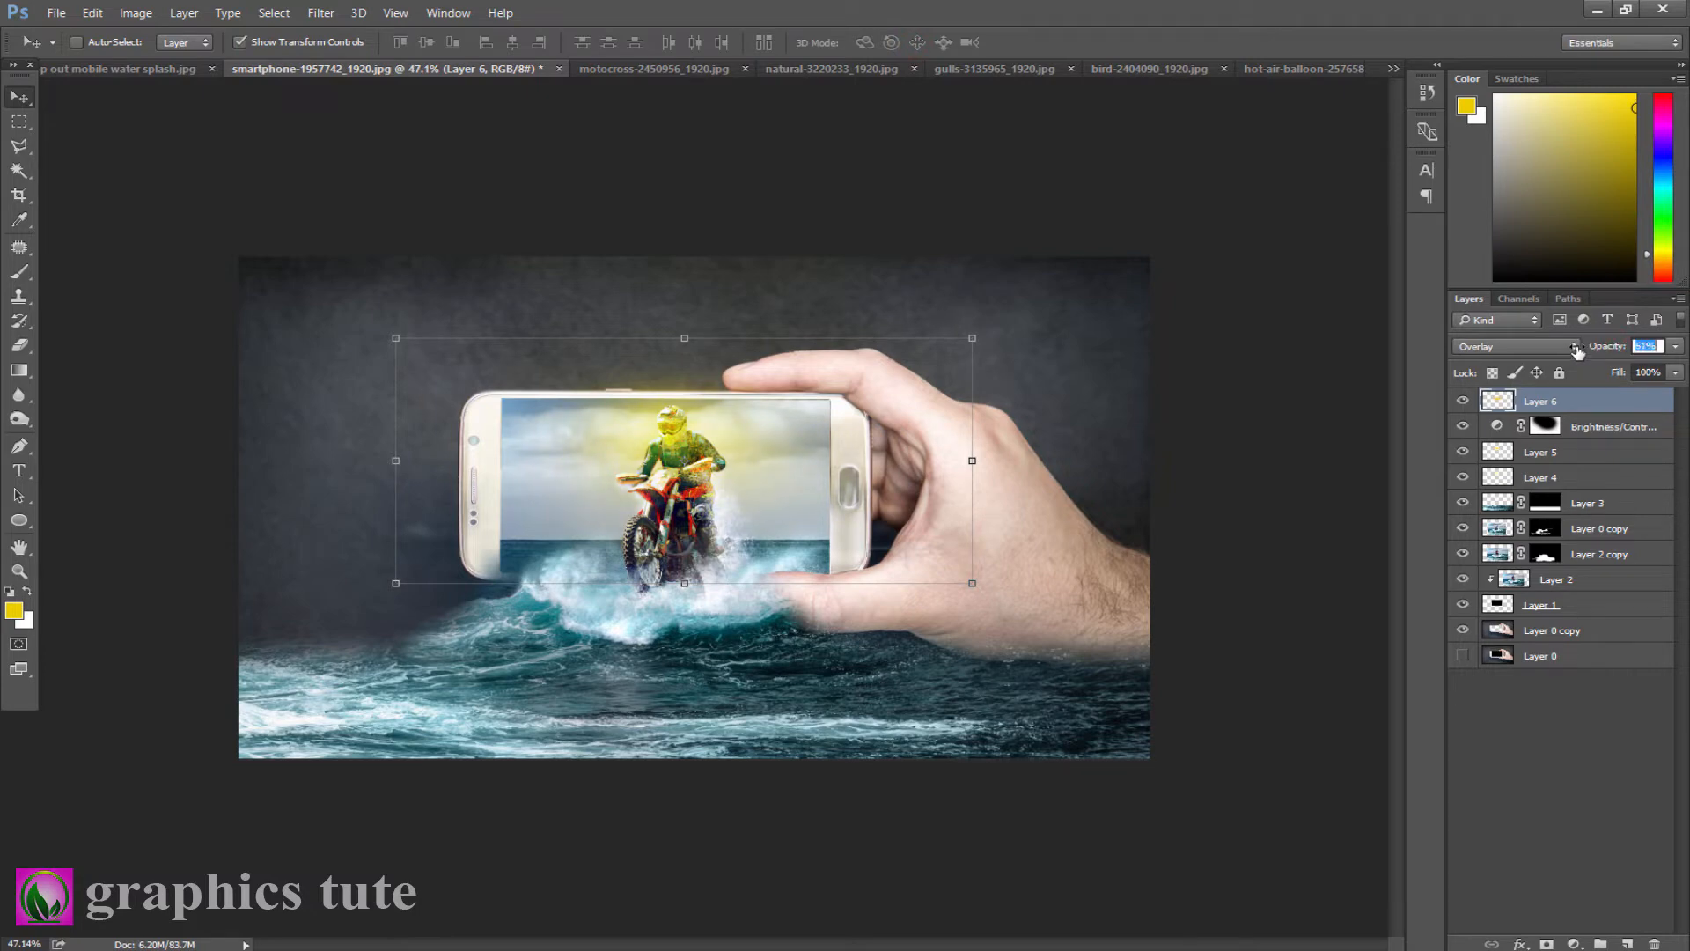
left_click(136, 68)
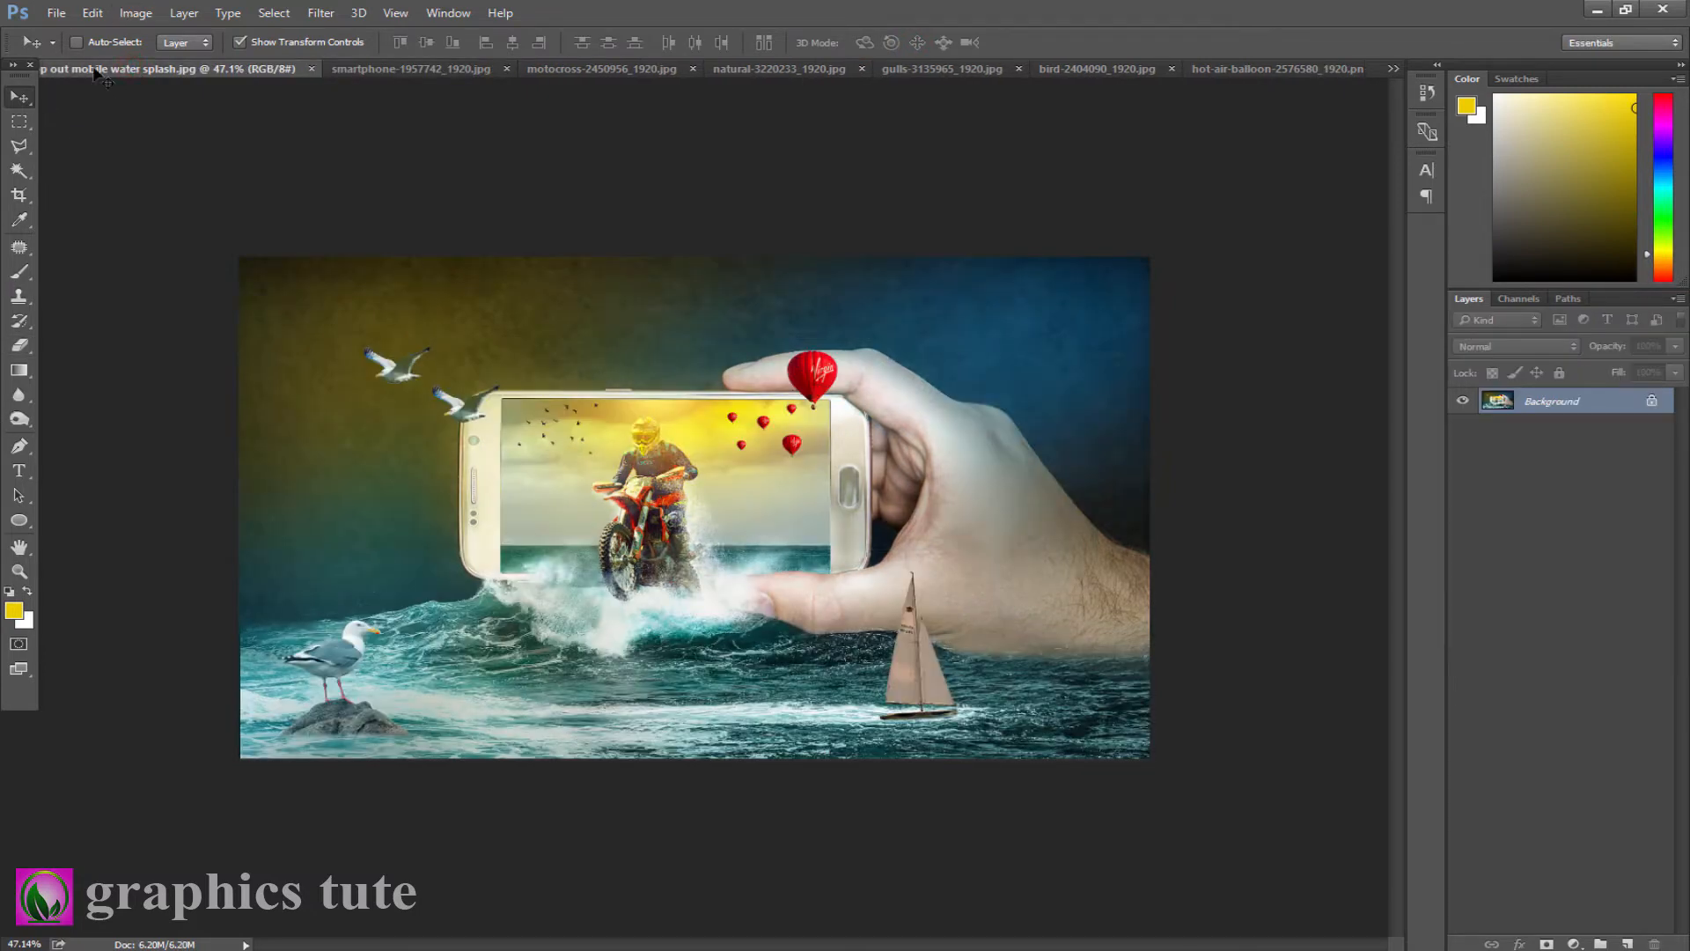
left_click(410, 69)
left_click(19, 570)
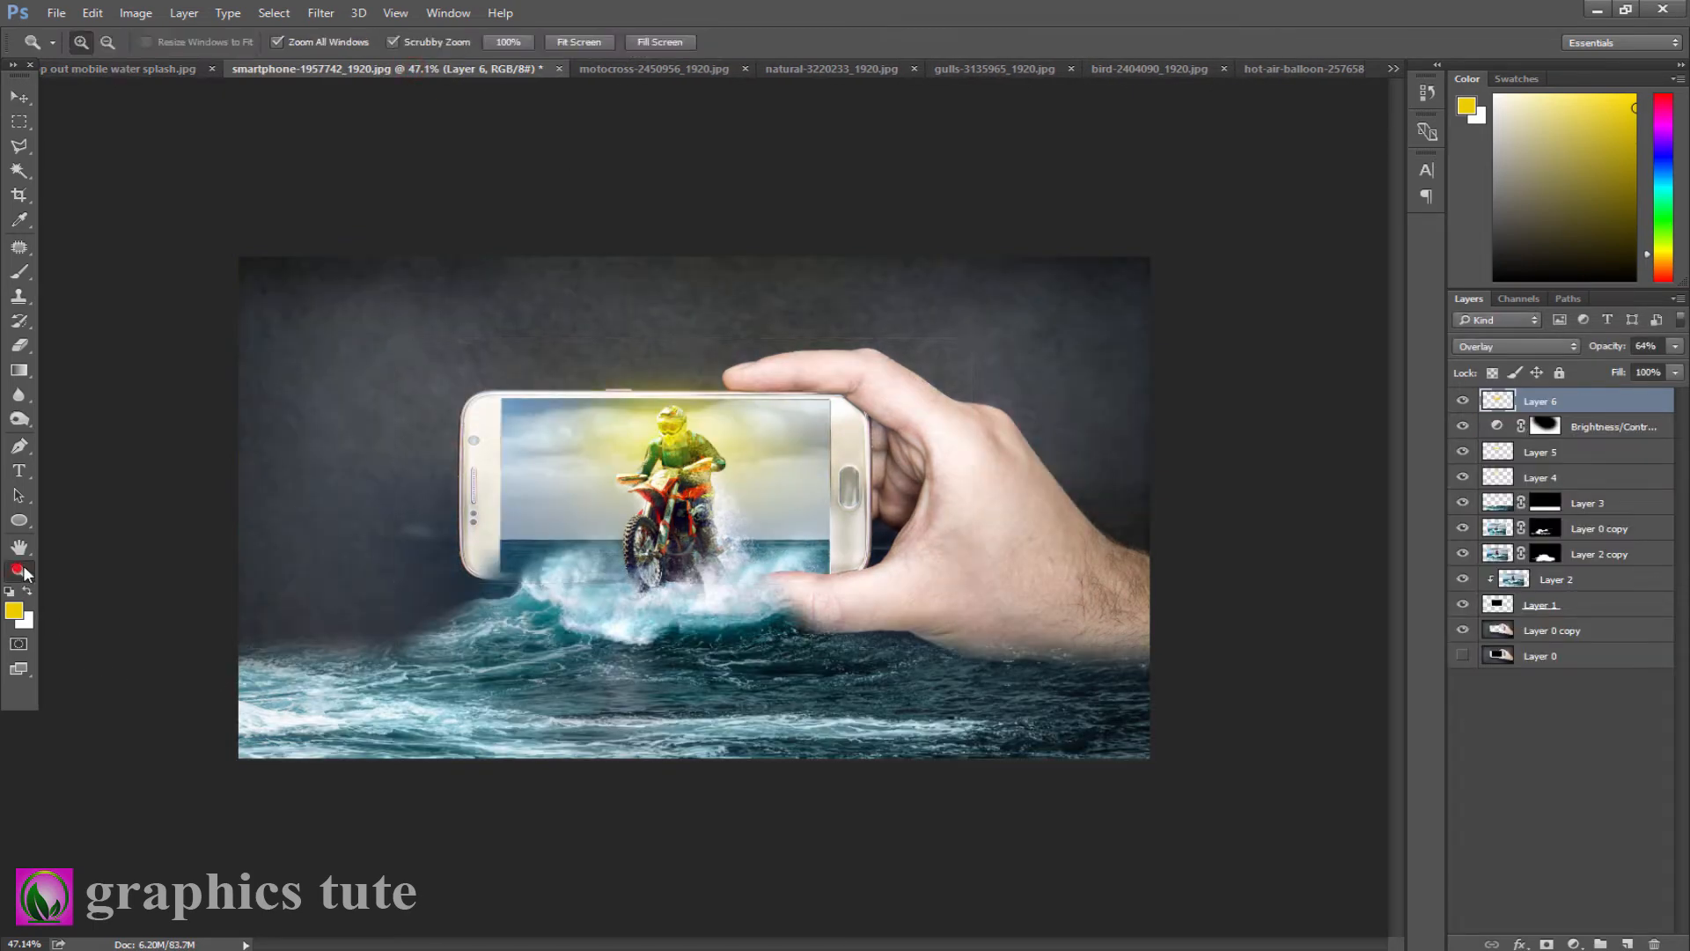
left_click_drag(743, 516, 708, 563)
left_click(27, 98)
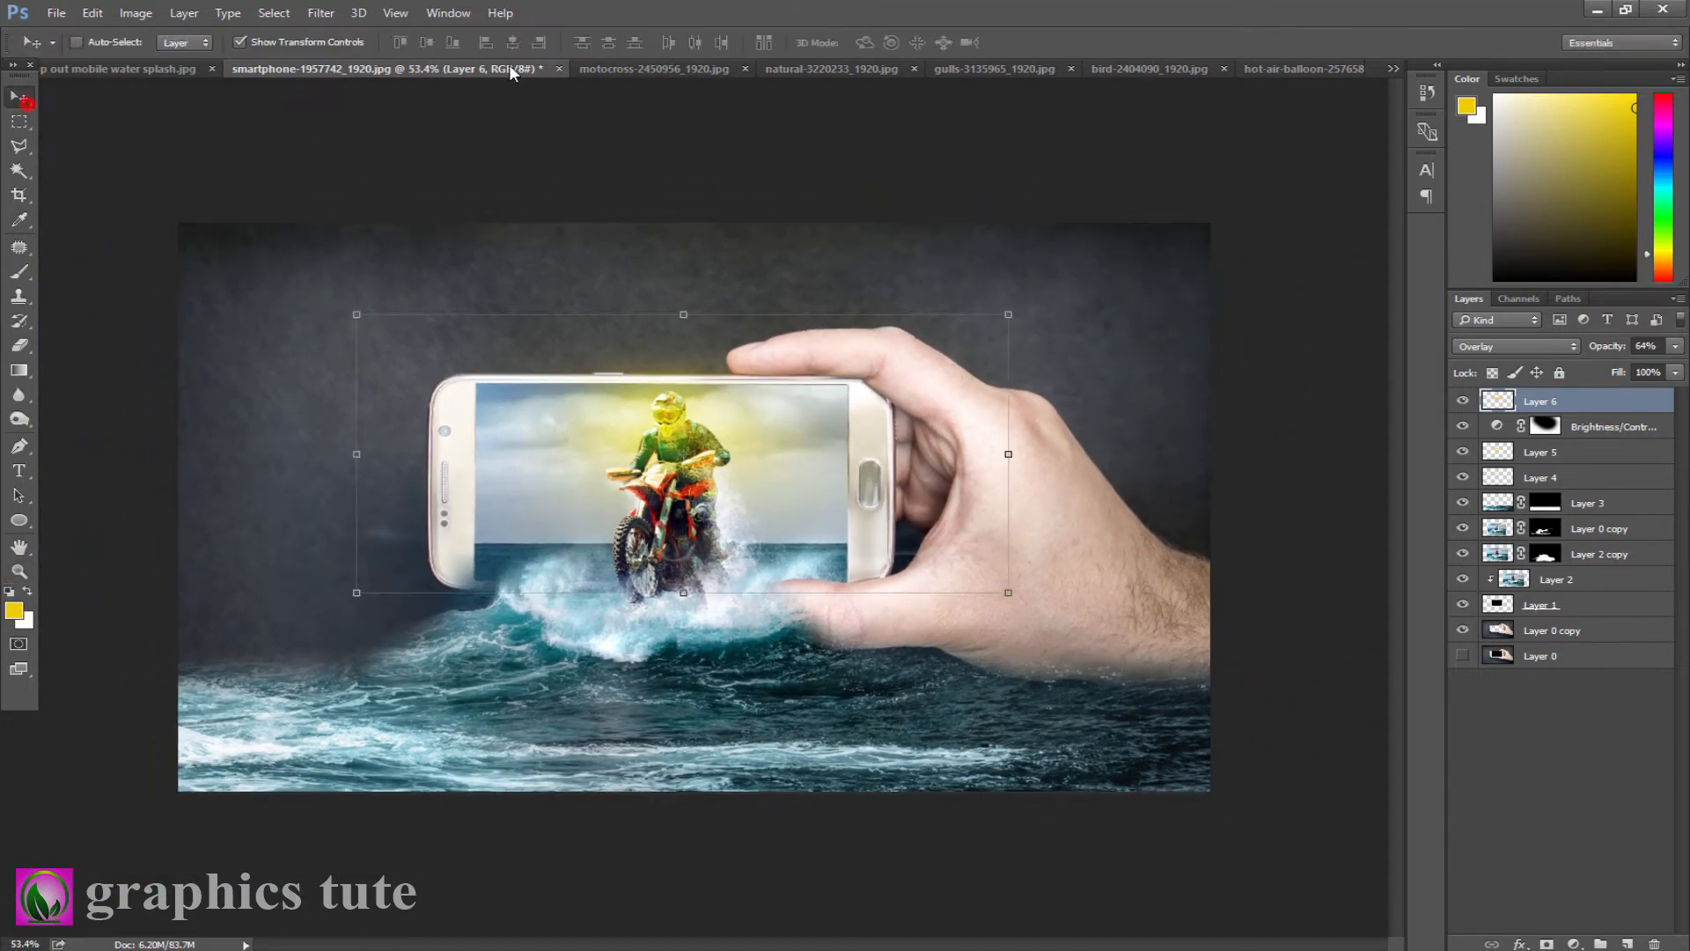
Step: Unlock the background of natural-3220233_1920.jpg and roughly select the gull and the rock with the Quick Selection tool
left_click(779, 69)
left_click(1651, 403)
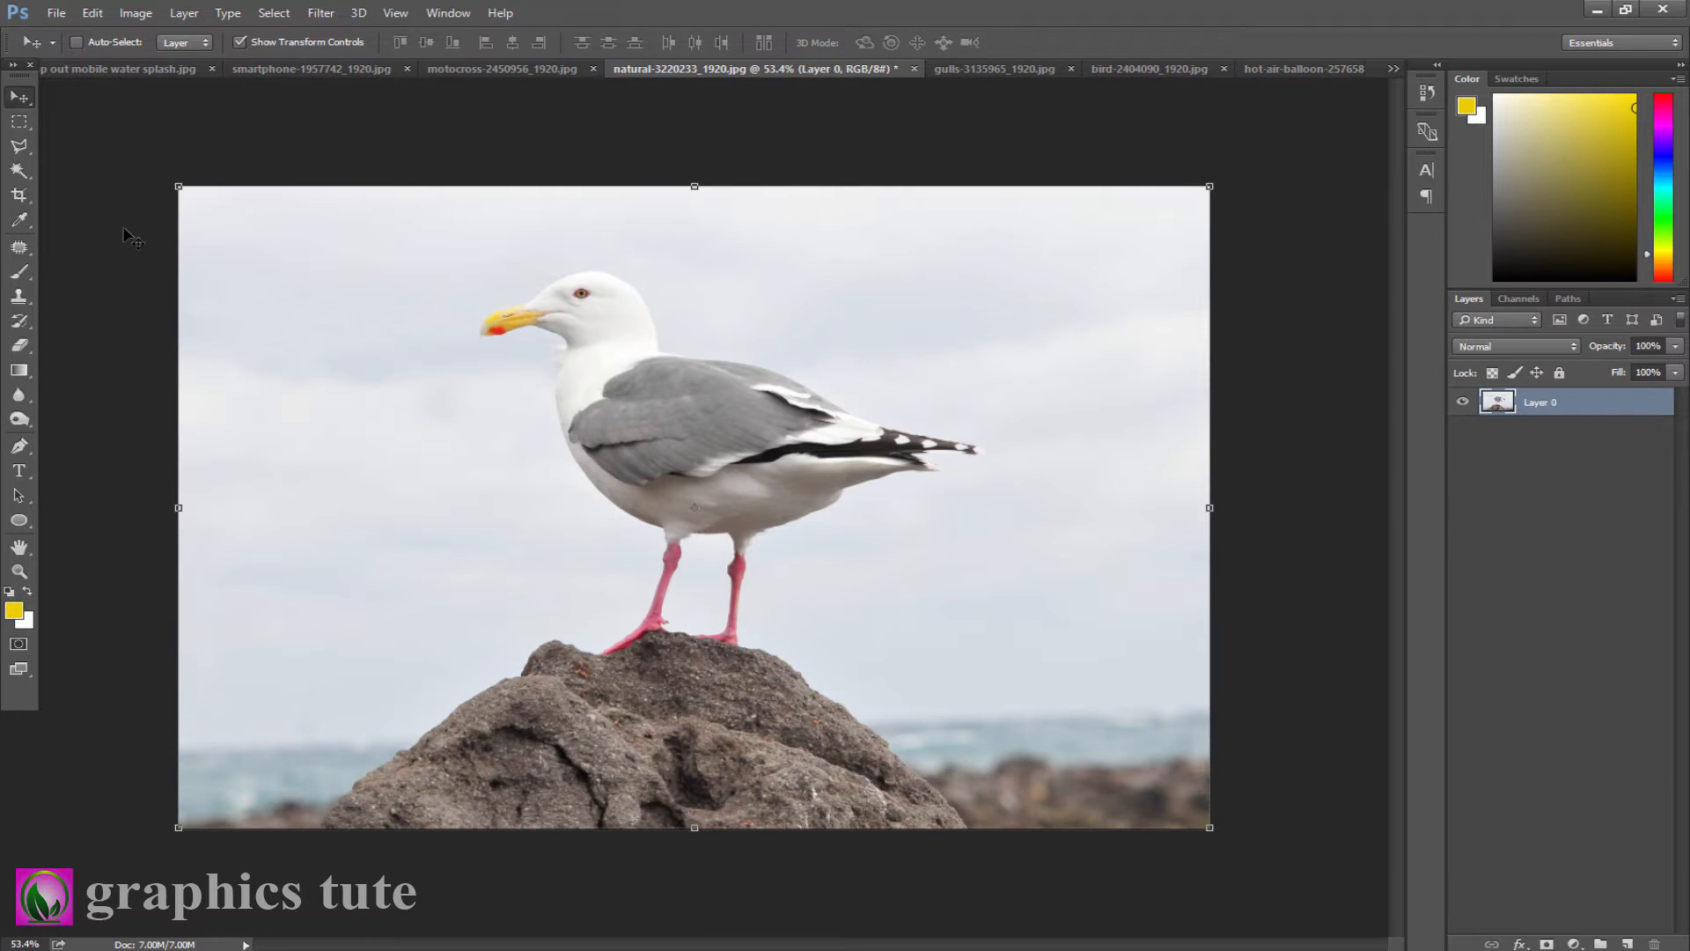
left_click(19, 170)
left_click(124, 173)
left_click_drag(581, 297, 621, 388)
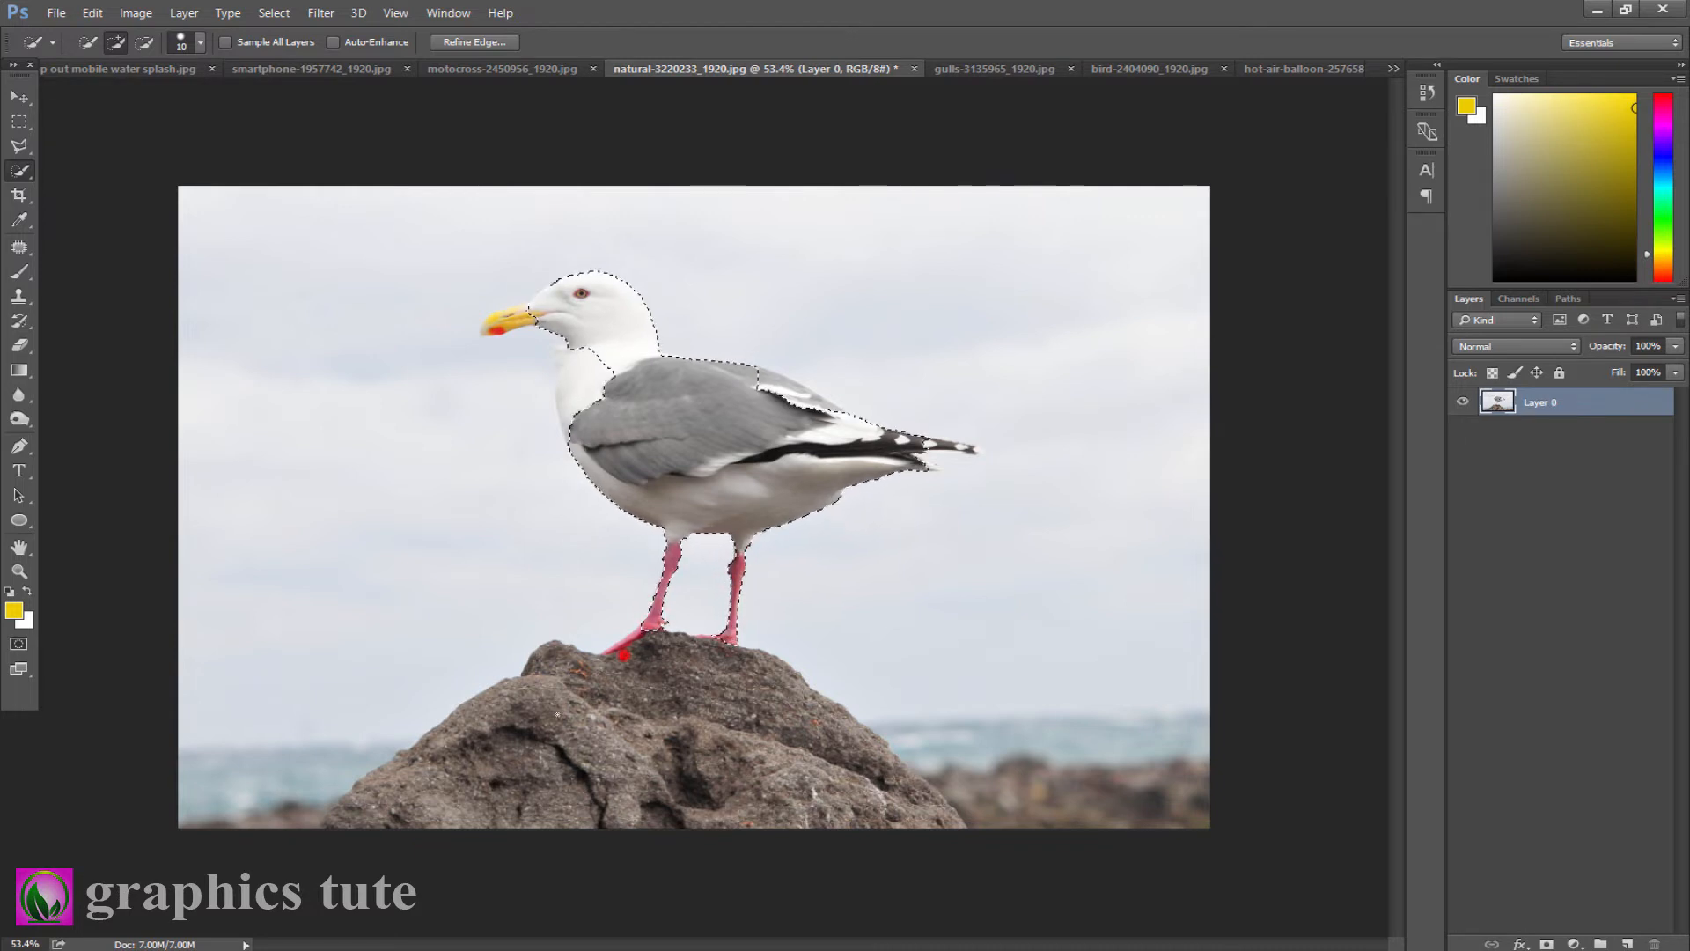
left_click_drag(621, 660, 639, 723)
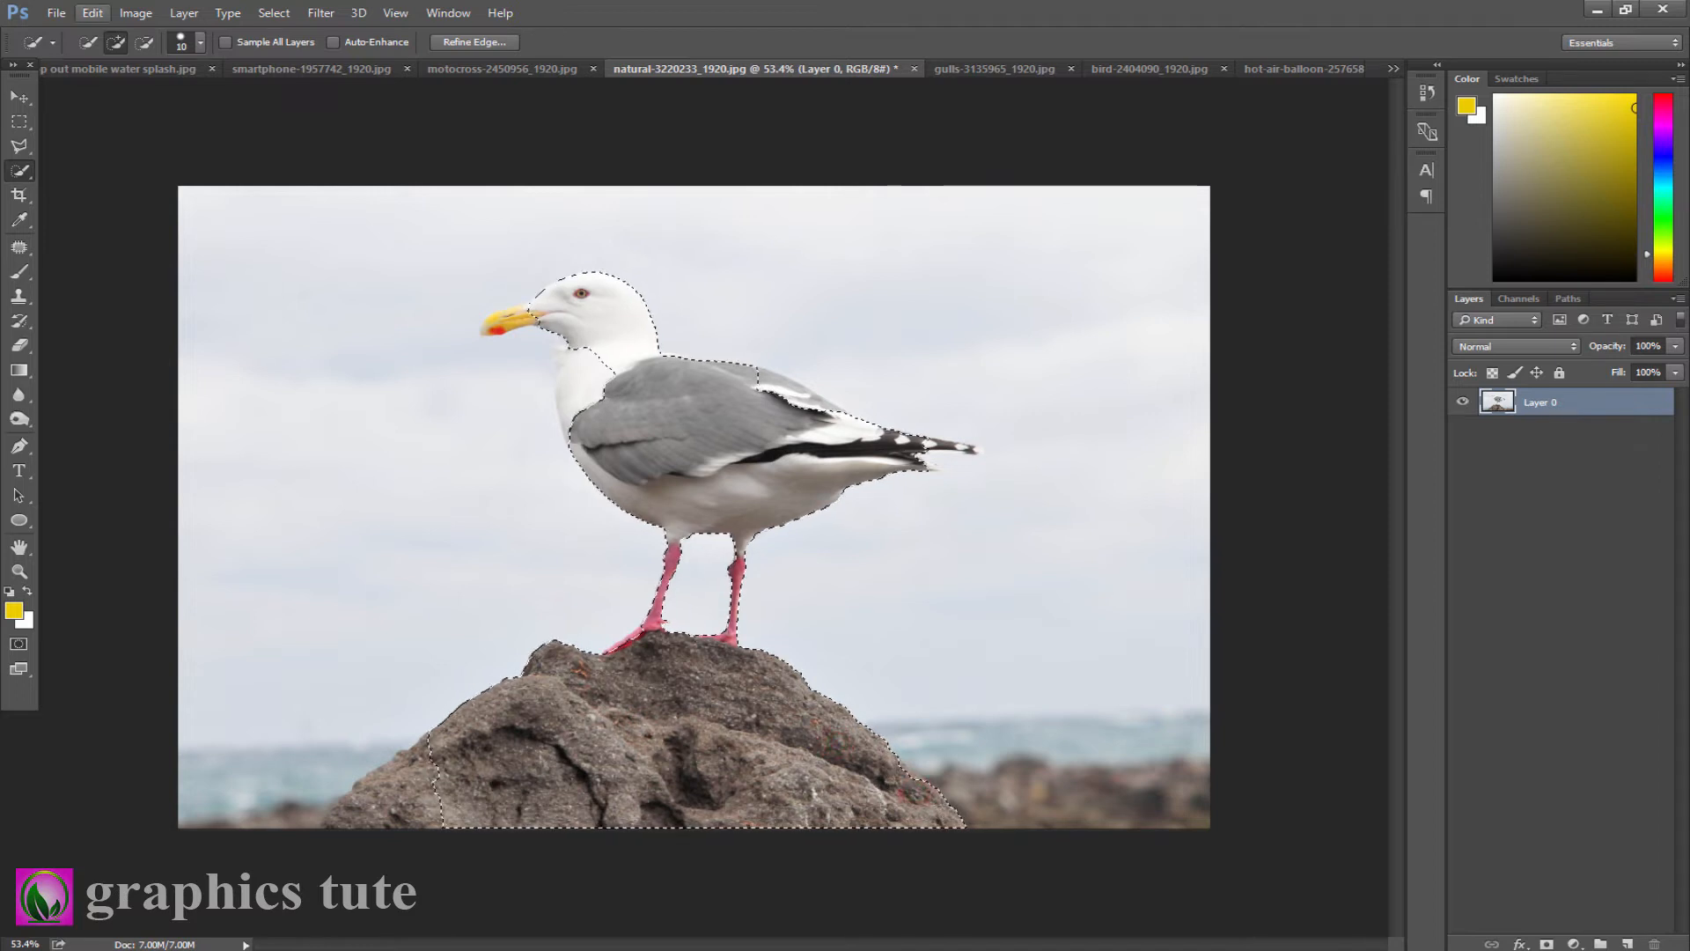
Step: Add the gull's beak, neck, missing wing and tail parts, and the rock's left end to the selection
left_click(528, 315)
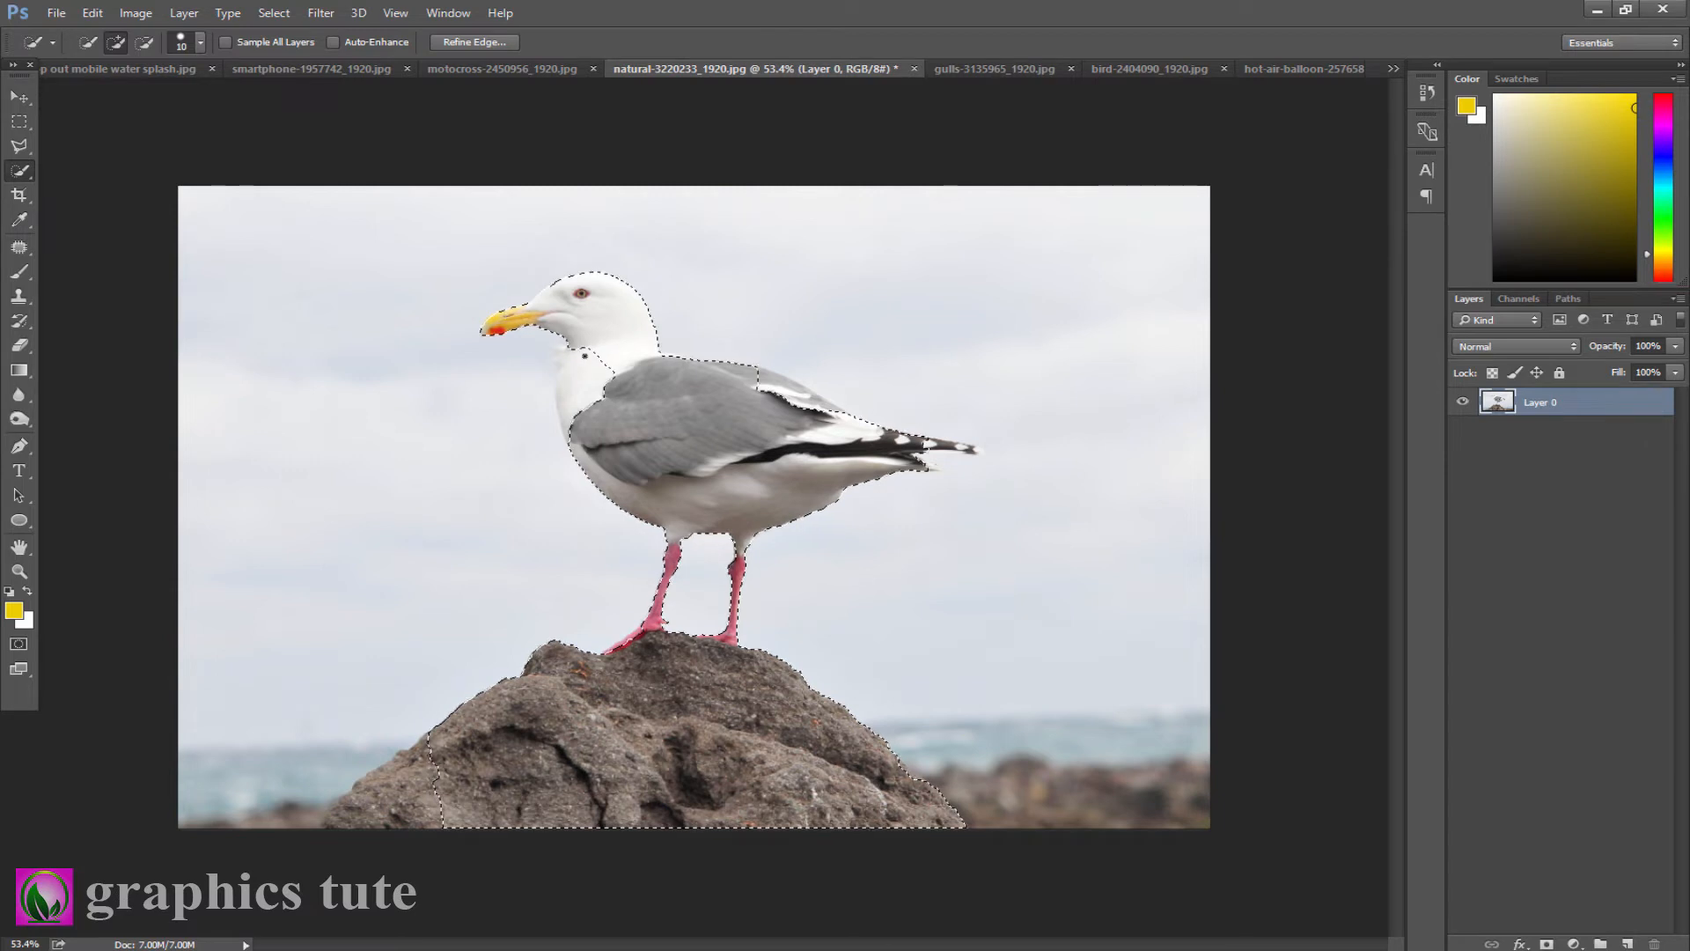
left_click(583, 354)
left_click(772, 381)
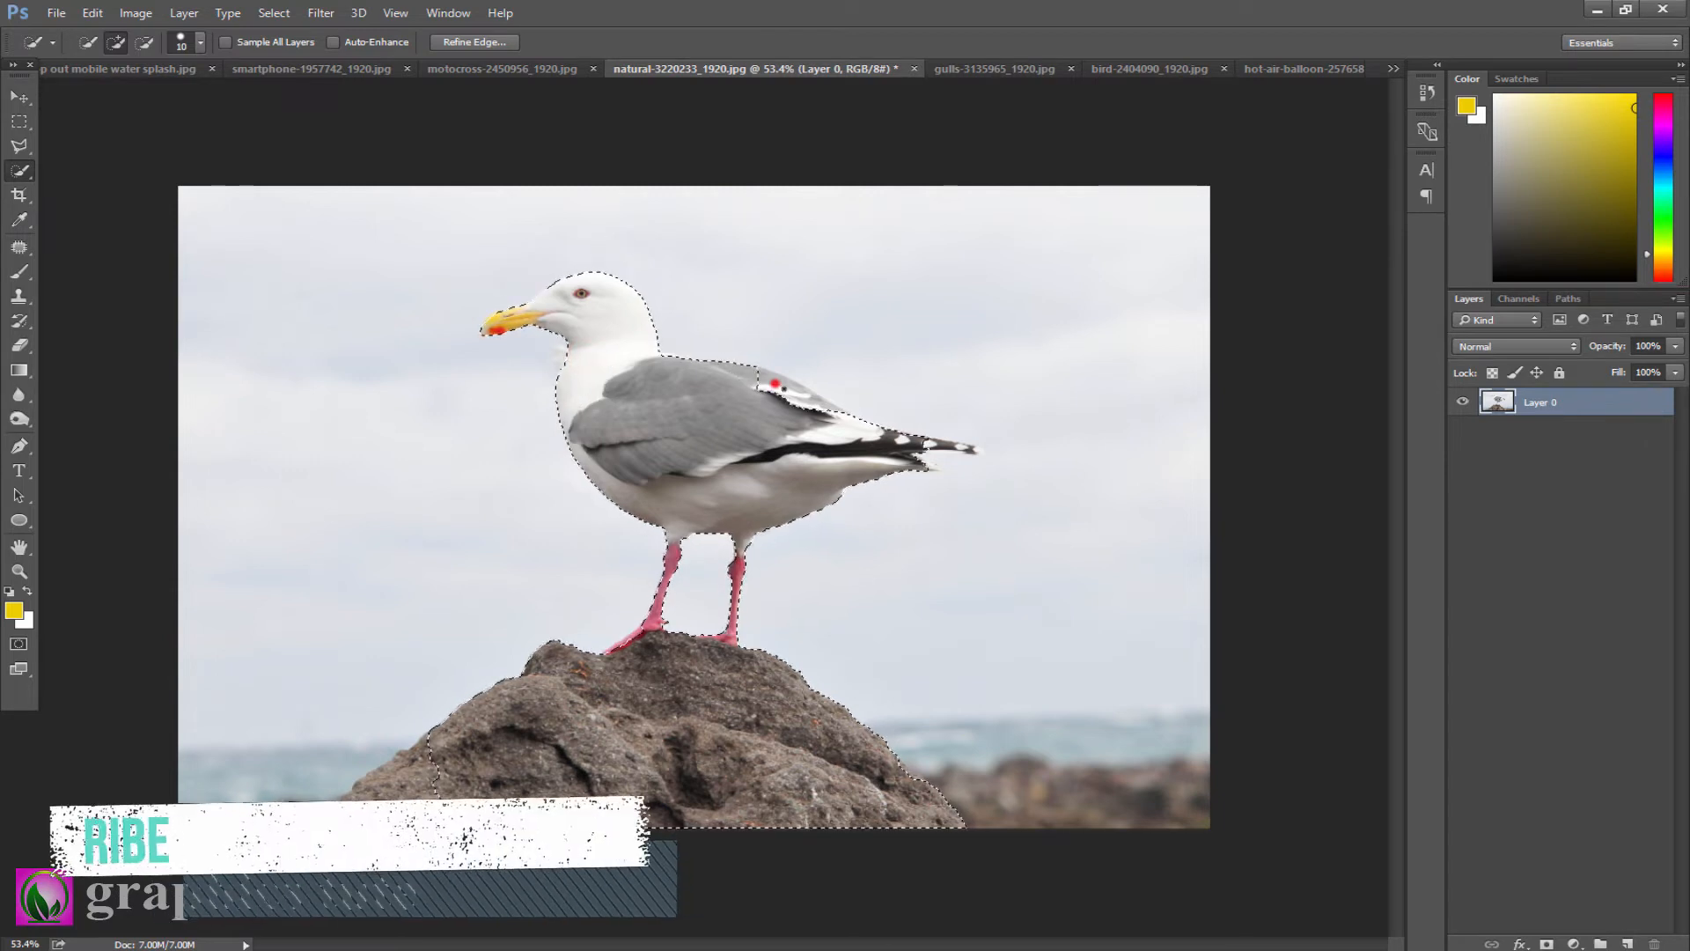
left_click(966, 448)
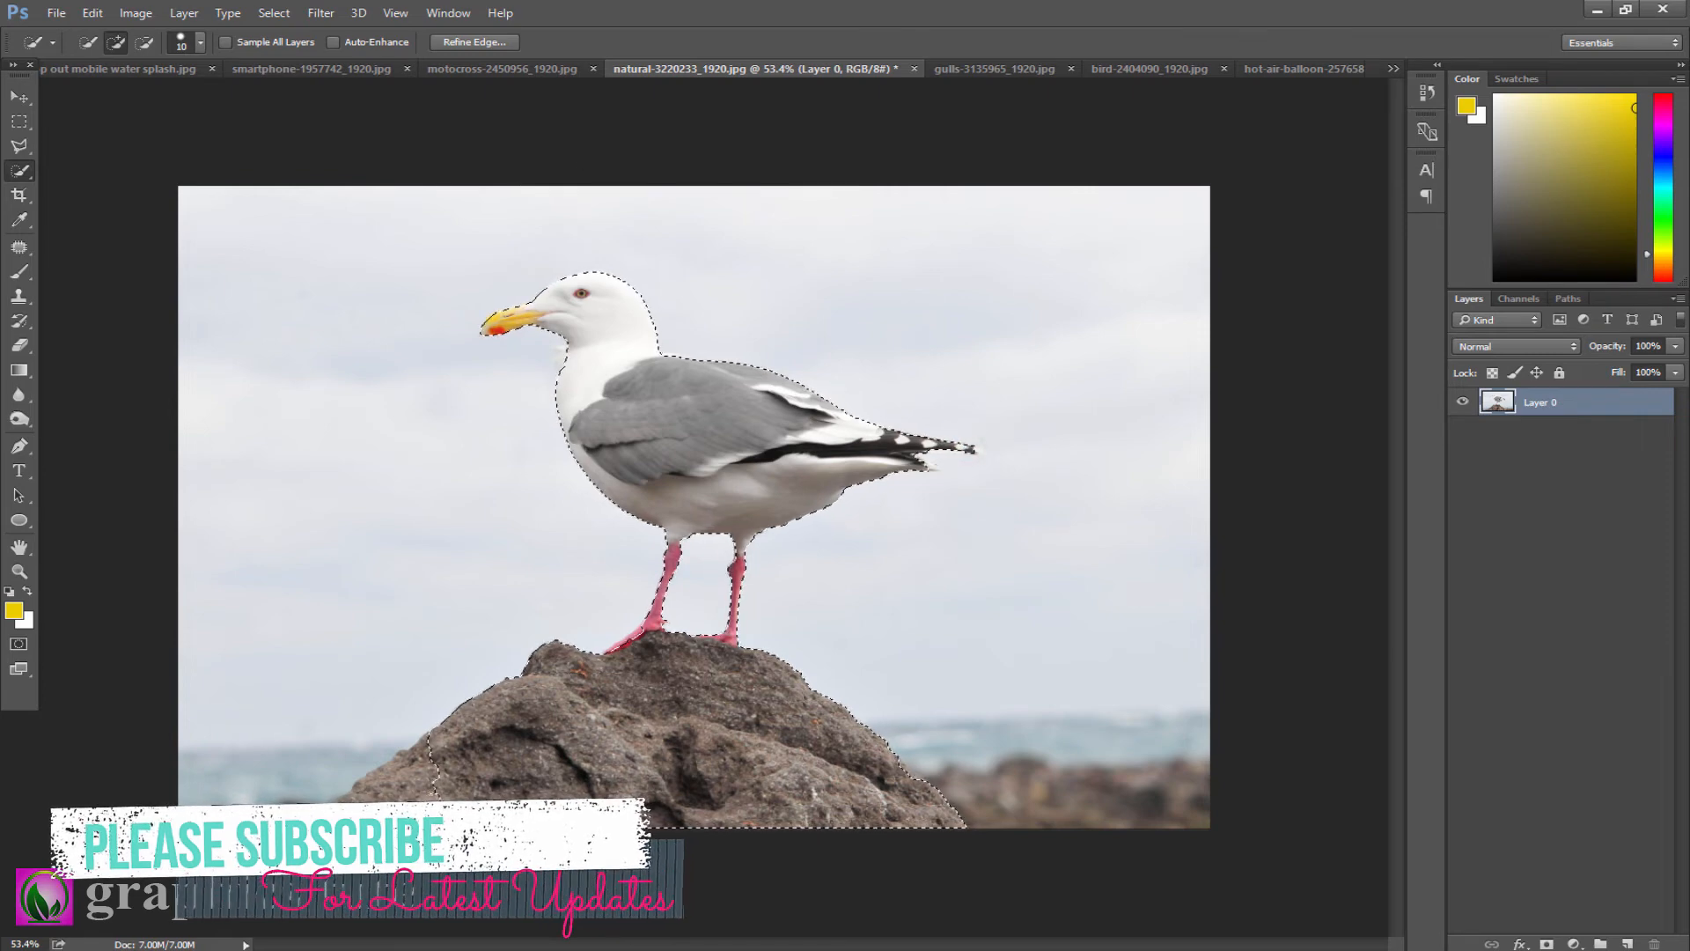
left_click(407, 797)
left_click_drag(366, 796, 328, 828)
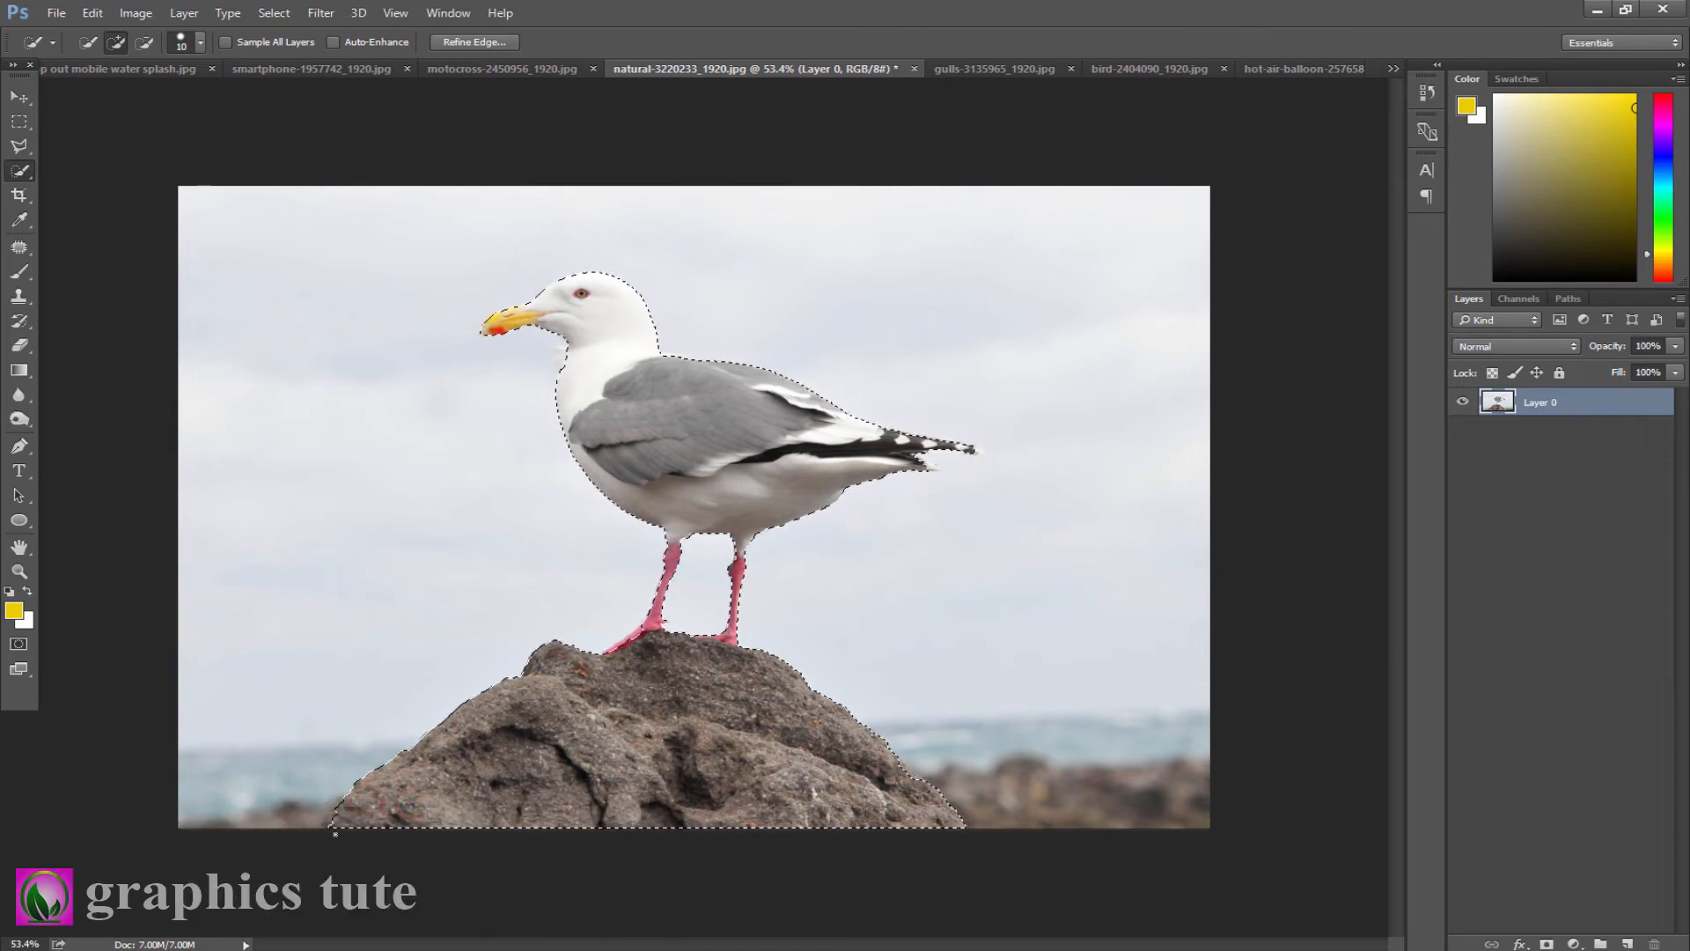
Step: Move the selected gull and rock into the smartphone composite and scale them down to about 29%
left_click(19, 95)
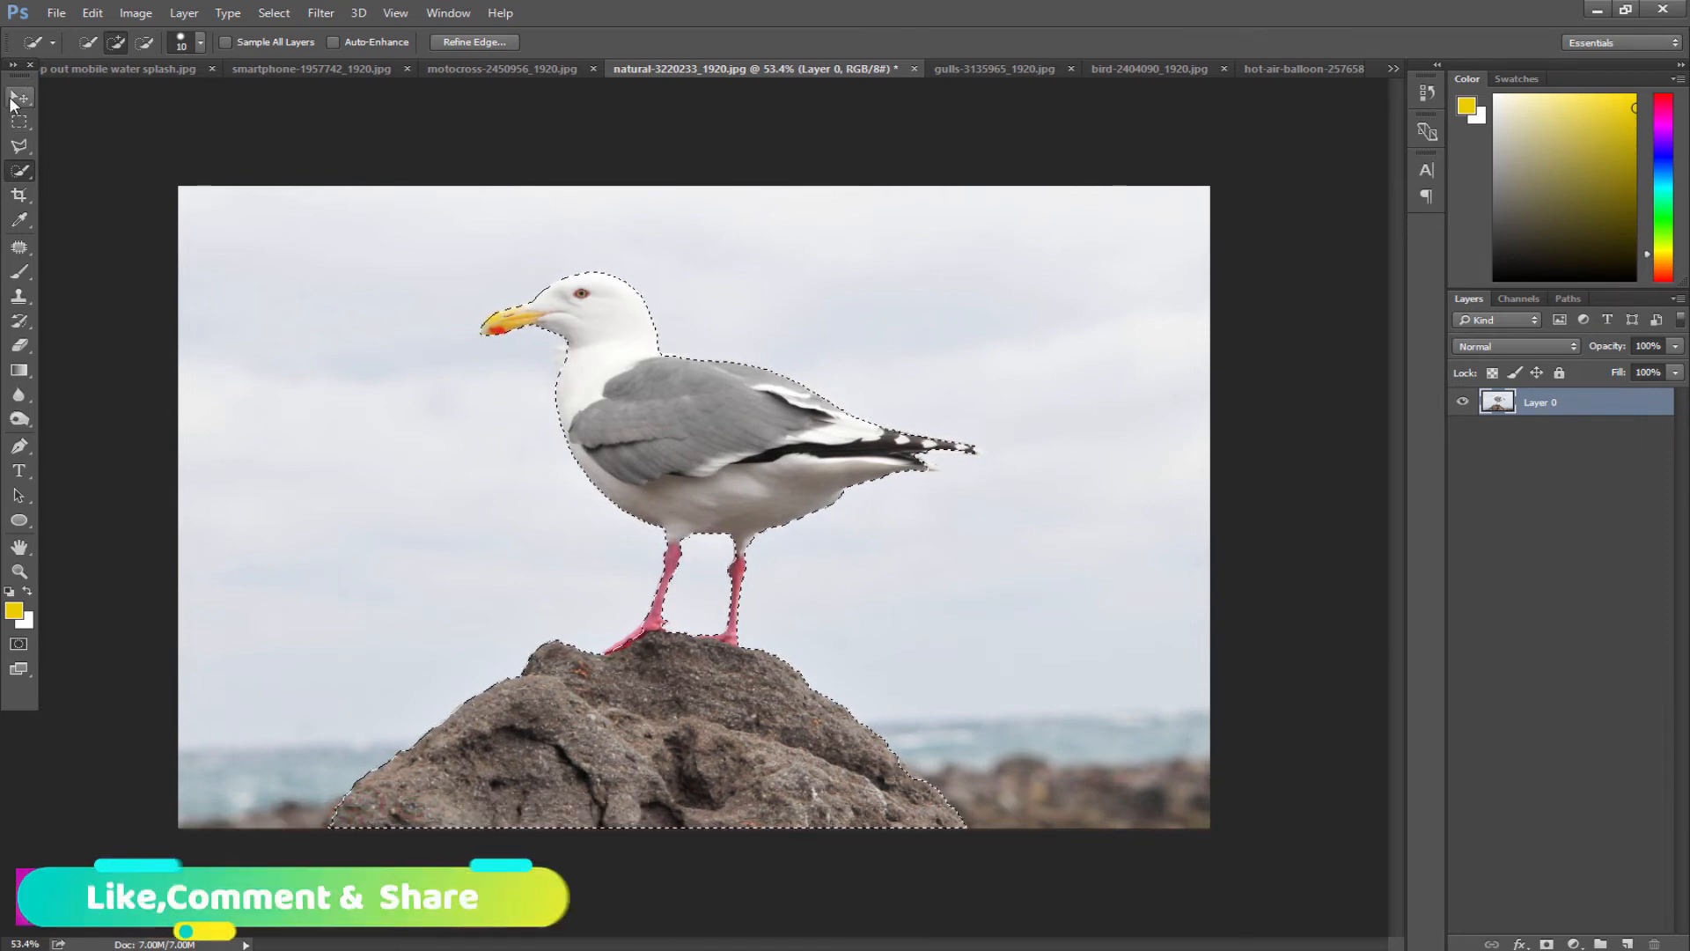
left_click_drag(563, 396, 515, 511)
key("ctrl+t")
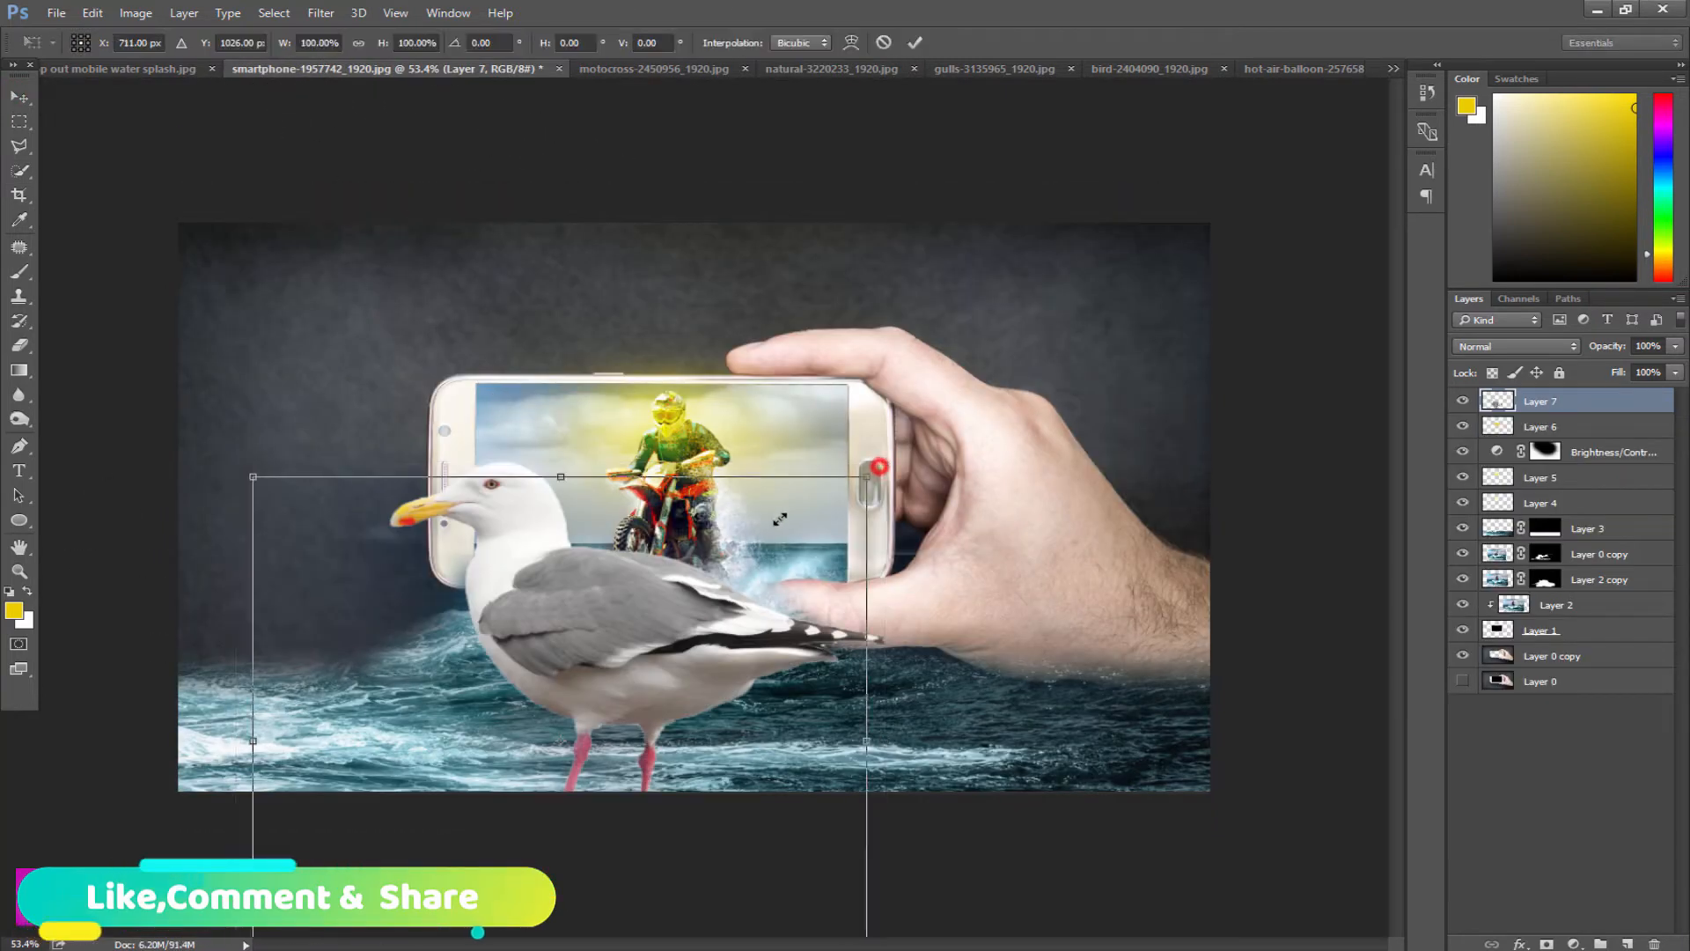
left_click_drag(875, 469, 600, 606)
Step: Flip the gull and rock horizontally, shrink them slightly more and place them on the sea below the phone's left end
right_click(577, 730)
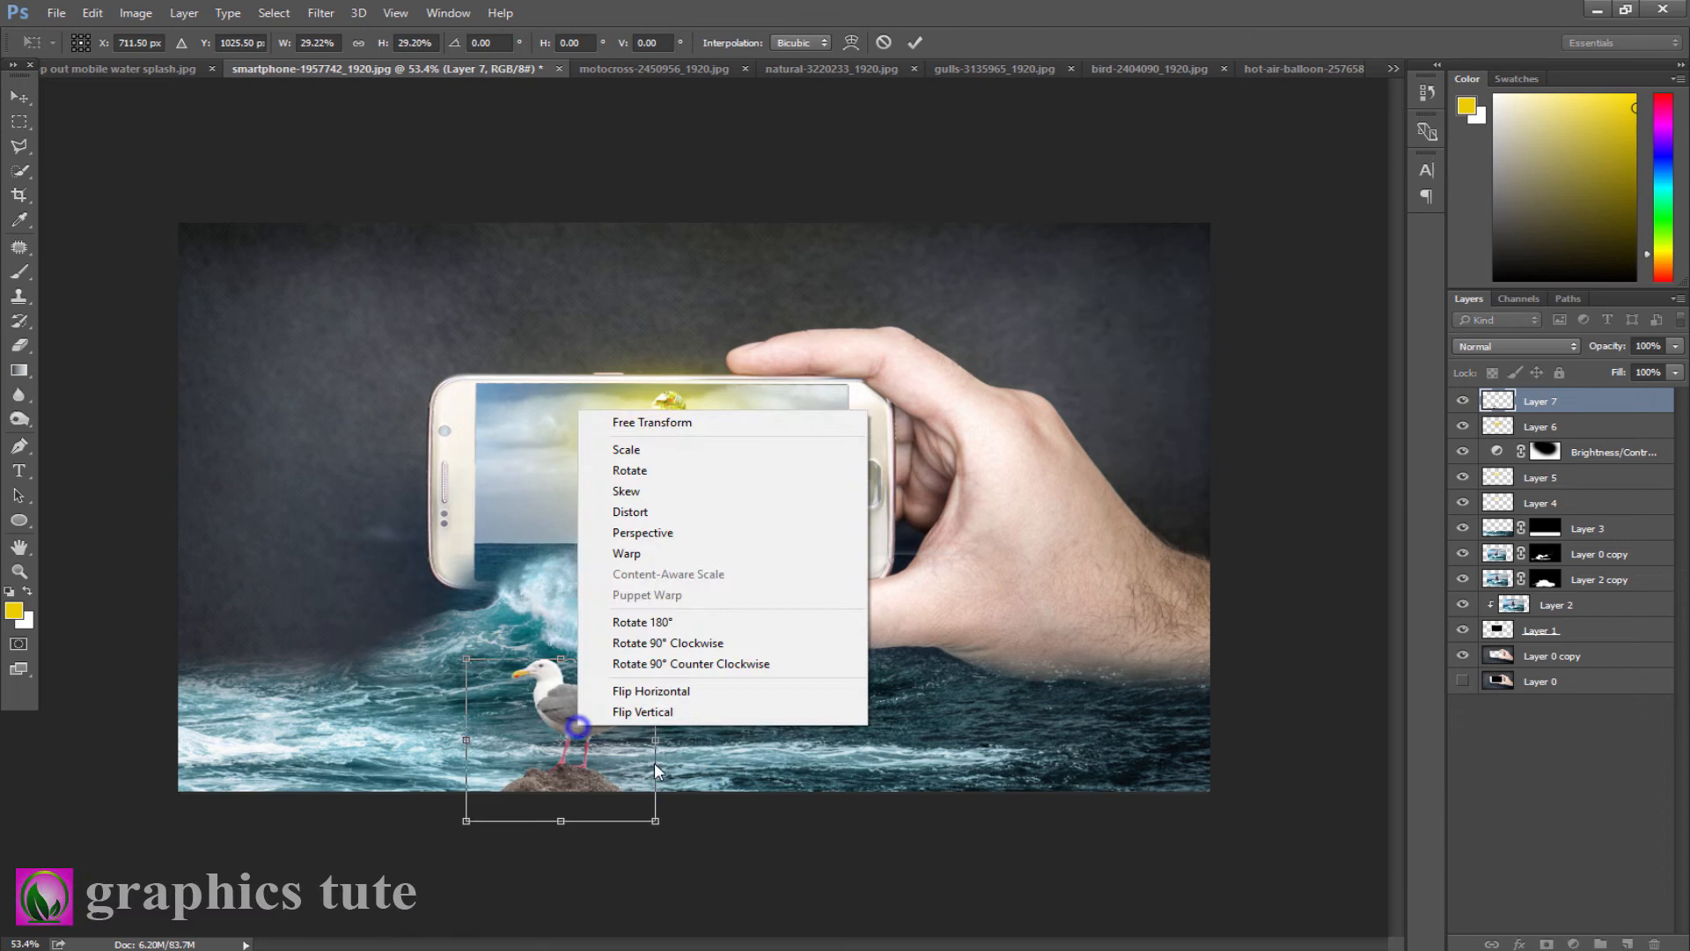
left_click(676, 695)
left_click_drag(548, 717, 345, 662)
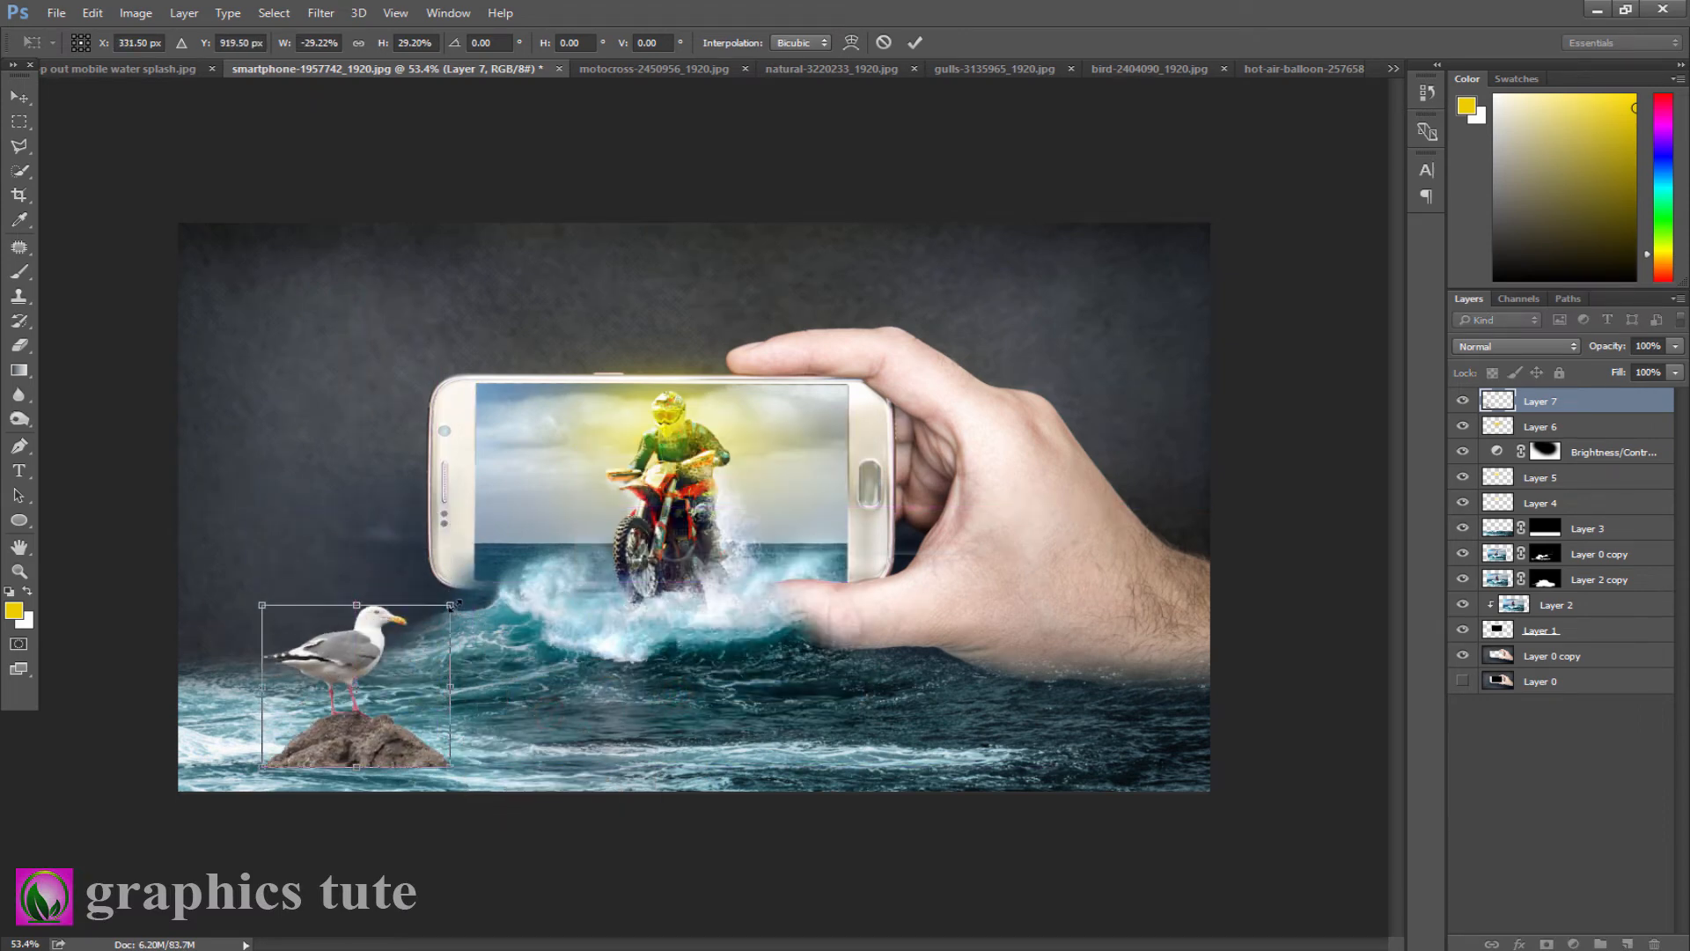
left_click_drag(450, 605, 410, 642)
left_click_drag(353, 726, 407, 712)
left_click(916, 43)
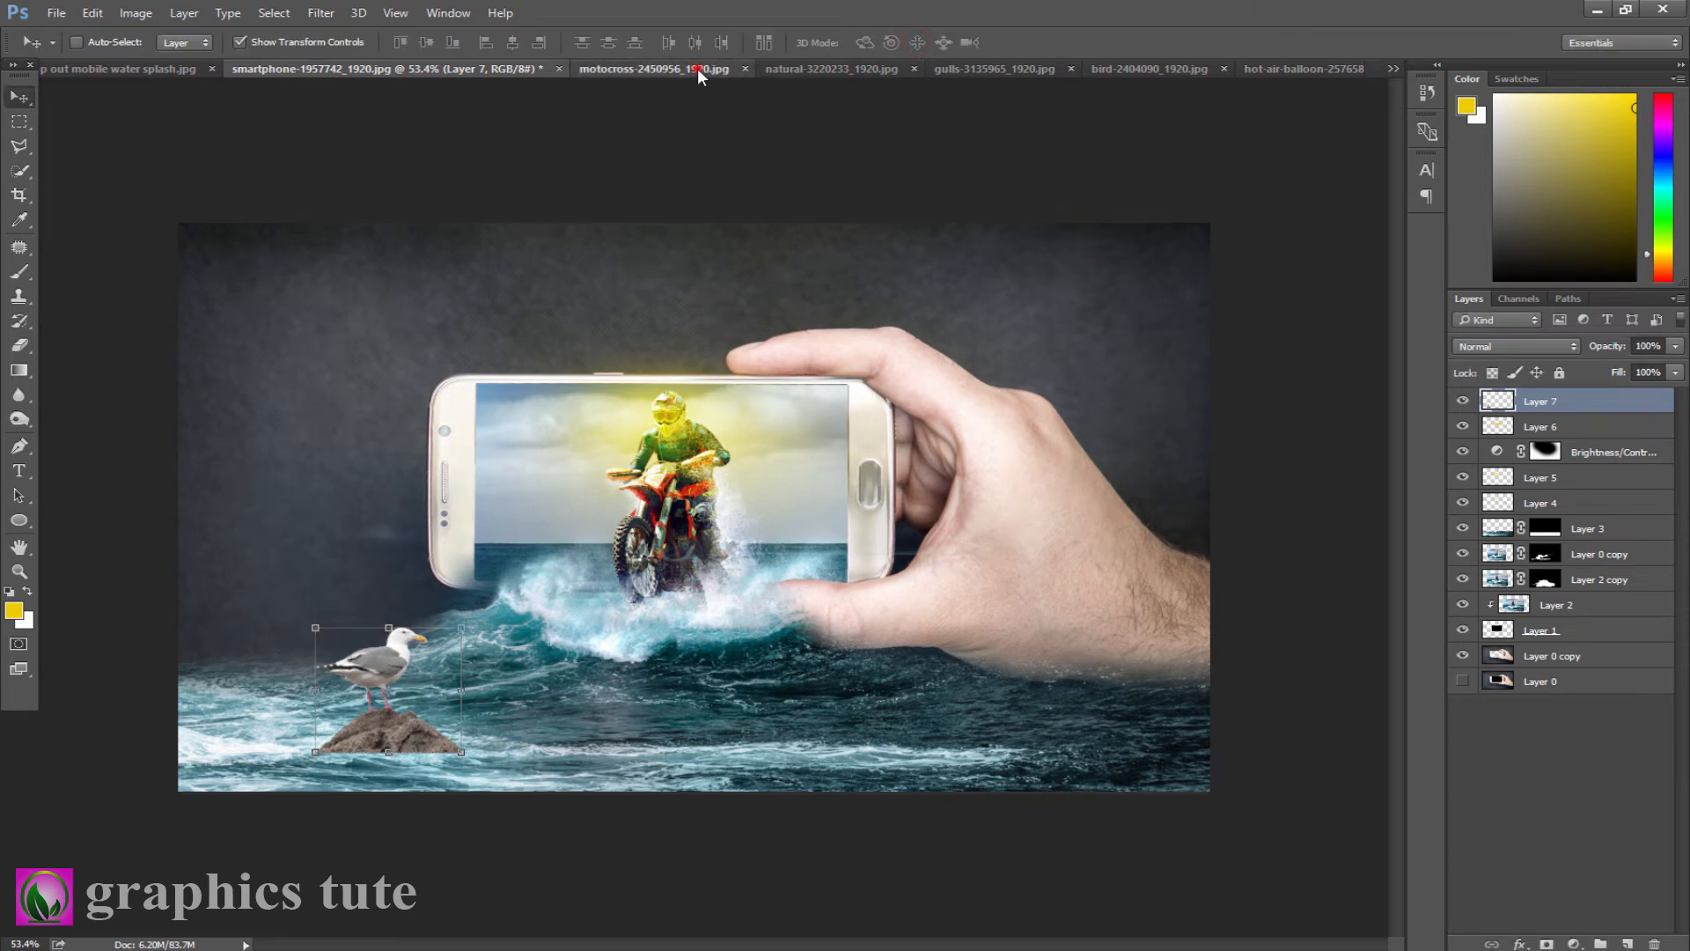
Step: Close the motocross-2450956_1920.jpg and natural-3220233_1920.jpg source images without saving
left_click(697, 69)
left_click(745, 68)
left_click(851, 367)
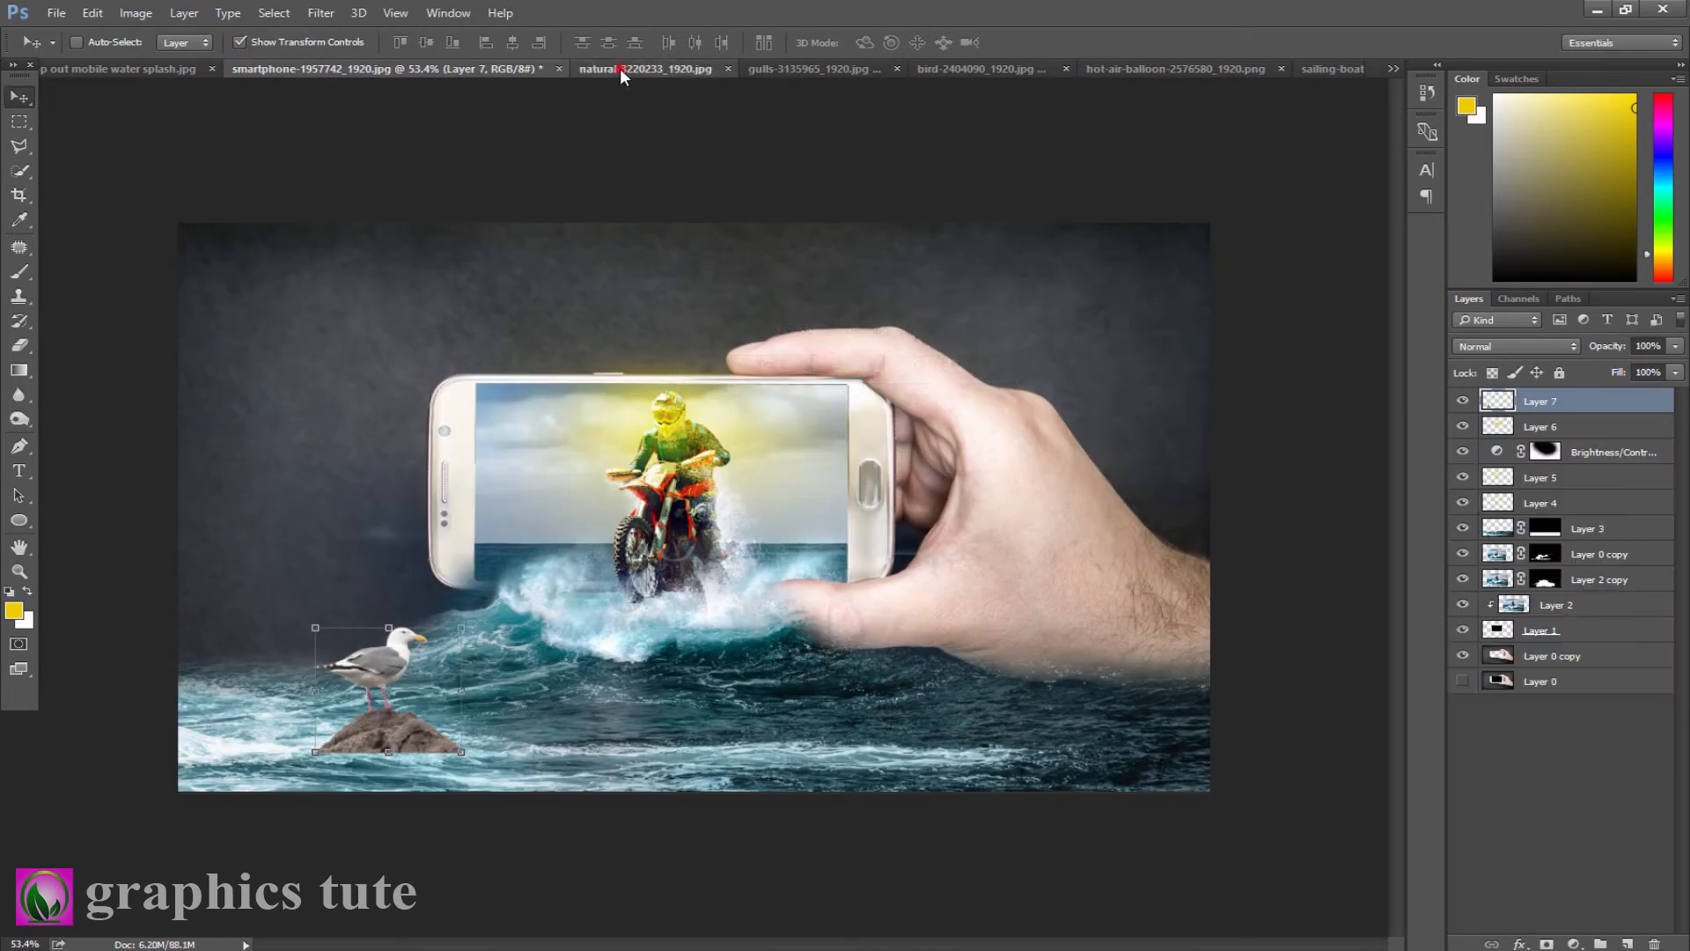
left_click(620, 68)
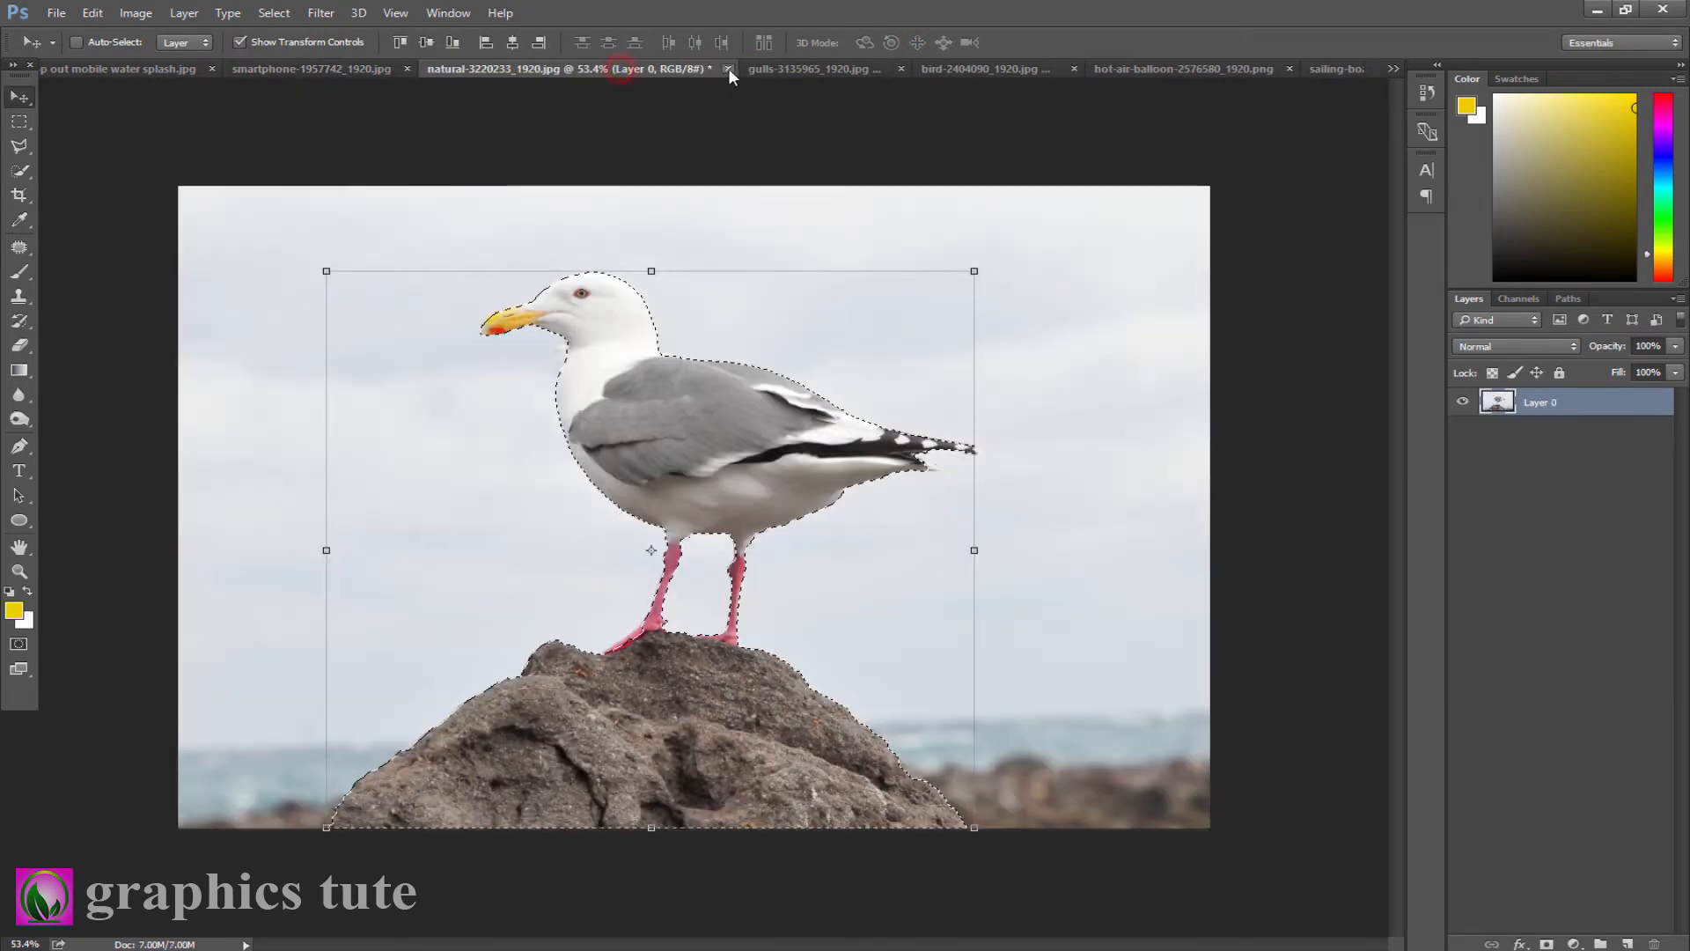
left_click(727, 69)
left_click(859, 369)
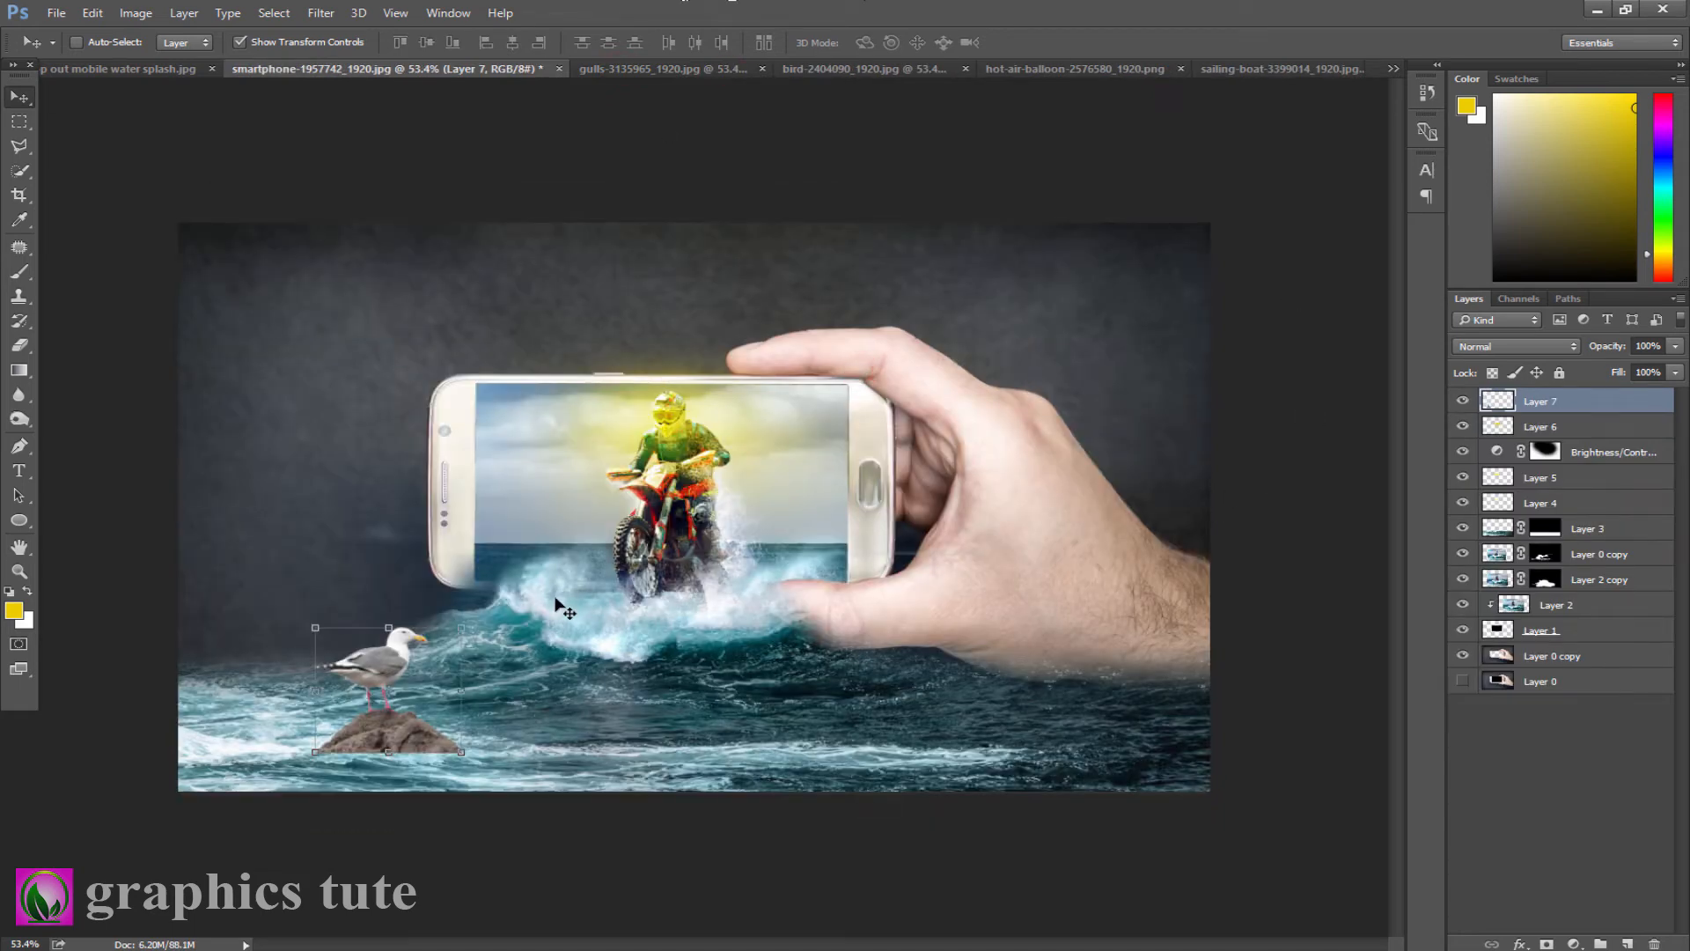
Step: Add a layer mask to Layer 7 and paint black with a 50 px soft brush along the rock's base to blend it into the water
left_click(27, 570)
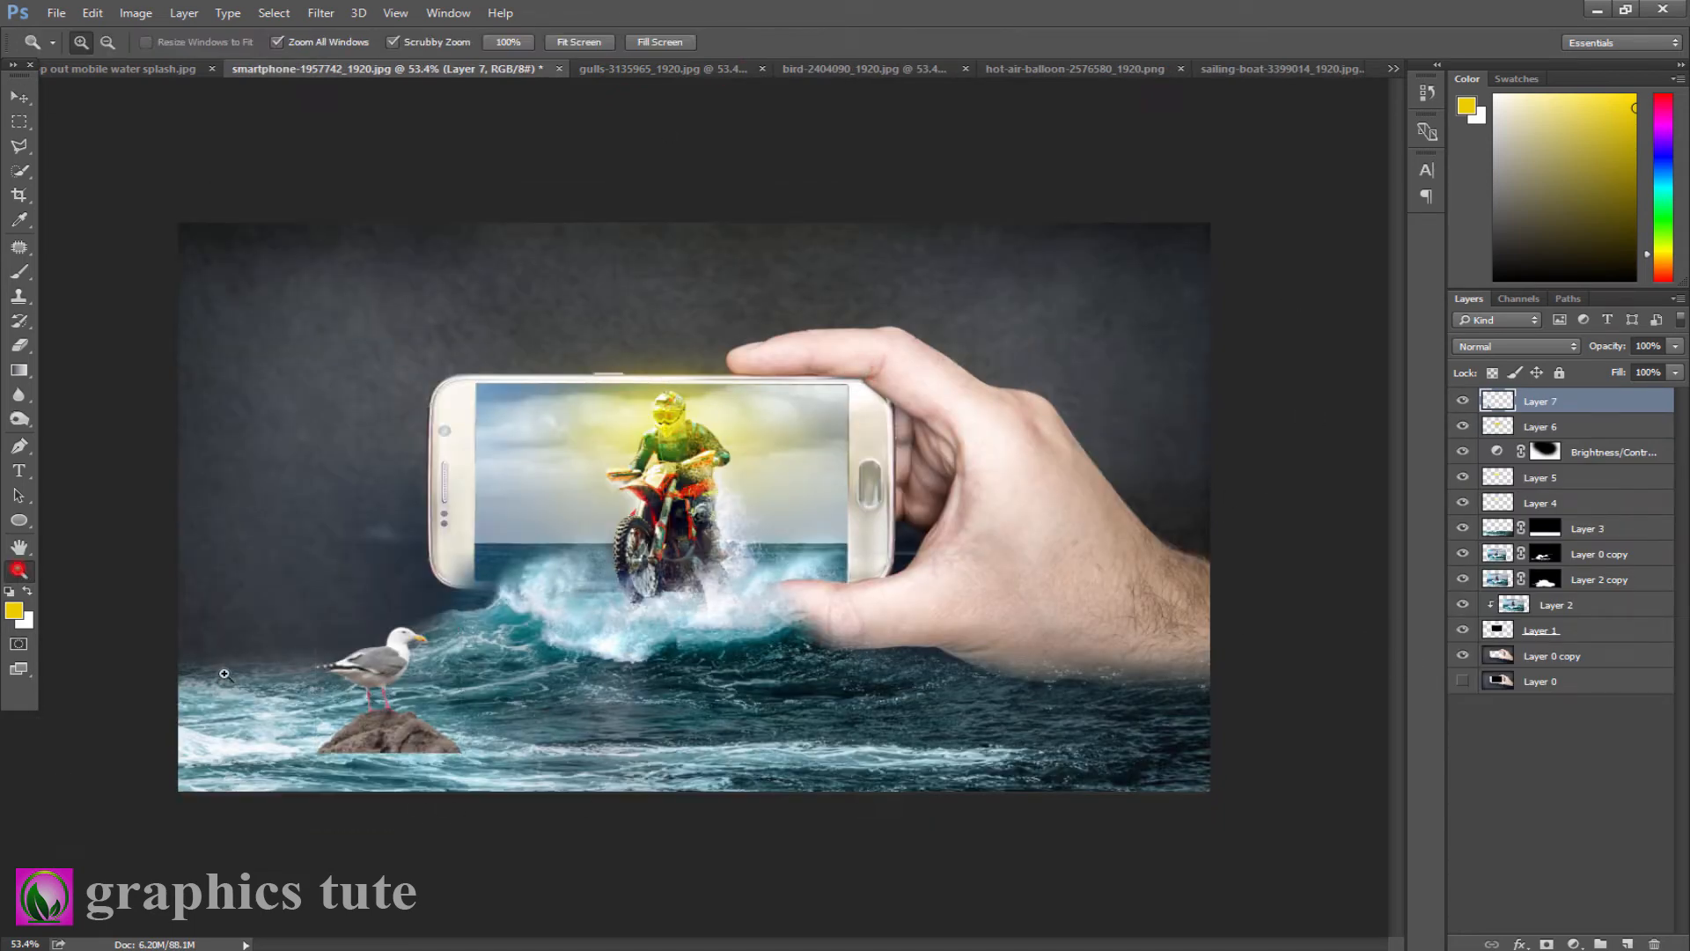
left_click_drag(418, 745, 532, 762)
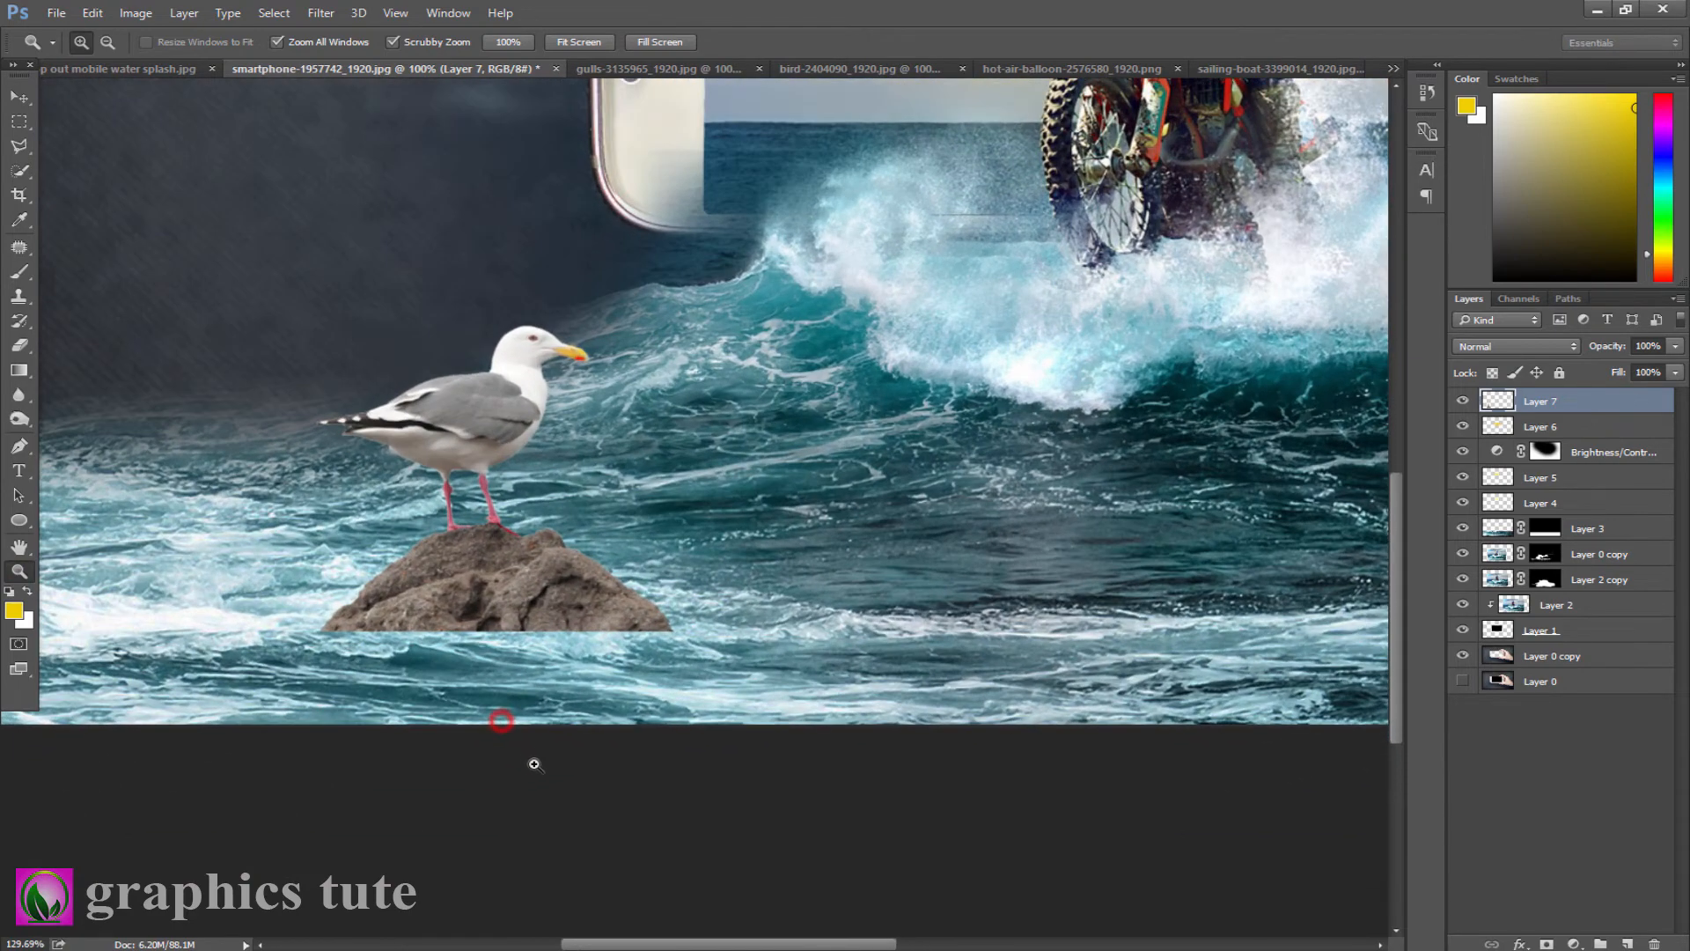
left_click(1547, 943)
left_click(19, 272)
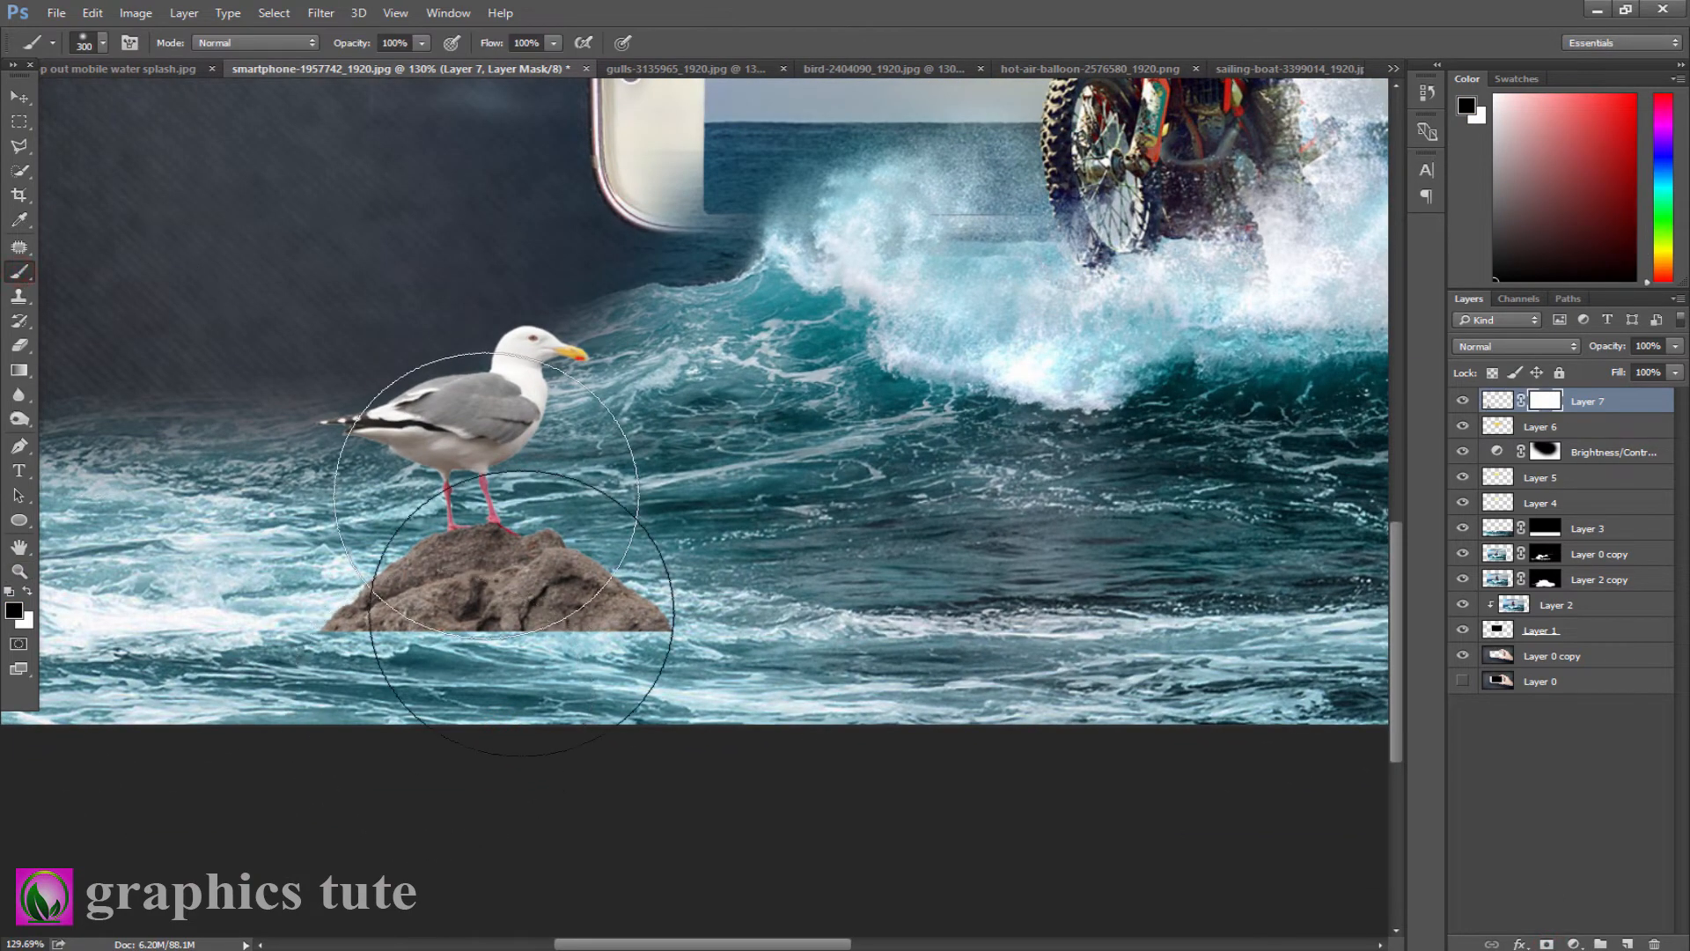
key("bracketleft")
key("bracketleft")
key("bracketleft")
key("bracketleft")
key("bracketleft")
key("bracketleft")
key("bracketleft")
key("bracketleft")
key("bracketleft")
key("bracketleft")
mouse_move(318, 644)
left_mouse_down()
mouse_move(571, 661)
mouse_move(468, 641)
mouse_move(728, 641)
mouse_move(339, 632)
left_mouse_up()
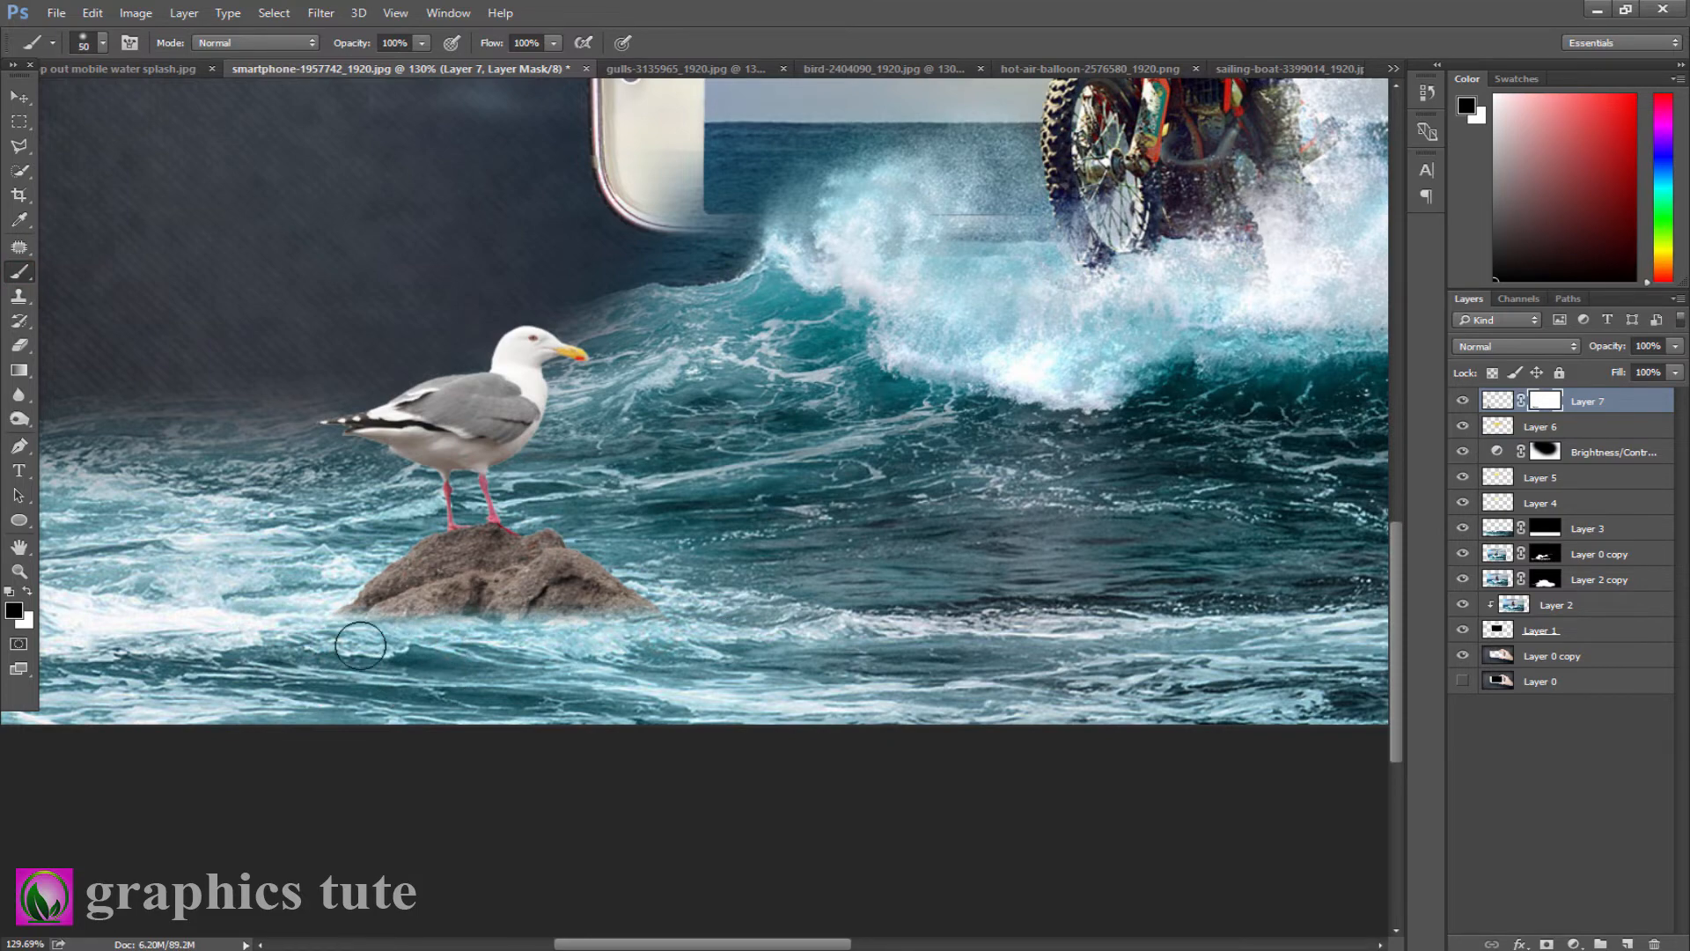
left_click(20, 571)
mouse_move(729, 626)
left_mouse_down()
mouse_move(649, 600)
mouse_move(677, 644)
left_mouse_up()
left_click(10, 97)
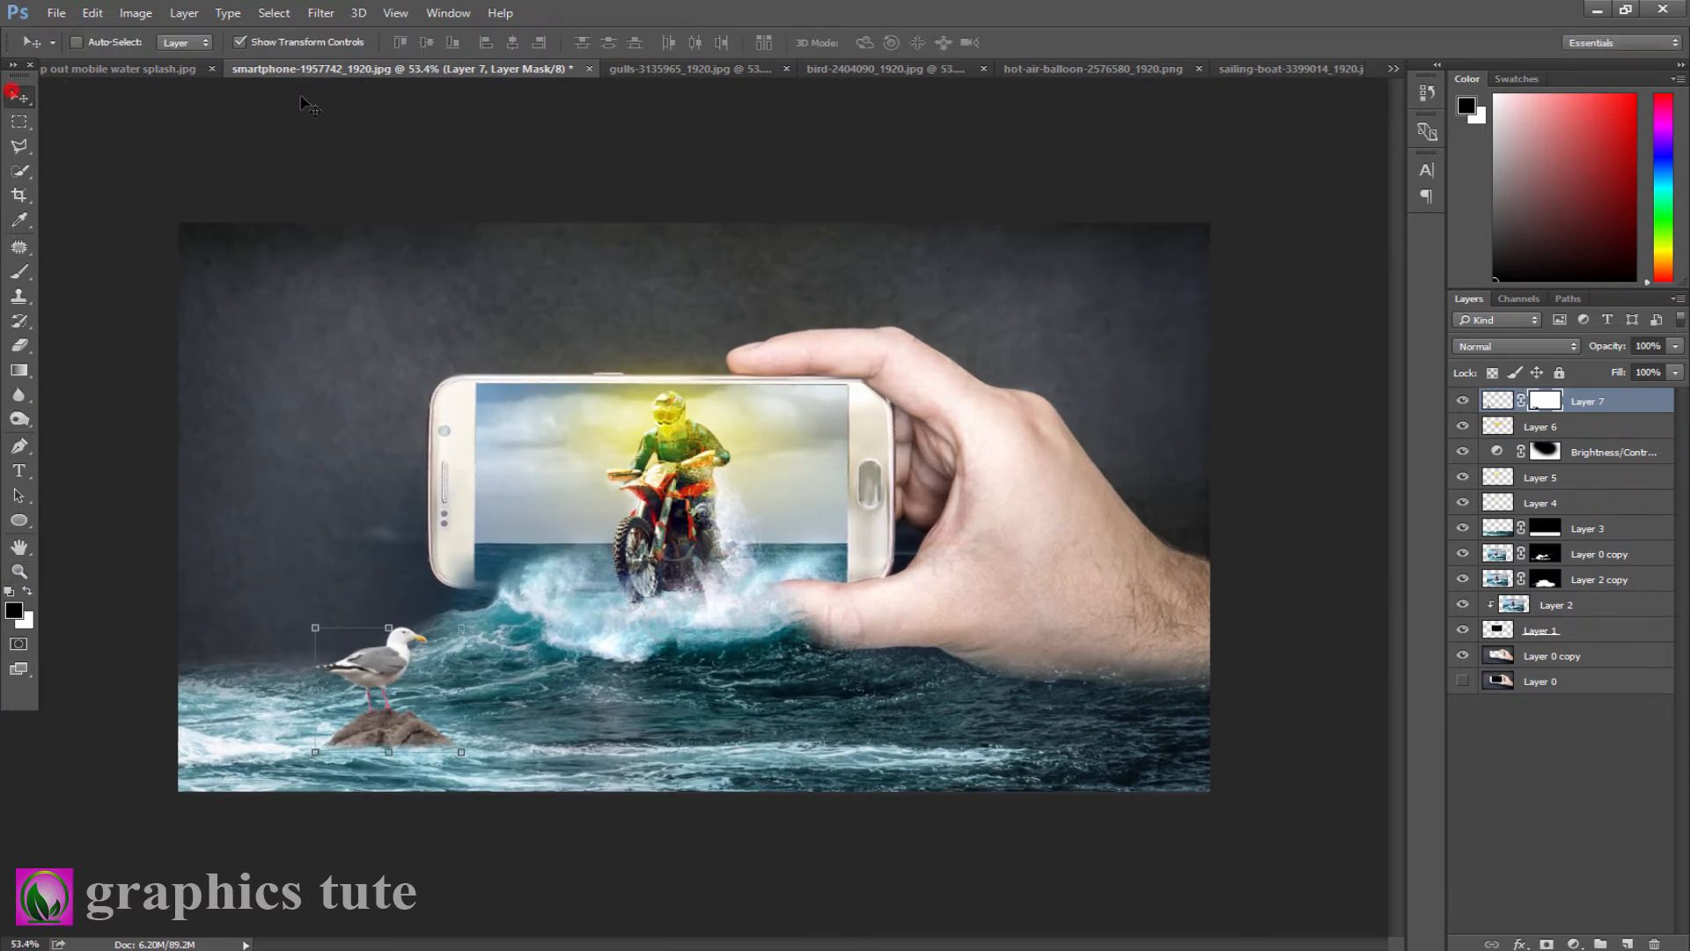
Step: In gulls-3135965_1920.jpg, unlock the background, select the sky with the Magic Wand at tolerance 32, and mask it out with the inverted selection
left_click(753, 72)
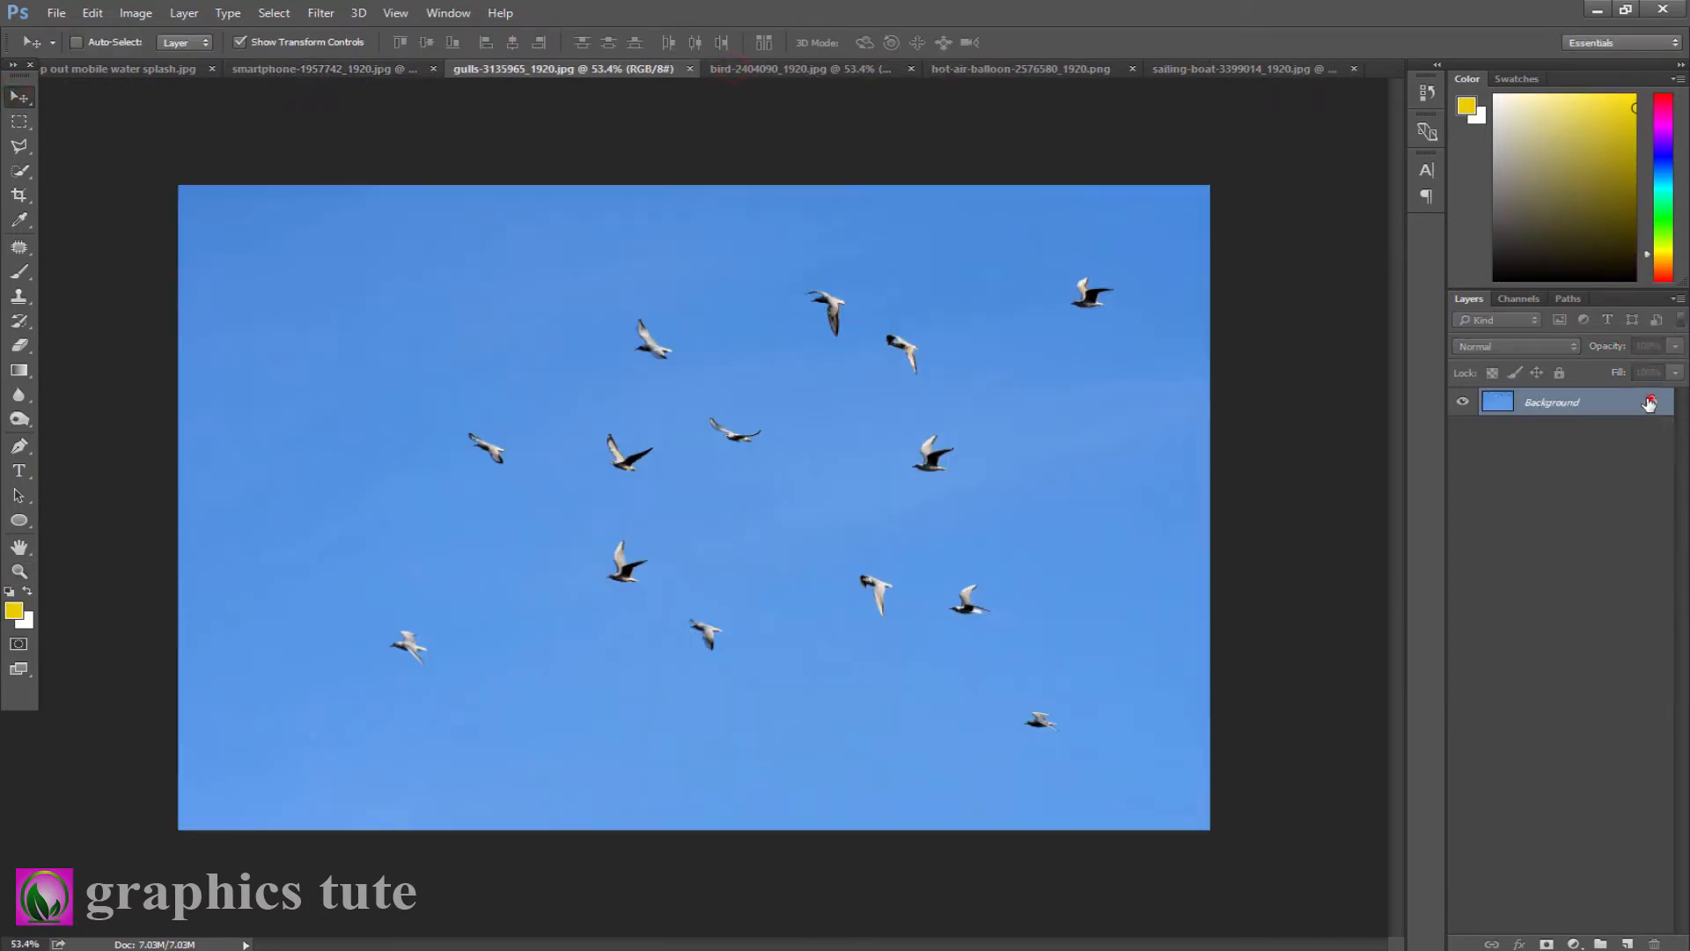
left_click(1649, 403)
right_click(28, 174)
left_click(104, 188)
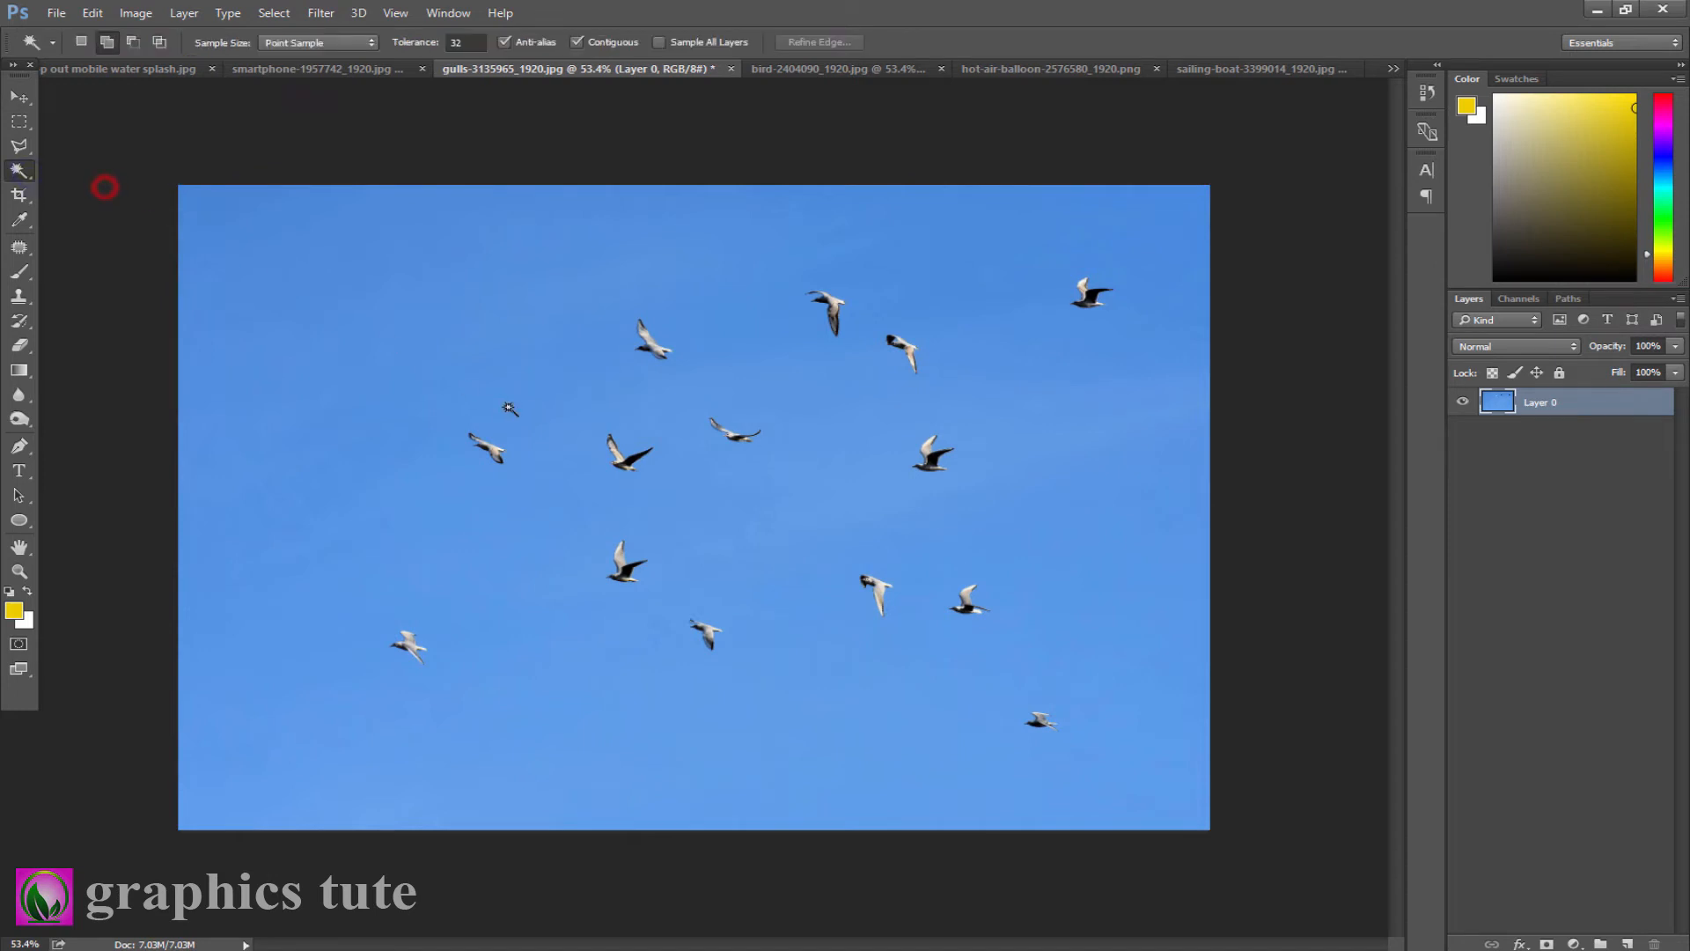
left_click(748, 455)
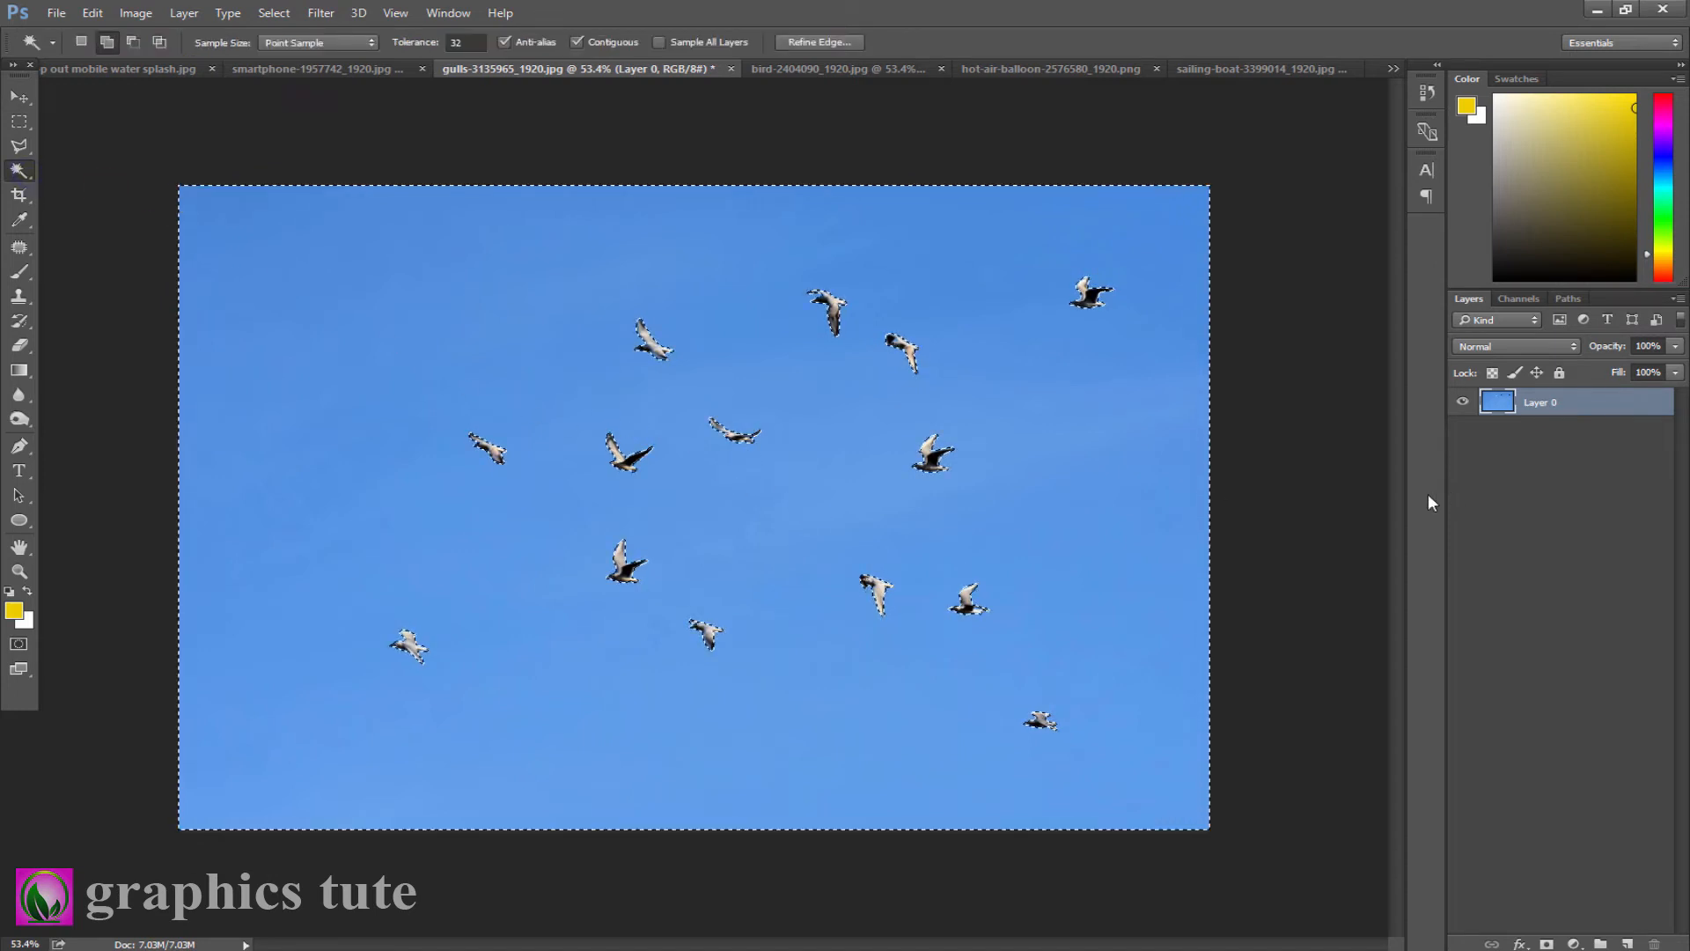
key("ctrl+shift+i")
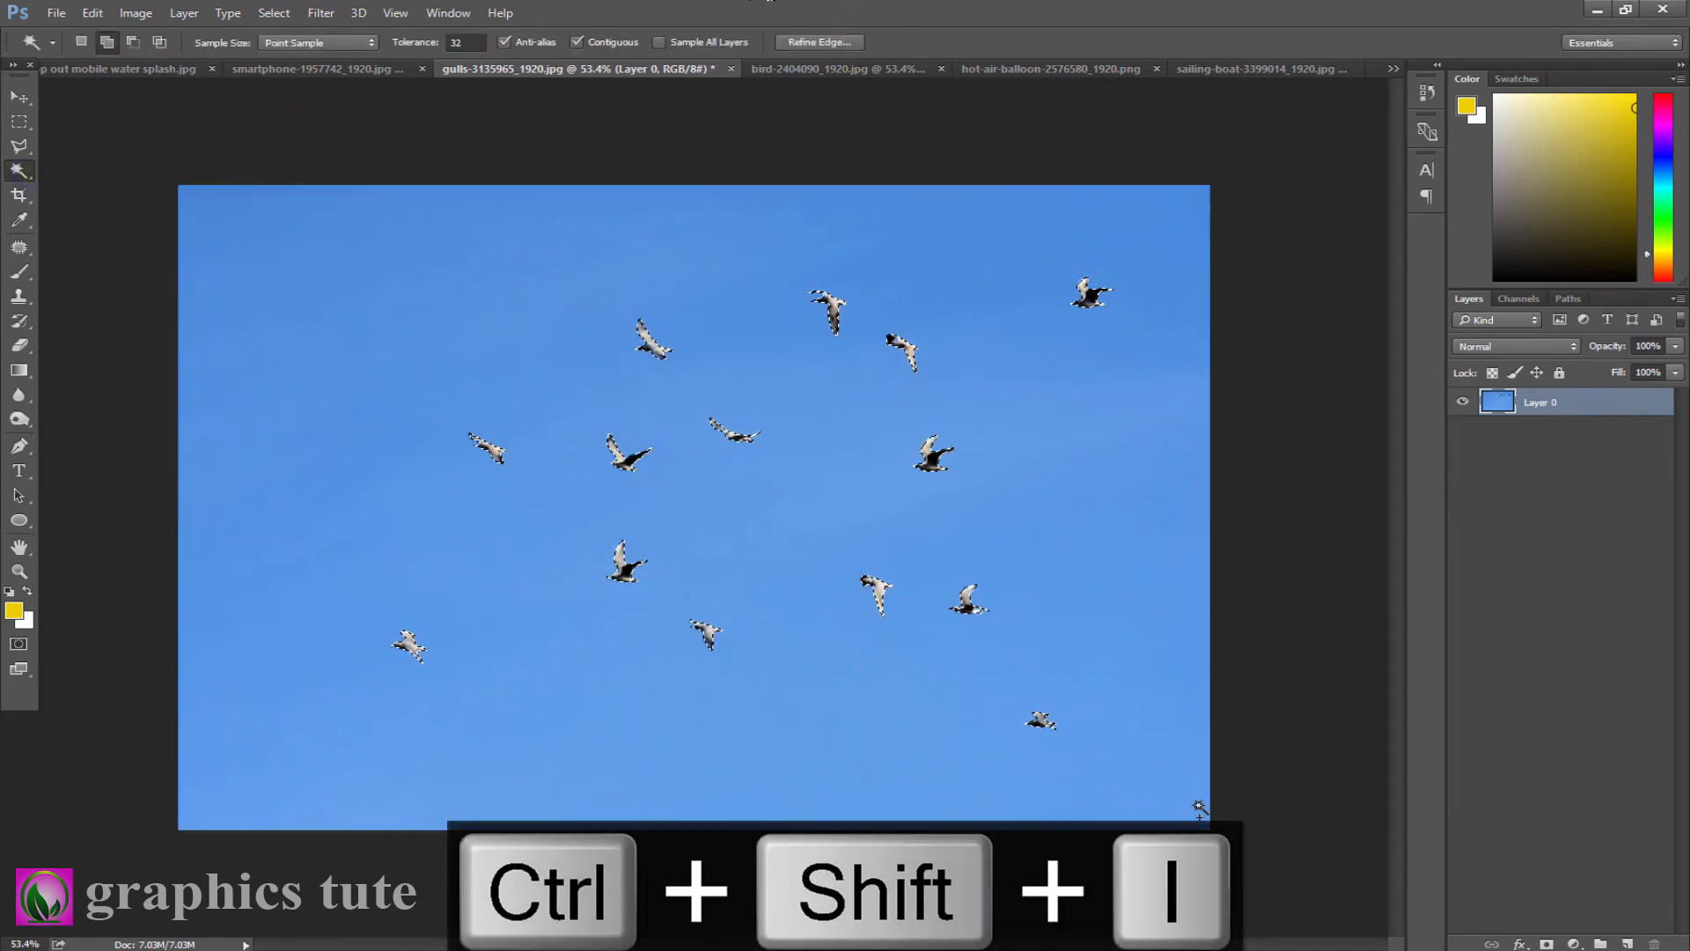
left_click(1546, 944)
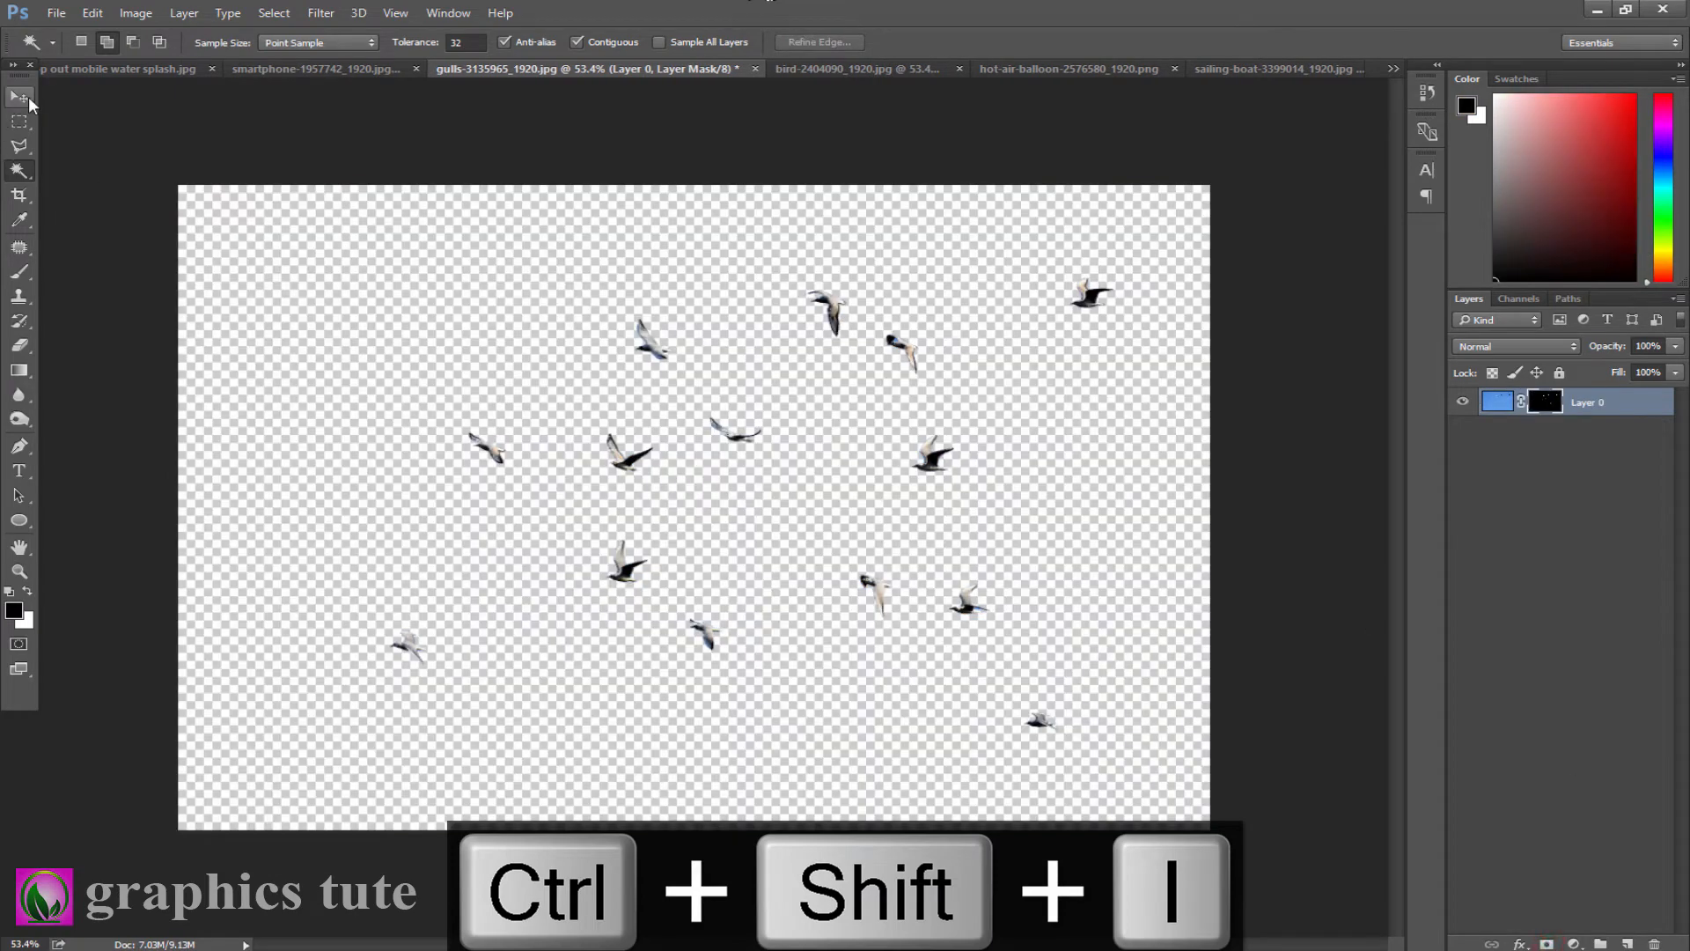
Step: Move the masked gulls into the smartphone composition and shrink the flock to fit the sky beside the rider on the phone's screen
left_click(28, 99)
left_click_drag(616, 453, 709, 680)
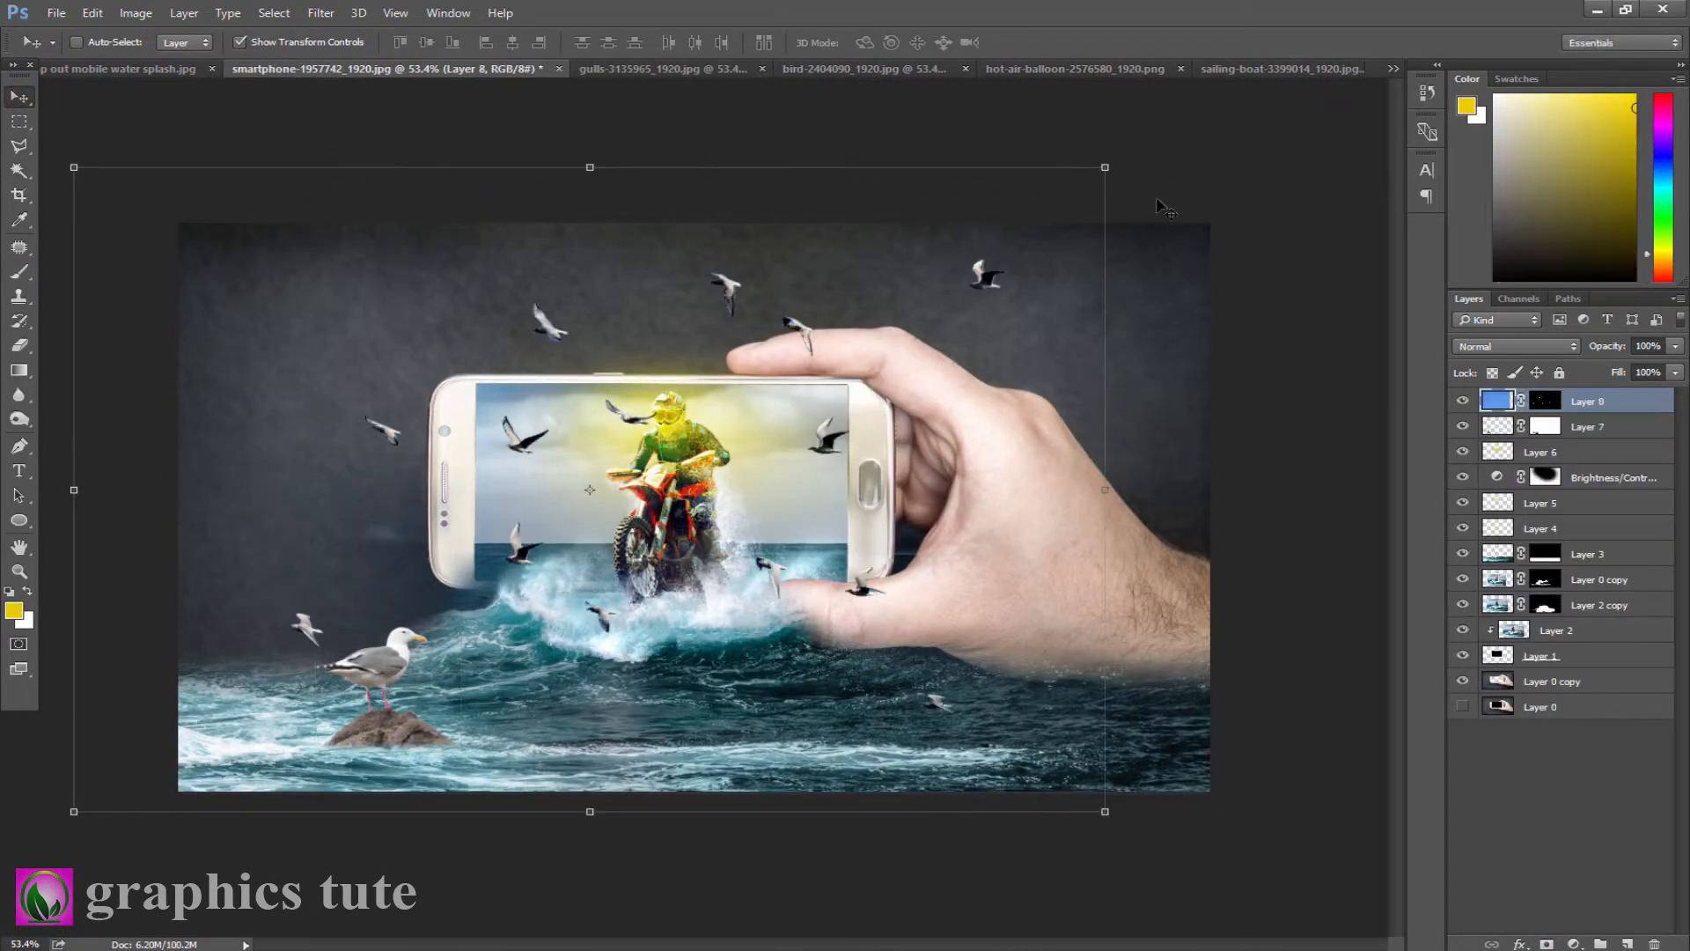
left_click_drag(1105, 168, 574, 433)
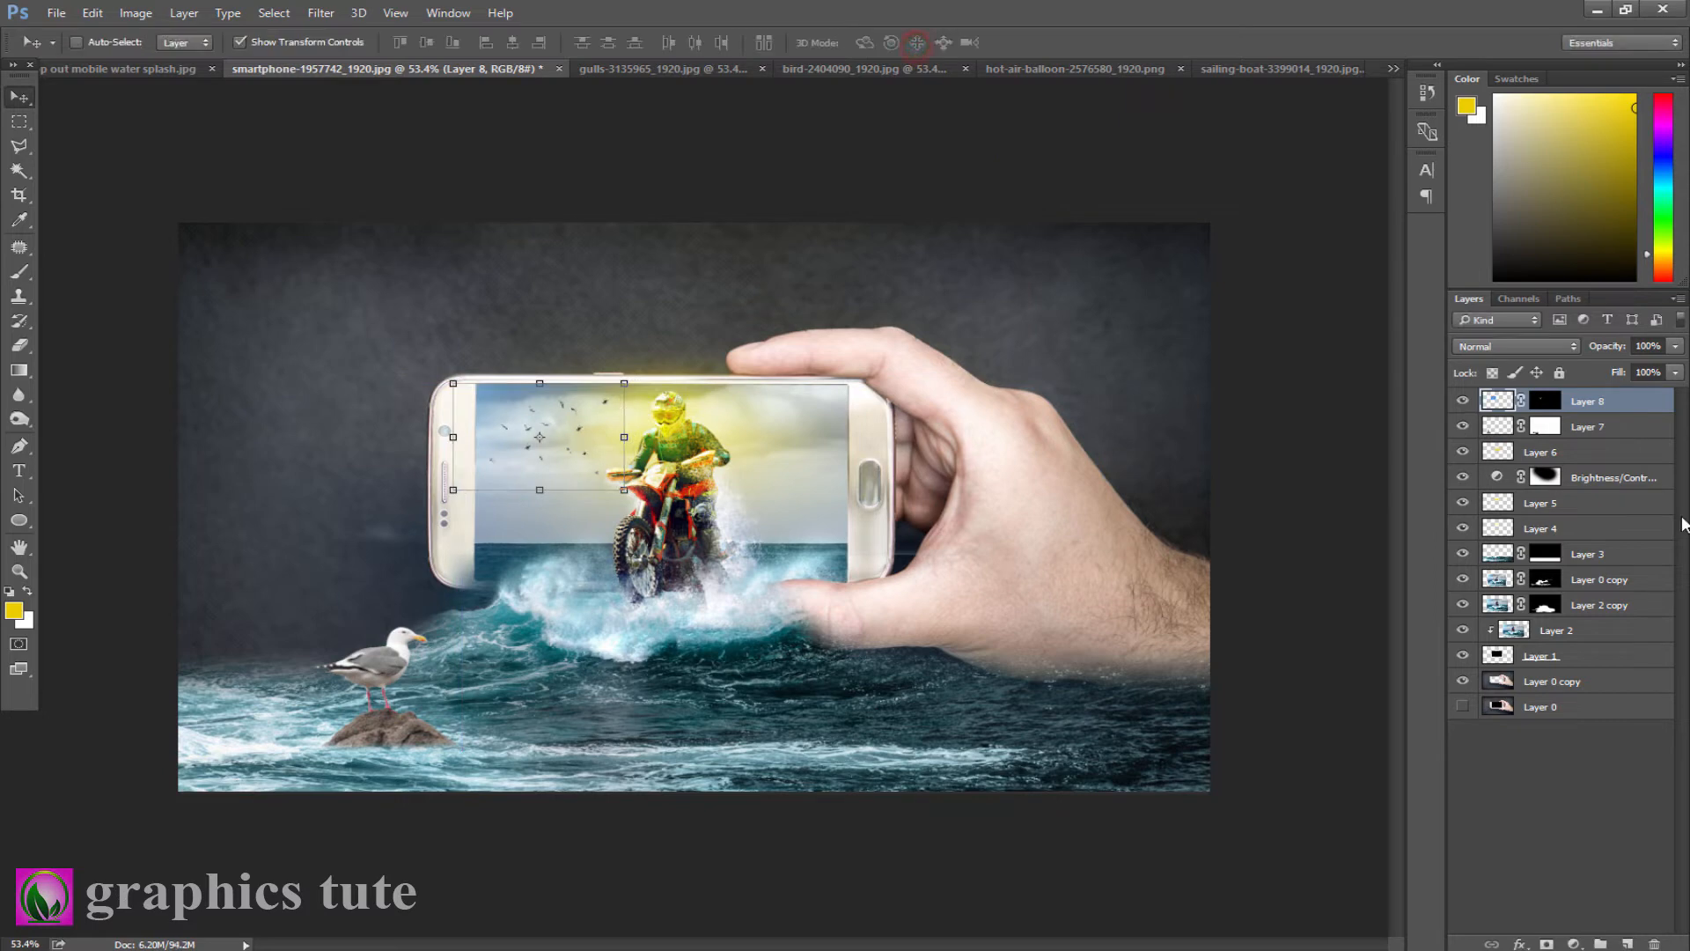
Step: Darken the gull flock to near black with Levels and squash its height to 66.20% while keeping the width
key("ctrl+l")
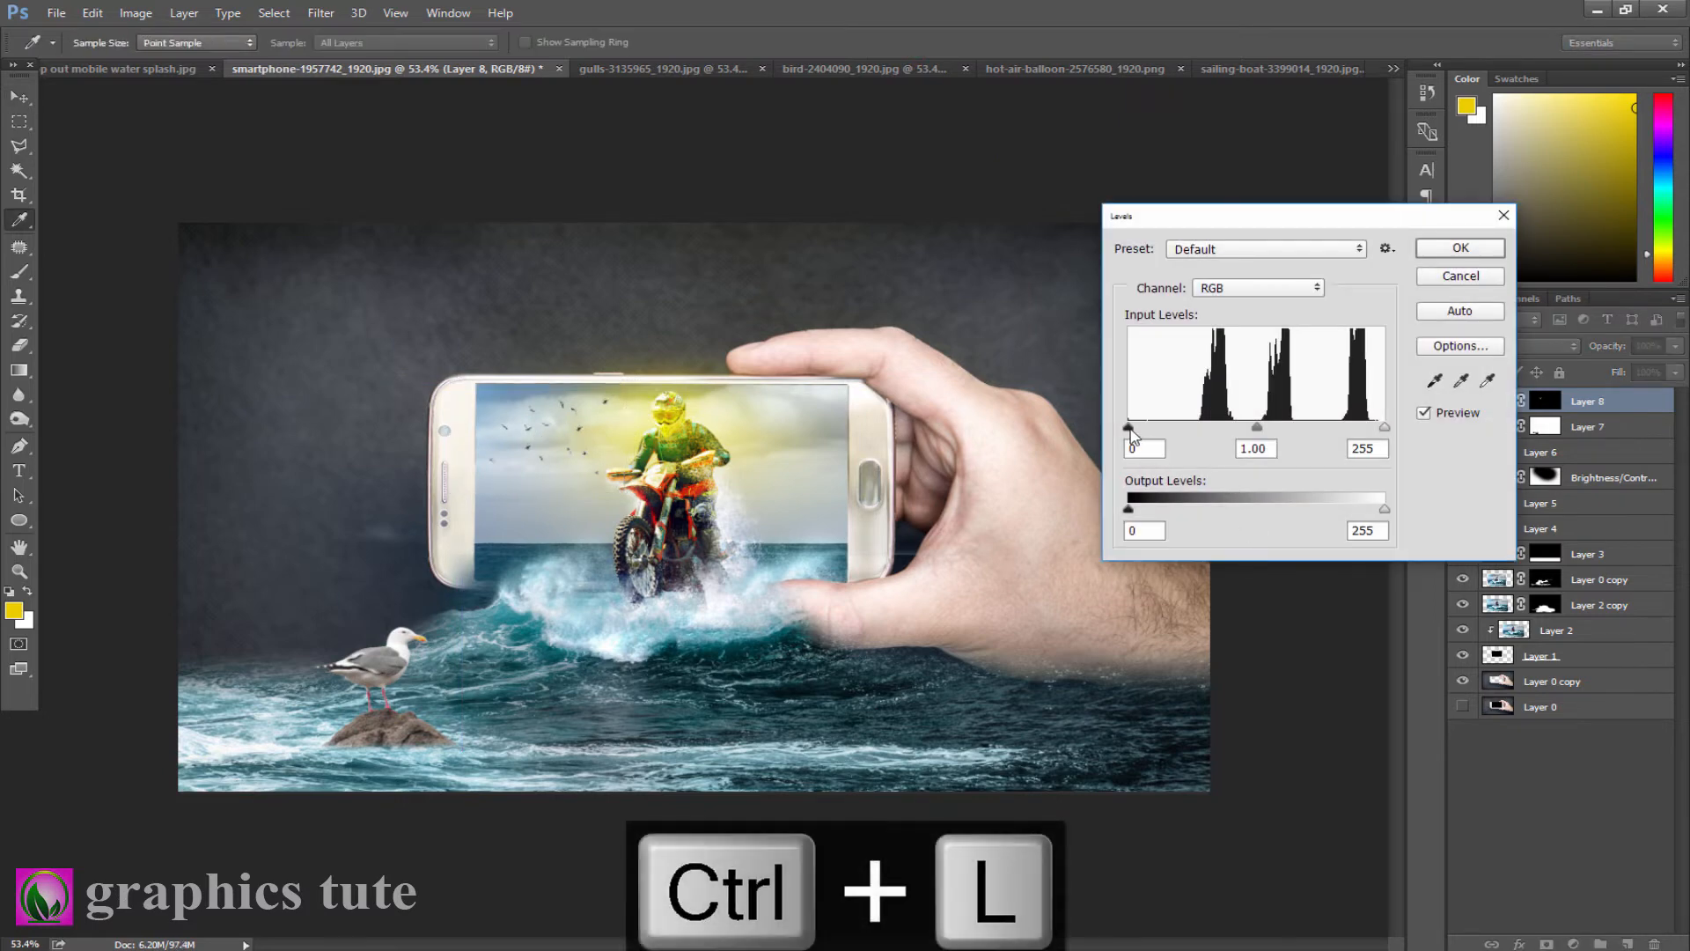
left_click(1461, 276)
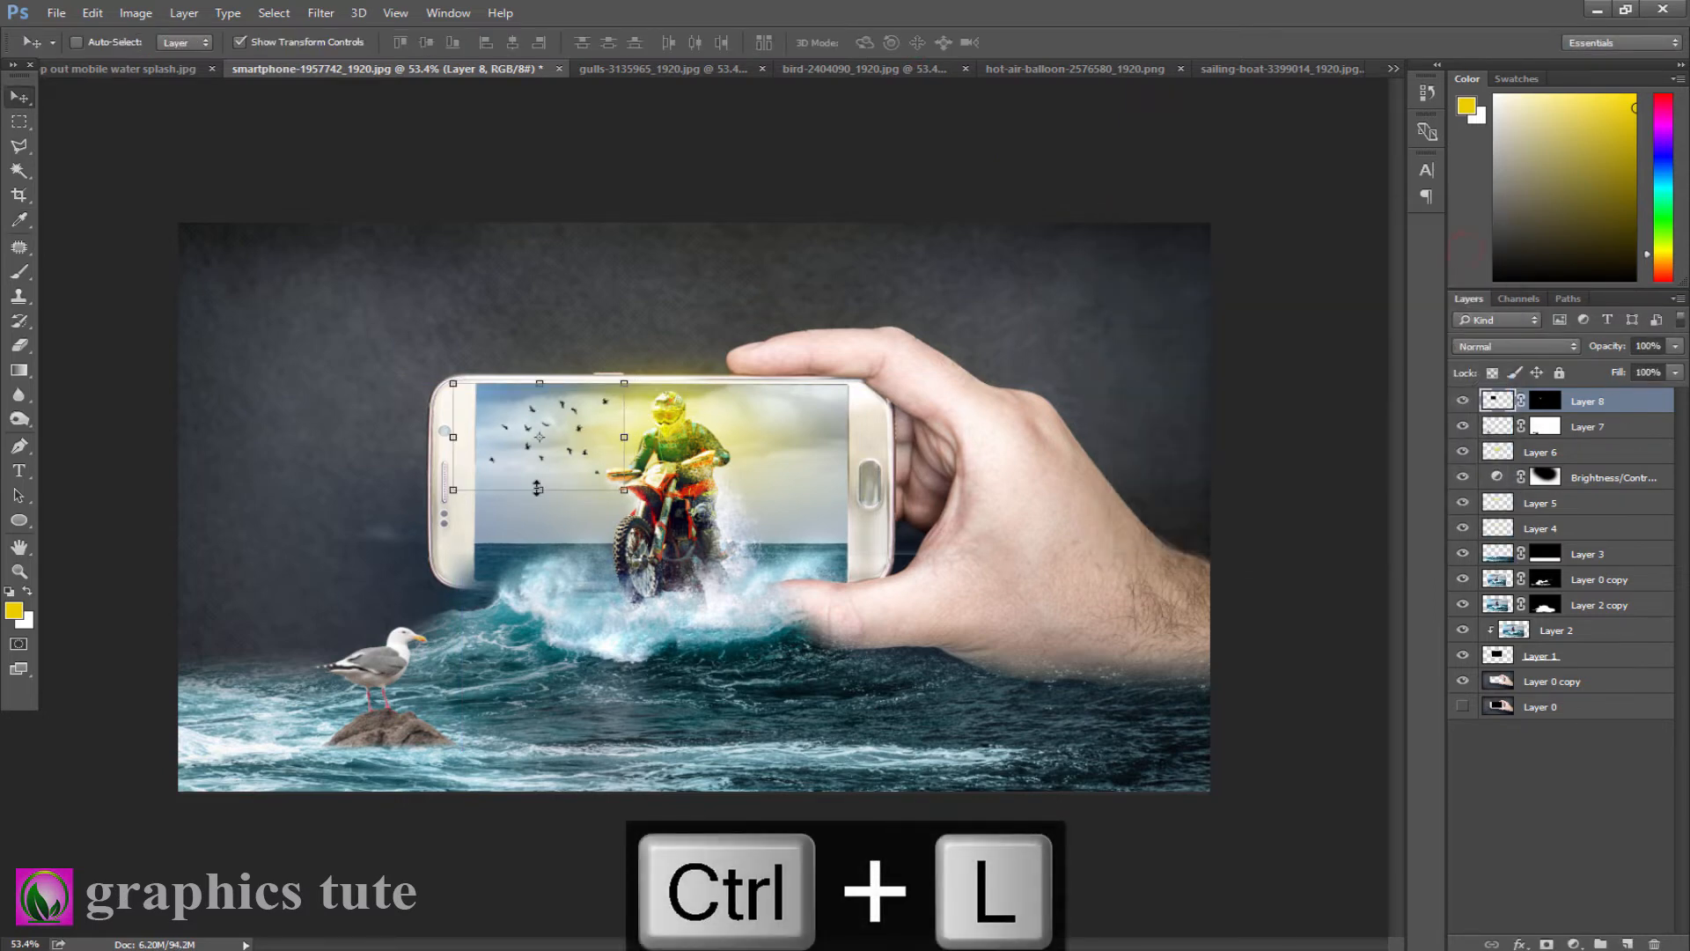
key("ctrl+t")
left_click_drag(539, 488, 538, 453)
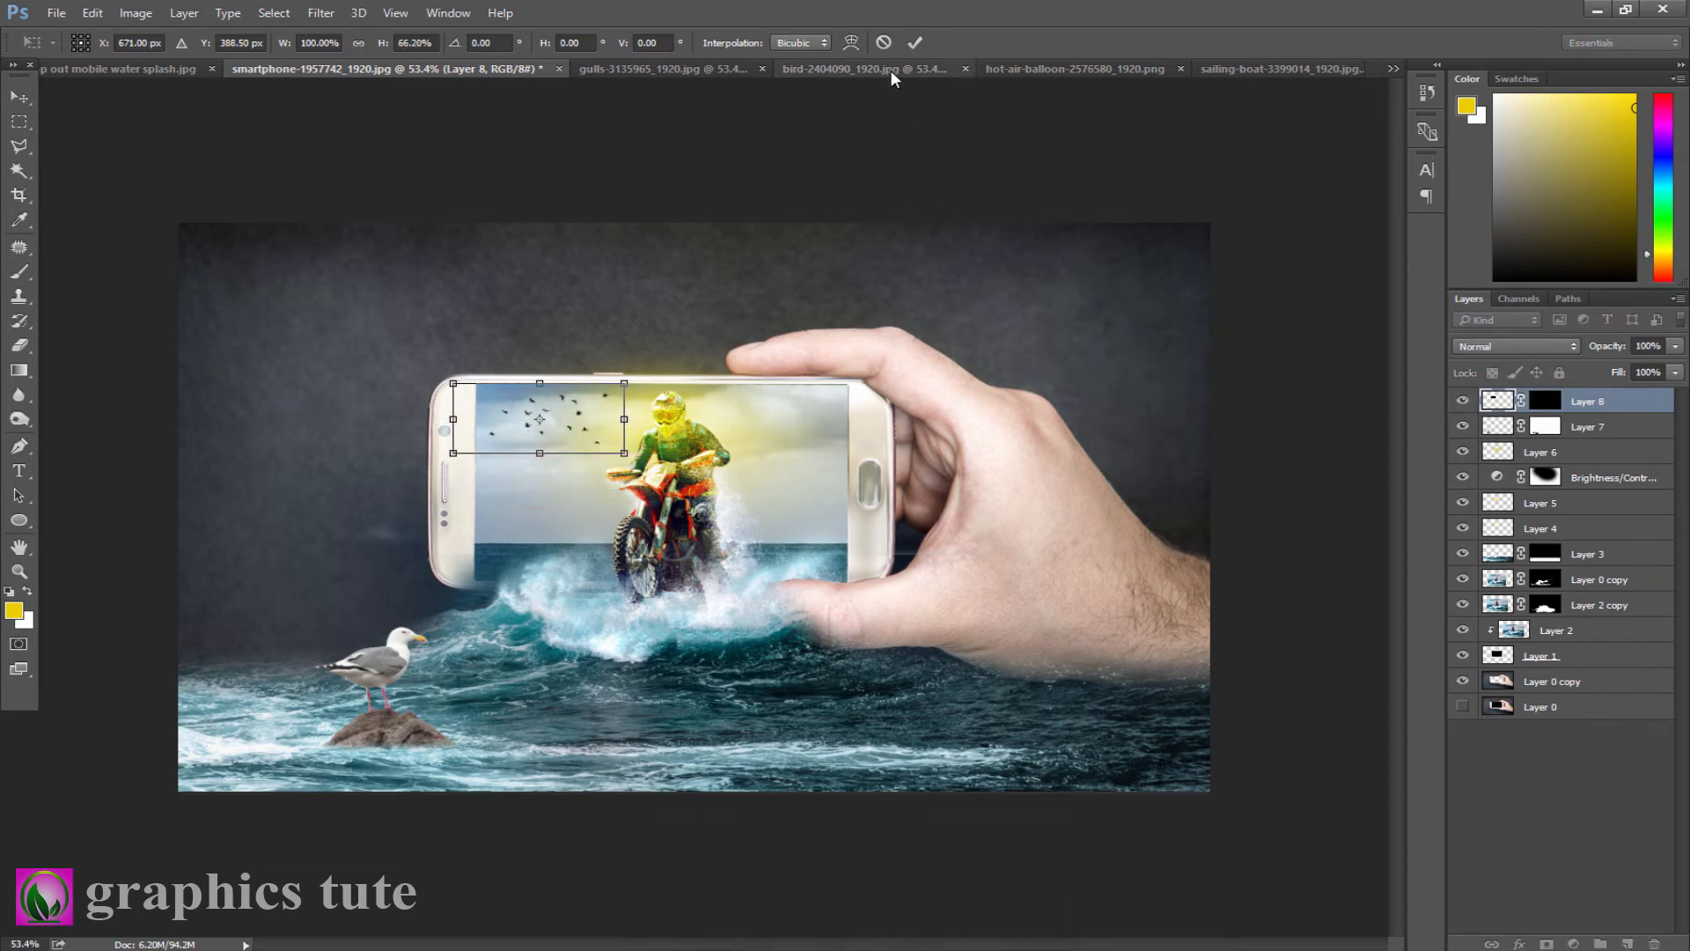
left_click(915, 42)
Step: Close the gulls-3135965_1920.jpg source image without saving
left_click(685, 67)
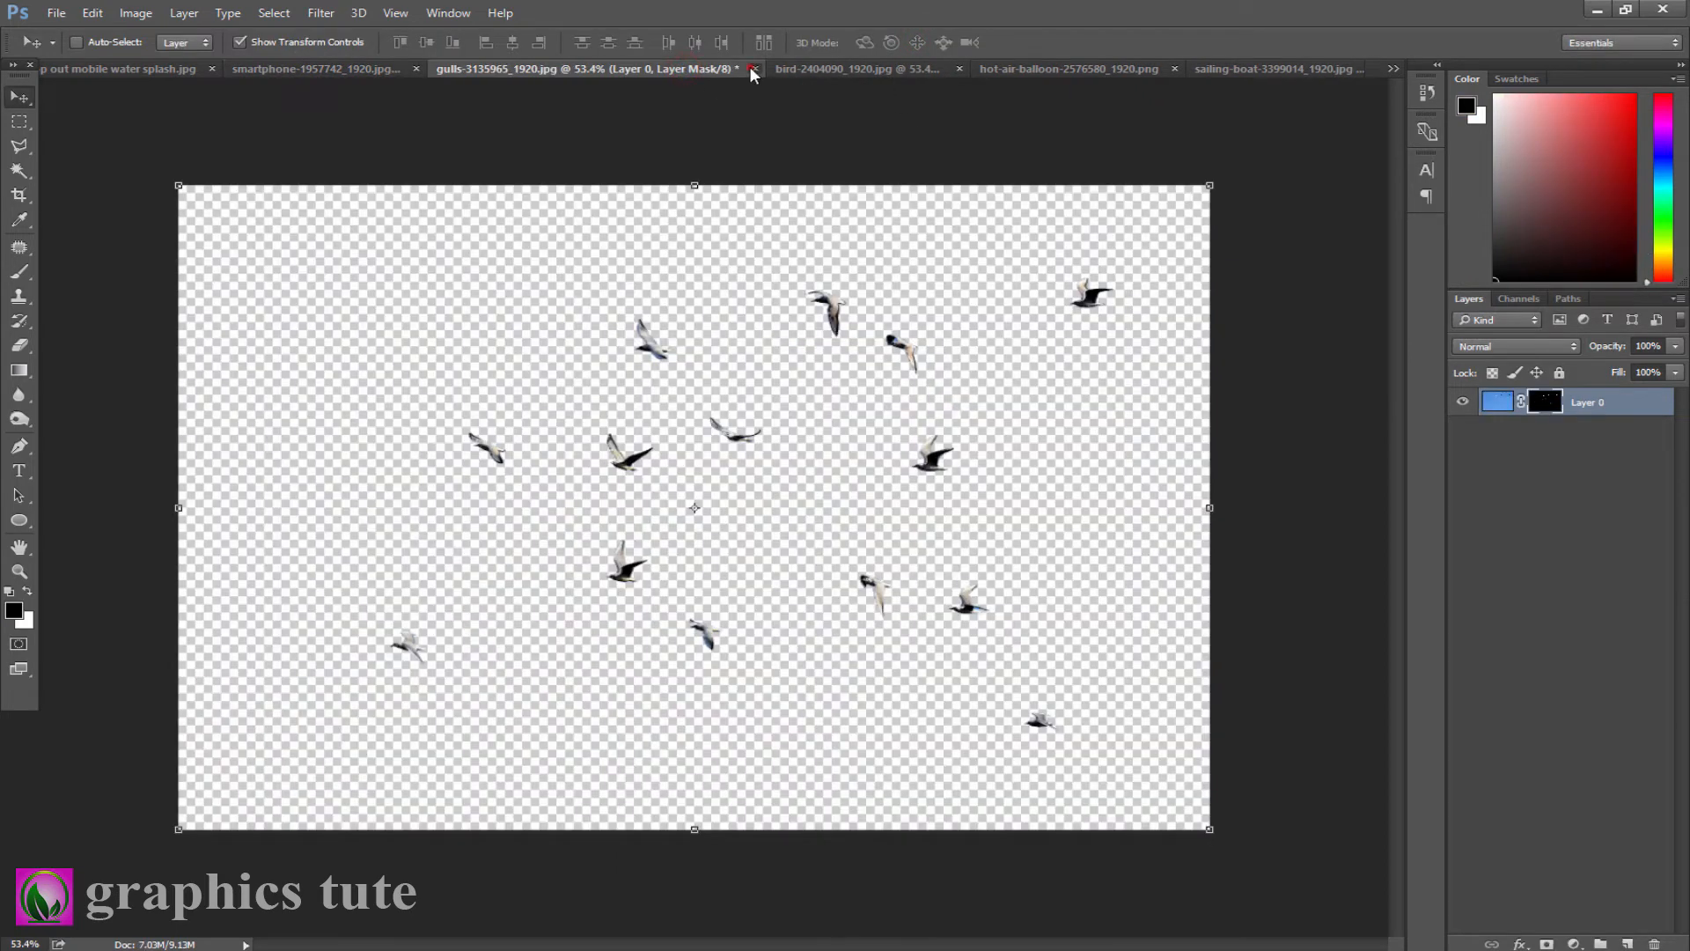
left_click(752, 69)
left_click(845, 368)
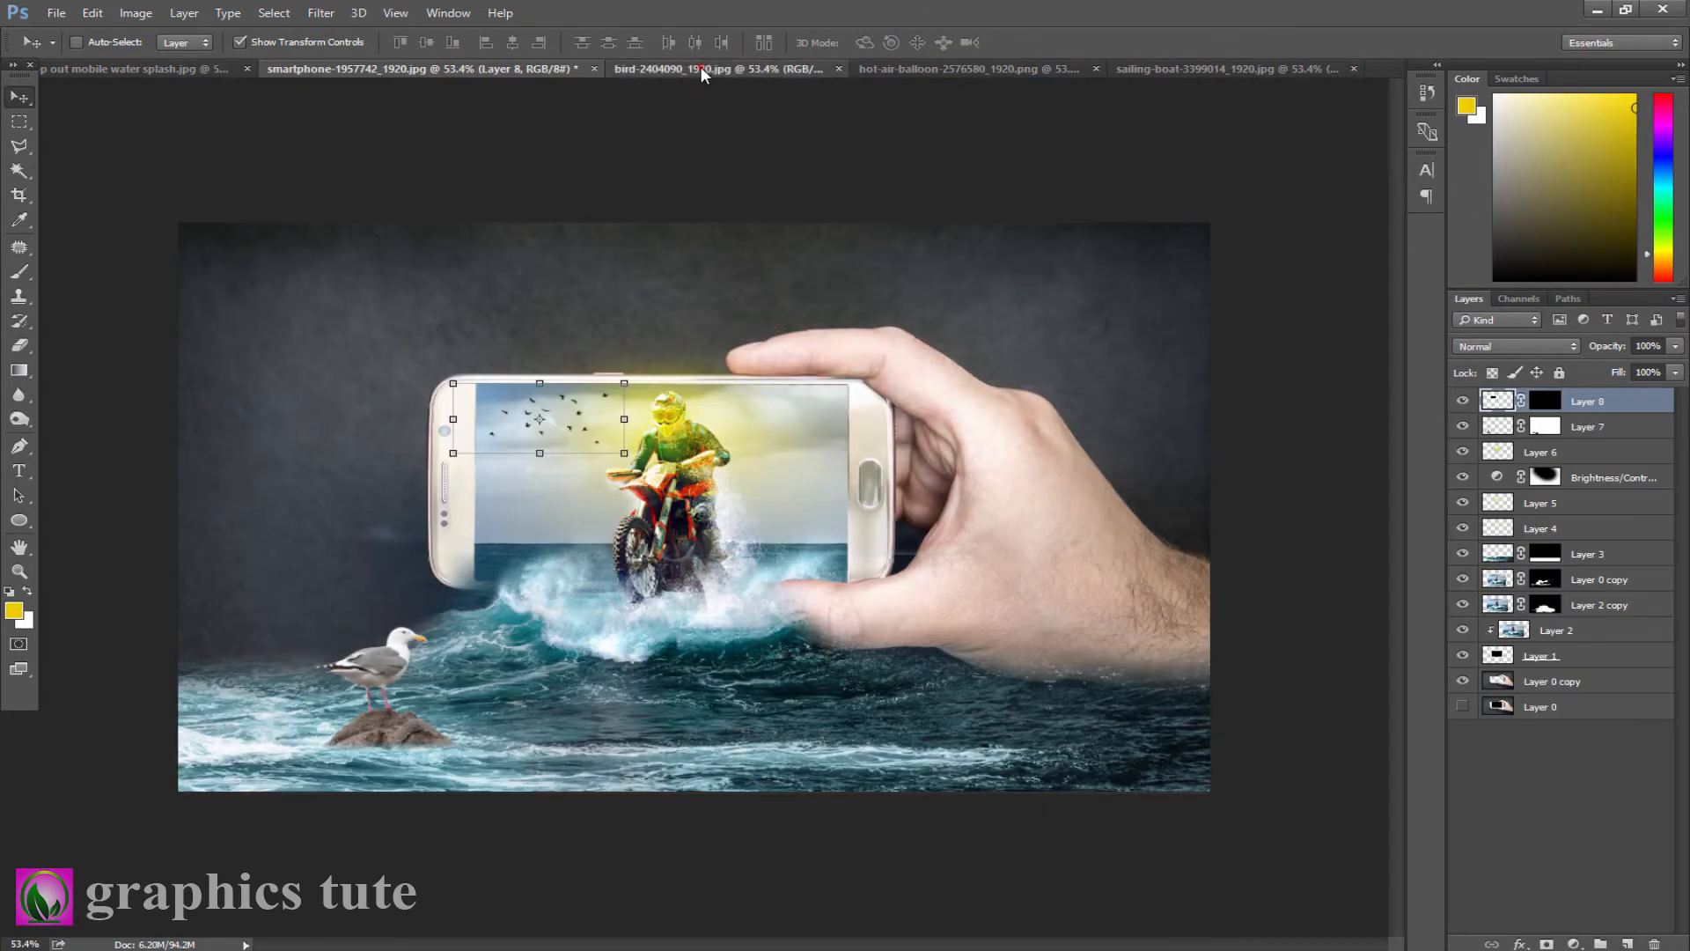
Step: In bird-2404090_1920.jpg, unlock the background and select the whole flying gull with the Quick Selection tool at size 10
left_click(702, 70)
left_click(1653, 407)
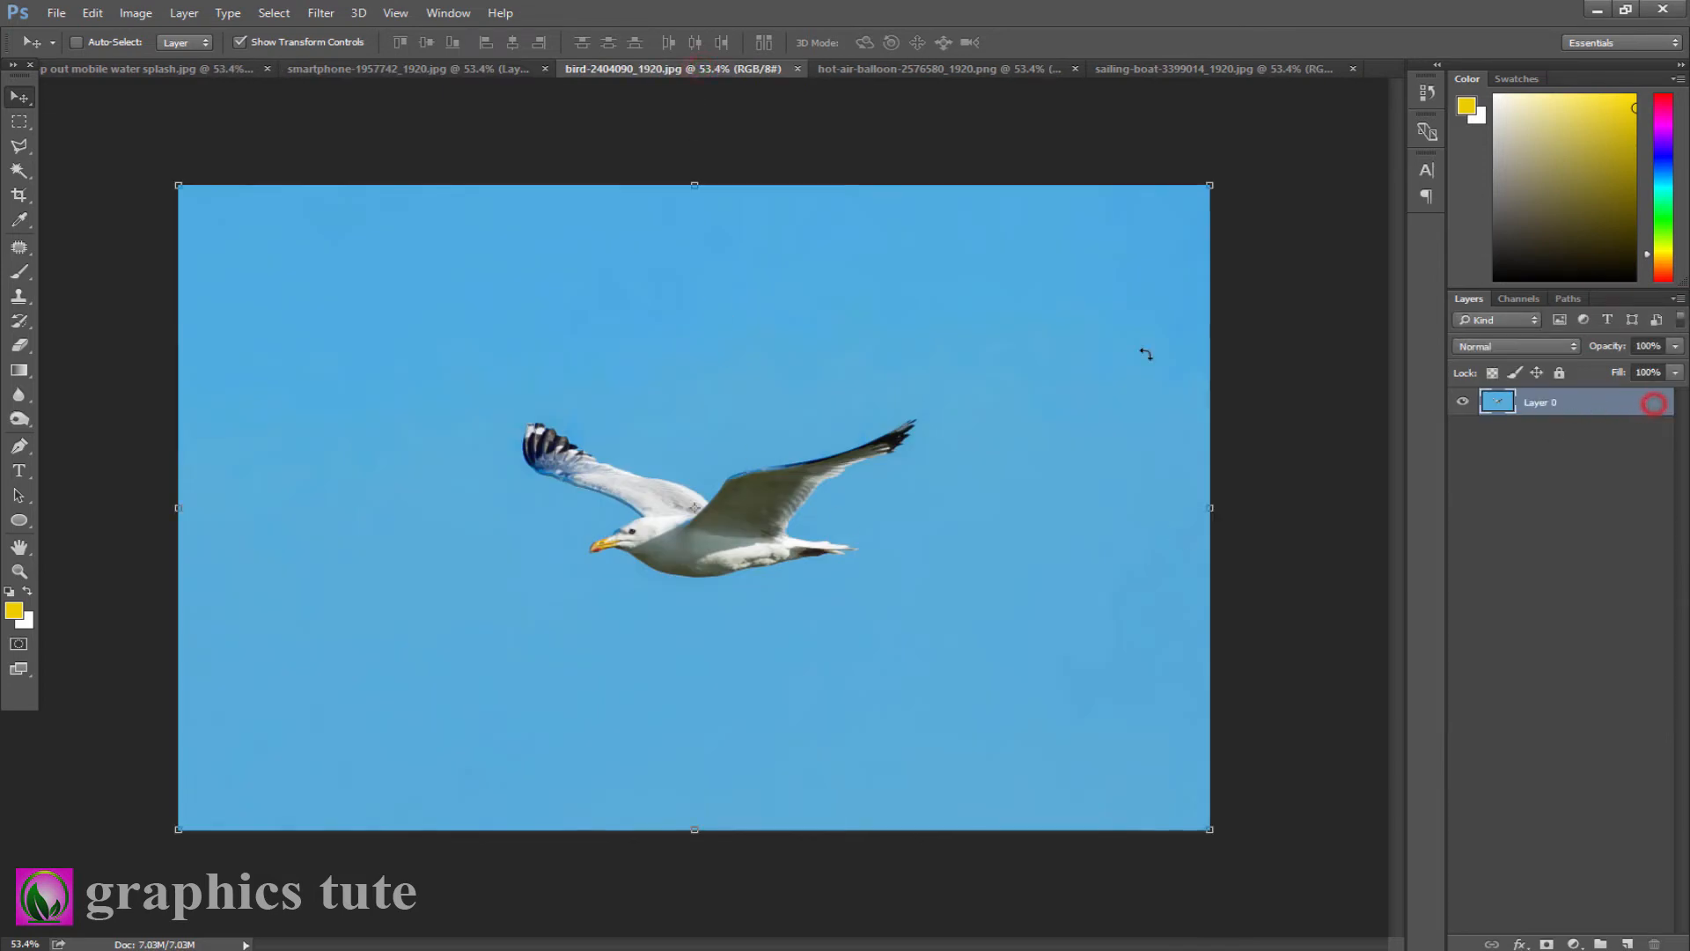
left_click(19, 170)
left_click(107, 167)
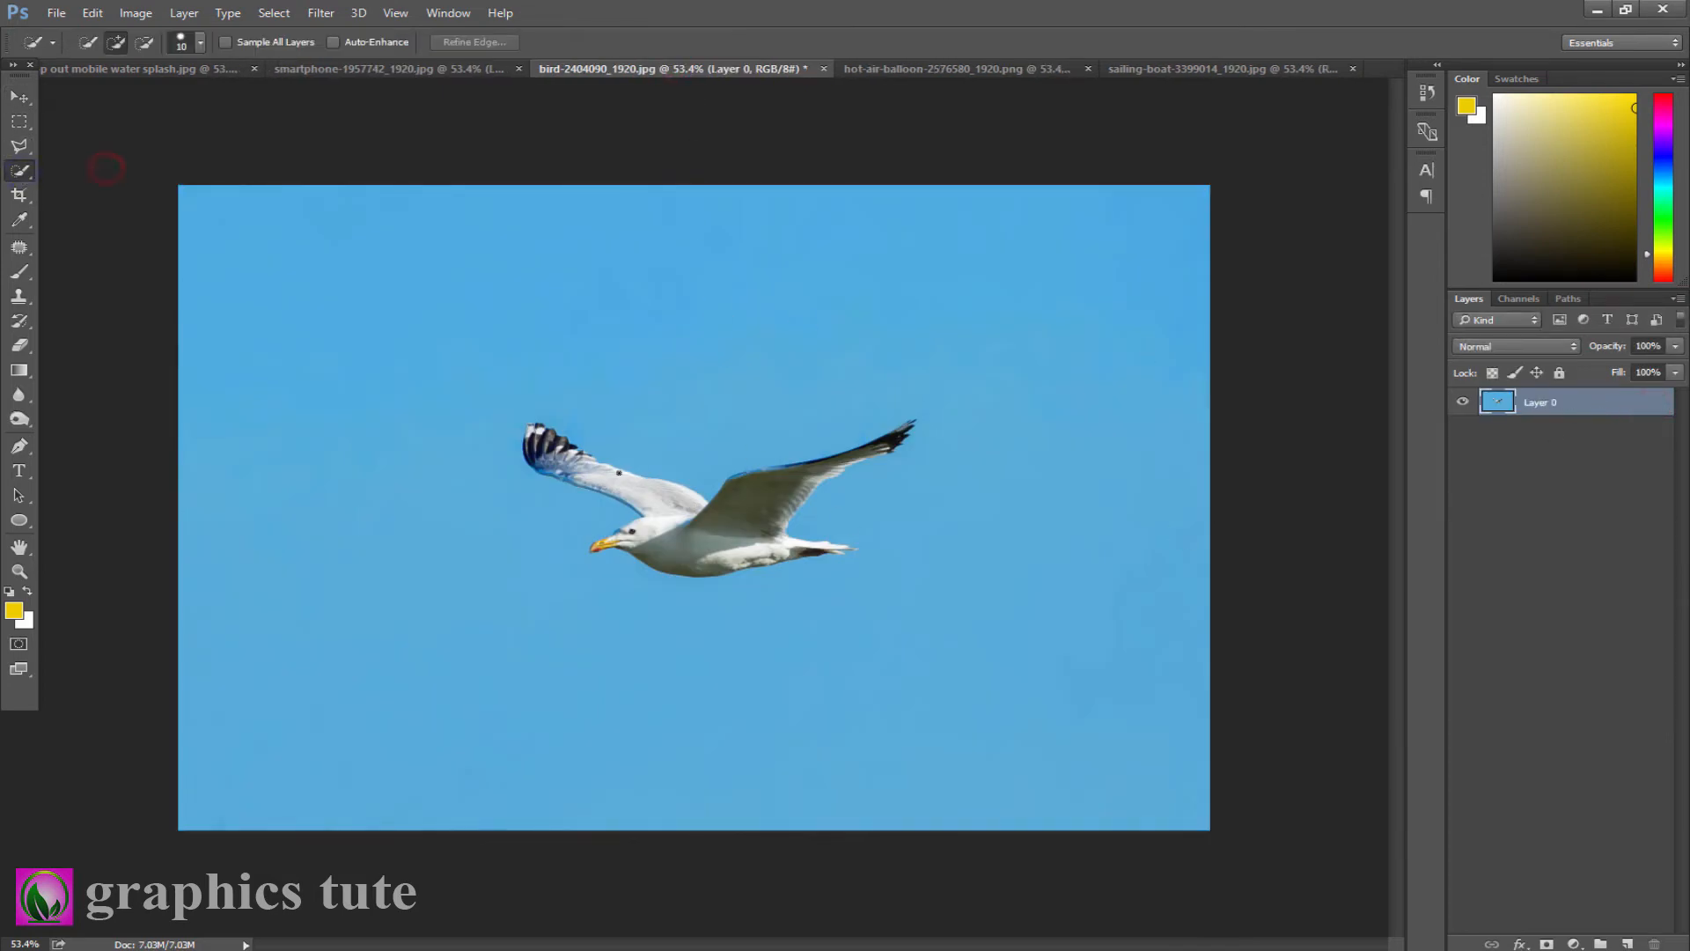
left_click_drag(566, 462, 896, 437)
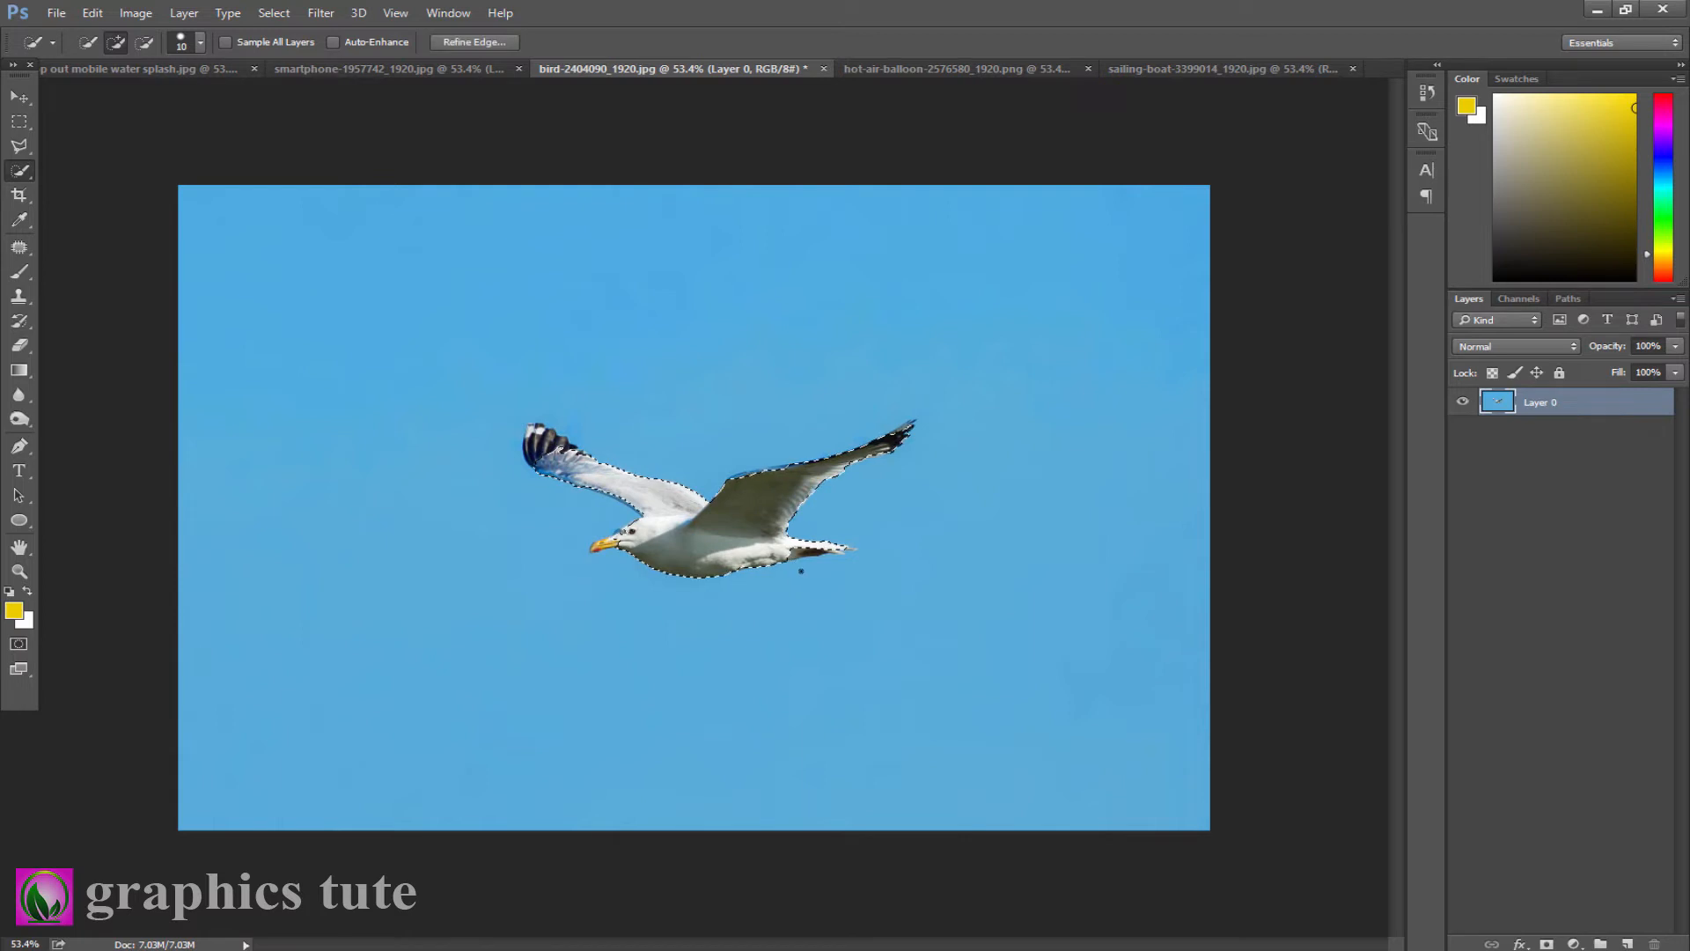
left_click(802, 553)
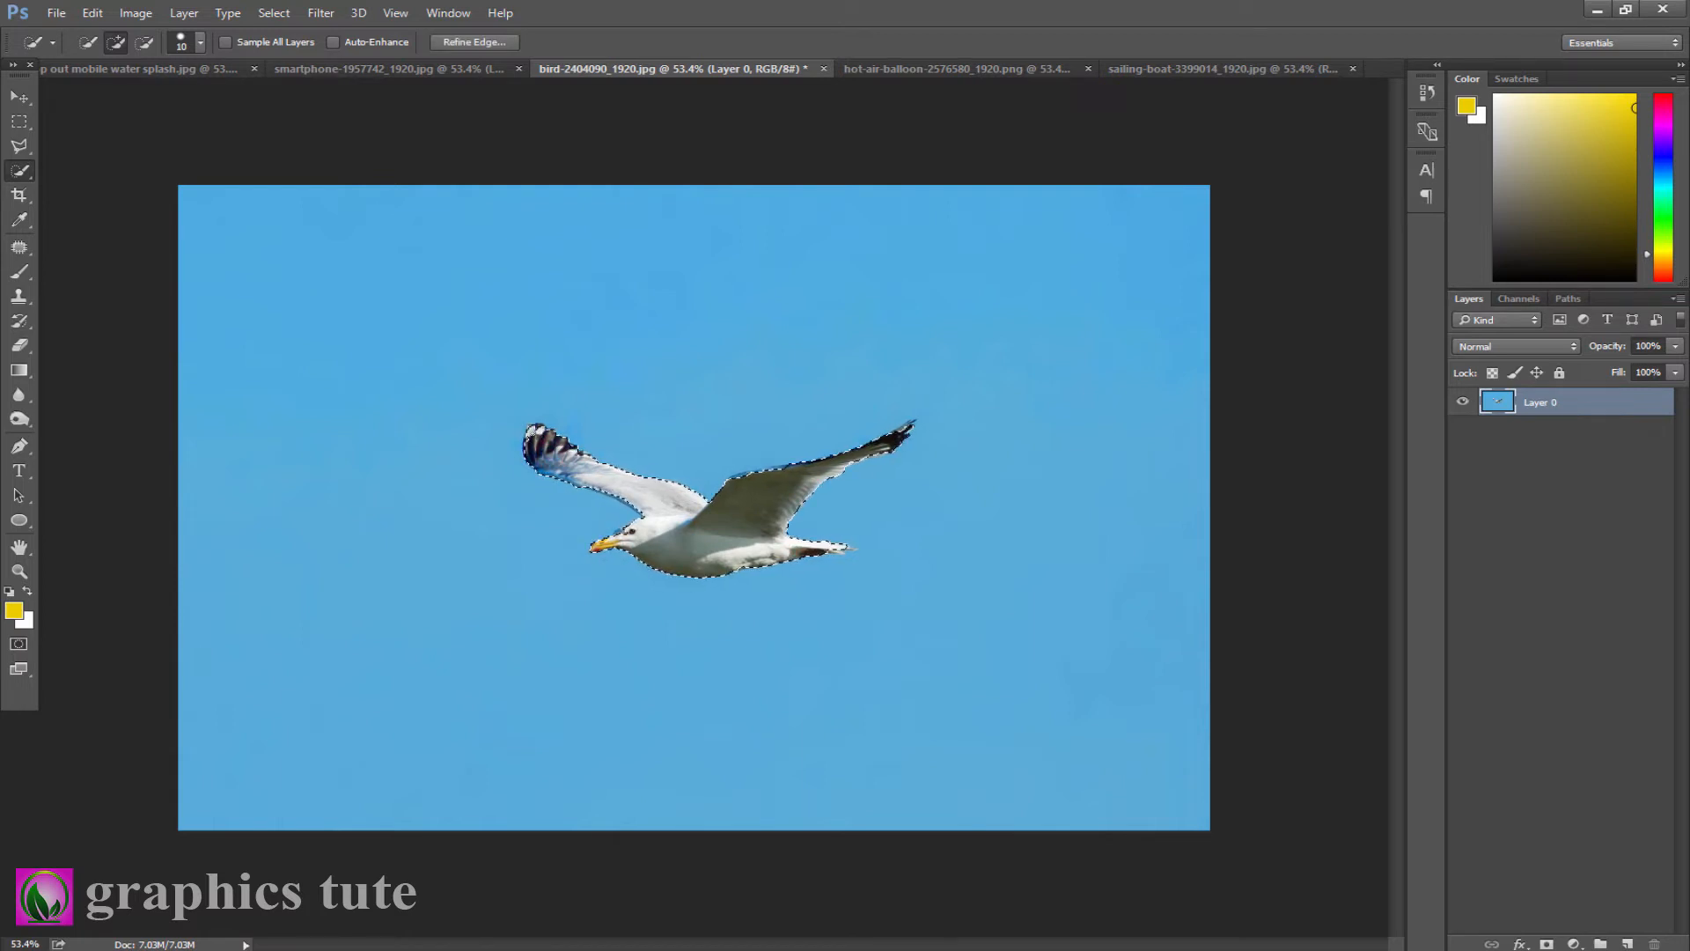
Step: Move the selected gull into the smartphone composition, shrink it and place it at the phone's upper-left corner
left_click(17, 97)
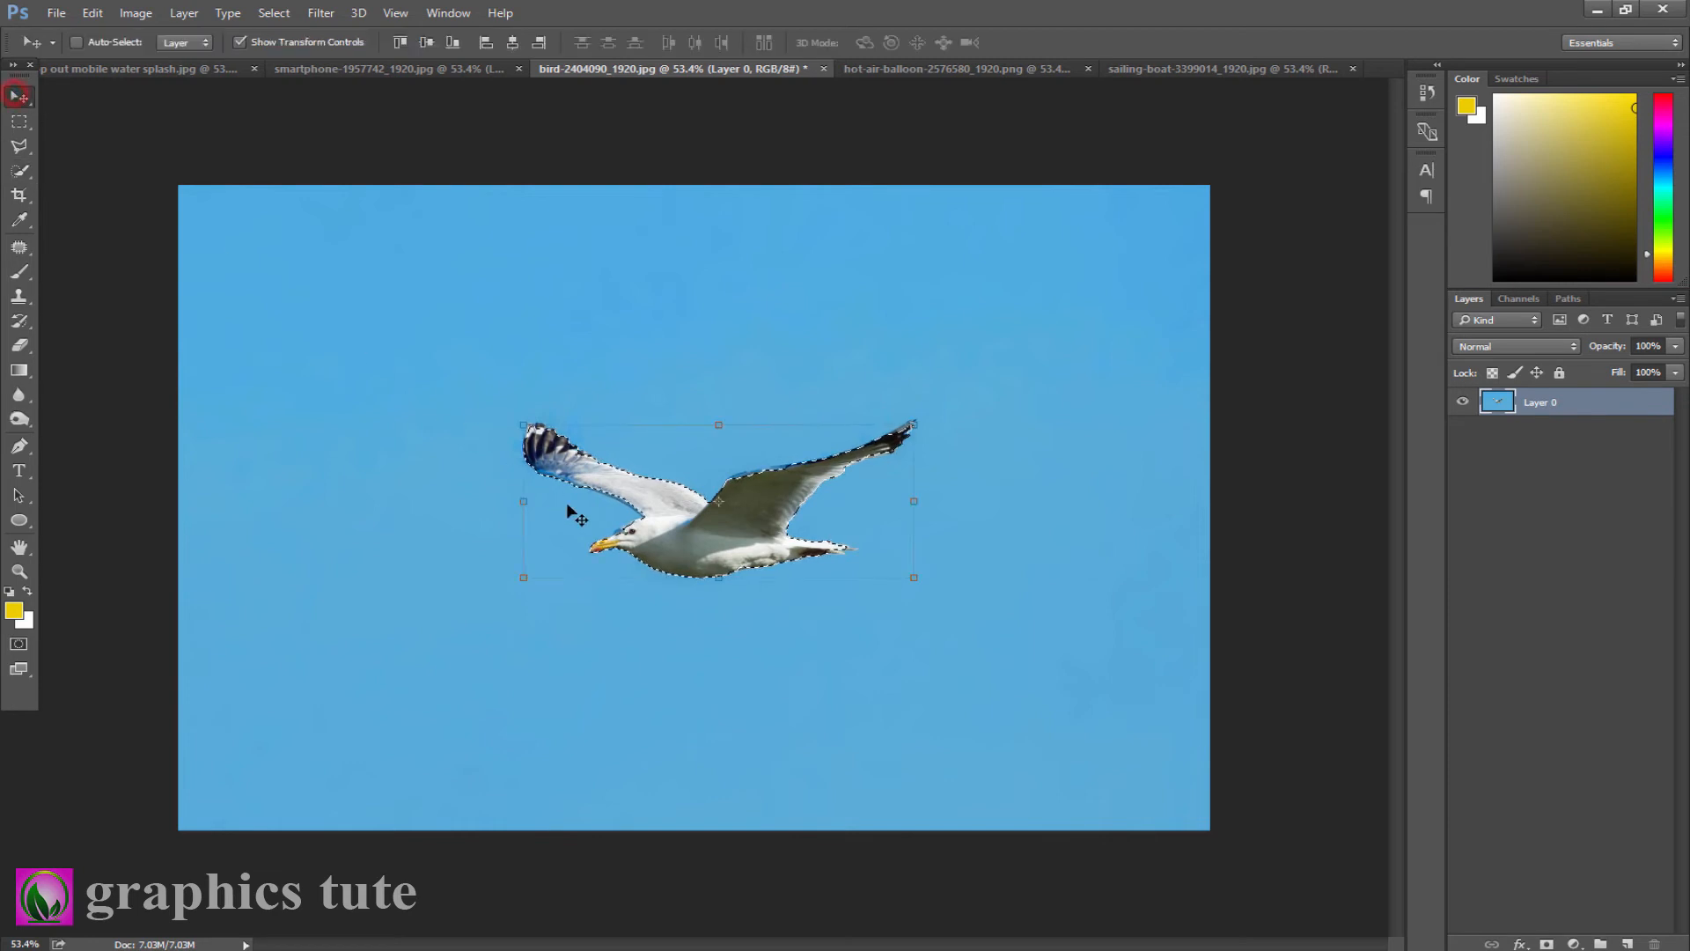
left_click_drag(695, 513, 606, 544)
left_click_drag(698, 337, 428, 403)
left_click(915, 37)
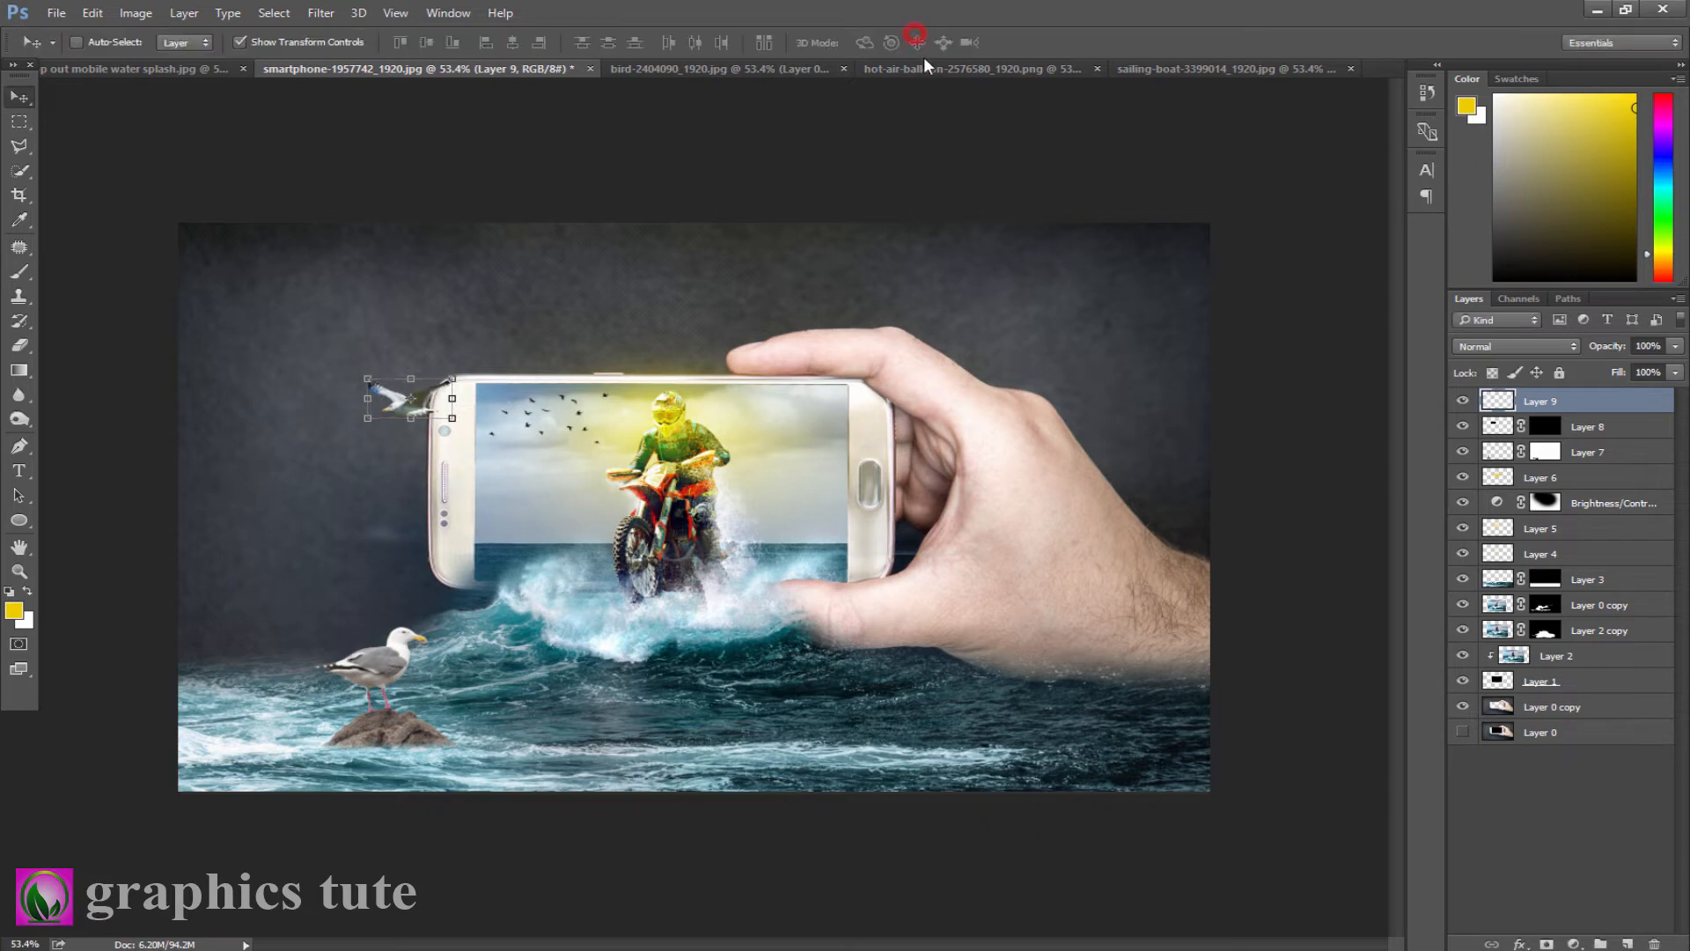
Step: Duplicate the flying gull, scale the copy to about 79% below the original, and move both gulls slightly up clear of the phone
key("ctrl+j")
mouse_move(422, 421)
left_mouse_down()
mouse_move(392, 473)
mouse_move(401, 438)
left_mouse_up()
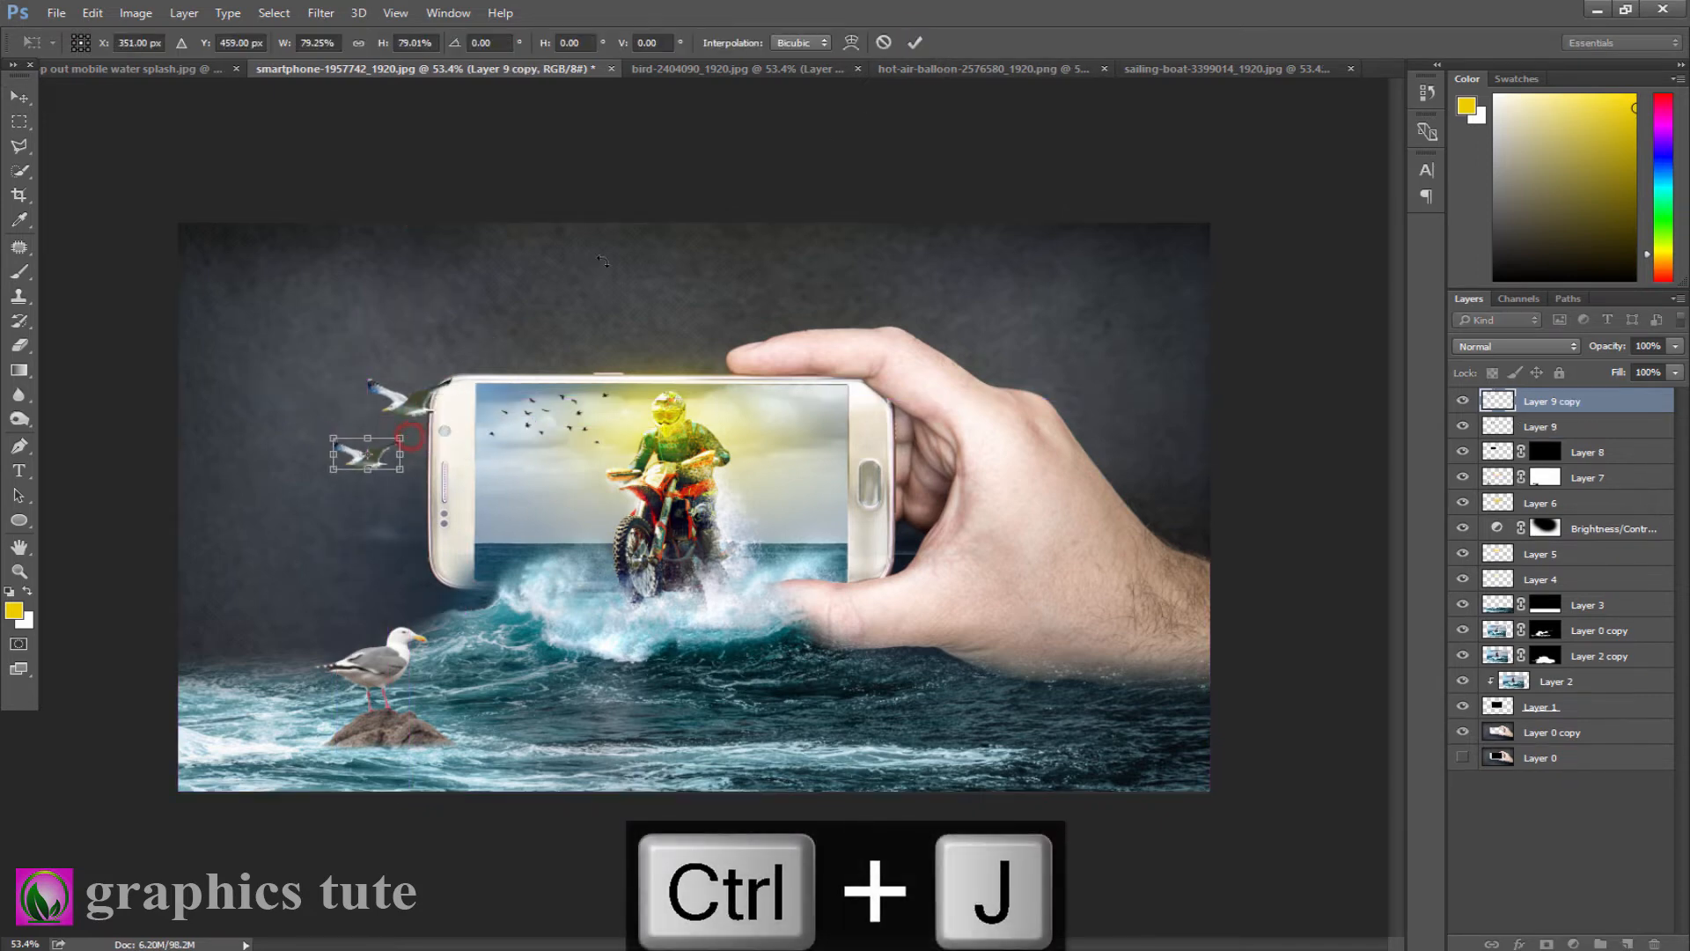
left_click(913, 41)
left_click(1536, 426, "shift")
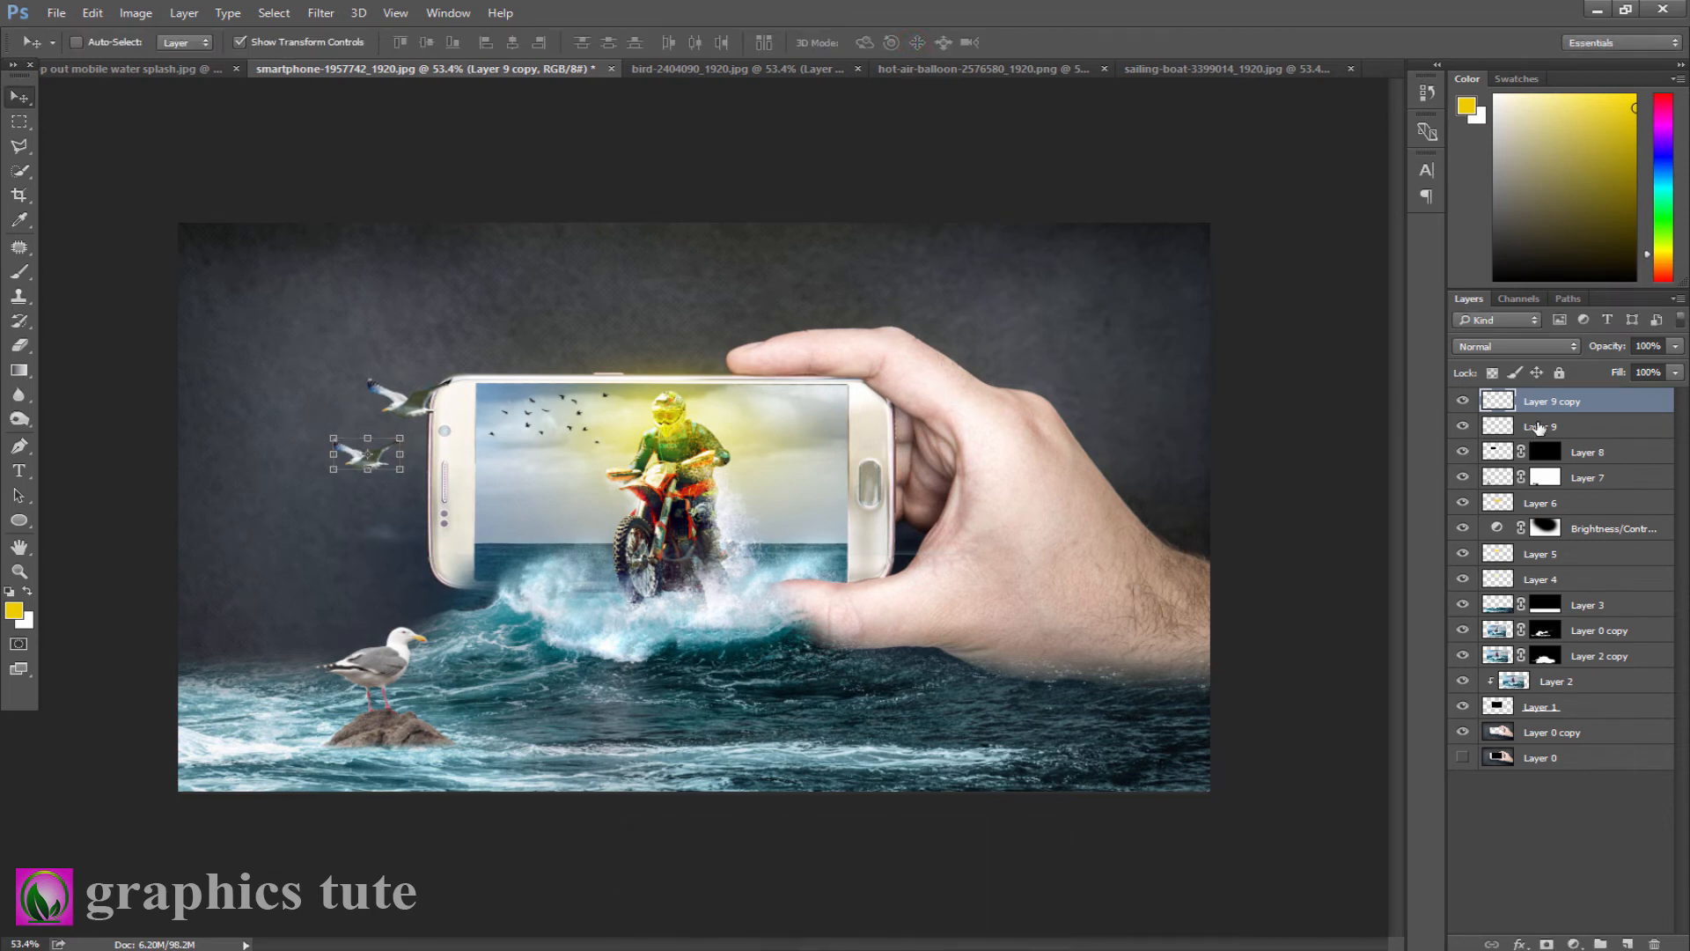
left_click_drag(444, 409, 449, 368)
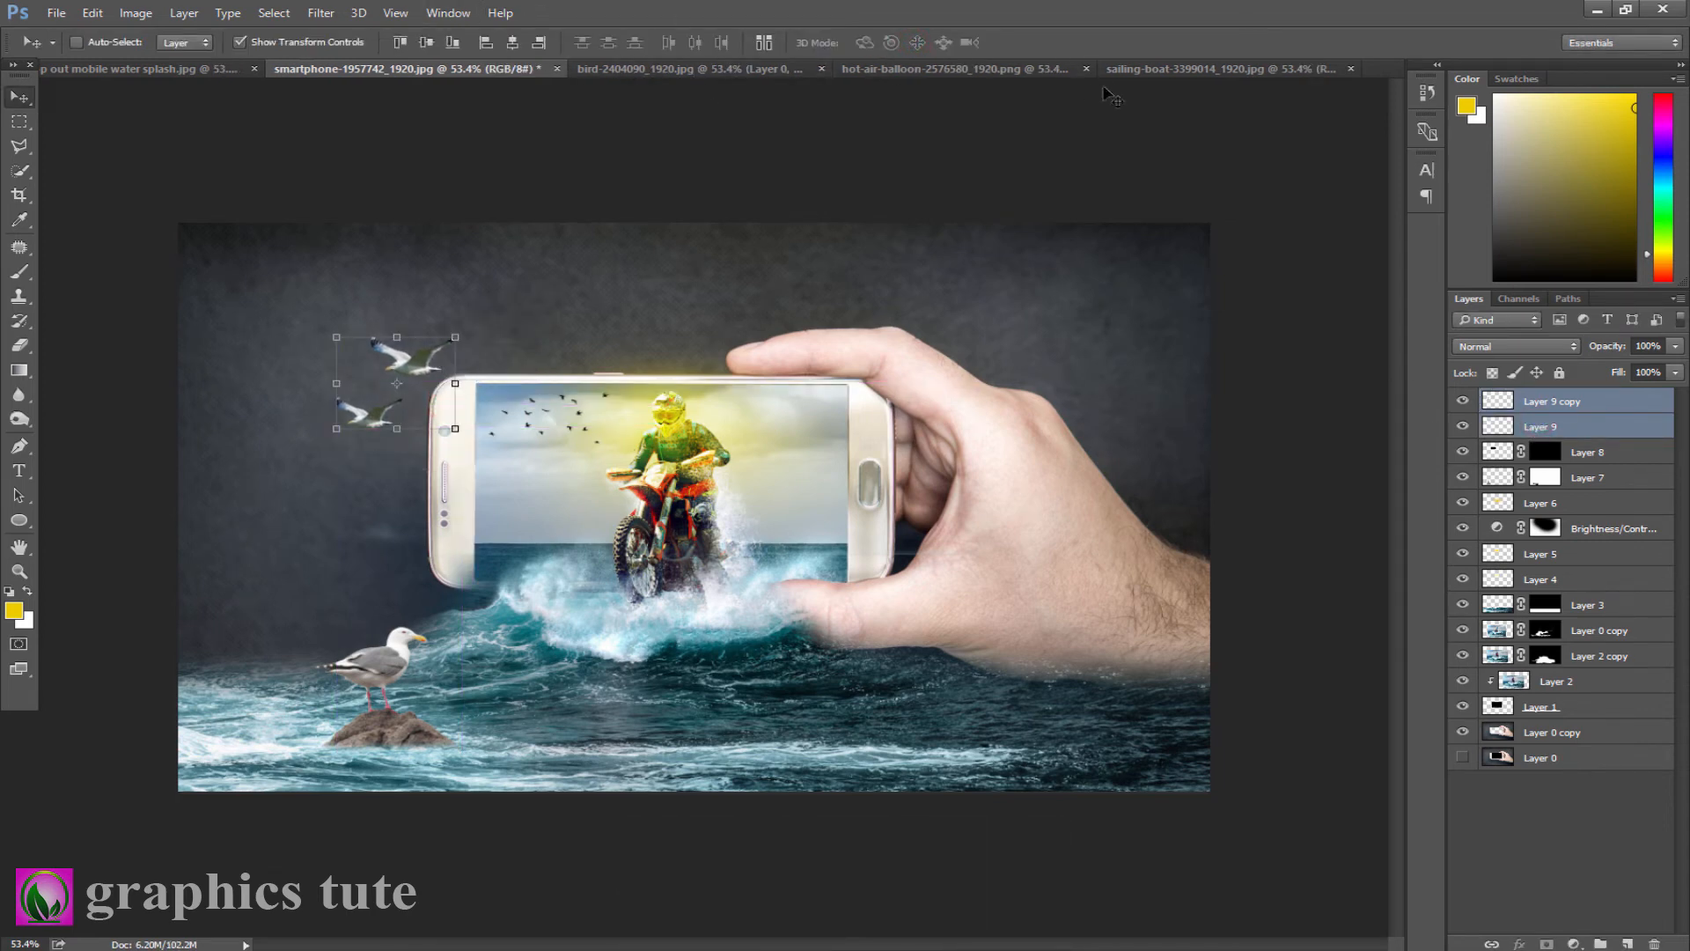
Step: Bring the red balloon from hot-air-balloon-2576580_1920.png into the composition and shrink it onto the phone's upper edge beside the index finger
left_click(940, 68)
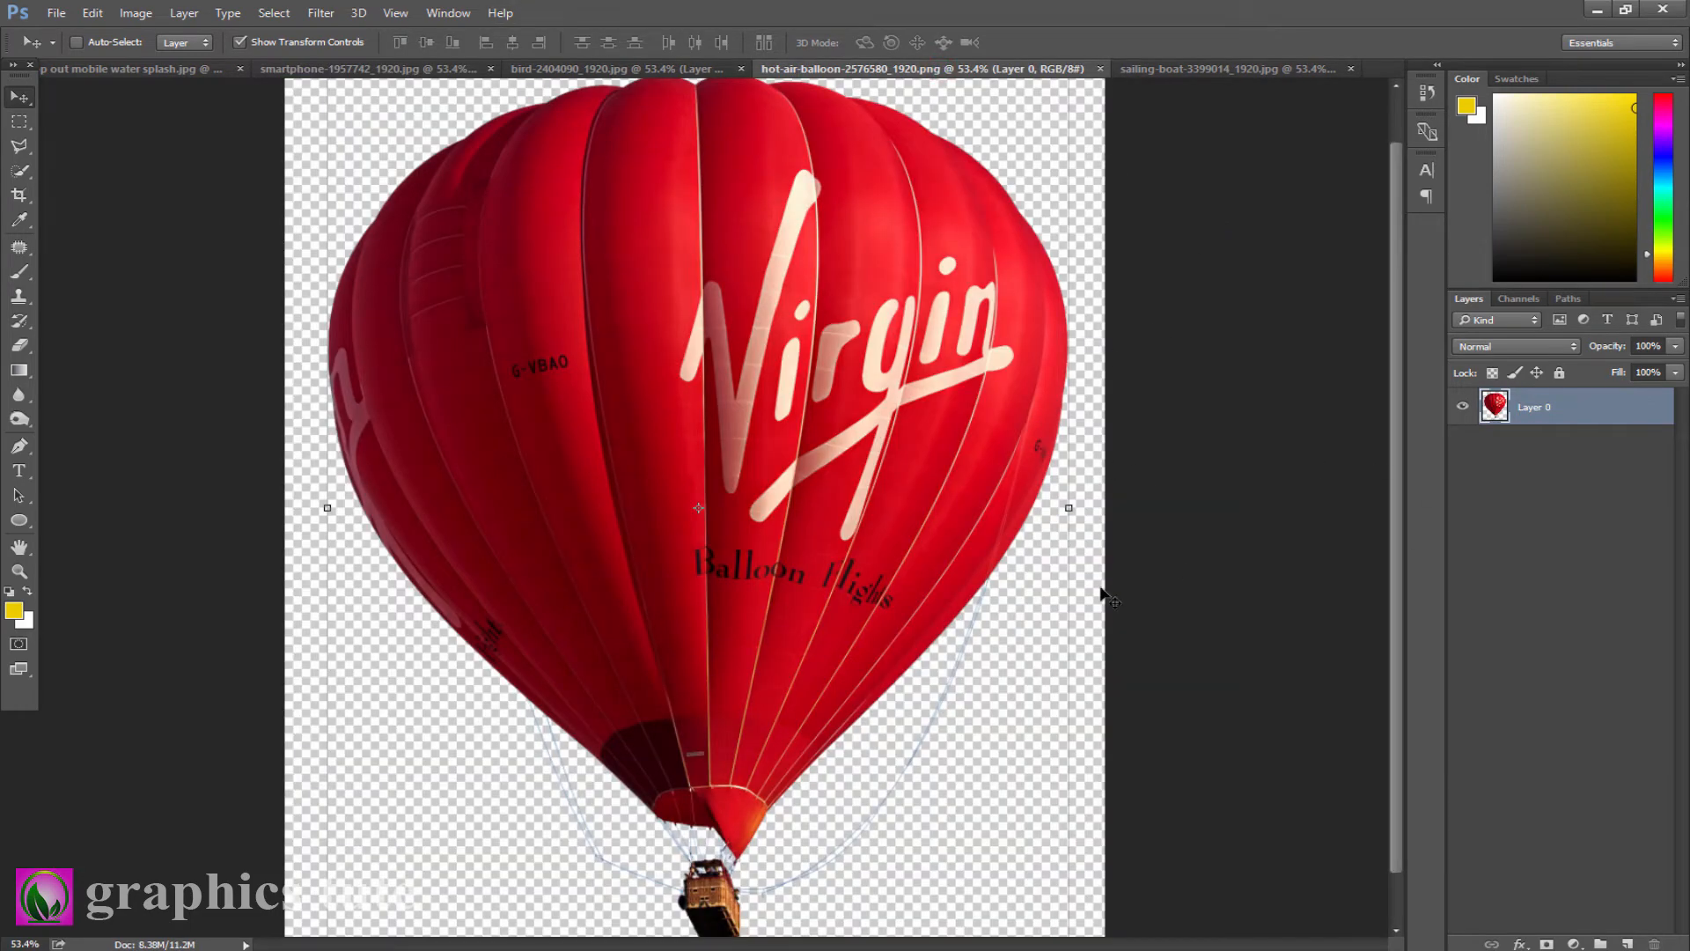
left_click_drag(679, 428, 727, 478)
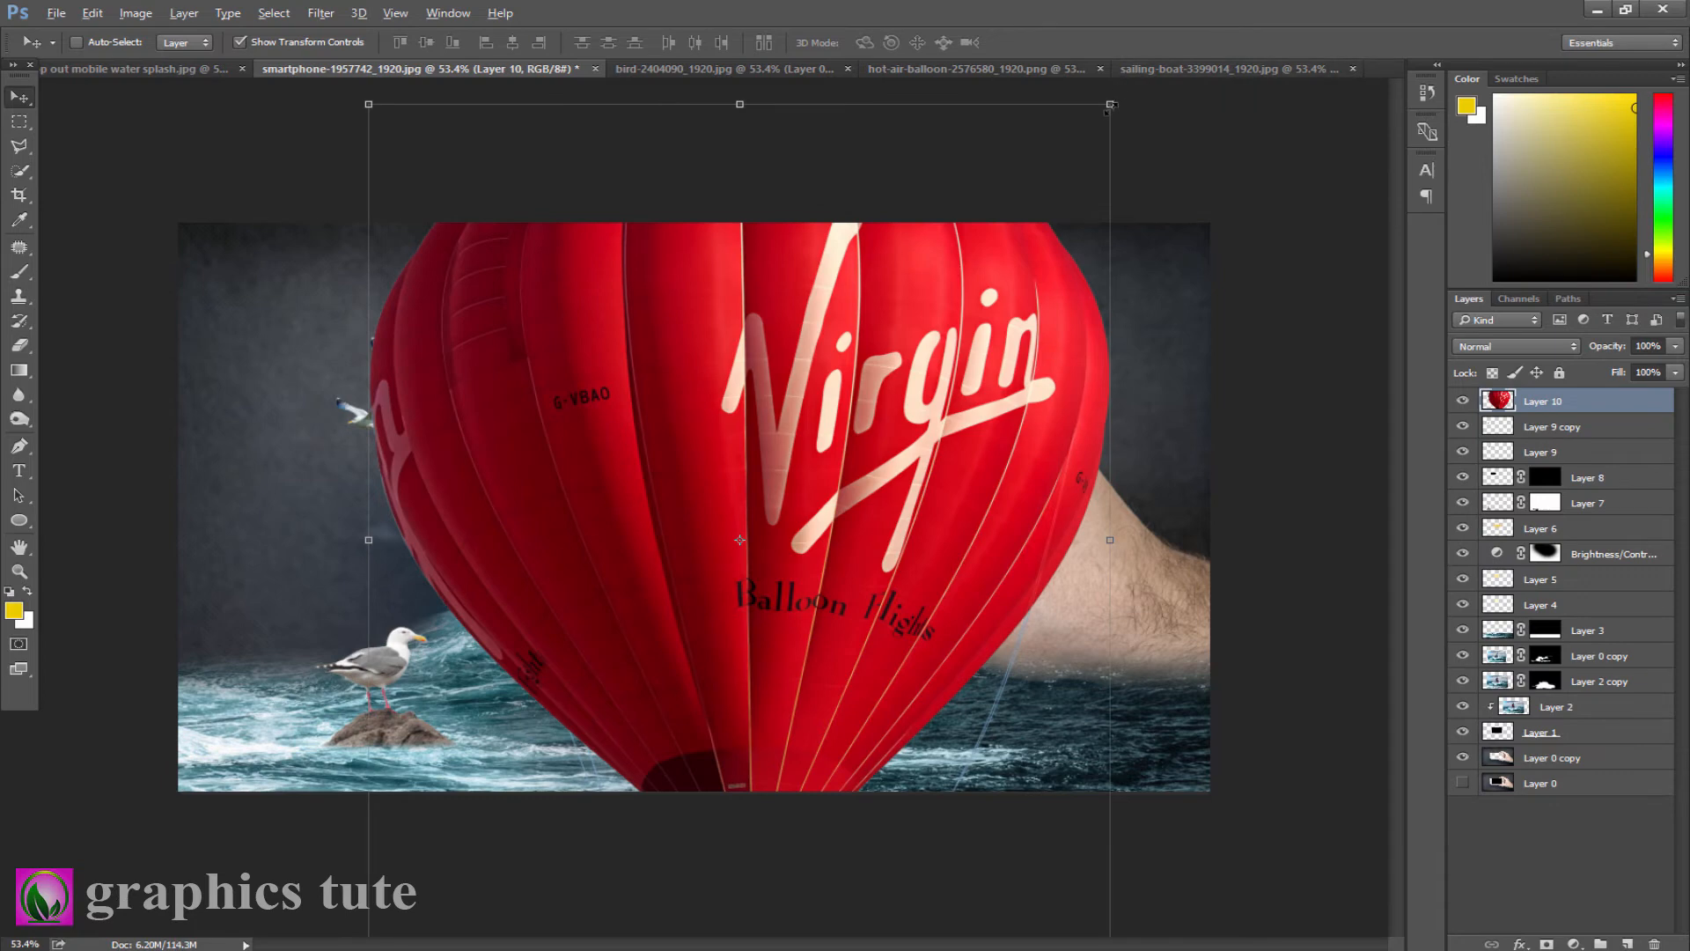
left_click_drag(1108, 109, 823, 351)
left_click(915, 43)
Step: Duplicate the balloon, shrink the copy to roughly a third and place it inside the phone's sky below the original
key("z")
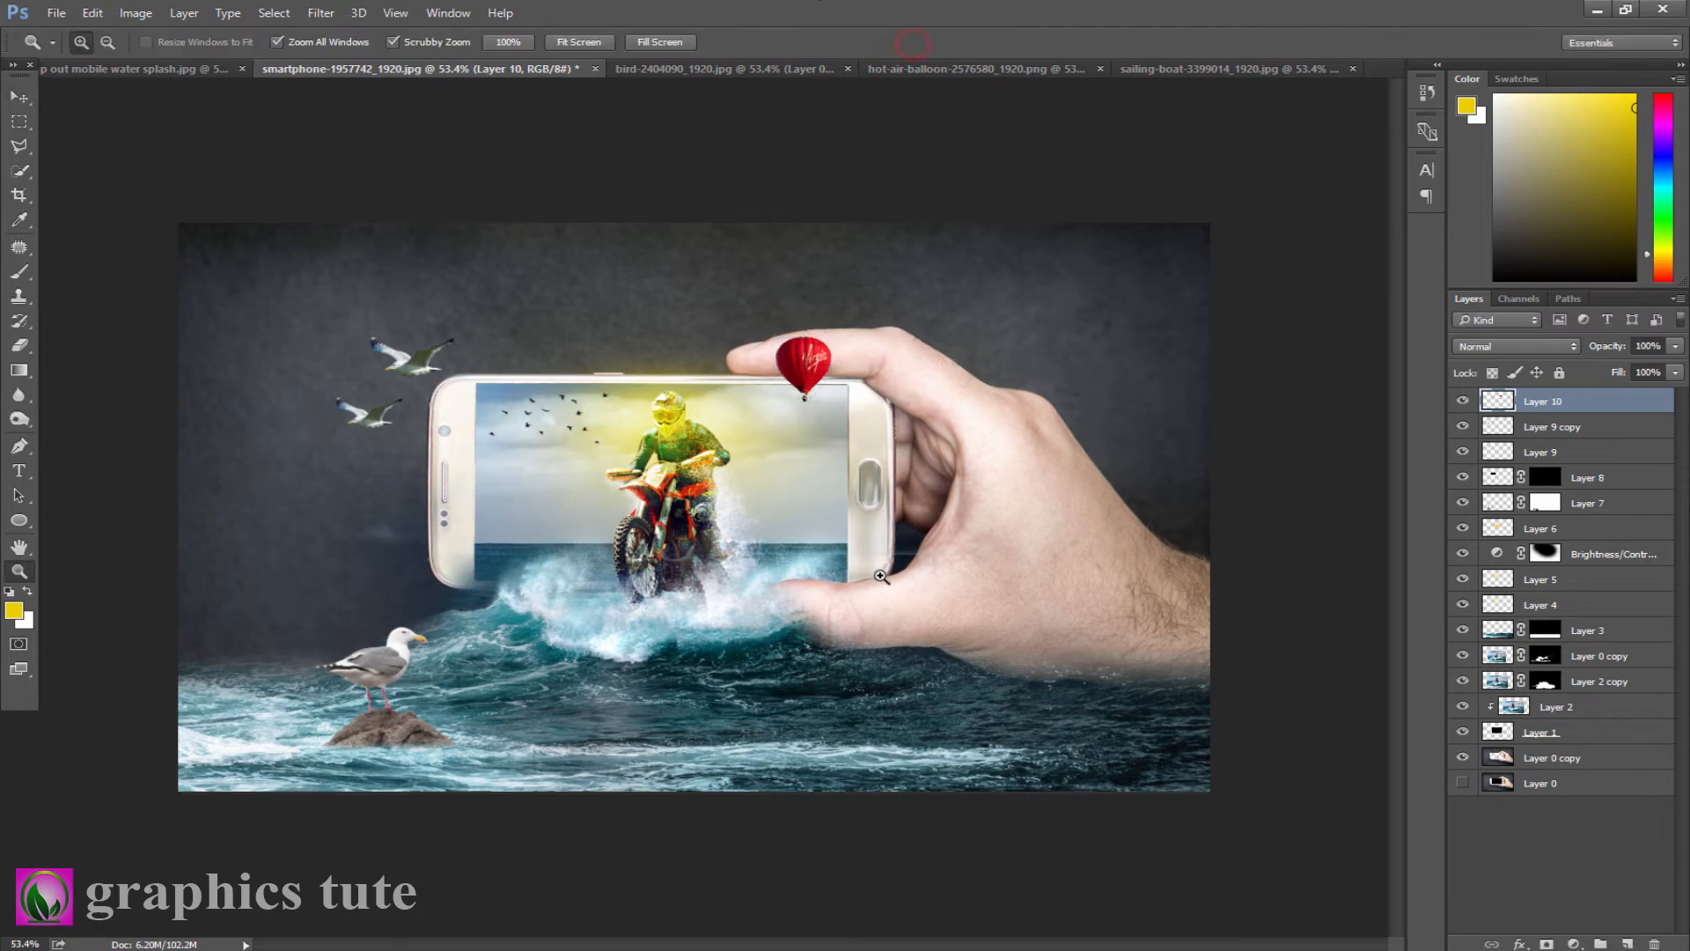
left_click(832, 452)
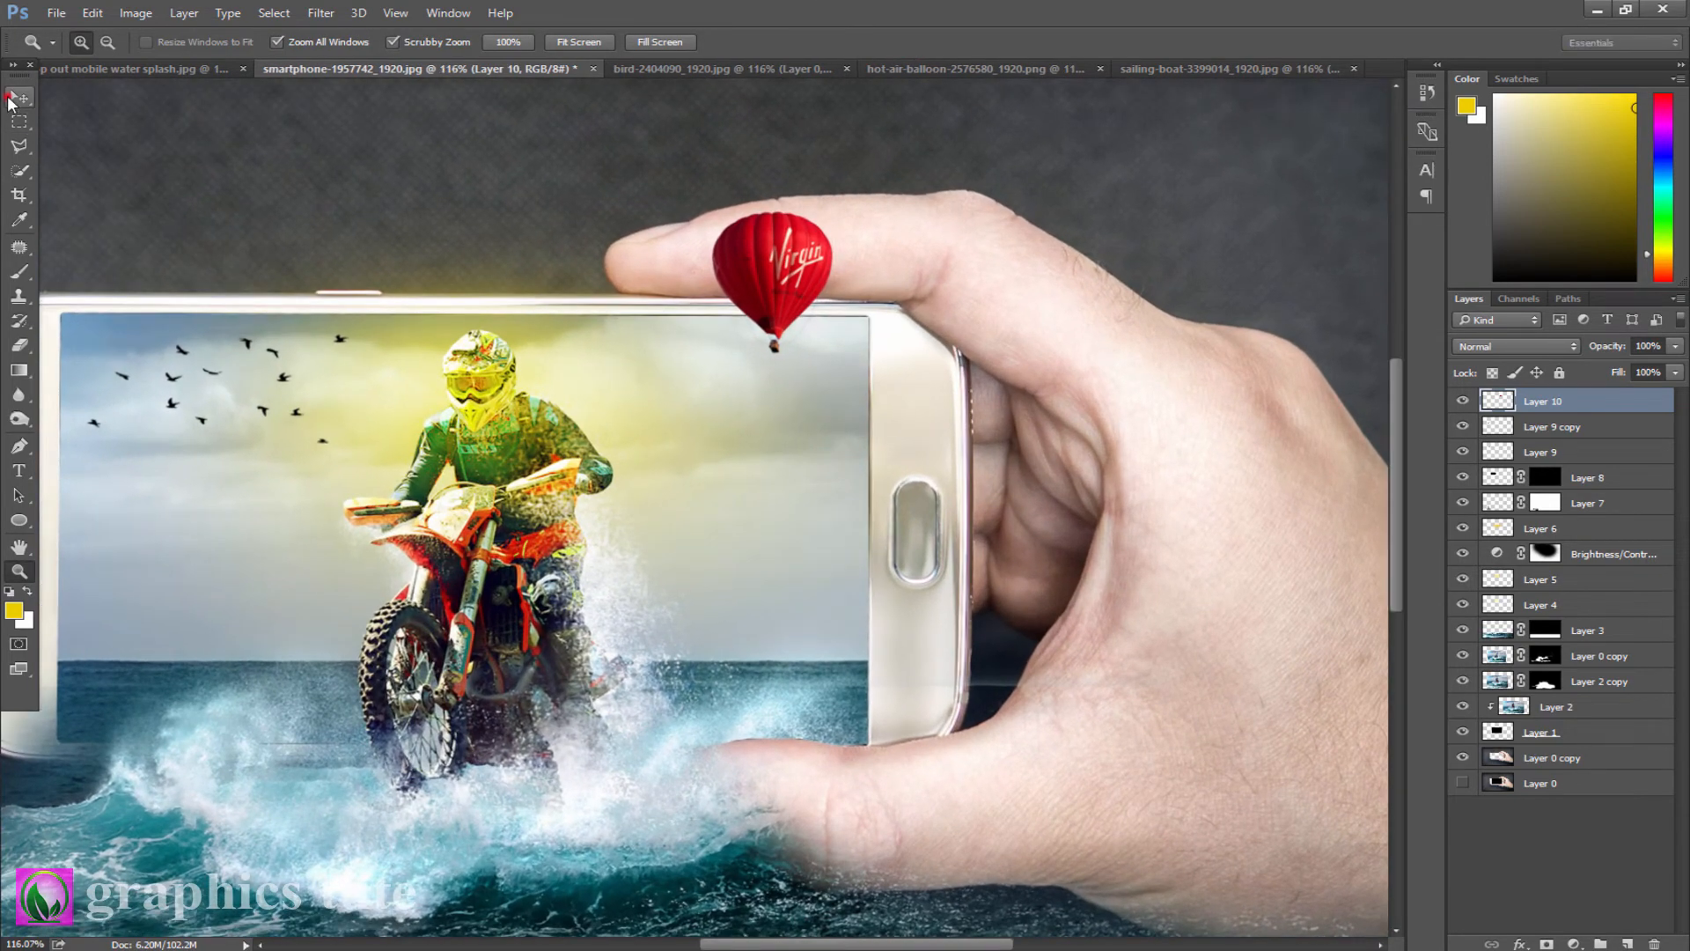
left_click(10, 100)
key("ctrl+j")
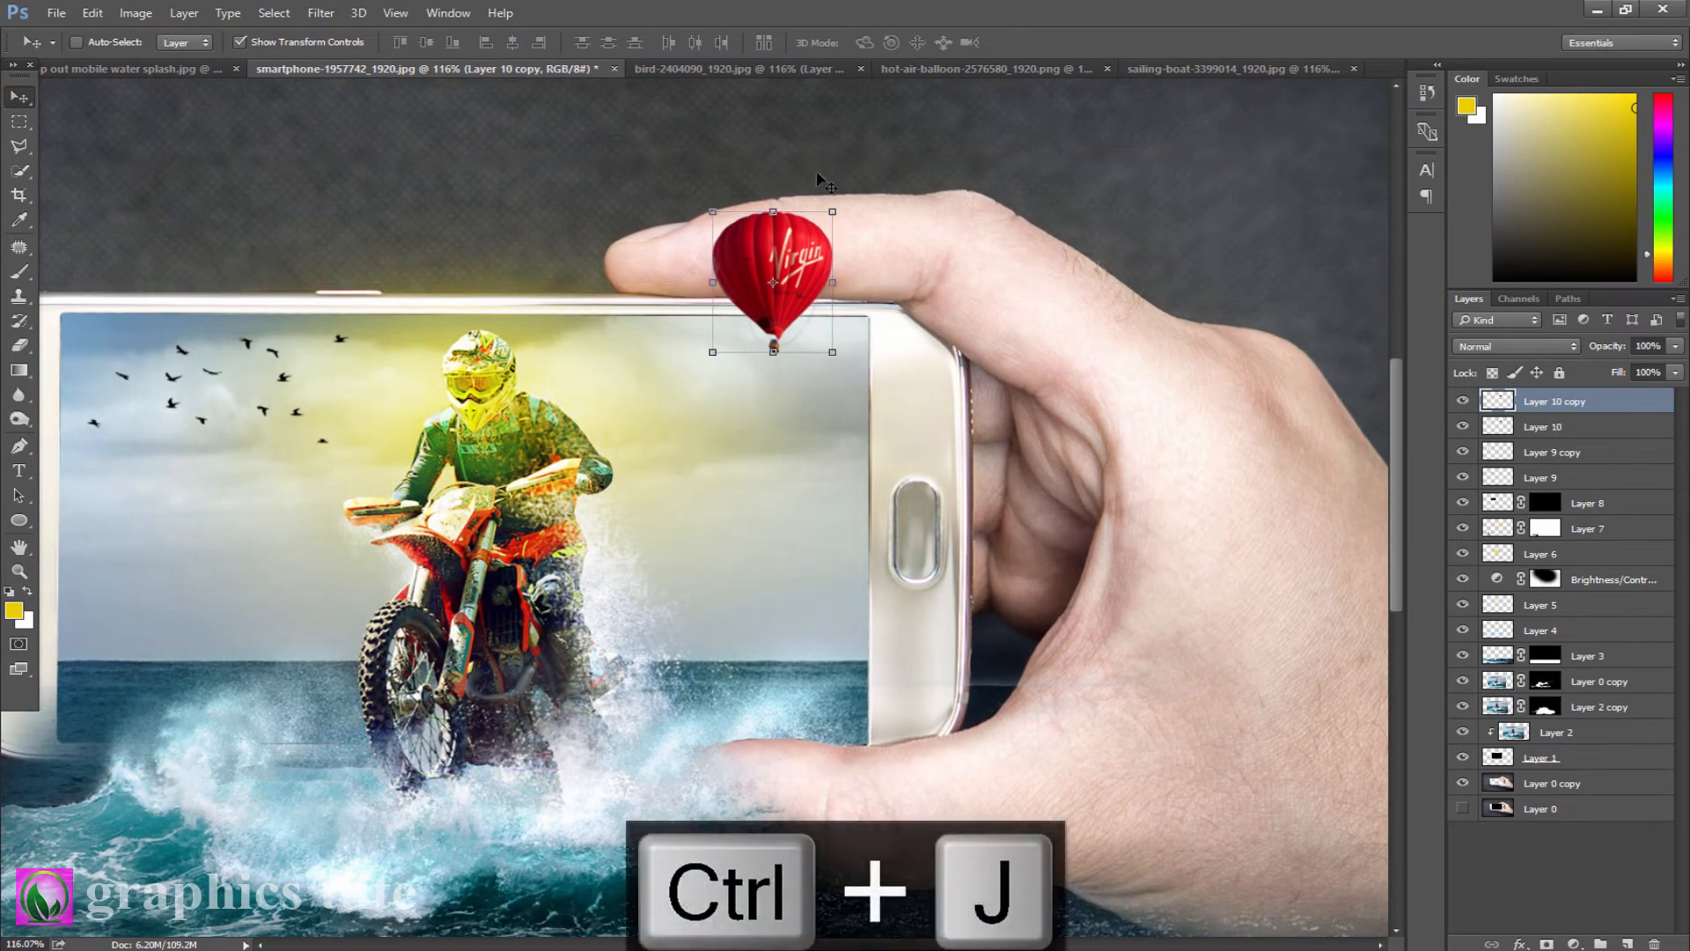
left_click_drag(835, 215, 778, 405)
left_click(916, 42)
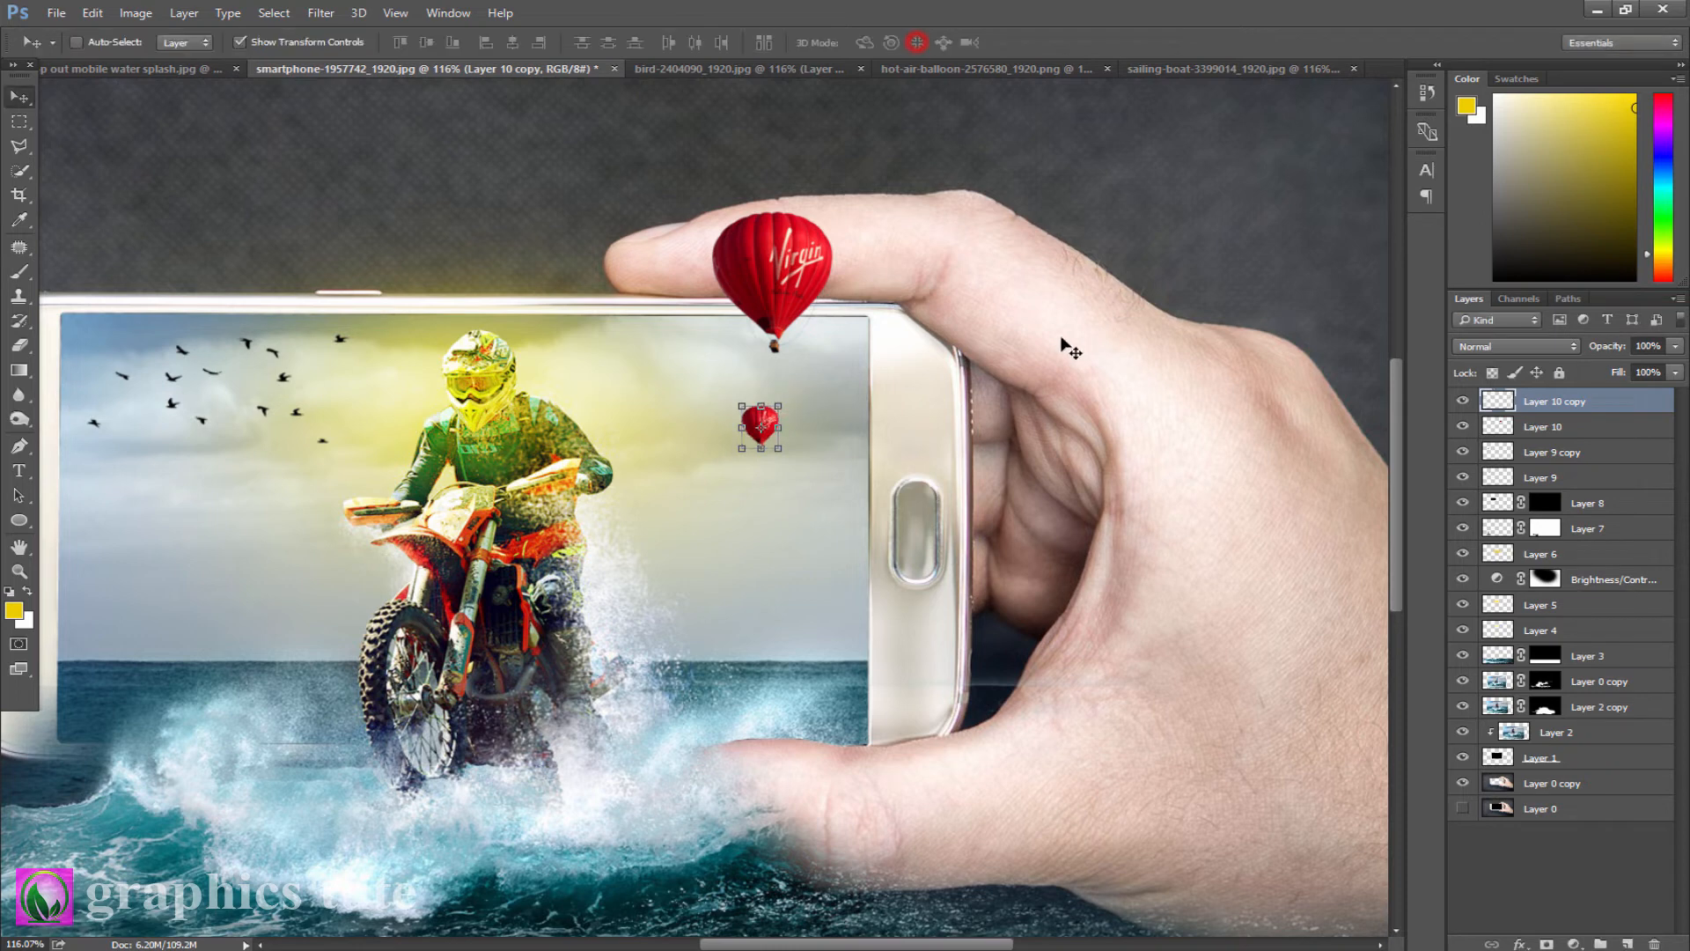
Step: Duplicate the small balloon twice, shrink both copies to about 68.75% width, and place them up-left and down-left of it
key("ctrl+j")
left_click_drag(770, 423, 708, 351)
left_click(916, 43)
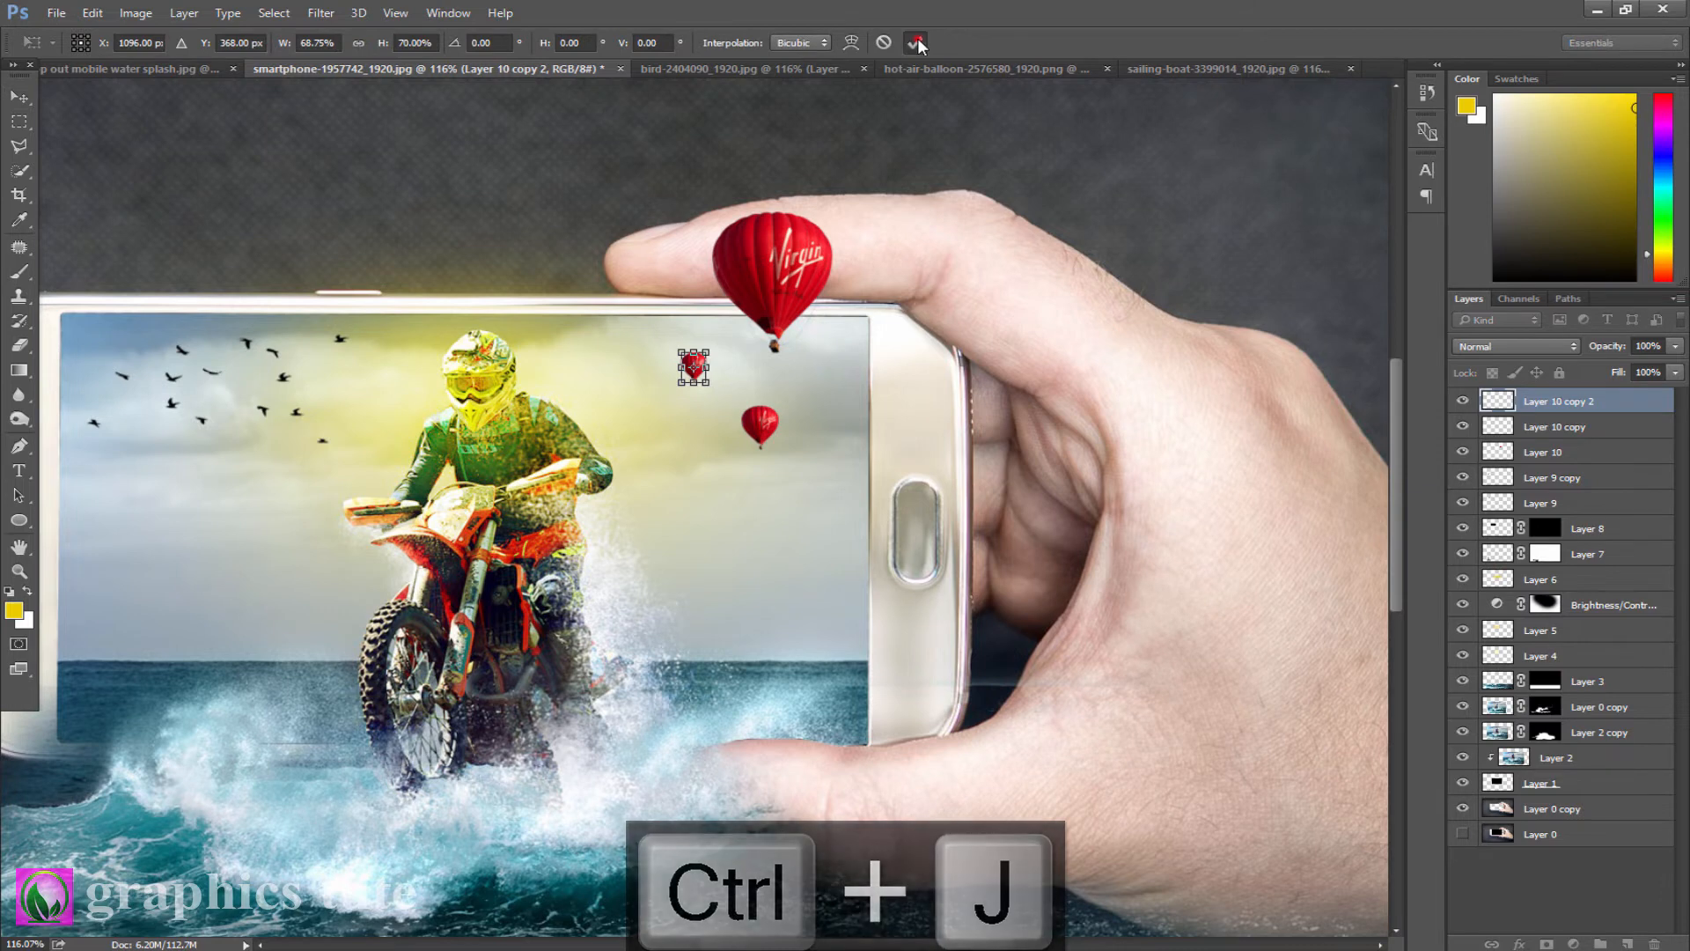
left_click(1571, 429)
key("ctrl+j")
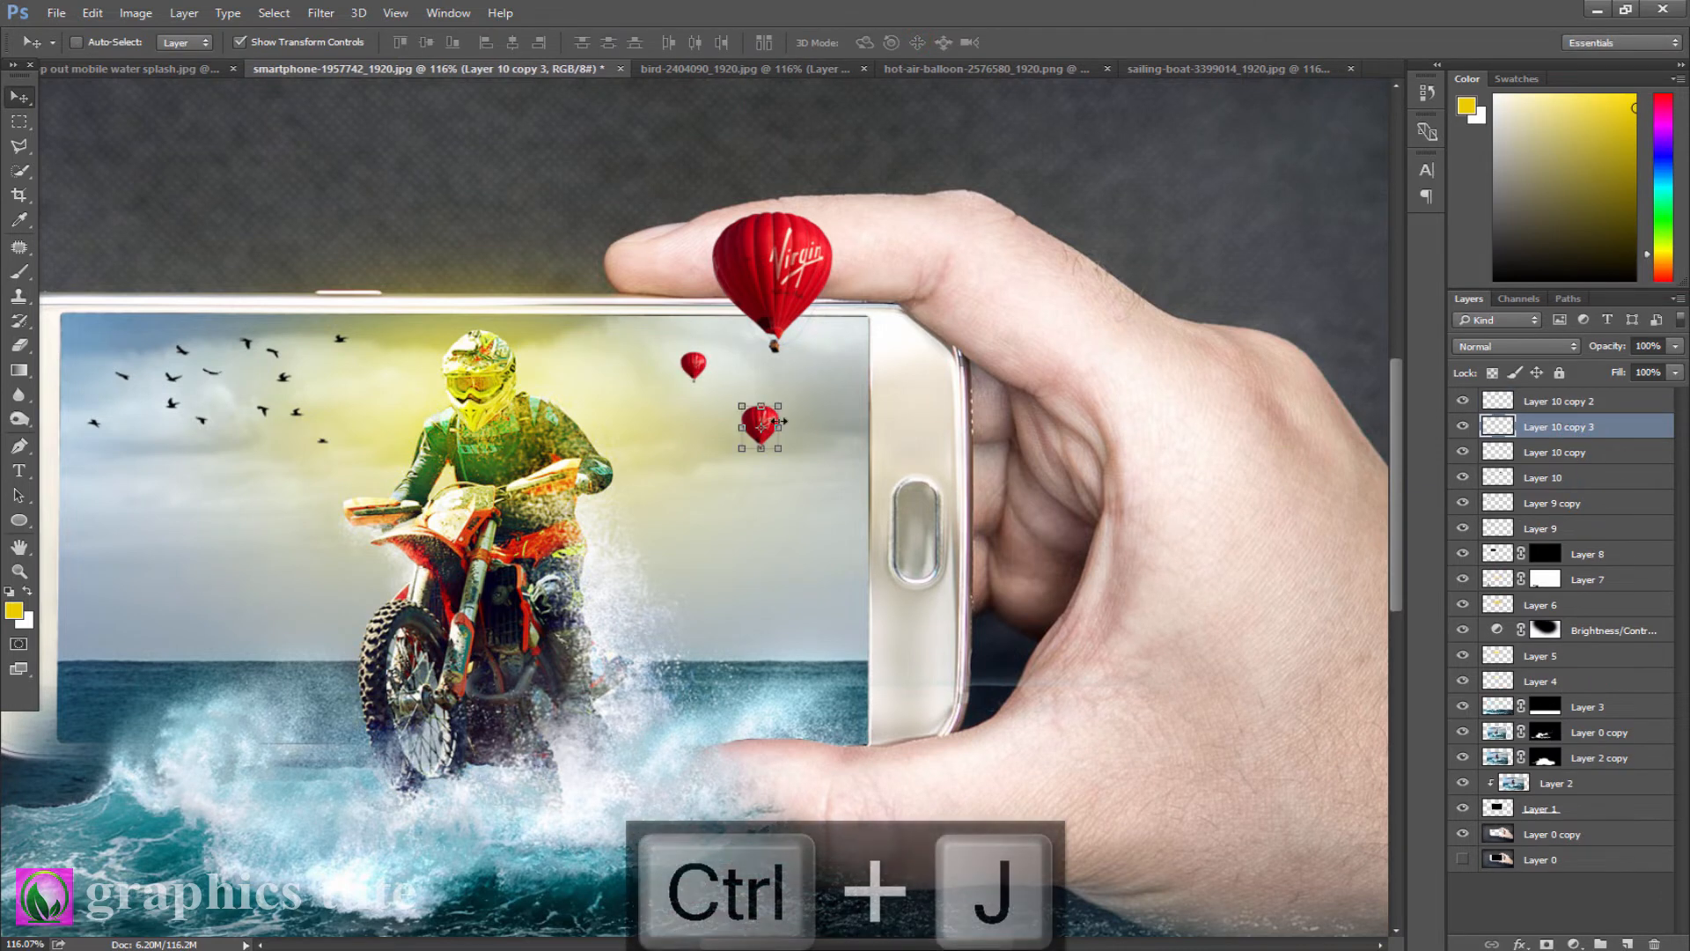
left_click_drag(765, 430, 676, 434)
key("ctrl+t")
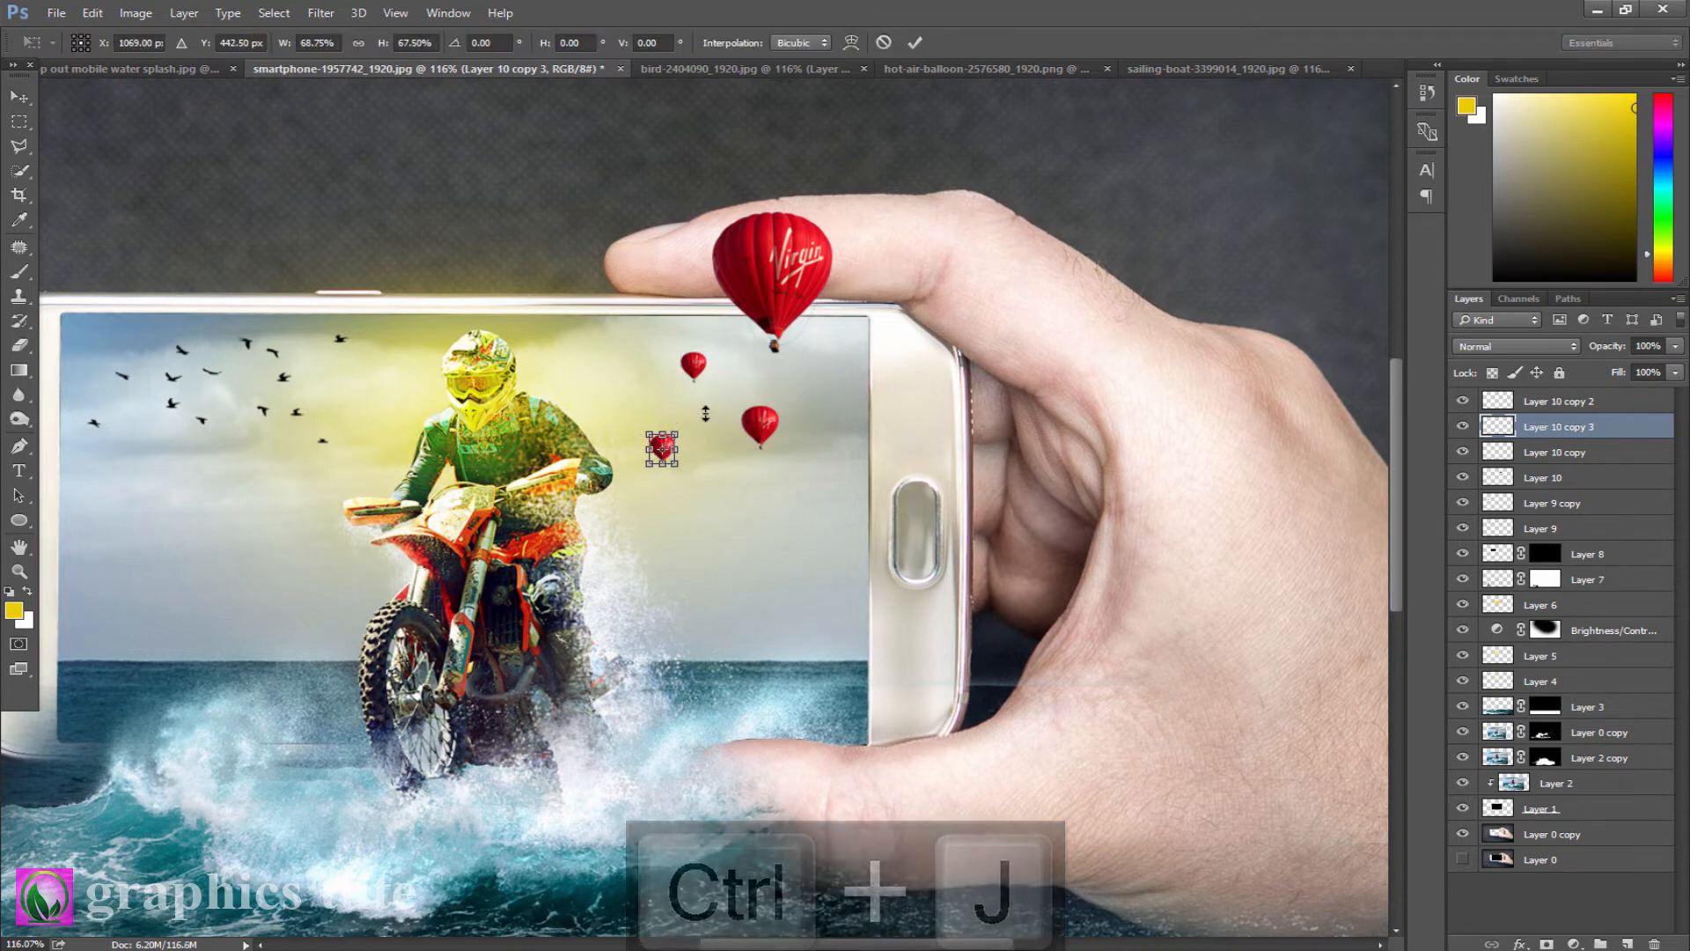
left_click(916, 42)
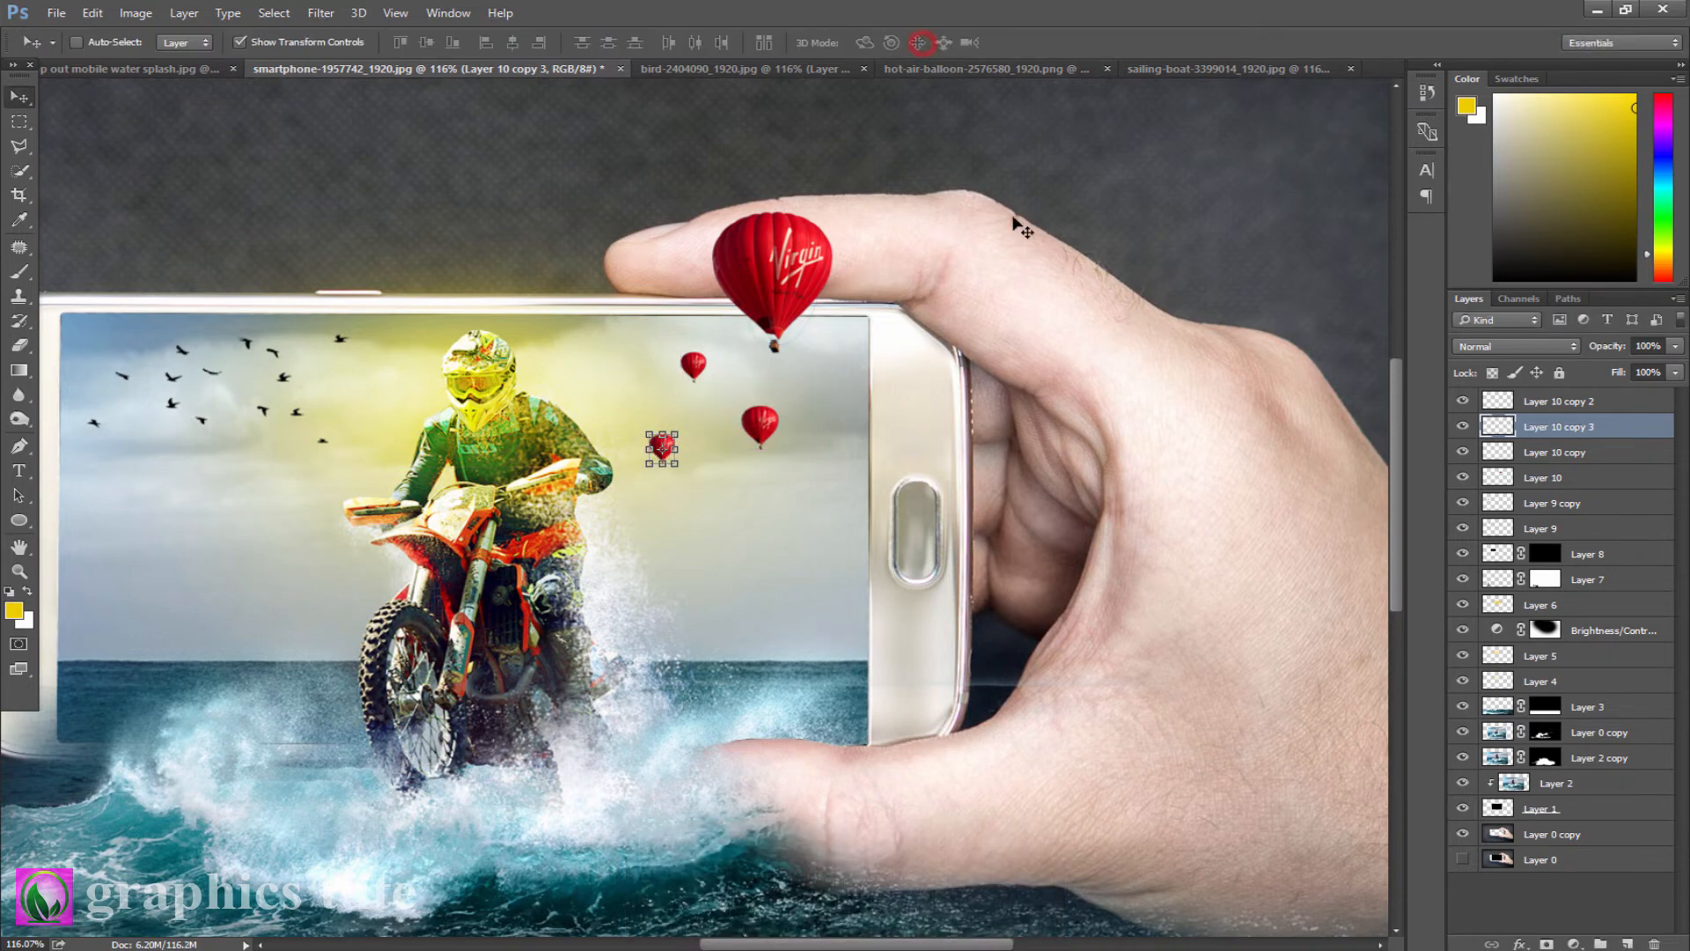
Step: Add a new empty layer directly above Layer 3
left_click(19, 571)
left_click_drag(691, 582, 694, 532)
left_click_drag(830, 543, 831, 537)
left_click(1597, 406)
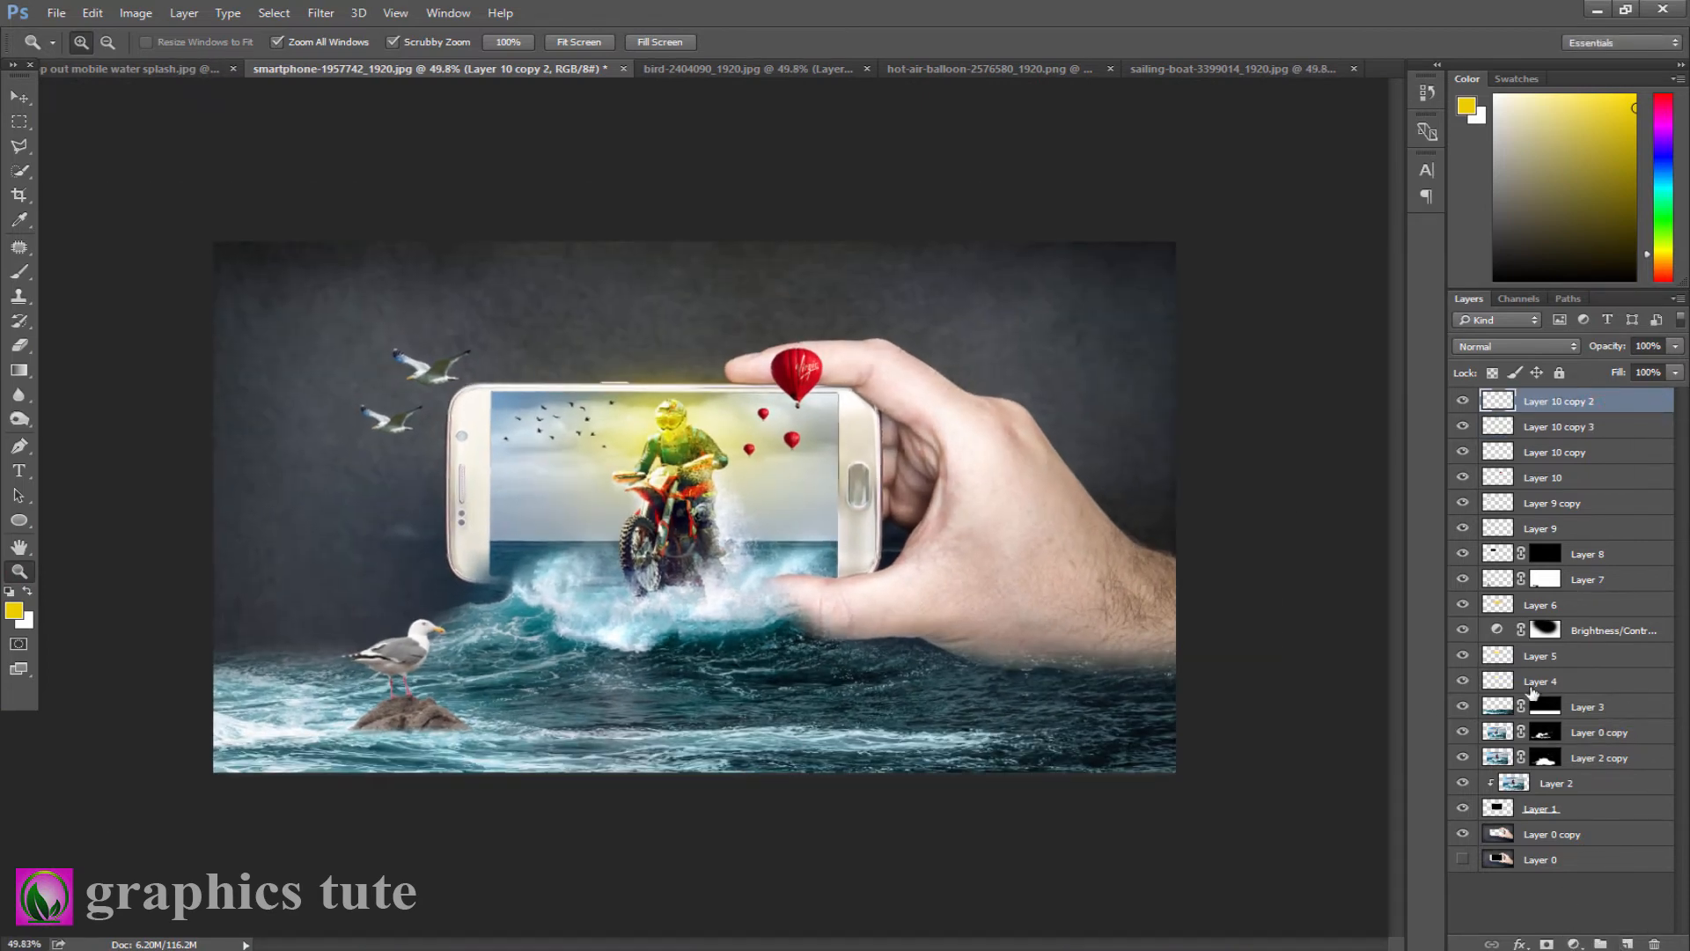
left_click(1596, 706)
left_click(1624, 943)
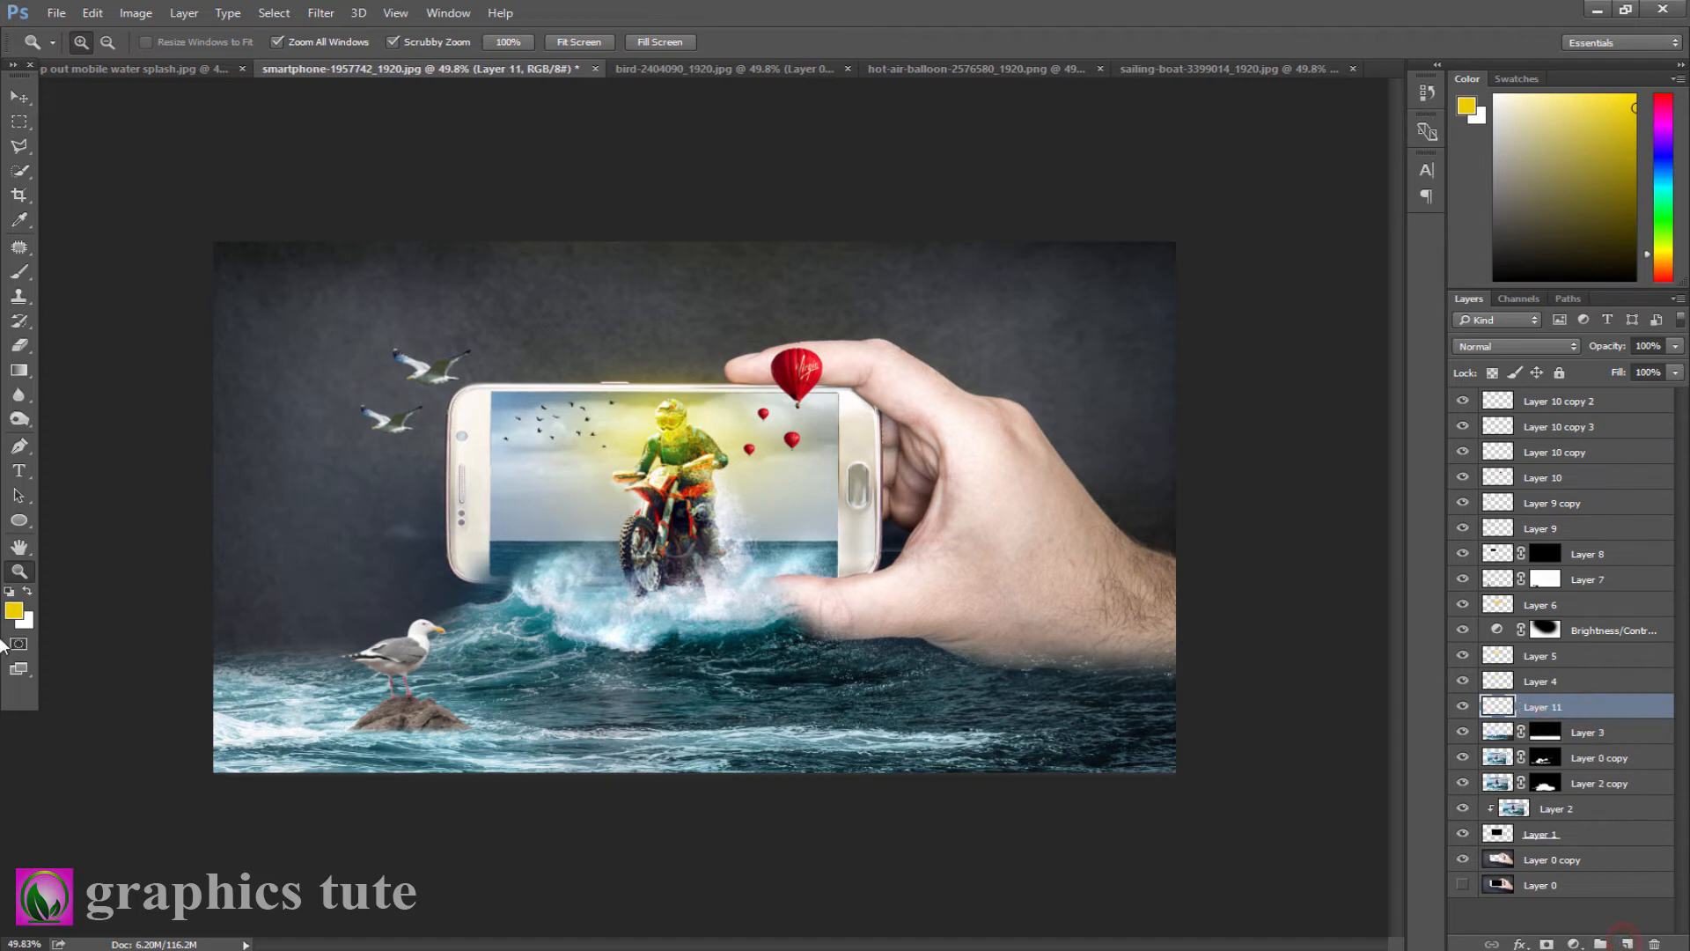
Step: Paint a single yellow glow spot behind the two flying gulls with a 700 px soft brush
left_click(17, 271)
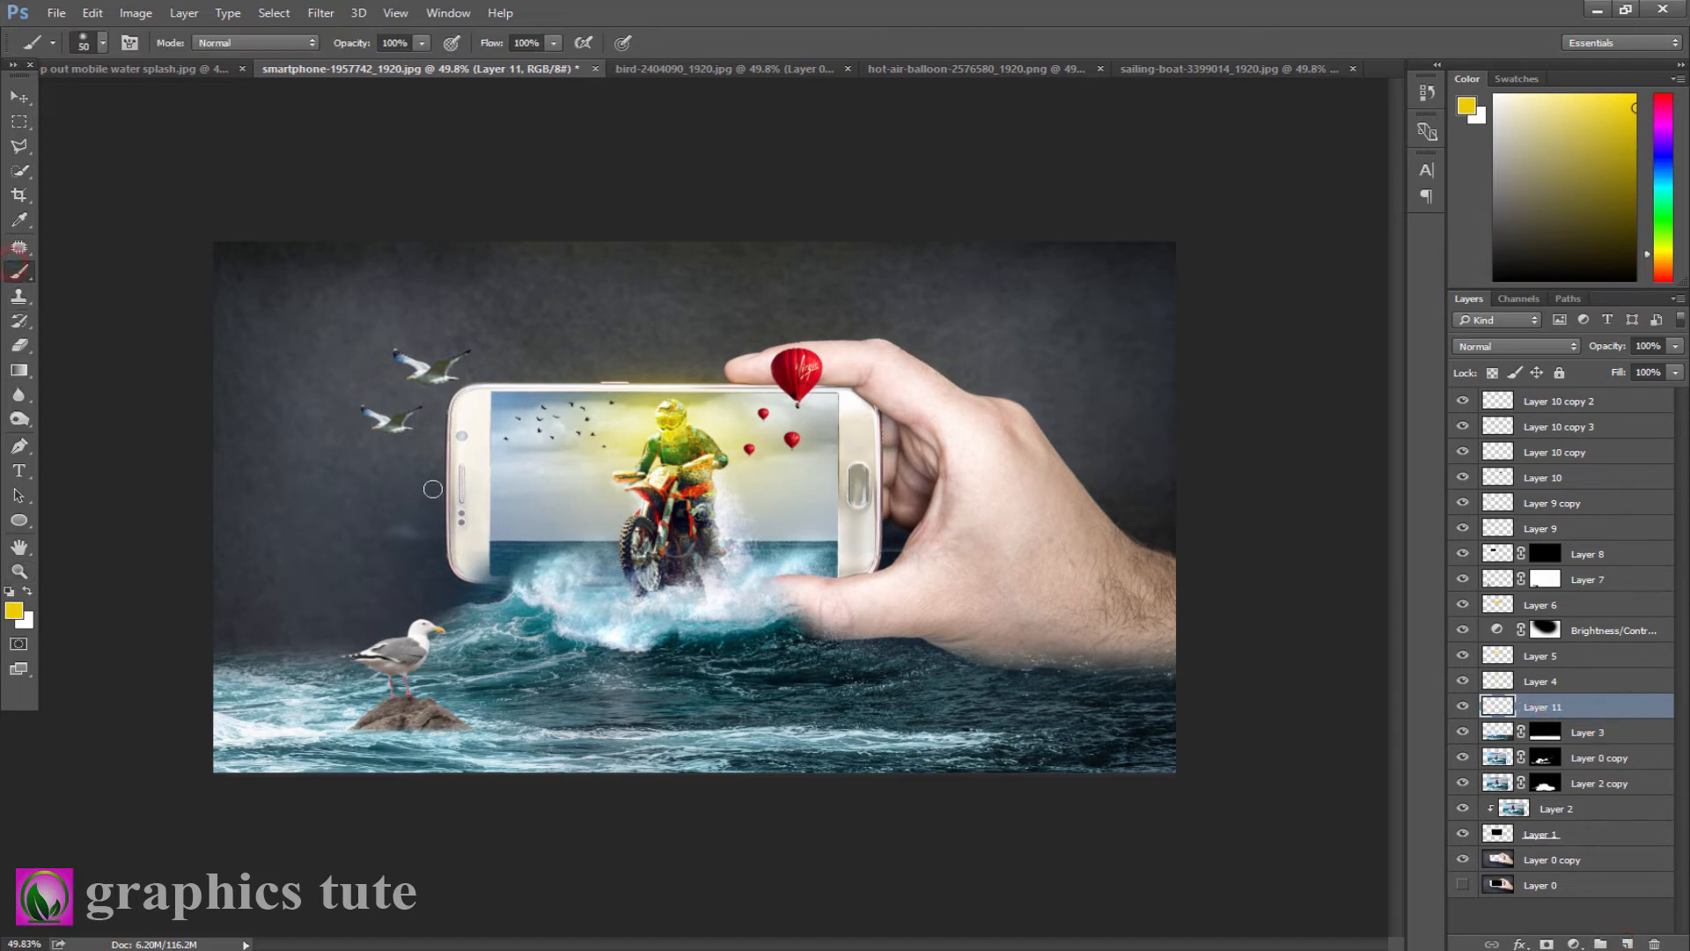
key("bracketright")
key("bracketright")
key("bracketright")
key("bracketright")
key("bracketright")
key("bracketright")
key("bracketright")
key("bracketright")
key("bracketright")
key("bracketright")
key("bracketright")
key("bracketright")
key("bracketright")
key("bracketright")
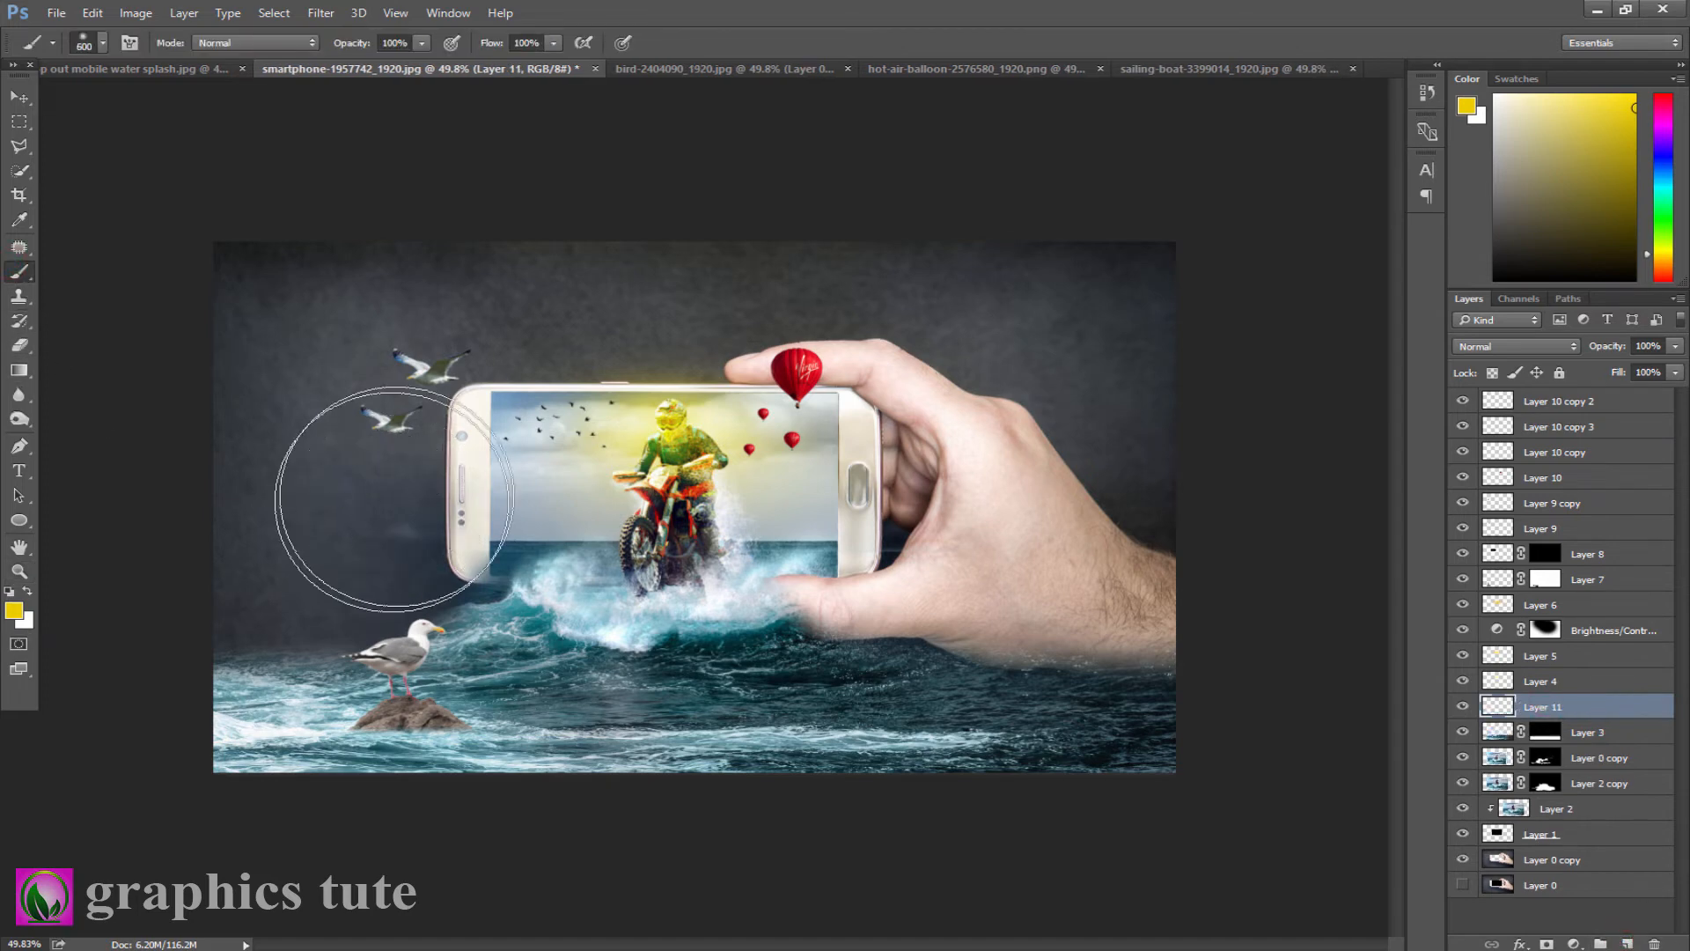
left_click(412, 412)
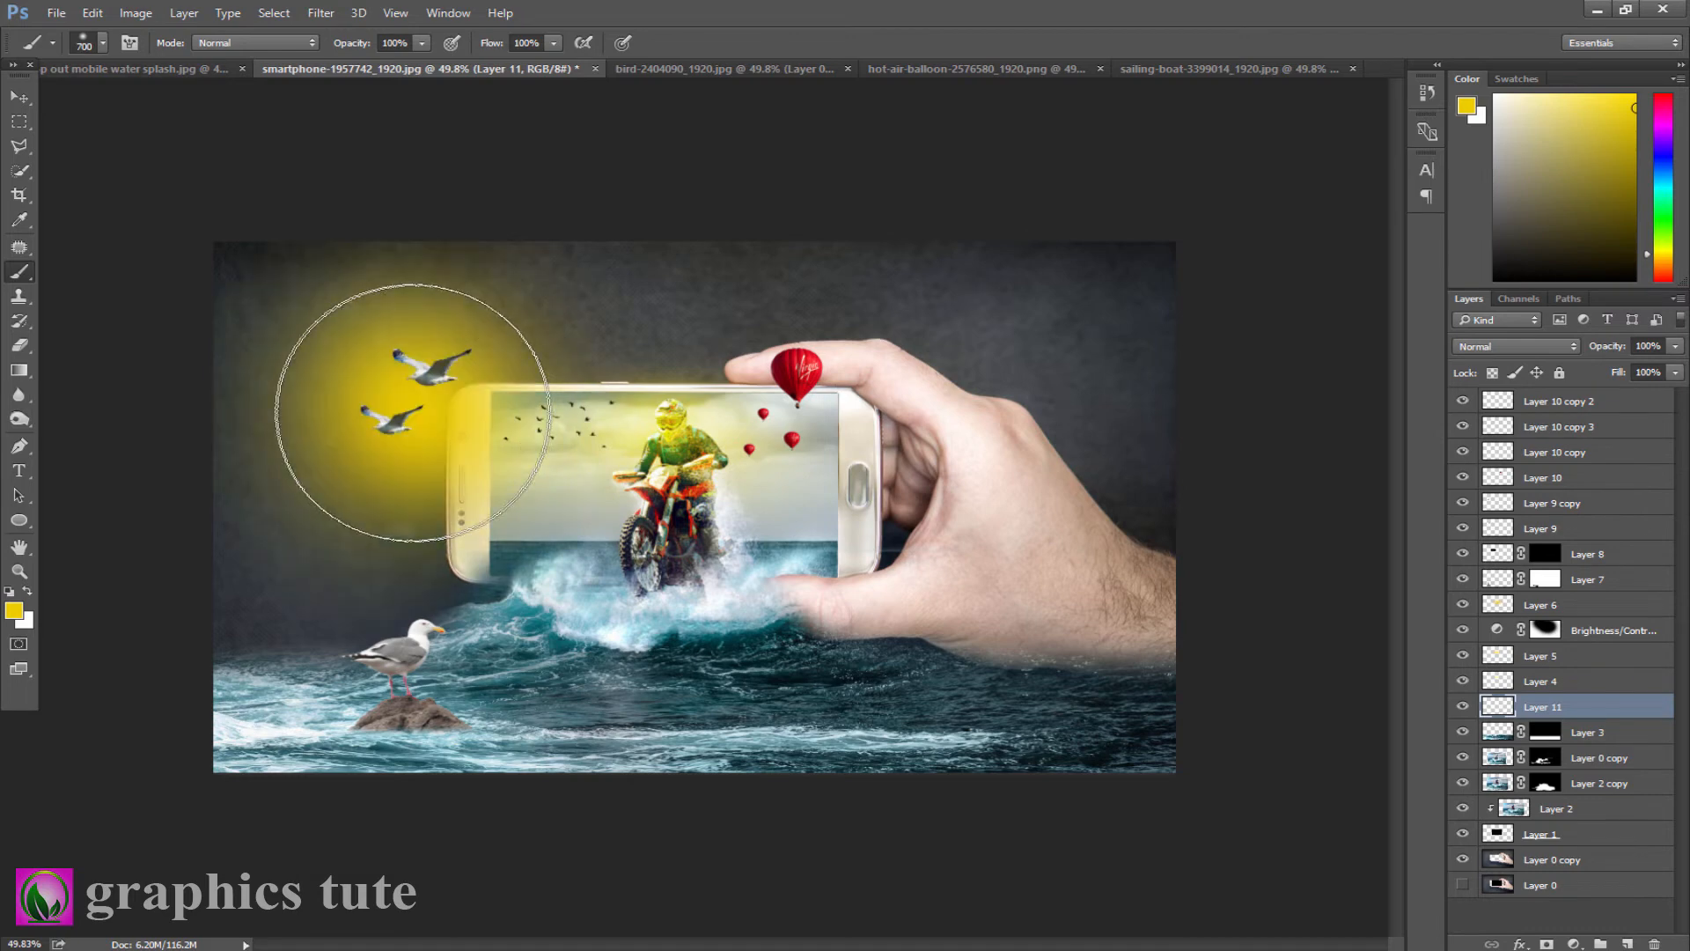
Step: Set the yellow glow layer to Soft Light, enlarge it to about 140.6% and shift it toward the phone
left_click(1493, 352)
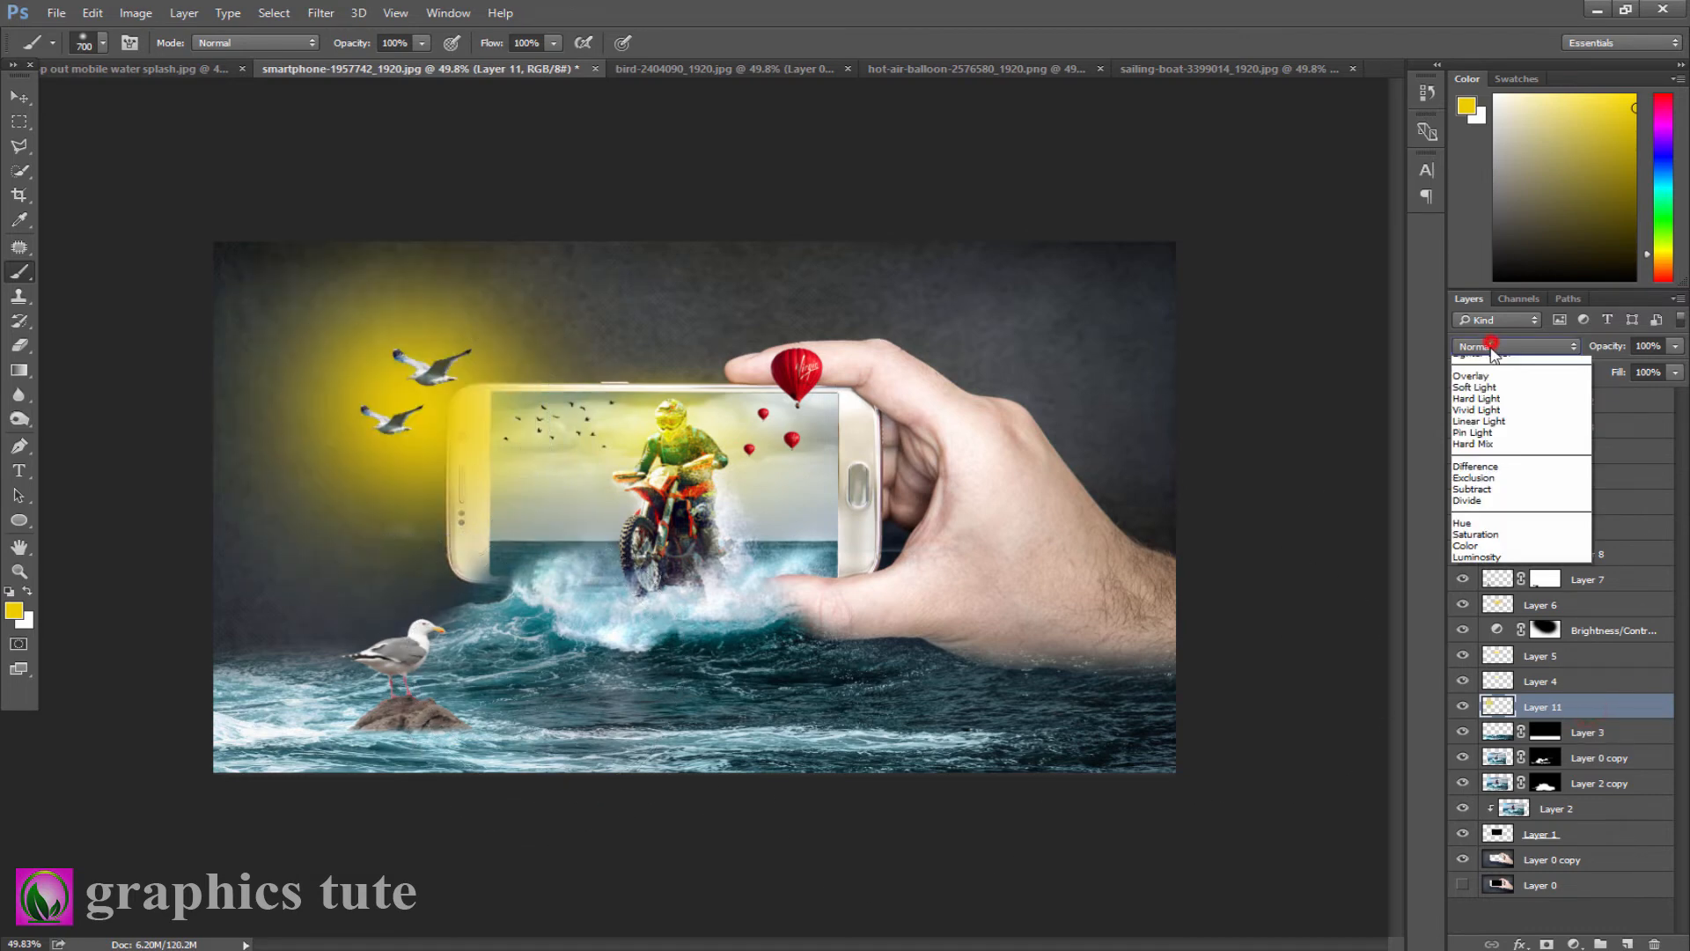
left_click(1486, 538)
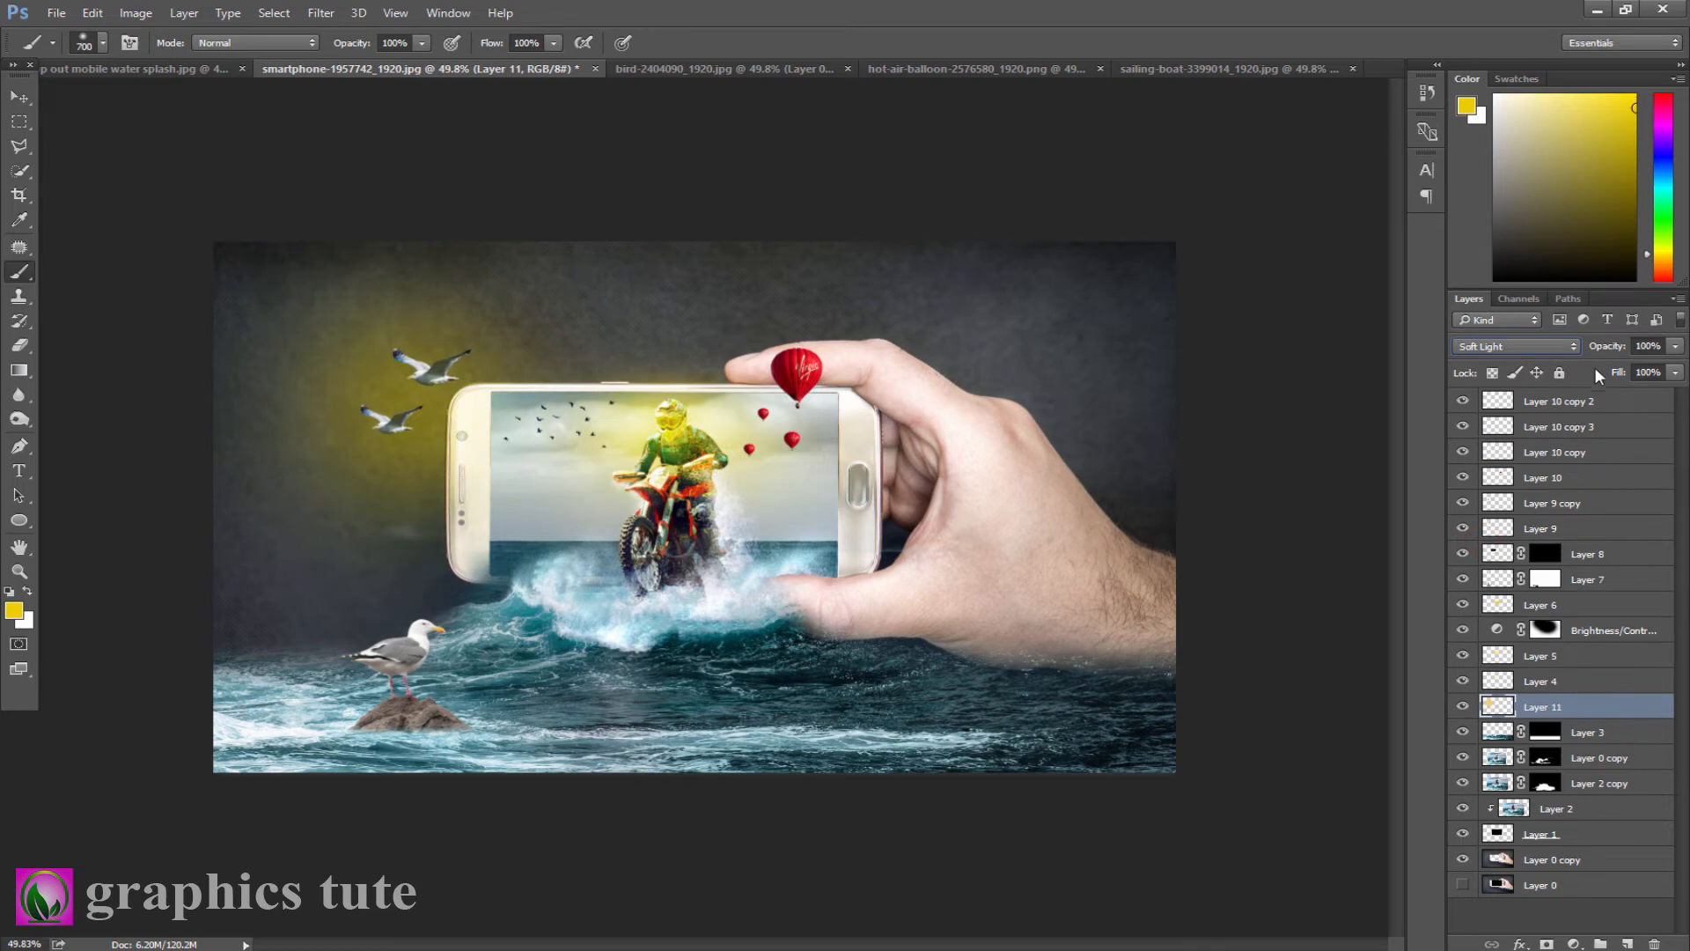
left_click(20, 96)
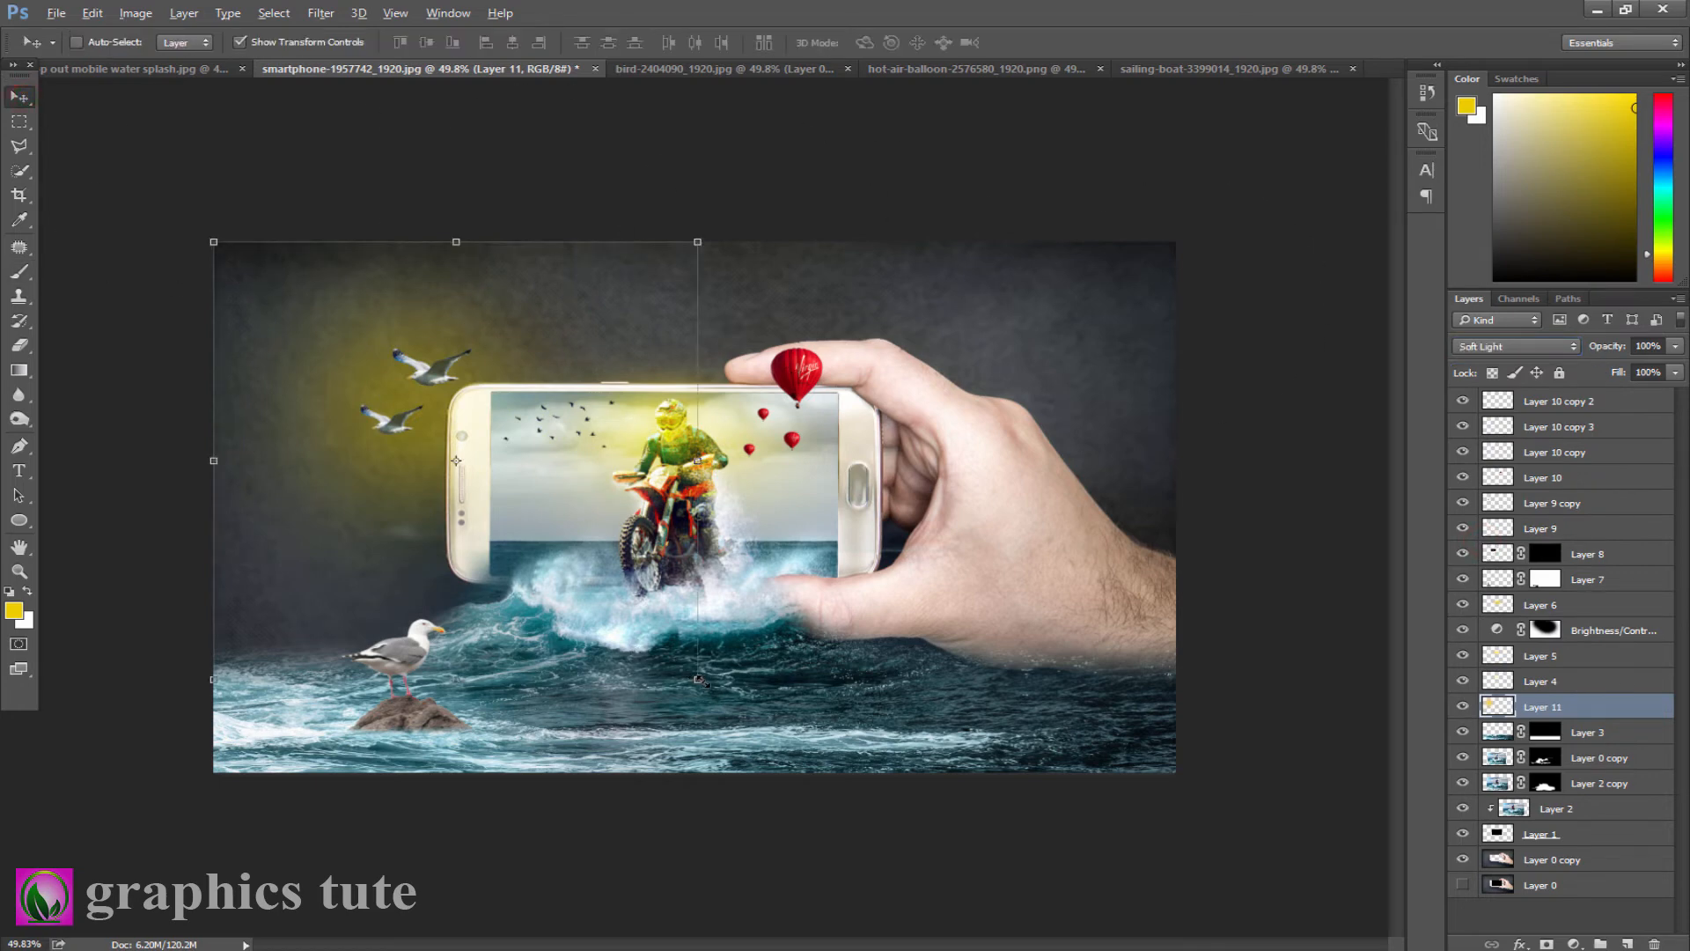
left_click_drag(698, 679, 797, 768)
left_click_drag(608, 620, 667, 624)
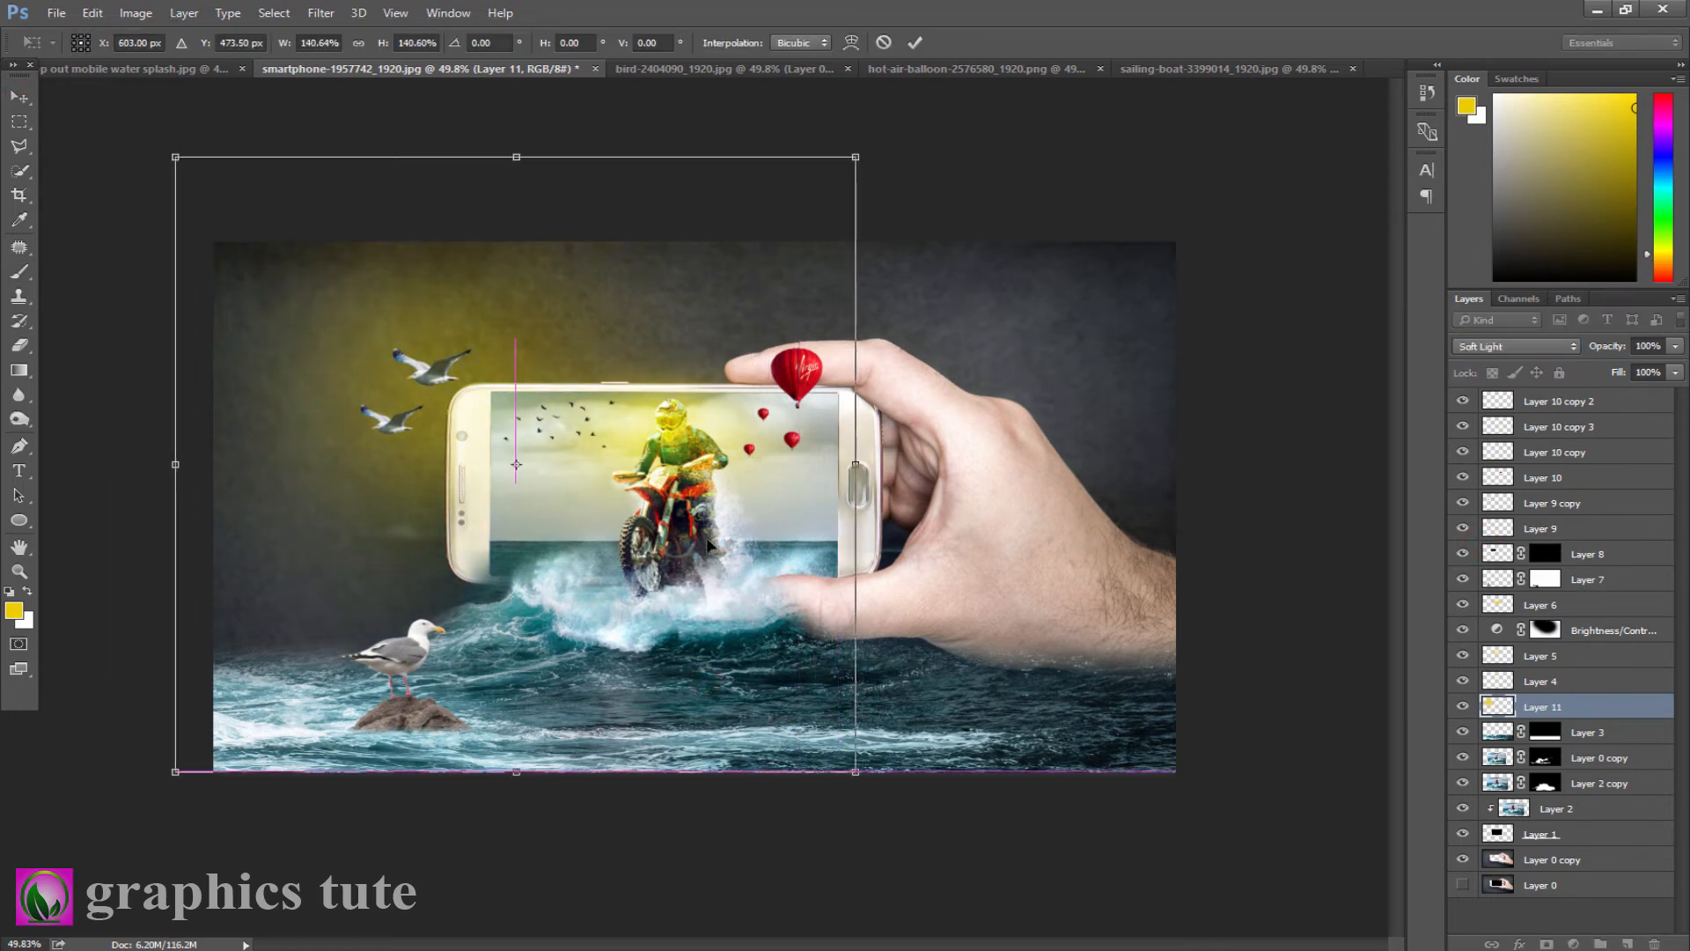
left_click(915, 42)
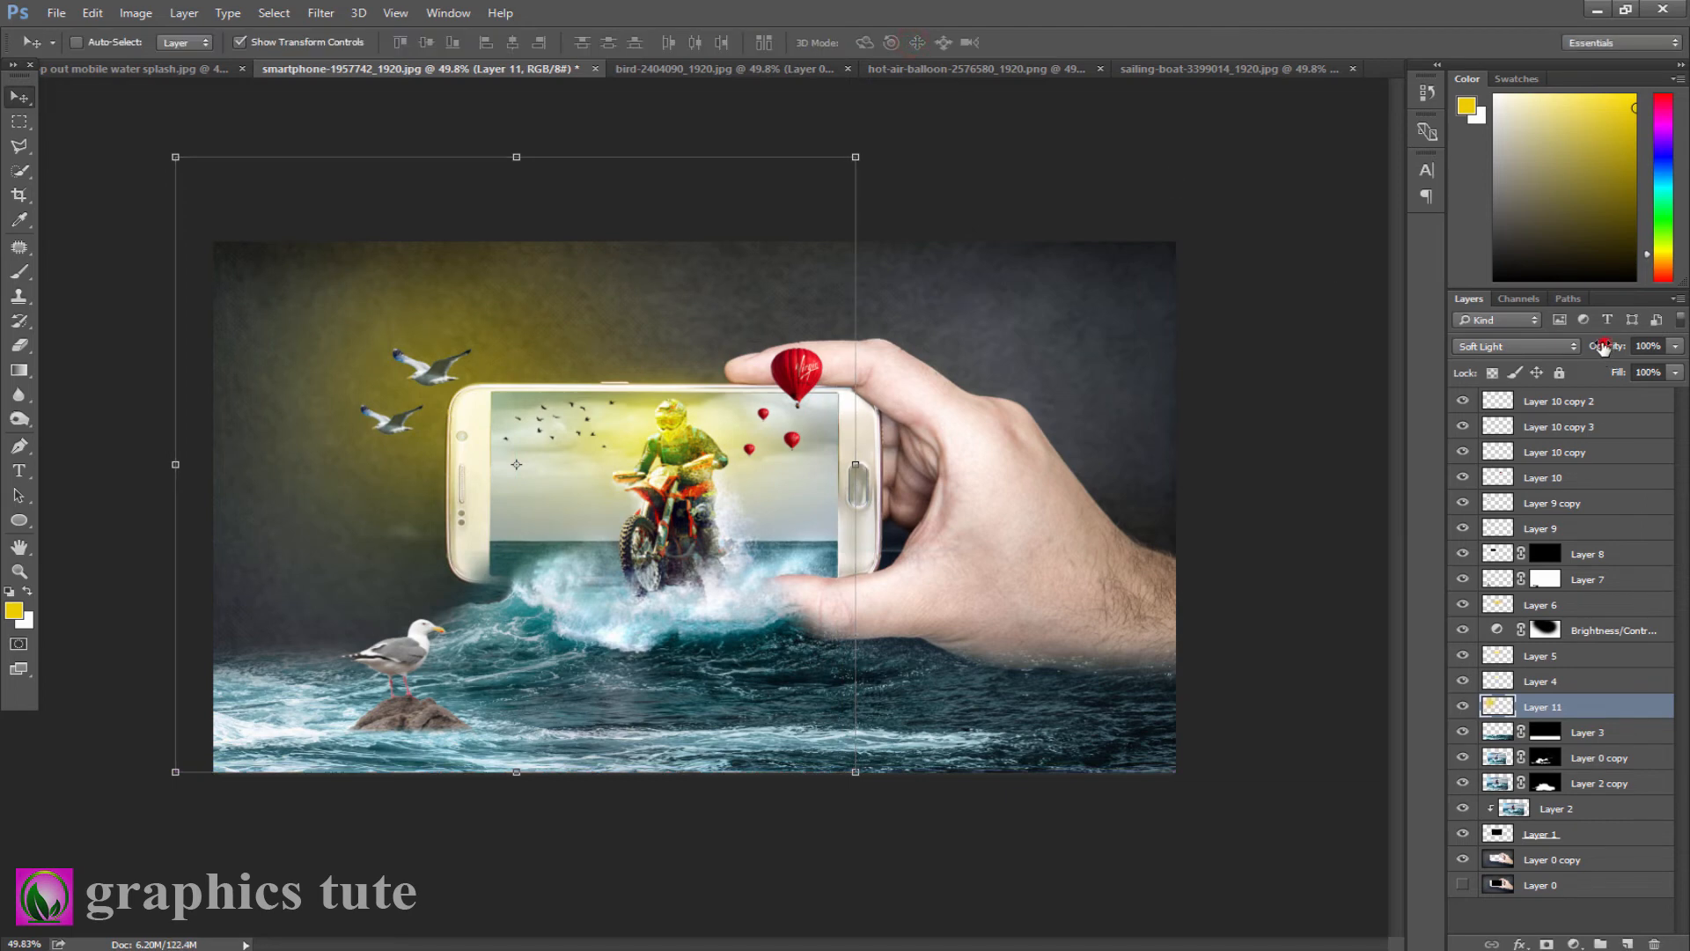
Step: Add a new empty layer on top of the stack and set the foreground colour to a bright cyan-blue
left_click(1546, 401)
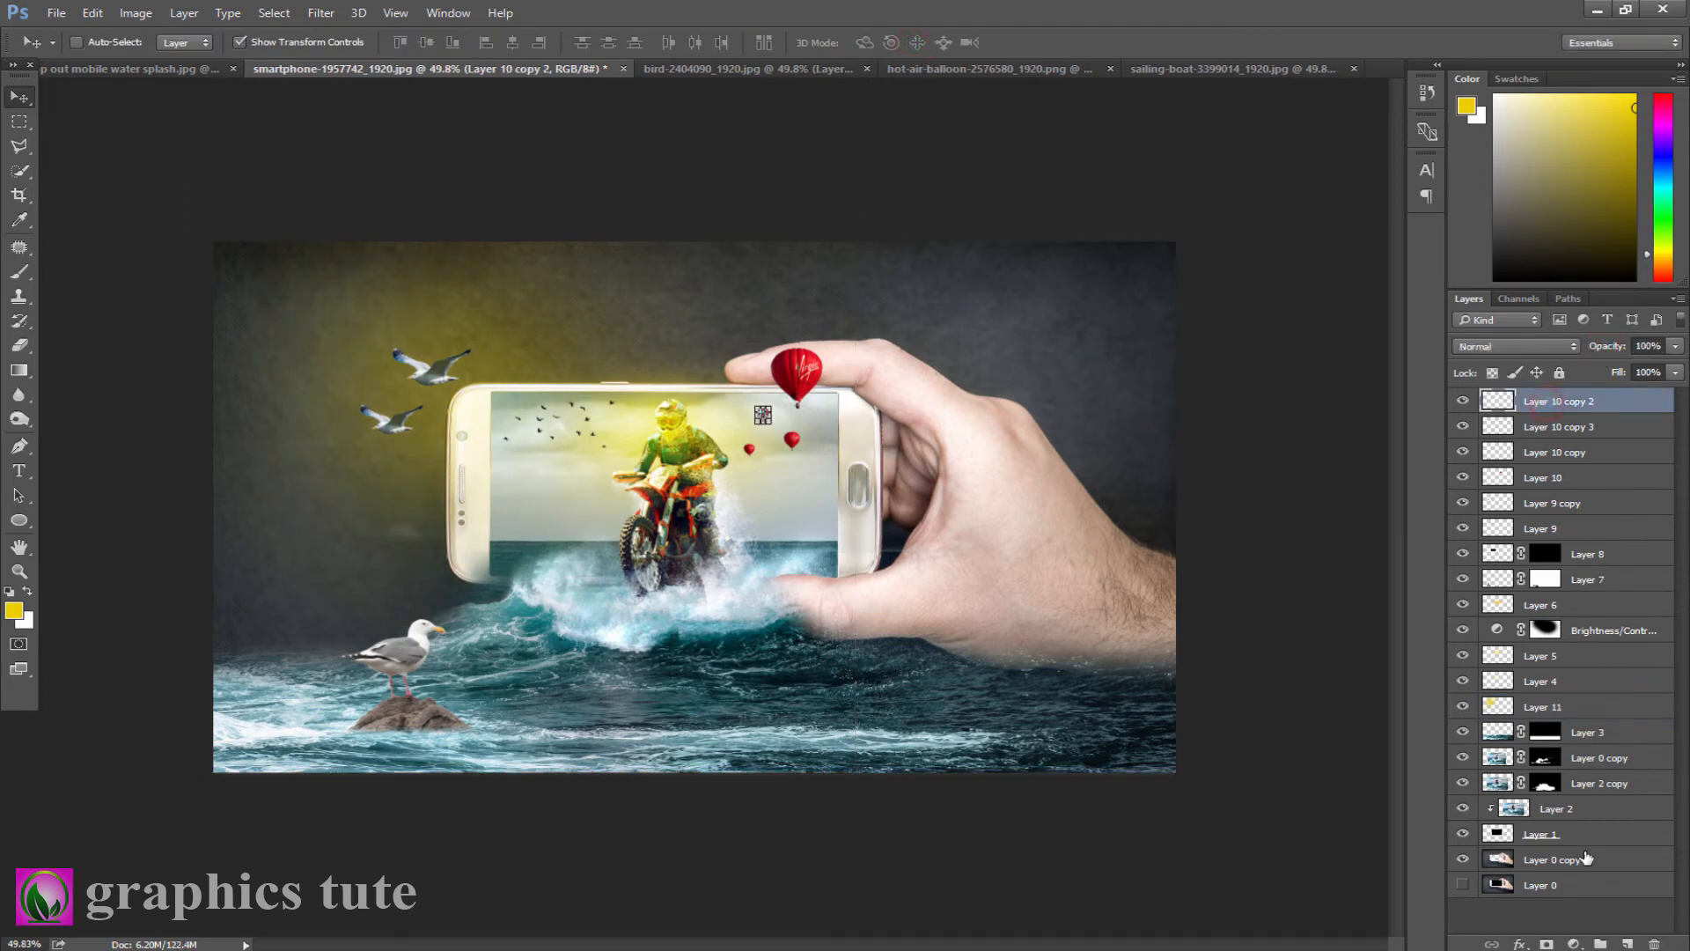
left_click(1626, 943)
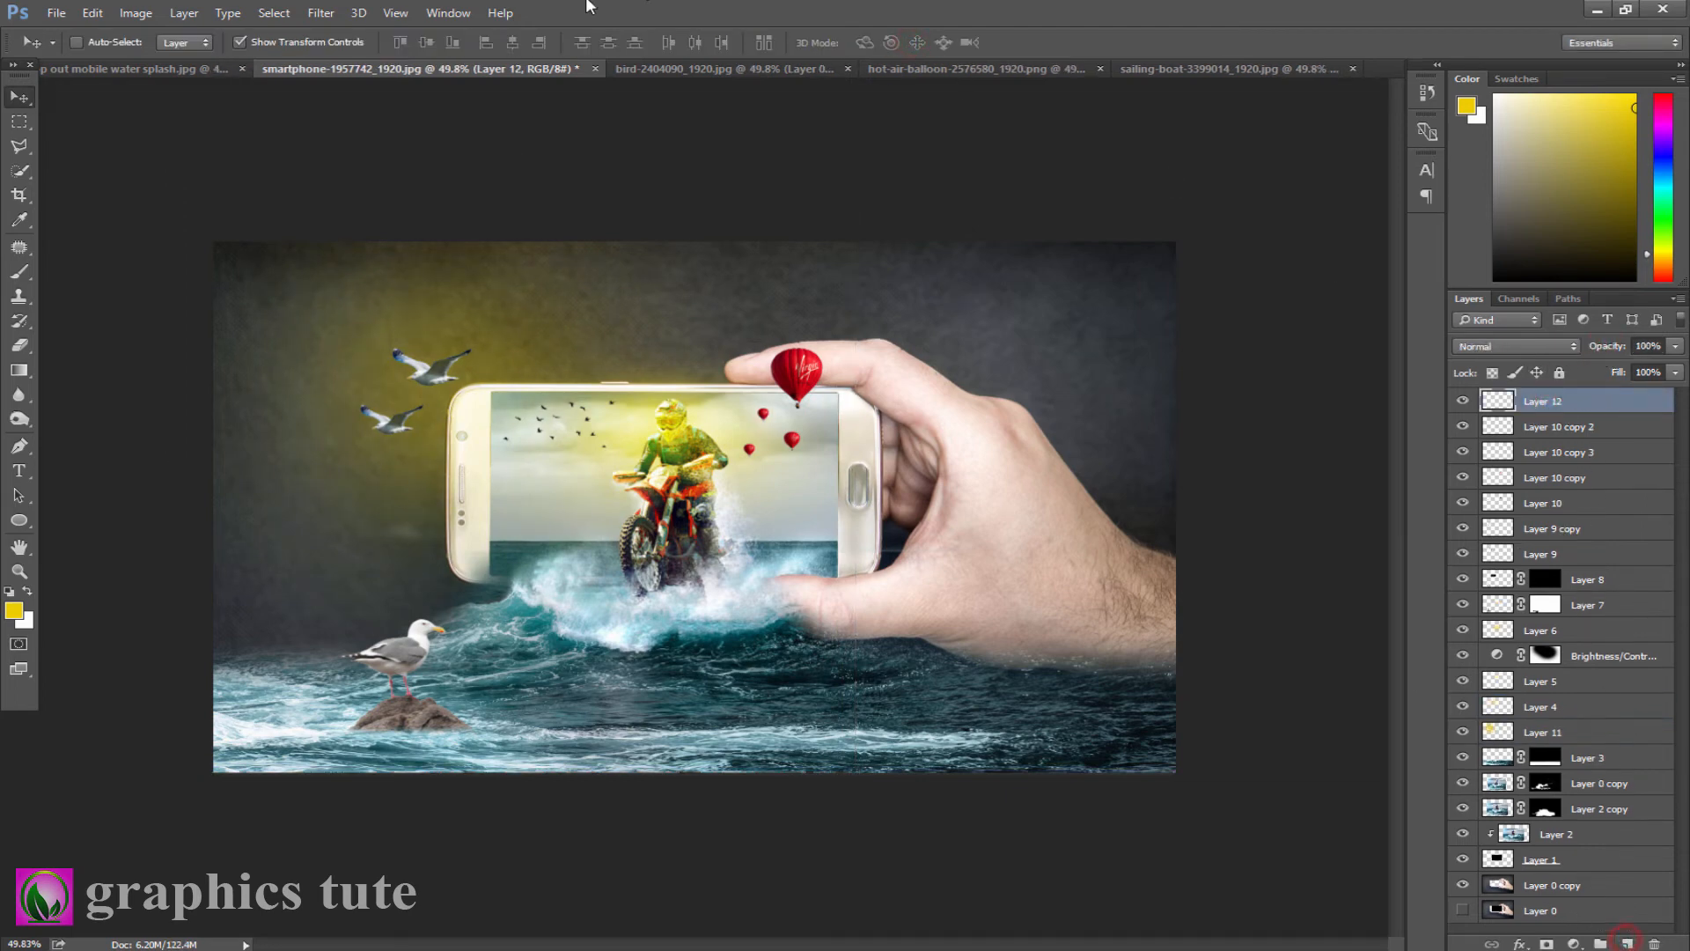
left_click(13, 611)
mouse_move(1375, 438)
left_mouse_down()
mouse_move(1375, 409)
mouse_move(1389, 427)
left_mouse_up()
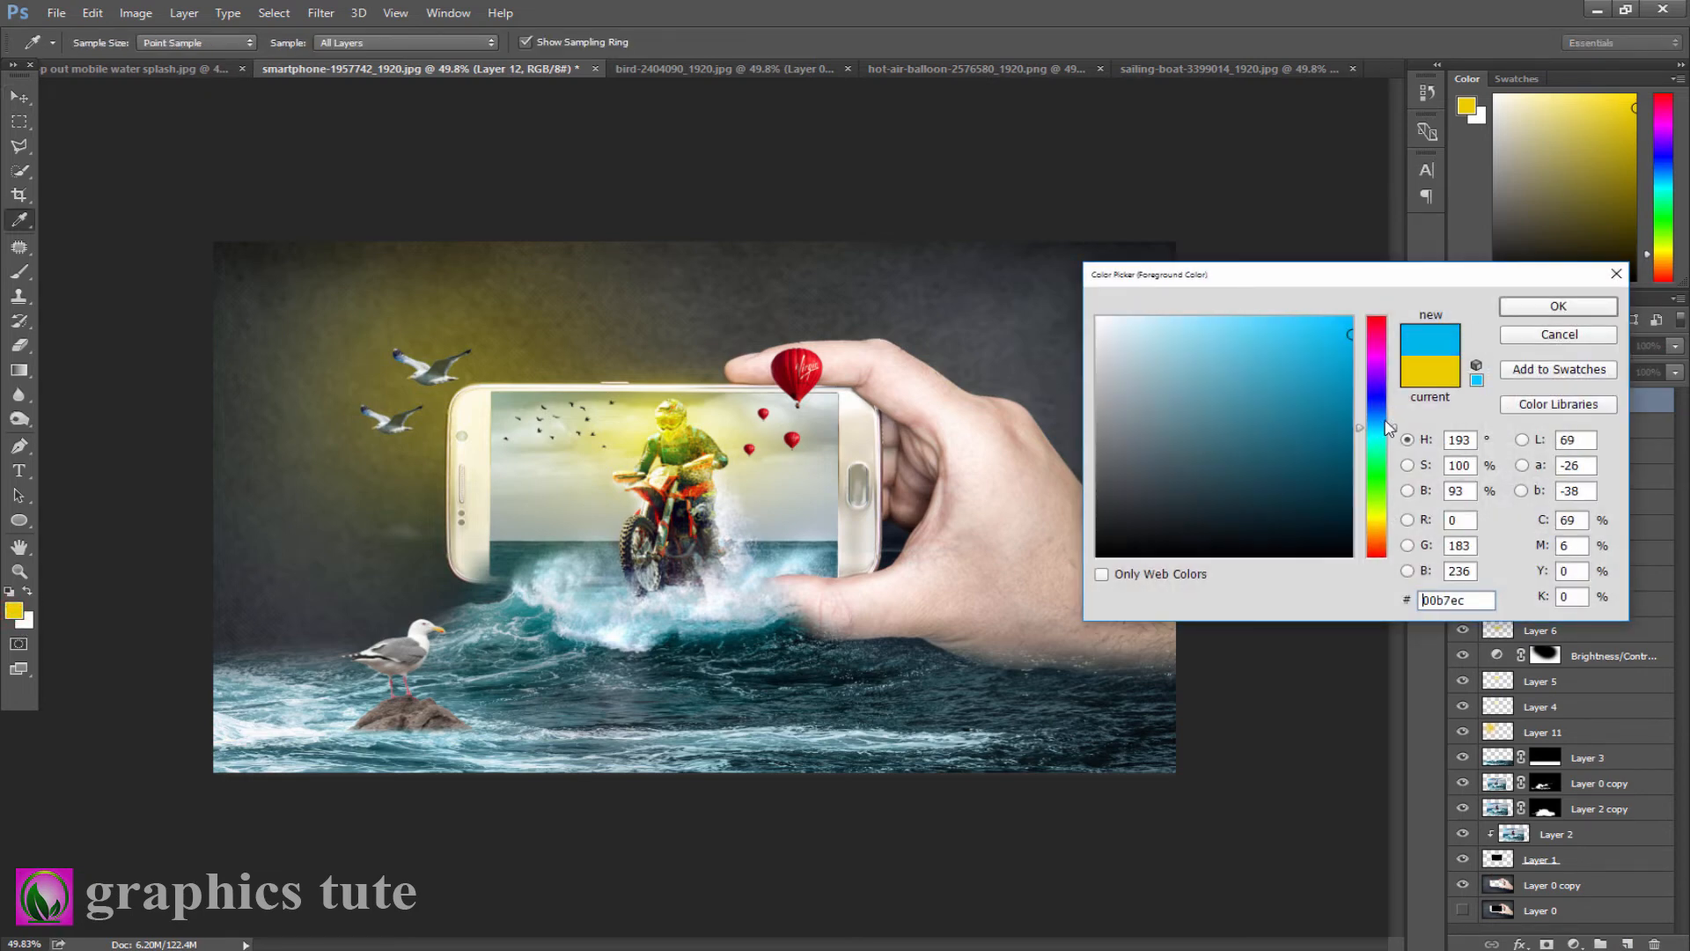
left_click(1335, 365)
left_click(1547, 306)
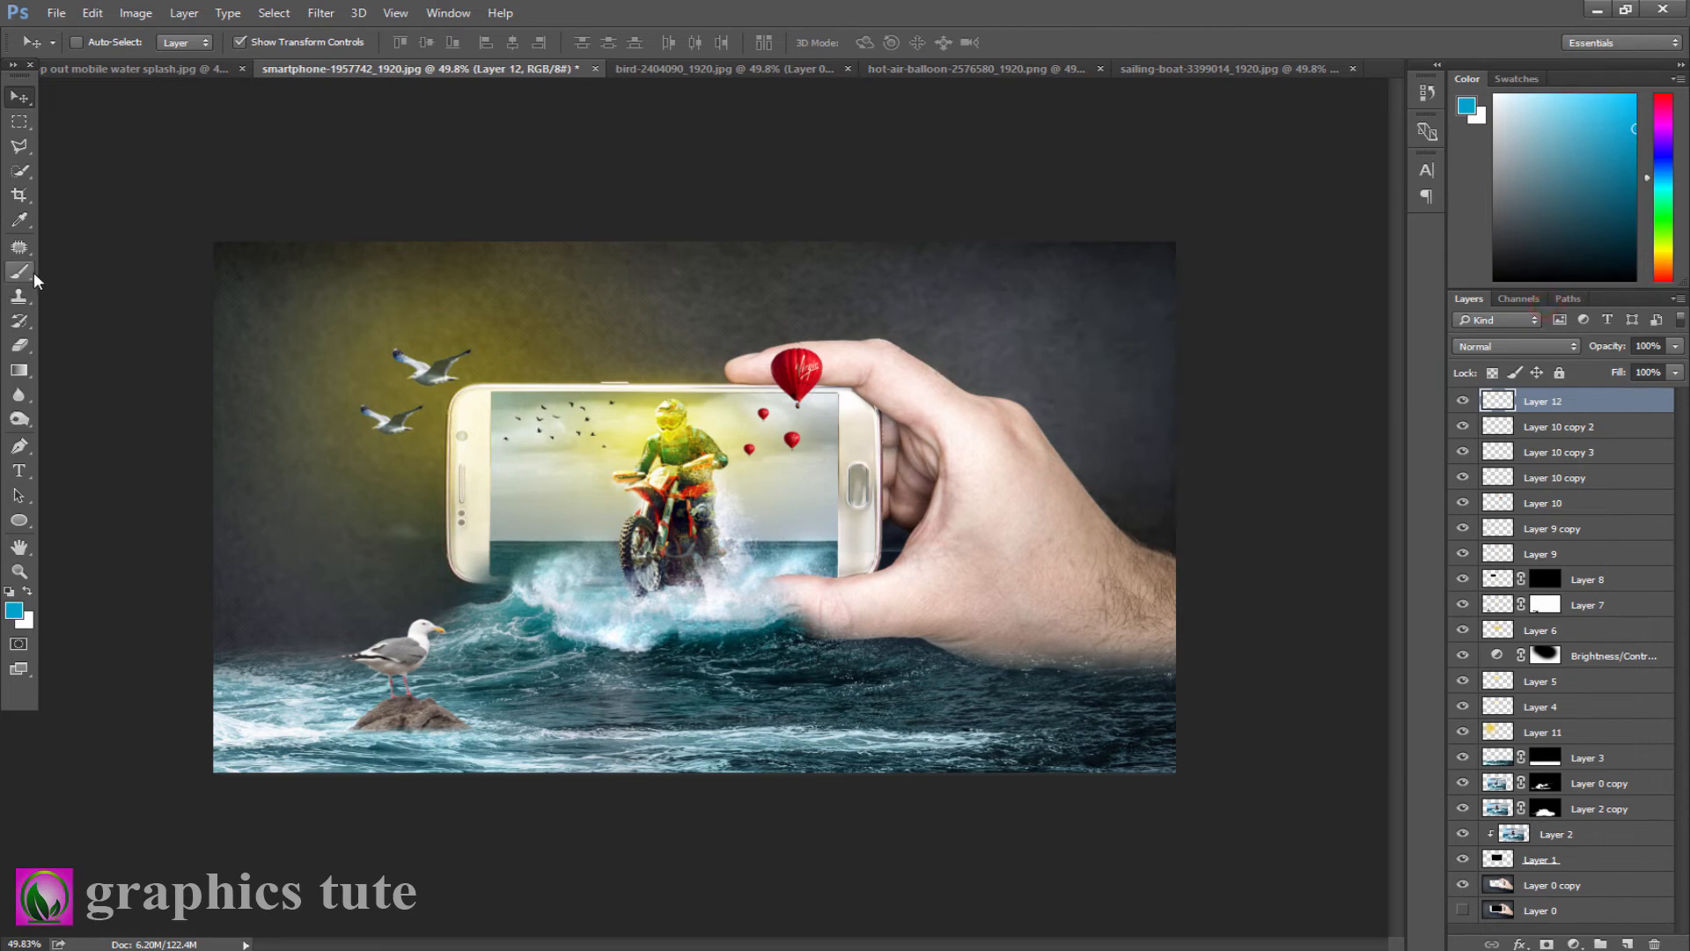
Step: Paint a single blue glow spot in the image's upper-right background with the 700 px brush and set its layer to Soft Light
left_click(34, 278)
left_click(1083, 325)
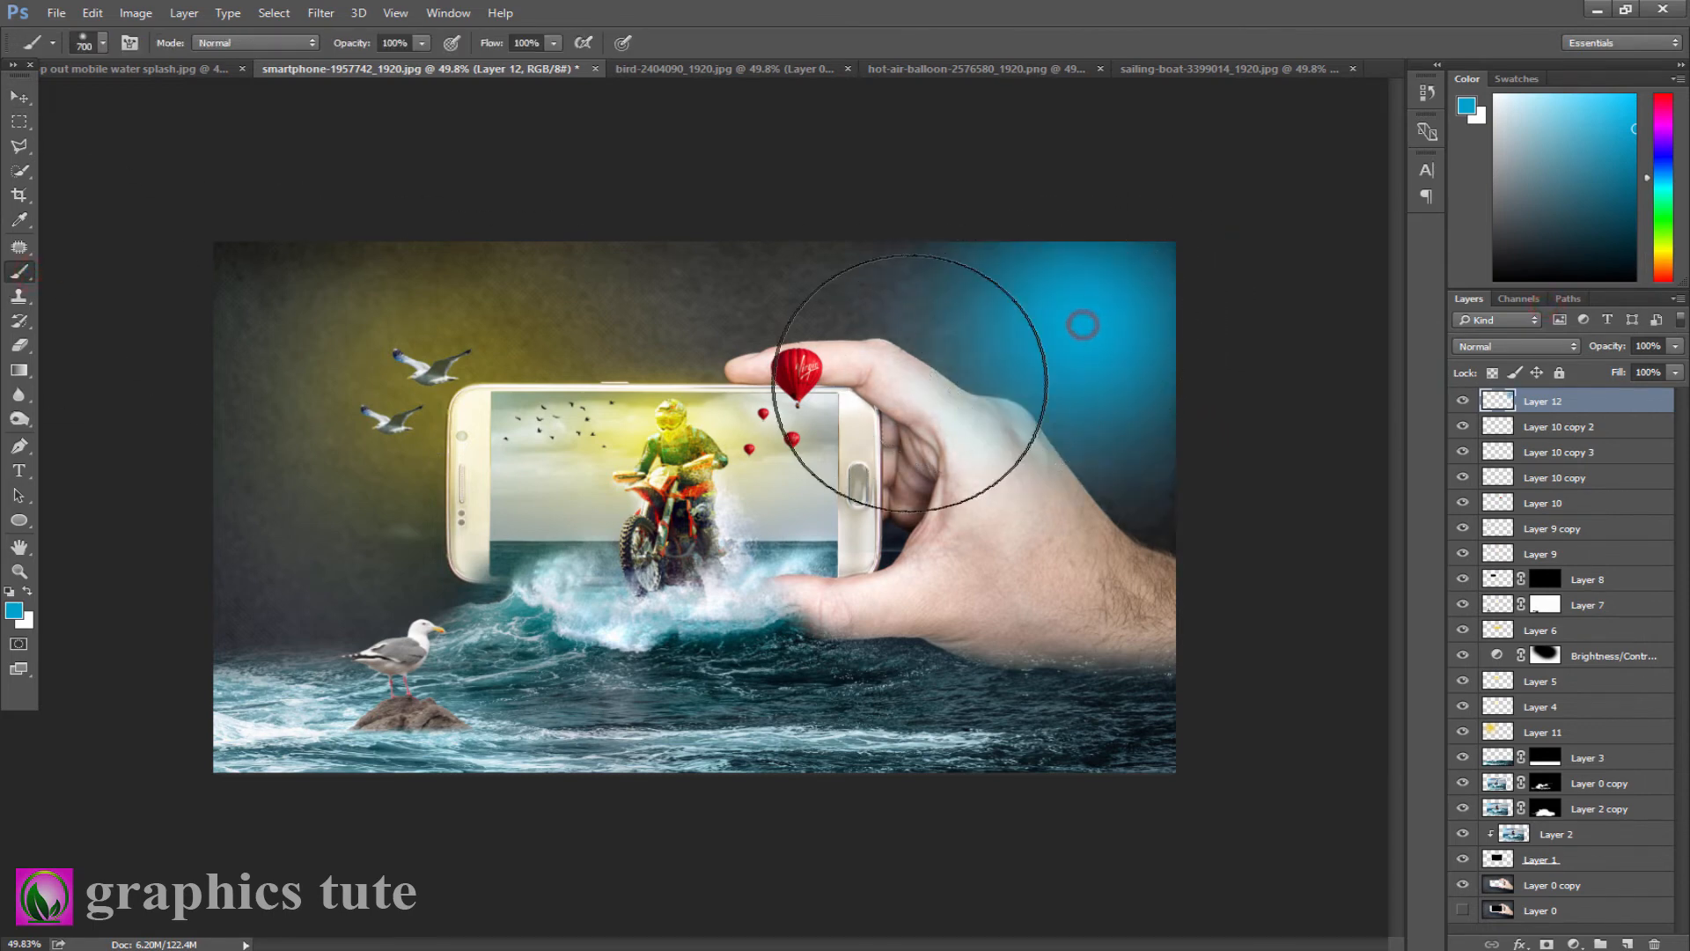
left_click(1463, 346)
left_click(1487, 528)
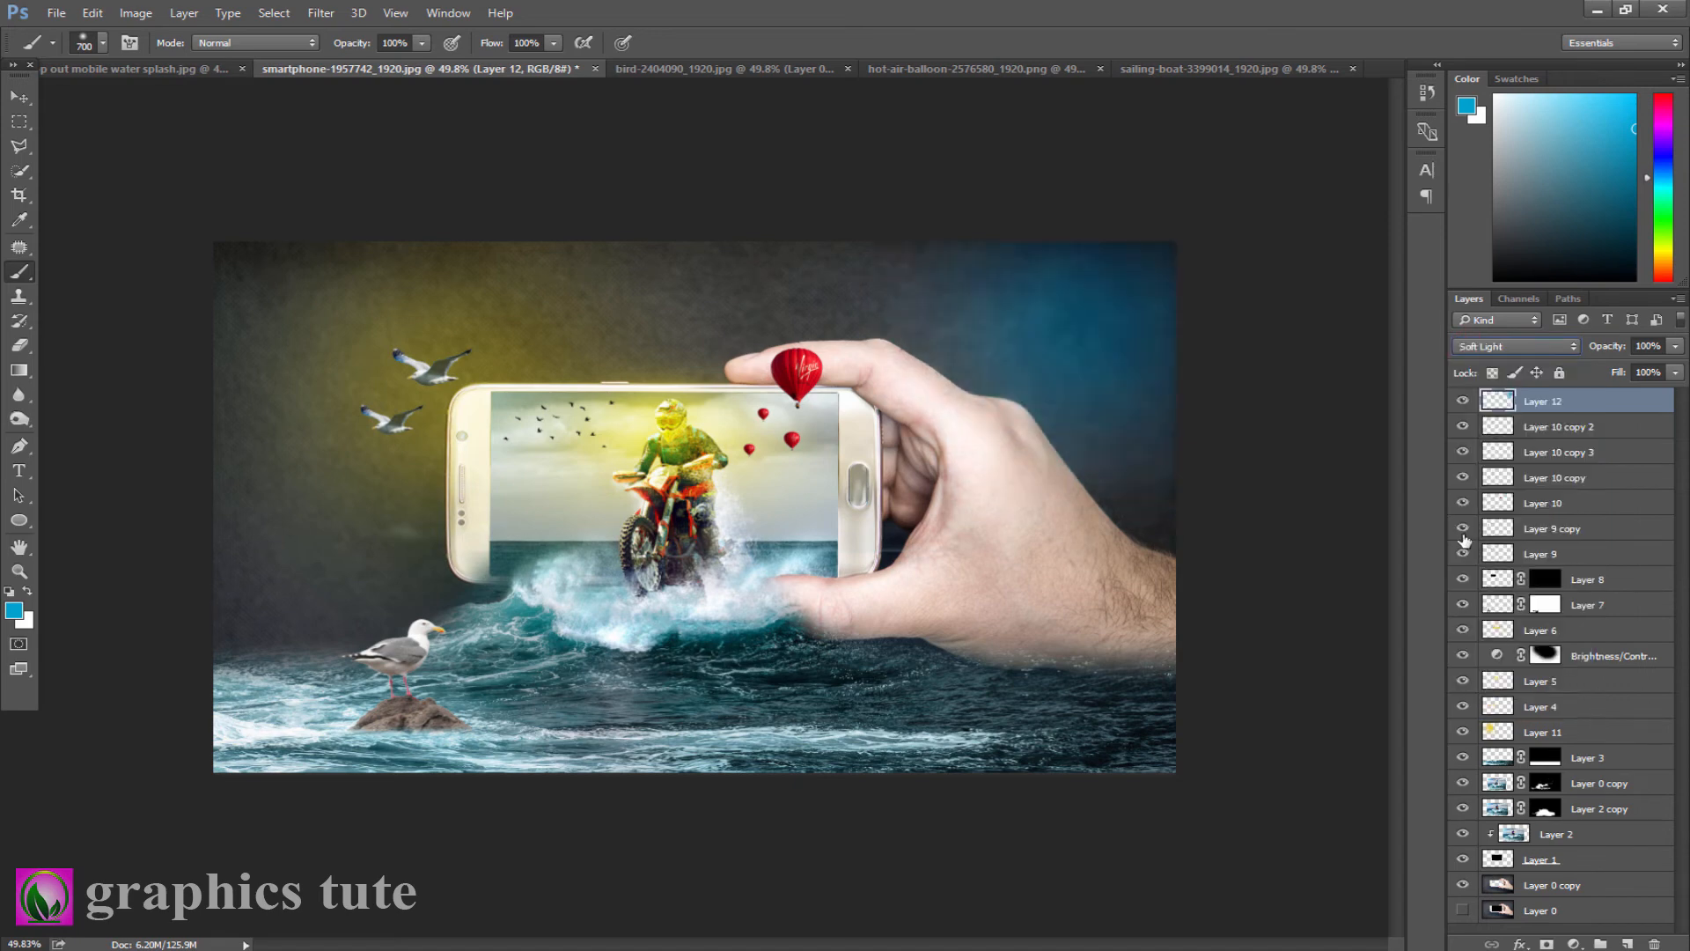
Step: Enlarge the blue glow to about 151% and position it over the background behind the hand
key("v")
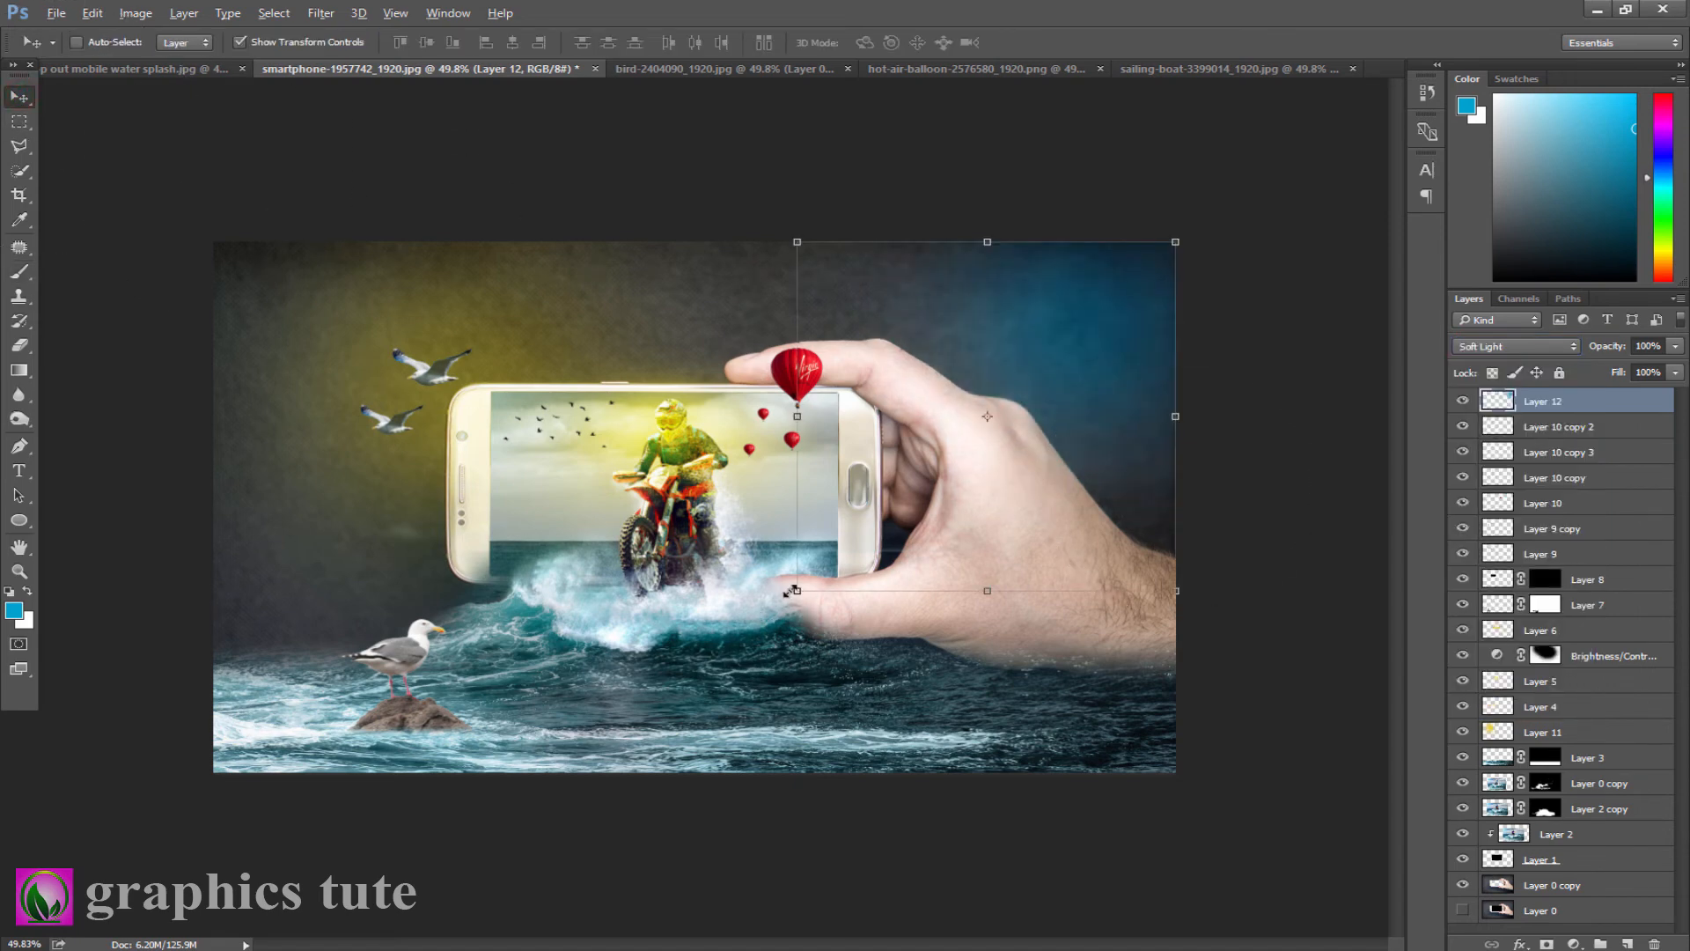
left_click_drag(790, 591, 622, 614)
left_click_drag(1116, 519, 1044, 535)
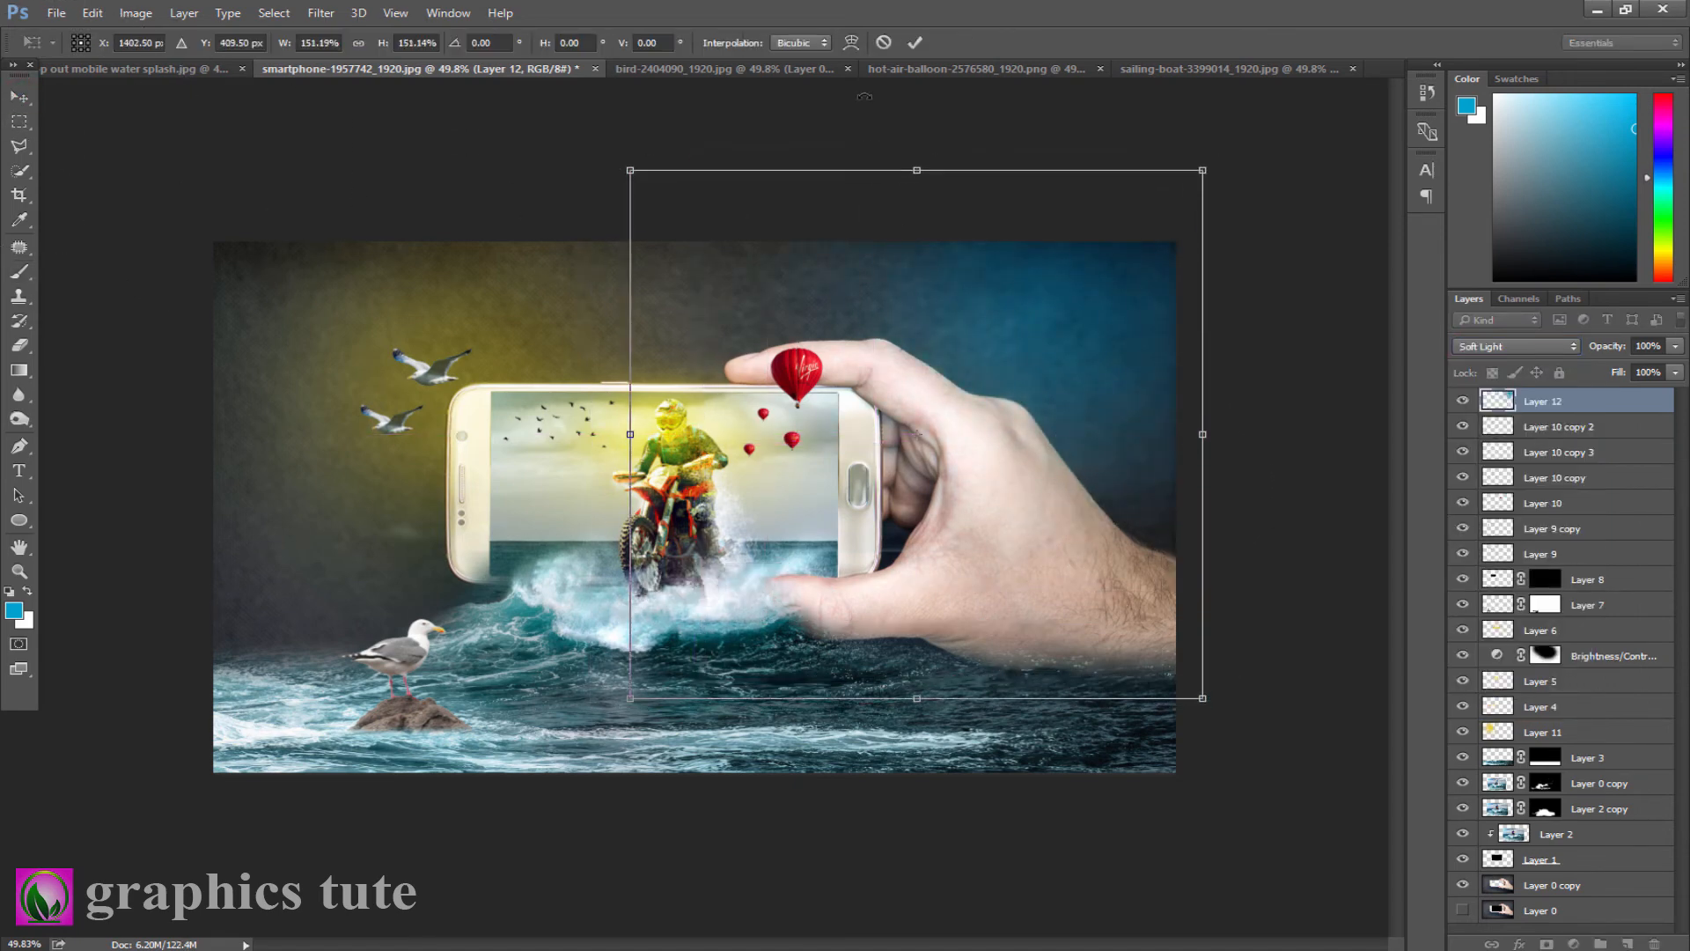
left_click(906, 42)
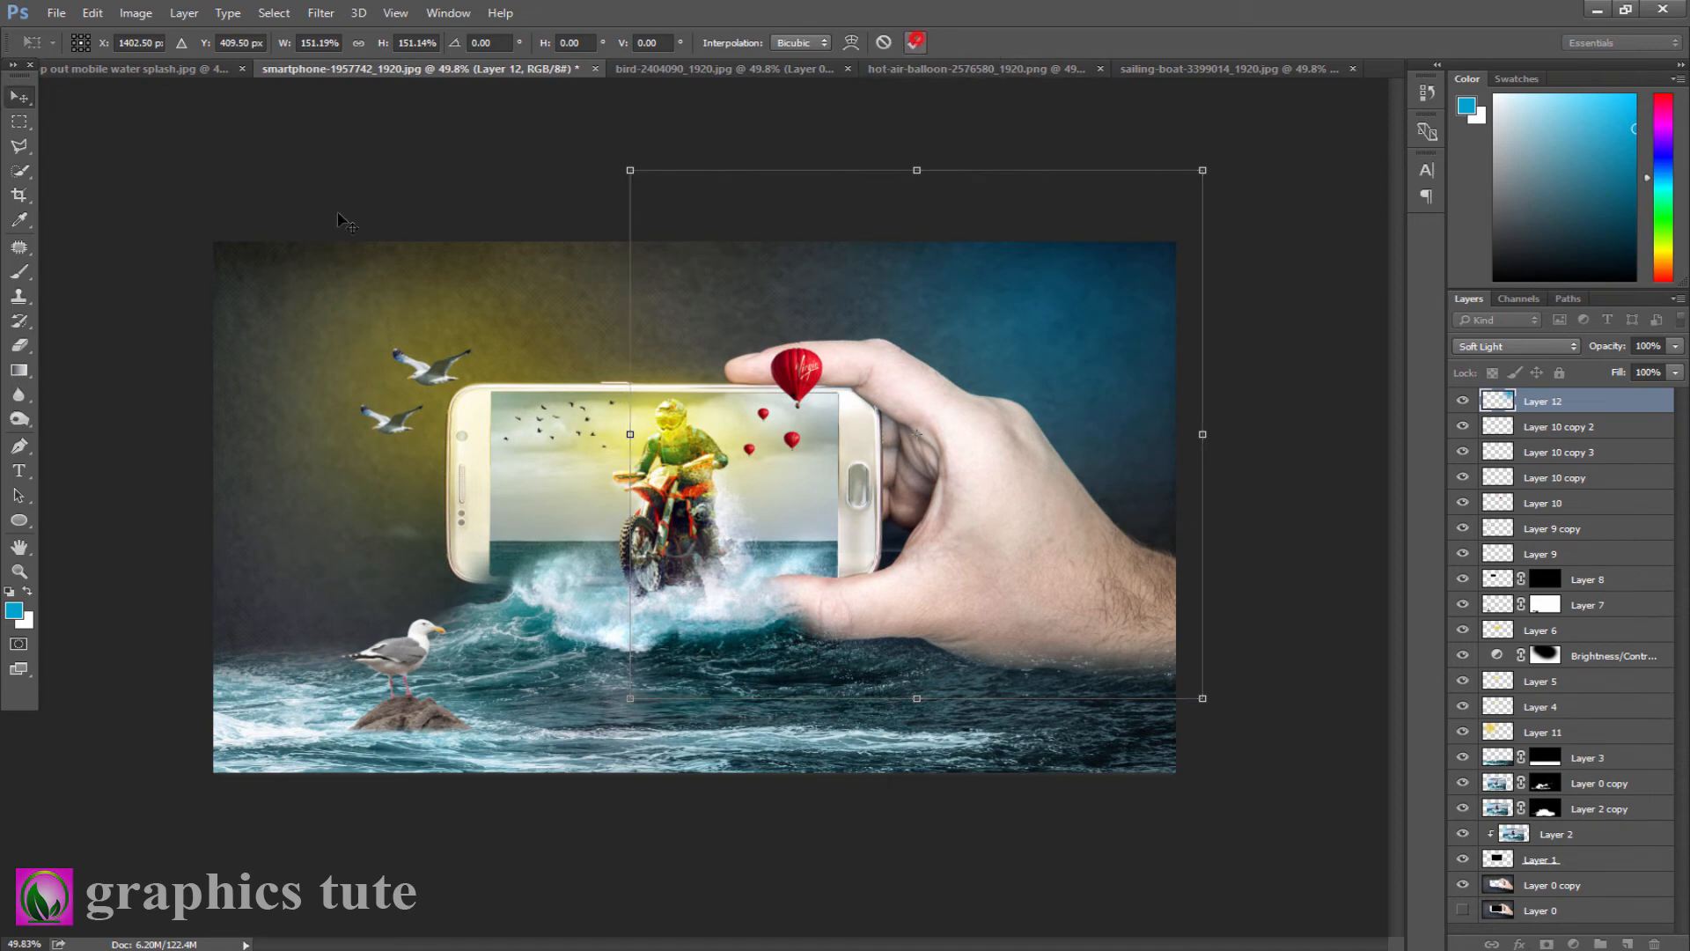
Step: Paint a second blue glow spot with the 700 px brush on the same layer, behind the standing gull beside the phone
left_click(19, 272)
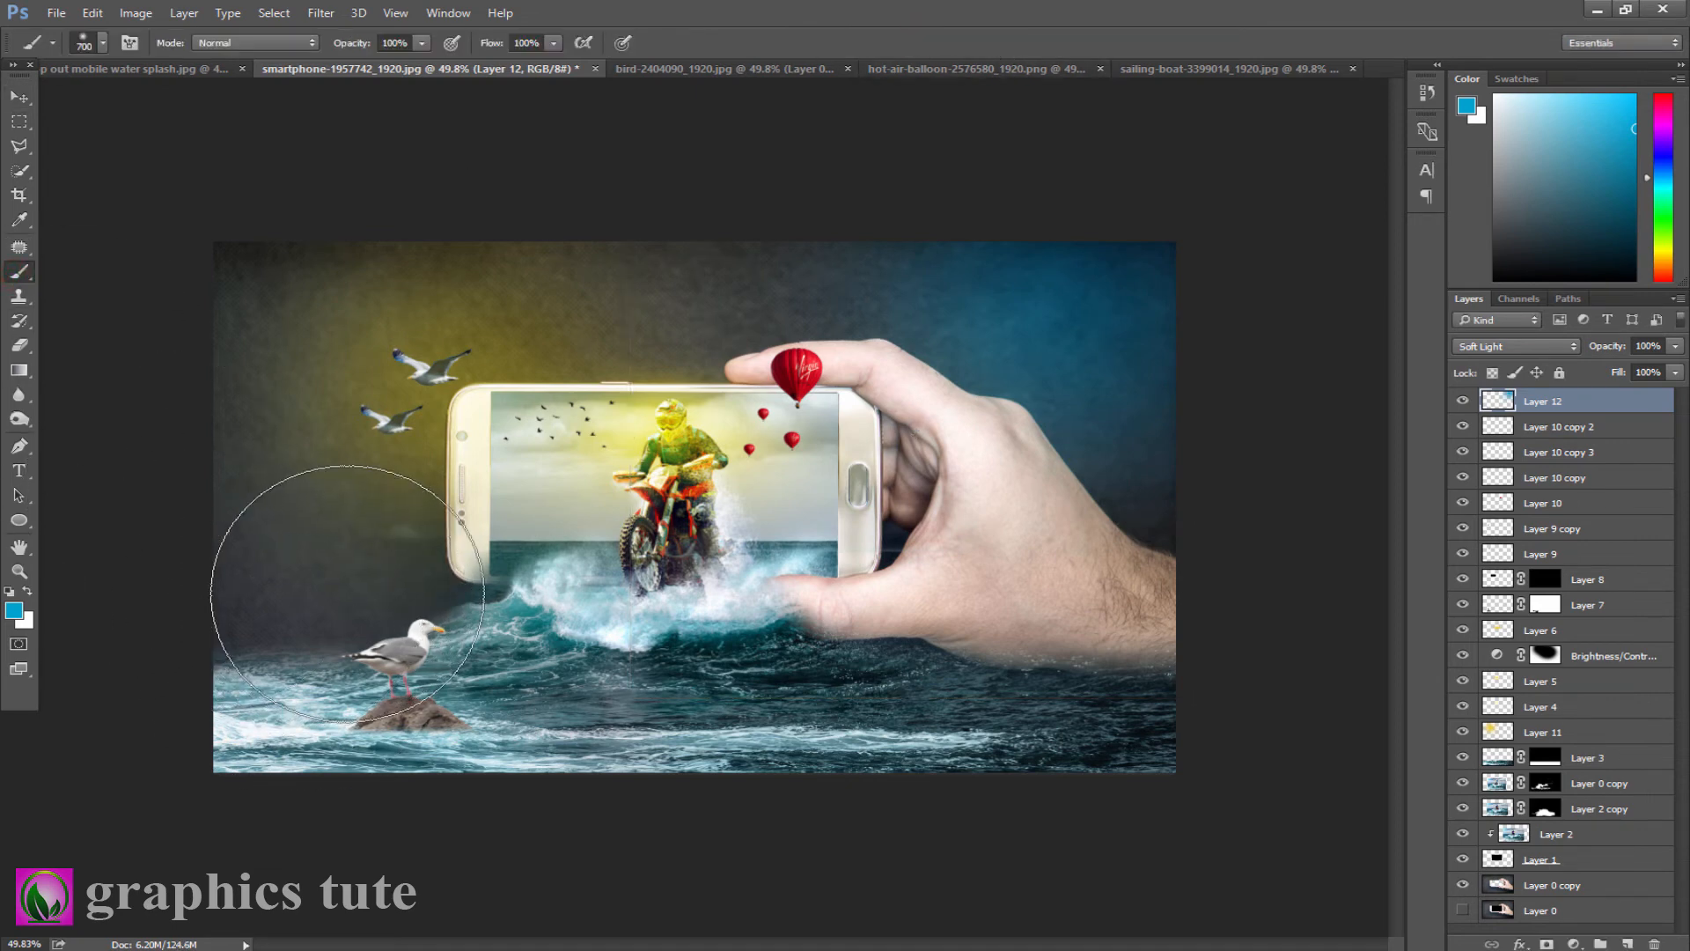
left_click(350, 588)
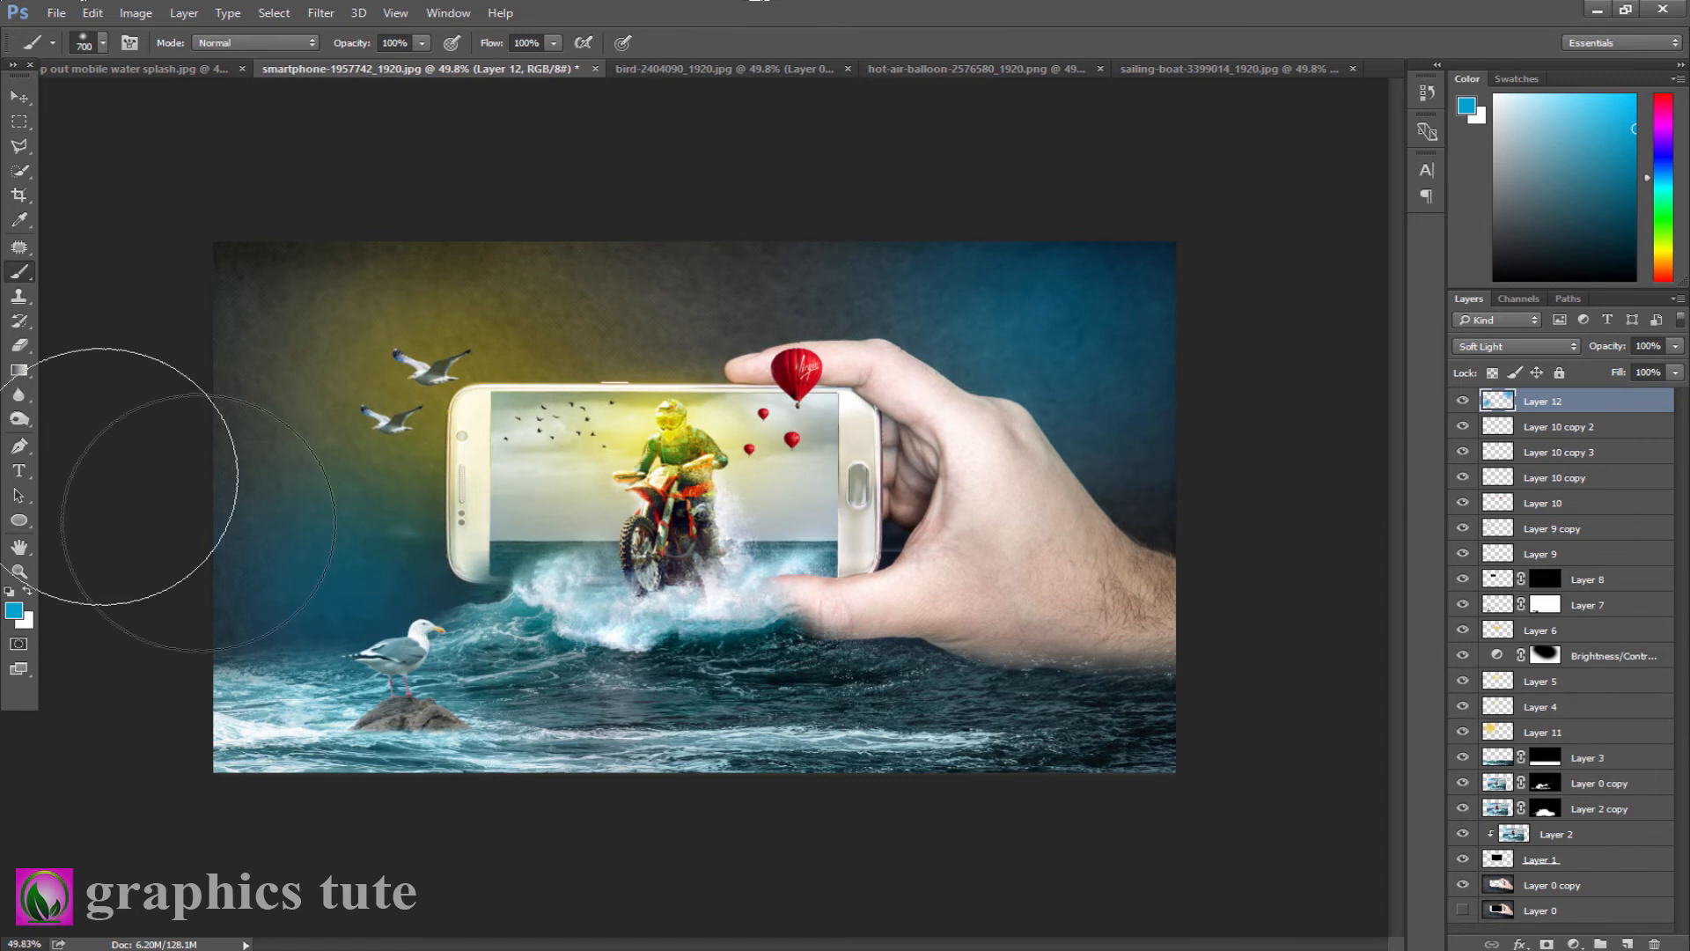
left_click(16, 97)
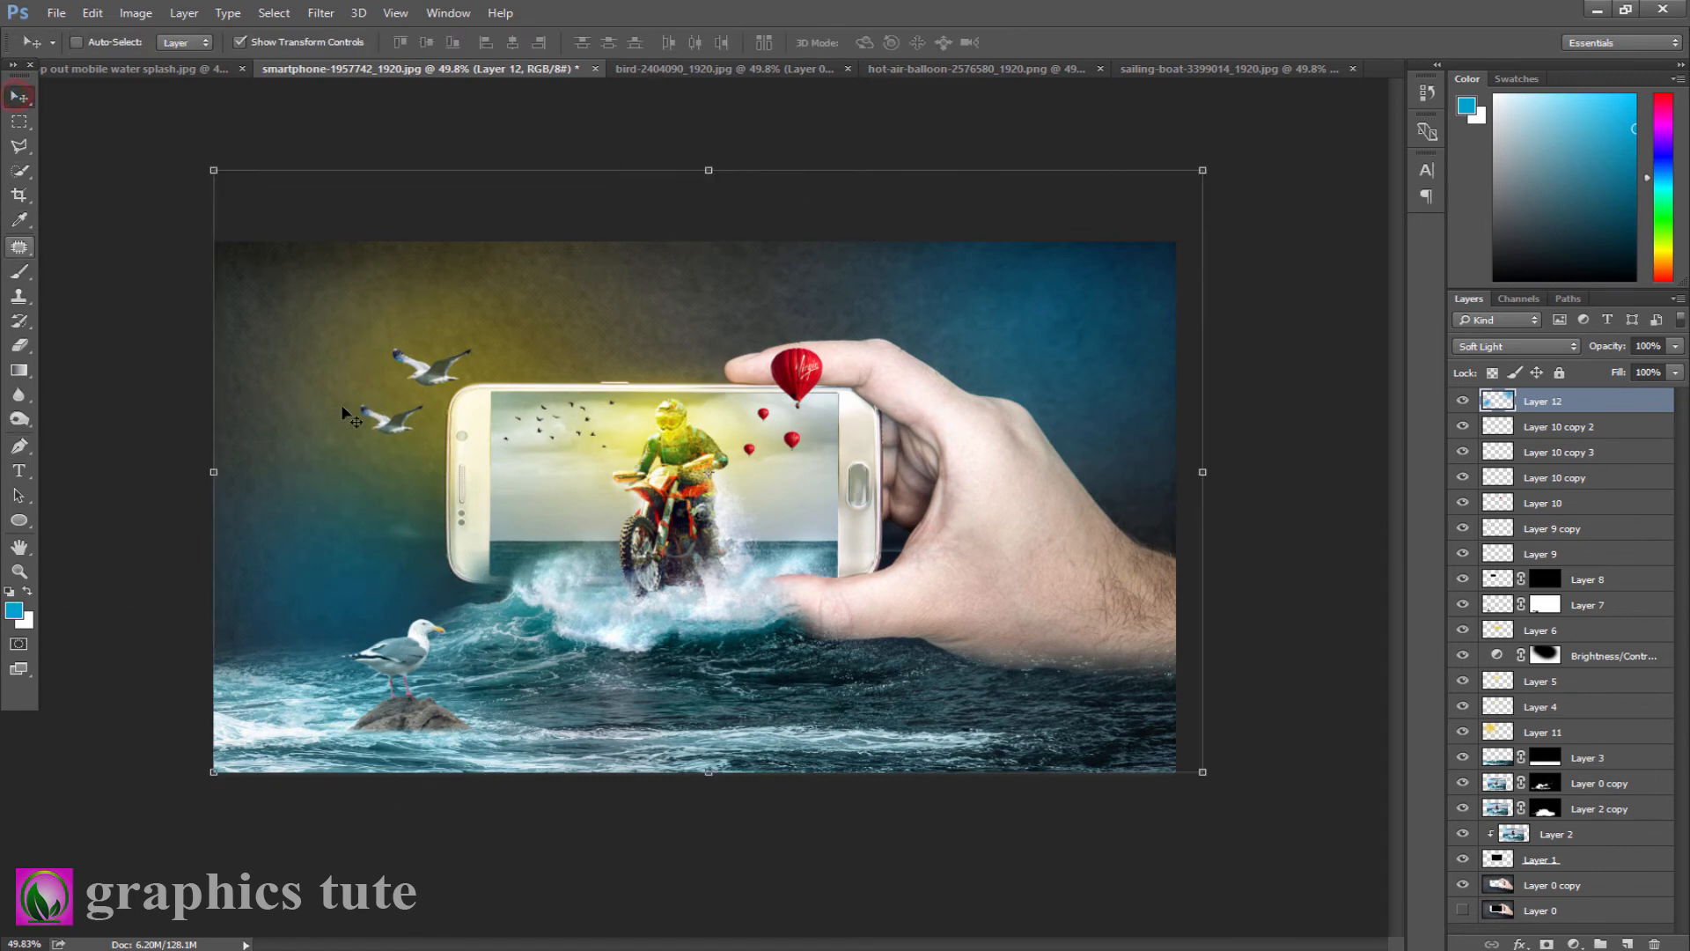
left_click(17, 572)
mouse_move(754, 574)
left_mouse_down()
mouse_move(693, 577)
mouse_move(746, 580)
left_mouse_up()
left_click(16, 96)
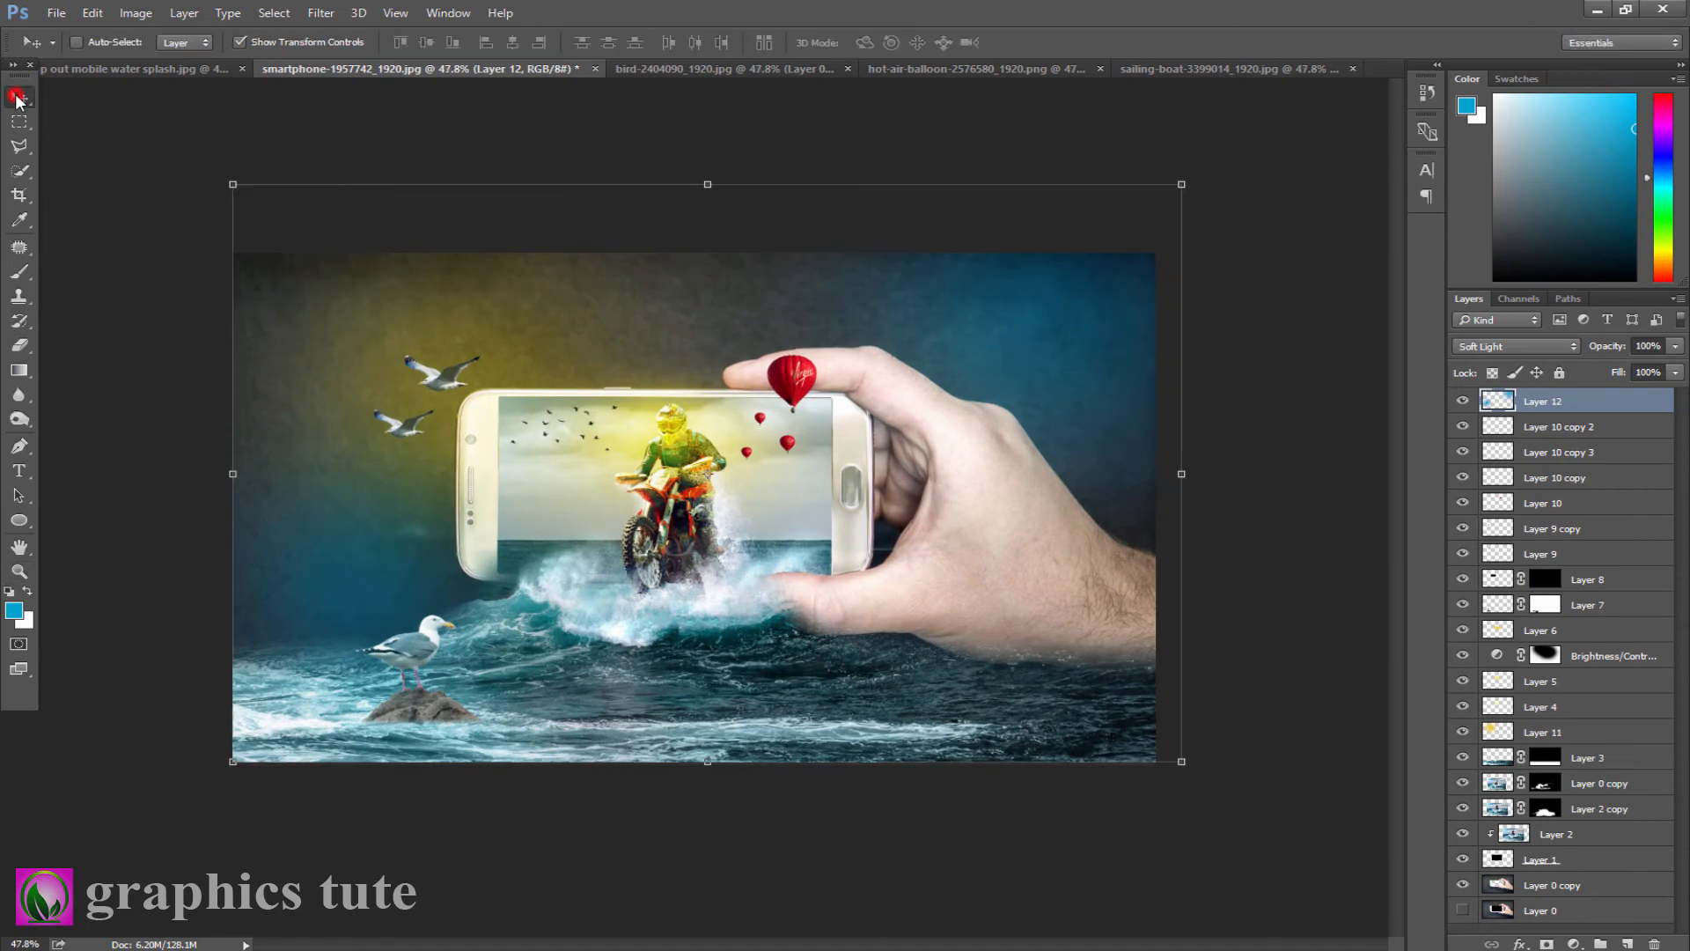
Step: In sailing-boat-3399014_1920.jpg, unlock the background layer and trace a Pen path around the stern and along the deck to the mast
left_click(1233, 68)
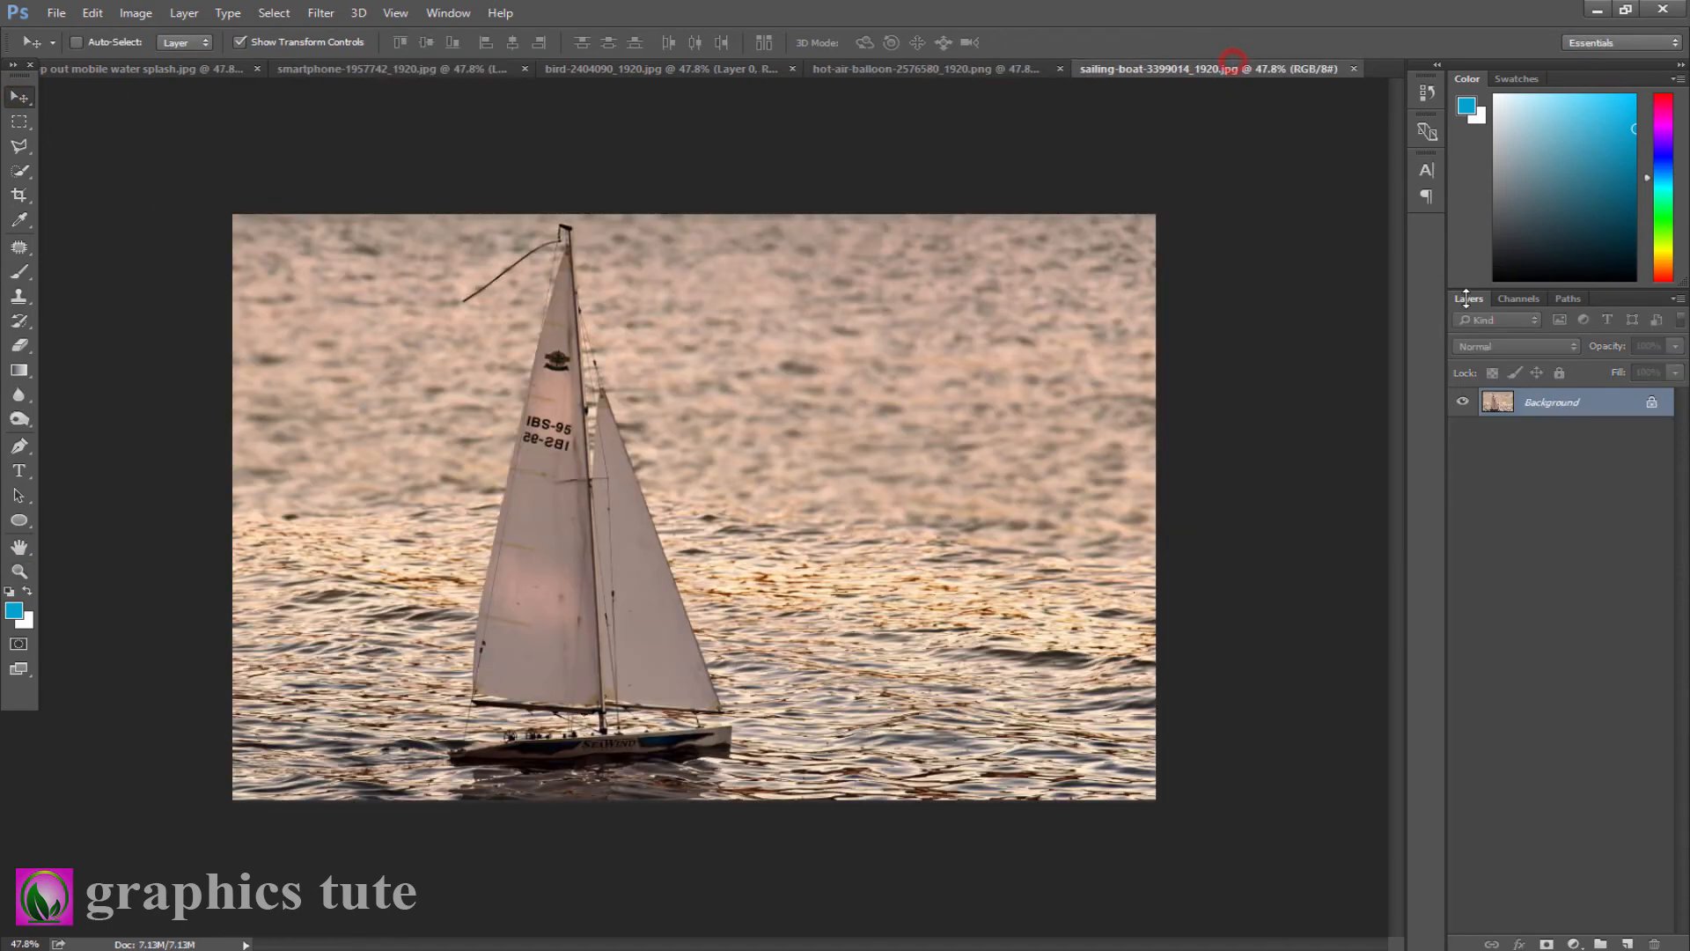
left_click(1653, 403)
key("z")
left_click_drag(588, 713, 757, 595)
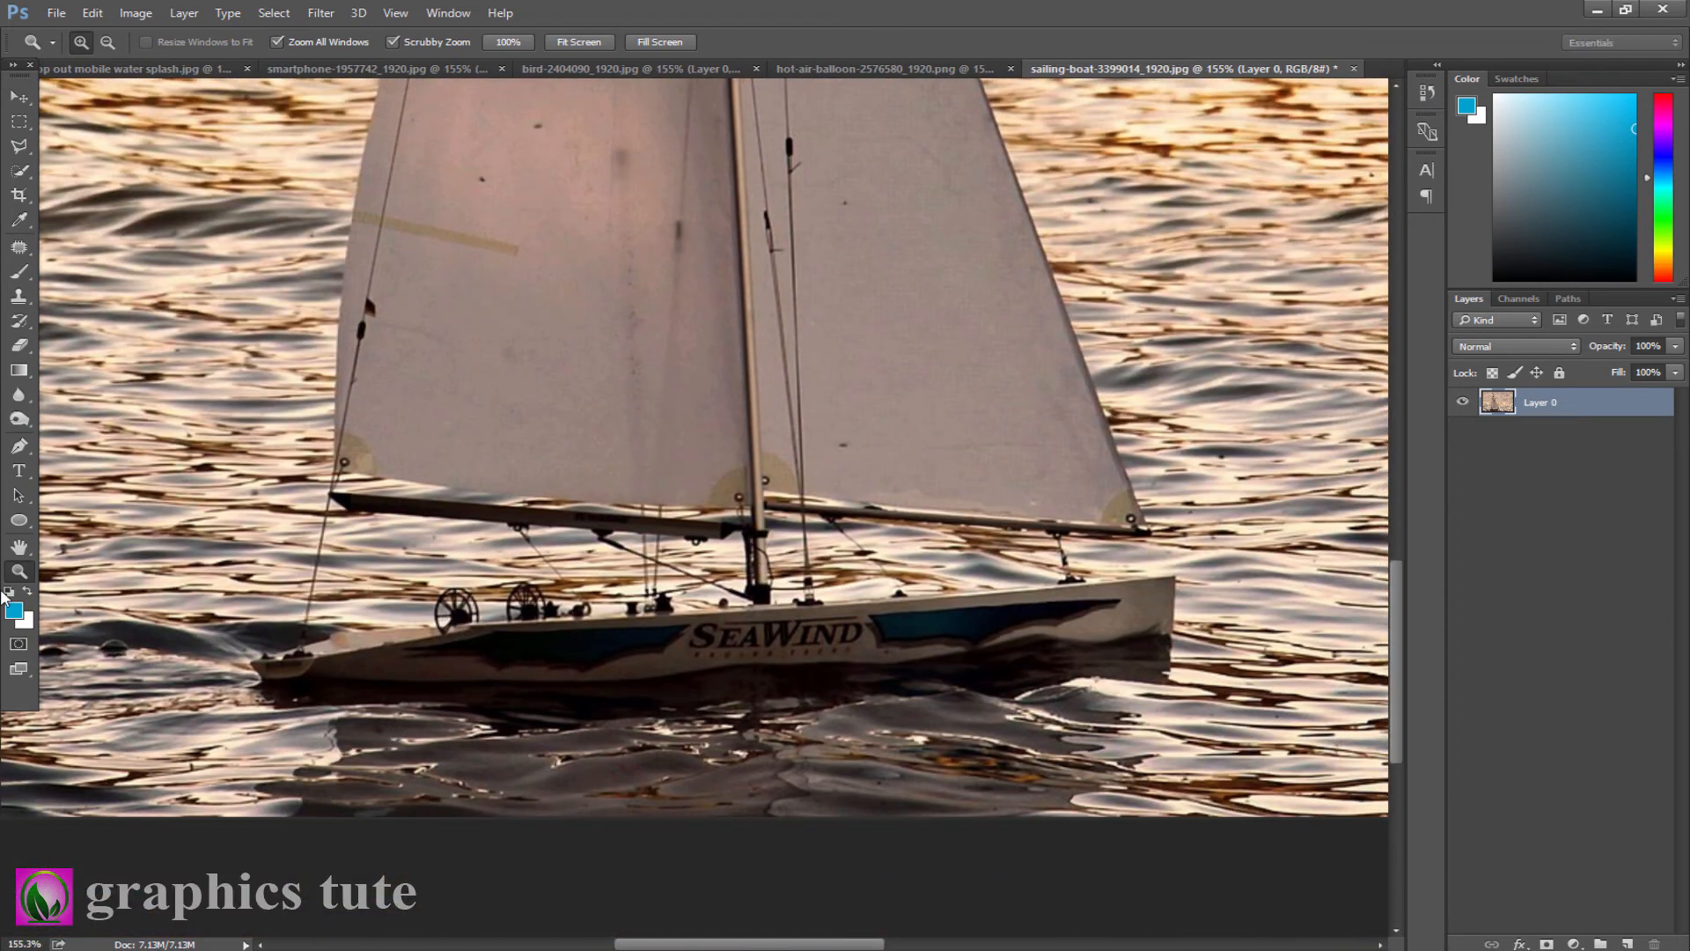
left_click(26, 449)
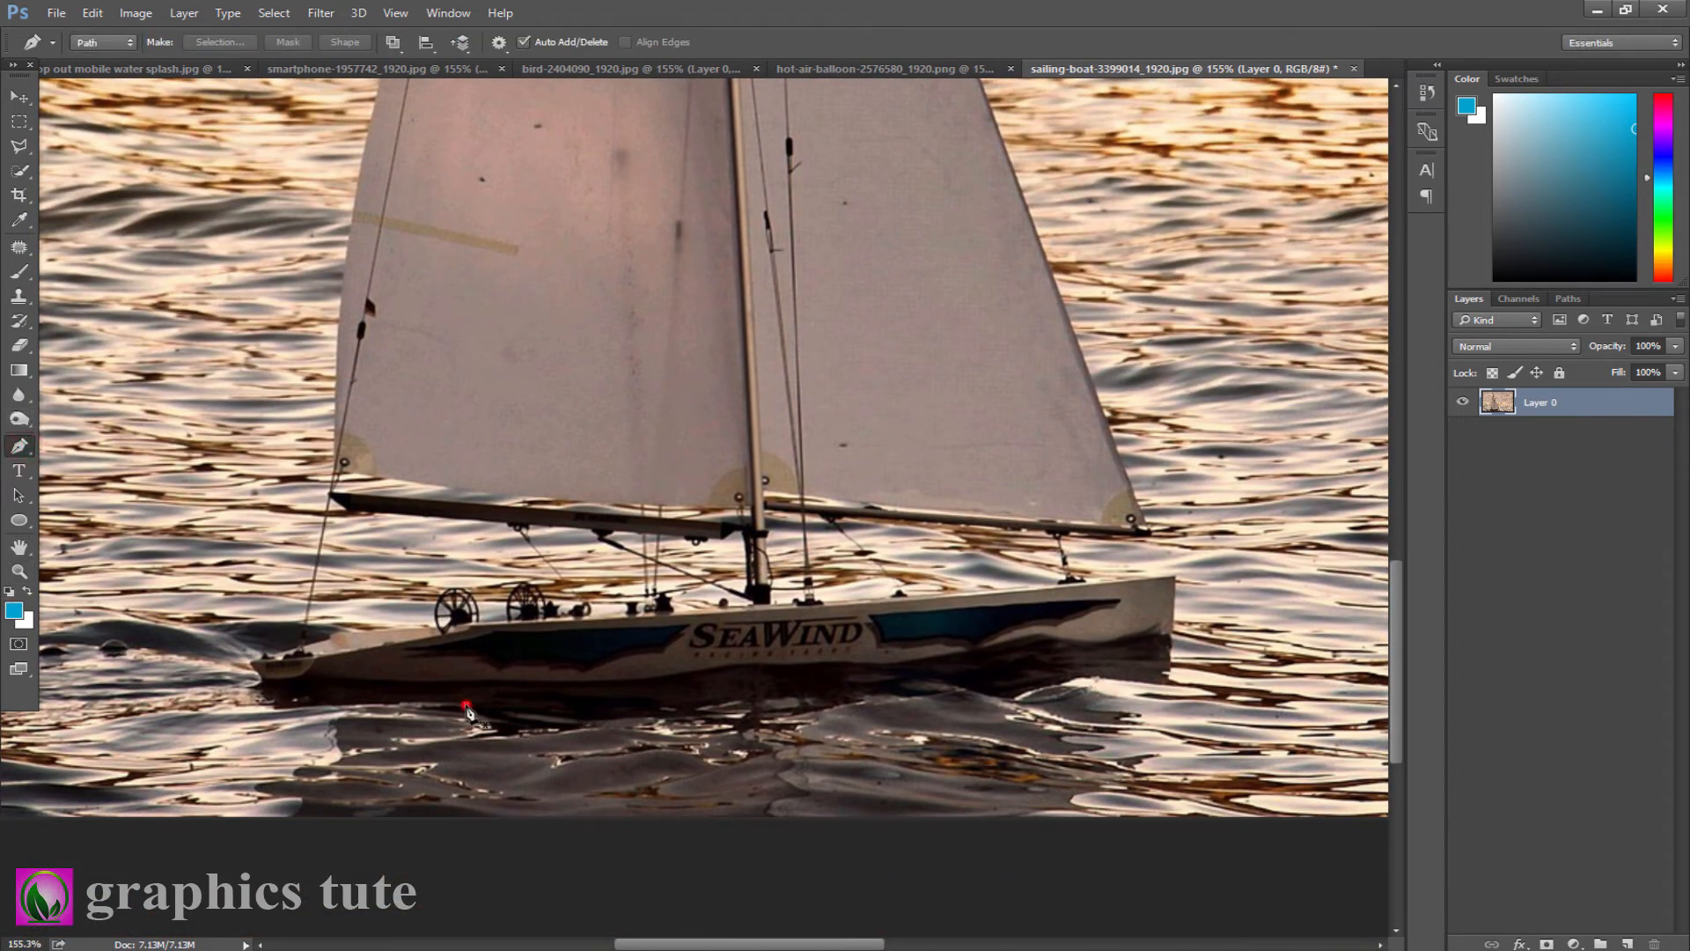
left_click(465, 705)
left_click(393, 702)
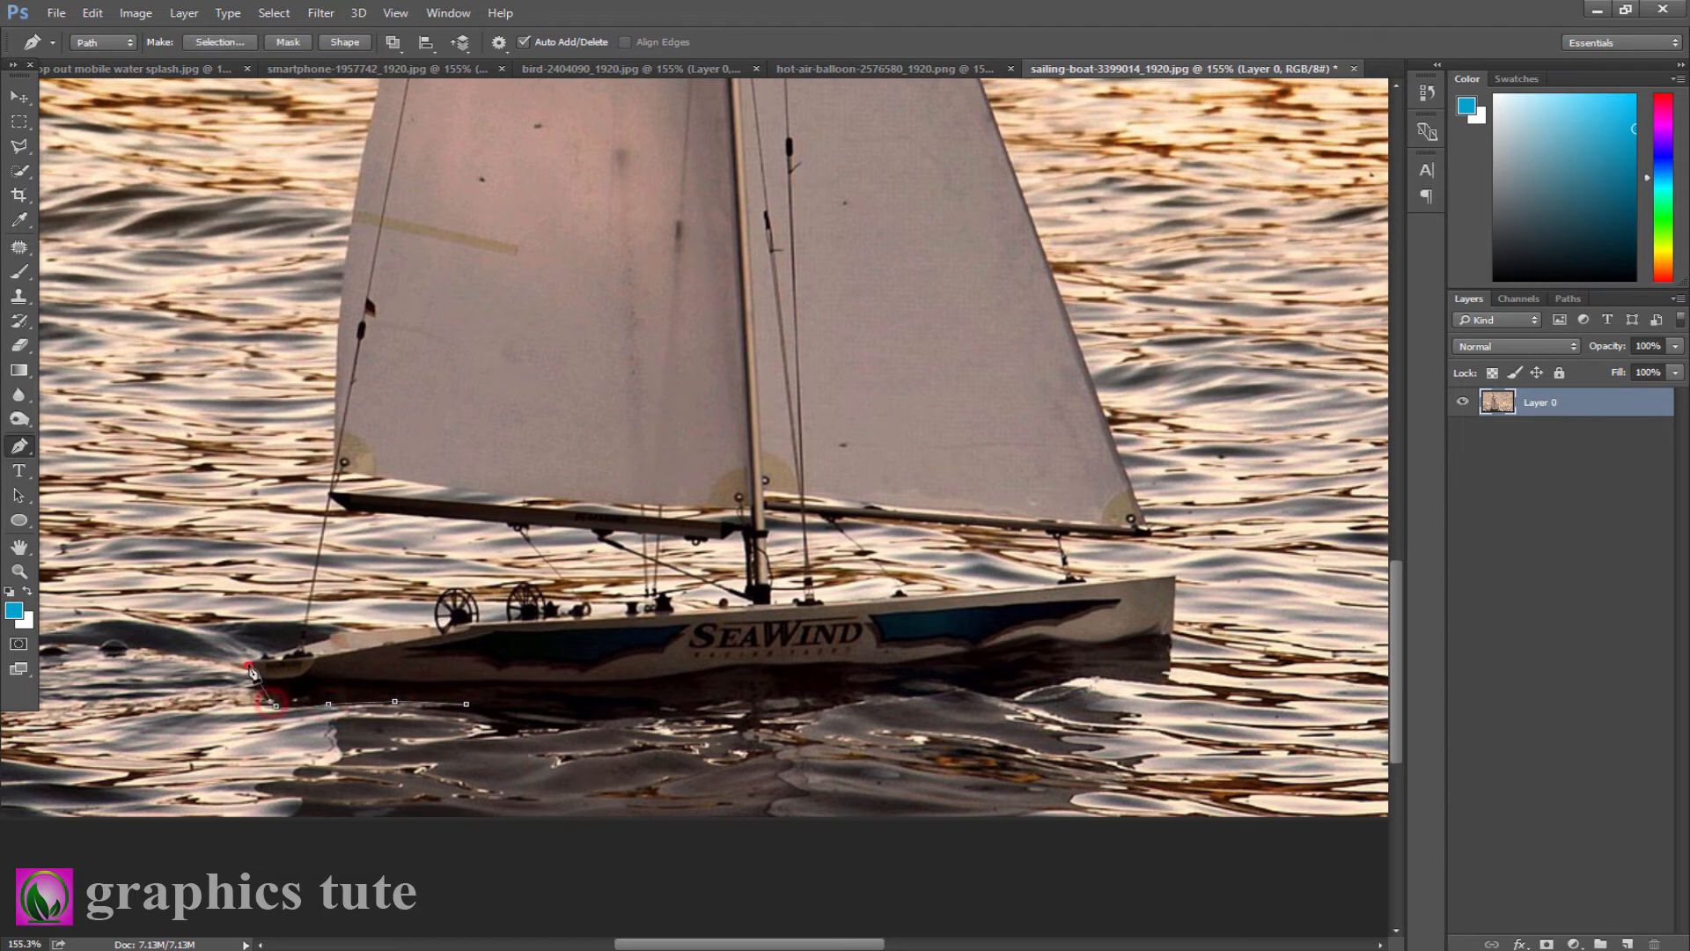
left_click(388, 629)
left_click(434, 623)
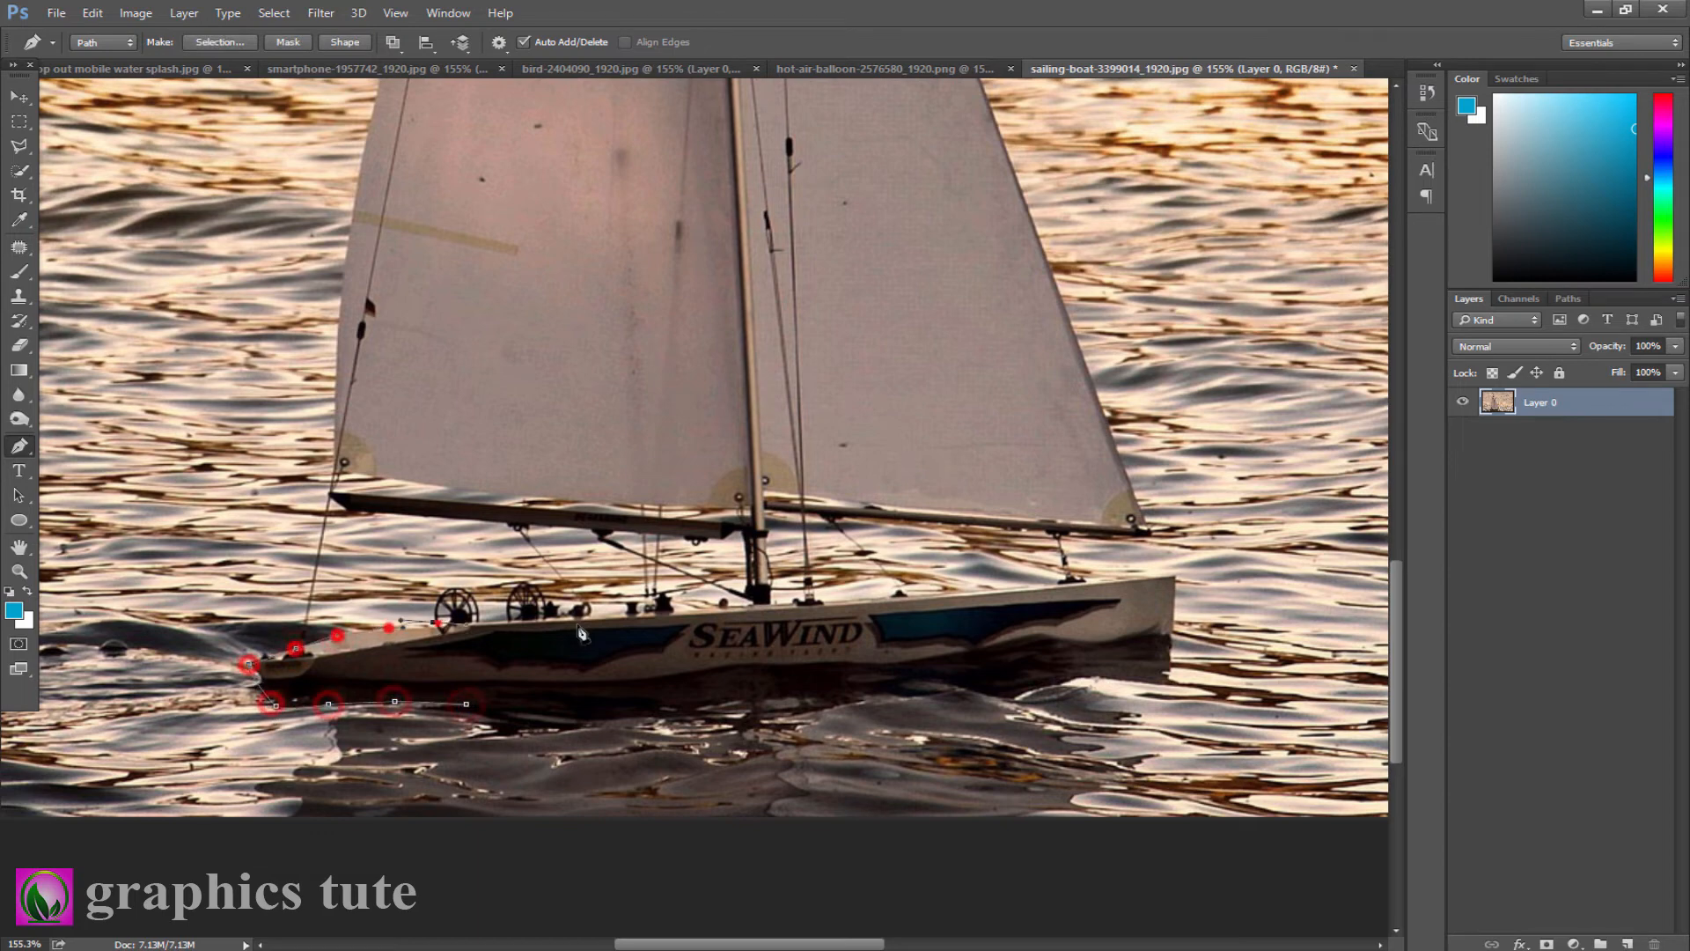
left_click(744, 606)
Step: Continue the path up the mast foot, along the underside of the main boom and up the mainsail's outer edge to the masthead
left_click(740, 534)
left_click(719, 537)
left_click(355, 514)
left_click(324, 494)
left_click_drag(395, 463, 441, 719)
left_click_drag(528, 426, 532, 918)
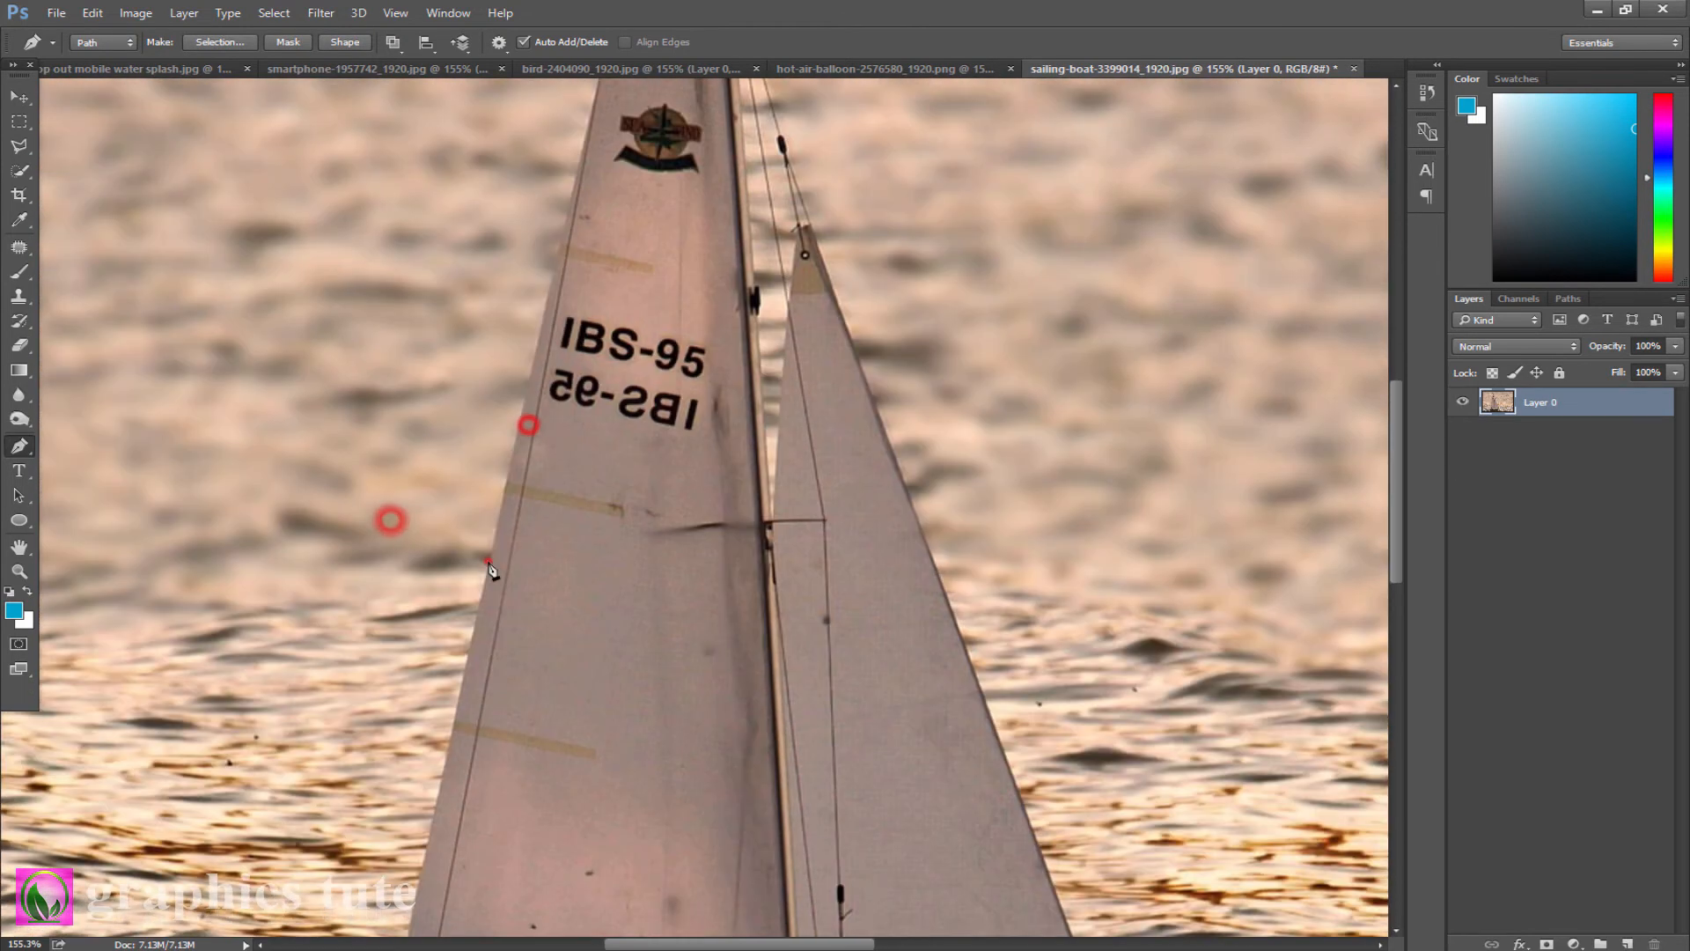
left_click(487, 561)
left_click_drag(634, 478, 623, 888)
left_click(613, 396)
left_click(680, 169)
left_click(678, 121)
left_click(661, 113)
left_click(657, 103)
Step: Continue the path down the mast, up to the tip of the smaller front sail and onto its outer edge
left_click(733, 553)
left_click_drag(850, 618, 771, 83)
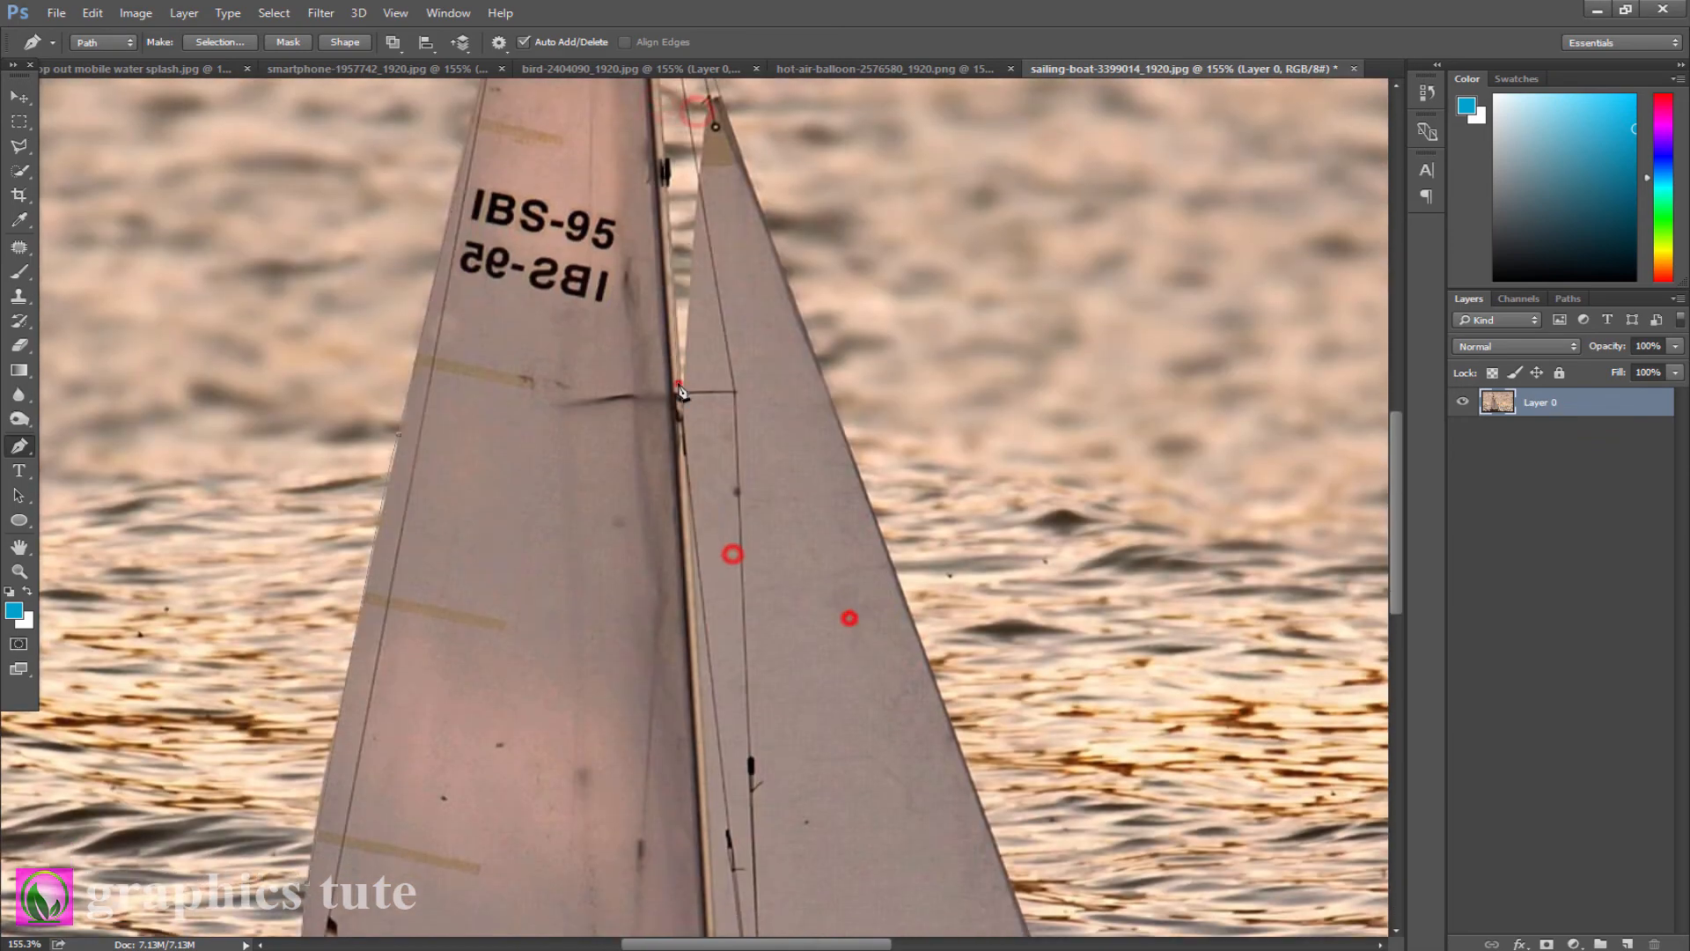
left_click(678, 381)
left_click(702, 139)
left_click_drag(861, 164, 862, 275)
left_click(709, 208)
left_click(719, 205)
left_click(851, 556)
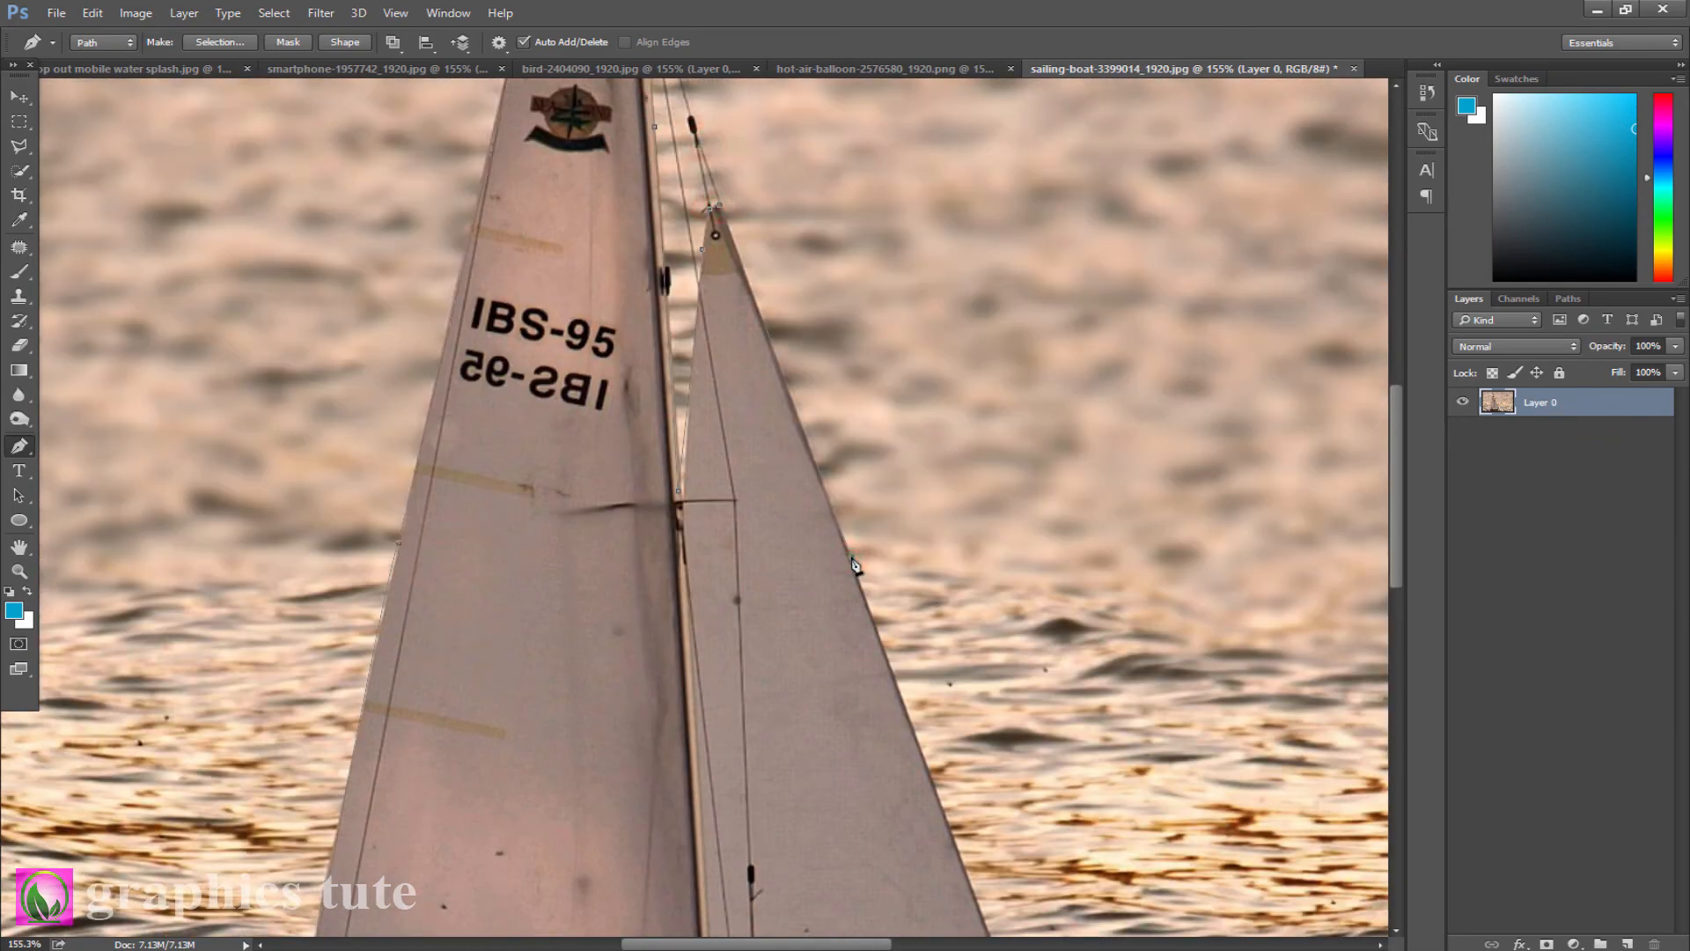
Step: Continue the path down the front sail's outer edge, back along its foot to the mast and down to the deck
left_click_drag(1012, 725, 924, 280)
left_click(904, 505)
left_click(990, 727)
left_click_drag(1056, 742, 1053, 399)
left_click(1019, 471)
left_click(637, 448)
left_click(640, 542)
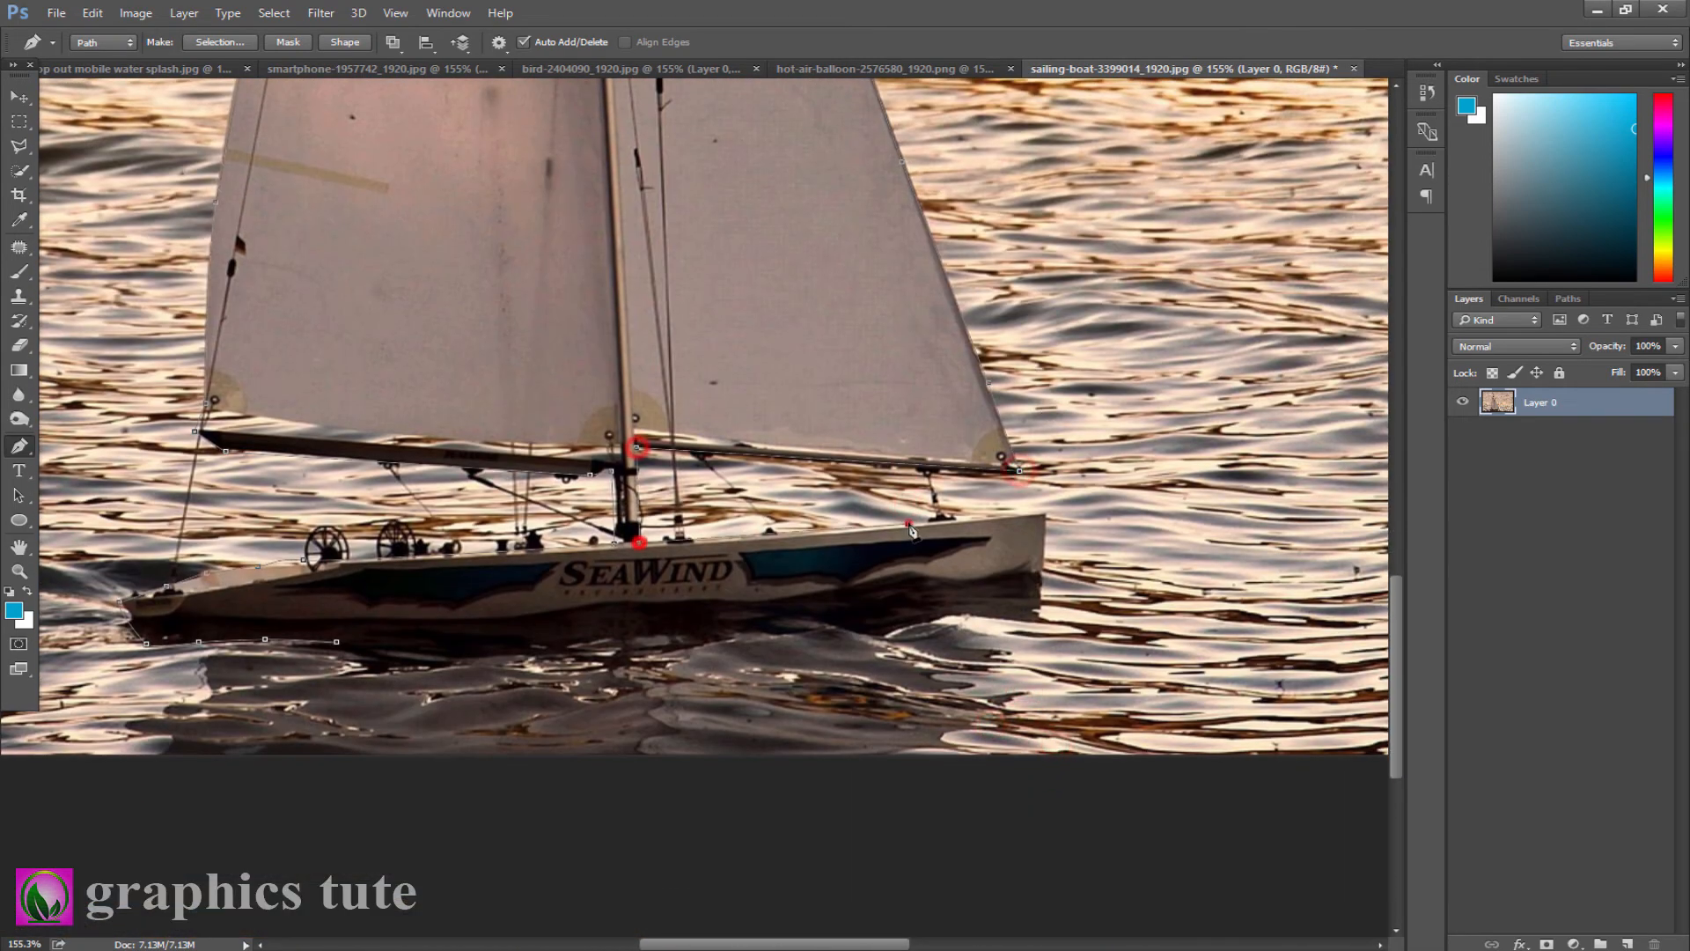
Step: Continue the path along the foredeck, around the bow and back along the hull's waterline to its starting point
left_click(907, 524)
left_click(763, 614)
left_click(698, 627)
left_click(587, 644)
left_click(474, 651)
left_click(410, 655)
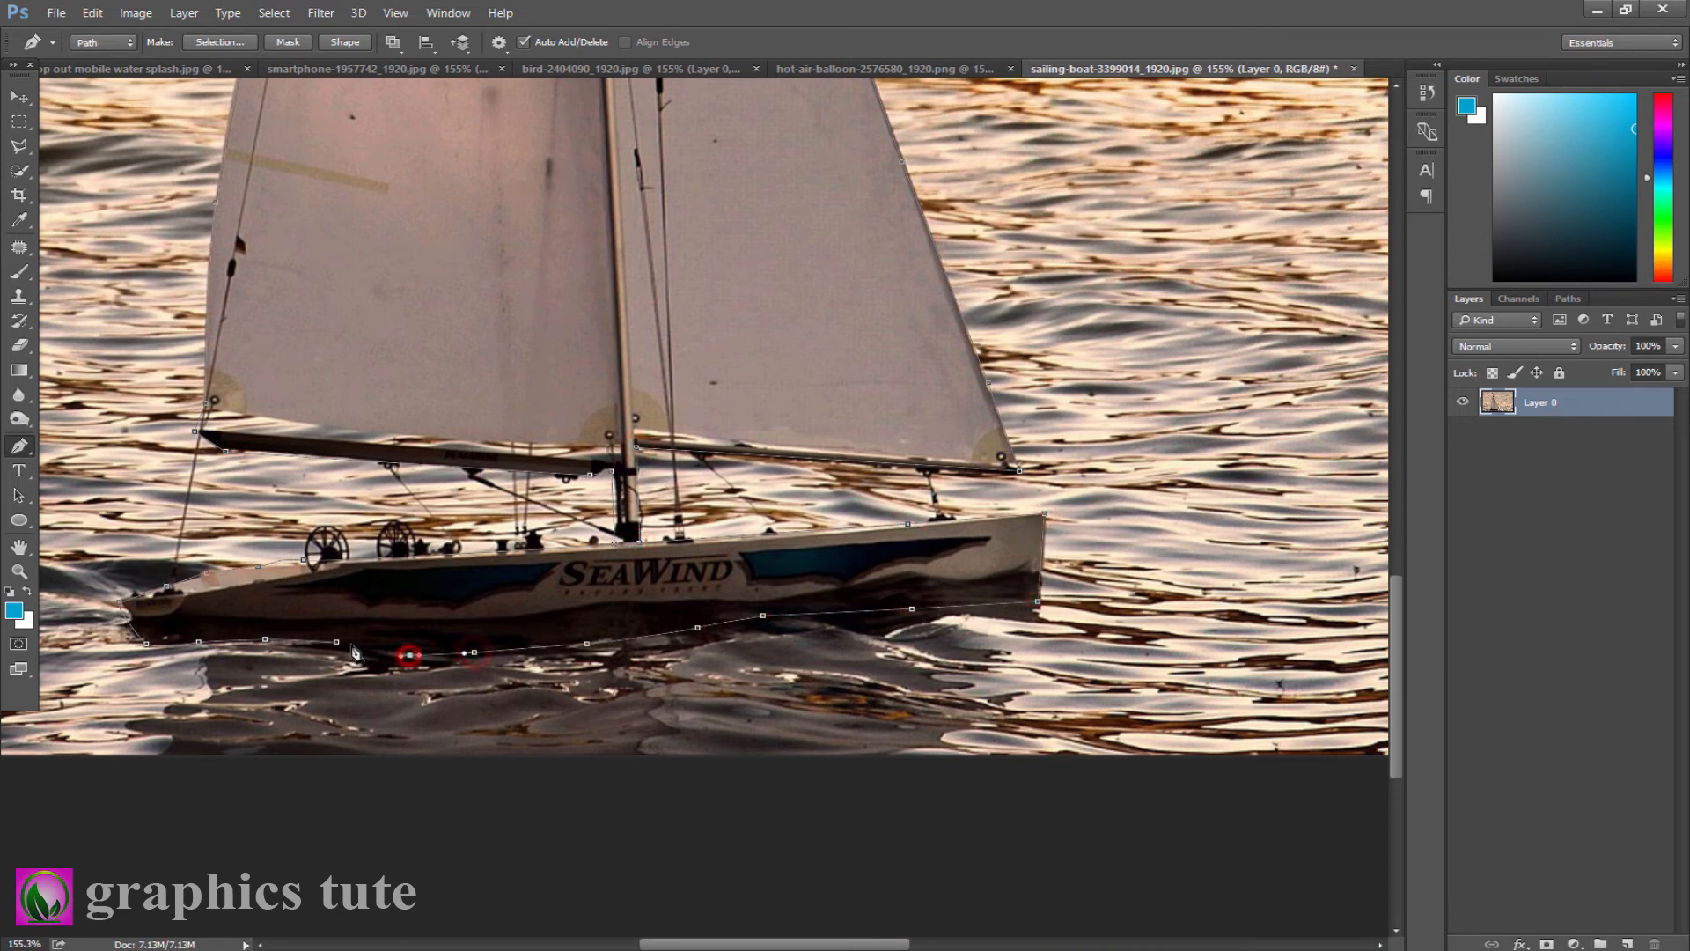
Step: Convert the boat path into a new anti-aliased selection with a 1 px feather and add it as a layer mask
right_click(561, 357)
left_click(607, 437)
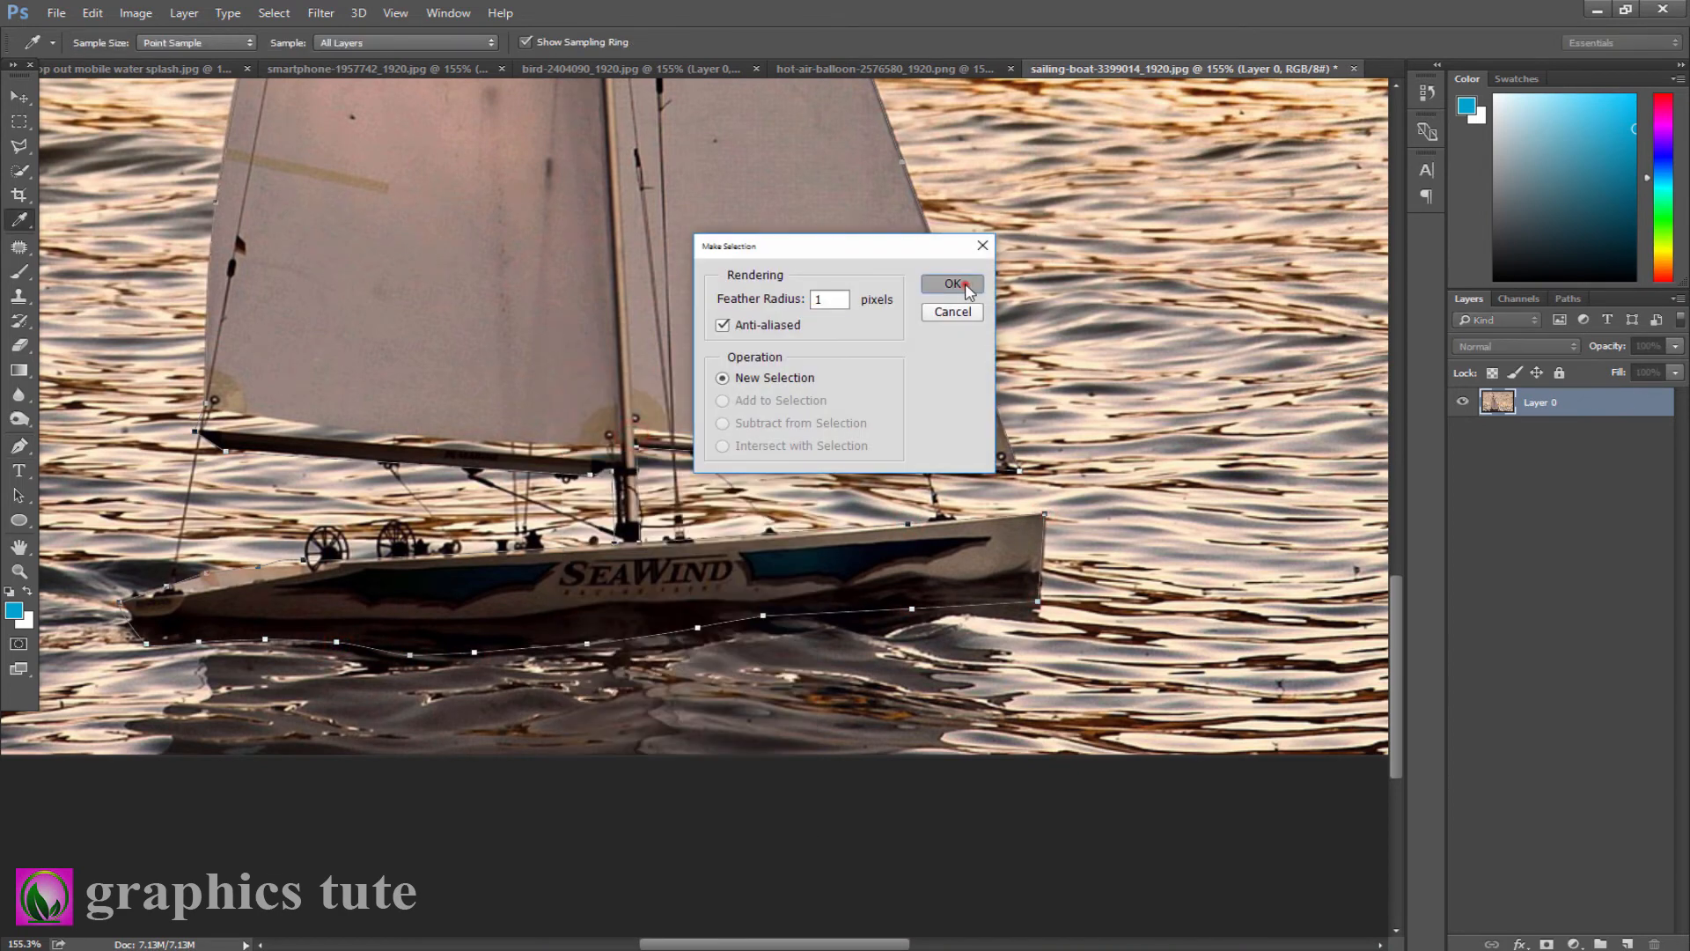
left_click(952, 284)
left_click(1546, 943)
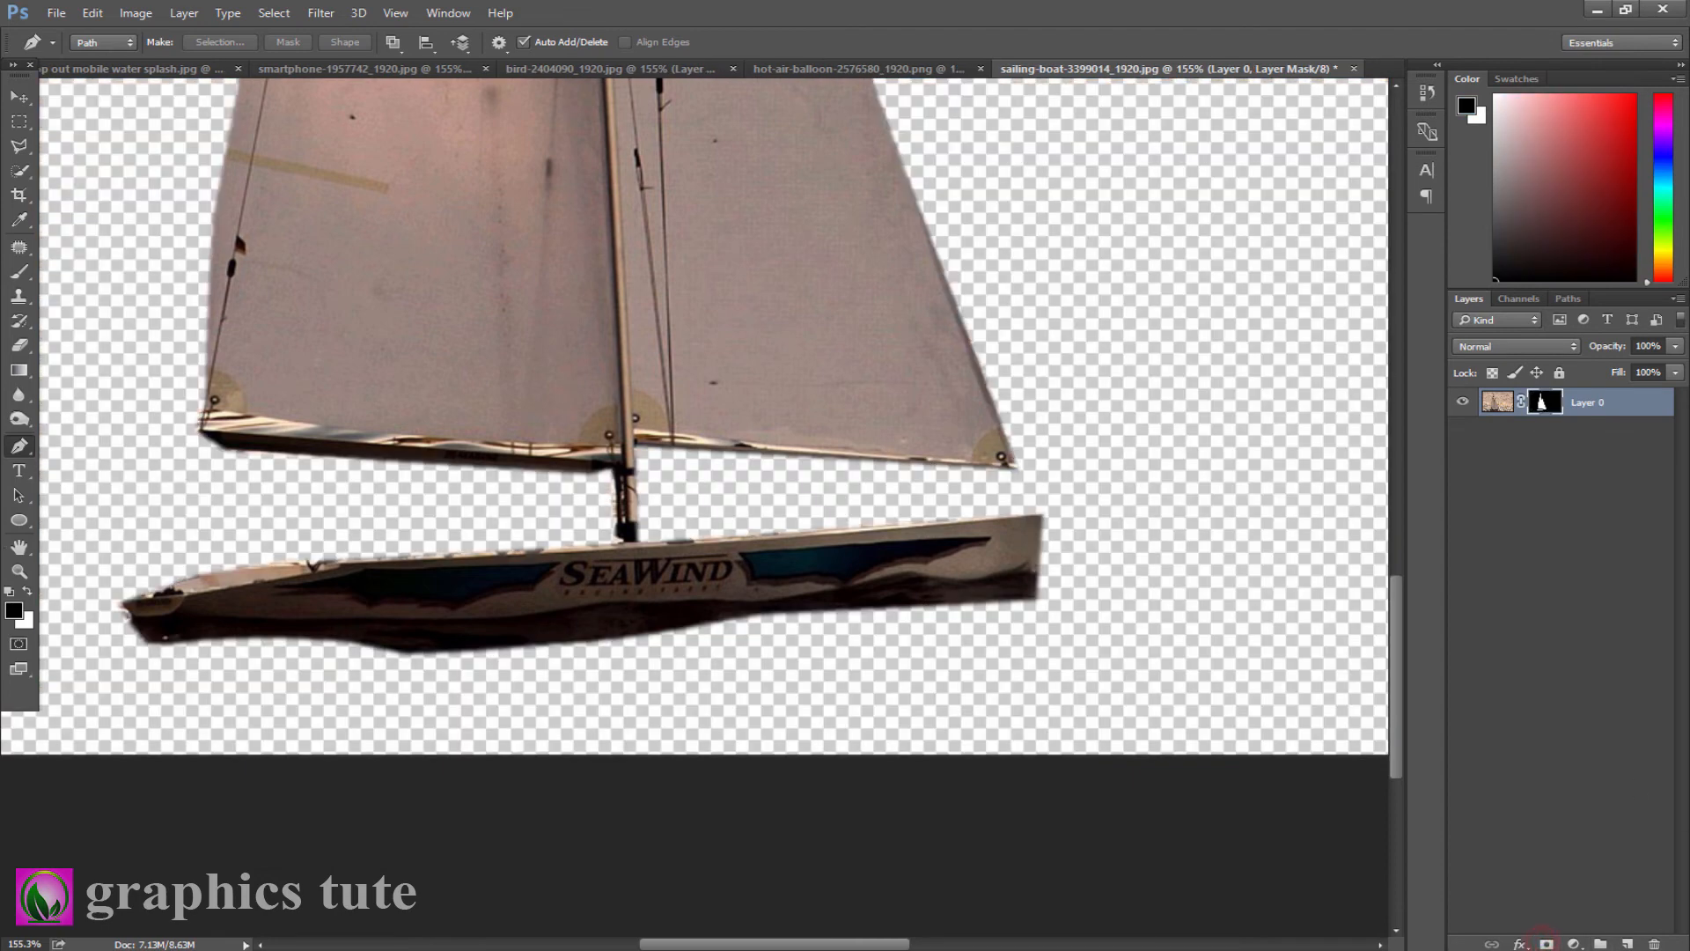
Step: Bring the masked sailboat into the smartphone composition, shrink it to about a quarter and place it on the sea below the hand
left_click(19, 572)
left_click_drag(440, 345, 803, 537)
left_click(16, 96)
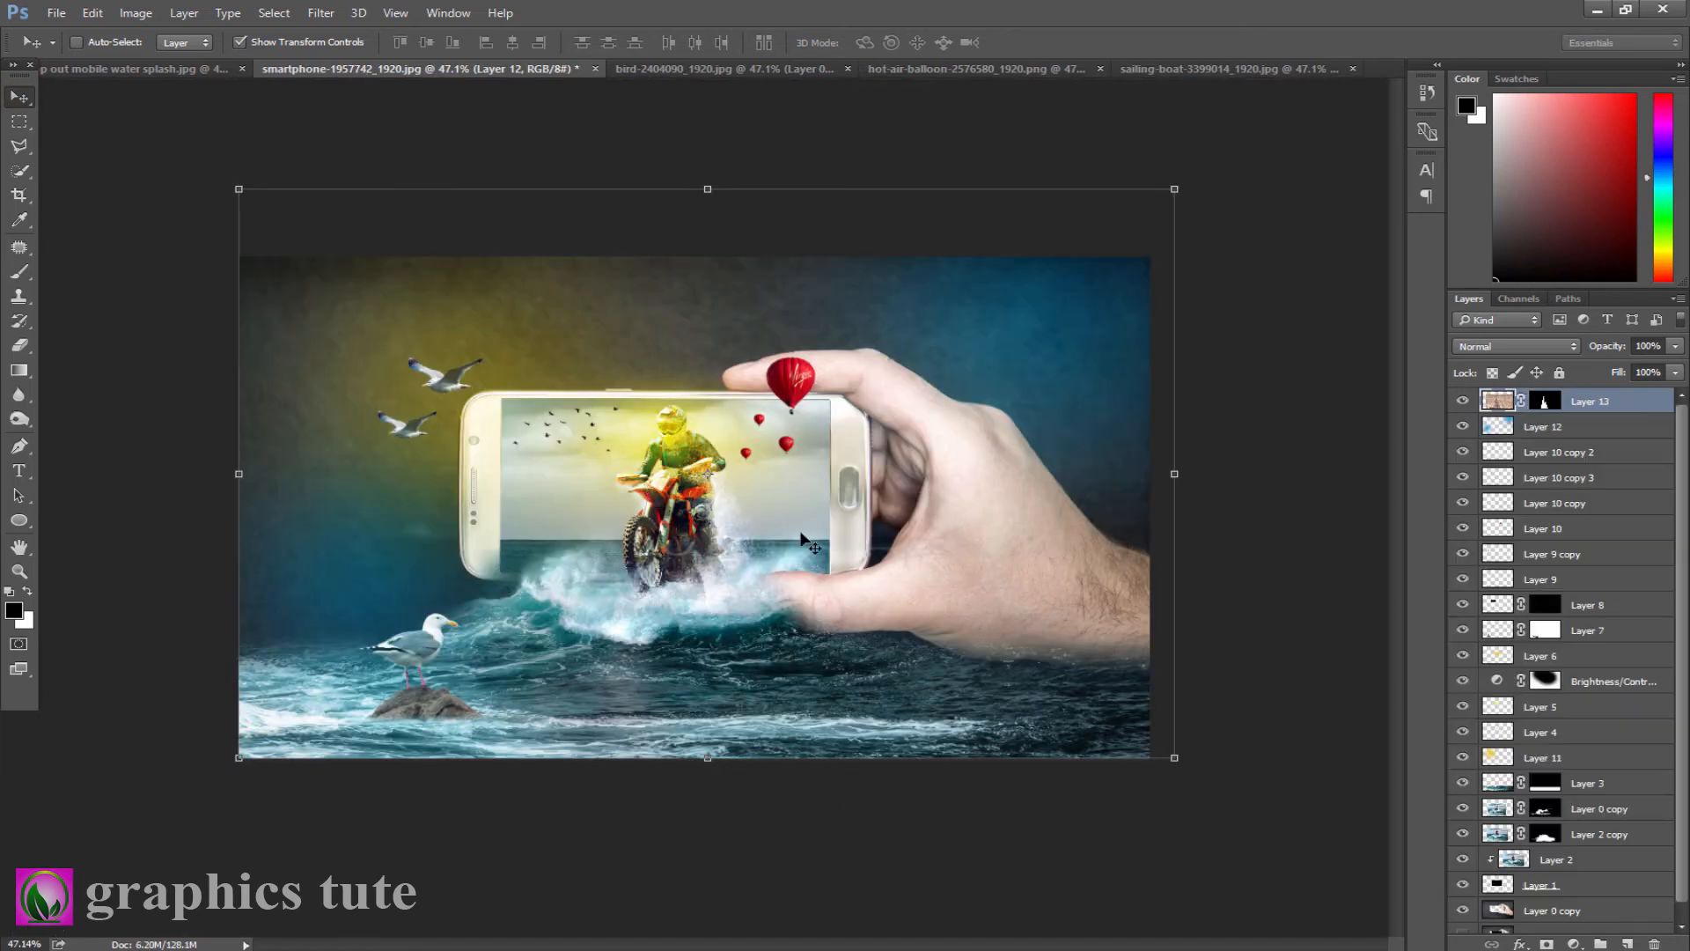
left_click_drag(1239, 347, 895, 565)
left_click_drag(784, 692, 895, 692)
left_click(915, 43)
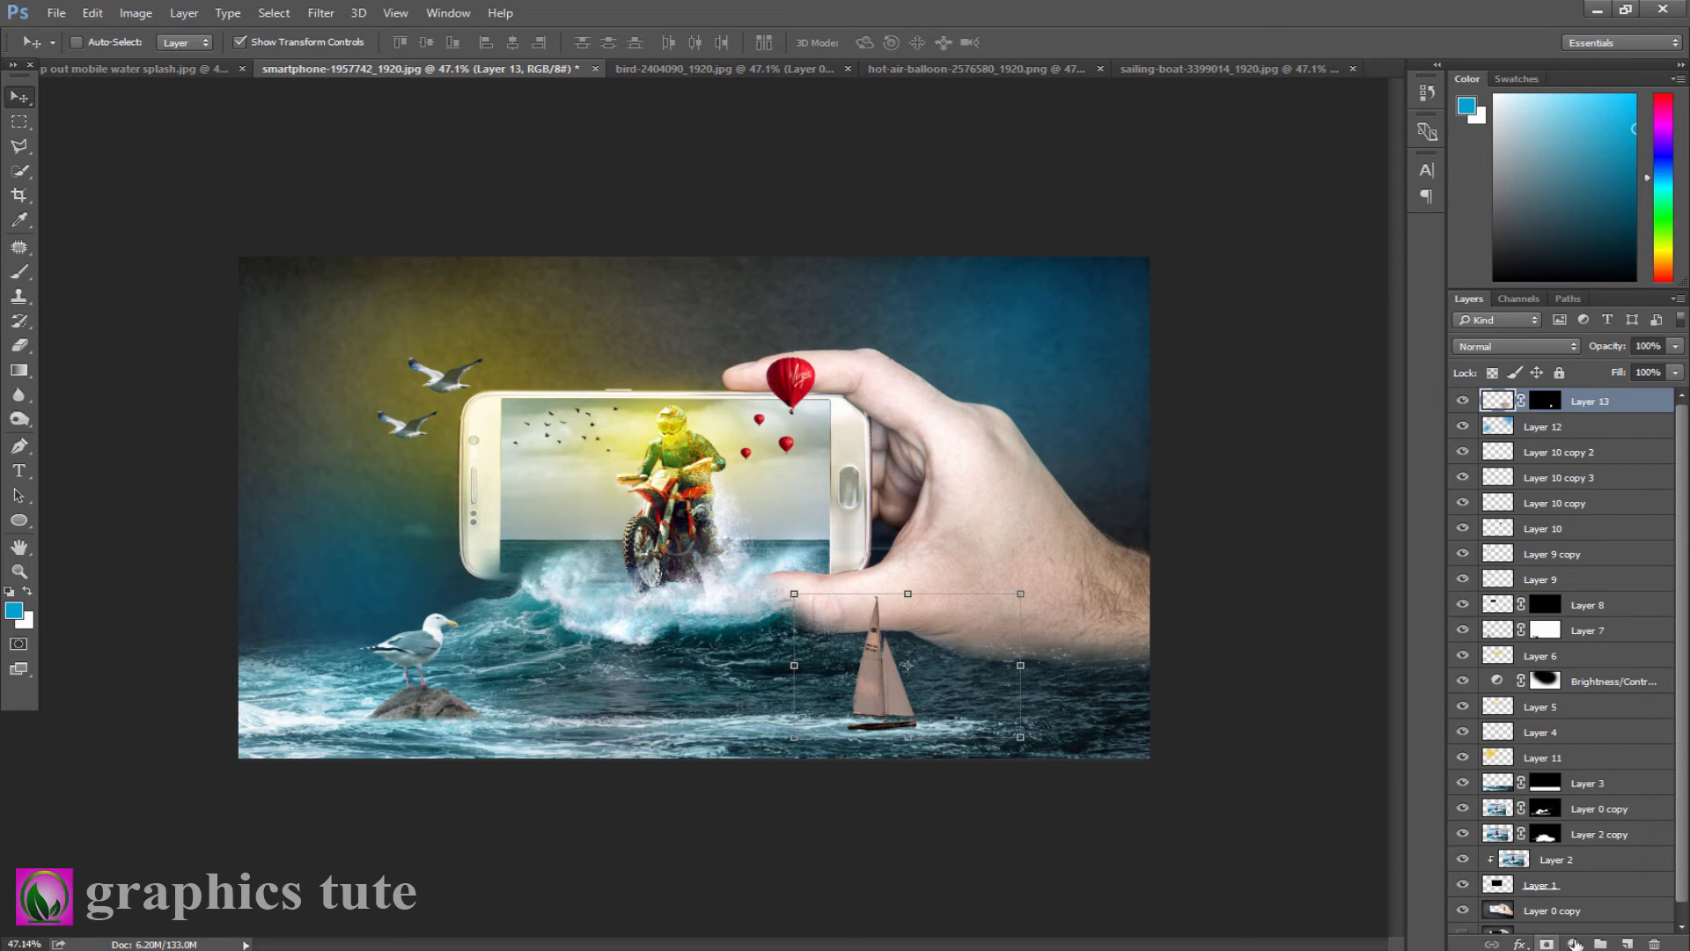
Step: Add a Brightness/Contrast adjustment layer above the sailboat layer with Brightness set to -45
left_click(1575, 943)
left_click(1584, 600)
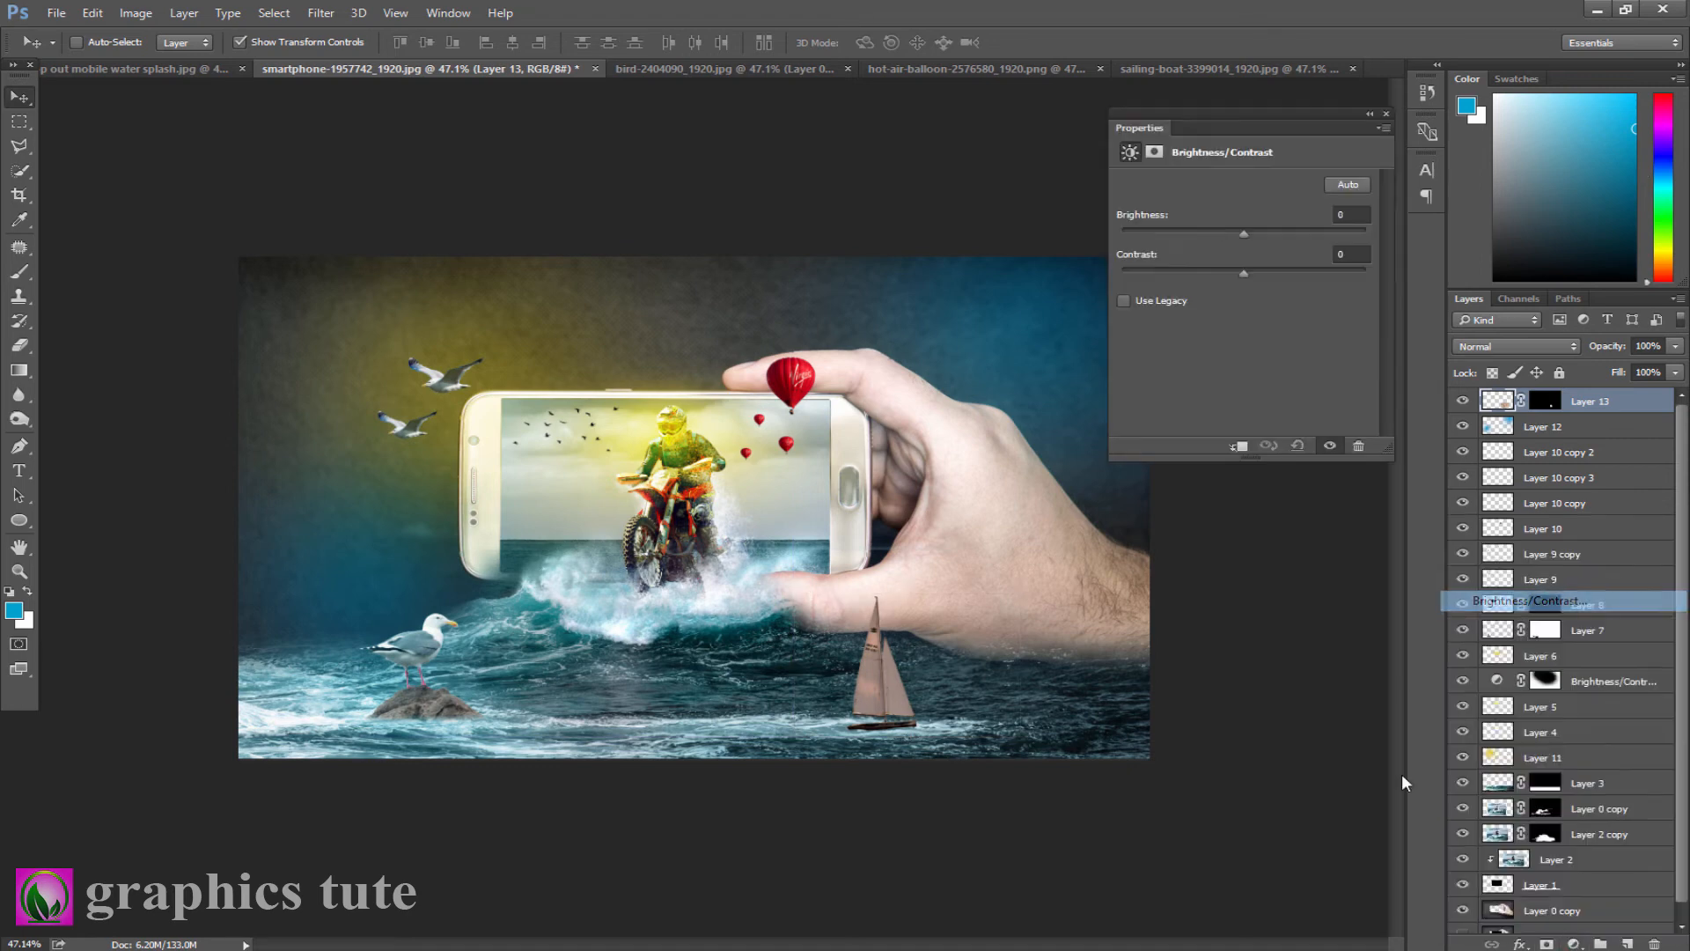
left_click_drag(1242, 233, 1207, 232)
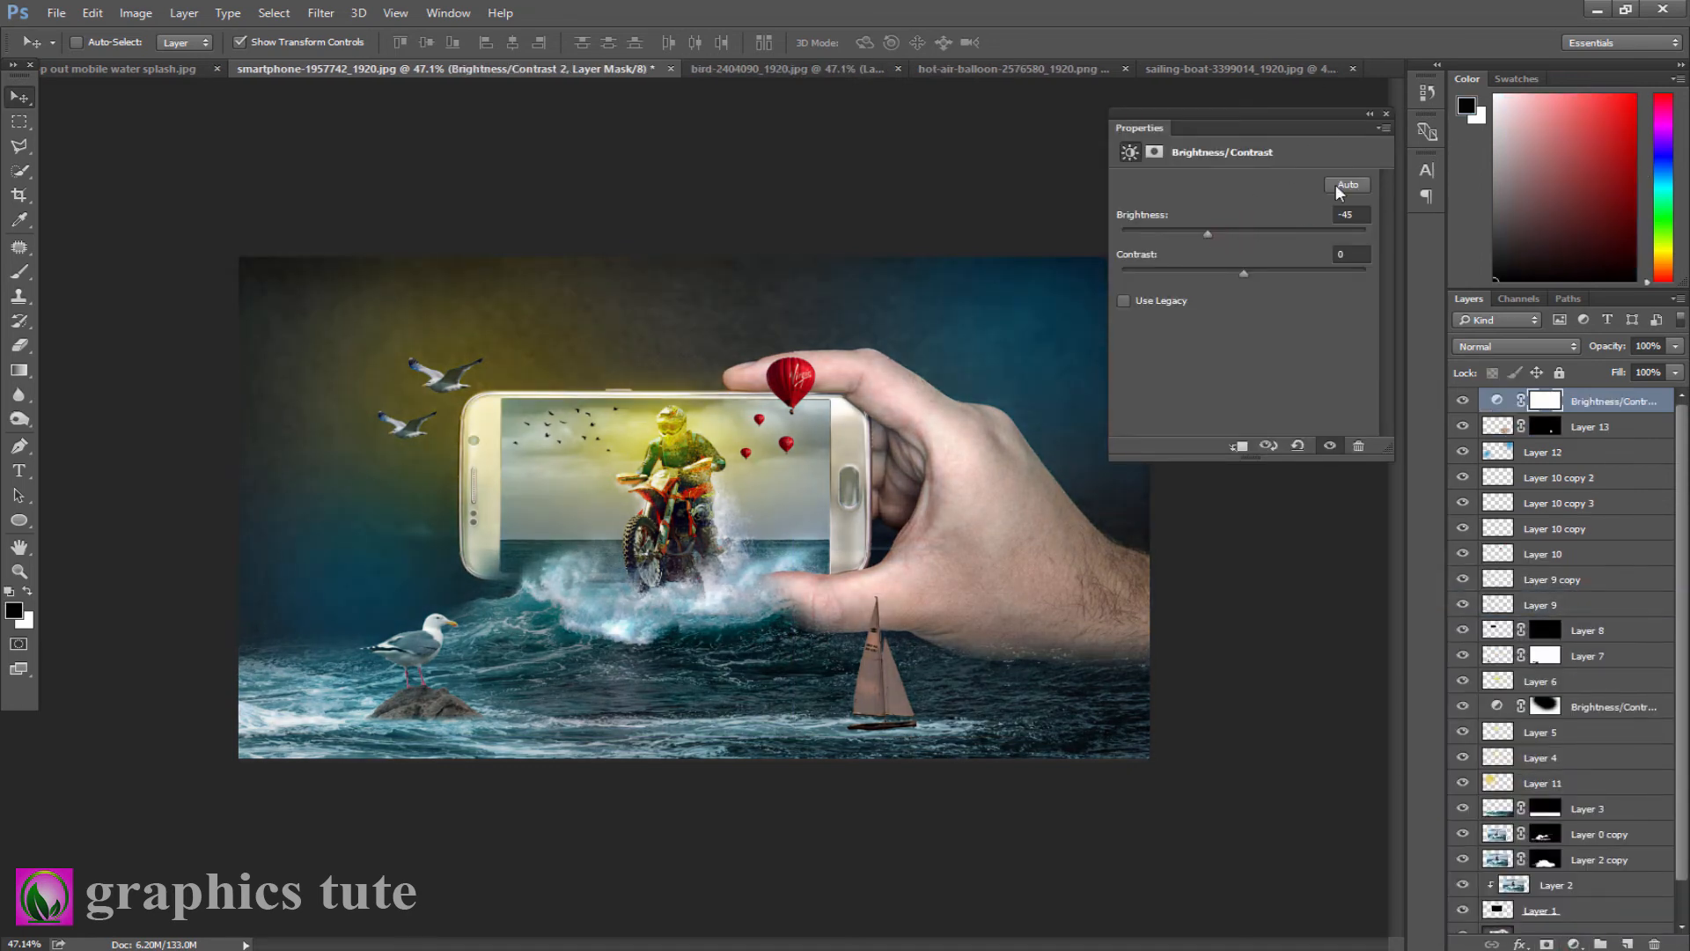
left_click(1385, 115)
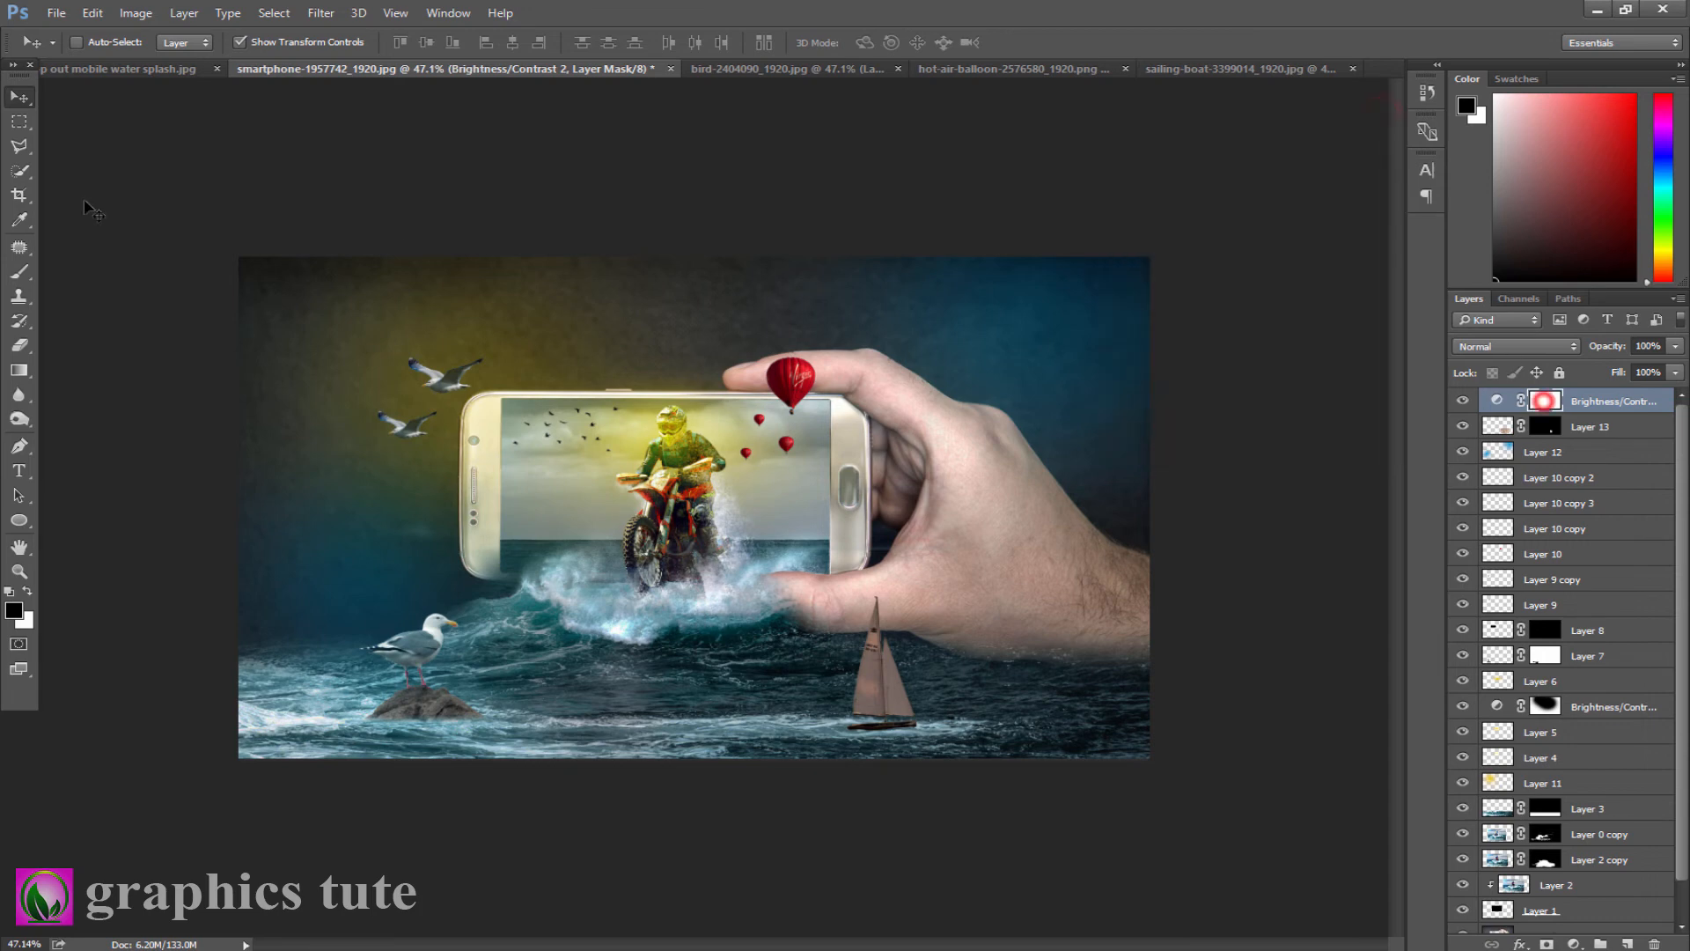
Step: Paint black with a 700 px brush on the top Brightness/Contrast mask, diagonally from the blue glow across the phone to the lower-left sea
left_click(17, 275)
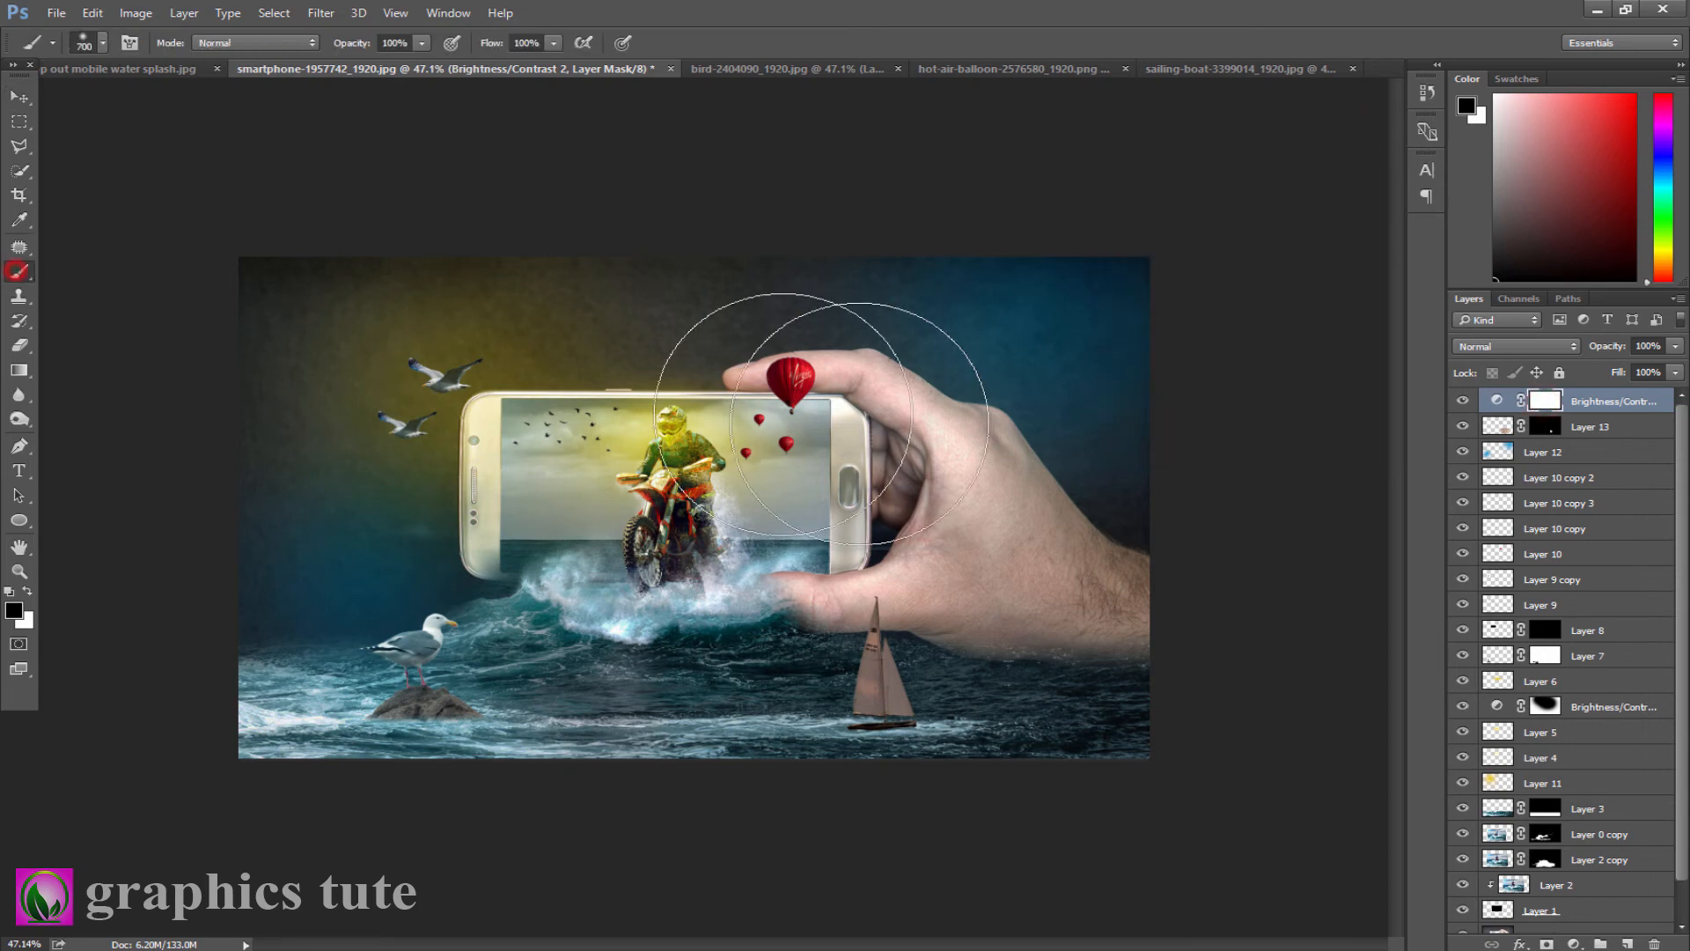
left_click(1076, 348)
left_click_drag(1076, 347, 264, 736)
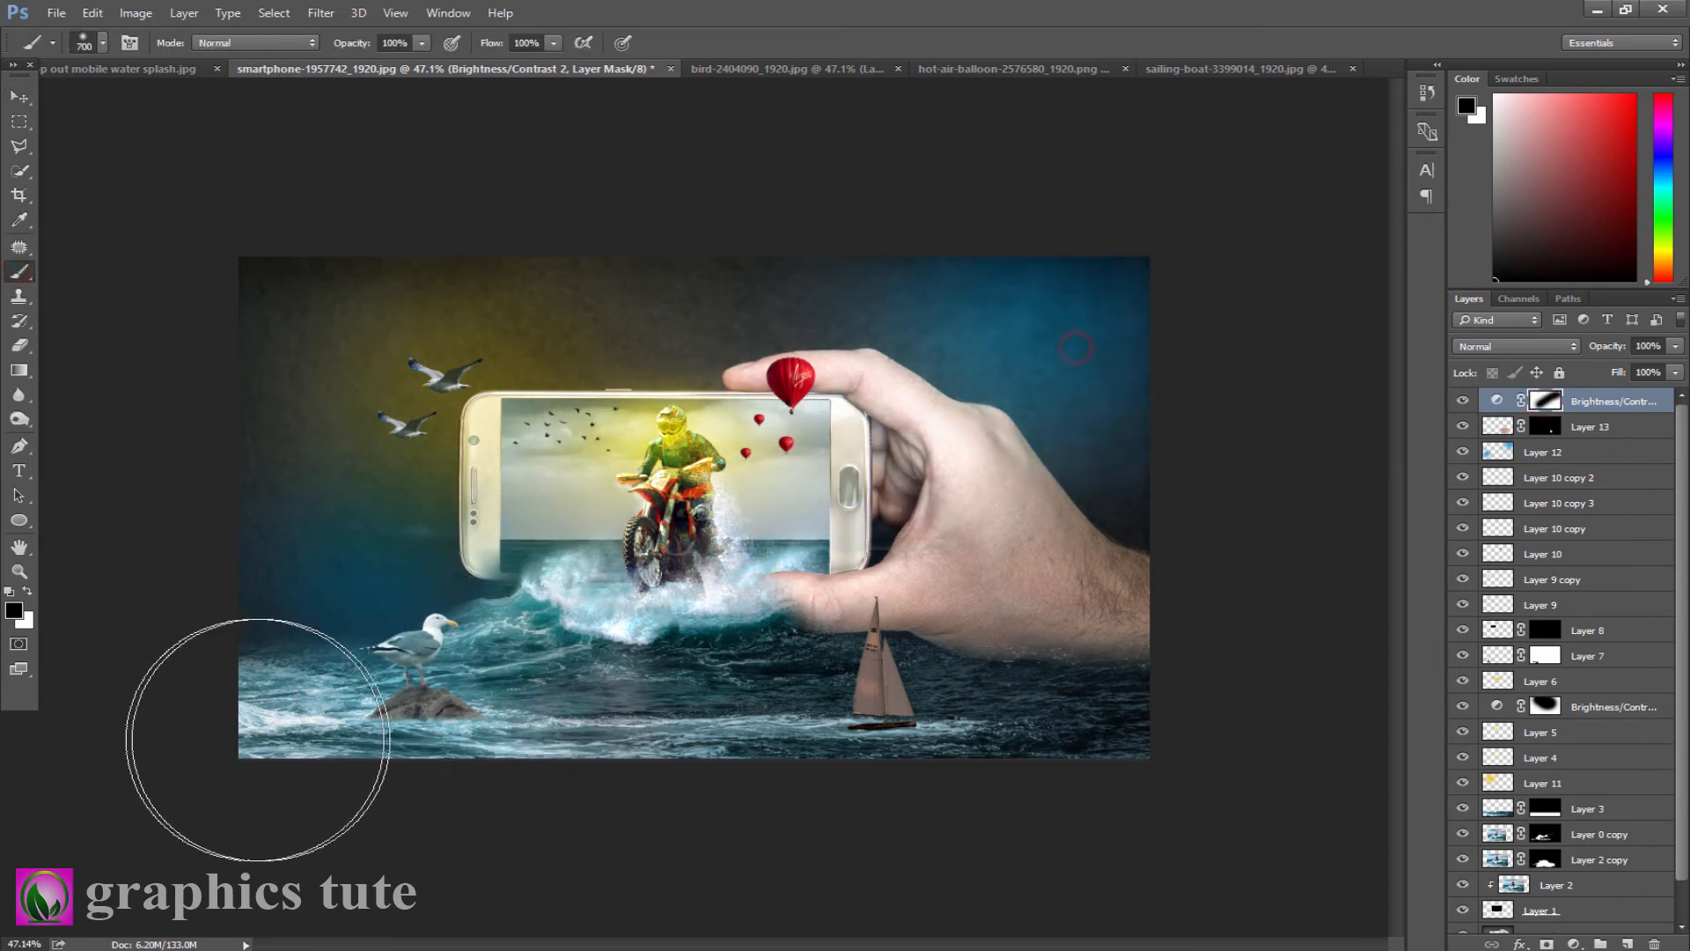
left_click(1468, 401)
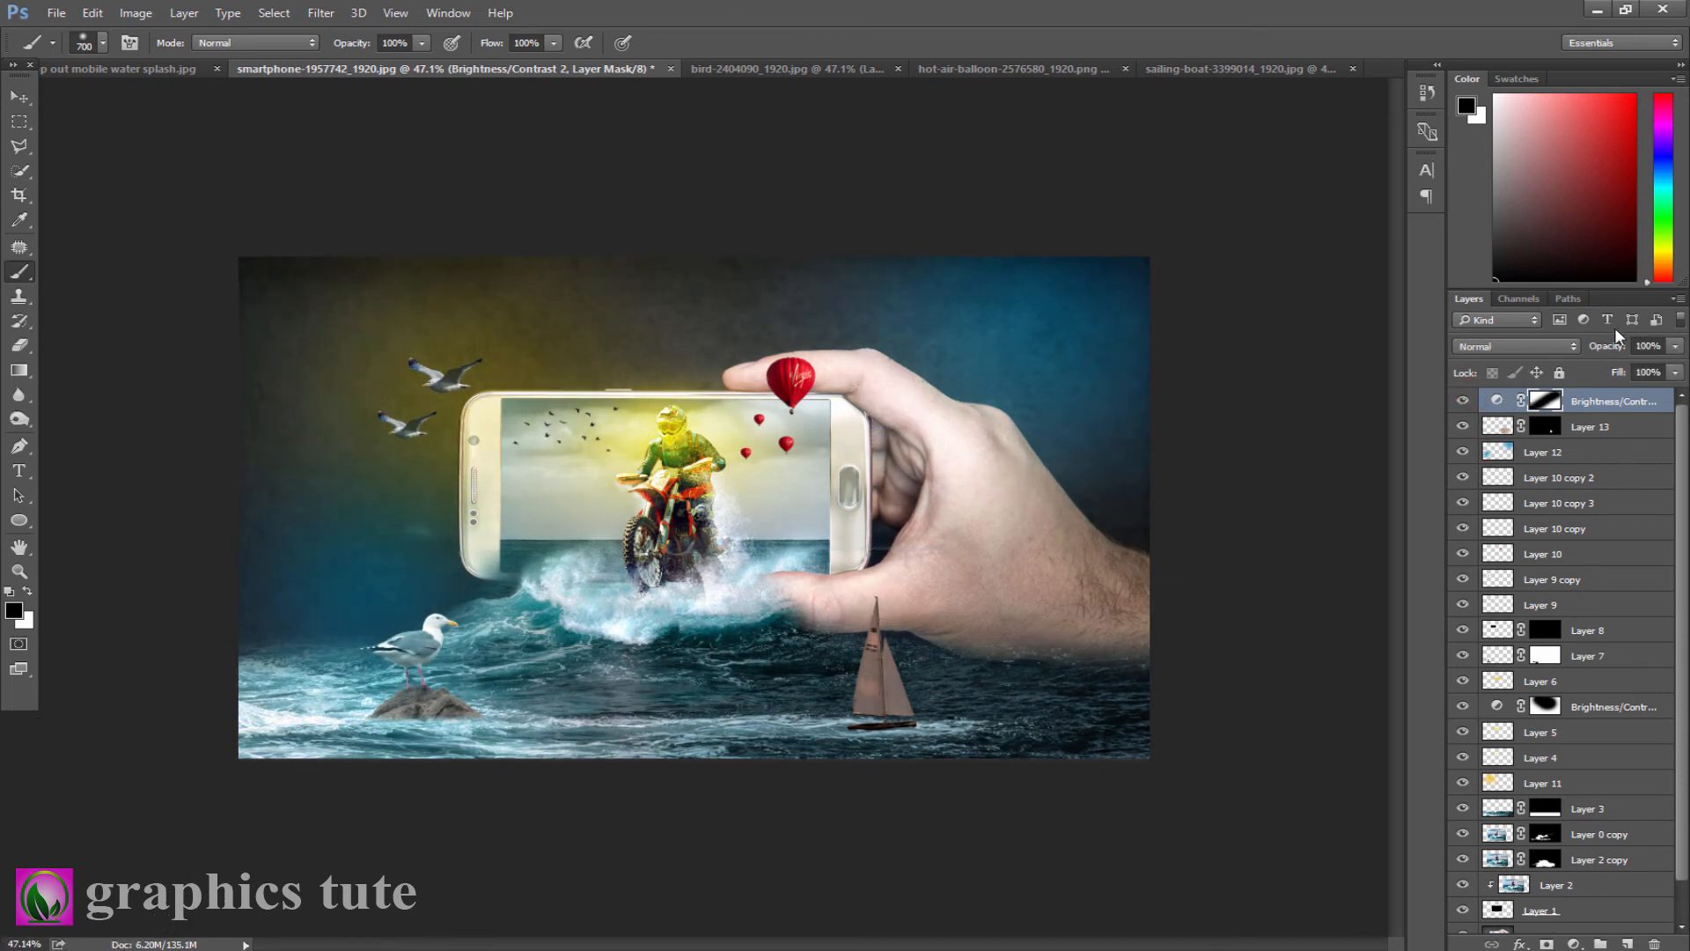
Step: Reduce the top Brightness/Contrast layer's opacity to 76% and compare the image with and without it
left_click_drag(1602, 349, 1563, 351)
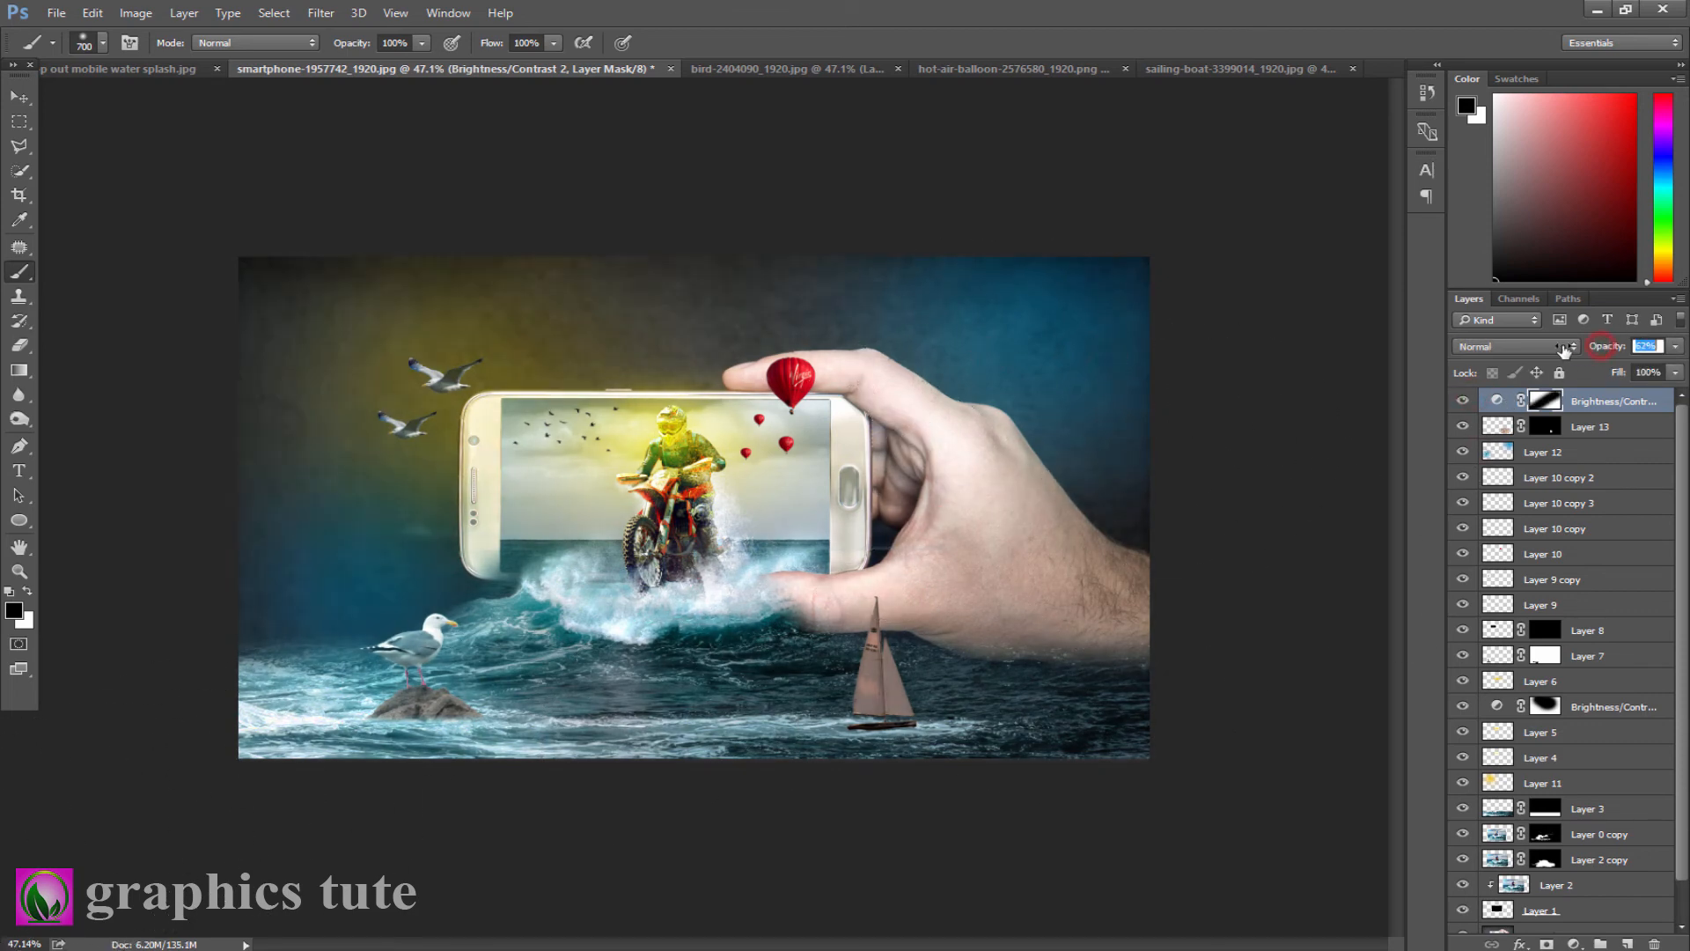
left_click(1463, 401)
left_click(1463, 402)
left_click(1463, 401)
left_click(1463, 402)
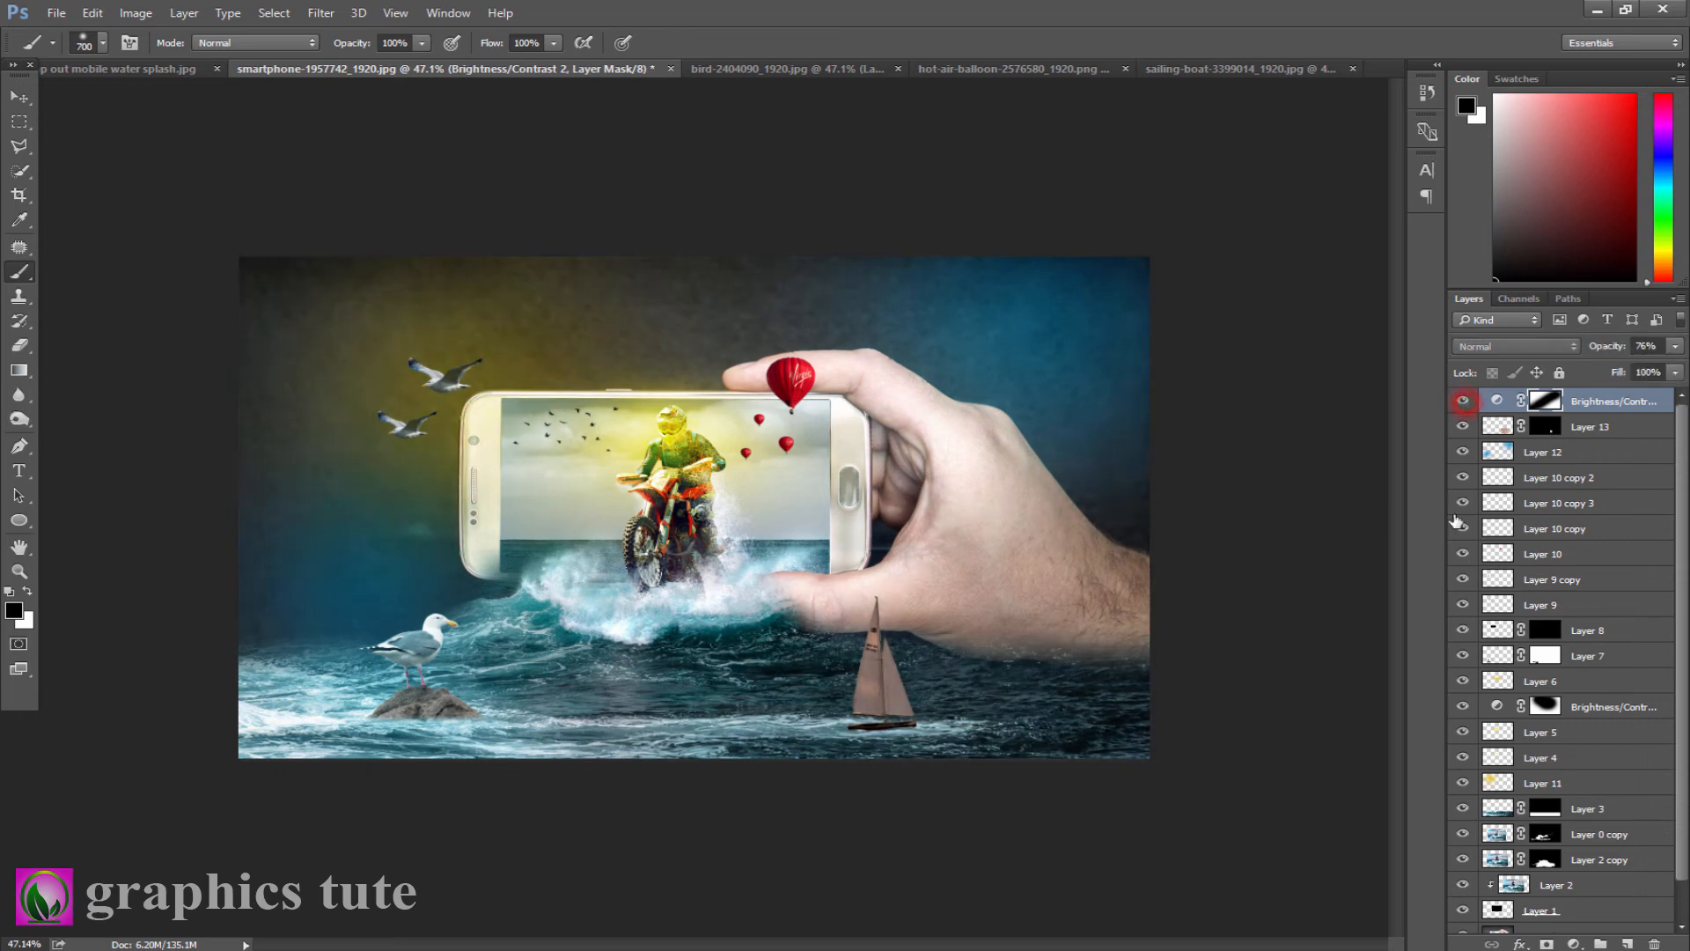
Step: Add a Color Balance adjustment layer with midtones at Cyan/Red -15, Magenta/Green -3 and Yellow/Blue -4
left_click(1572, 943)
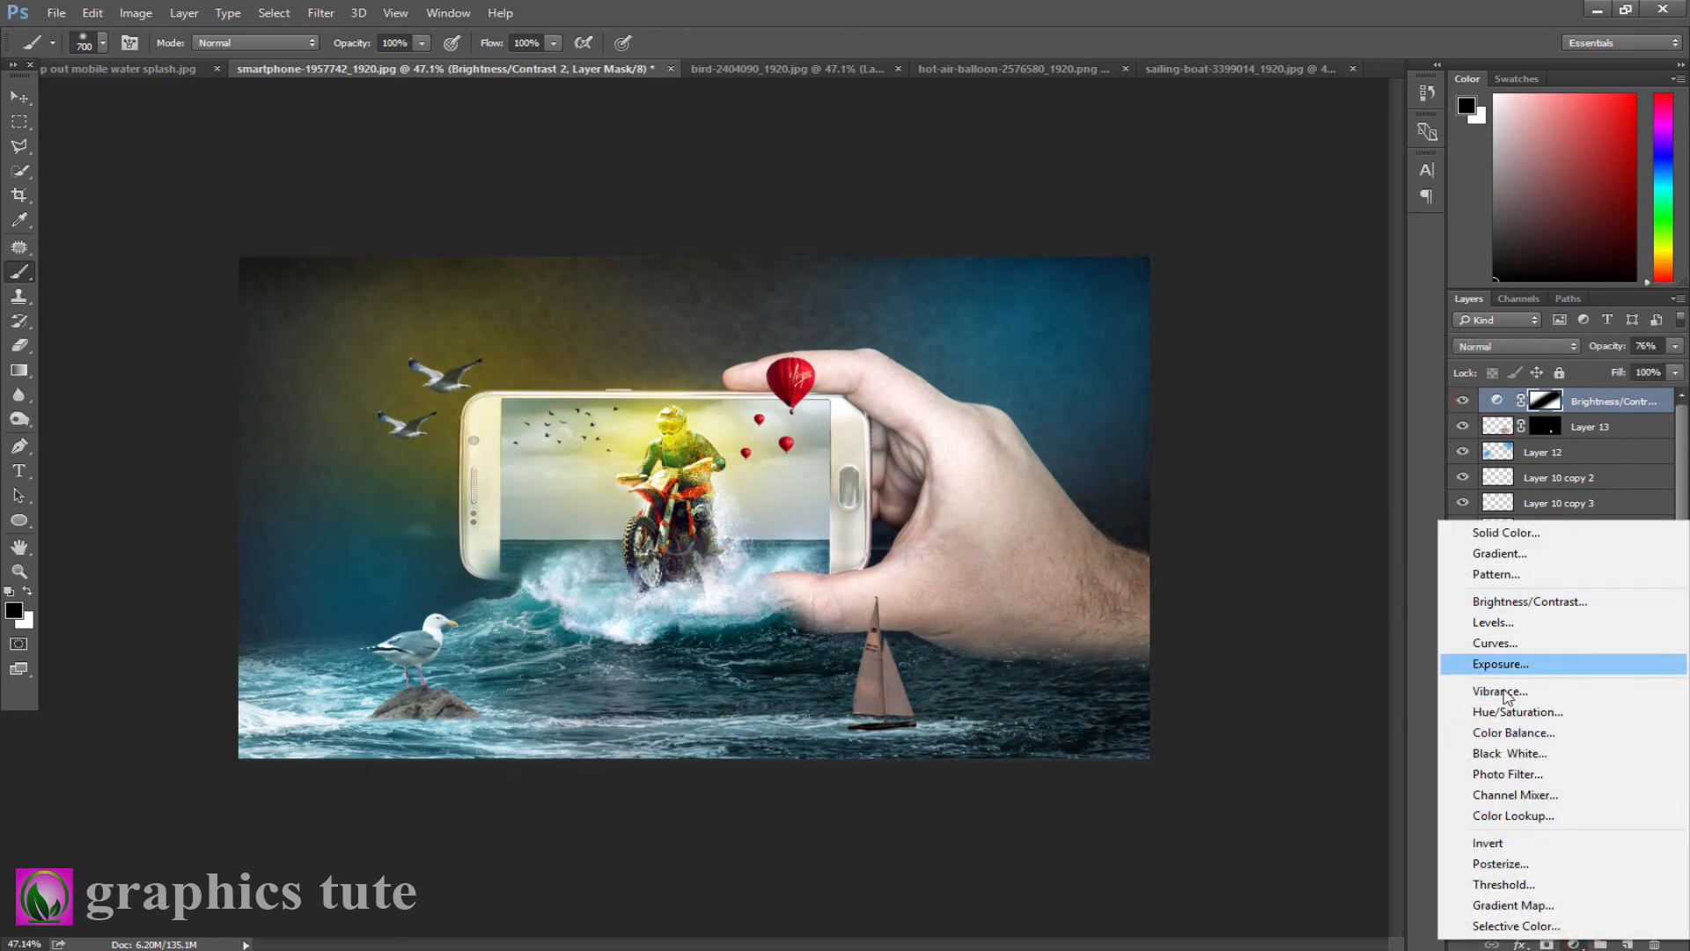
left_click(1504, 733)
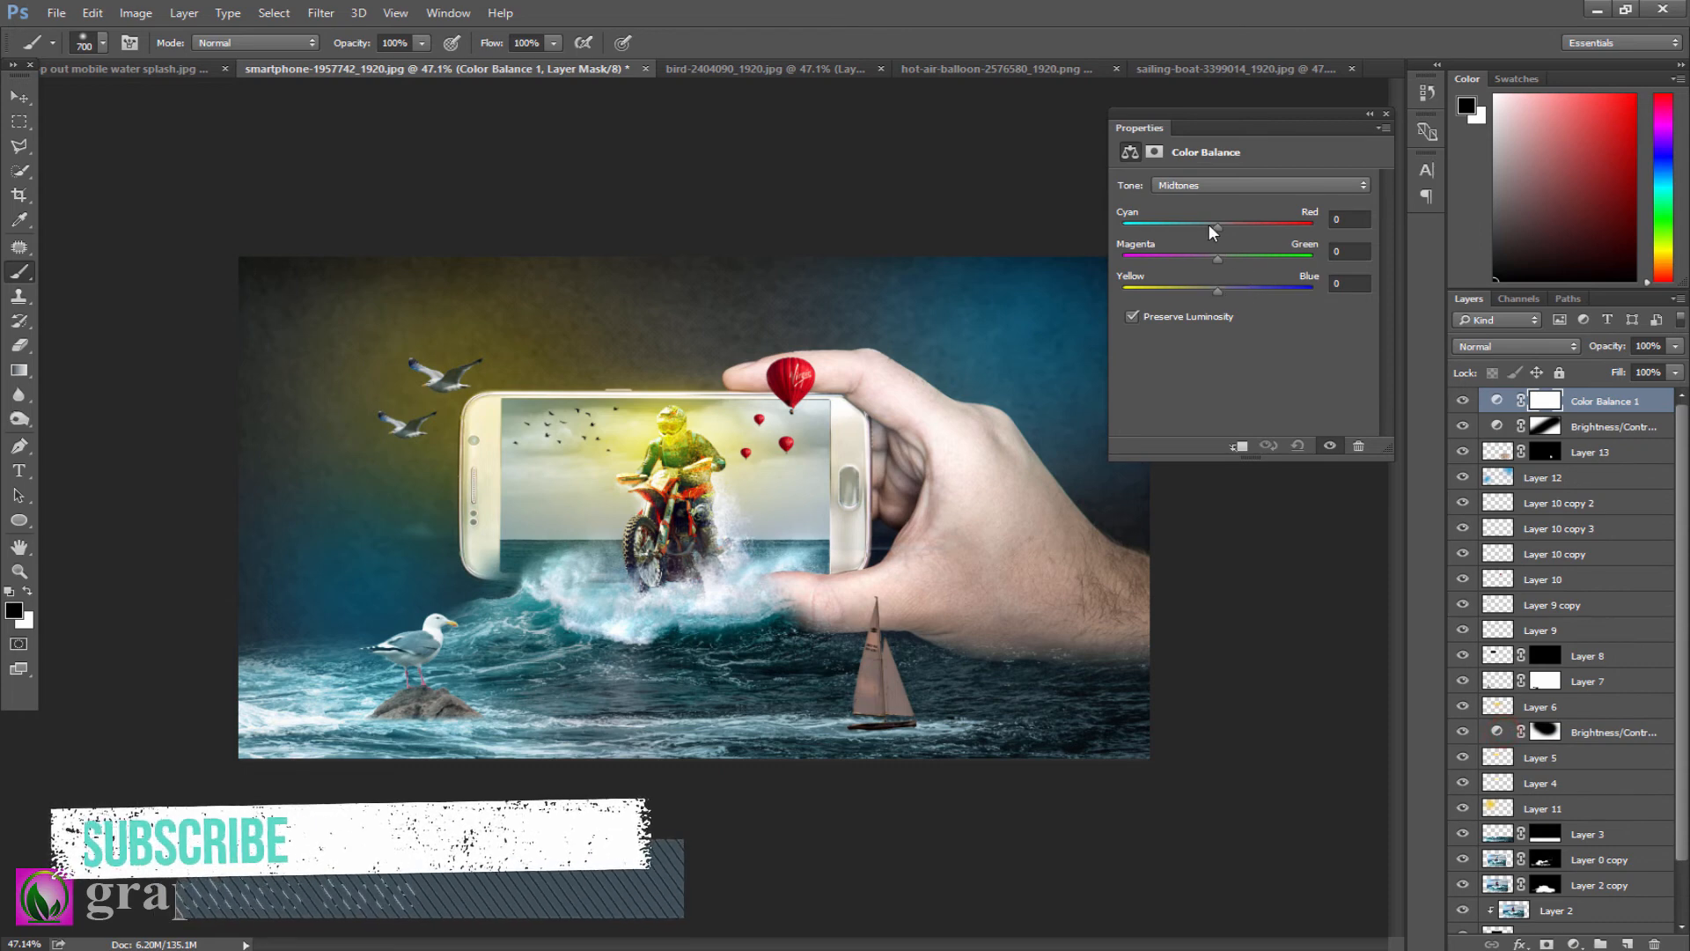
left_click(1209, 224)
left_click_drag(1209, 225, 1213, 290)
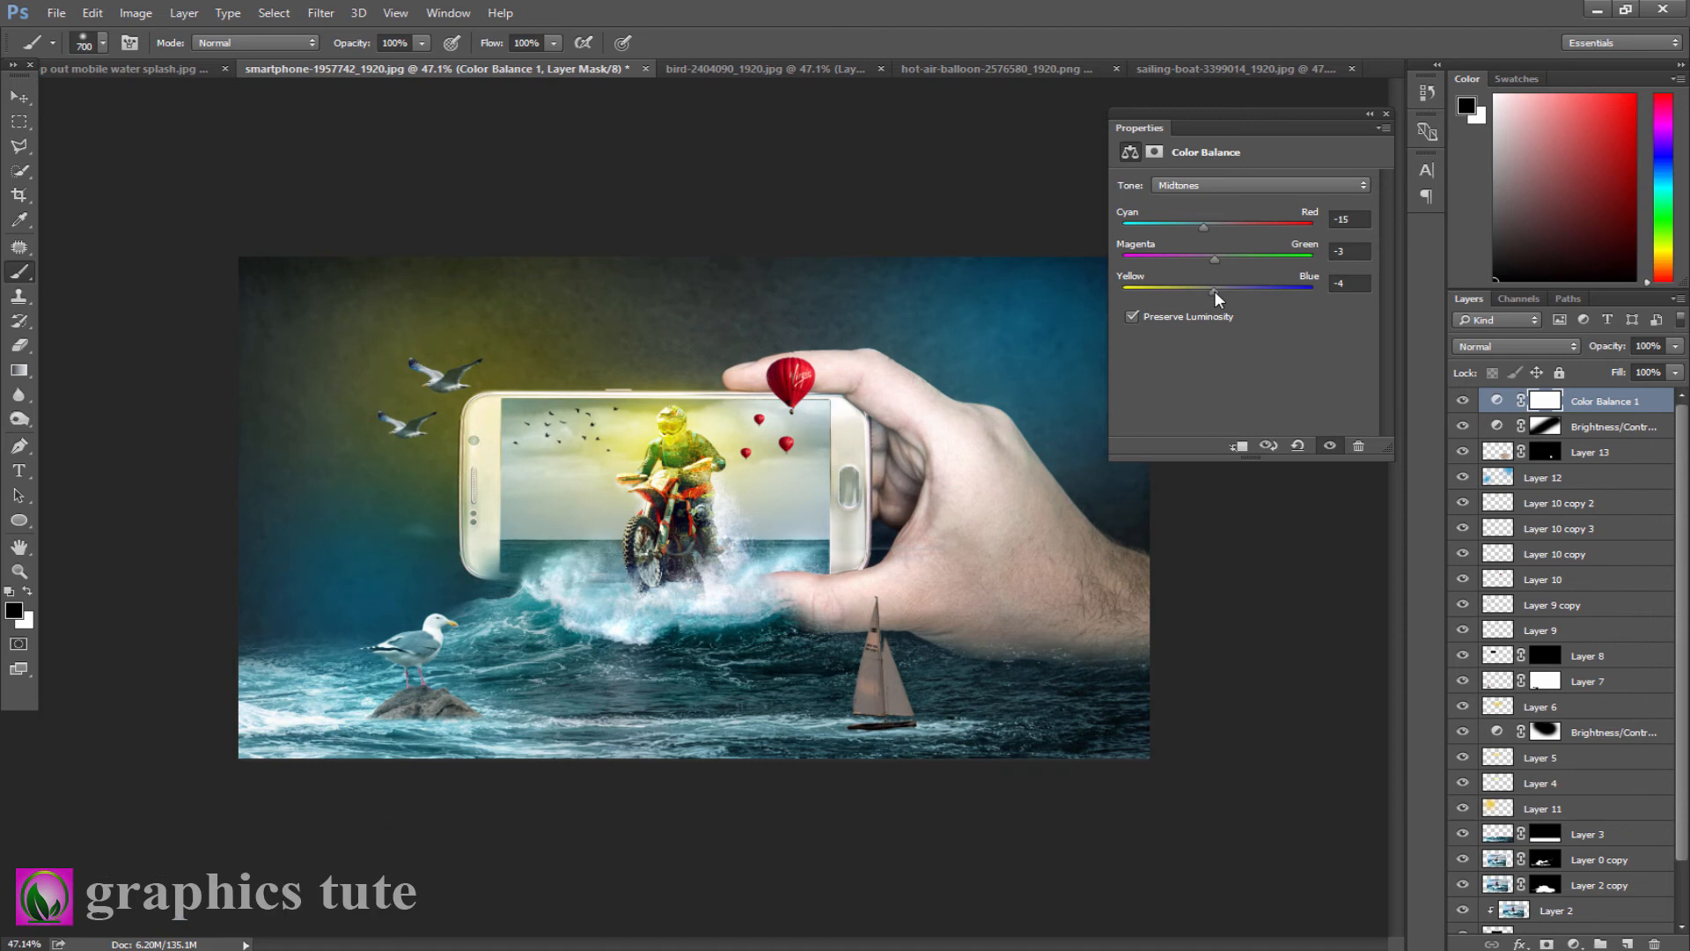
left_click(1384, 113)
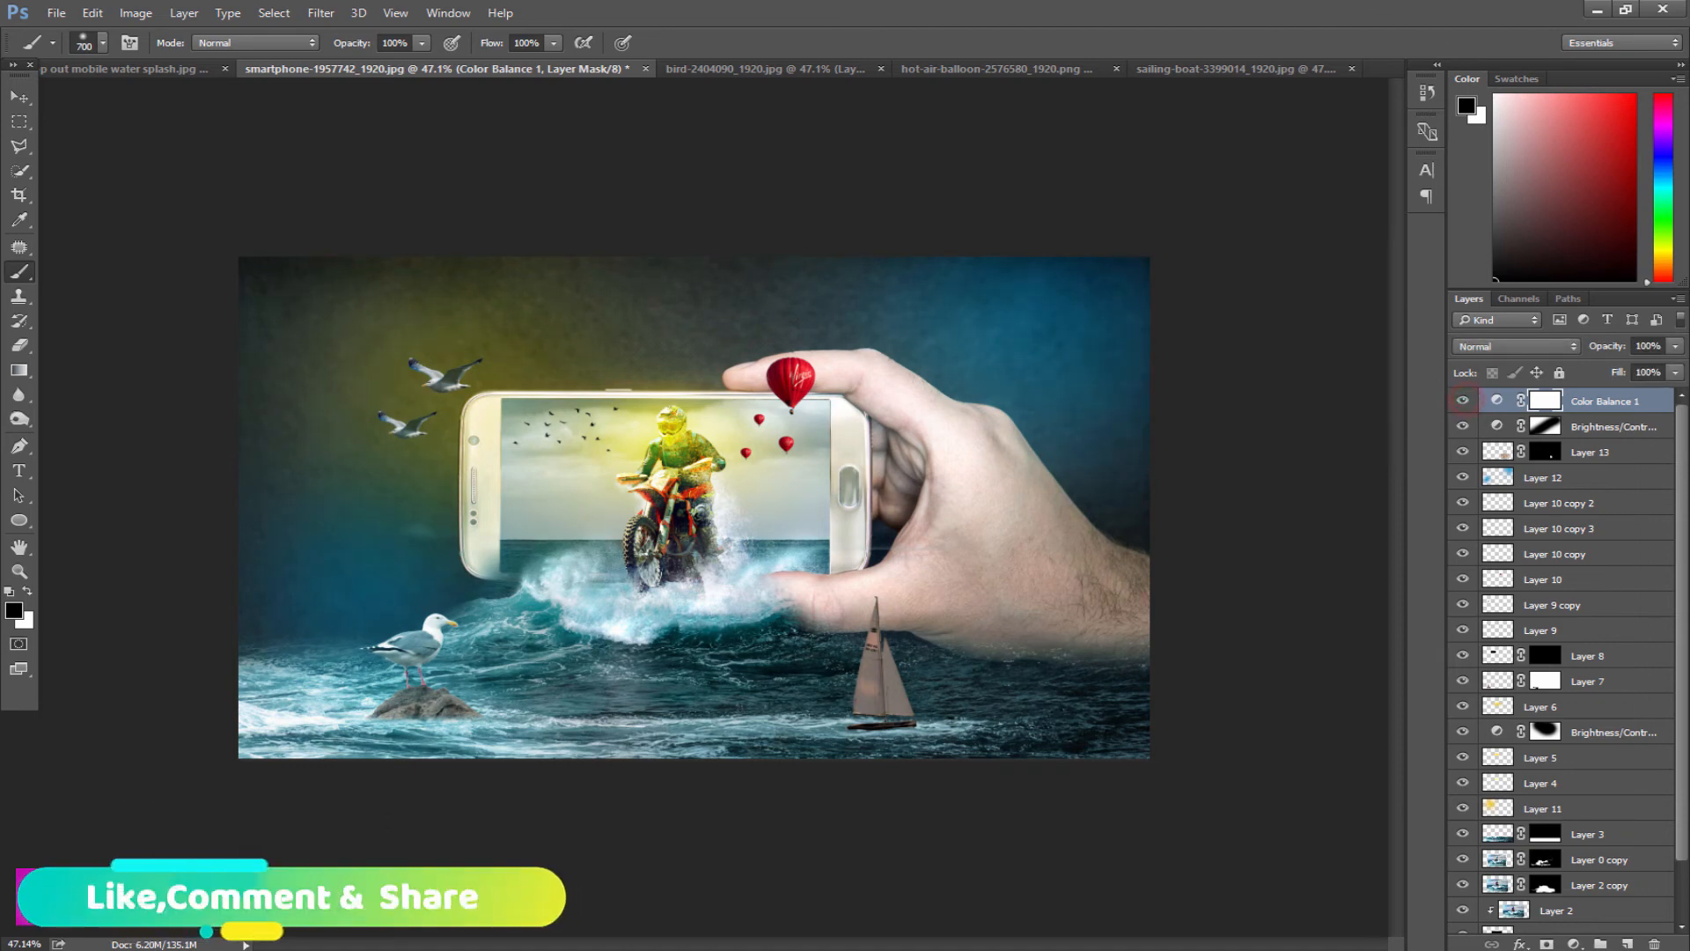
Step: Stamp all visible layers into a new top layer and set its Camera Raw Filter temperature to +9 and tint to +12
left_click(1626, 944)
key("ctrl+shift+alt+e")
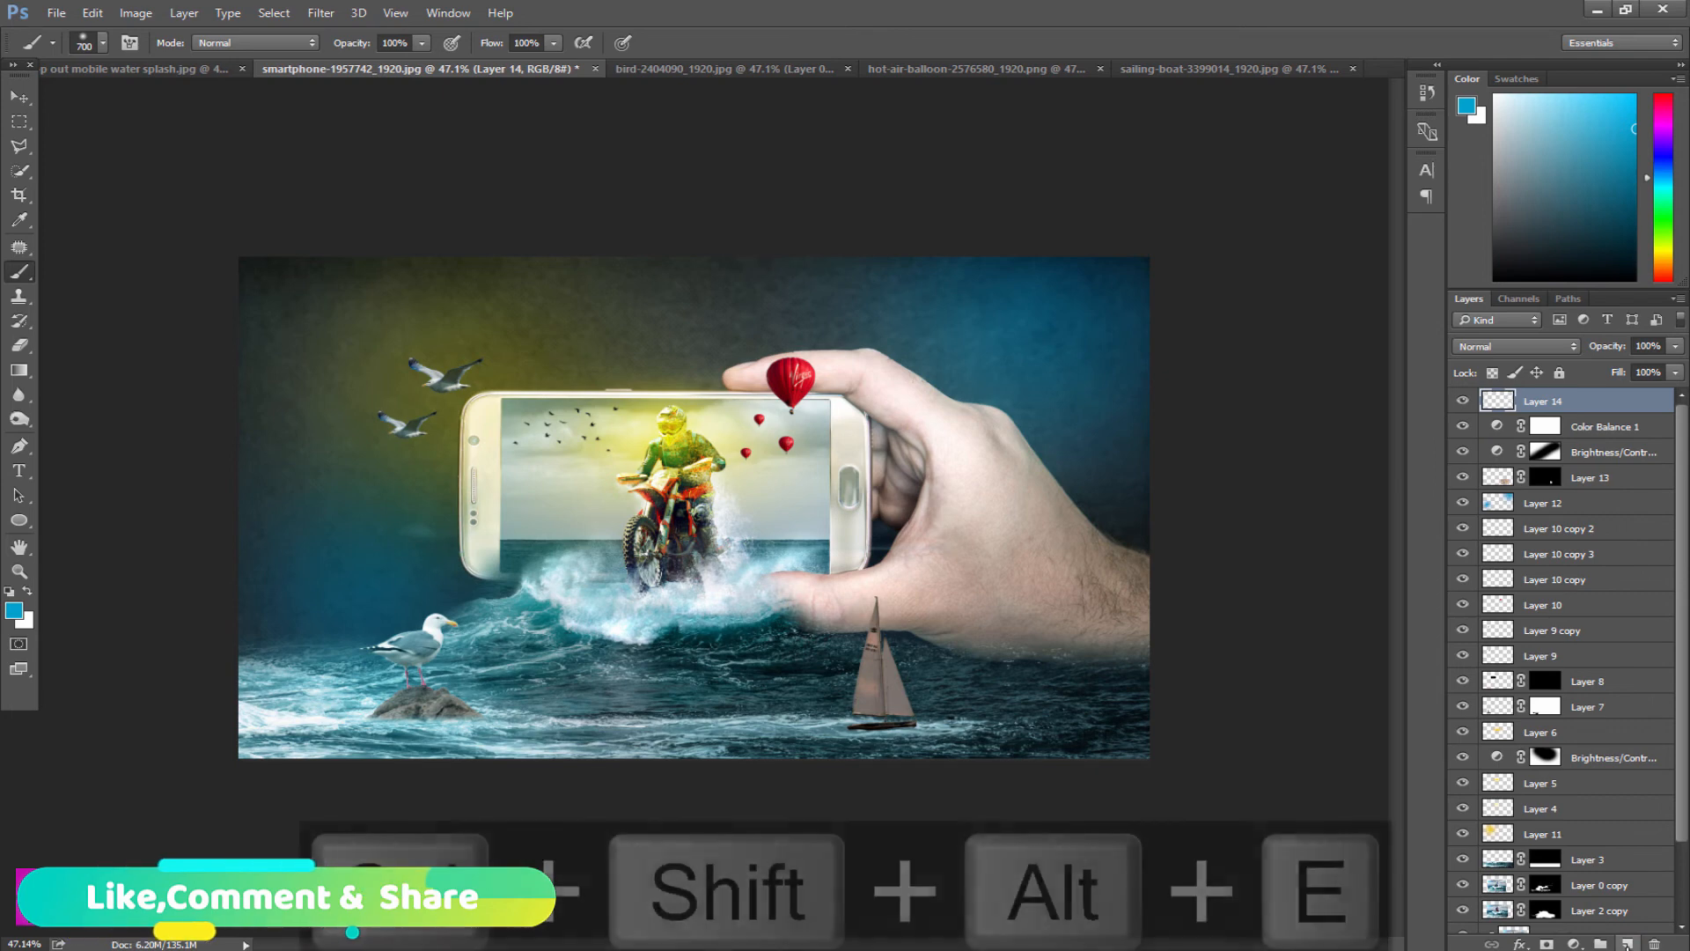
left_click(320, 12)
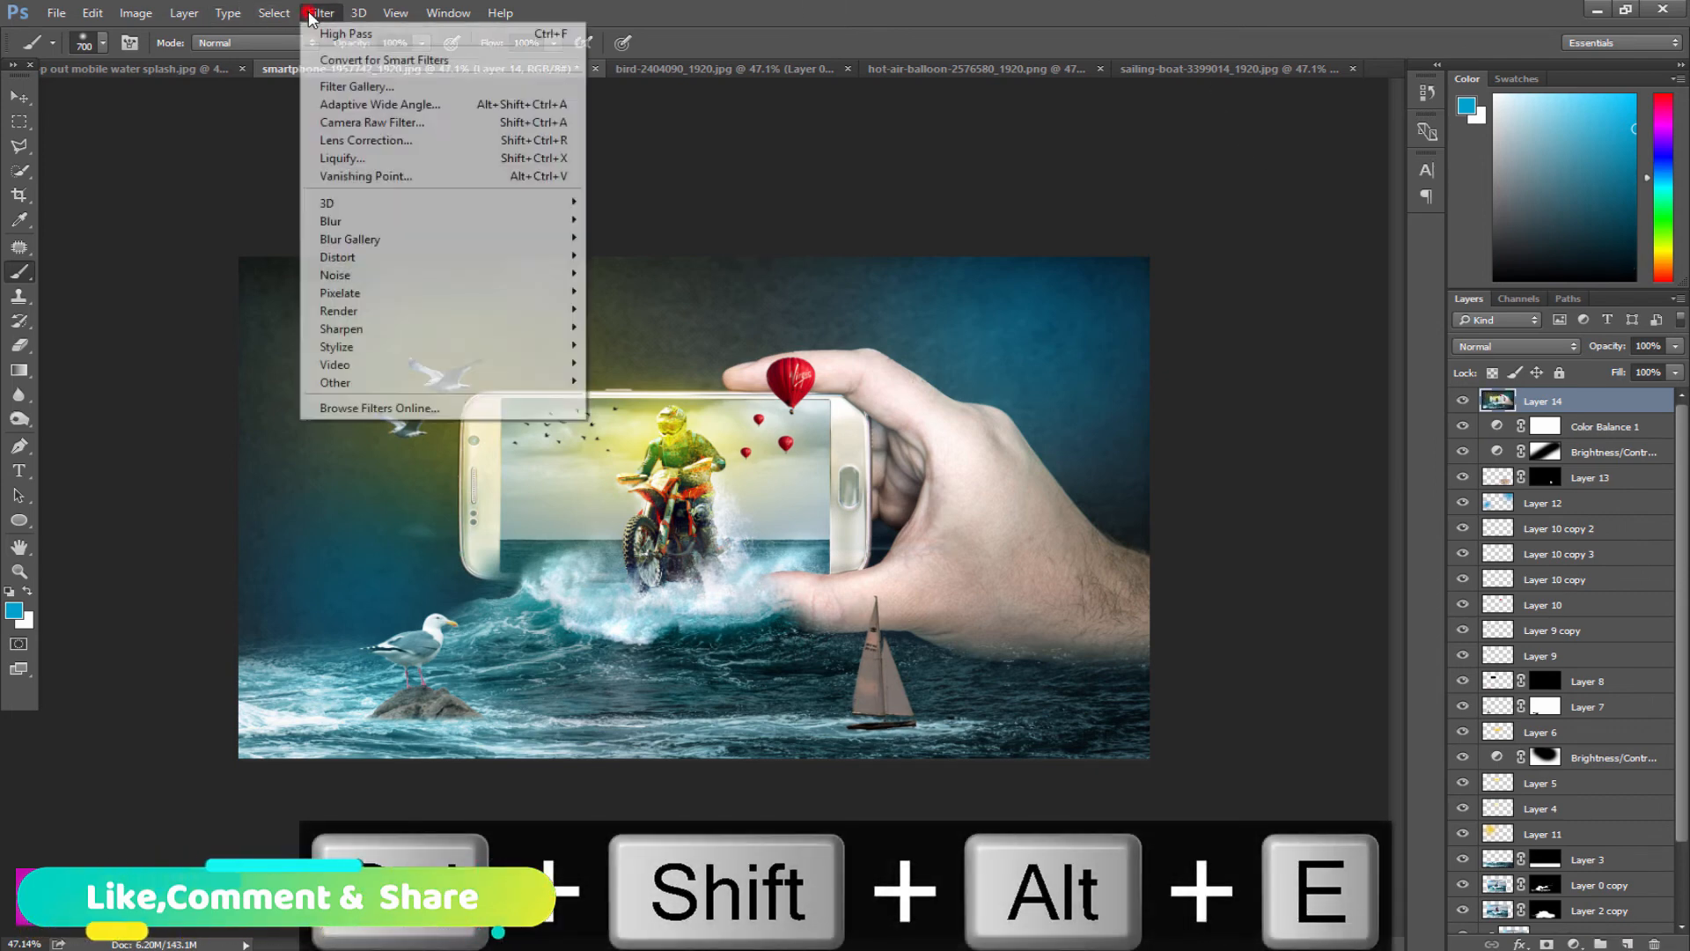
left_click(364, 123)
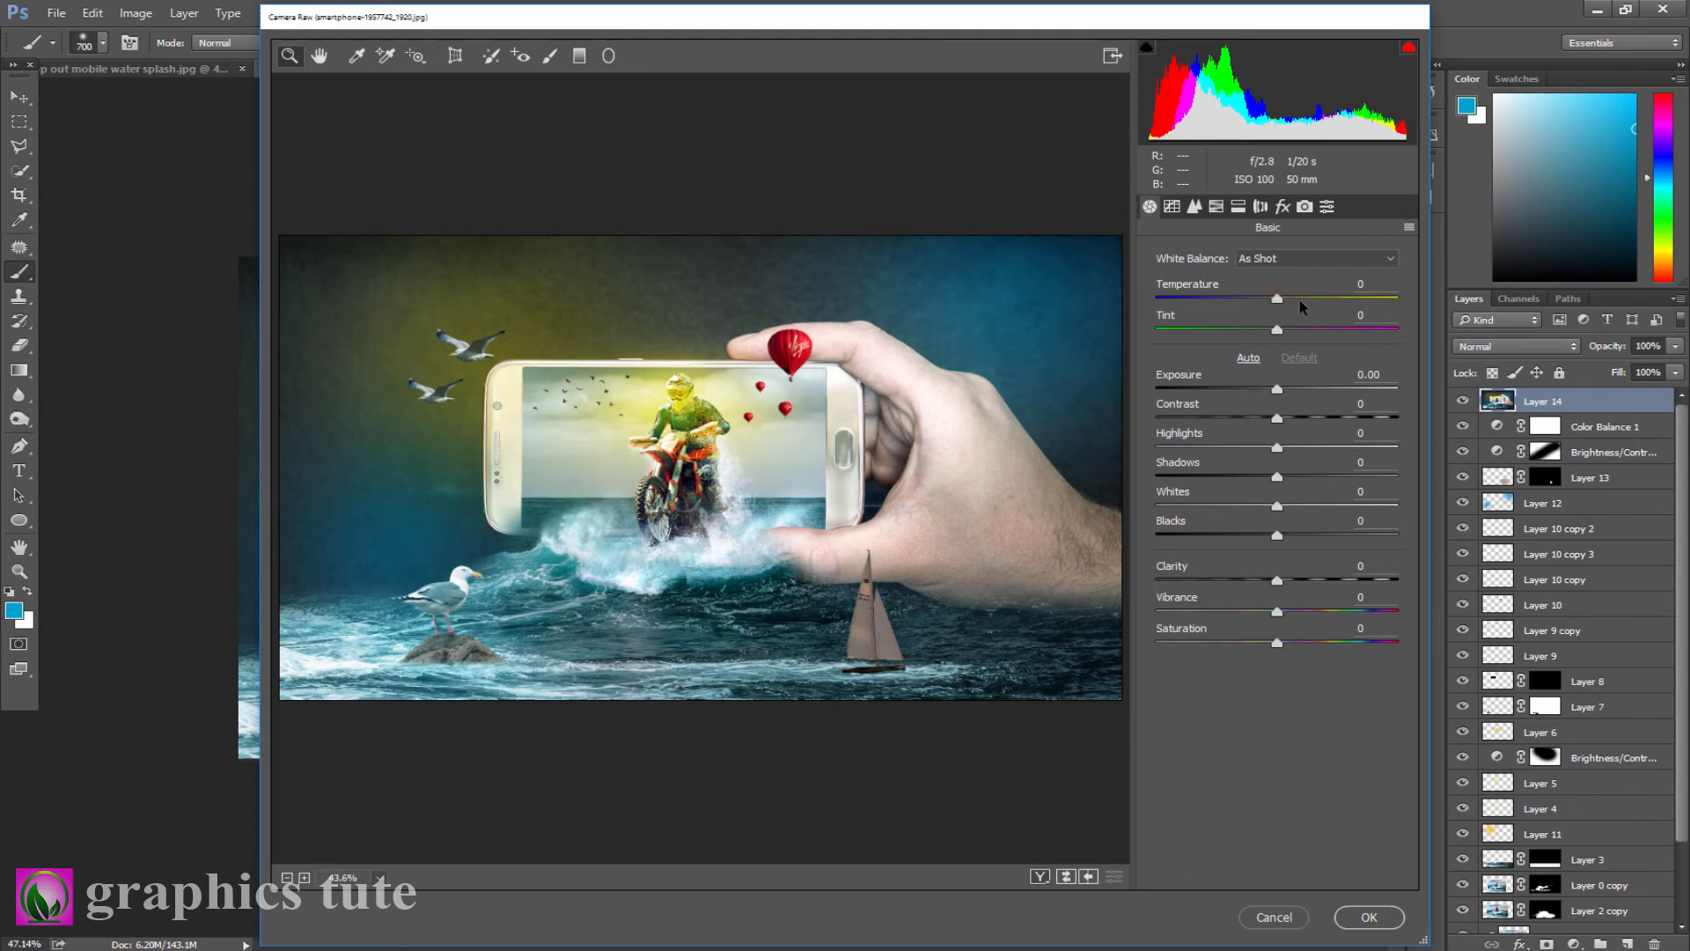
left_click_drag(1277, 300, 1279, 335)
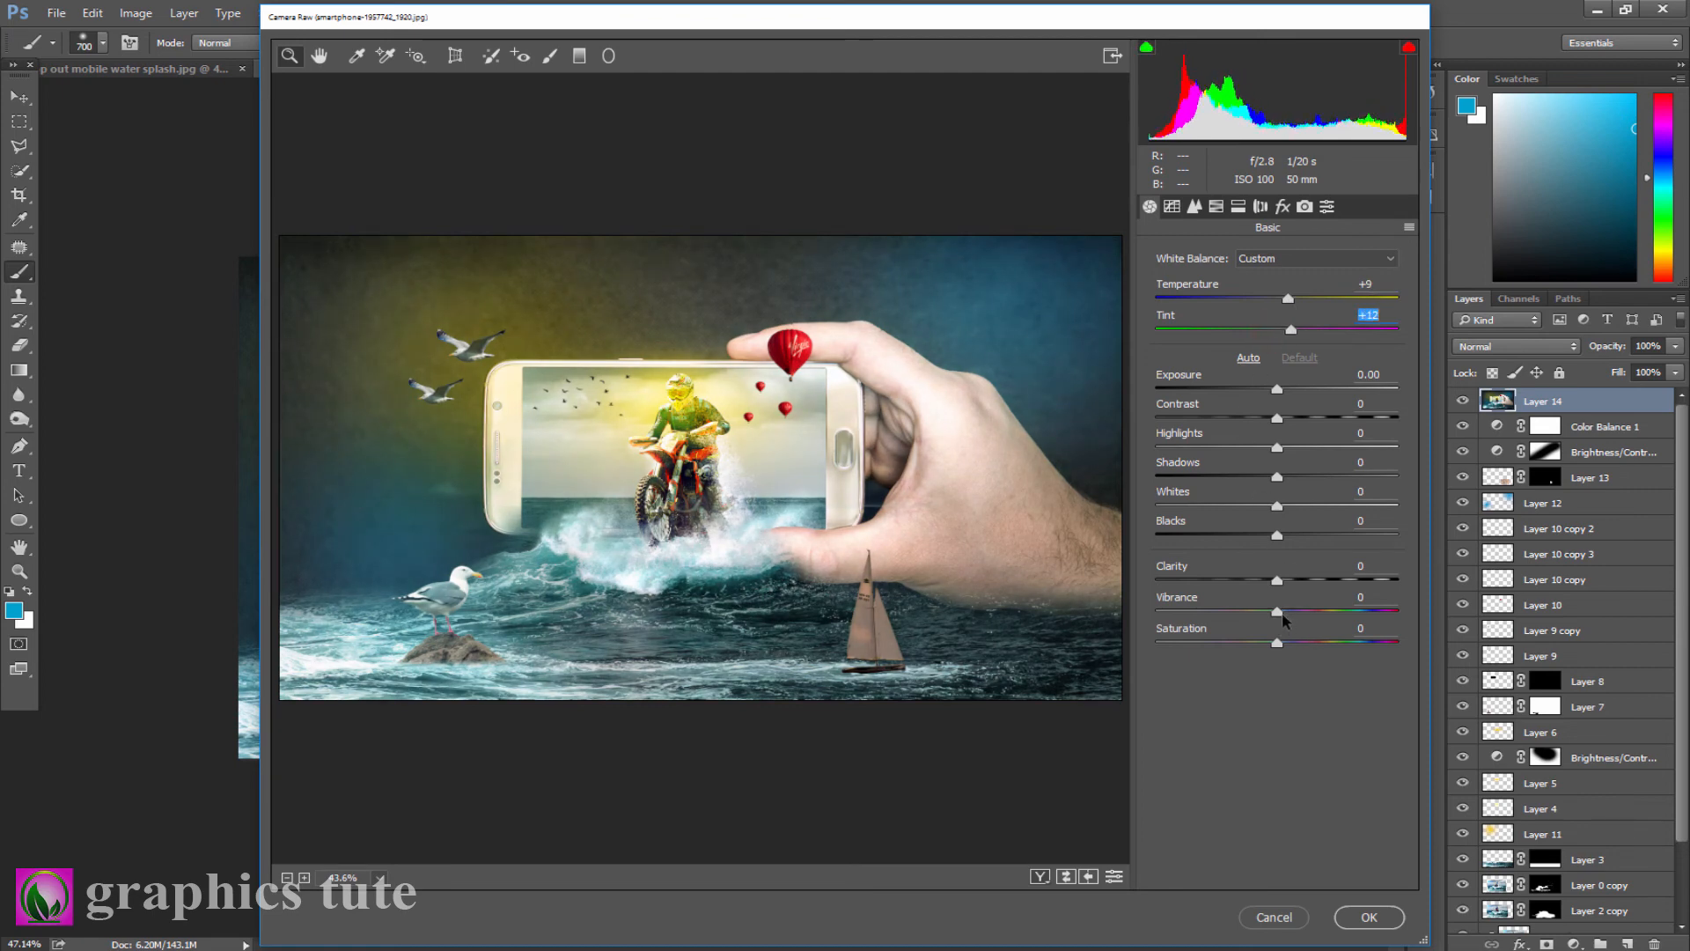
Step: Set vibrance to +20 and saturation to +8, raise contrast, shadows and whites, lower highlights, then apply Camera Raw and compare the result
left_click_drag(1277, 611, 1292, 643)
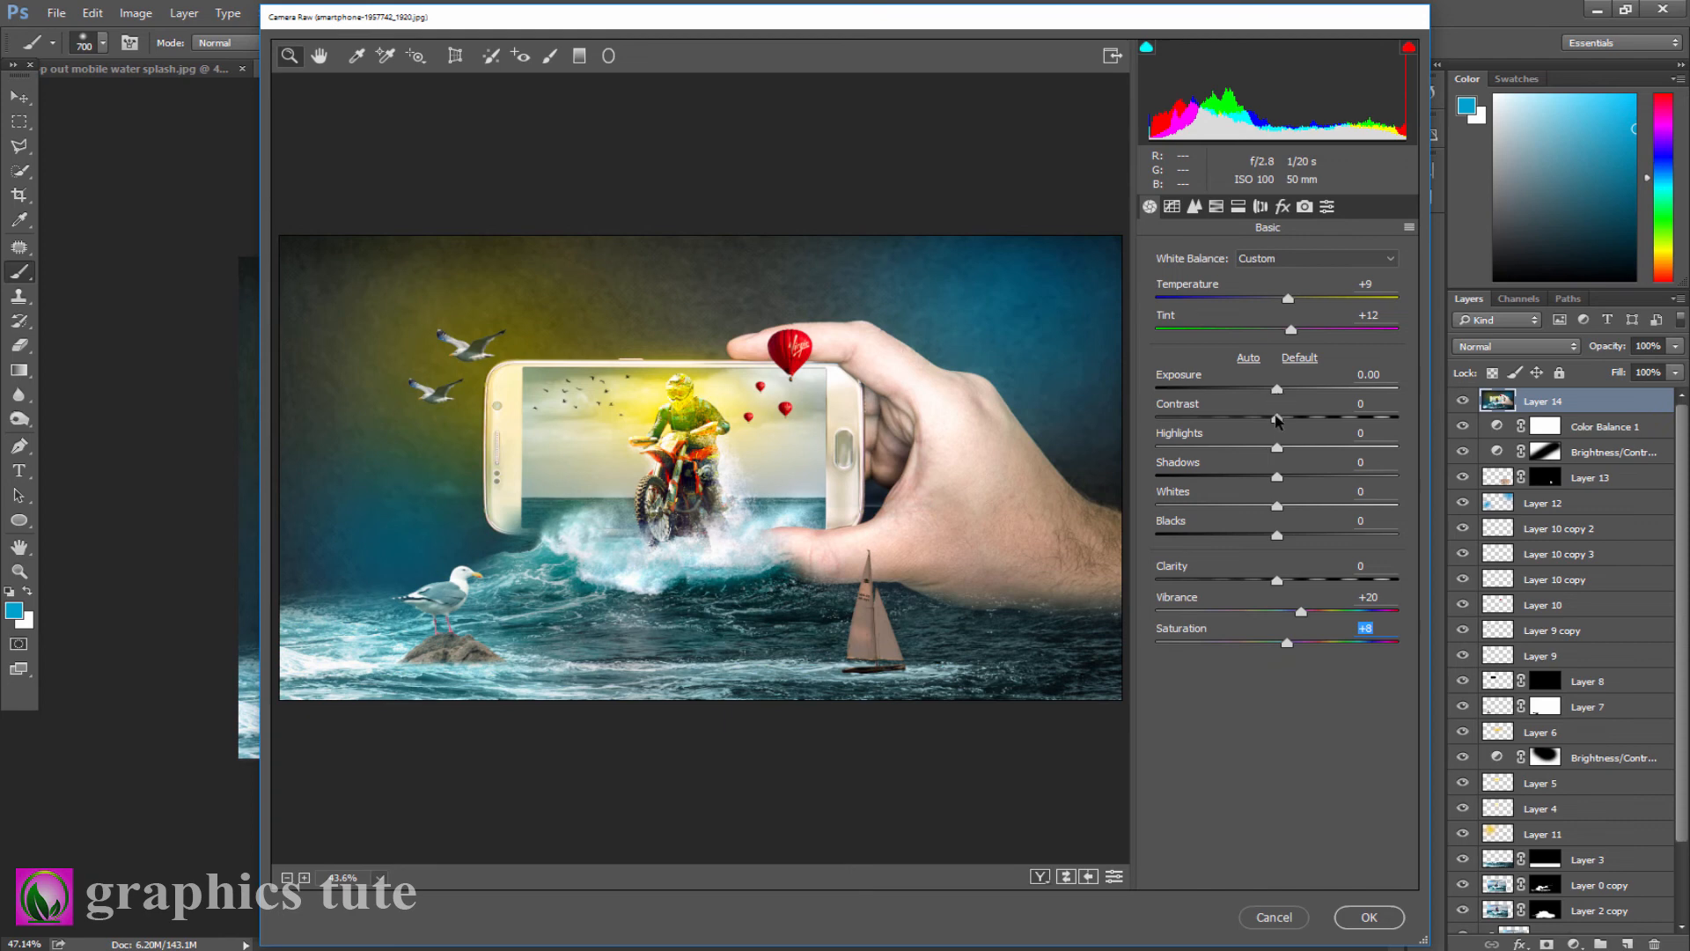
left_click_drag(1276, 419, 1291, 508)
left_click(1398, 921)
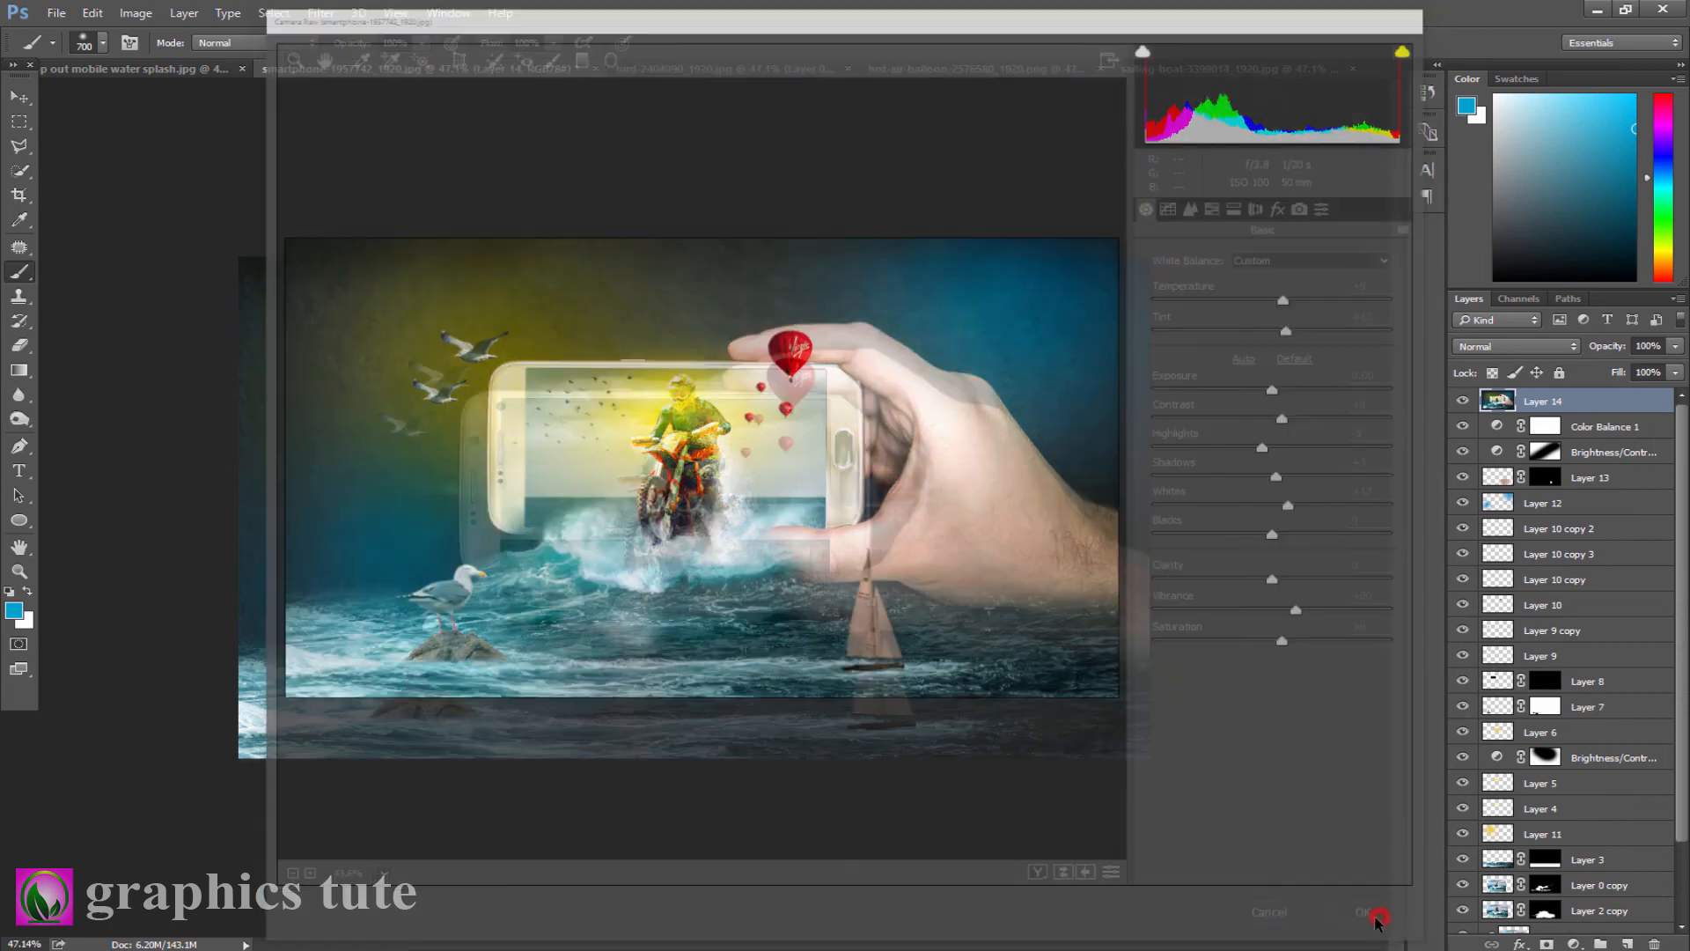
left_click(1460, 401)
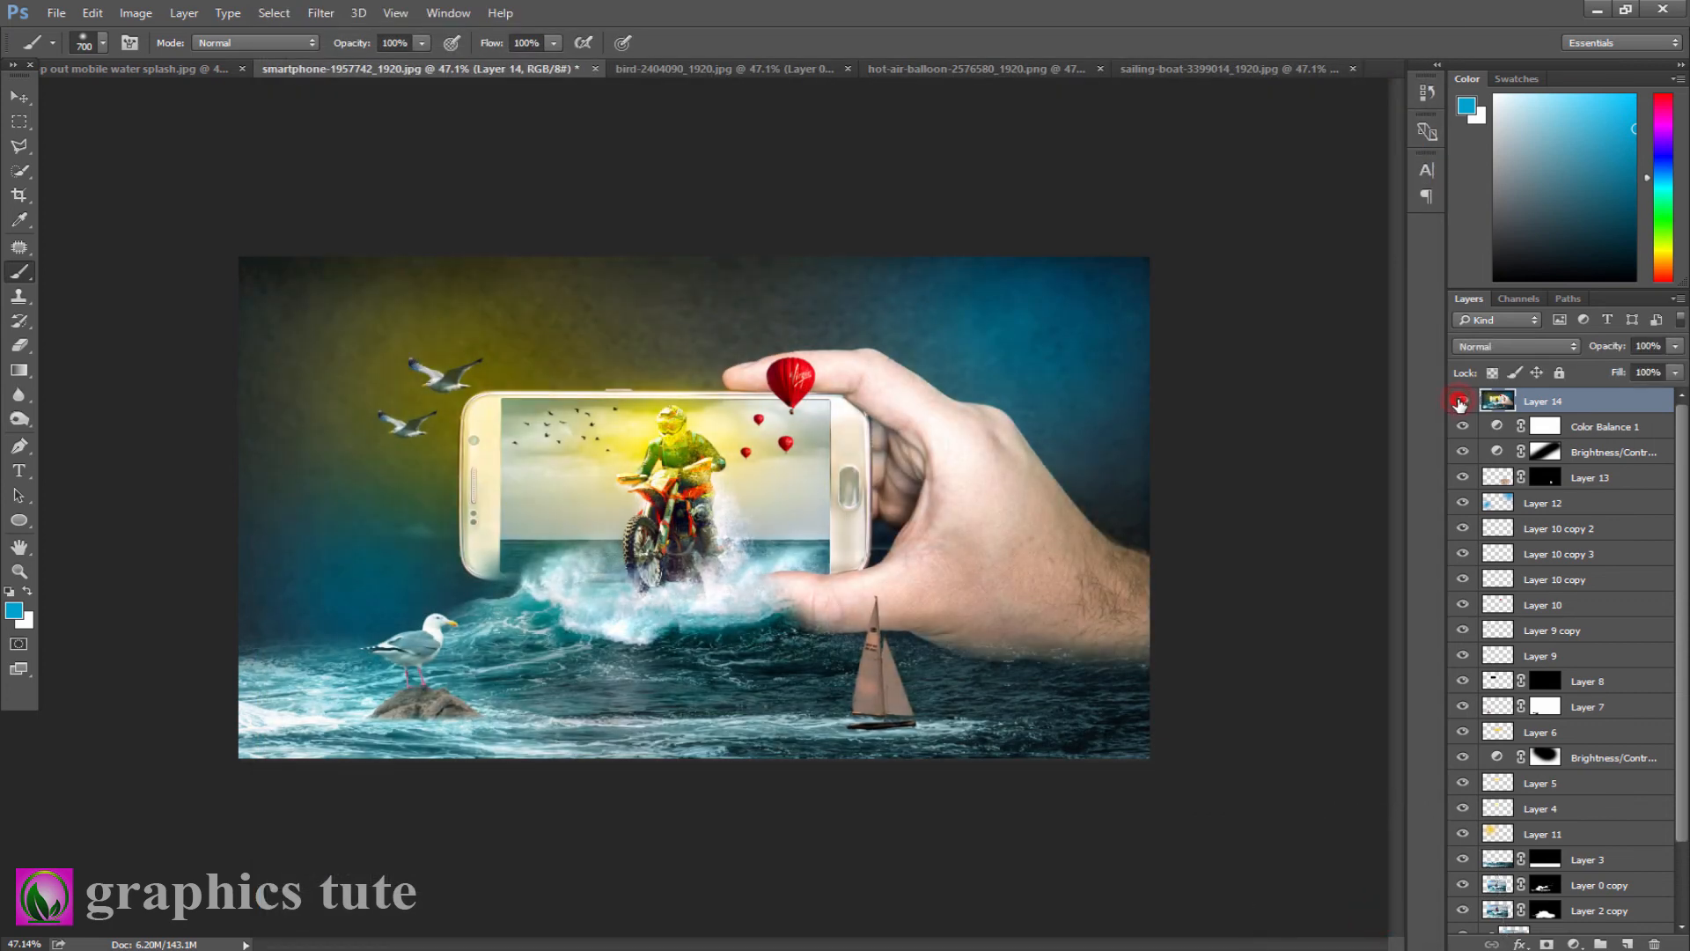
left_click(1460, 401)
left_click(1459, 402)
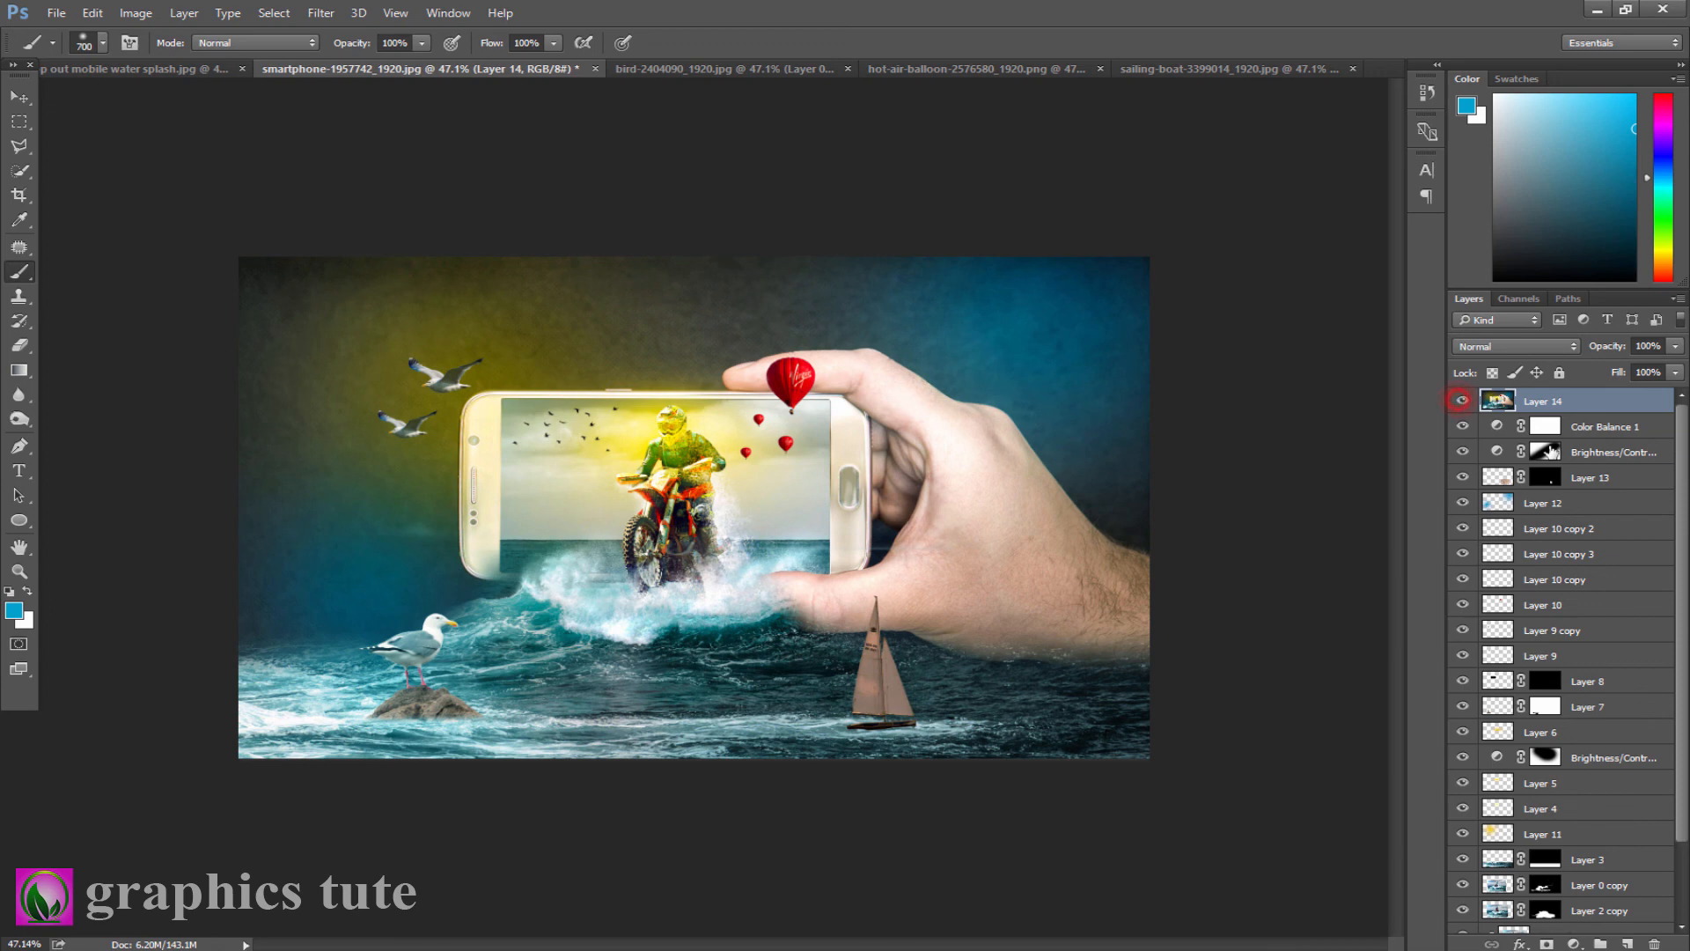
Step: Stamp all visible layers into another new top layer and set its blend mode to Linear Light
left_click(1629, 944)
key("ctrl+shift+alt+e")
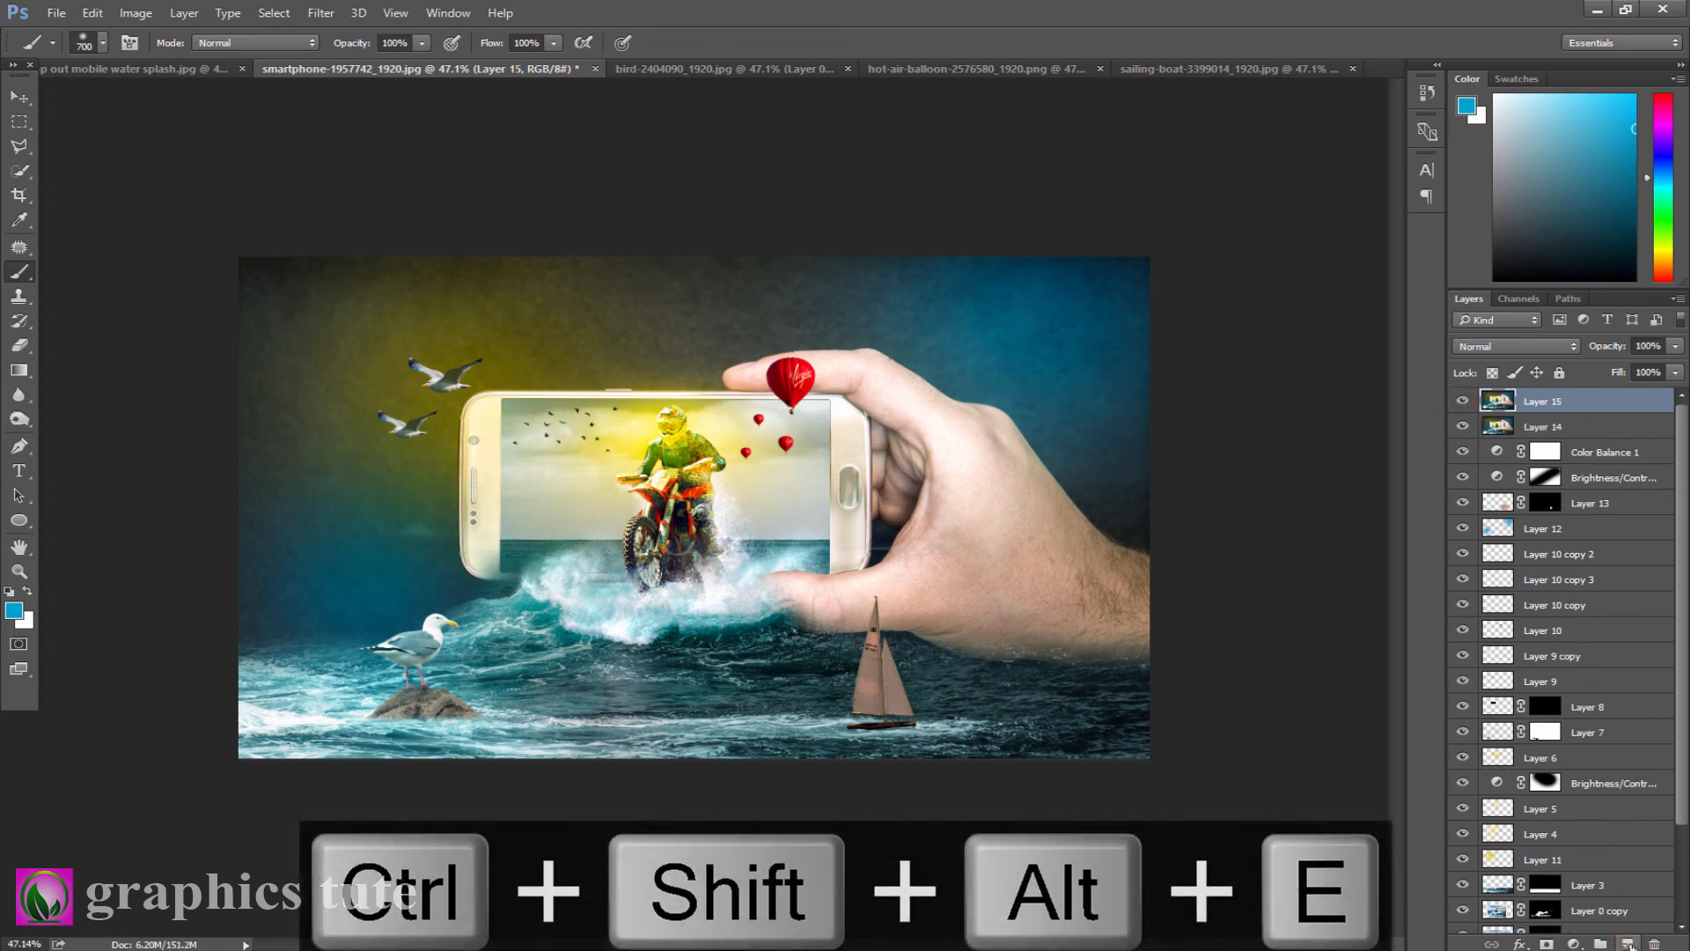
left_click(1511, 346)
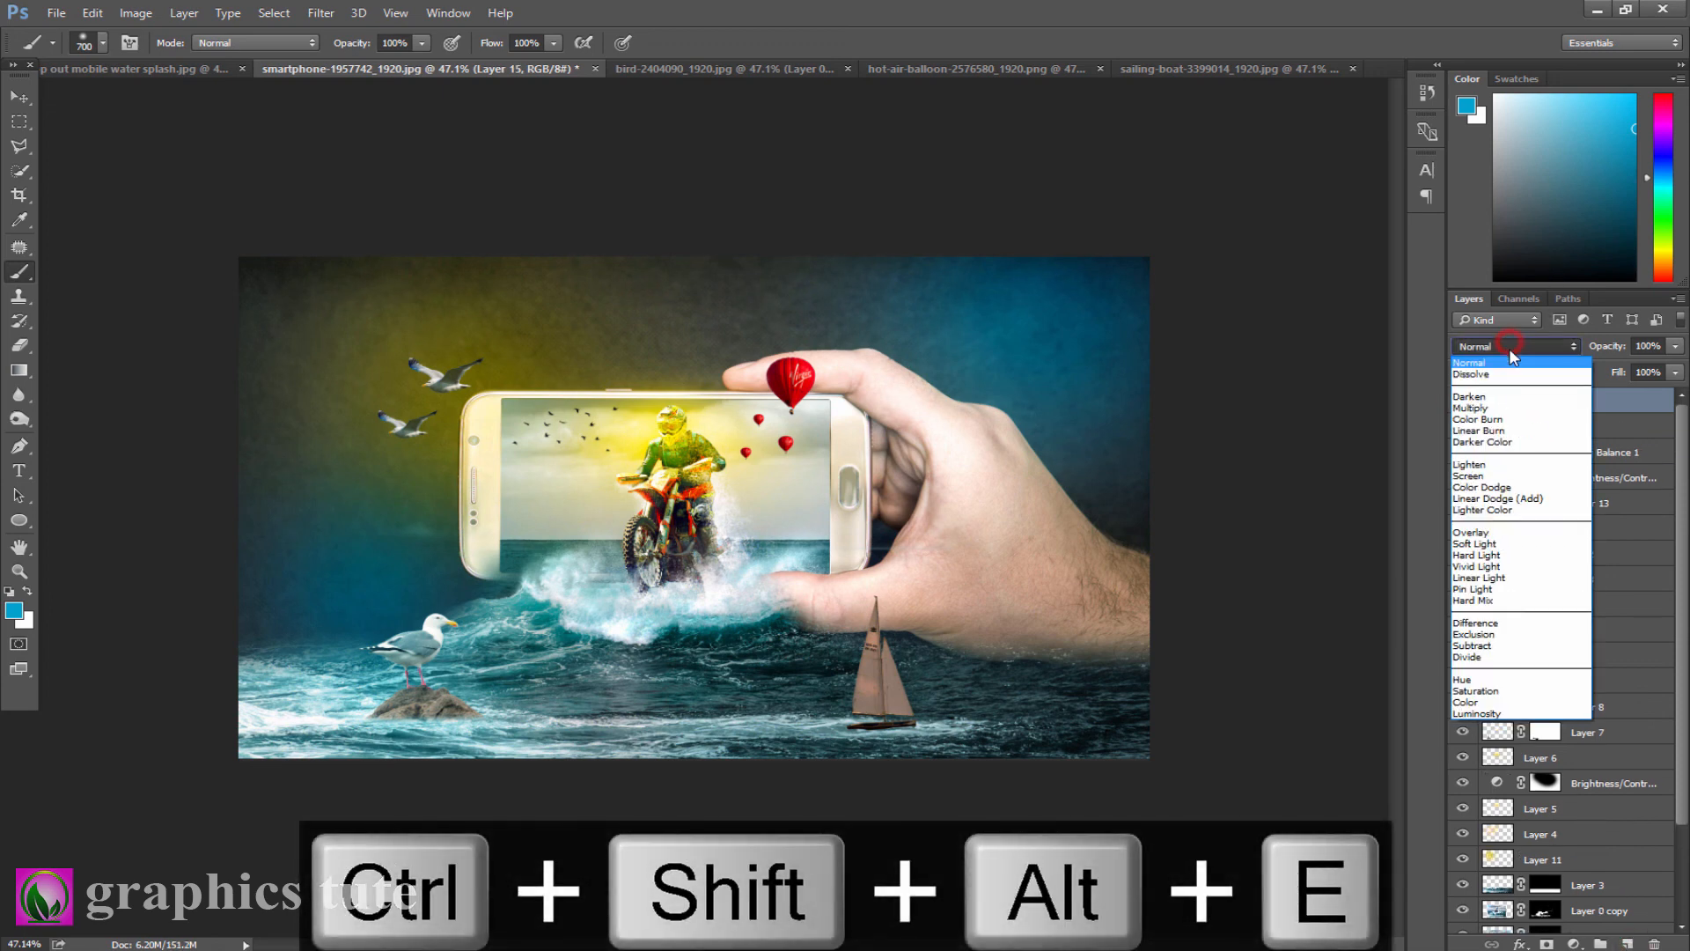
left_click(1497, 583)
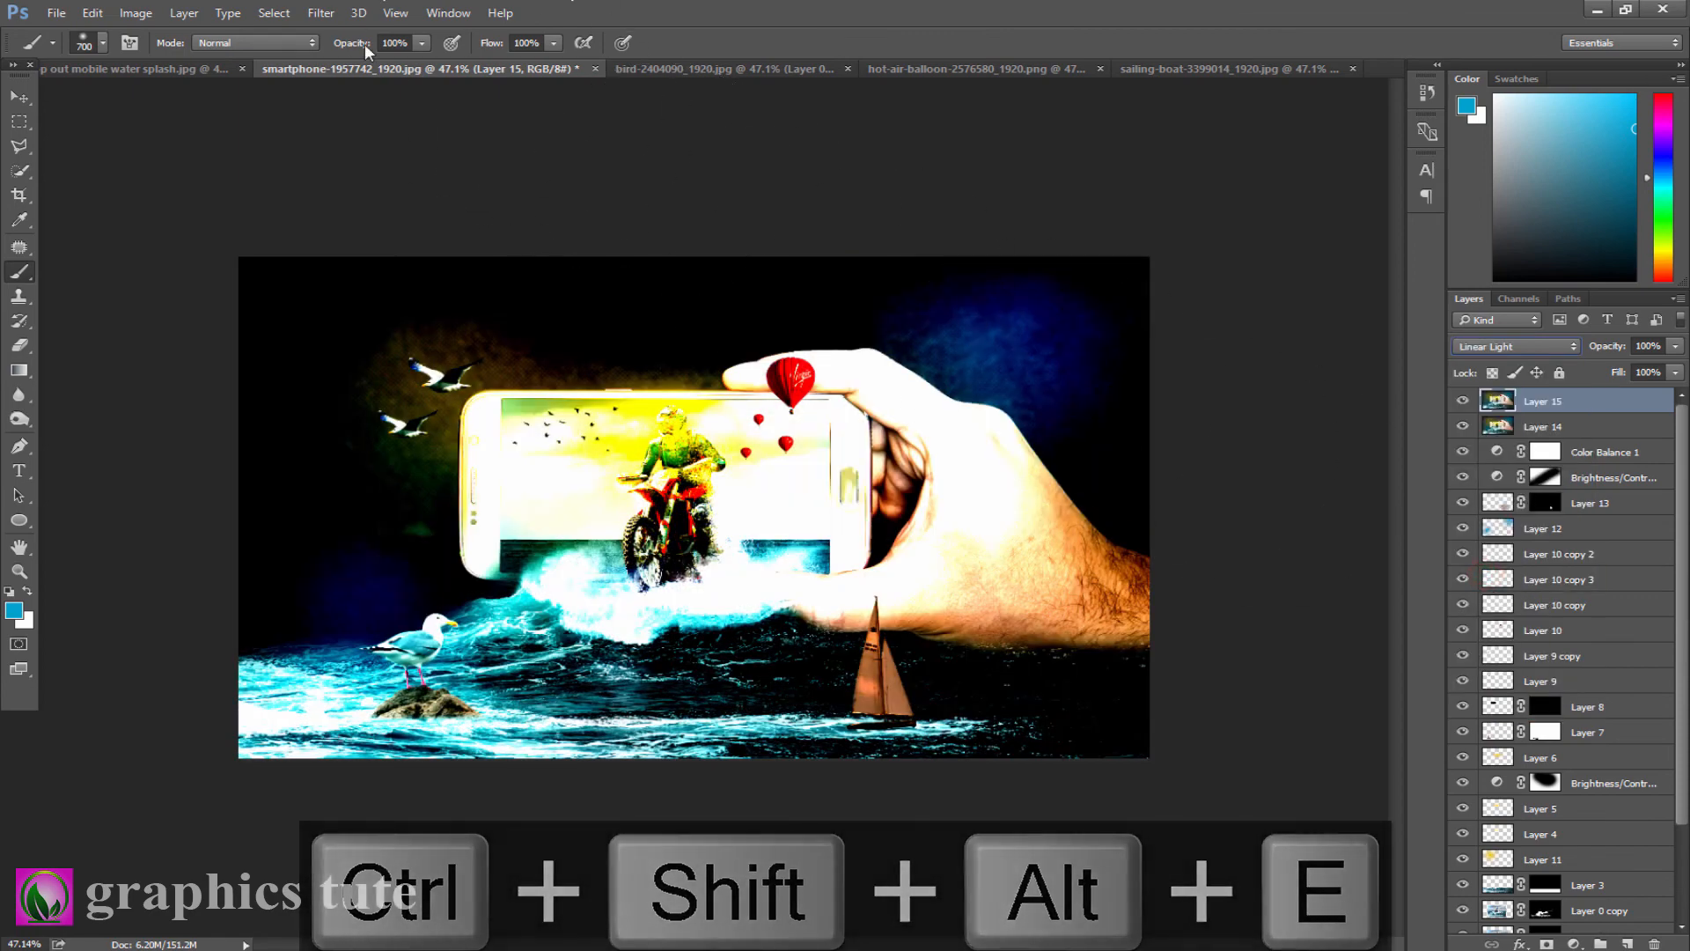
Step: Sharpen the Linear Light layer with a High Pass filter of 0.4 pixels radius and inspect the rider up close
left_click(321, 12)
mouse_move(490, 387)
left_click(621, 401)
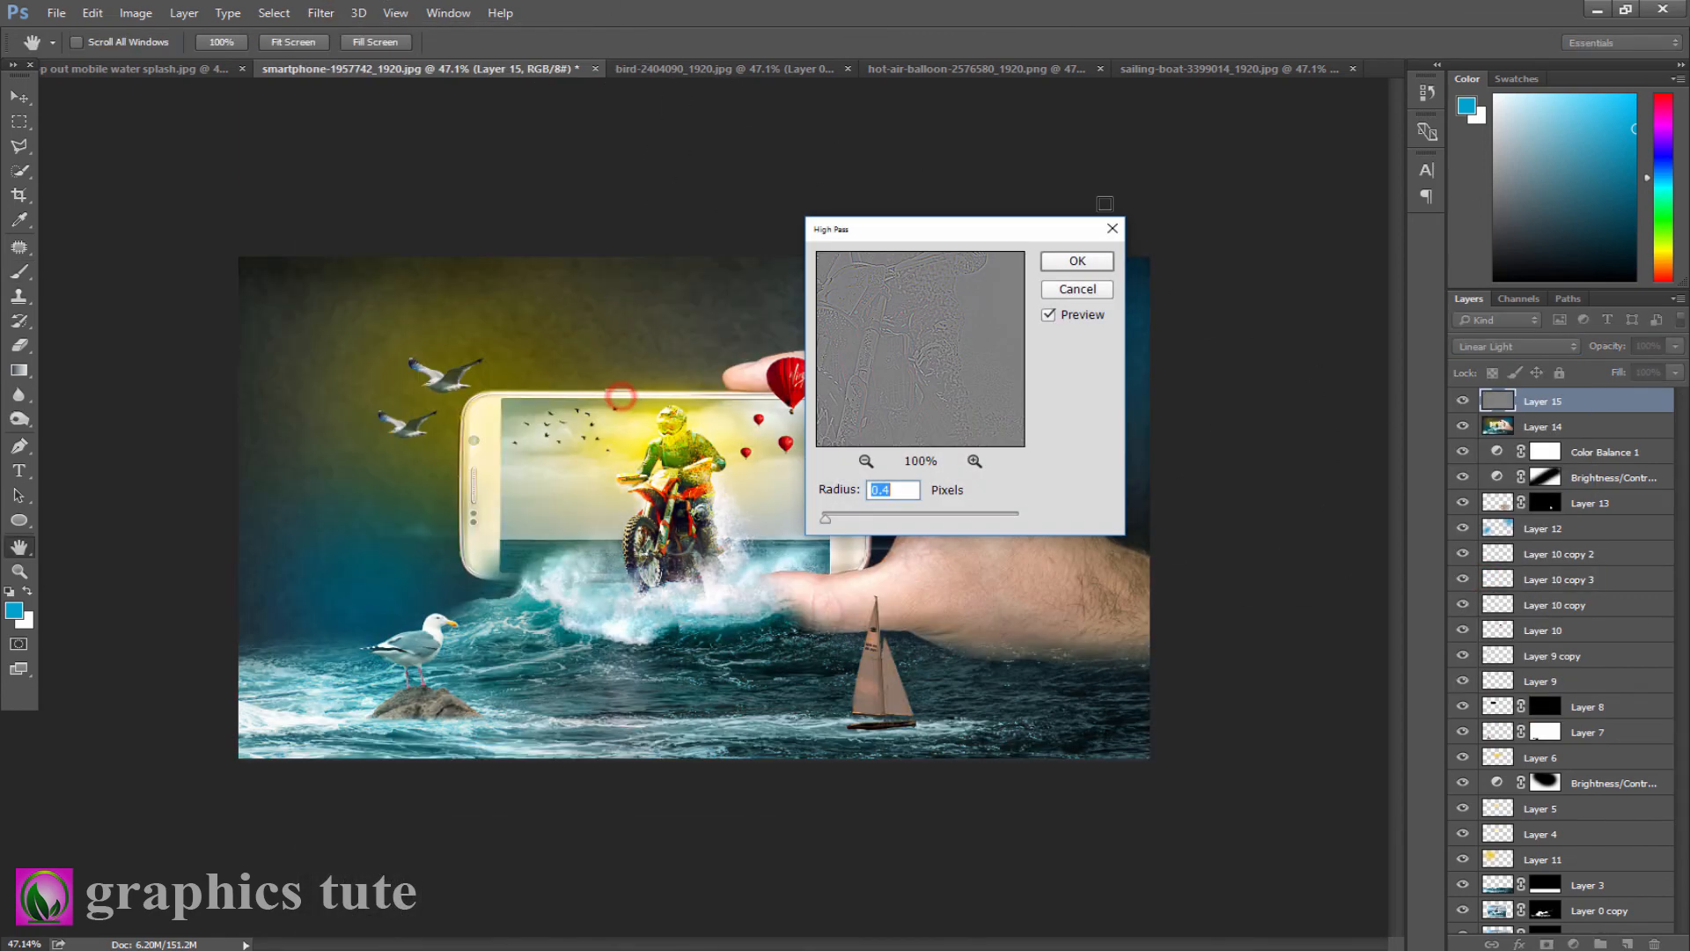
left_click(1072, 262)
key("b")
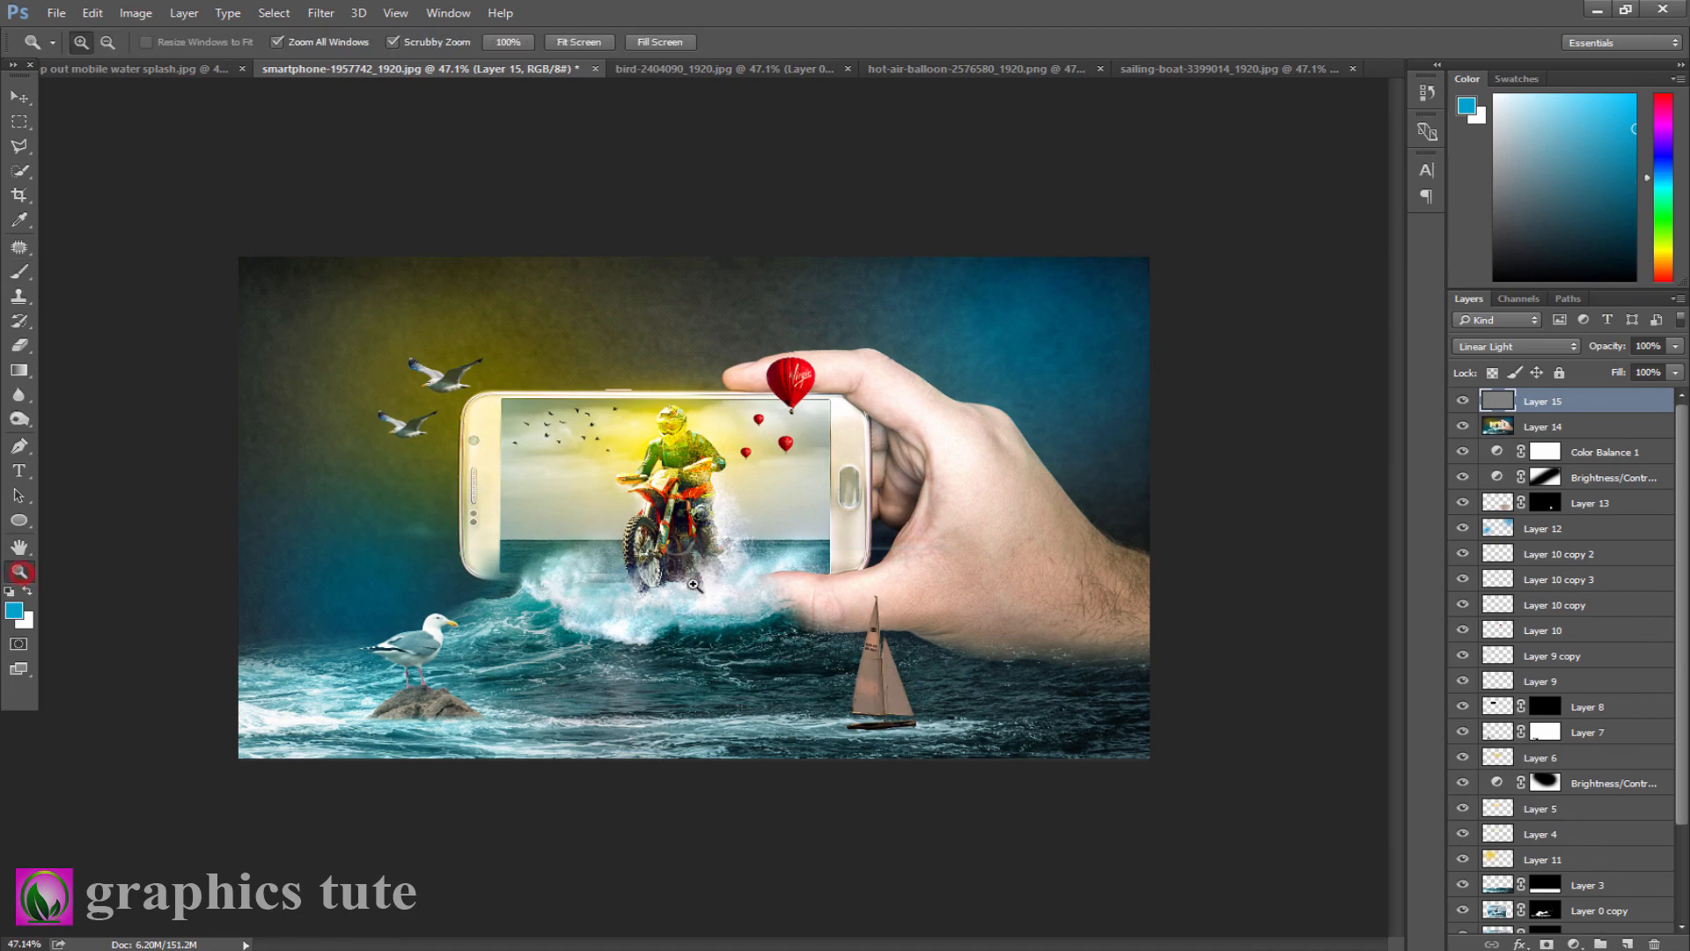
mouse_move(694, 583)
left_mouse_down()
mouse_move(663, 521)
mouse_move(715, 551)
left_mouse_up()
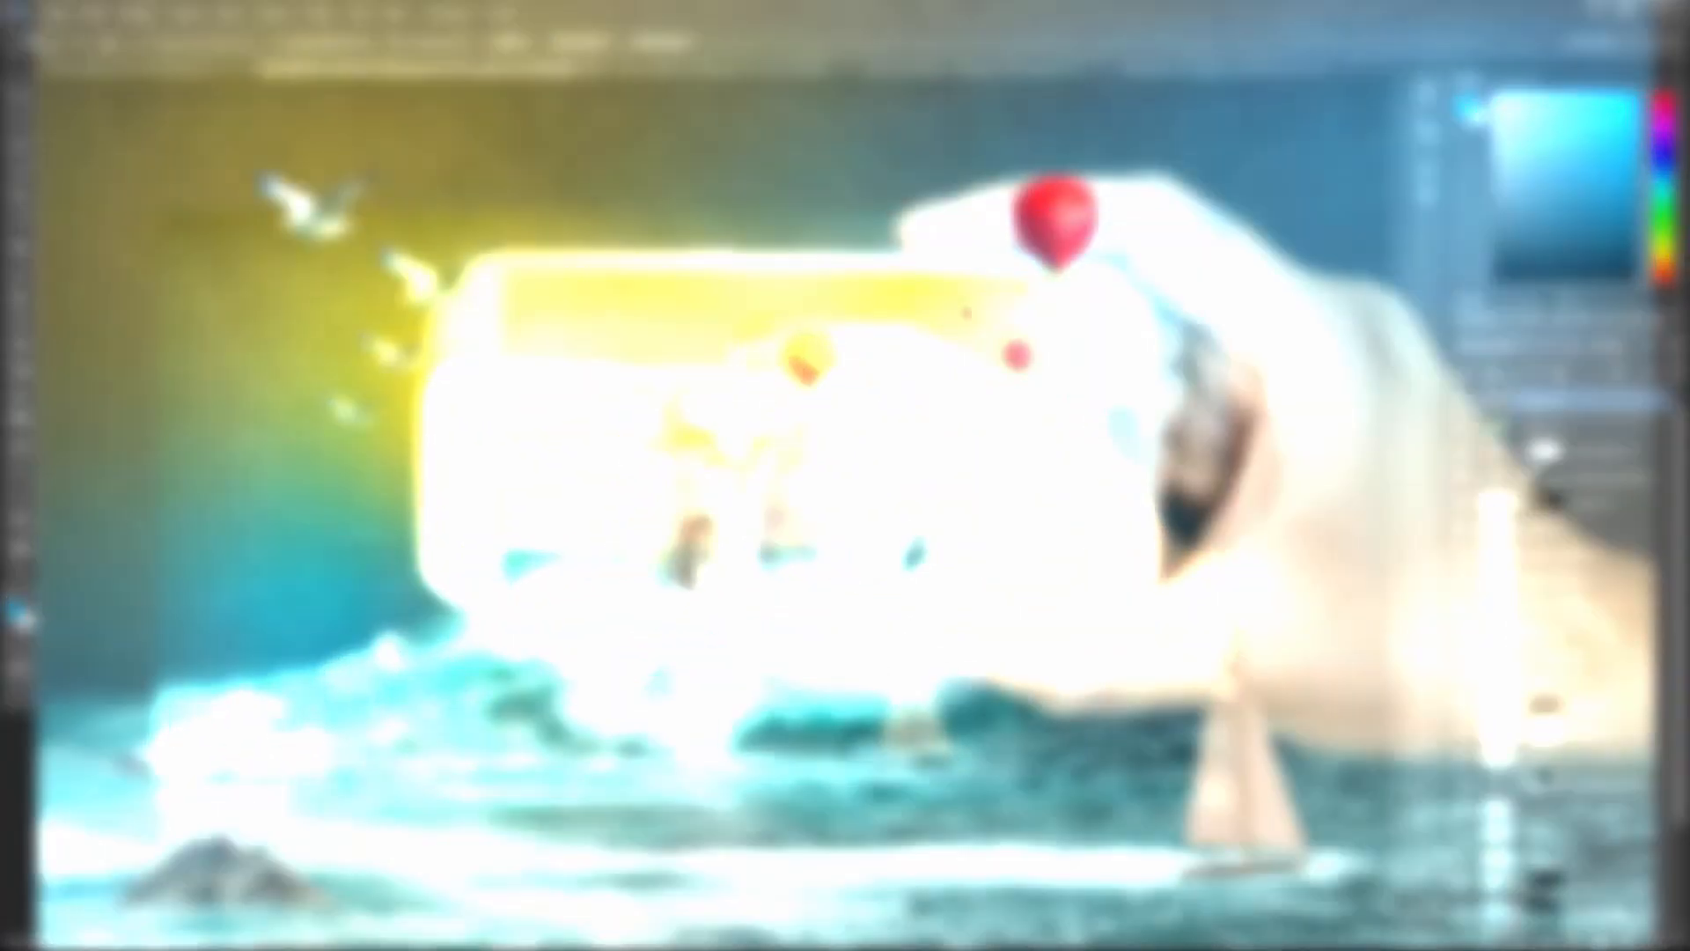